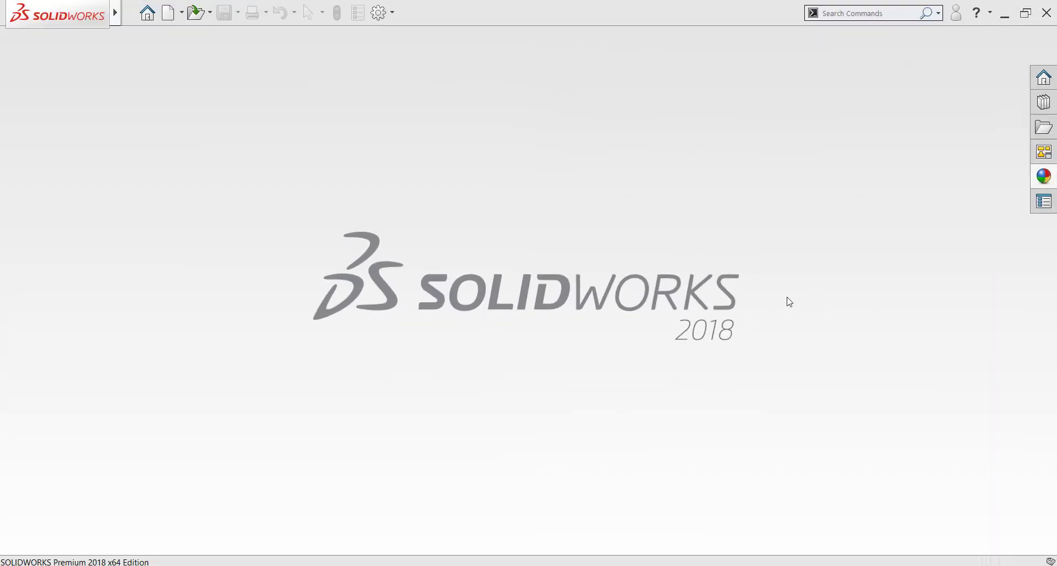
Step: Create a new blank Part document
left_click(169, 12)
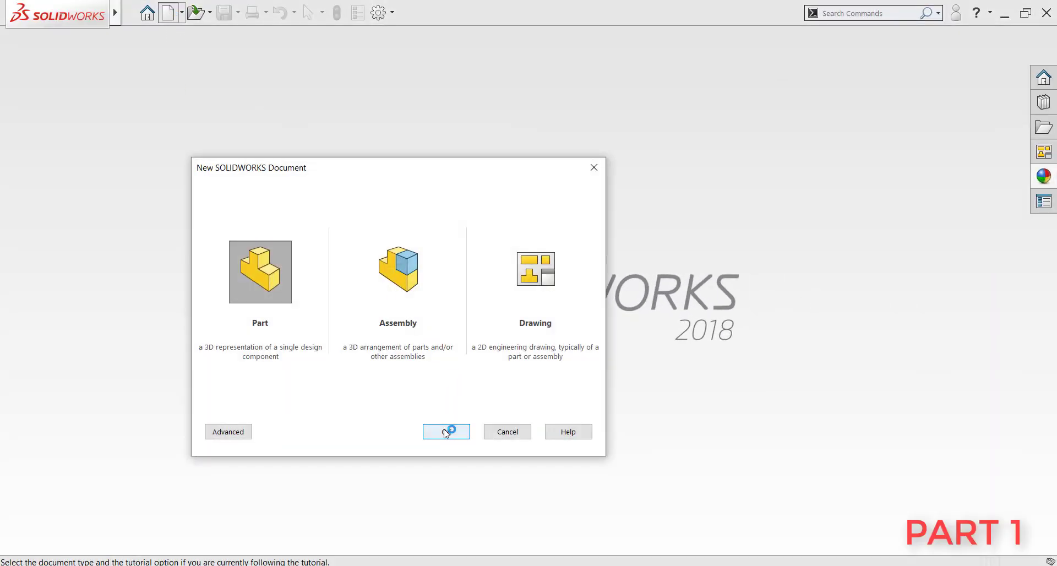
left_click(446, 432)
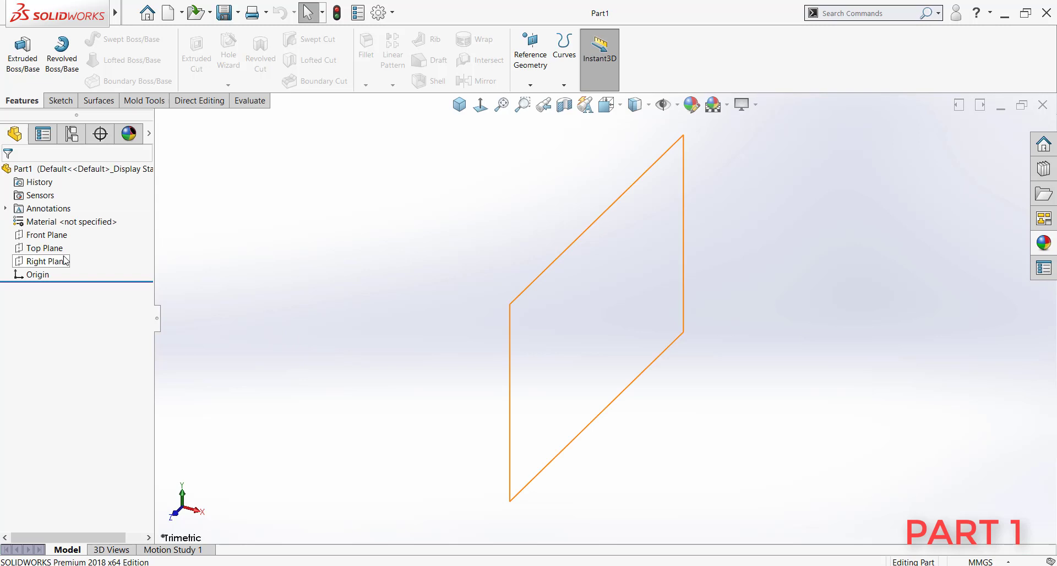
Step: Sketch a circle centred on the origin on the Top Plane
left_click(51, 249)
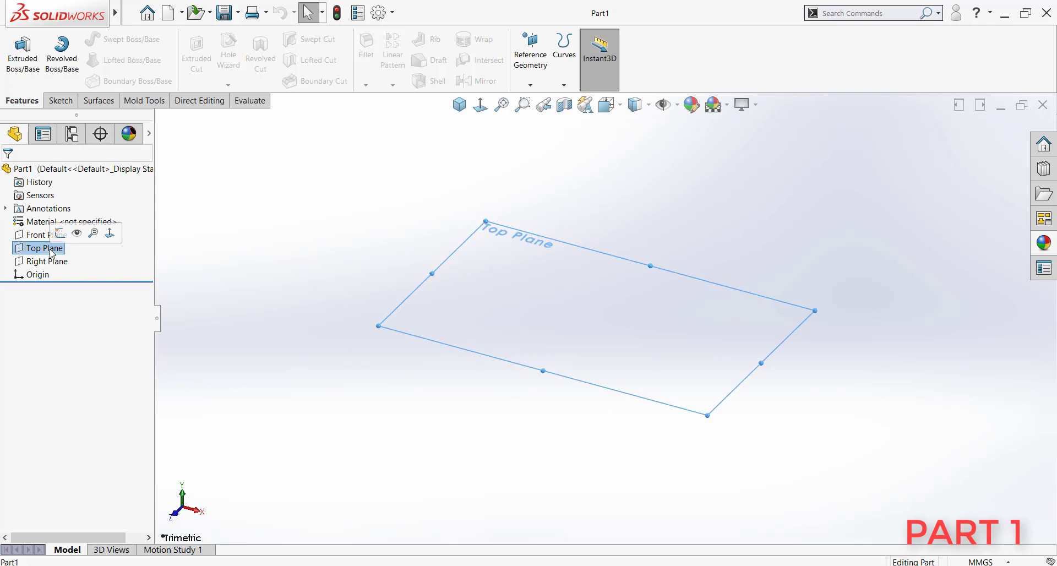
left_click(60, 233)
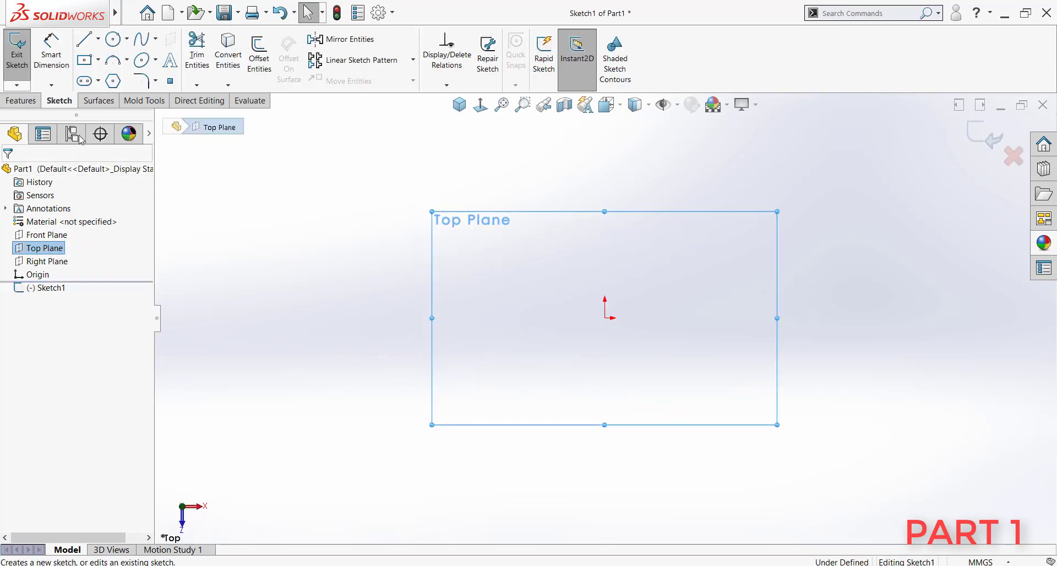
left_click(113, 39)
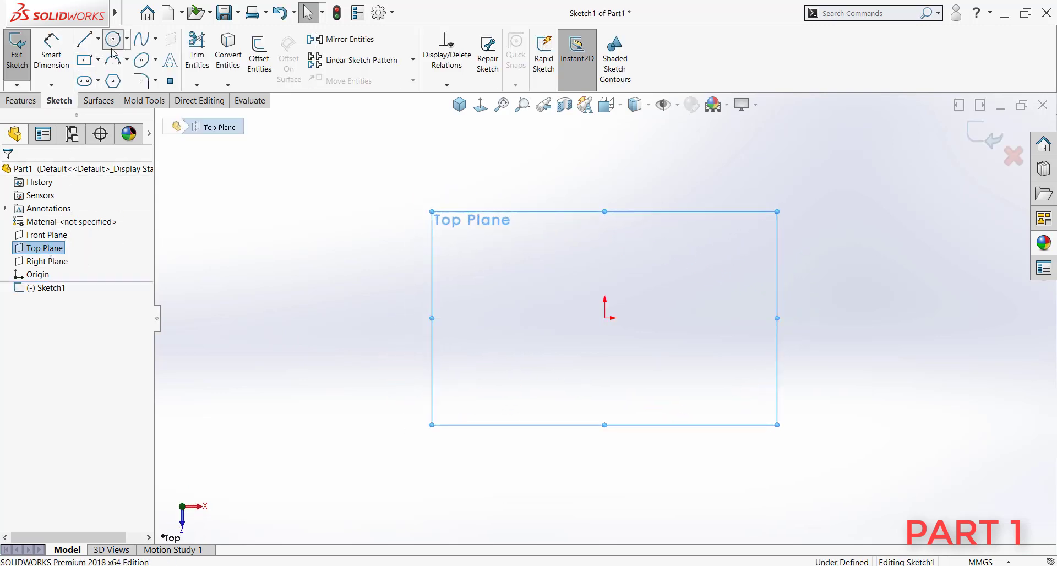
left_click(605, 318)
left_click(707, 342)
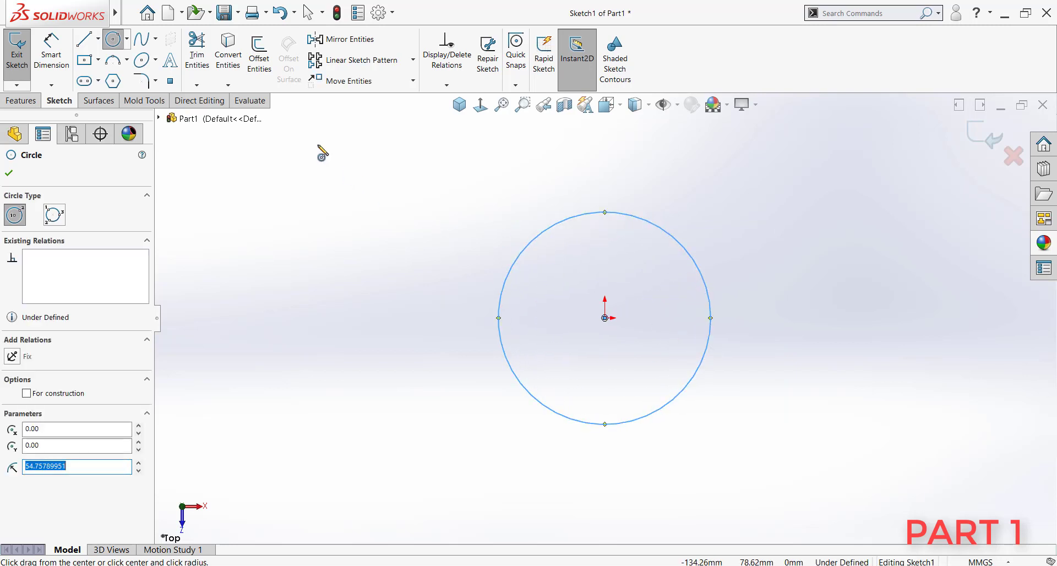
Step: Dimension the circle to Ø72 mm, exit the sketch, and switch to isometric view
left_click(69, 62)
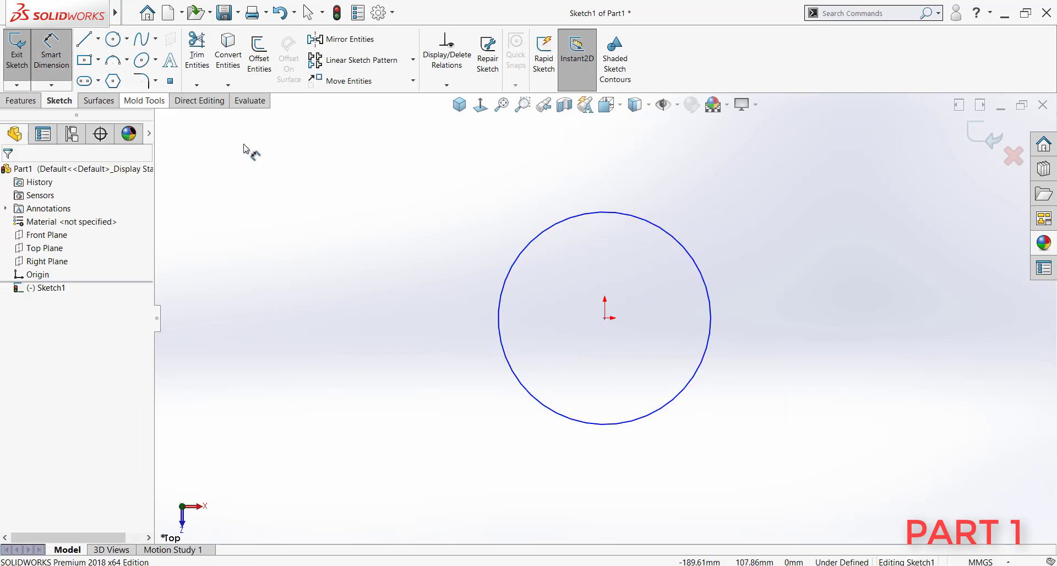
left_click(560, 230)
left_click(596, 188)
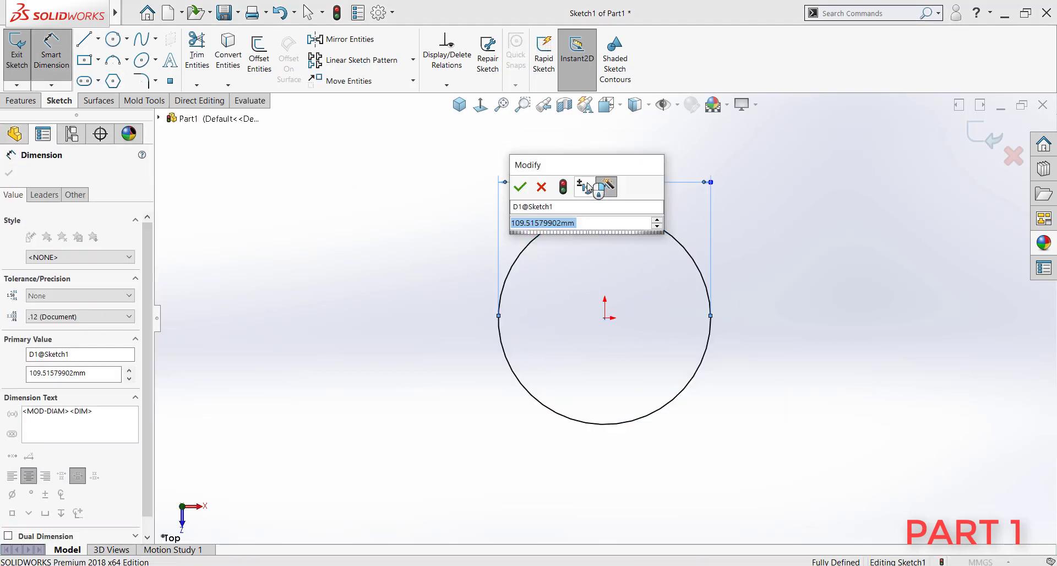
type("72")
key("Return")
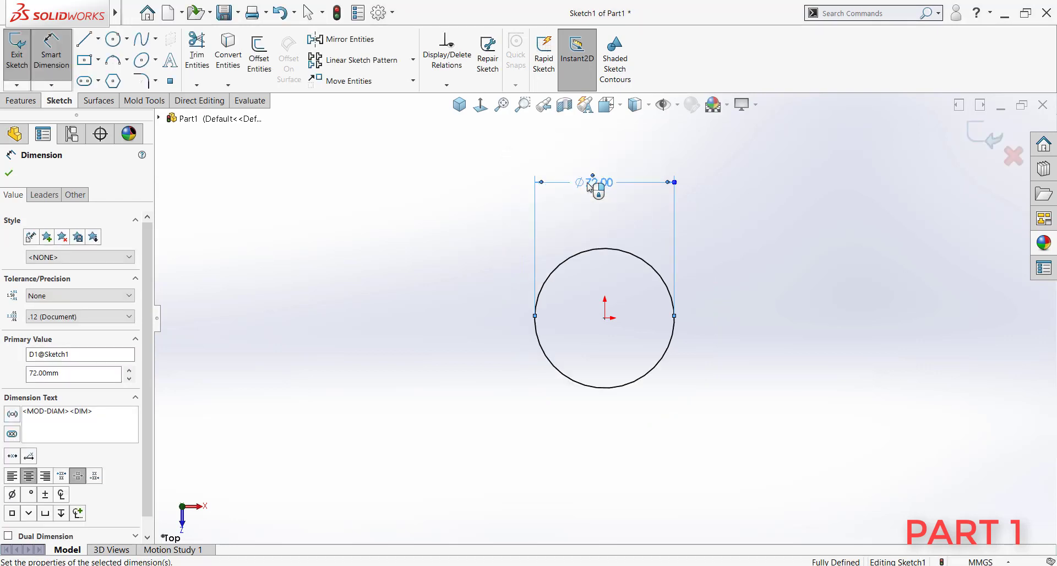
left_click(974, 142)
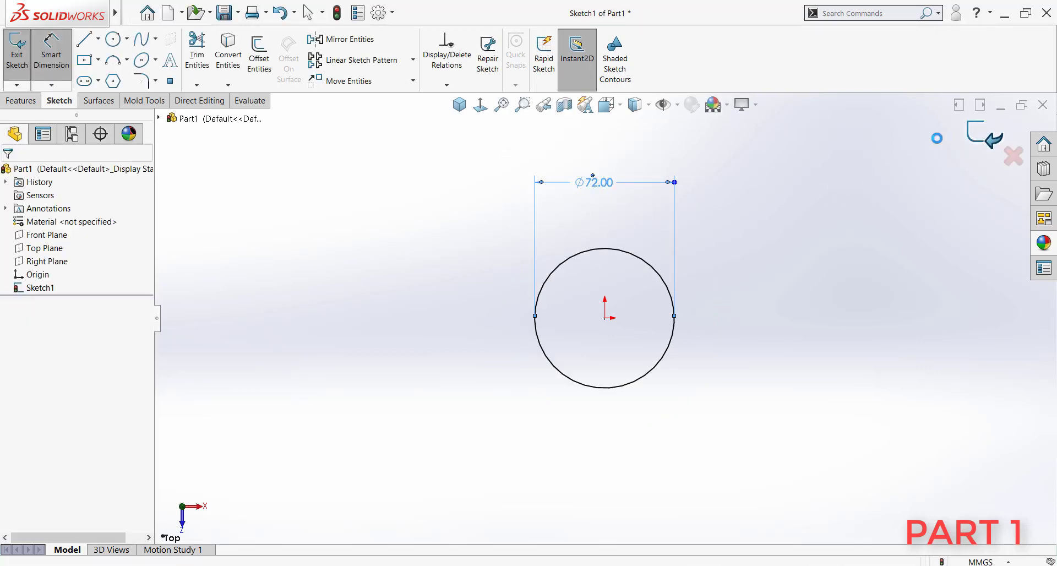
left_click(974, 142)
left_click(459, 104)
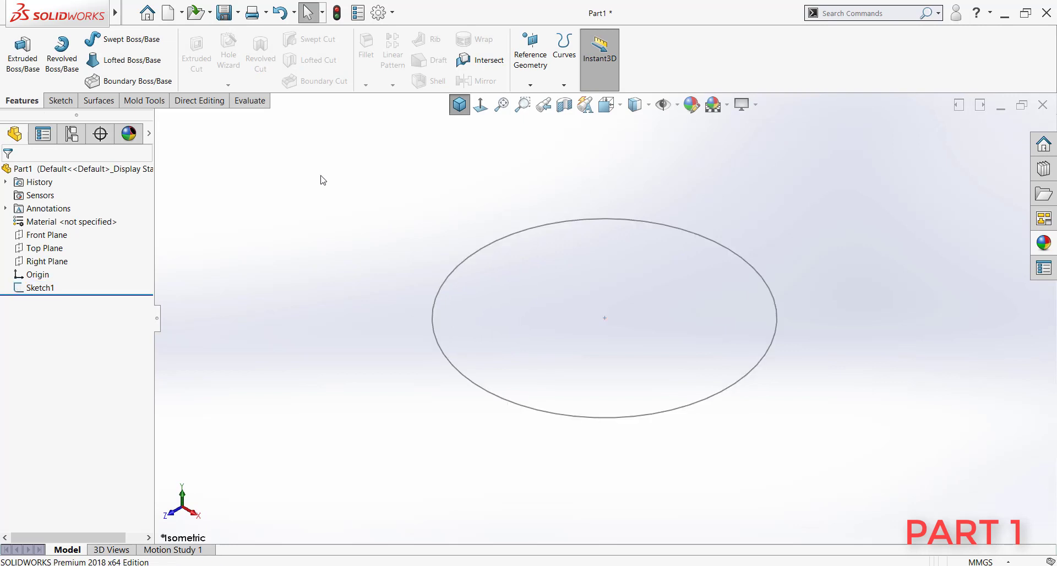
Step: Create Plane1 offset 67 mm from the Top Plane
left_click(530, 84)
left_click(532, 103)
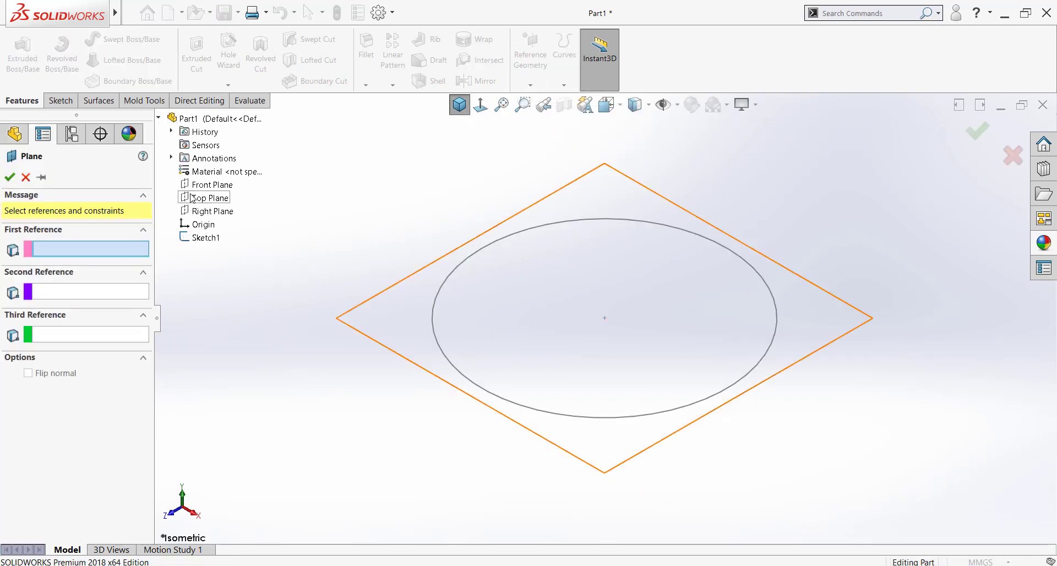
left_click(193, 199)
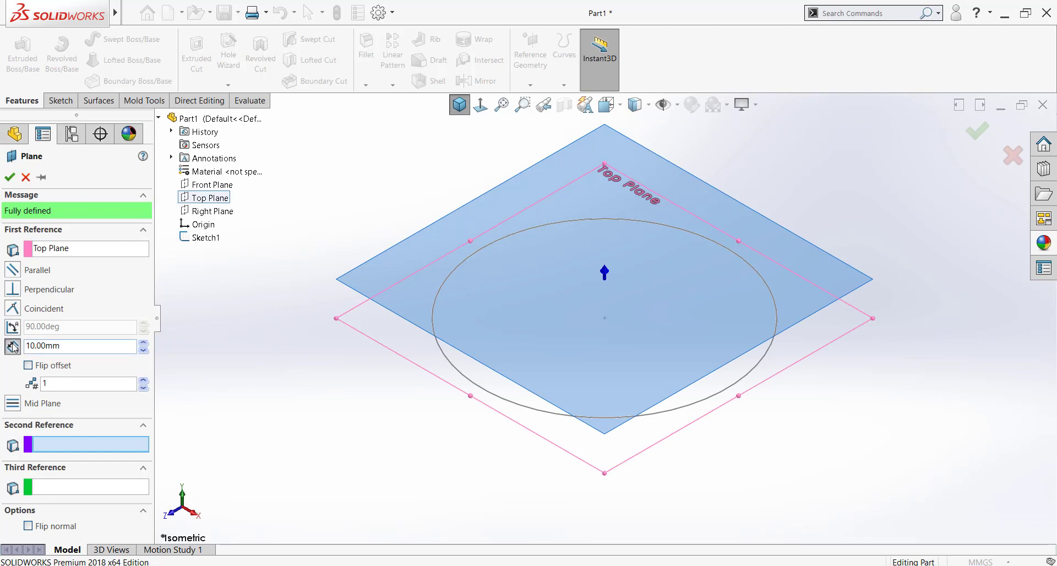
type("7")
key("Return")
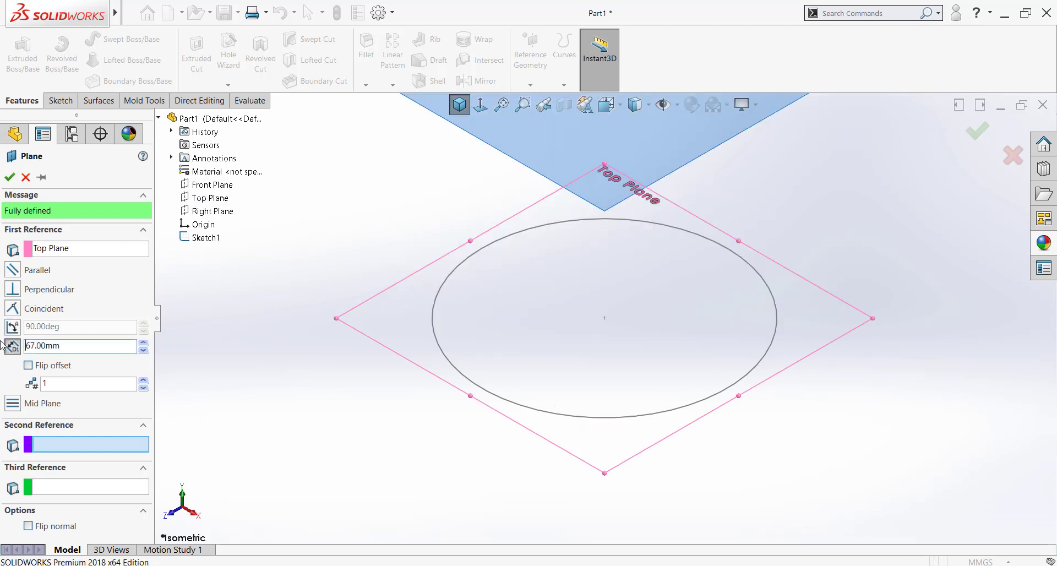
left_click(6, 178)
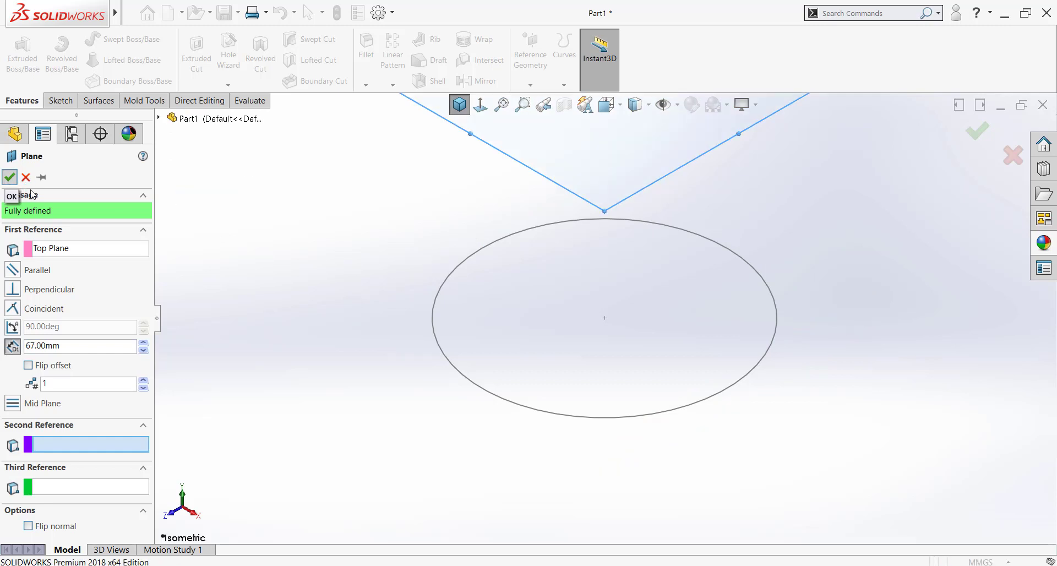
left_click(55, 104)
Step: Draw an ellipse centred on the origin on Plane1, with its vertices and centre horizontal
left_click(459, 105)
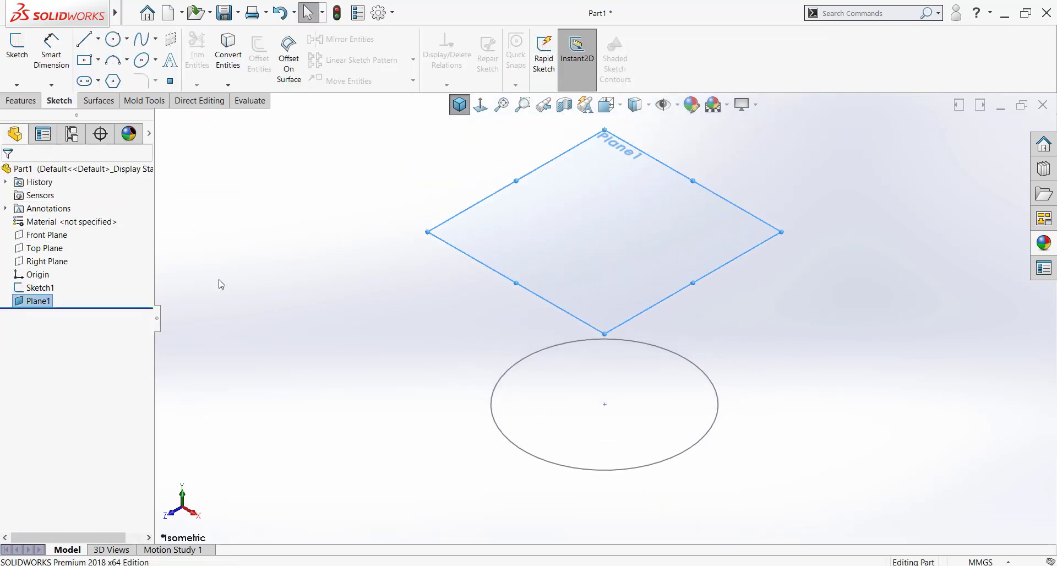
left_click(50, 302)
left_click(56, 285)
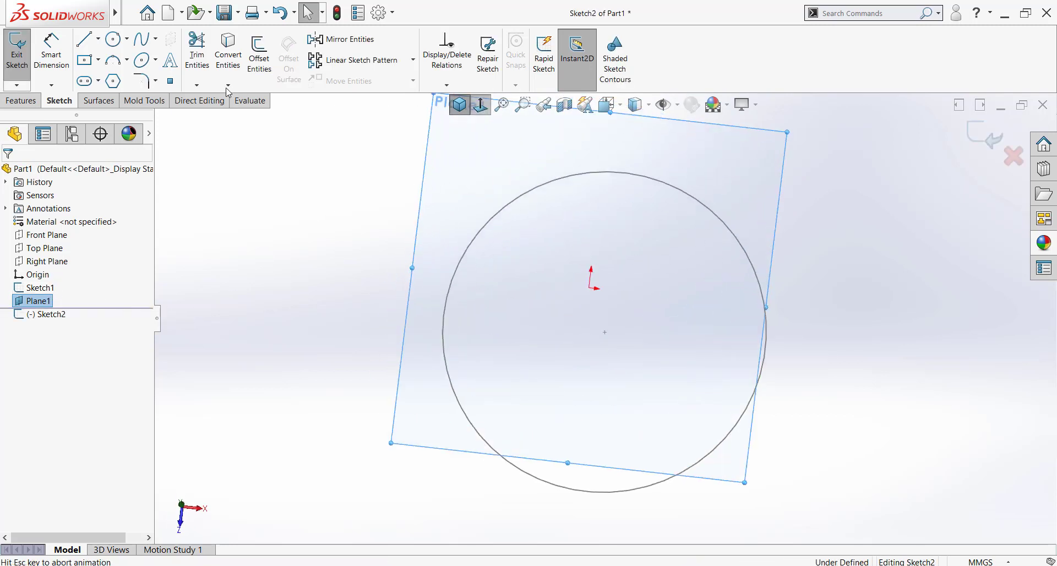
left_click(142, 61)
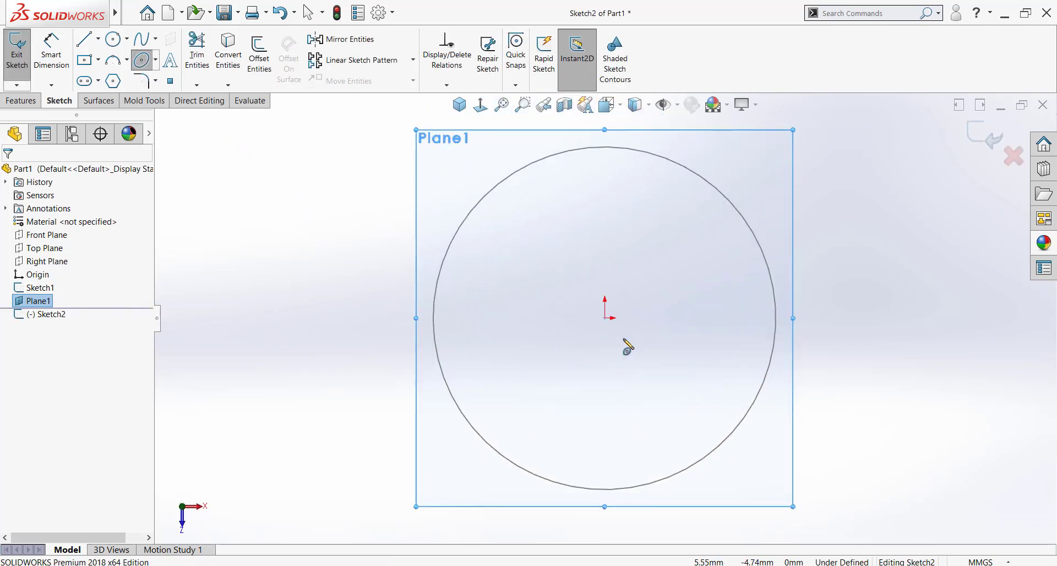
left_click(608, 318)
left_click(738, 318)
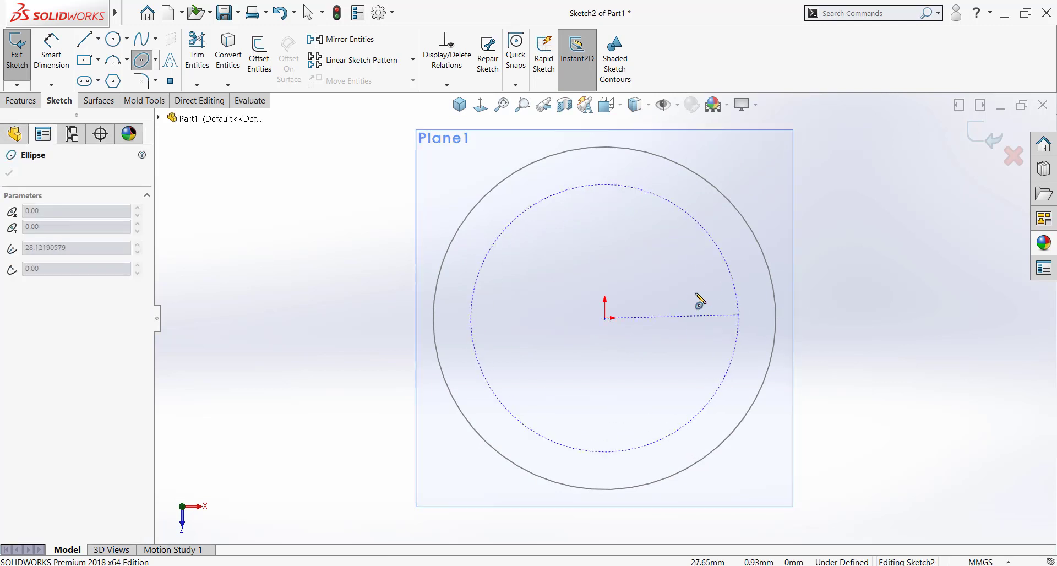
left_click(604, 212)
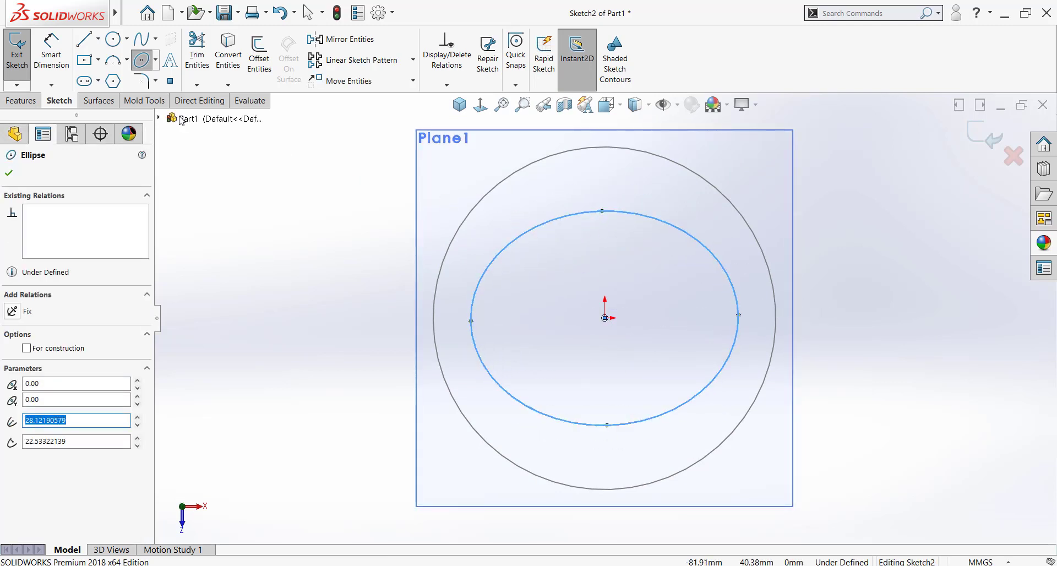
key("Escape")
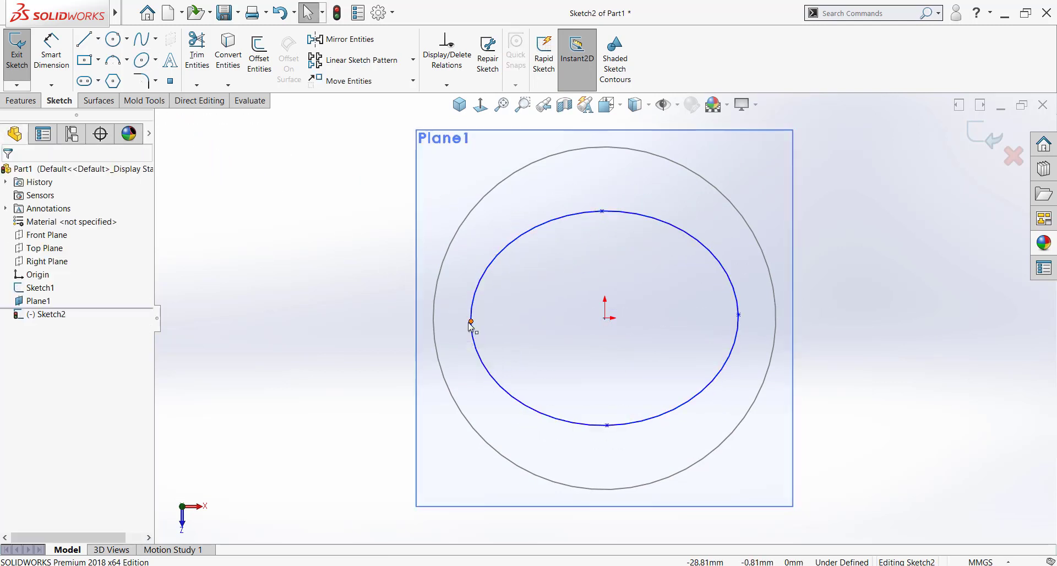
left_click(470, 322)
left_click(737, 318, "ctrl")
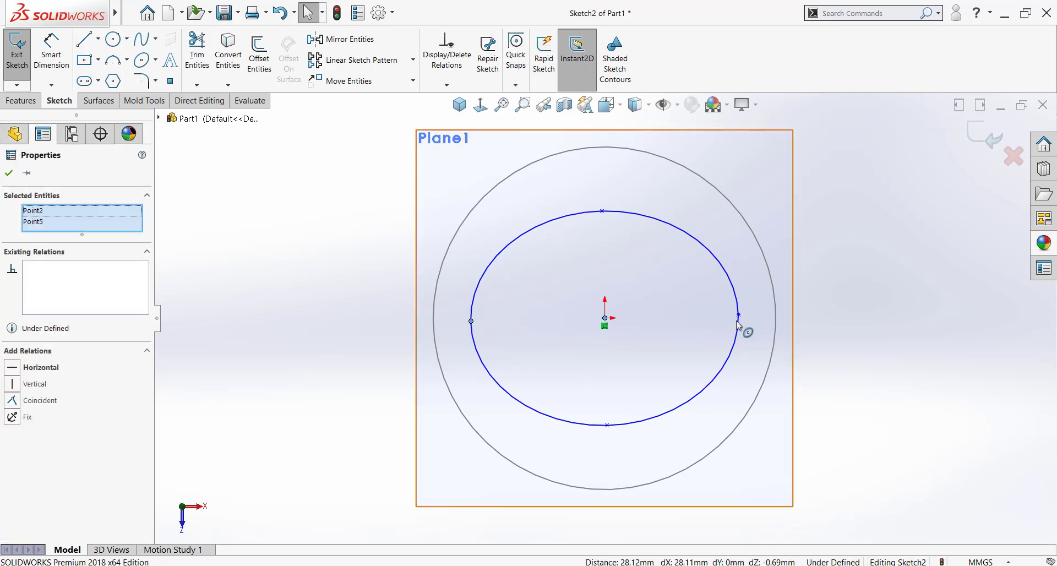
left_click(738, 316, "ctrl")
left_click(772, 266)
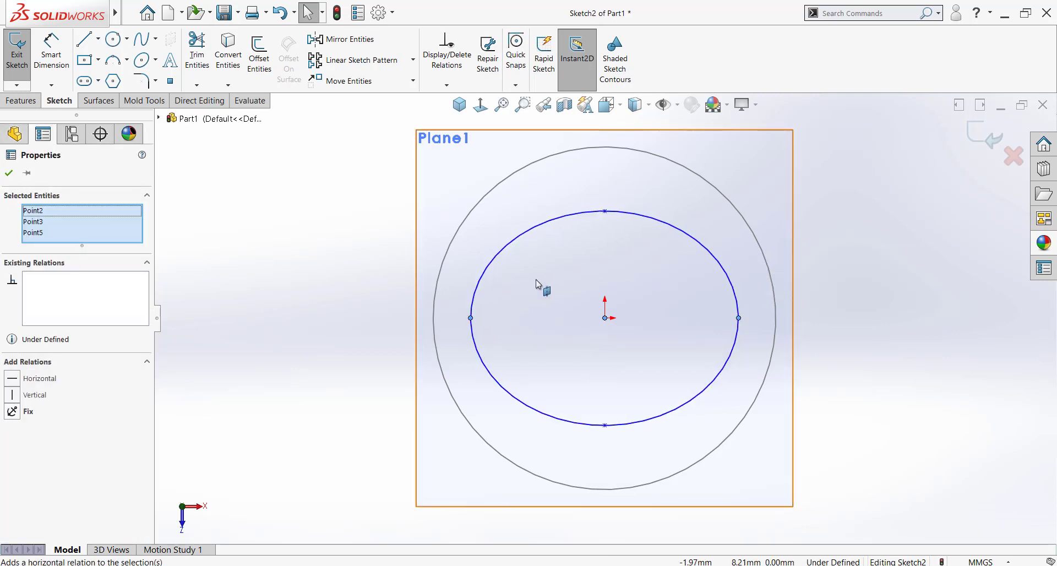
Step: Dimension the ellipse's width between its side vertices to 82 mm
left_click(52, 52)
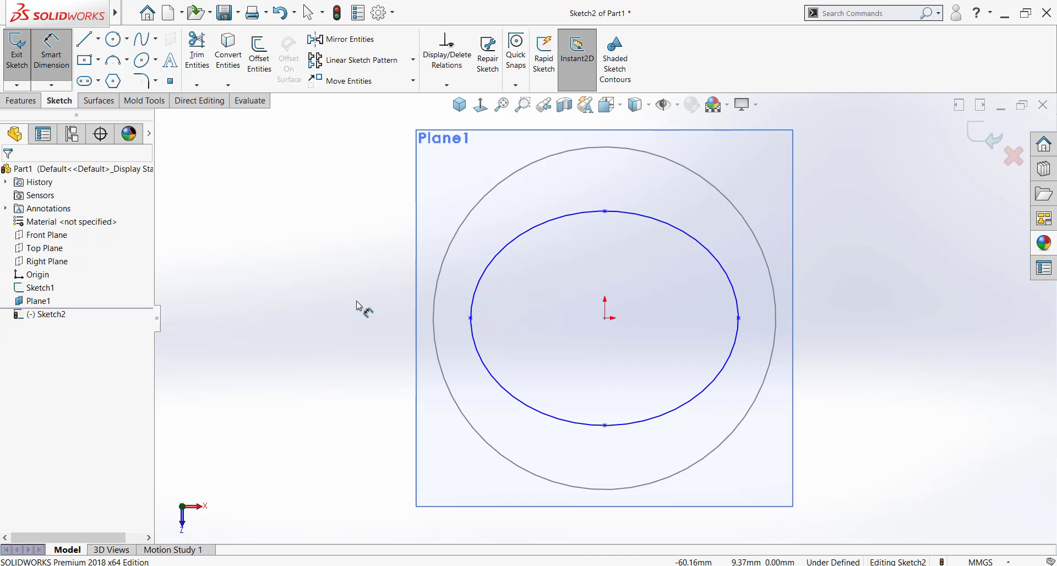
left_click(472, 326)
left_click(471, 318)
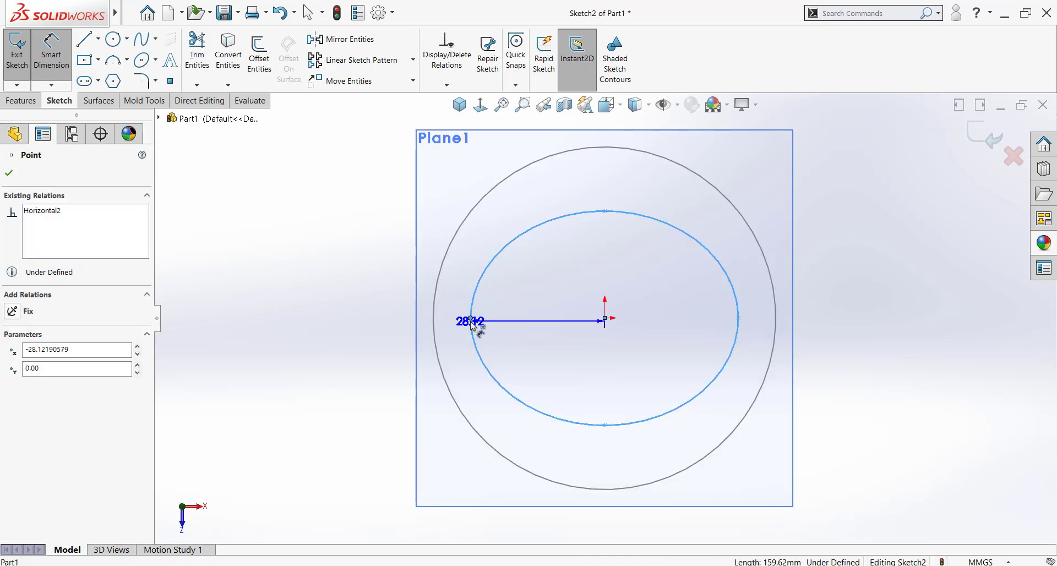
key("Escape")
left_click(471, 318)
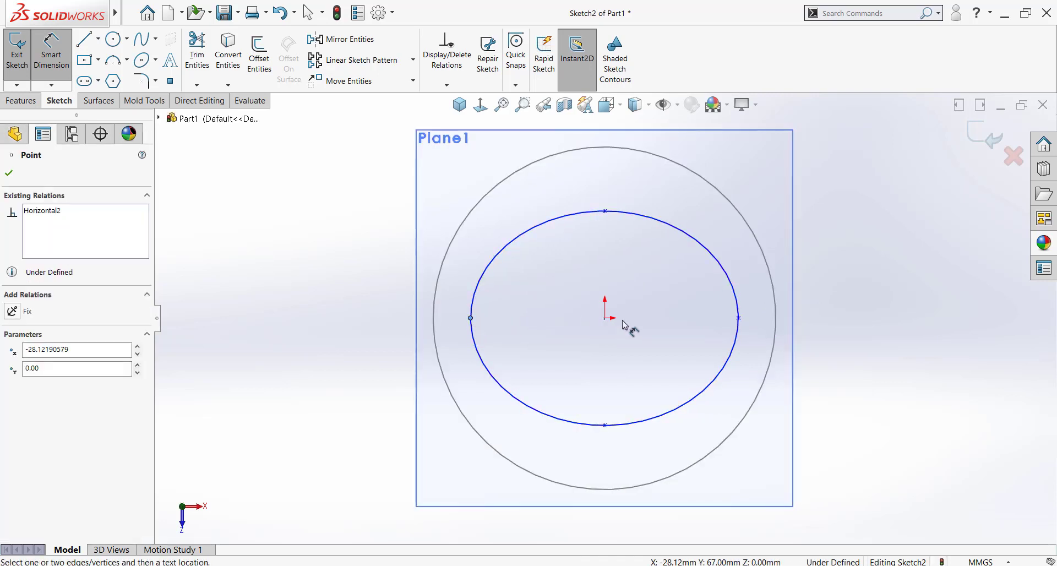
left_click(738, 318)
key("z")
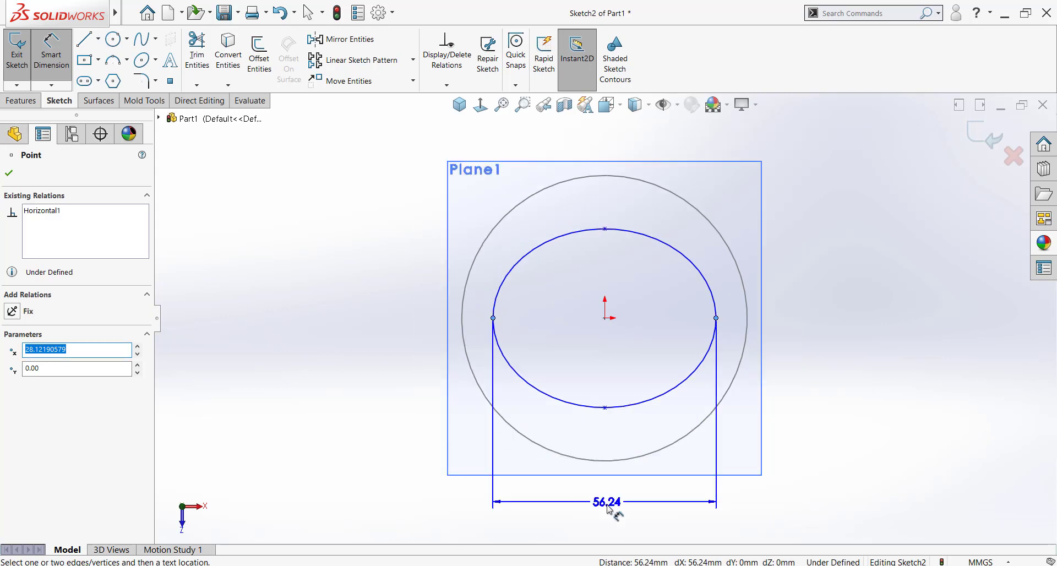
left_click(607, 509)
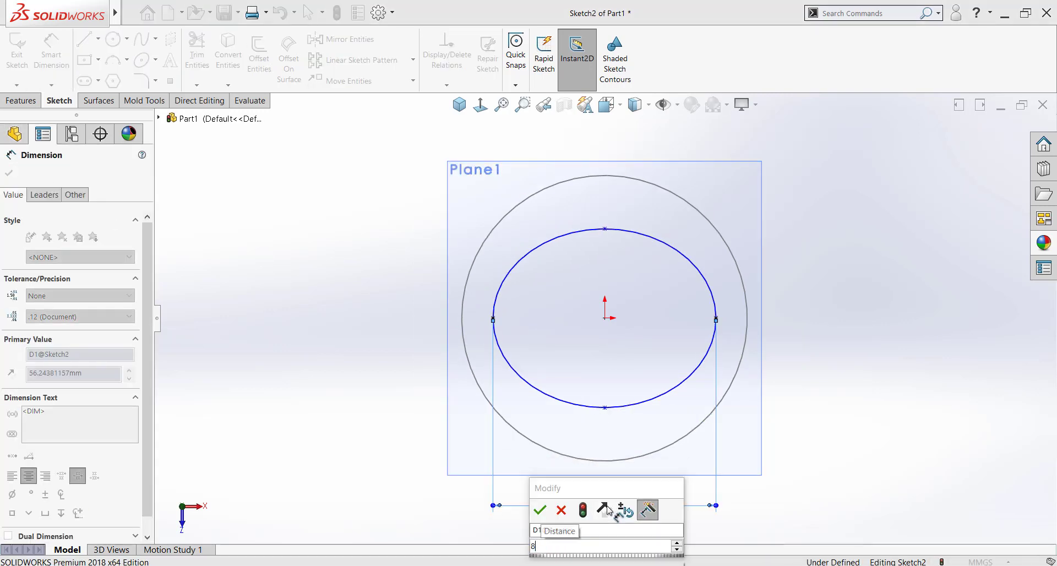
type("82")
key("Return")
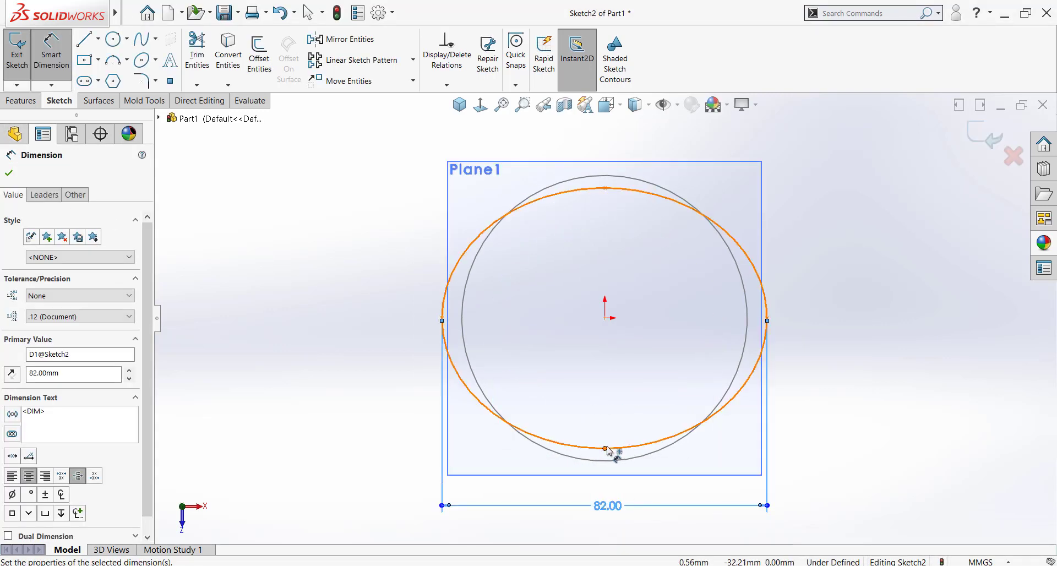
Step: Dimension the ellipse's height to 73 mm and exit the sketch
left_click(605, 449)
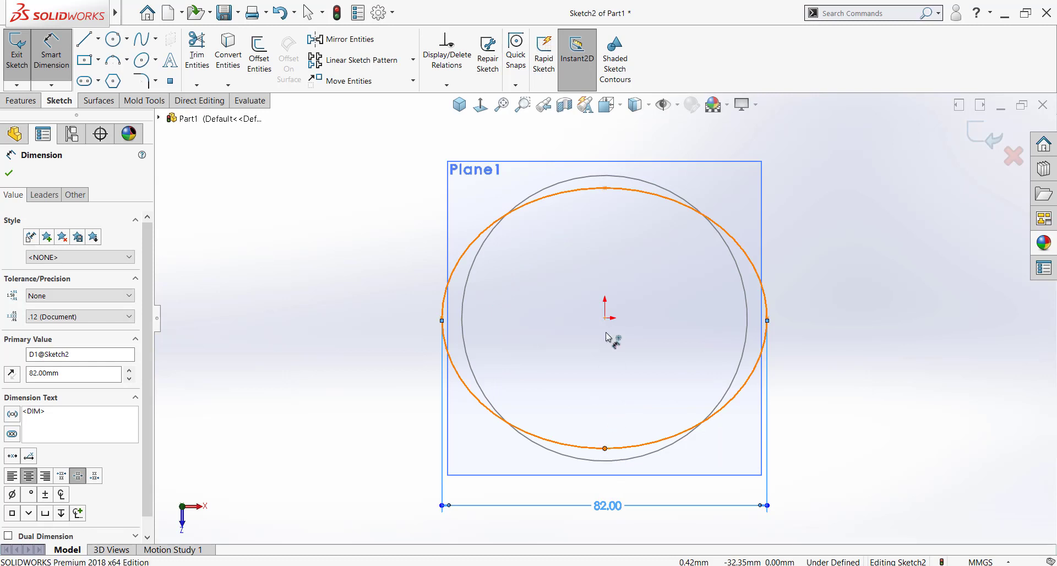
left_click(605, 188)
left_click(826, 330)
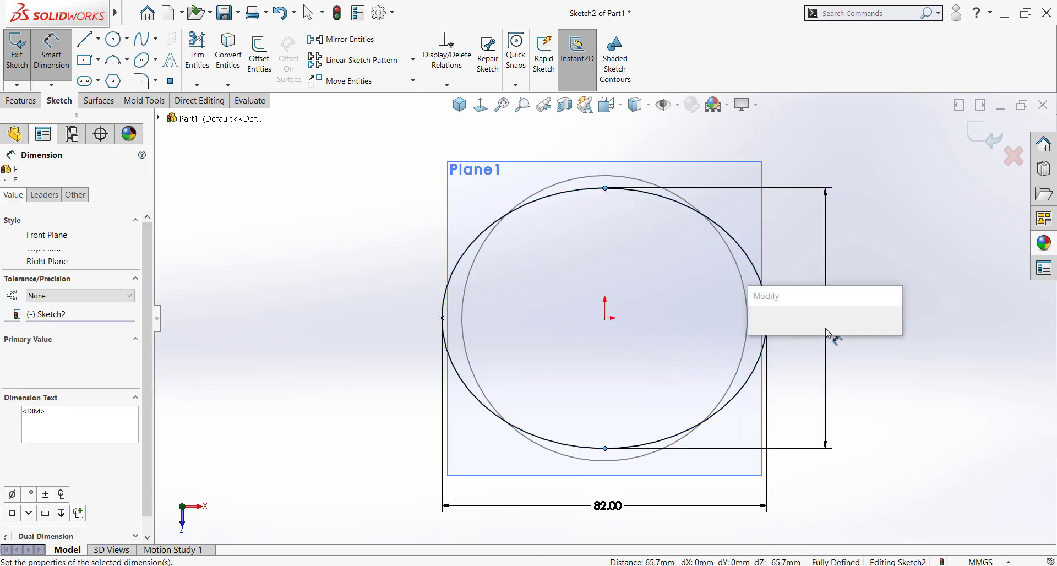
type("73")
key("Return")
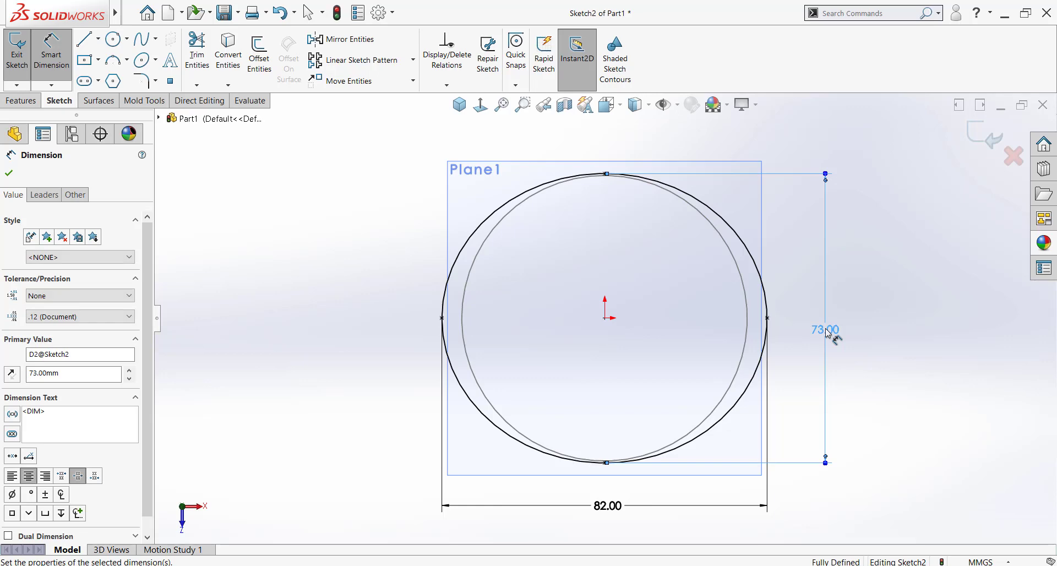
left_click(983, 138)
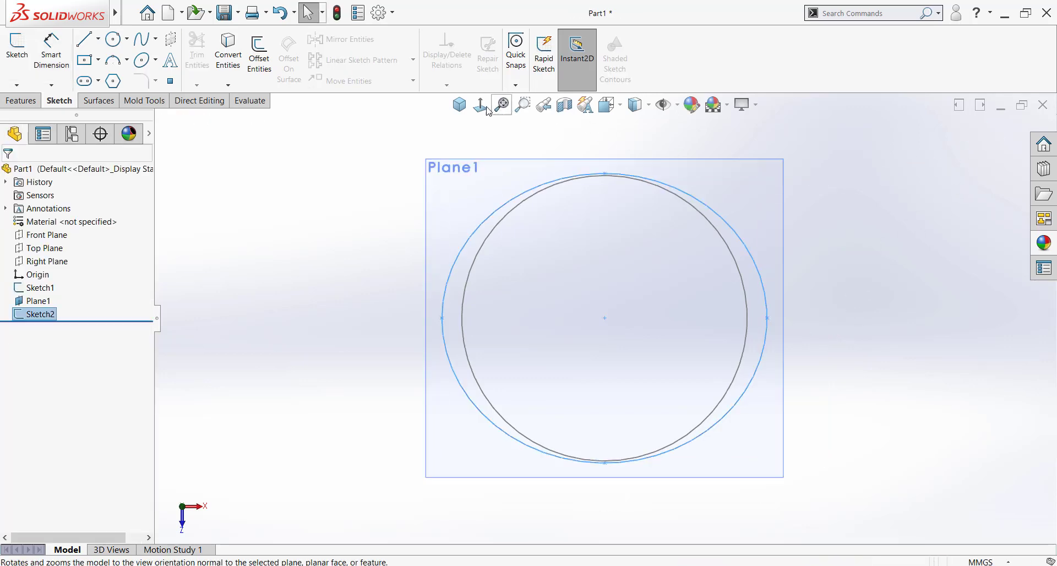
Step: Switch to isometric view and hide Plane1
left_click(466, 111)
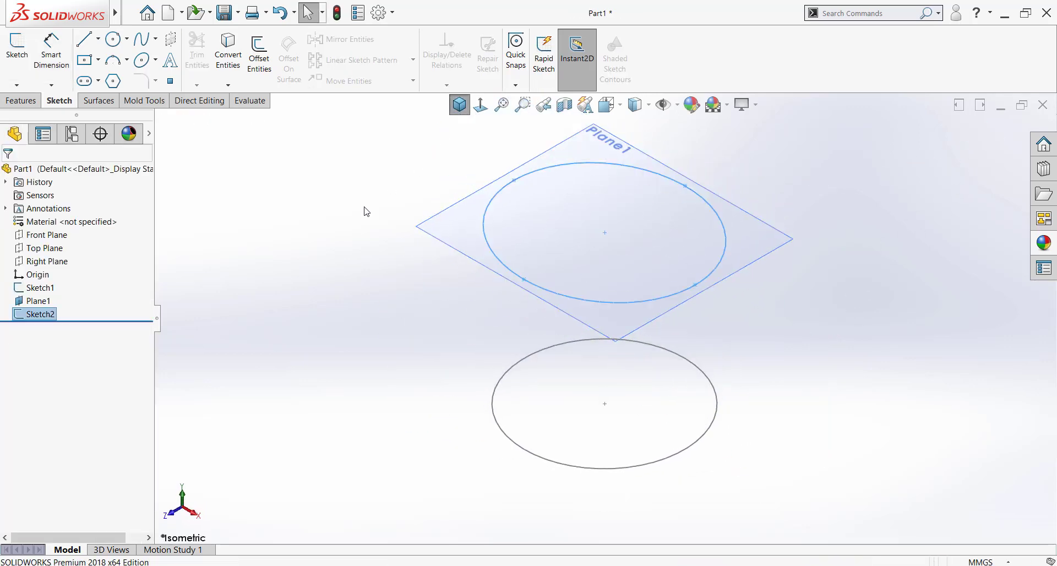
left_click(36, 300)
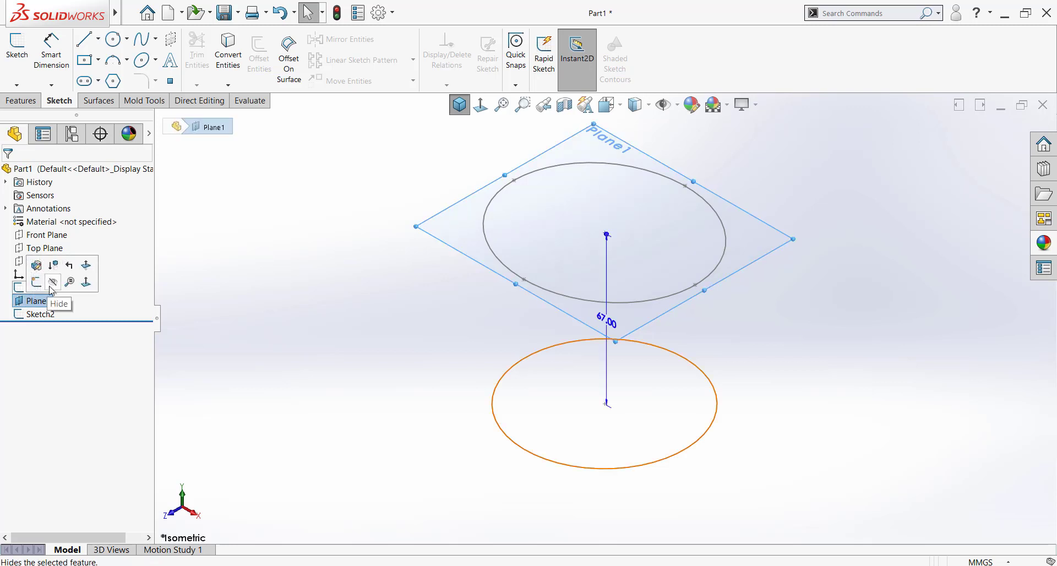
left_click(52, 282)
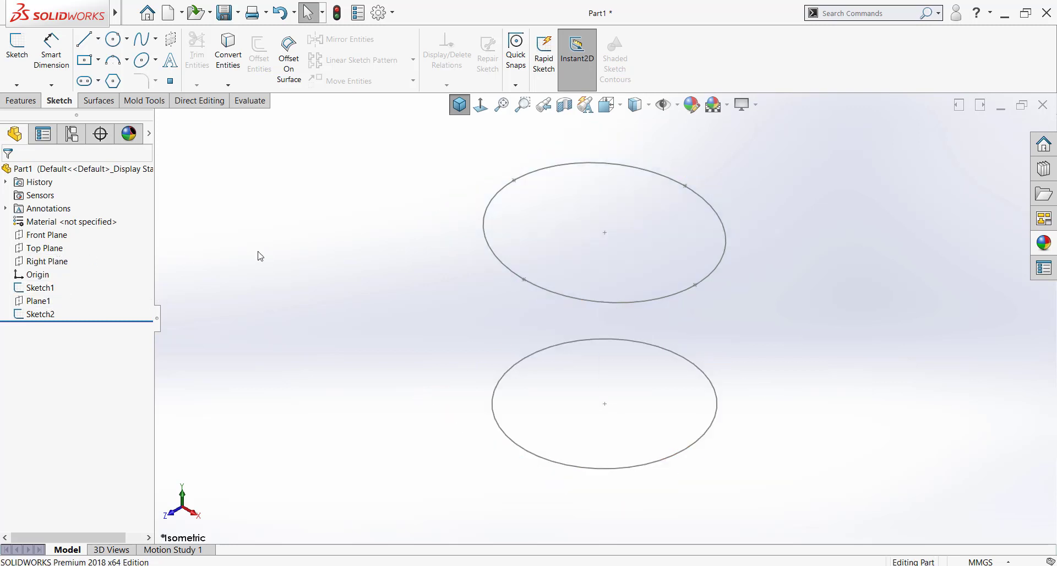
Step: Create Plane2 offset 134 mm from the Top Plane
left_click(23, 100)
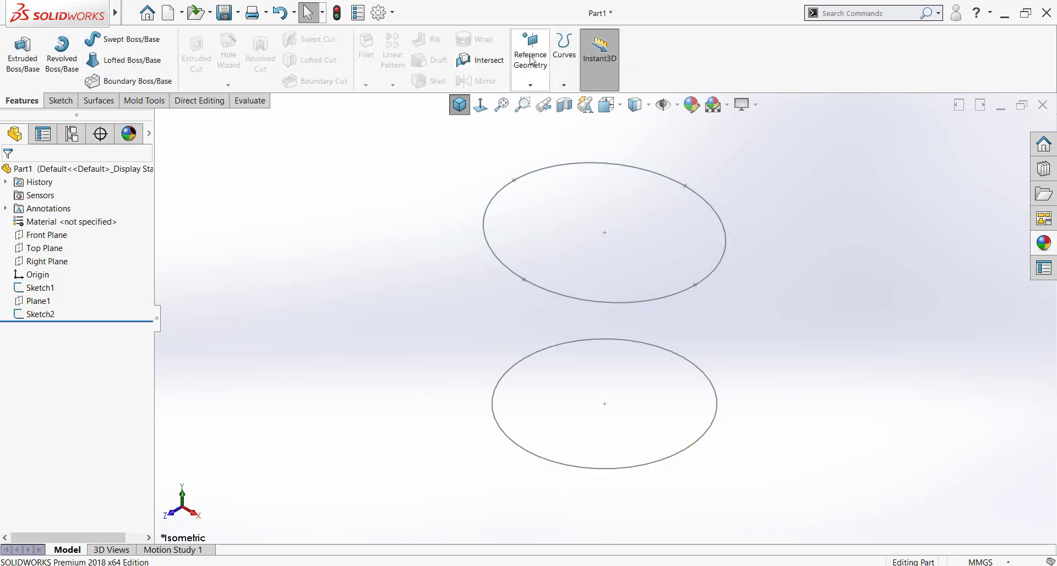
left_click(530, 84)
left_click(538, 99)
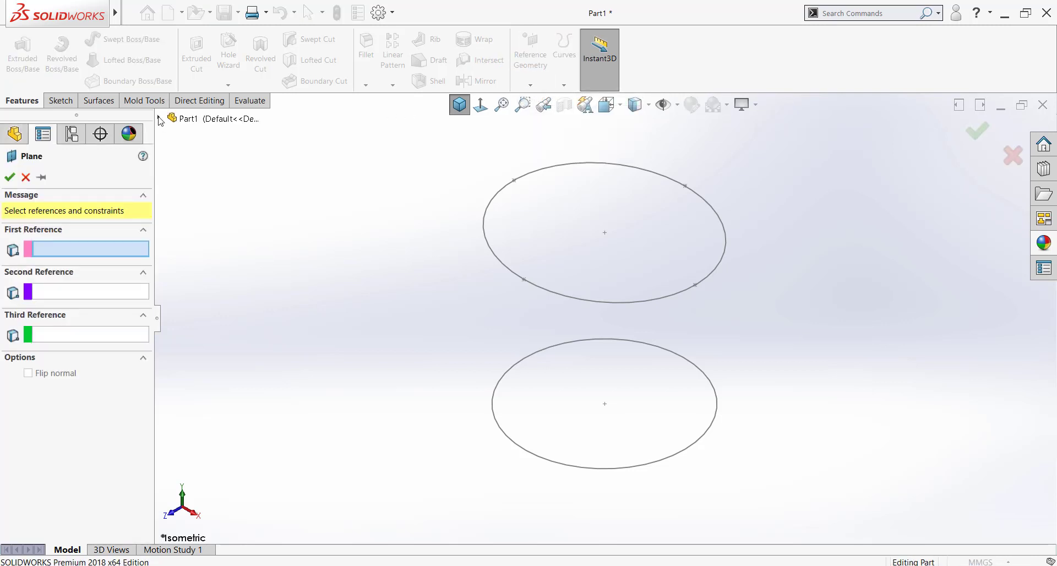
left_click(159, 118)
left_click(210, 198)
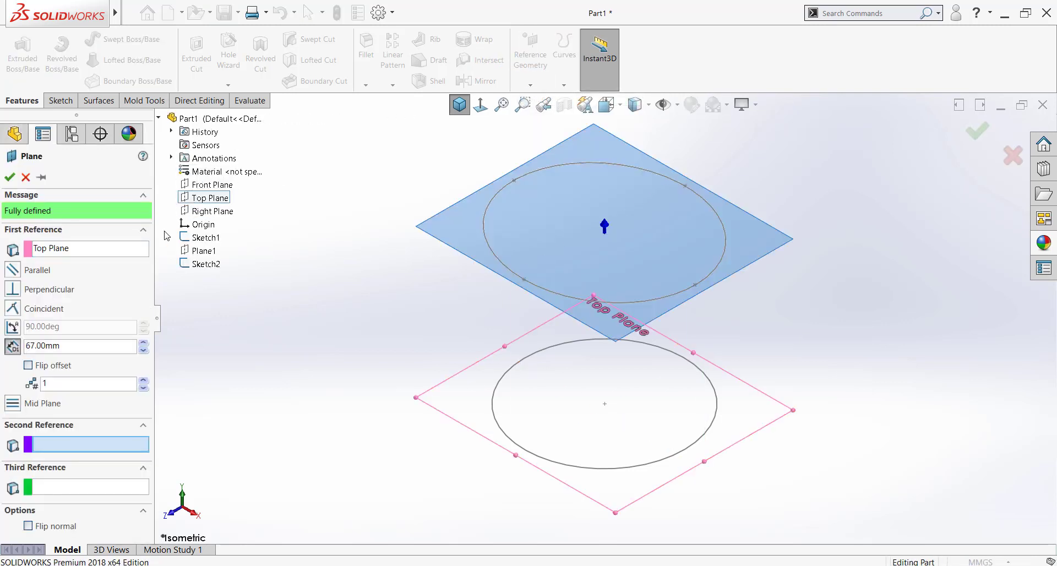
left_click_drag(81, 349, 17, 359)
type("13")
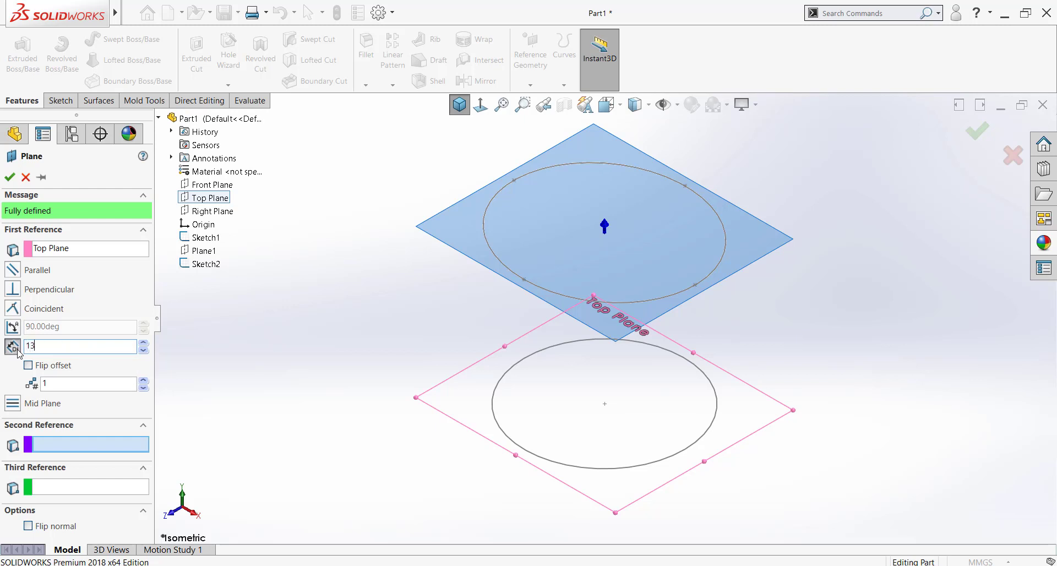
type("4")
key("Return")
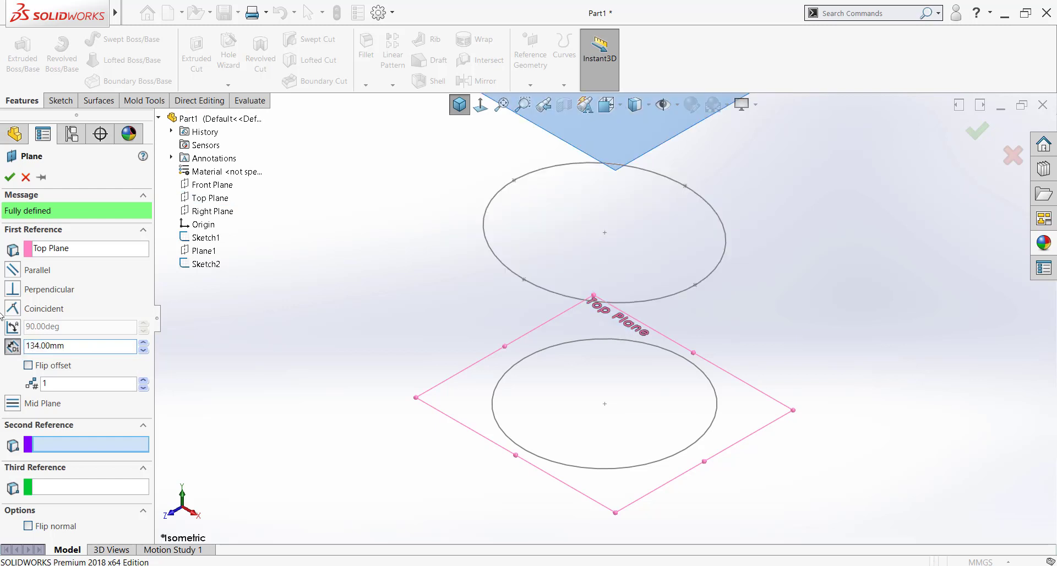
left_click(10, 177)
key("f")
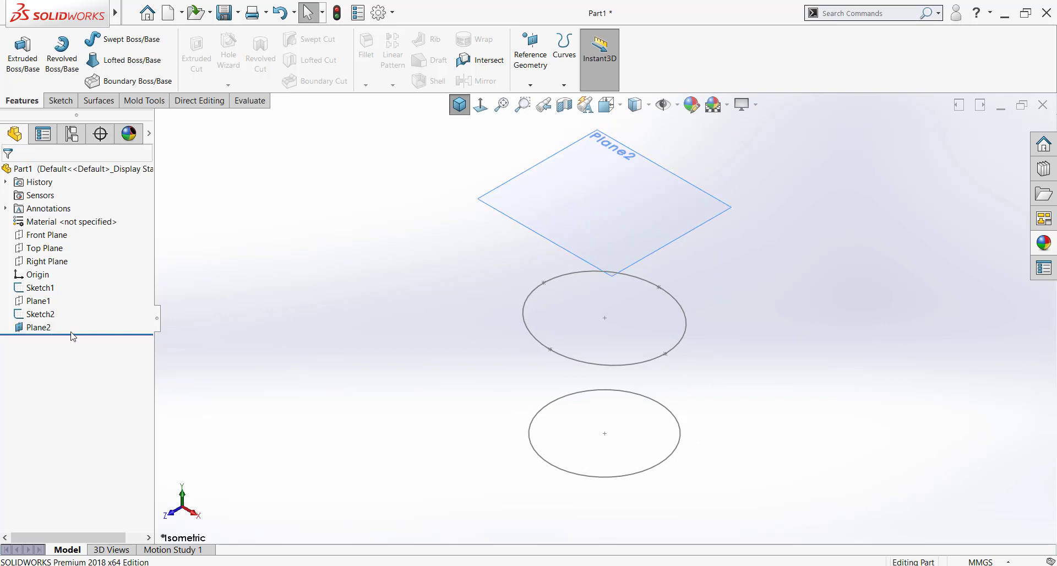
Step: Sketch a circle centred on the origin on Plane2
left_click(29, 329)
left_click(67, 315)
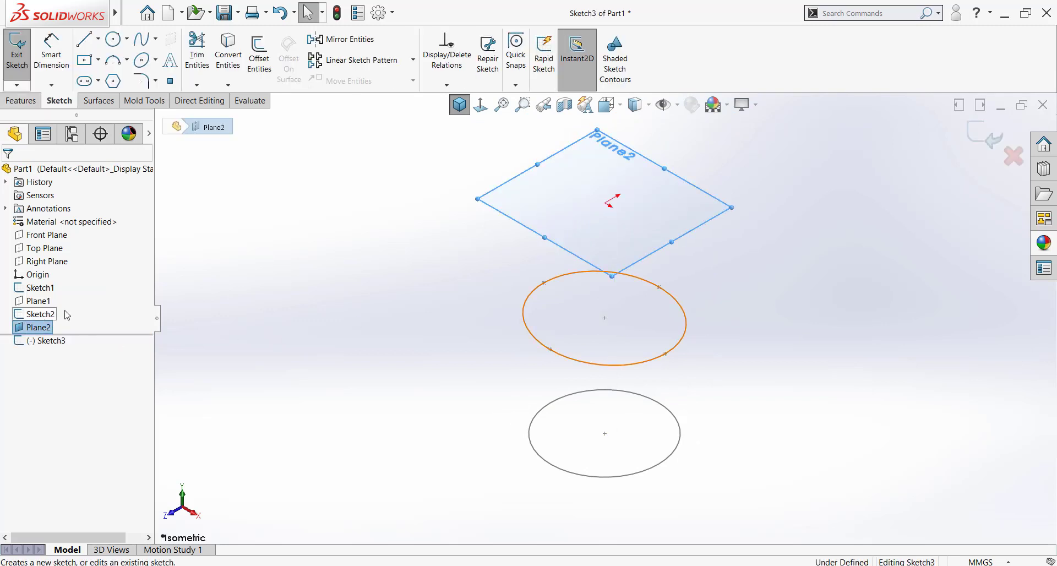
left_click(460, 105)
left_click(113, 38)
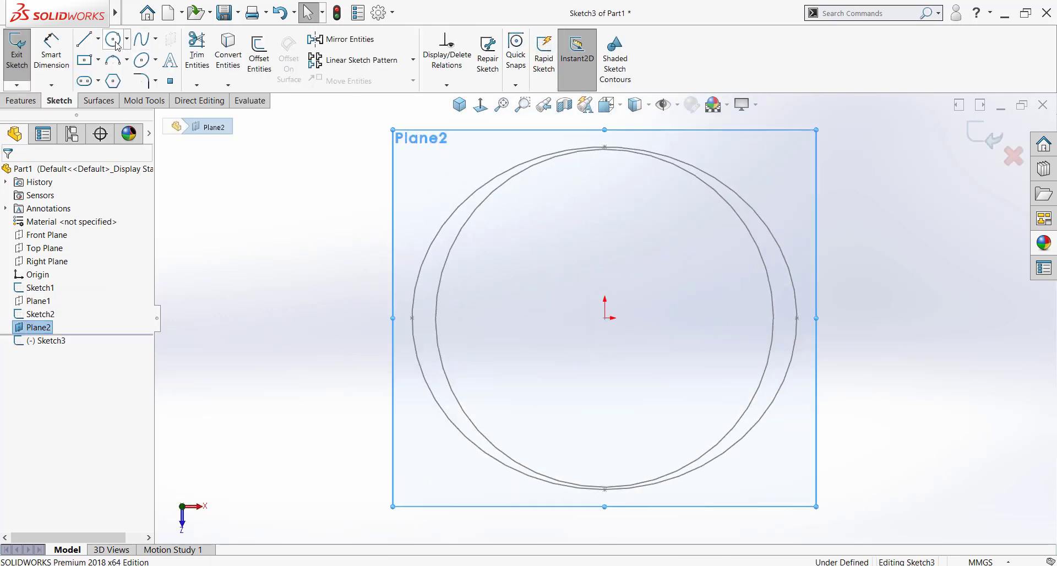
left_click(604, 318)
left_click(715, 278)
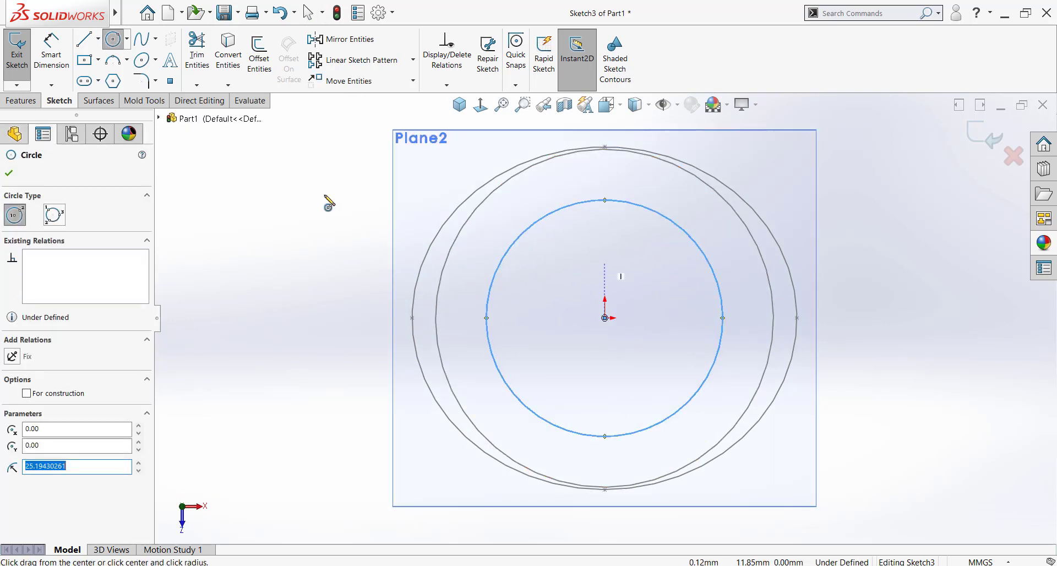
Step: Dimension the circle to Ø68 mm and exit the sketch
left_click(45, 47)
left_click(487, 310)
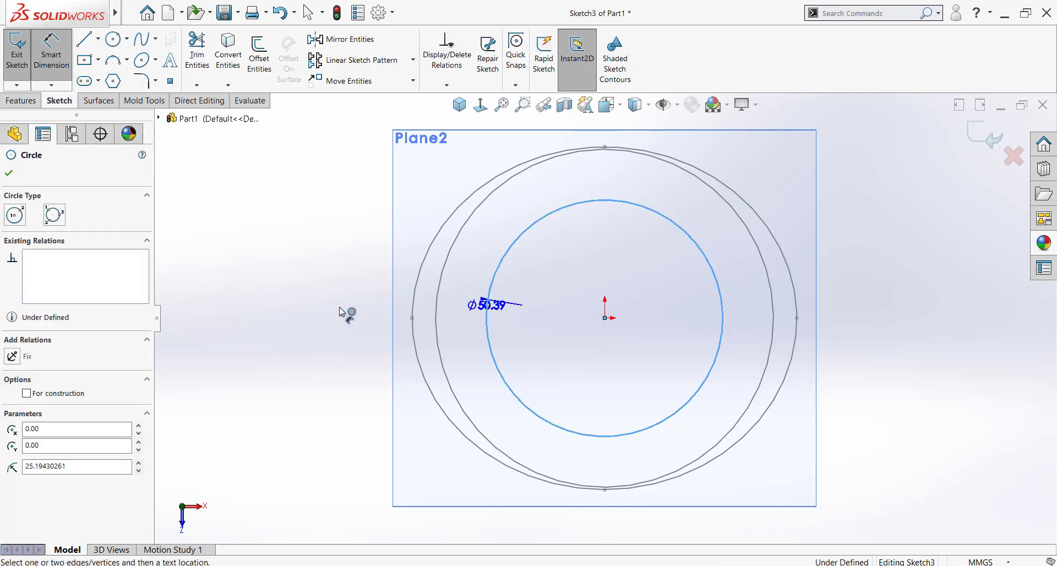
left_click(337, 312)
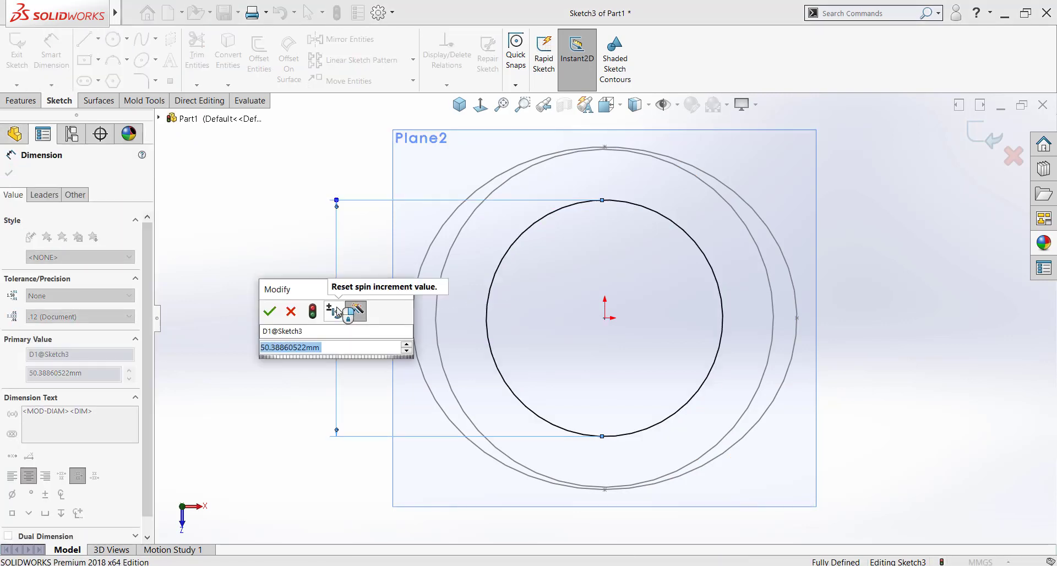
type("68")
key("Return")
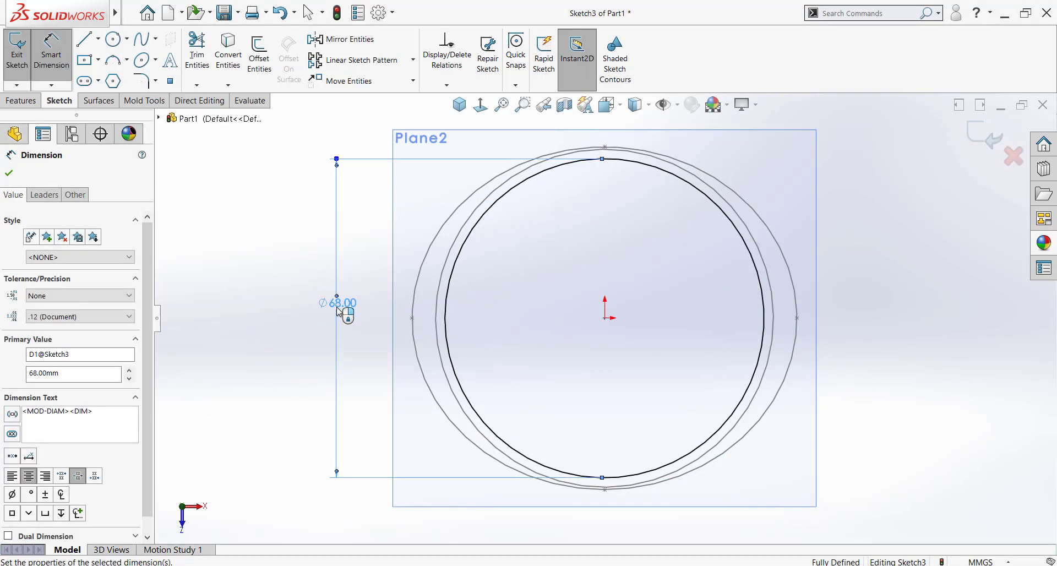
left_click(991, 148)
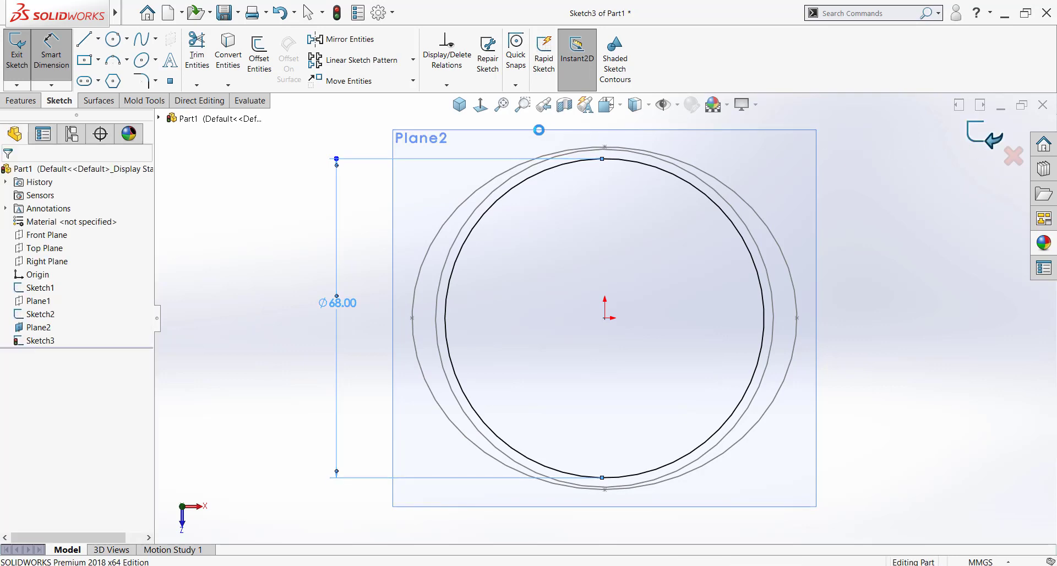
left_click(459, 107)
Step: Hide Plane2 and select the Front Plane
left_click(502, 205)
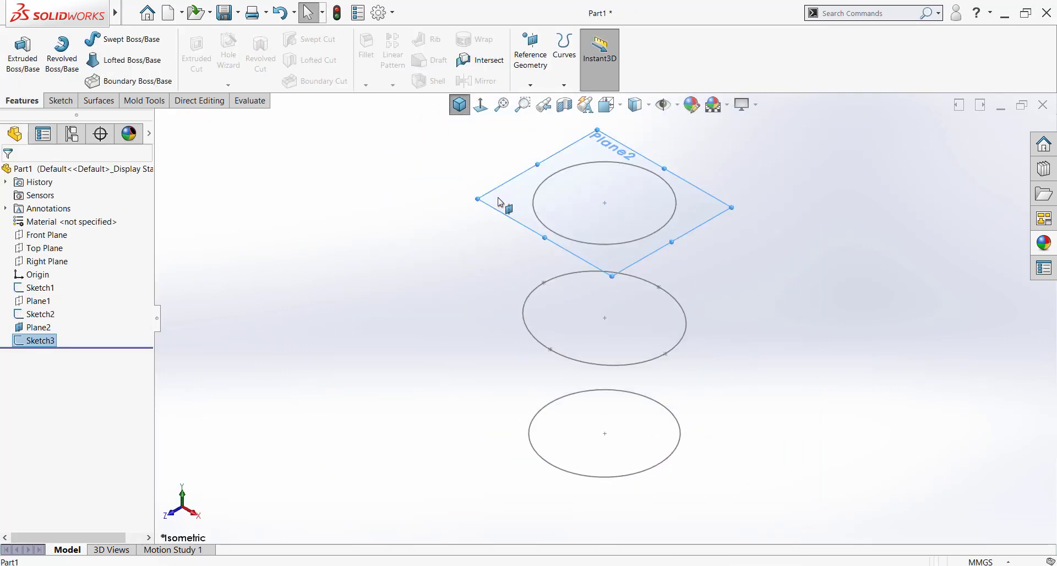
left_click(548, 179)
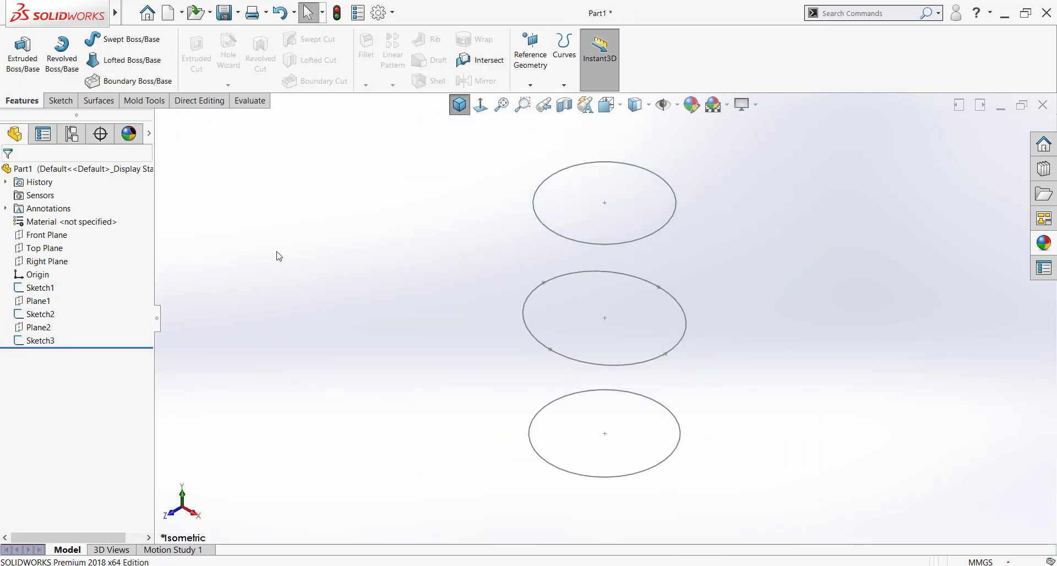
left_click(70, 237)
Step: On the Front Plane, draw a 3-point side arc from the top end to the bottom end
left_click(76, 216)
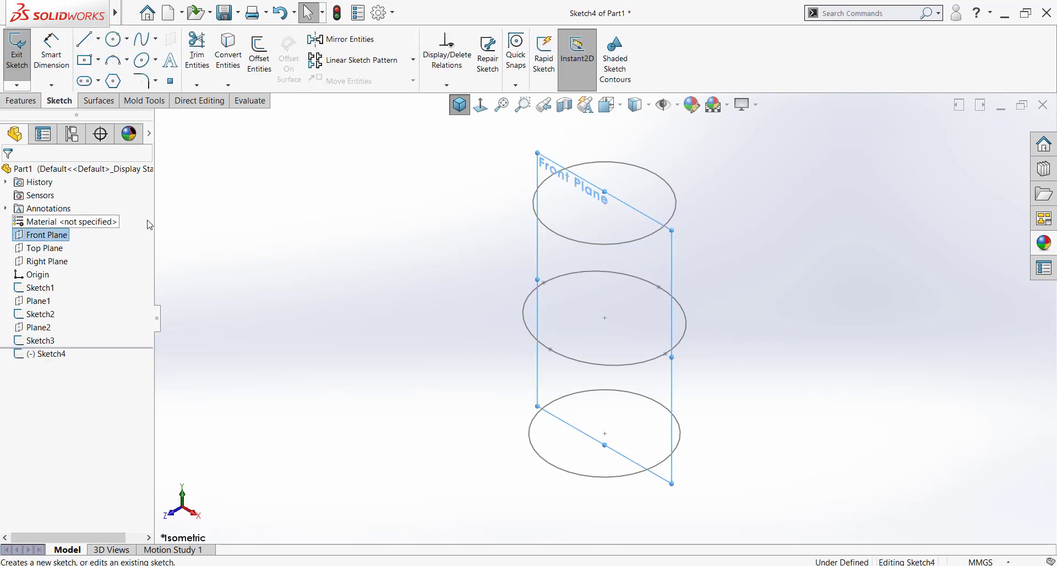
left_click(480, 104)
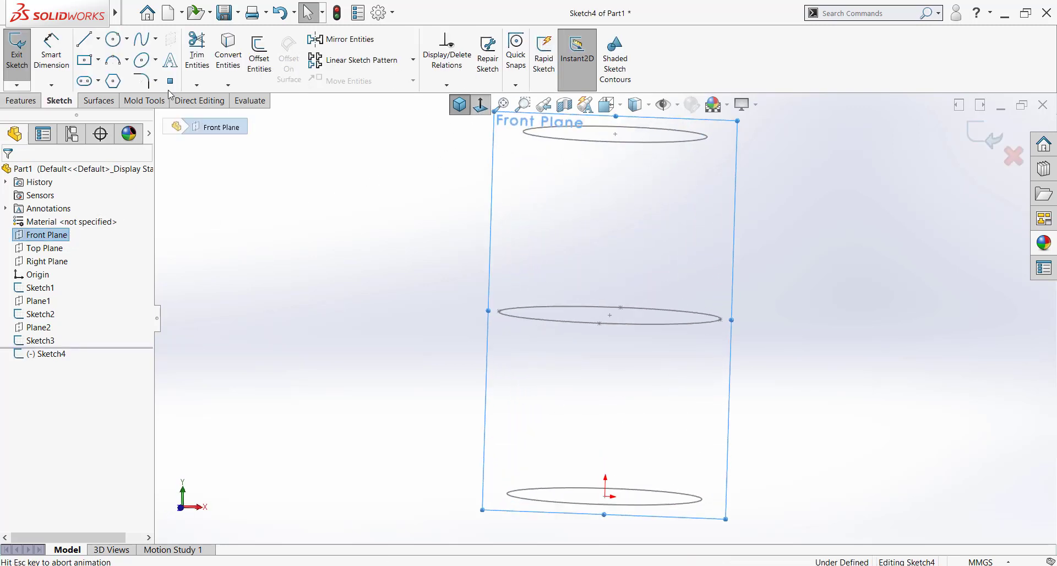
left_click(114, 60)
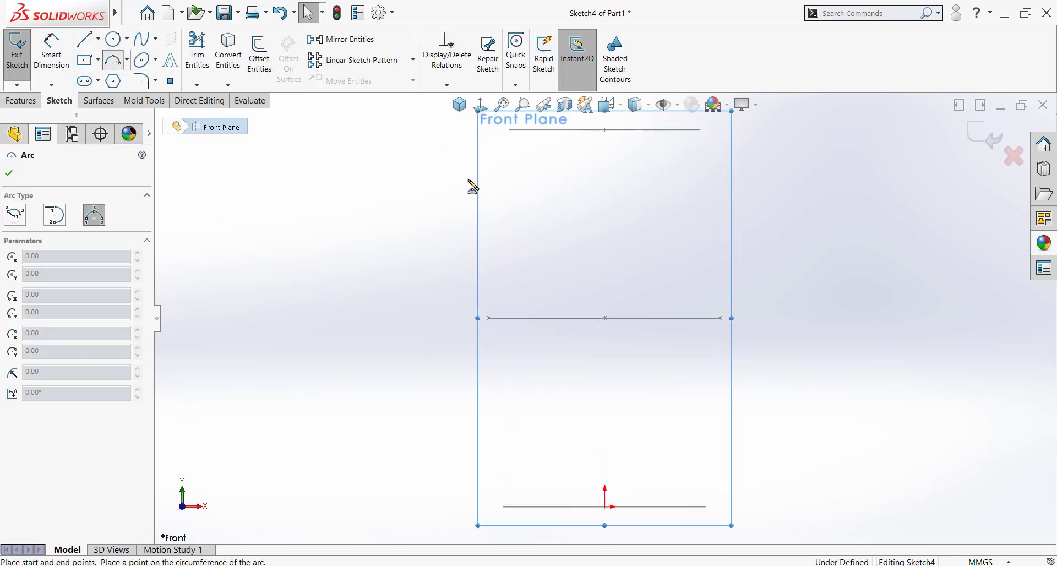
left_click(700, 130)
left_click(701, 506)
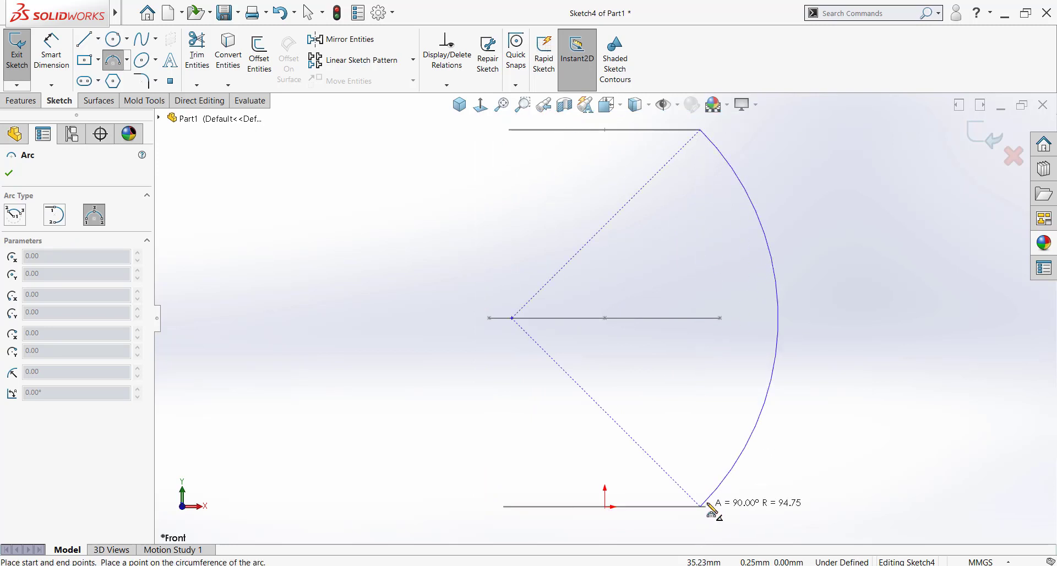
left_click(718, 398)
key("Escape")
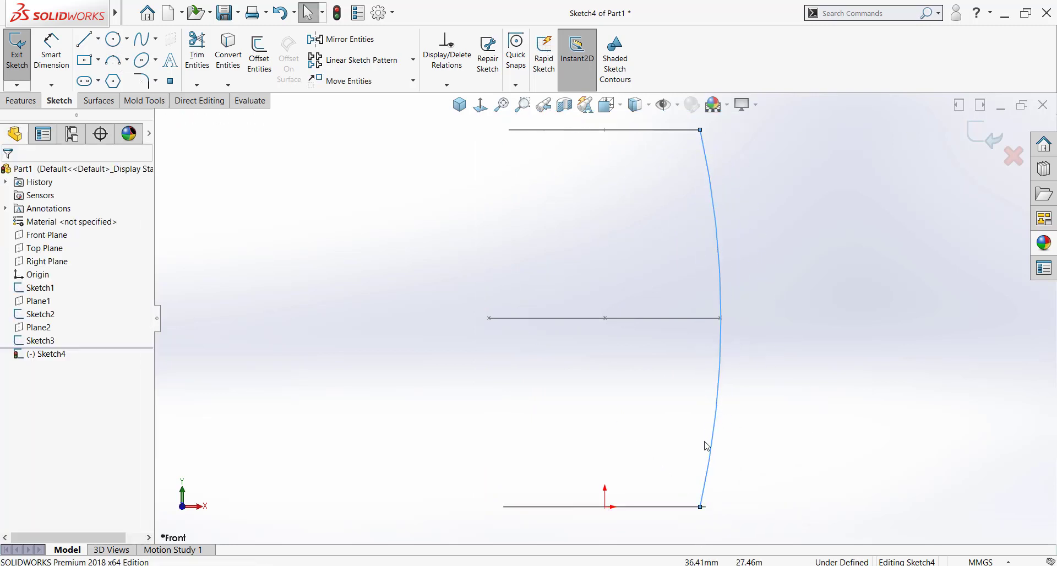
left_click_drag(701, 507, 719, 505)
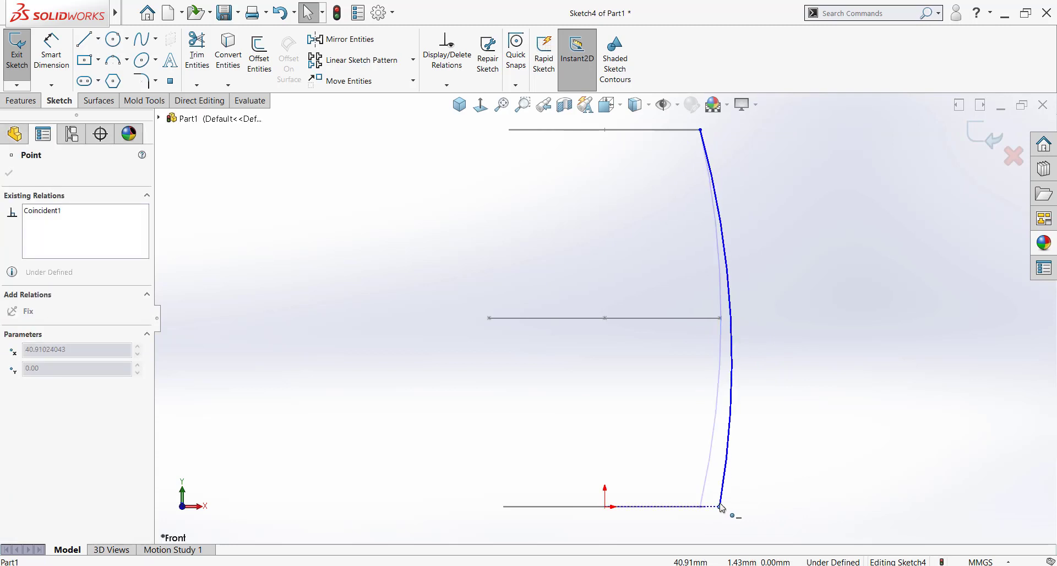
Step: Pierce the arc's bottom end onto the ellipse and its top end onto the top circle
middle_click_drag(719, 509, 710, 516)
left_click(726, 518)
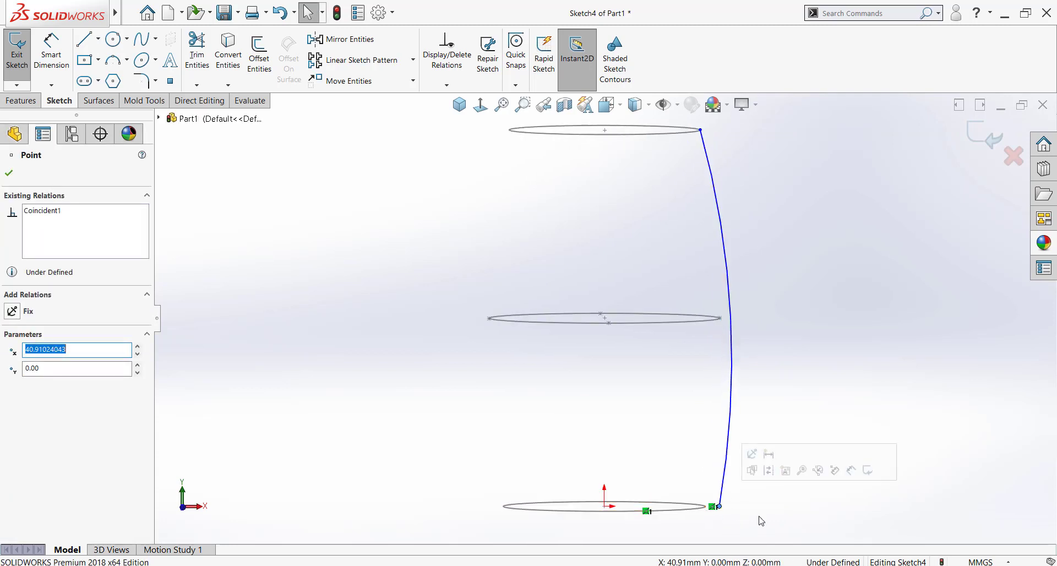
left_click(719, 506)
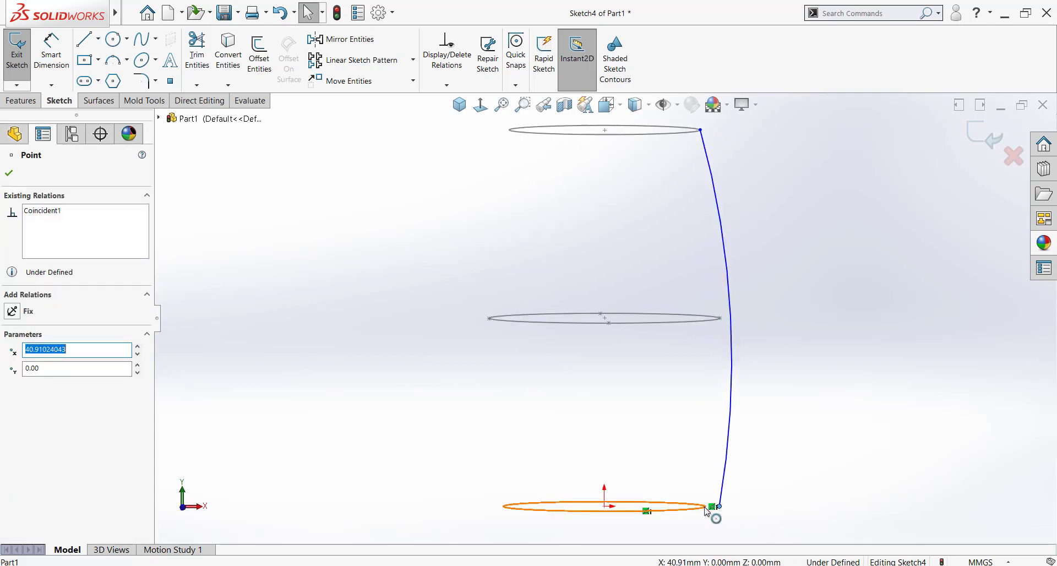
left_click(706, 507, "ctrl")
left_click(769, 457)
left_click(690, 425)
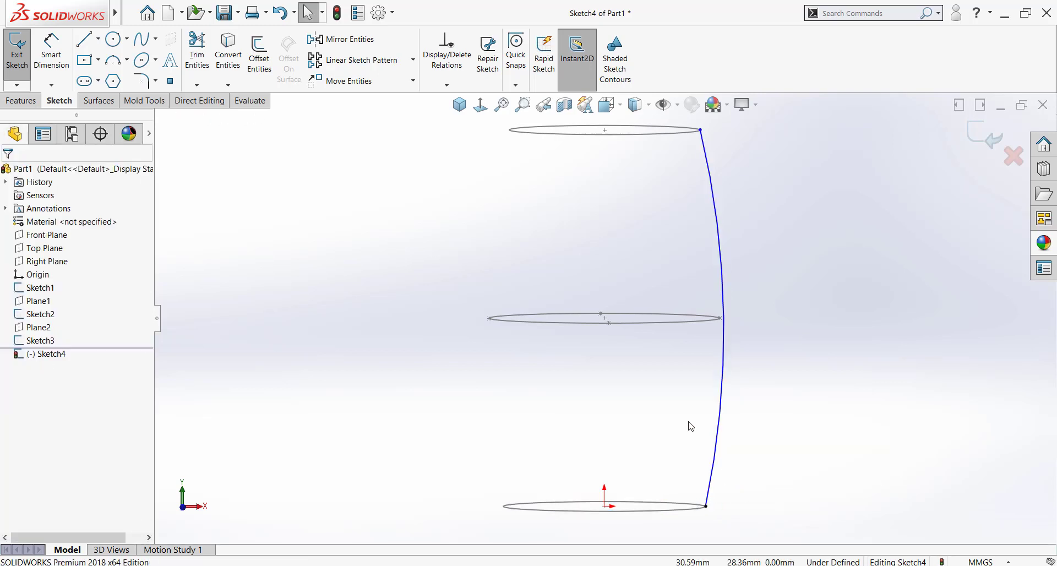
left_click(700, 132)
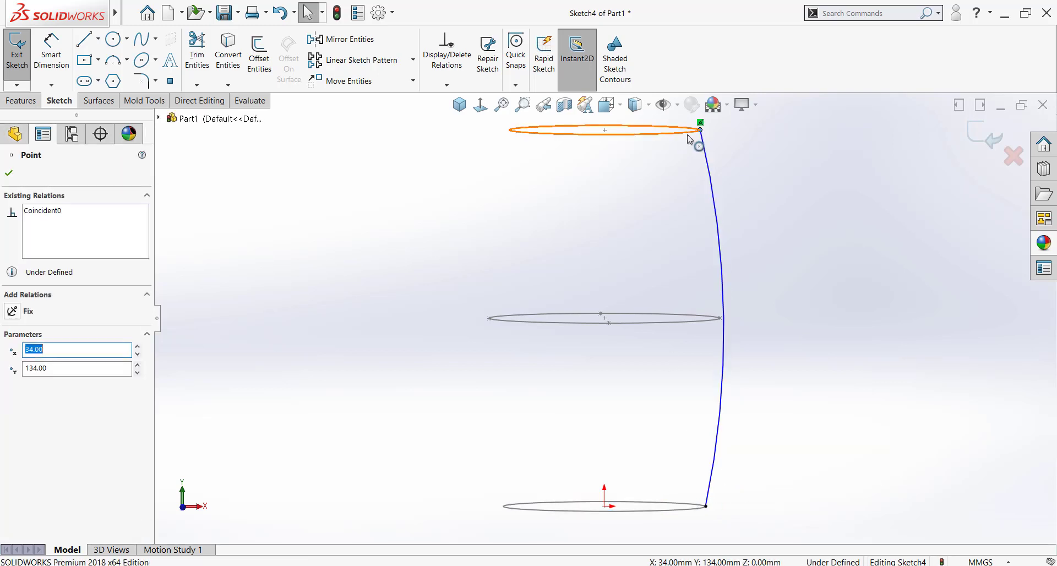
left_click(694, 131, "ctrl")
left_click(752, 85)
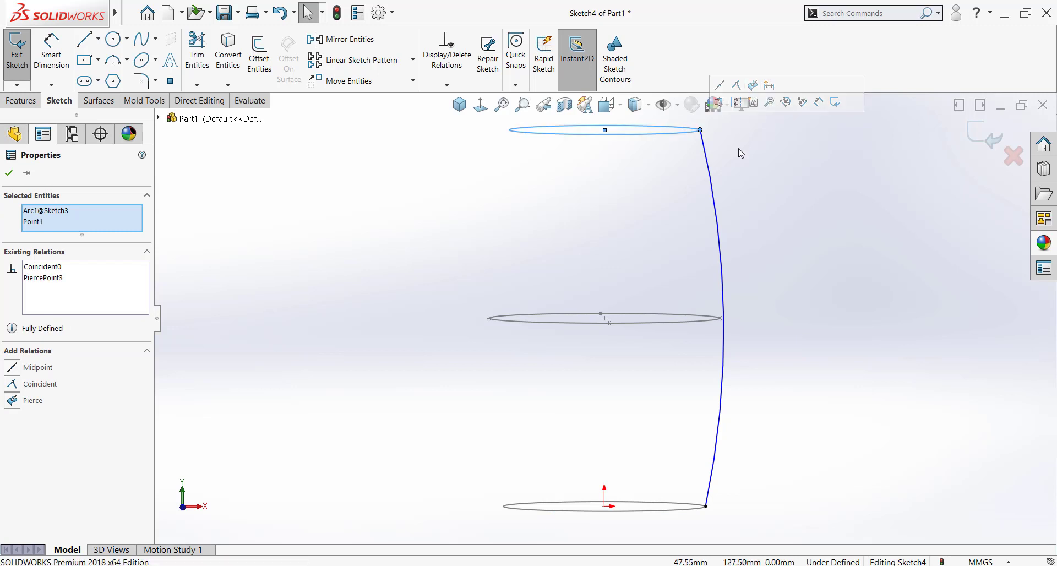
left_click(738, 153)
left_click(481, 105)
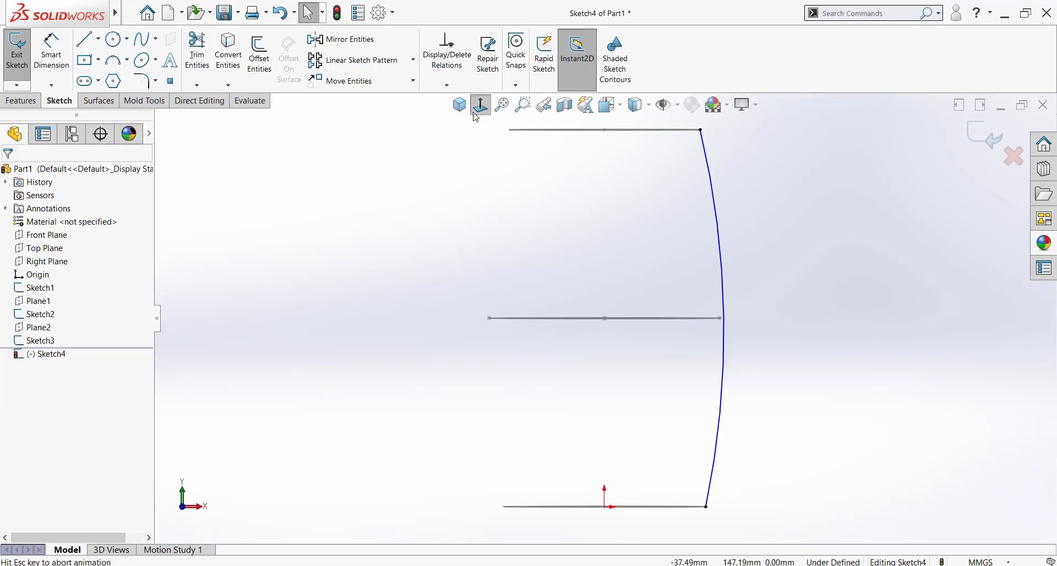
Step: Dimension the side arc to a 377 mm radius
left_click(52, 52)
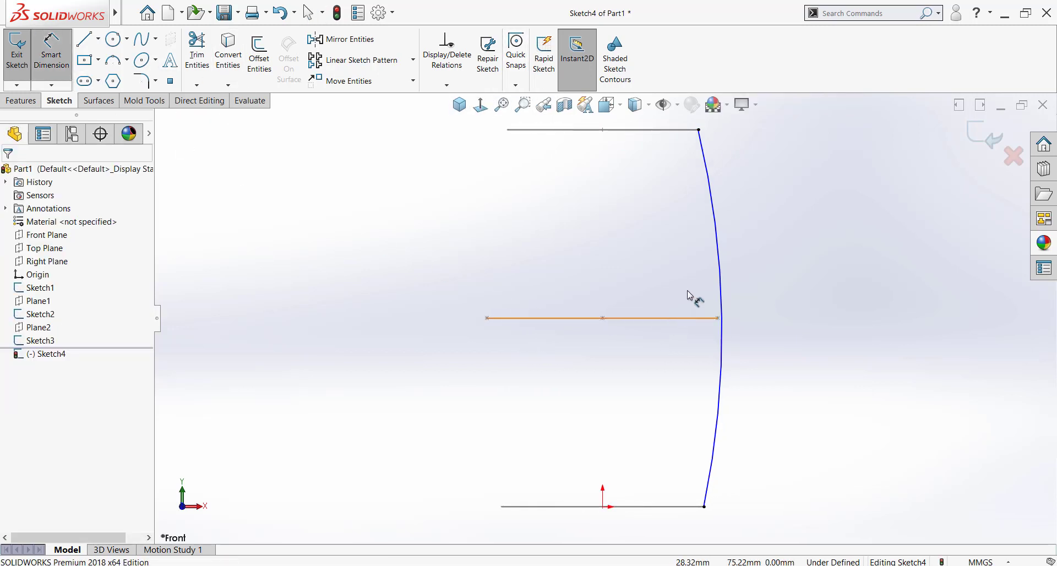
left_click(704, 272)
left_click(684, 275)
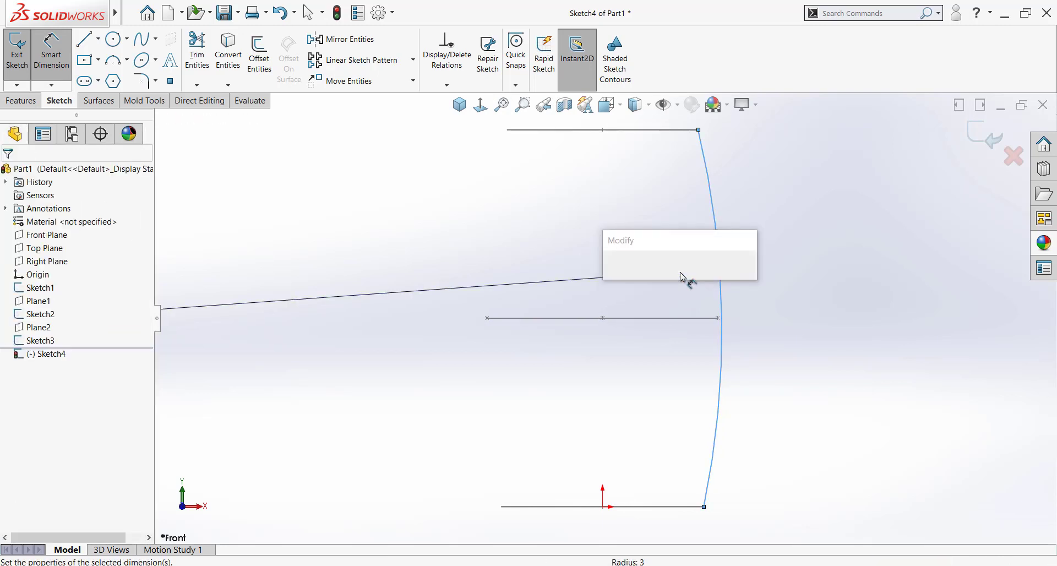
type("377")
key("Return")
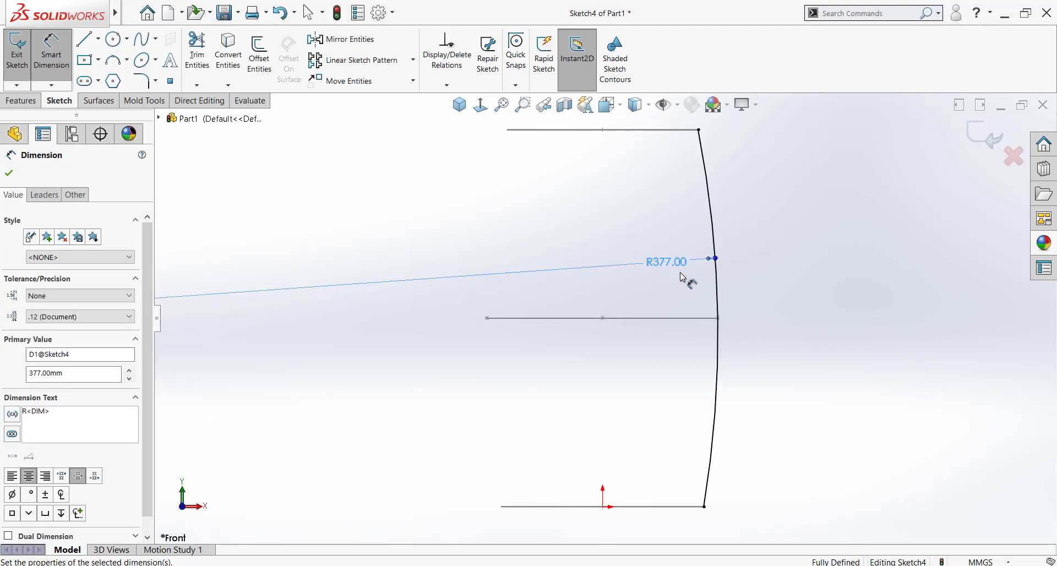
Step: Draw a vertical centerline from the origin up to the top edge
left_click(98, 38)
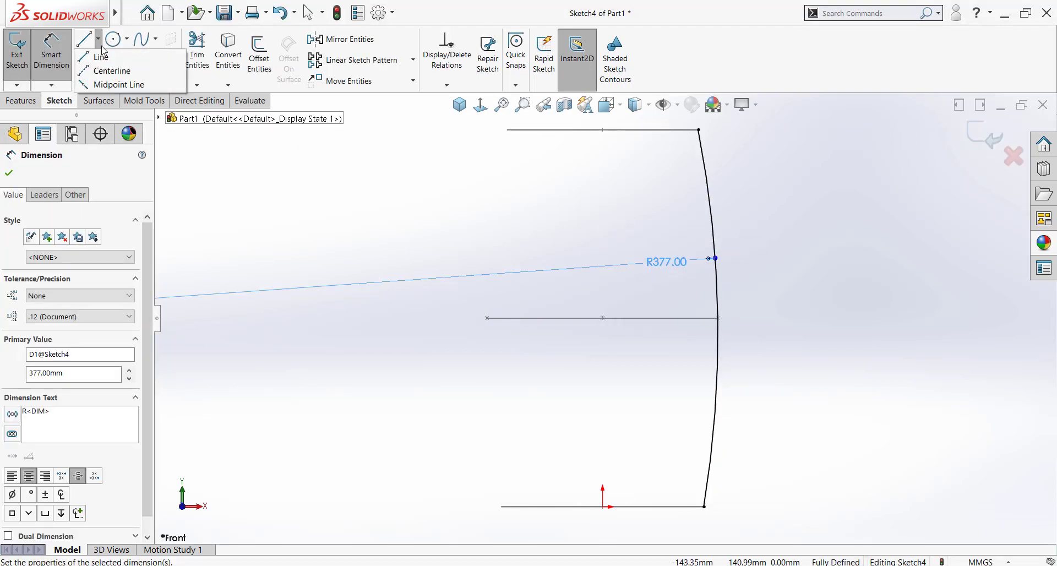
left_click(108, 68)
left_click(602, 506)
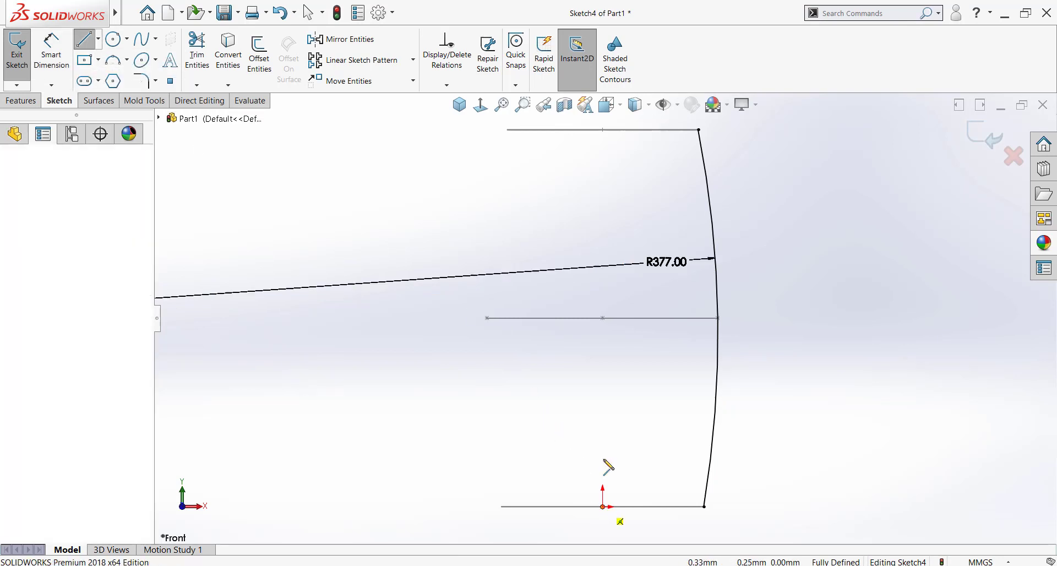
left_click(603, 130)
key("Escape")
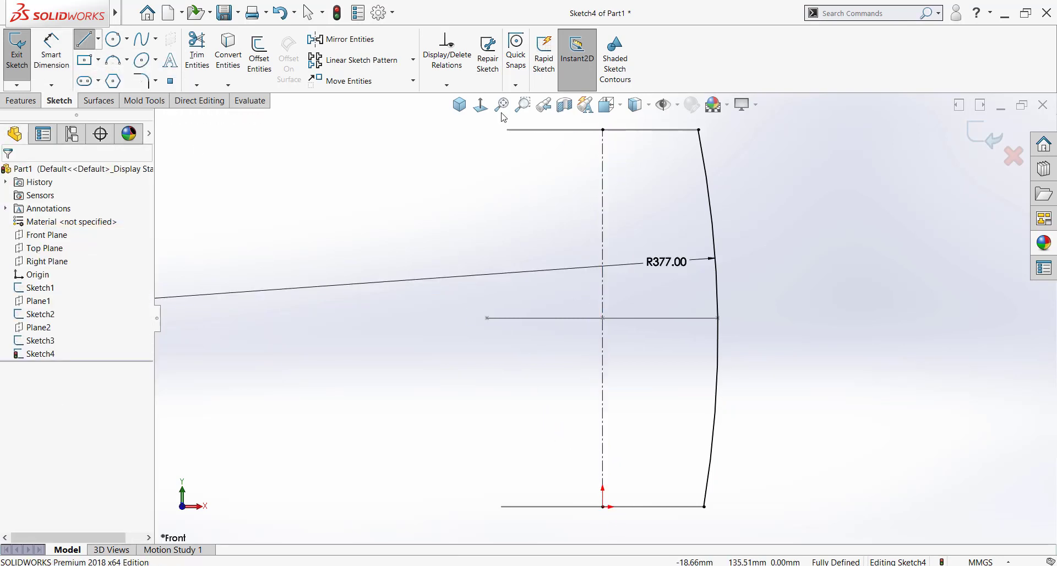
Step: Mirror the side arc about the centerline and exit the sketch
left_click(341, 39)
left_click(710, 199)
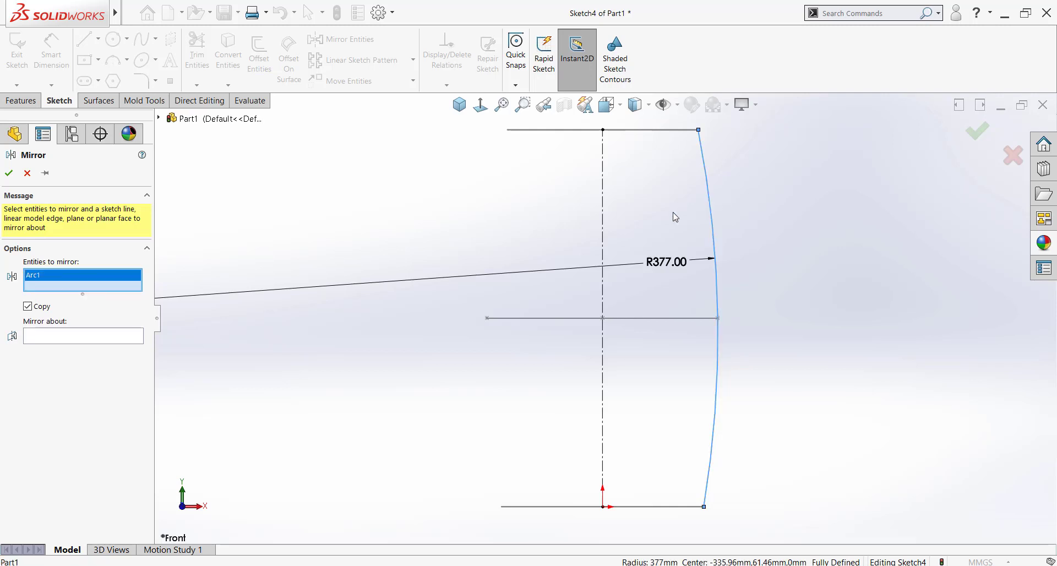
left_click(129, 335)
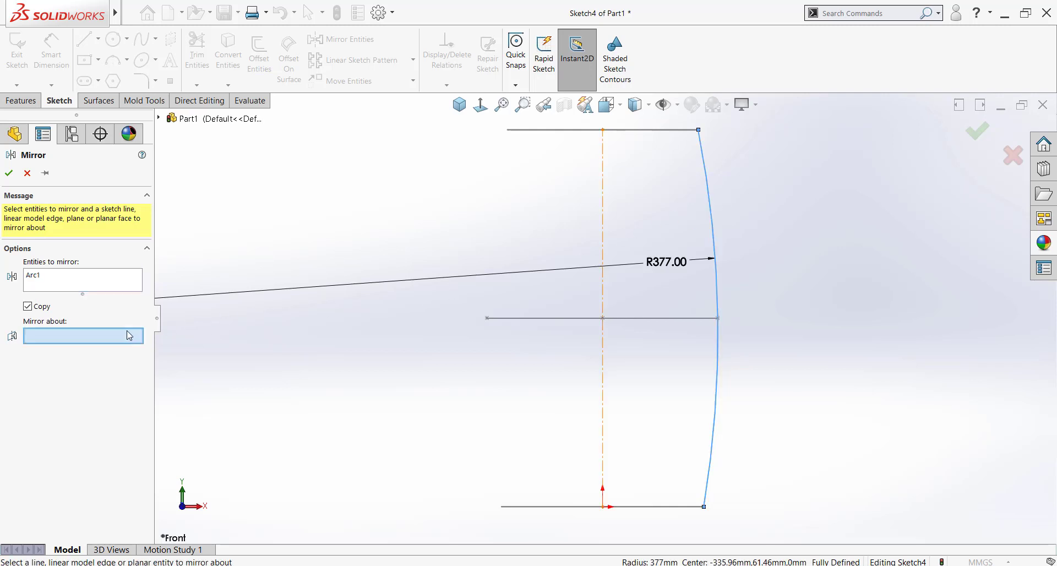
left_click(602, 264)
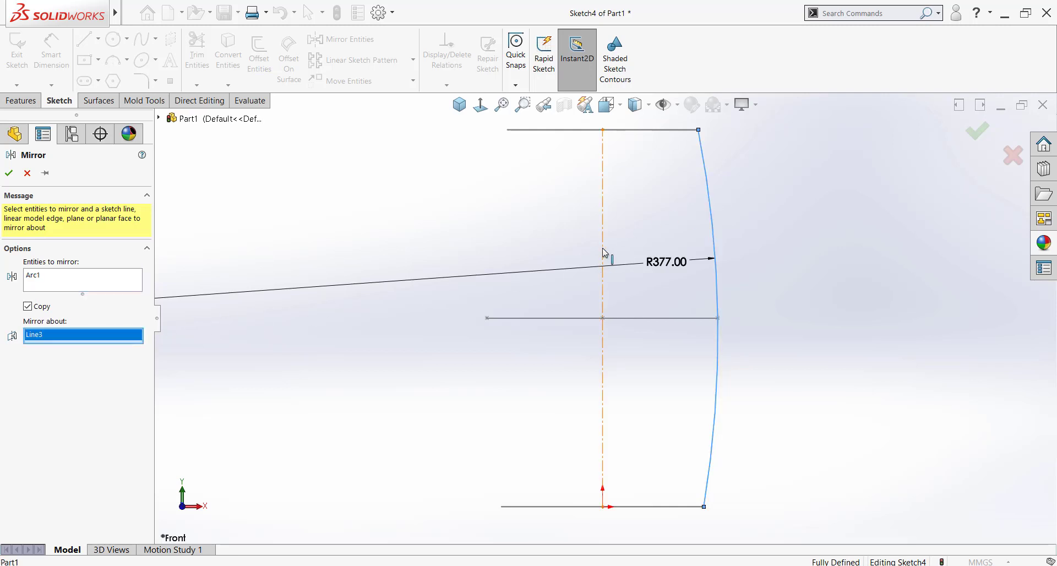
left_click(8, 174)
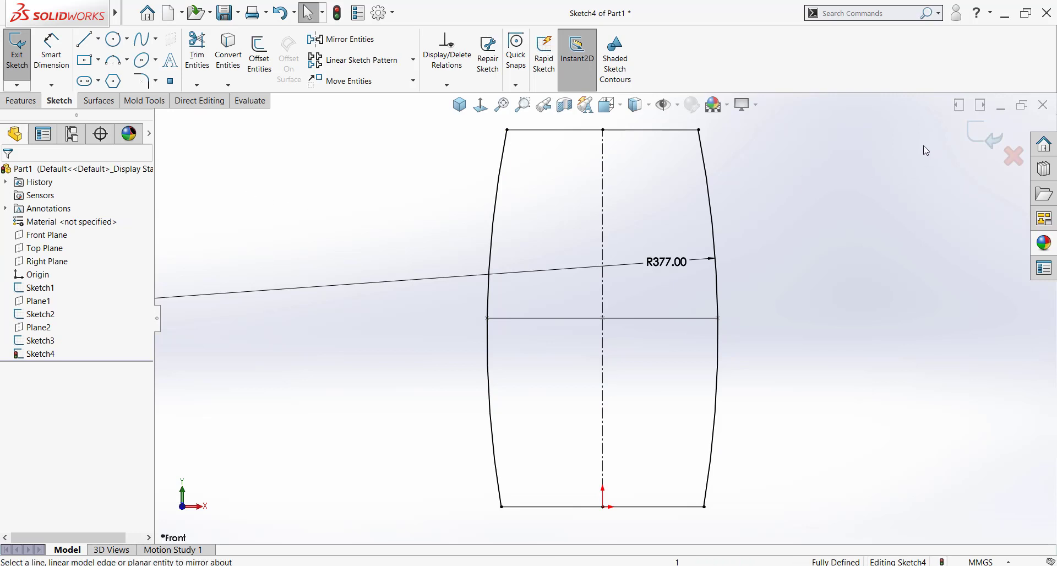
left_click(977, 137)
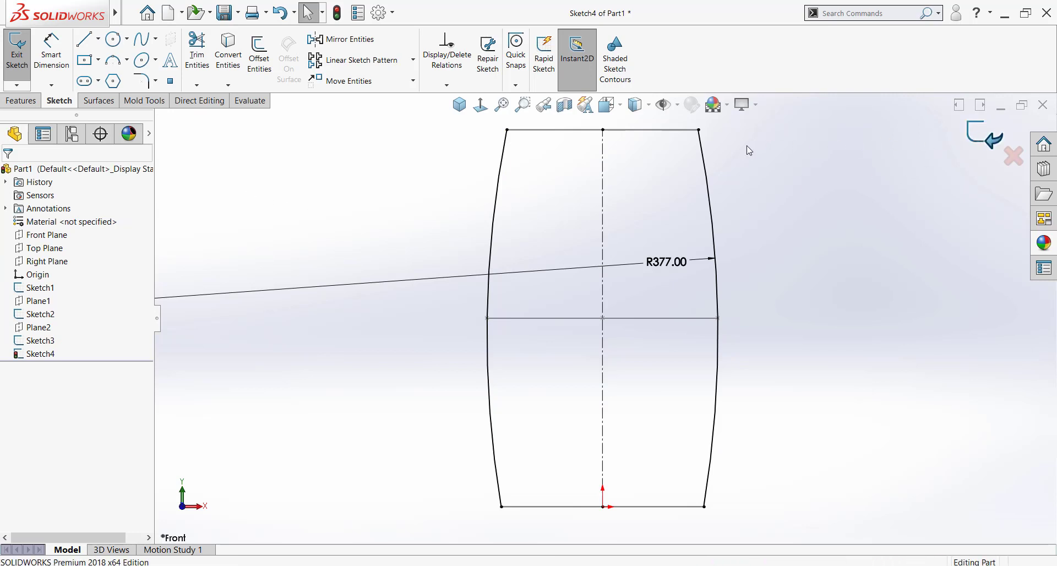
Step: Start a loft through the bottom, middle and top profiles and align the top connector
left_click(460, 105)
left_click(406, 174)
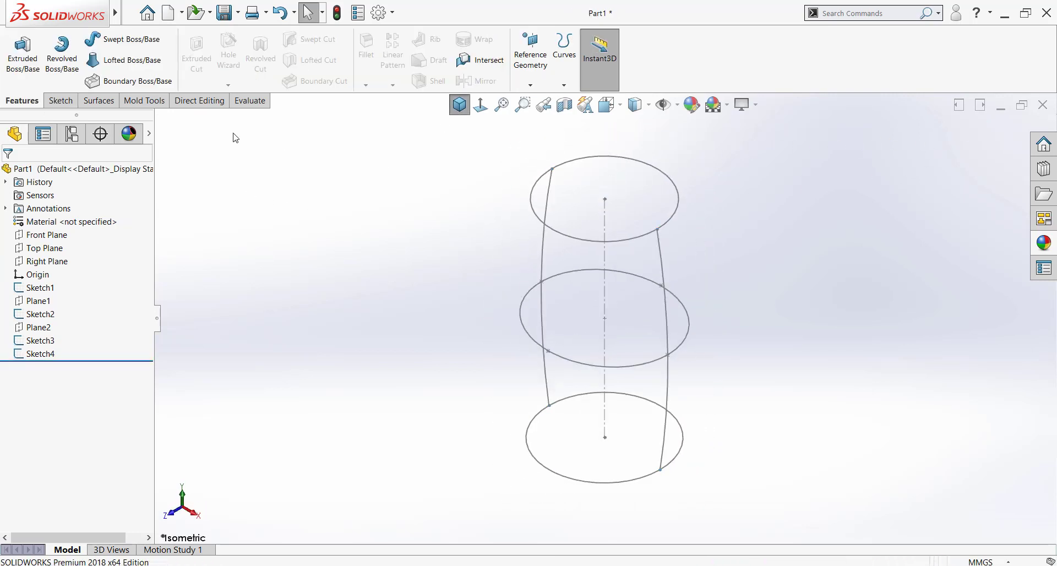
left_click(123, 61)
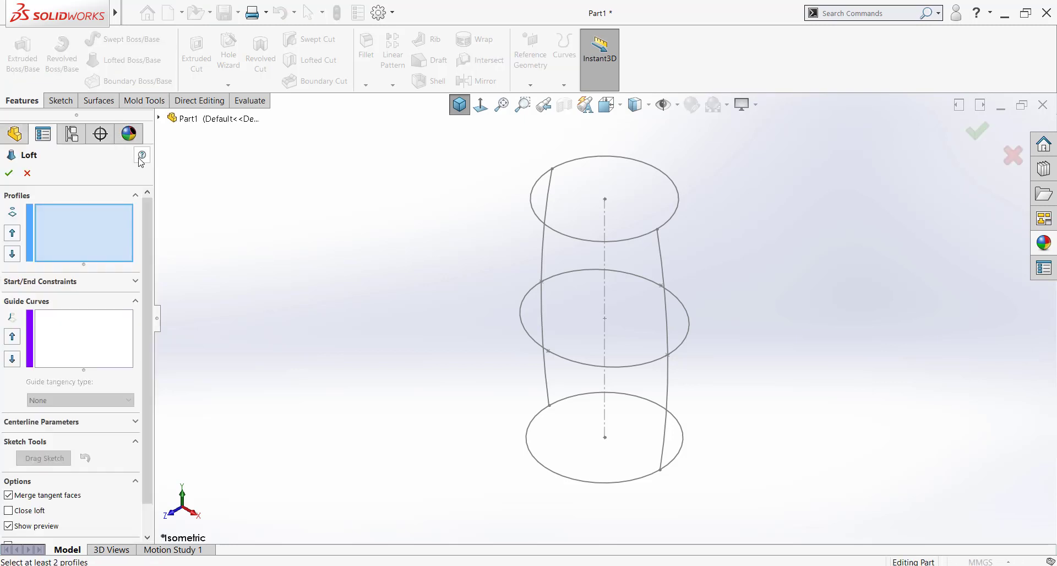
left_click(545, 472)
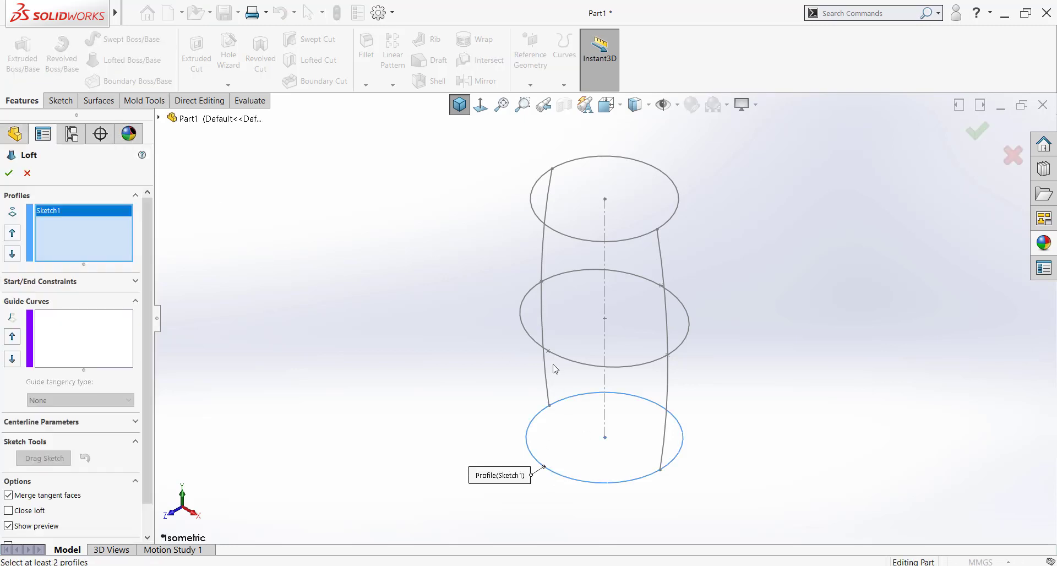
left_click(555, 352)
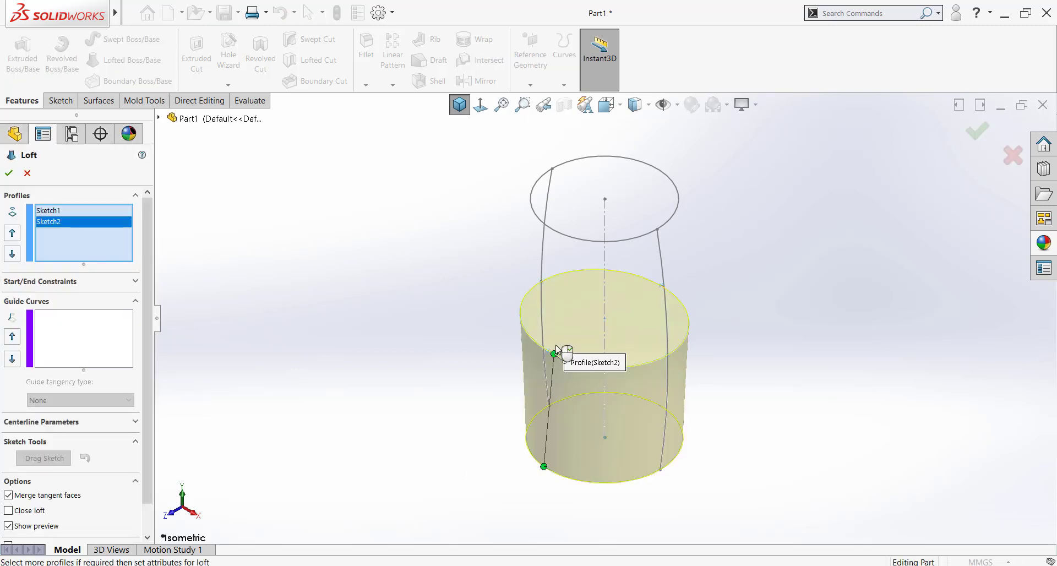
left_click(580, 241)
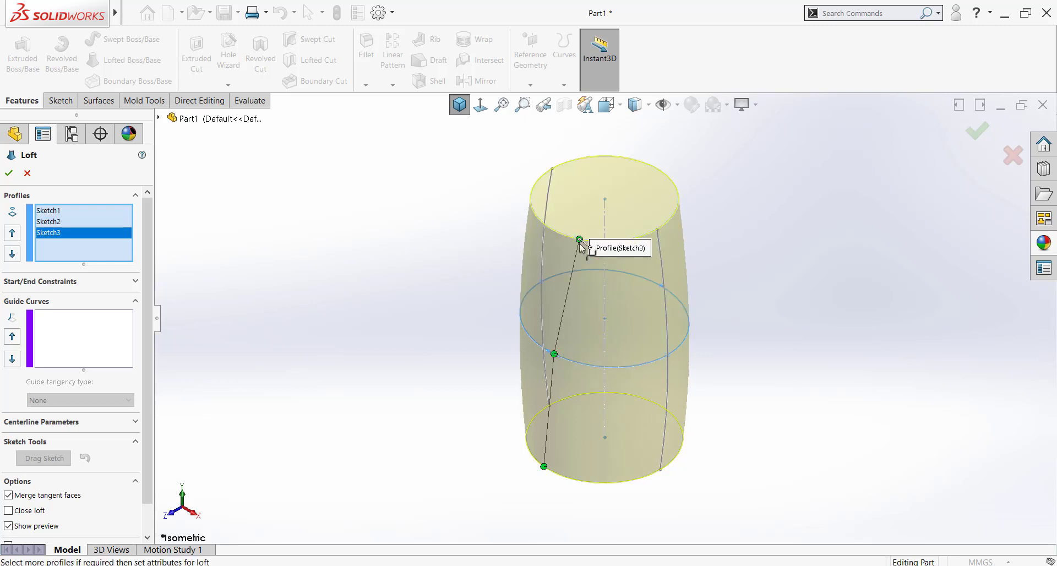
middle_click_drag(576, 262, 572, 263)
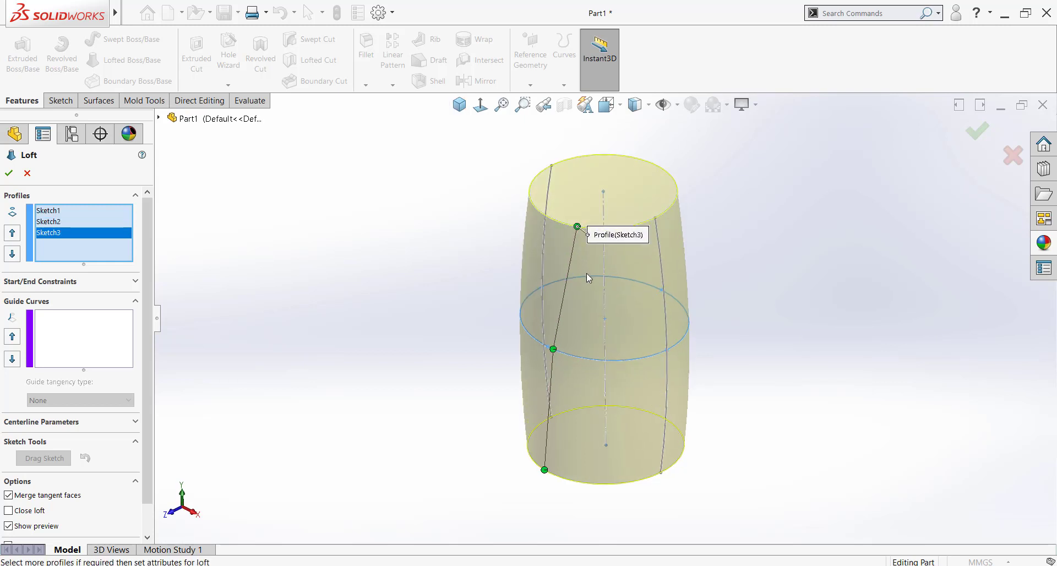
scroll(586, 264, "down", 2)
scroll(585, 250, "down", 2)
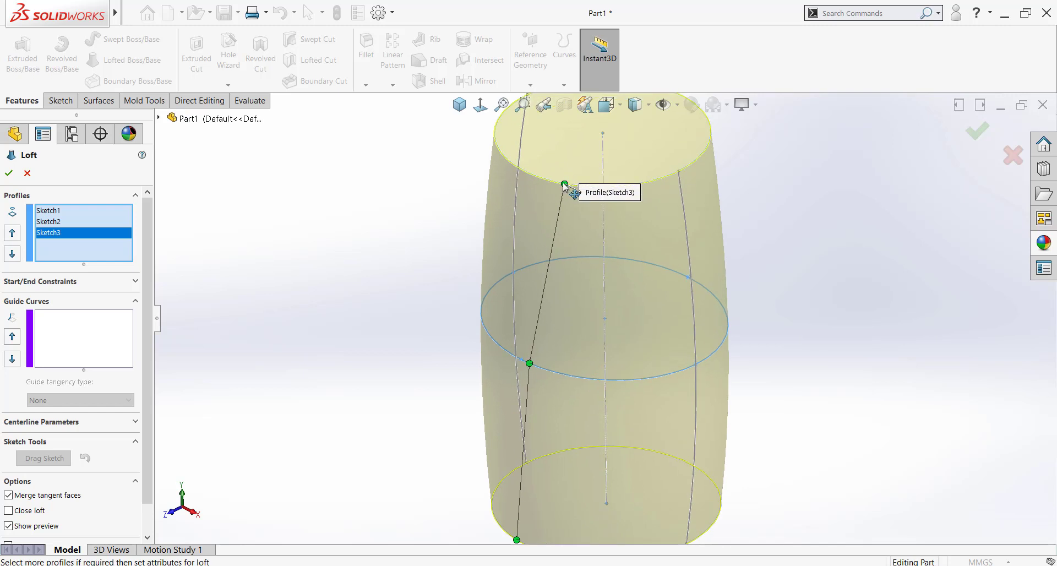
left_click_drag(564, 185, 551, 183)
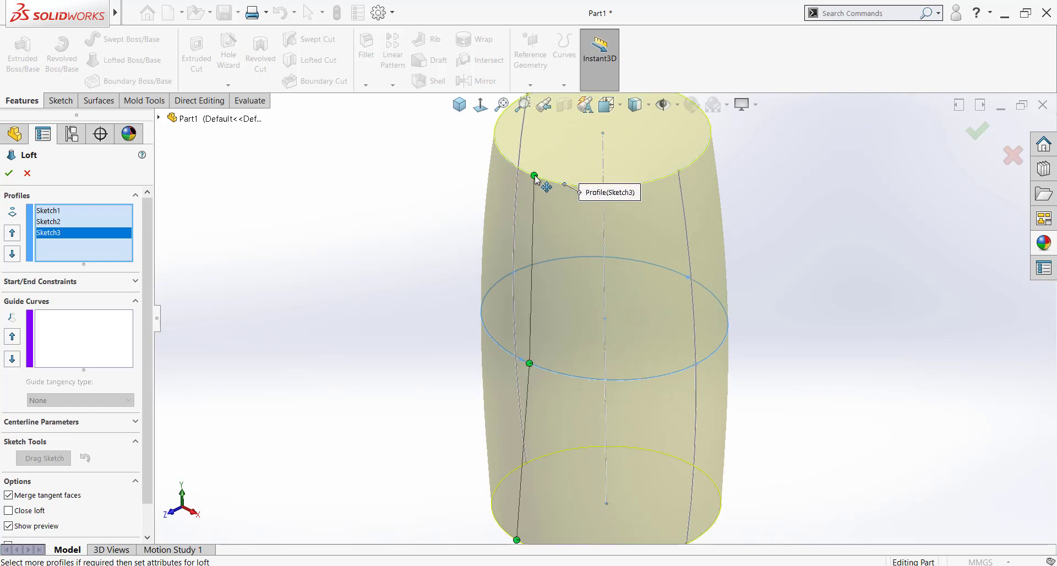
Step: Add the left and right side arcs as guide curves and accept the loft
left_click(88, 361)
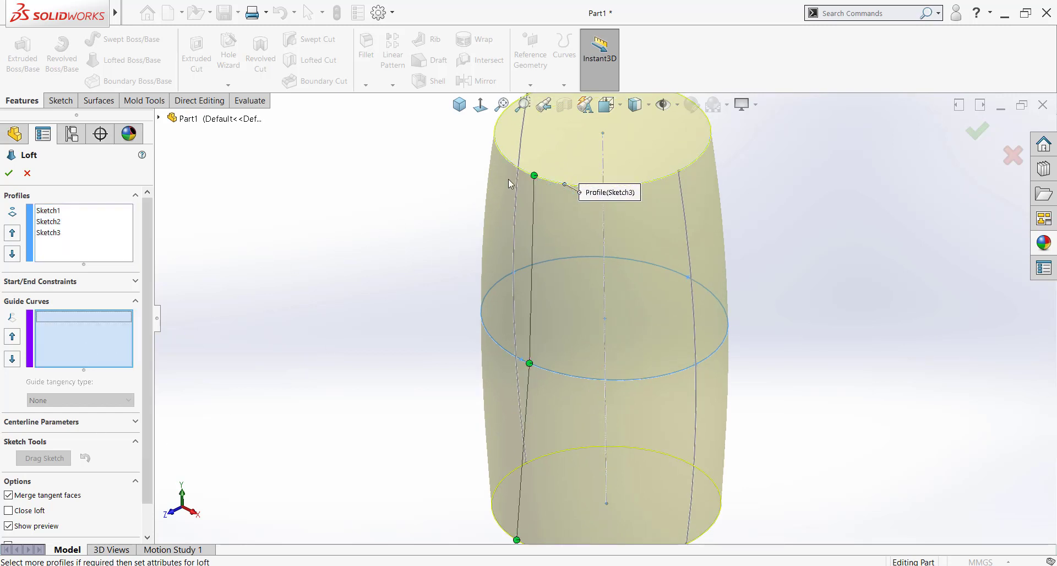
left_click(528, 163)
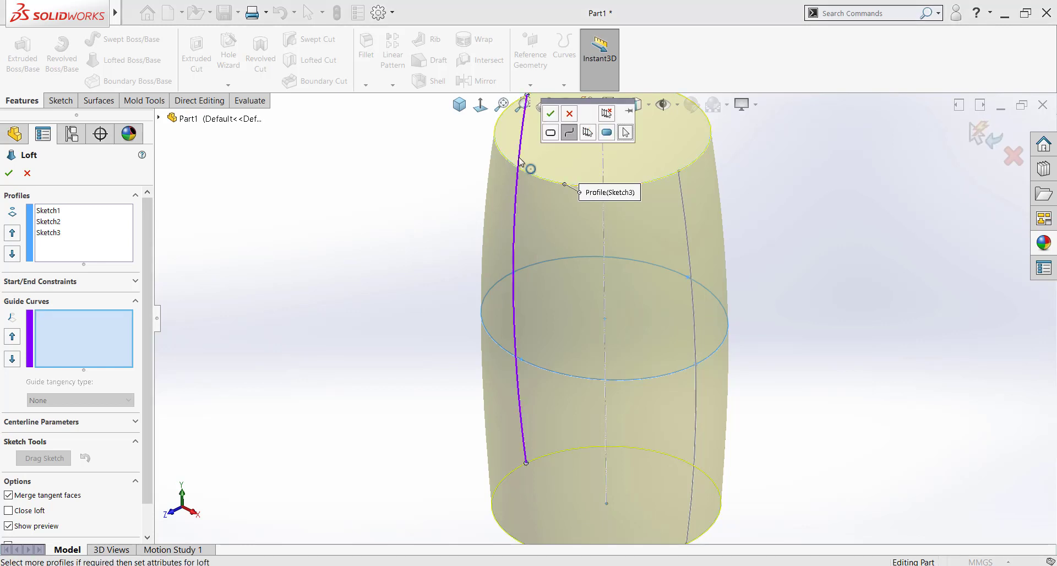
left_click(550, 114)
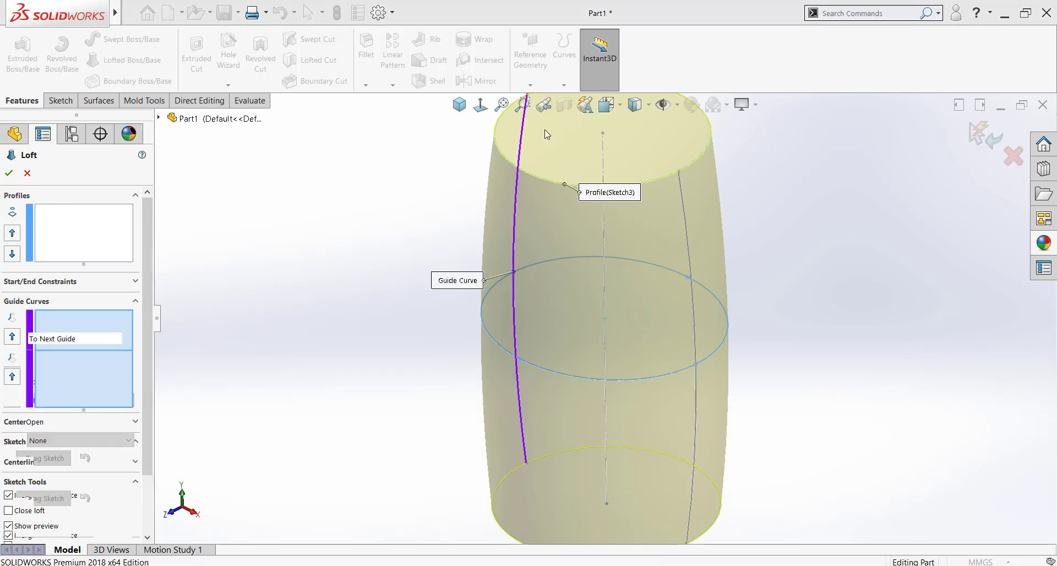
left_click(689, 240)
left_click(721, 190)
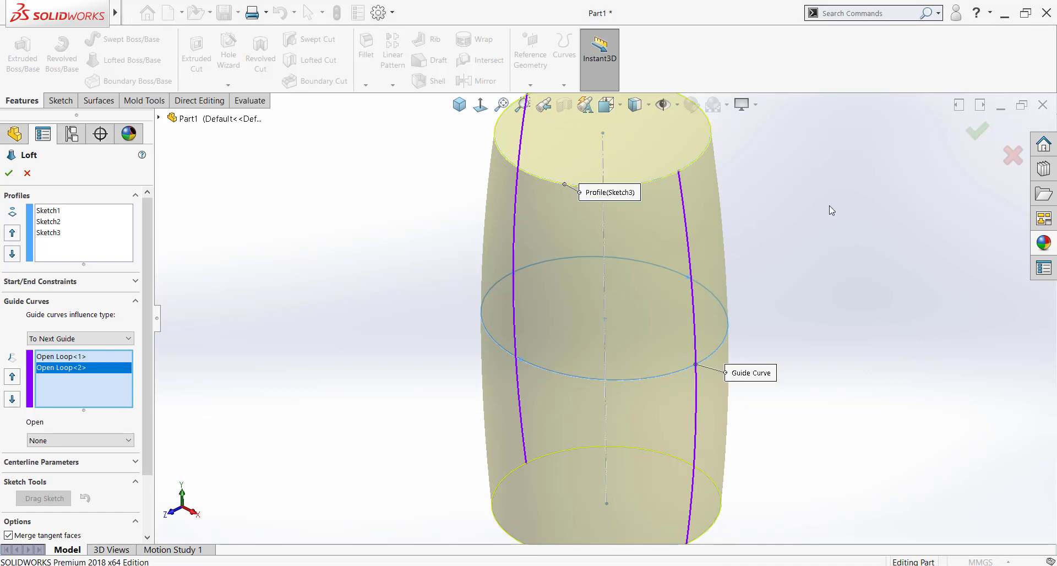
left_click(985, 138)
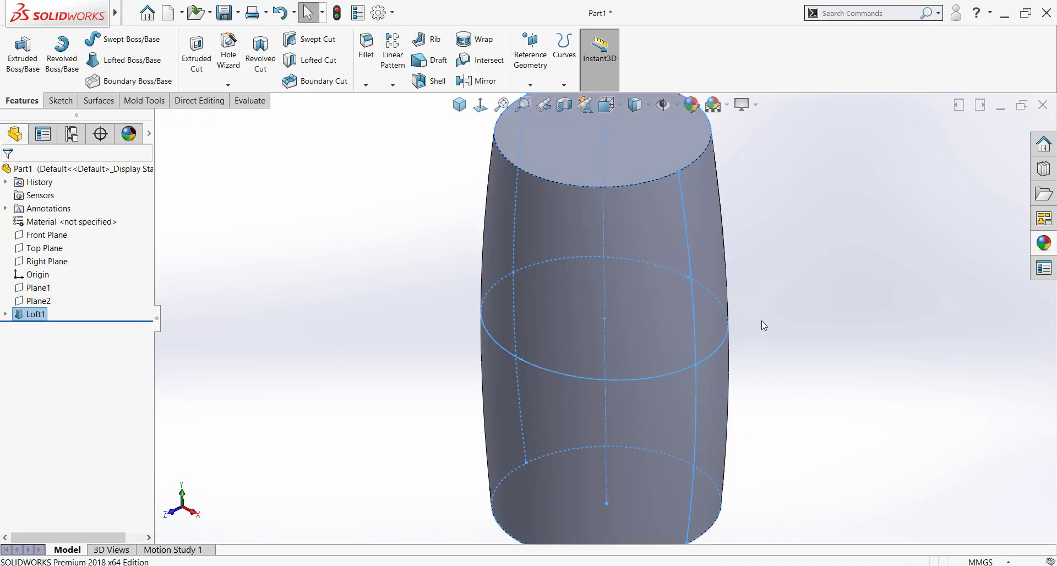
Step: Start a new sketch on the Front Plane, viewed straight on and framed on the bottle top
mouse_move(759, 325)
middle_mouse_down()
mouse_move(821, 252)
mouse_move(859, 268)
mouse_move(811, 292)
mouse_move(783, 337)
mouse_move(736, 377)
middle_mouse_up()
scroll(777, 340, "up", 2)
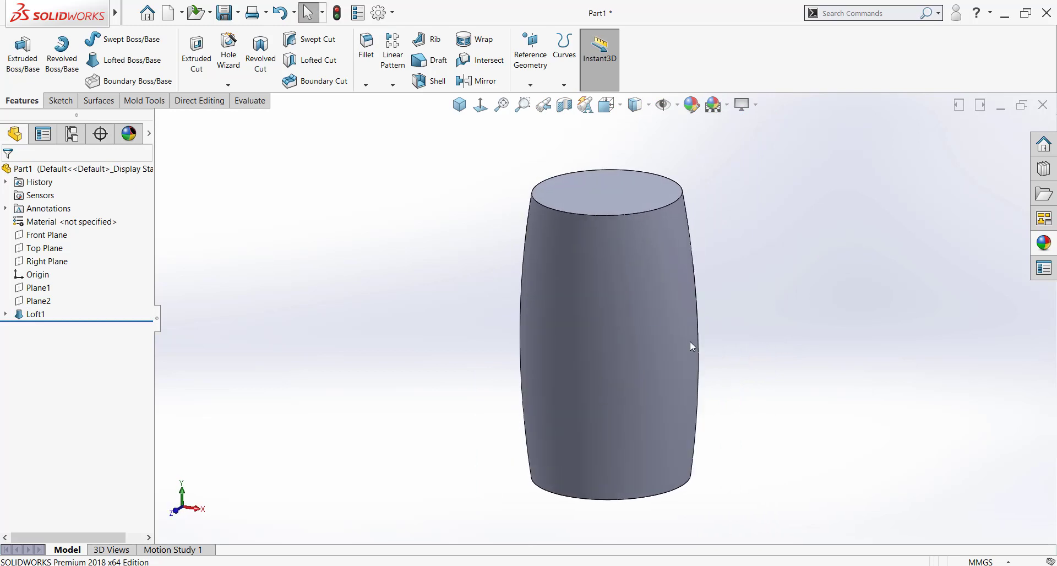
left_click(459, 105)
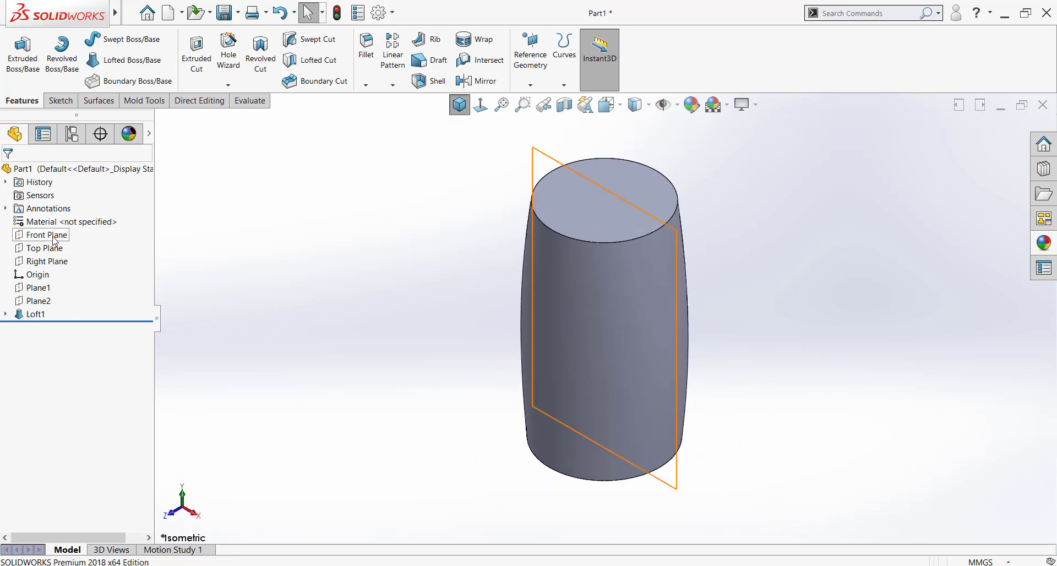
left_click(54, 236)
left_click(66, 221)
left_click(479, 115)
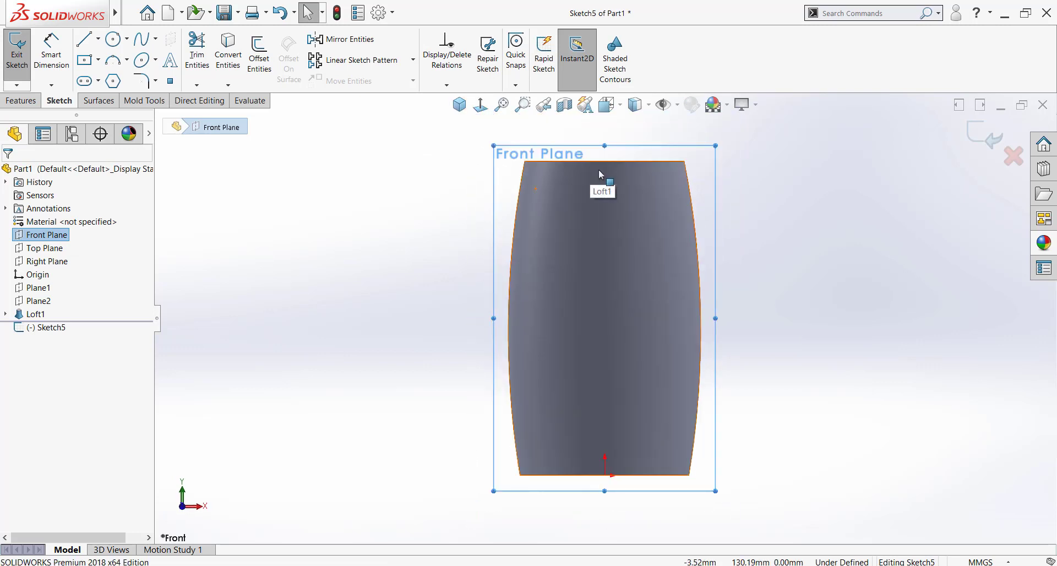
scroll(602, 220, "down", 1)
scroll(605, 256, "down", 2)
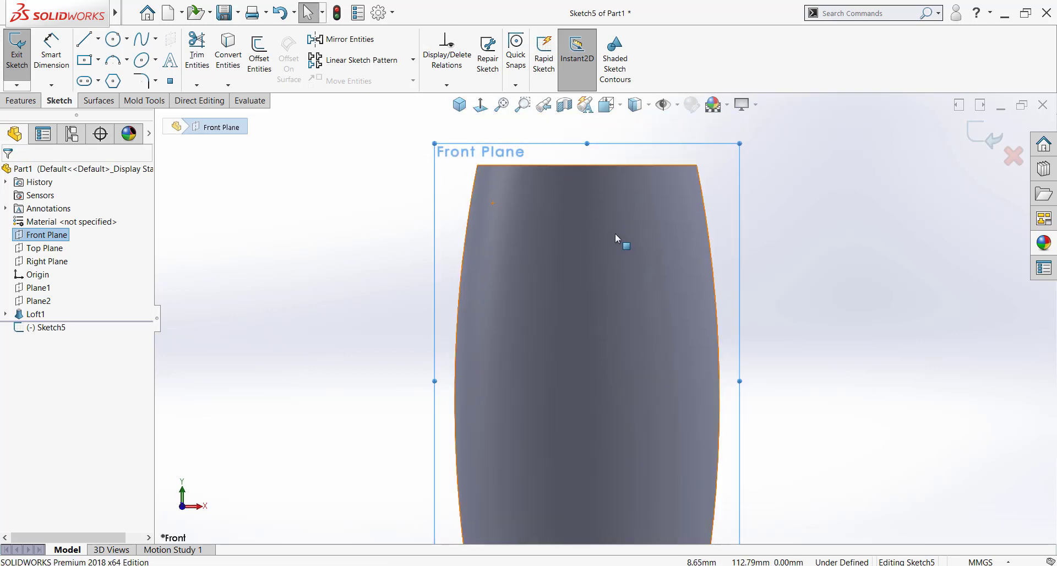
middle_click_drag(615, 233, 602, 295, "ctrl")
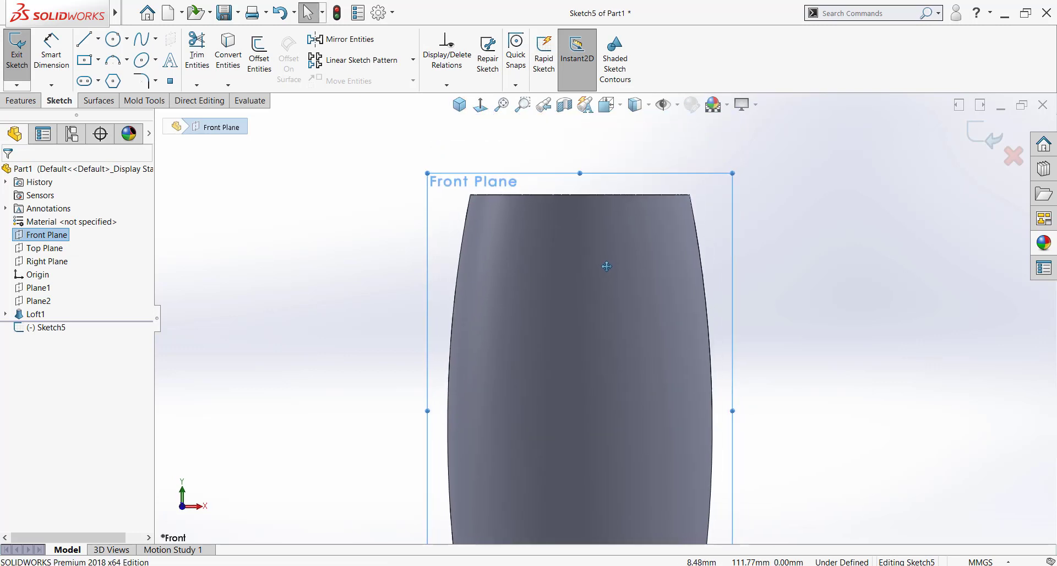
Step: Draw the stepped neck profile lines above the bottle top, closing back at the centre
left_click(84, 39)
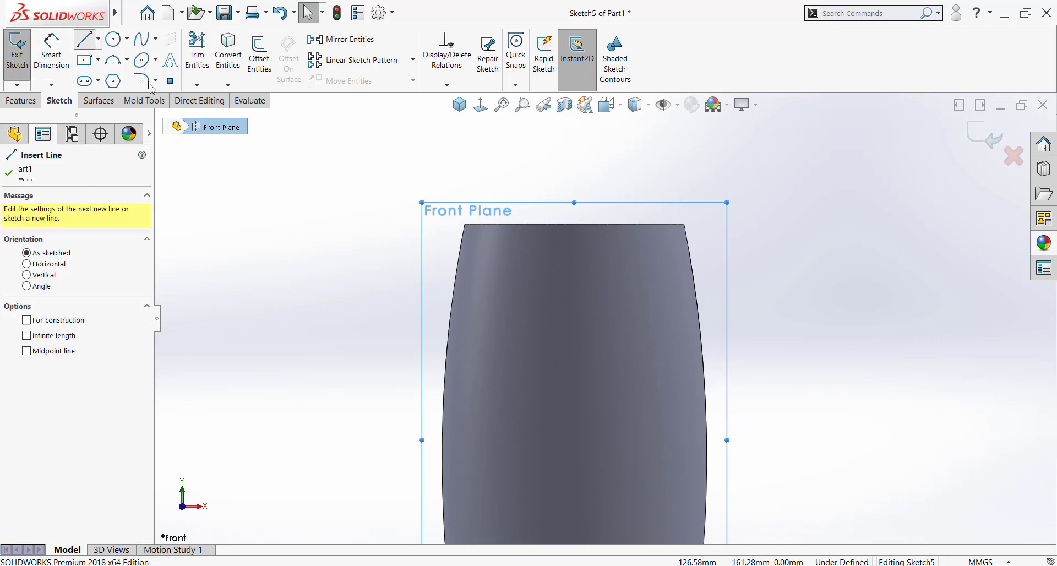
left_click(574, 223)
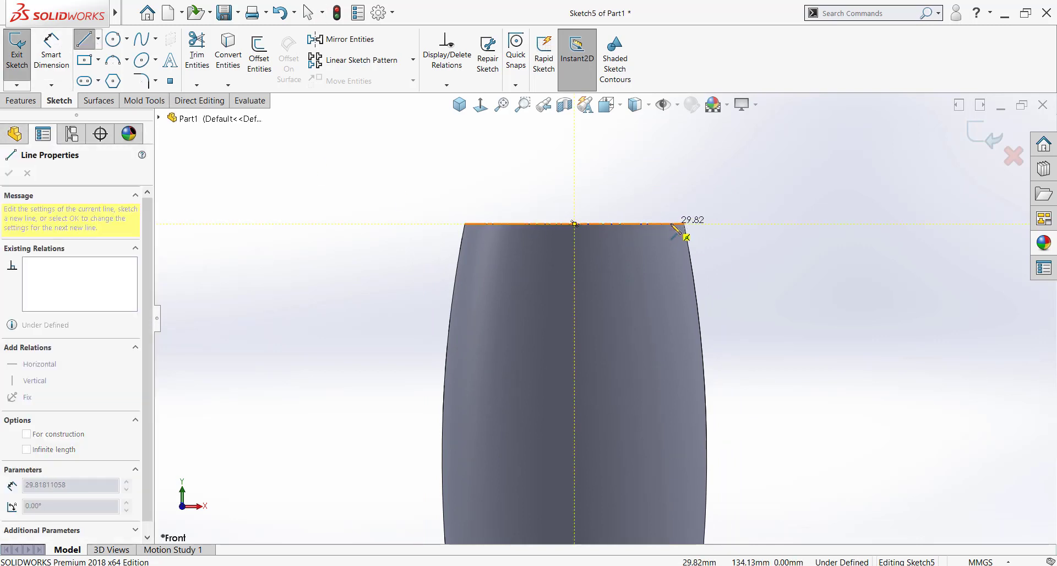
left_click(672, 223)
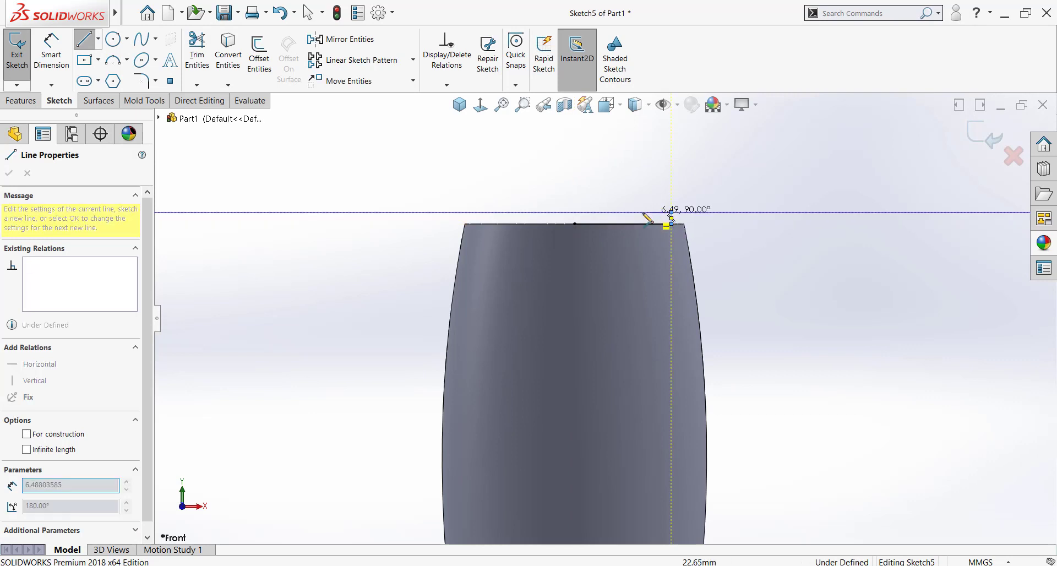
left_click(672, 212)
left_click(650, 212)
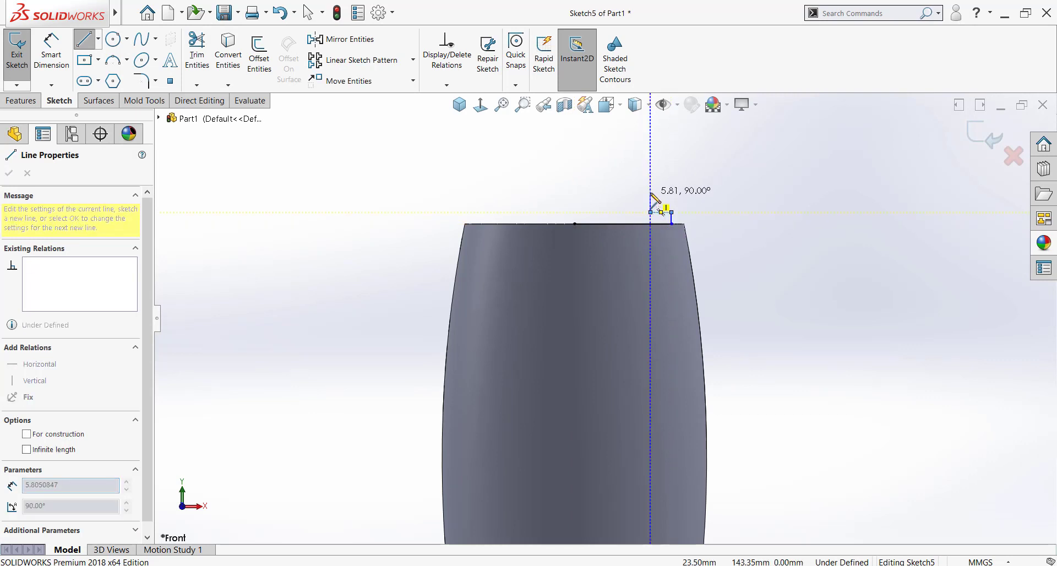
left_click(574, 177)
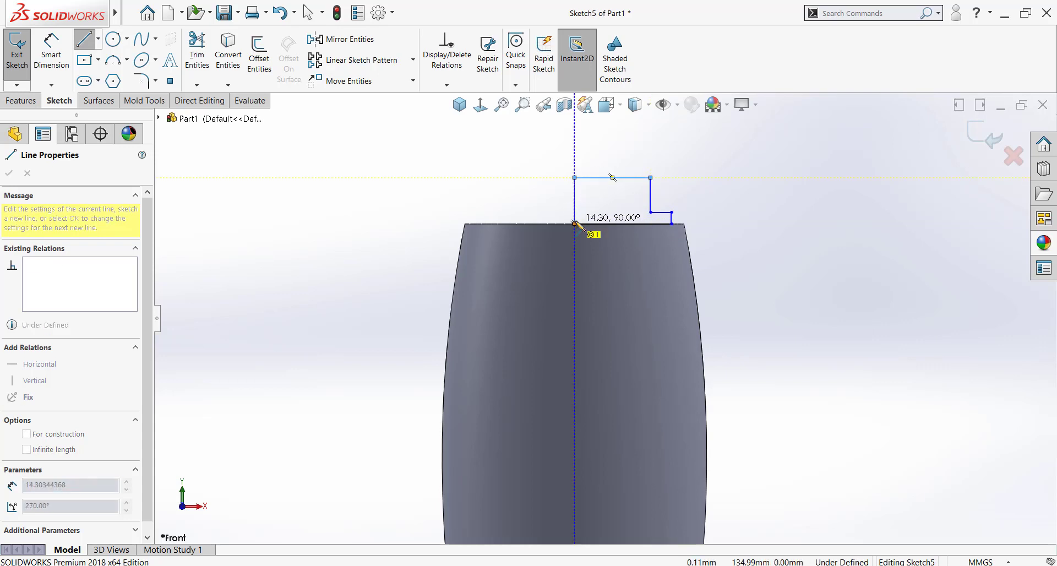
left_click(574, 223)
Step: Draw a vertical line up from the top centre and make it construction geometry
left_click(574, 177)
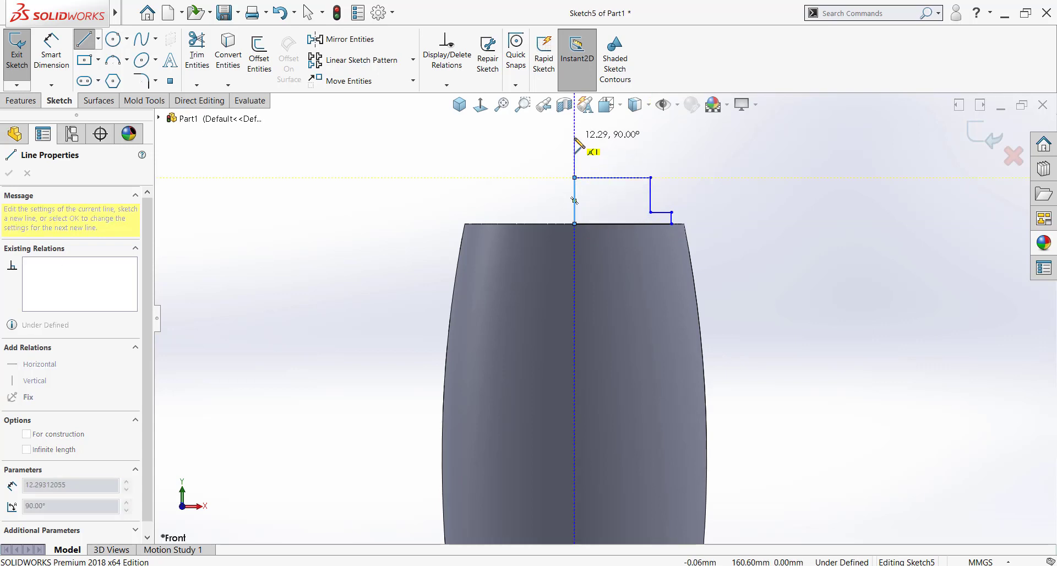
left_click(574, 131)
key("Escape")
left_click(574, 148)
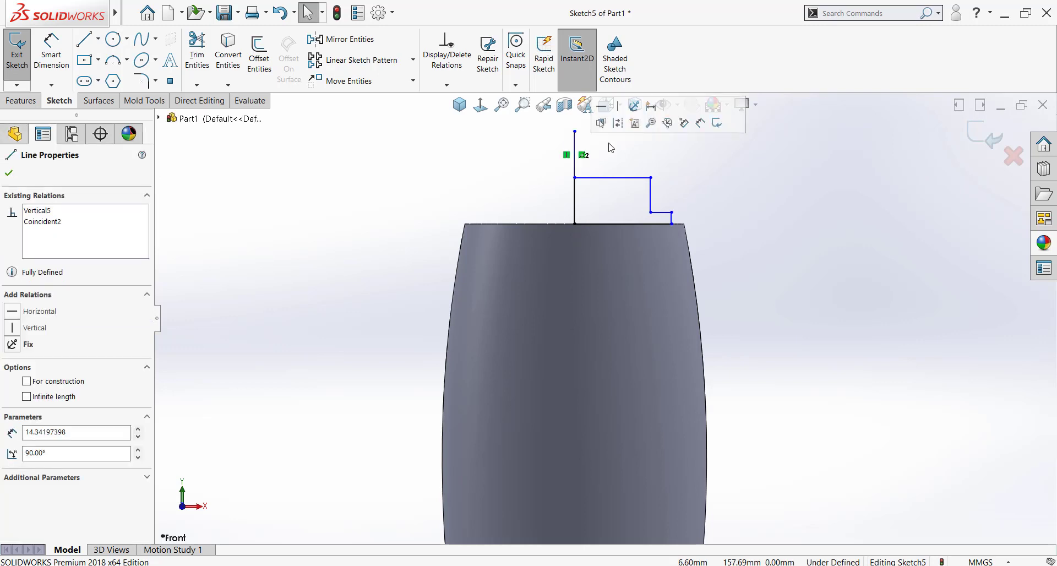
left_click(605, 105)
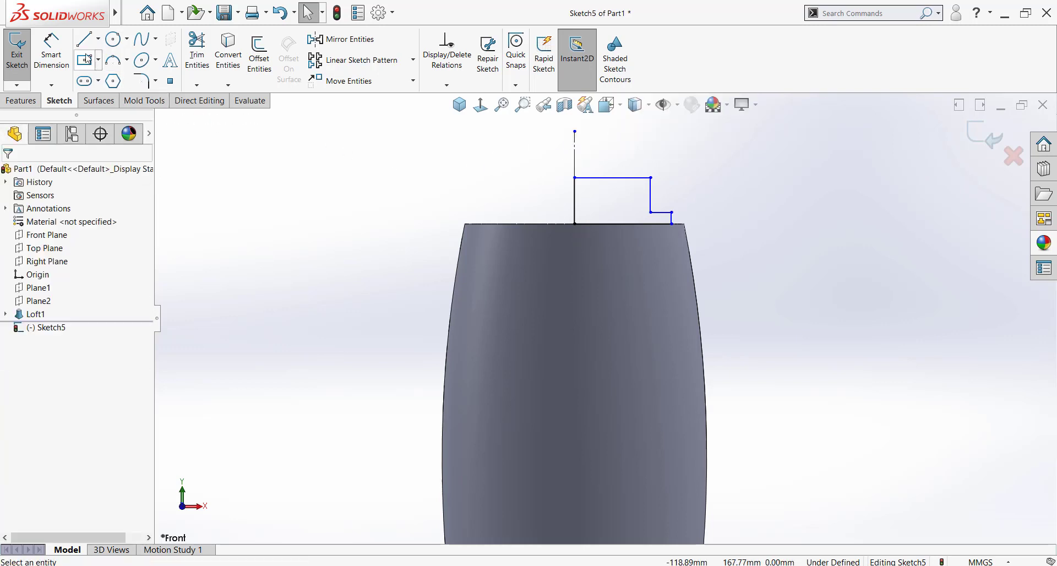
Step: Dimension the neck's outer diameter to 58 mm and inner step diameter to 55 mm
left_click(51, 53)
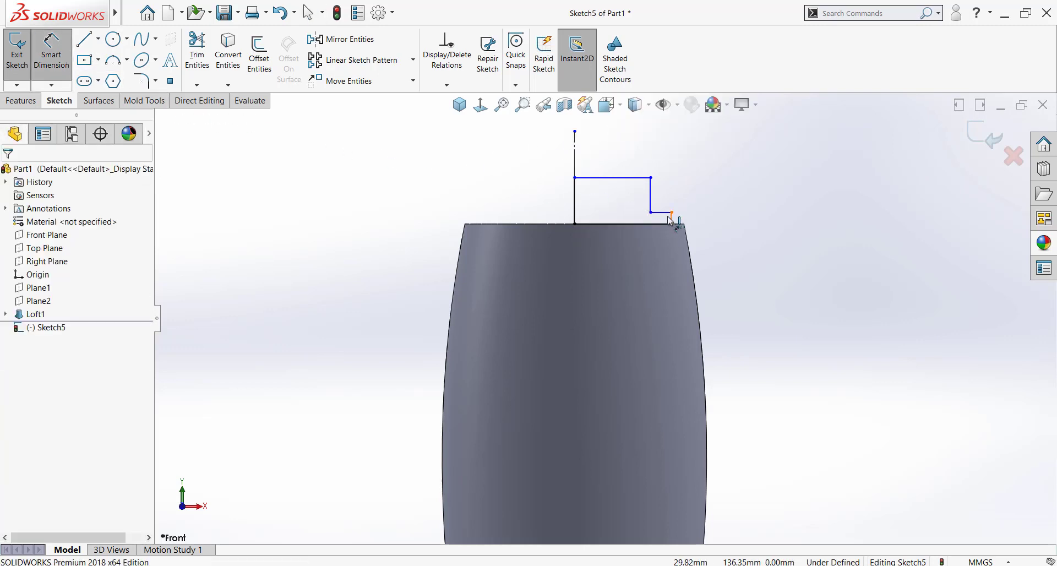
left_click(575, 158)
left_click(671, 218)
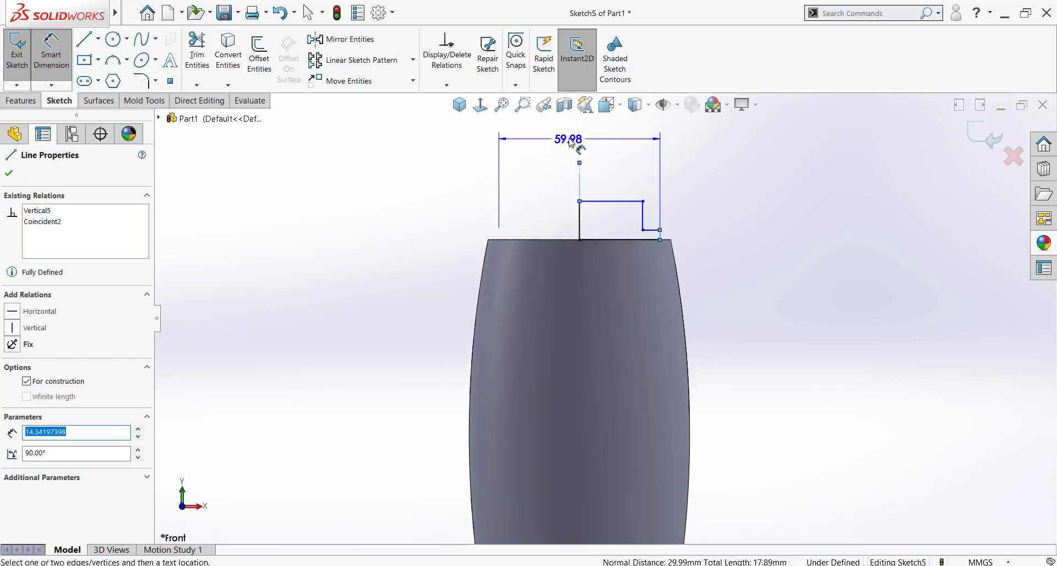
left_click(573, 142)
type("58")
key("Return")
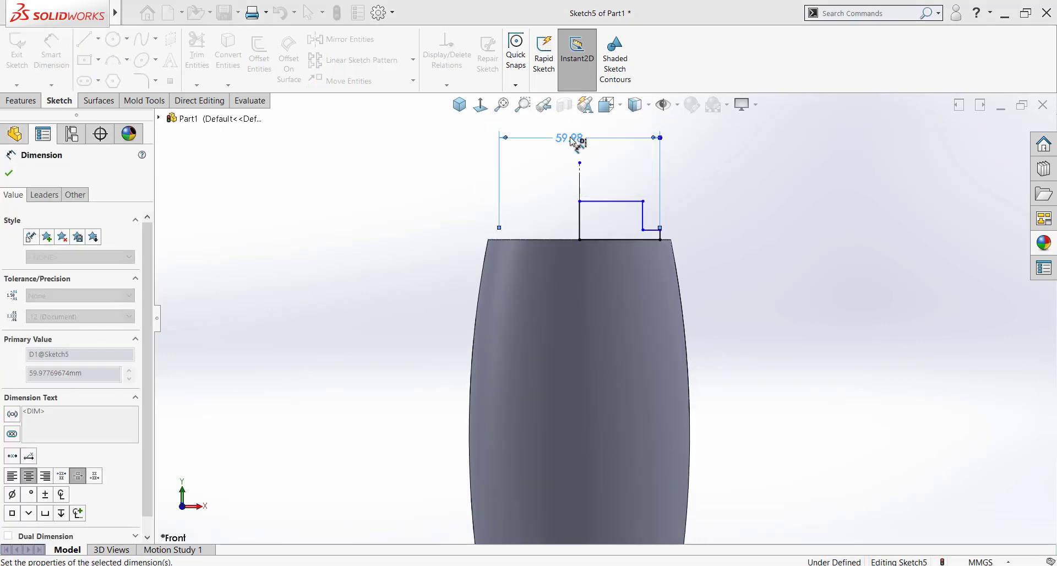
left_click(642, 216)
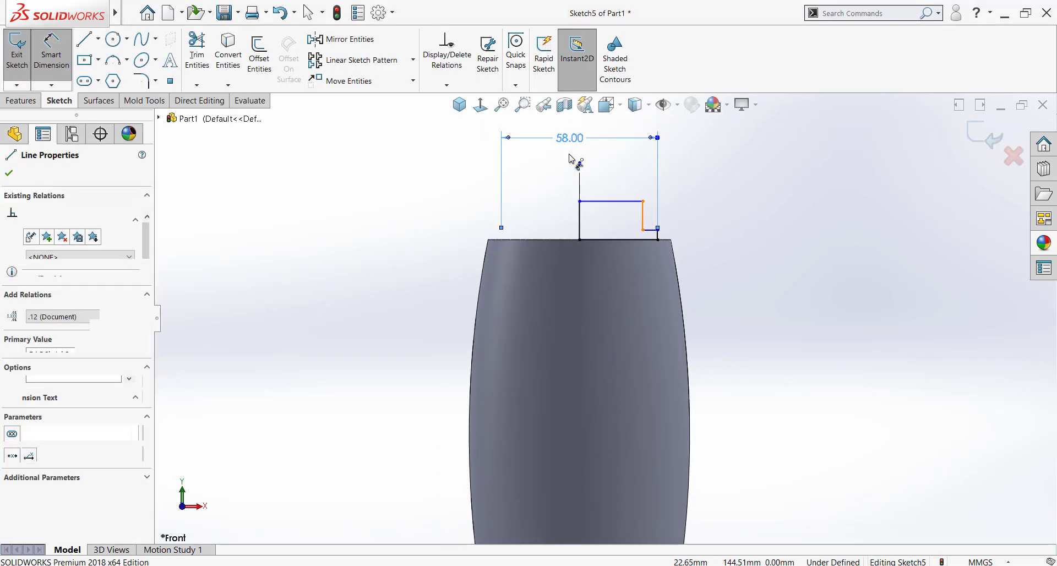
left_click(573, 157)
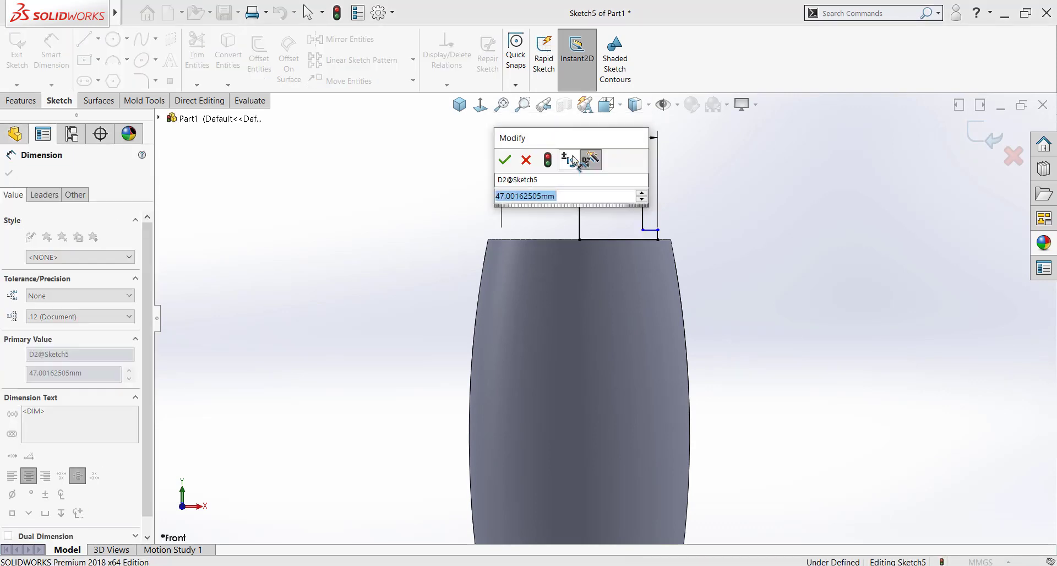
type("55")
key("Return")
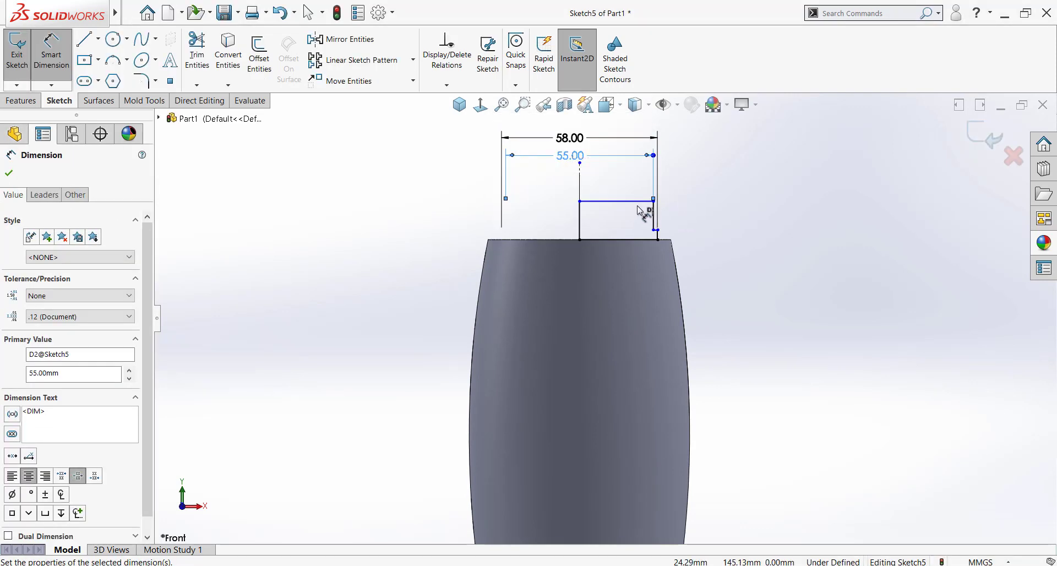
Step: Set the neck height to 16 mm and the step height to 3 mm
left_click(640, 202)
key("Escape")
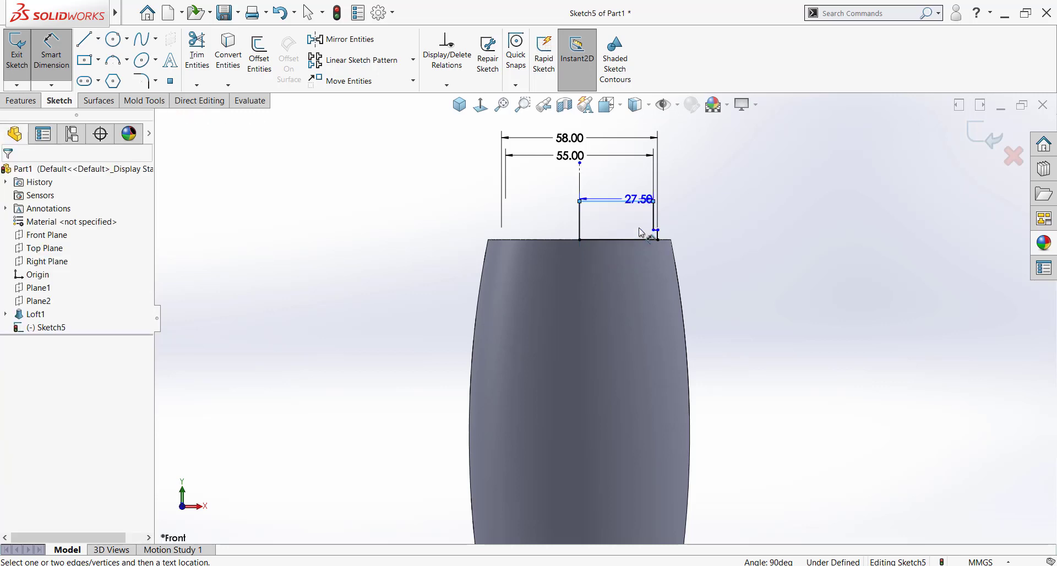
left_click(654, 228)
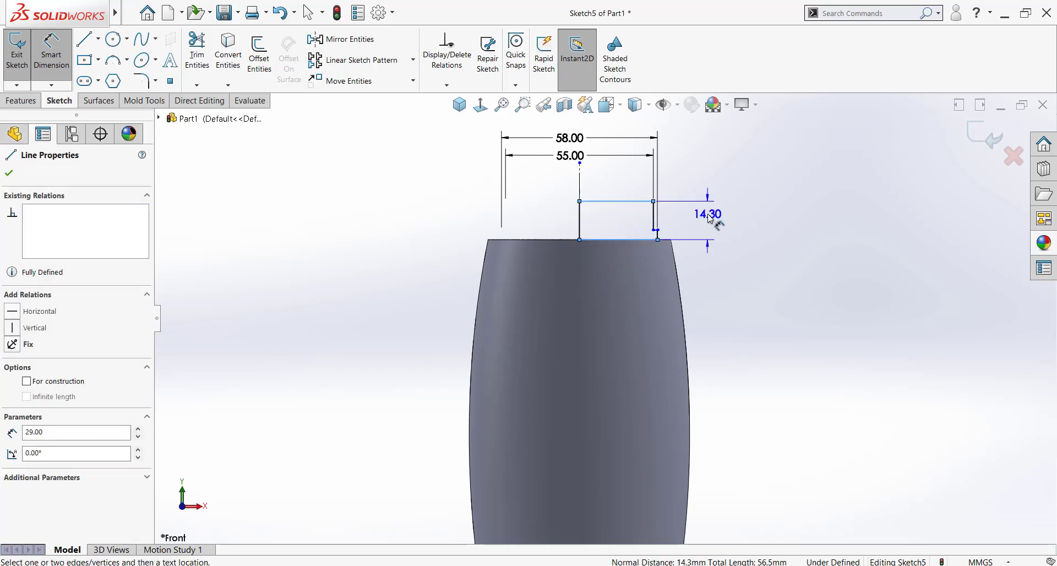
left_click(707, 218)
type("16")
key("Return")
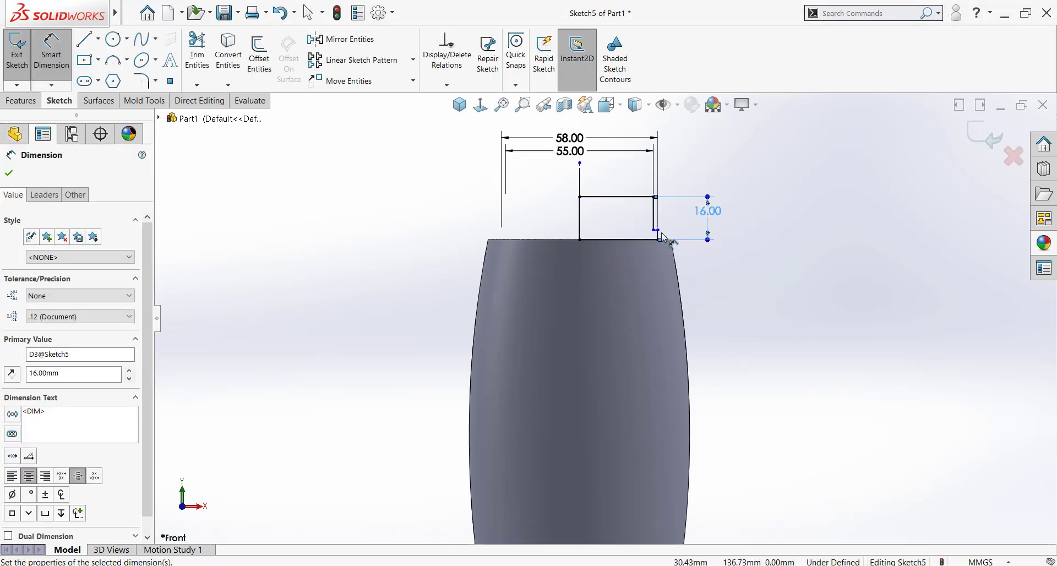
left_click(657, 235)
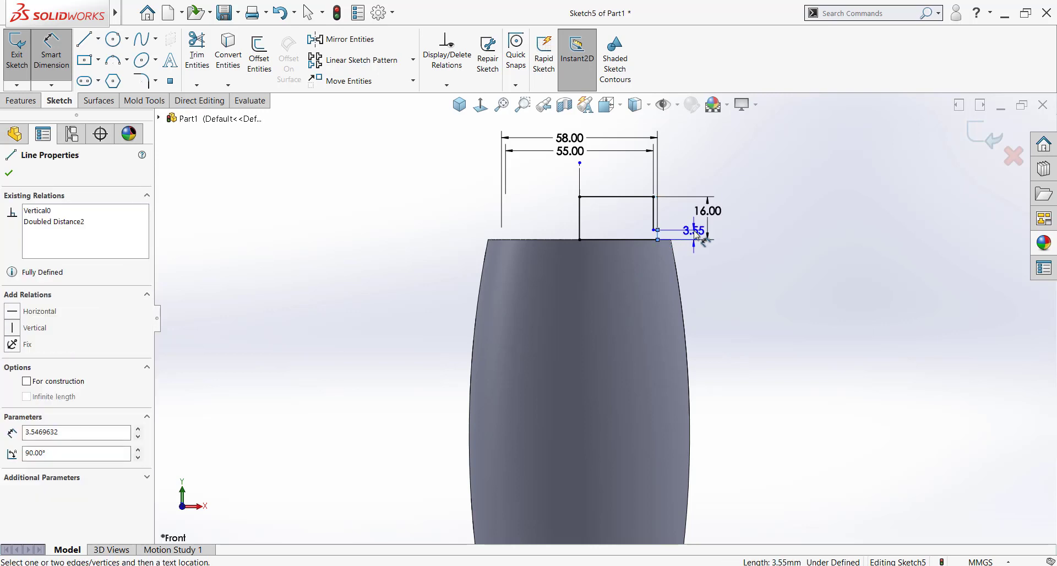
left_click(695, 234)
type("3")
key("Return")
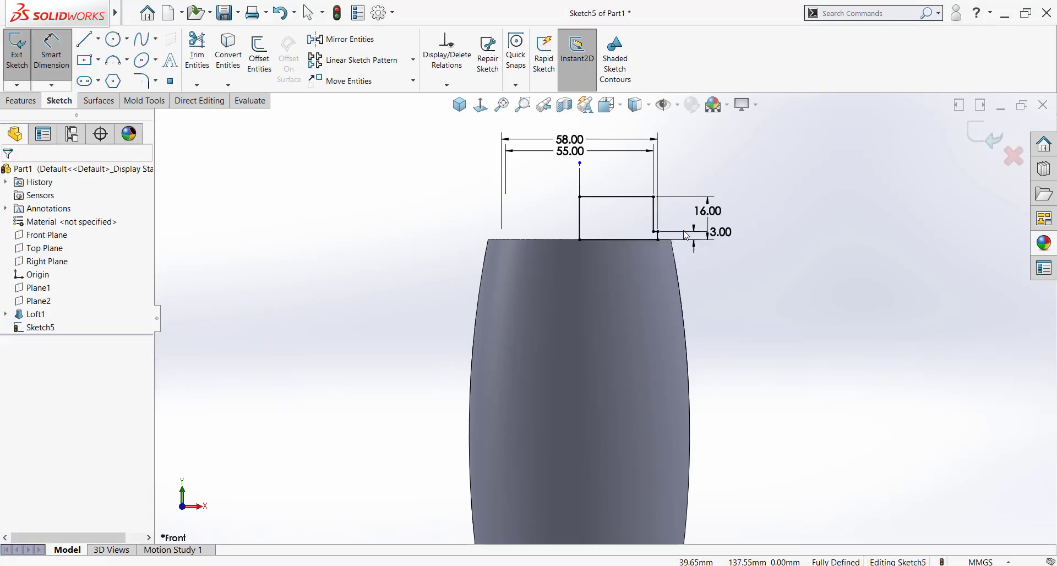
key("Escape")
Step: Move the 58.00 dimension higher and the 16.00 dimension further right
left_click_drag(574, 141, 575, 131)
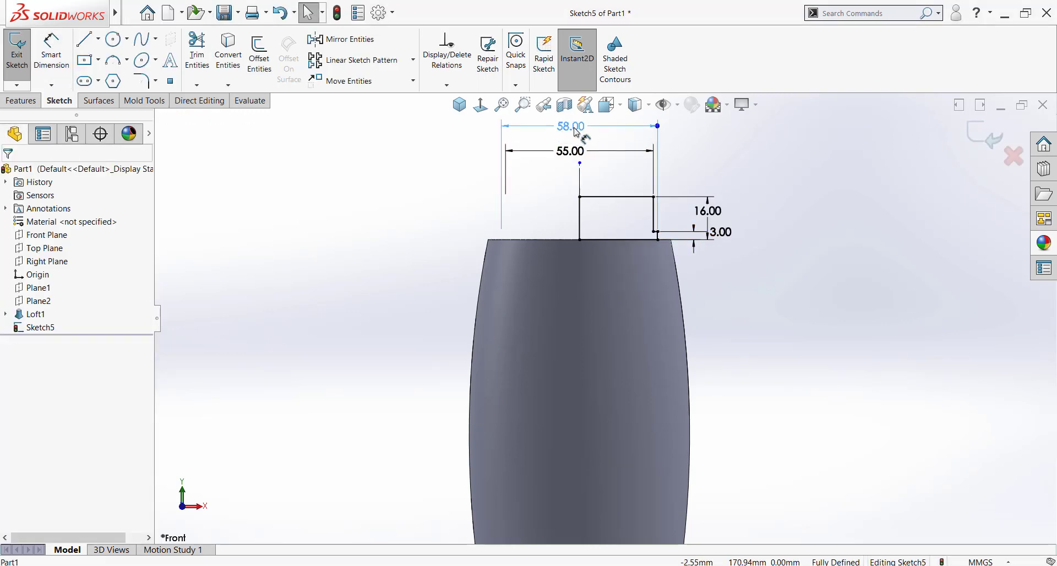
left_click(574, 128)
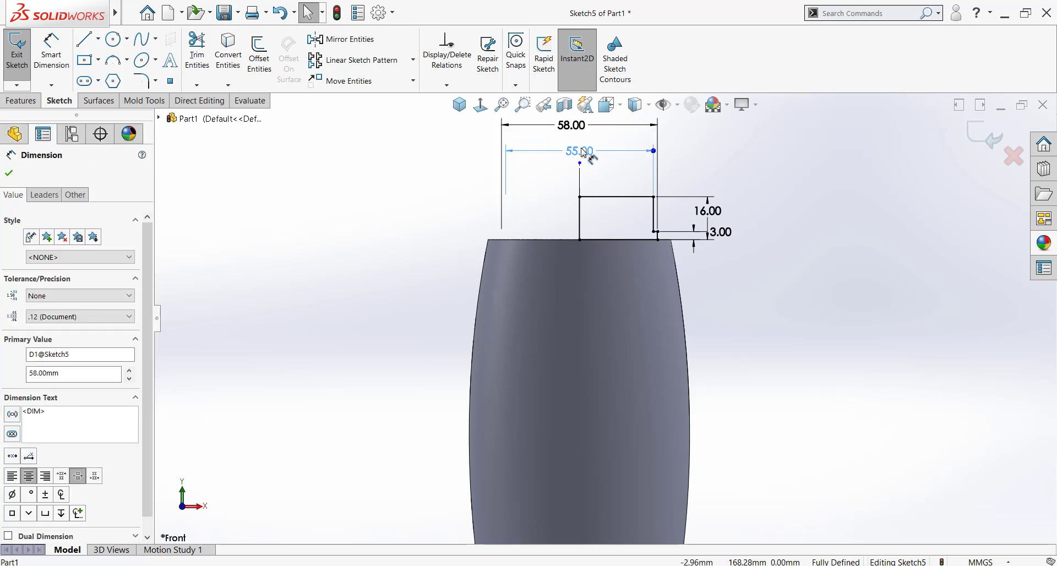
left_click(444, 199)
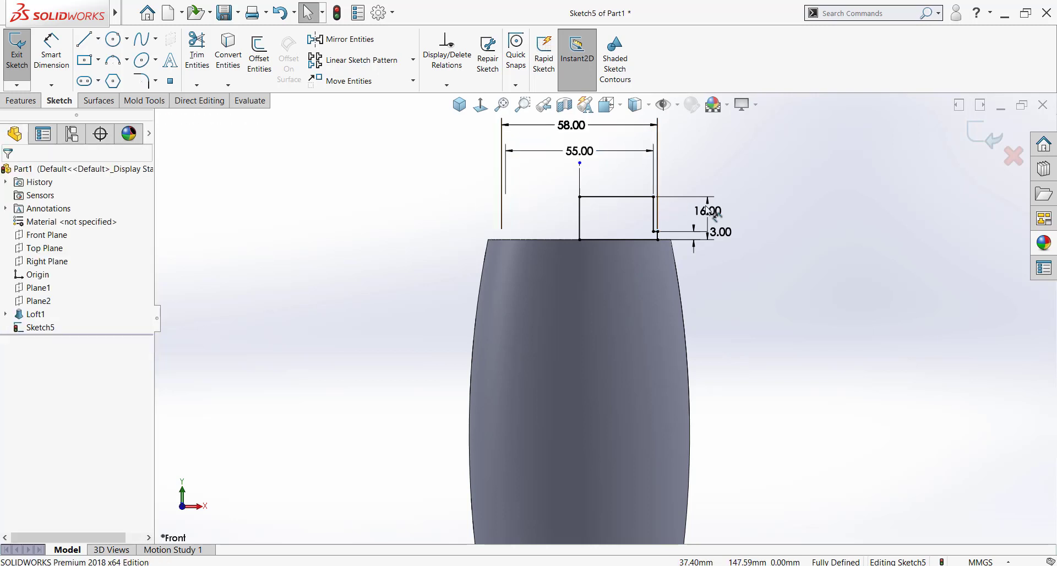
left_click_drag(708, 211, 748, 221)
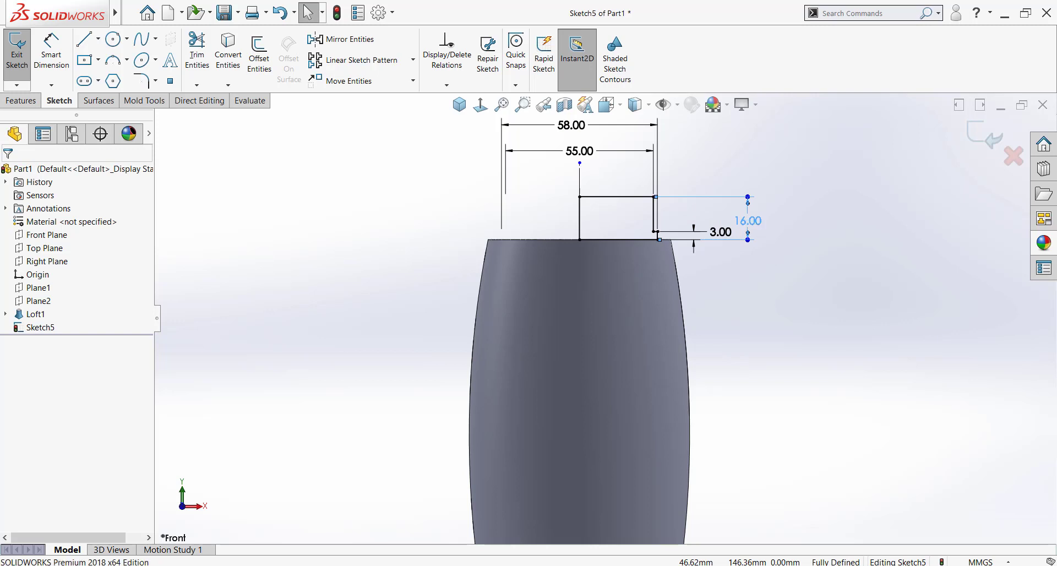
left_click(739, 282)
Step: Revolve the neck sketch 360° about its centreline and view the bottle isometrically
left_click(22, 101)
left_click(62, 53)
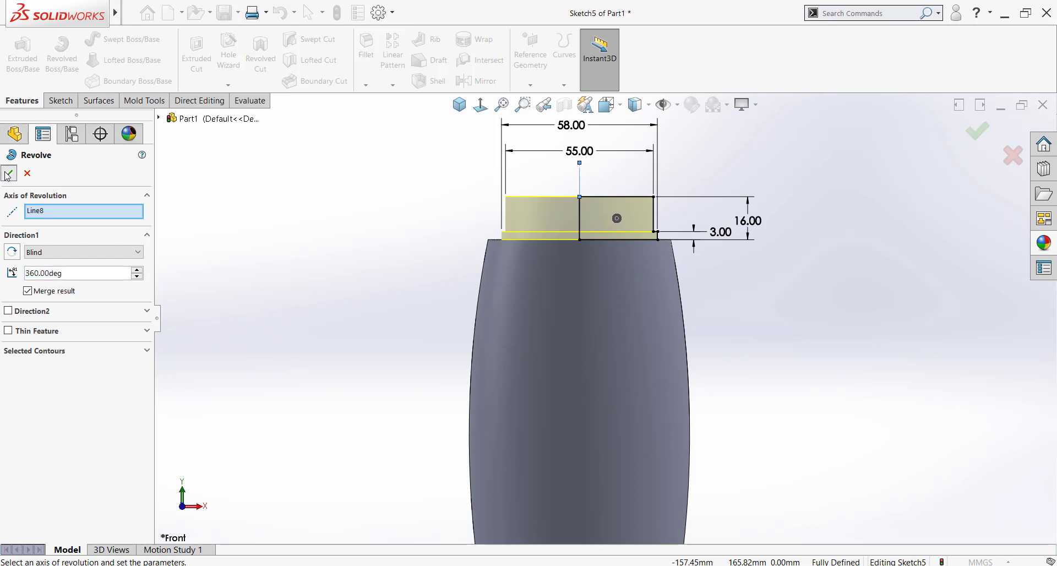
left_click(9, 174)
left_click(459, 108)
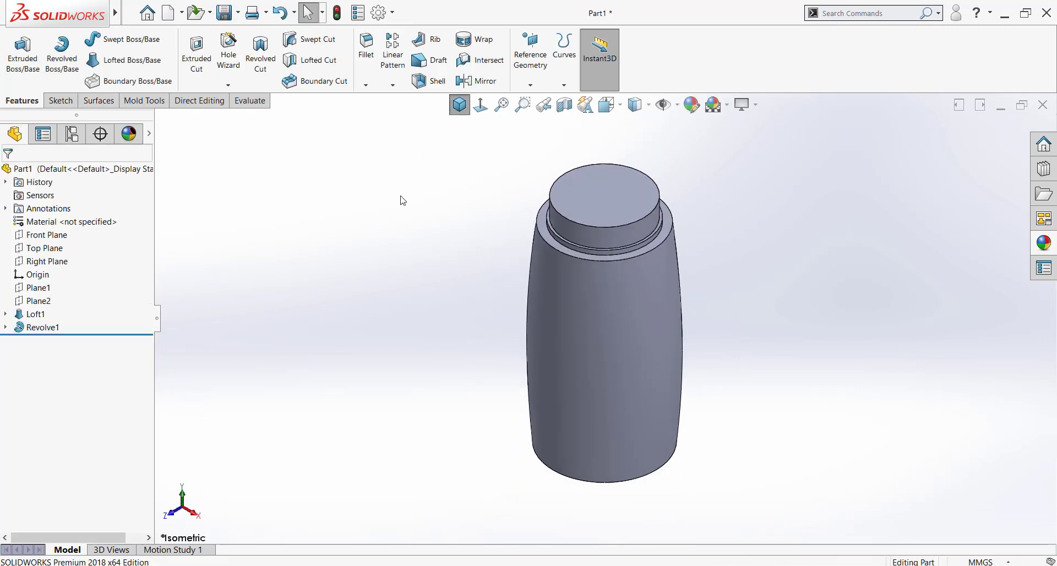
left_click(47, 235)
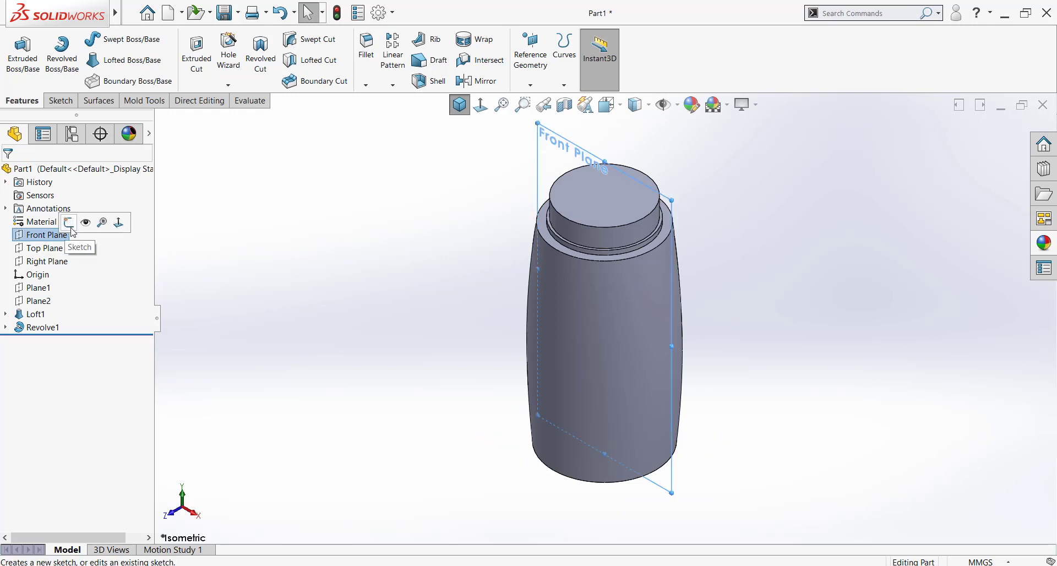
Step: Start a Front Plane sketch with a 67 mm vertical centreline rising from the origin
left_click(82, 219)
left_click(481, 104)
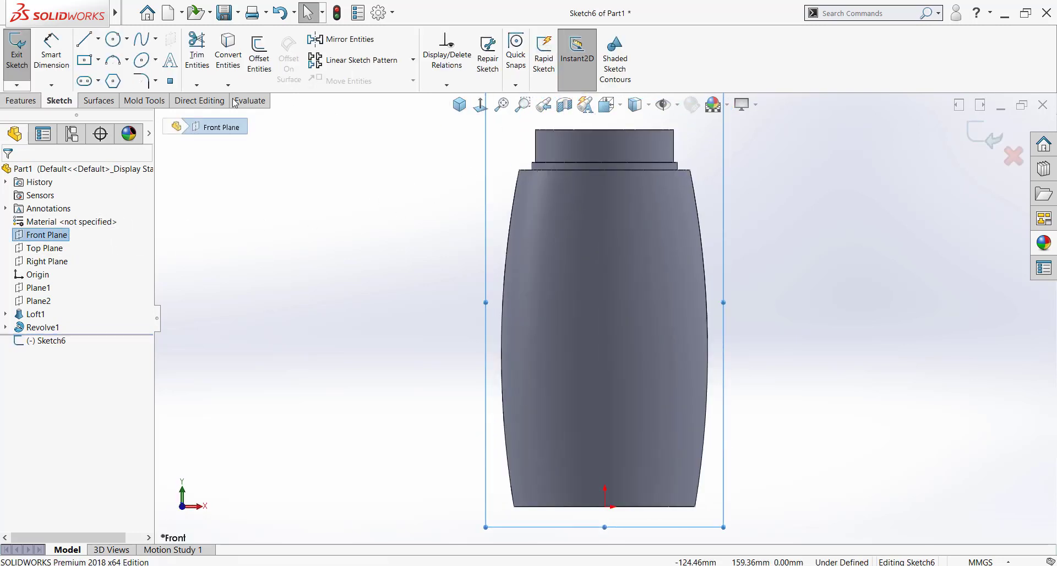
left_click(99, 38)
left_click(106, 67)
left_click(605, 507)
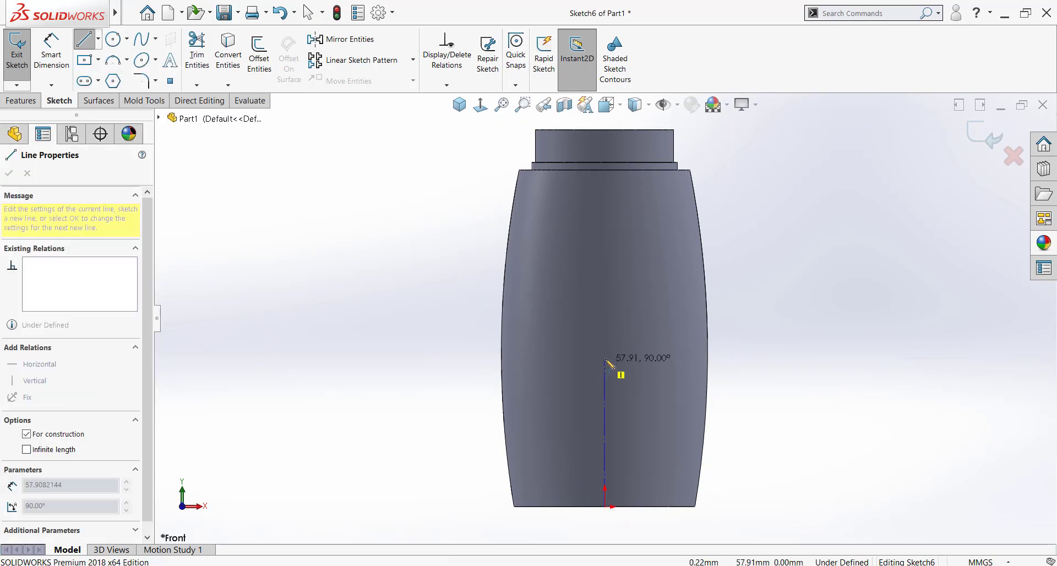
left_click(605, 347)
key("Escape")
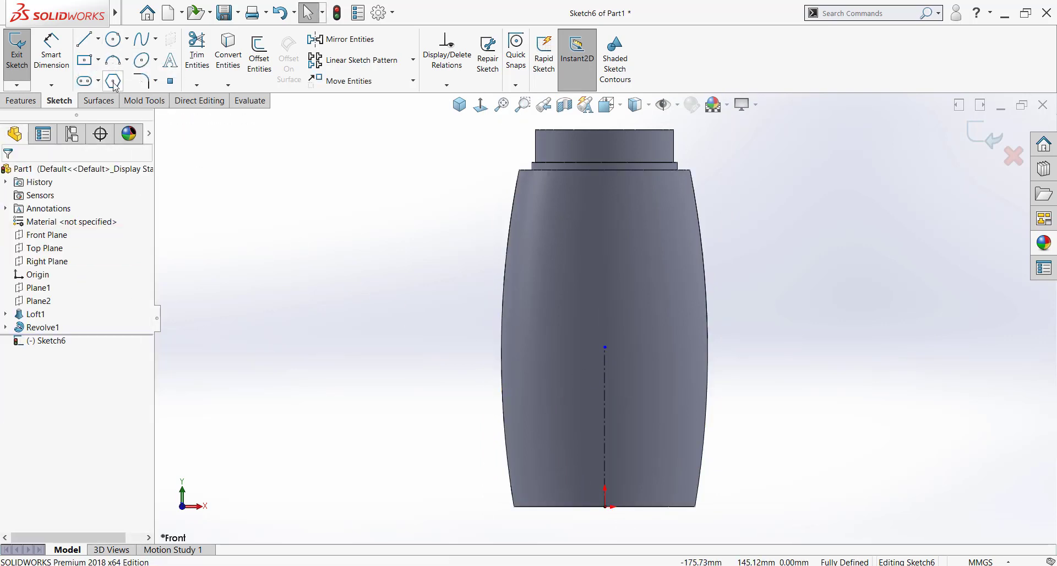
left_click(605, 397)
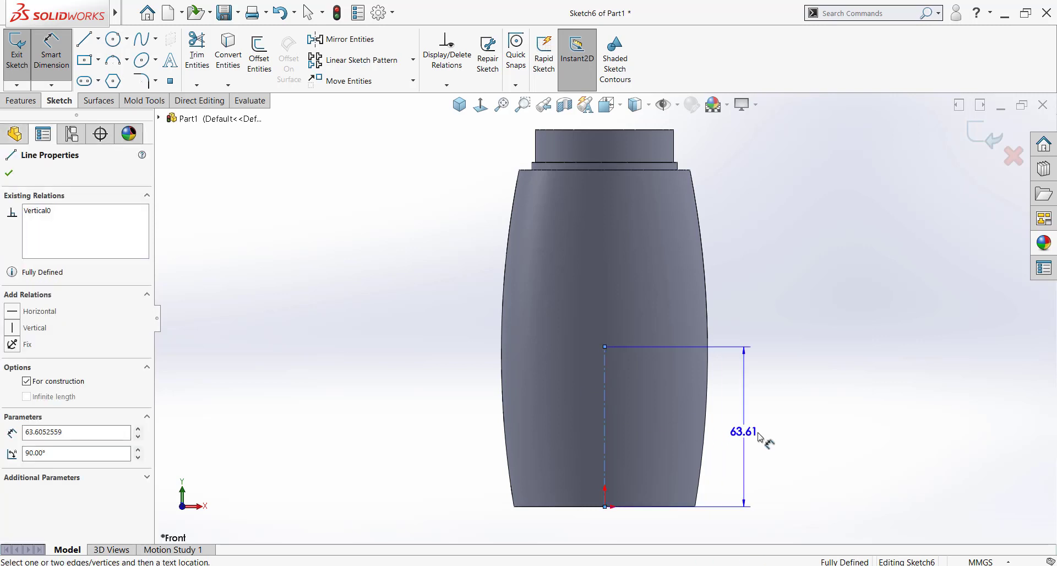
left_click(778, 431)
type("67")
key("Return")
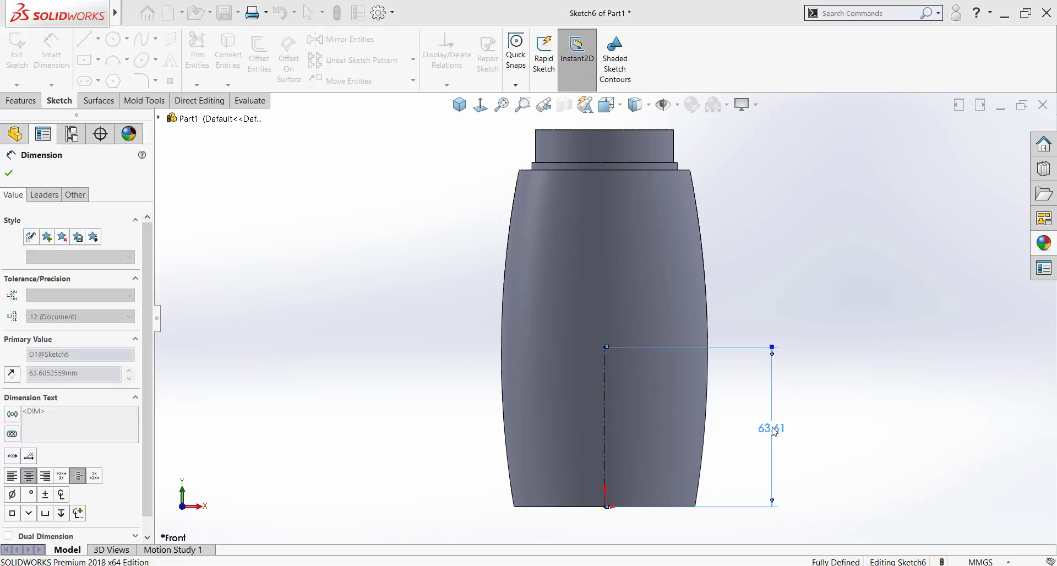
Step: Draw a centre-point rectangle at the centreline top and dimension its width to 25 mm
left_click(86, 59)
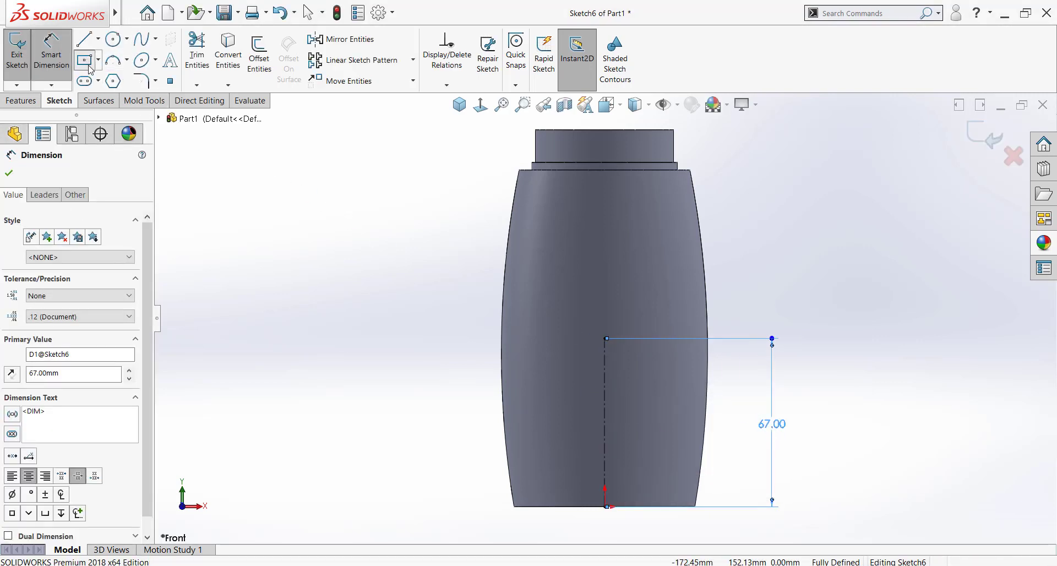
left_click(605, 338)
left_click(643, 226)
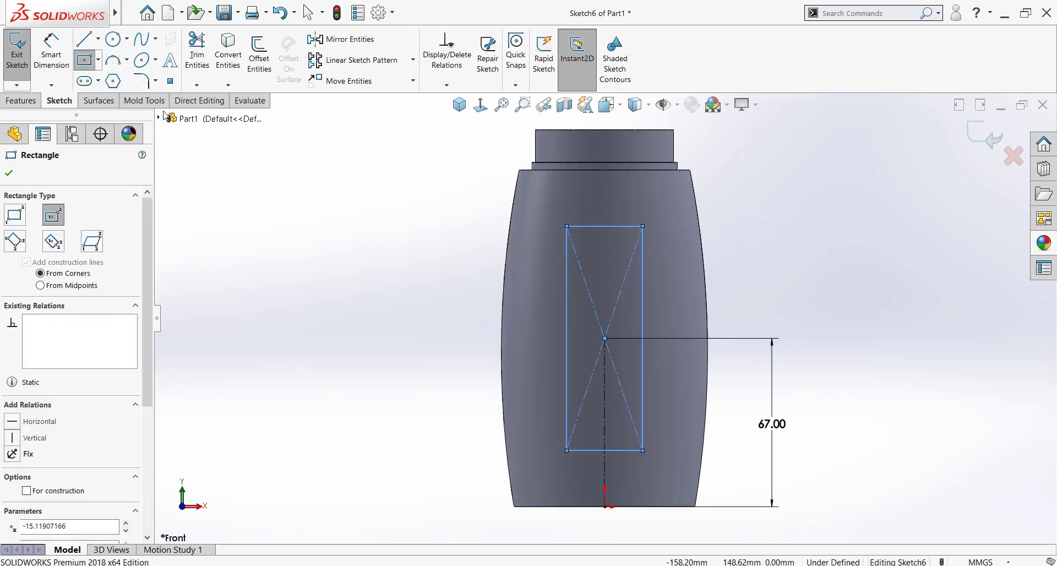
left_click(51, 52)
left_click(599, 232)
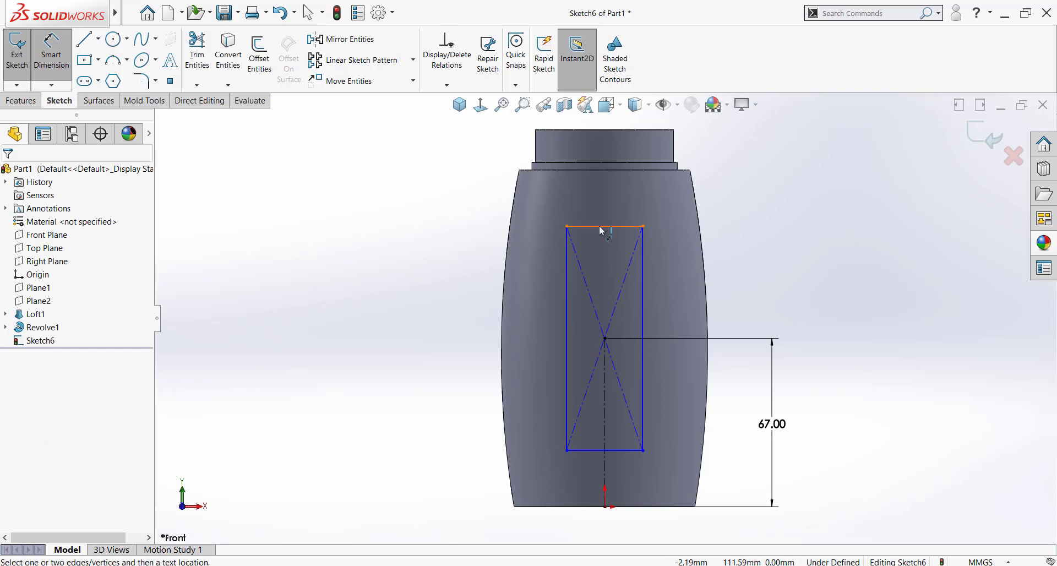
left_click(601, 199)
type("25")
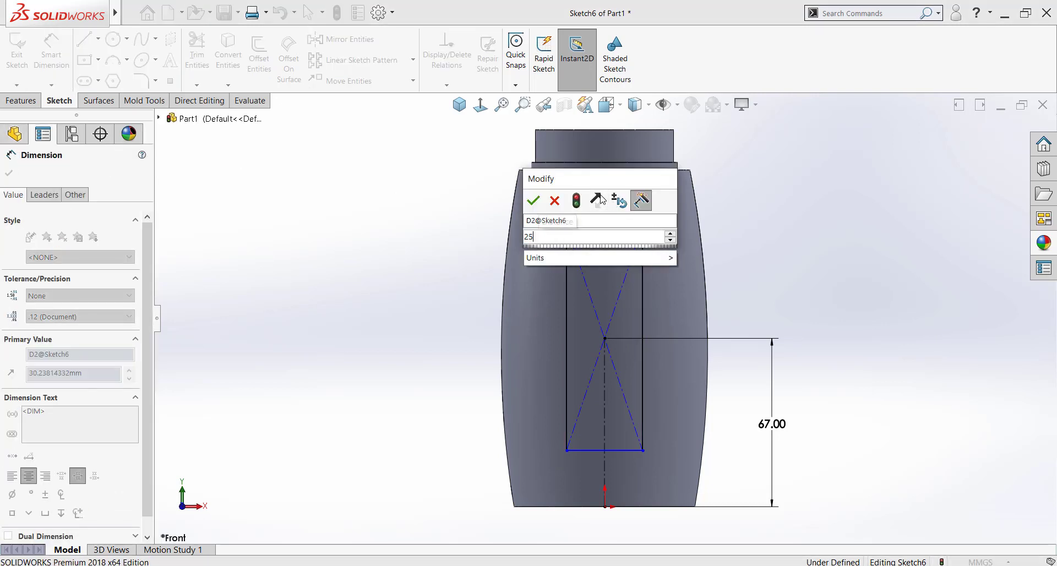
key("Return")
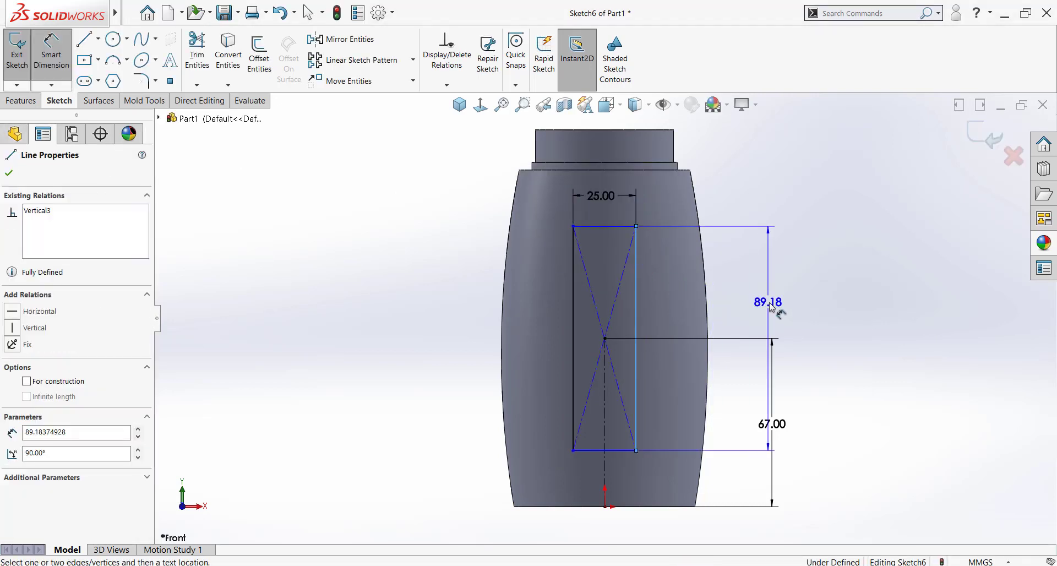
Step: Set the rectangle's right edge to 90 mm and make its left edge construction
left_click(853, 330)
type("90")
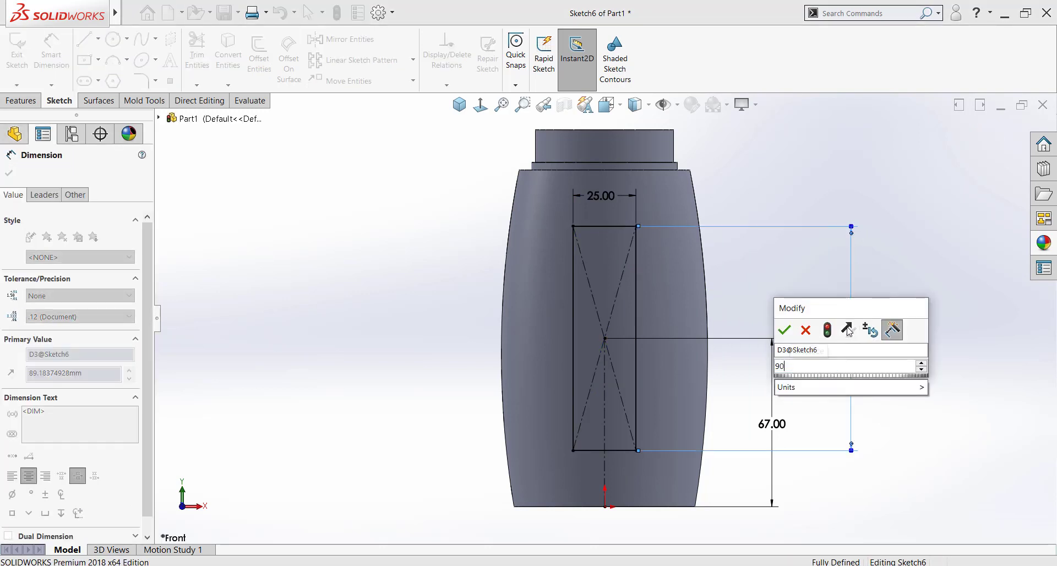
key("Return")
key("Escape")
key("Escape")
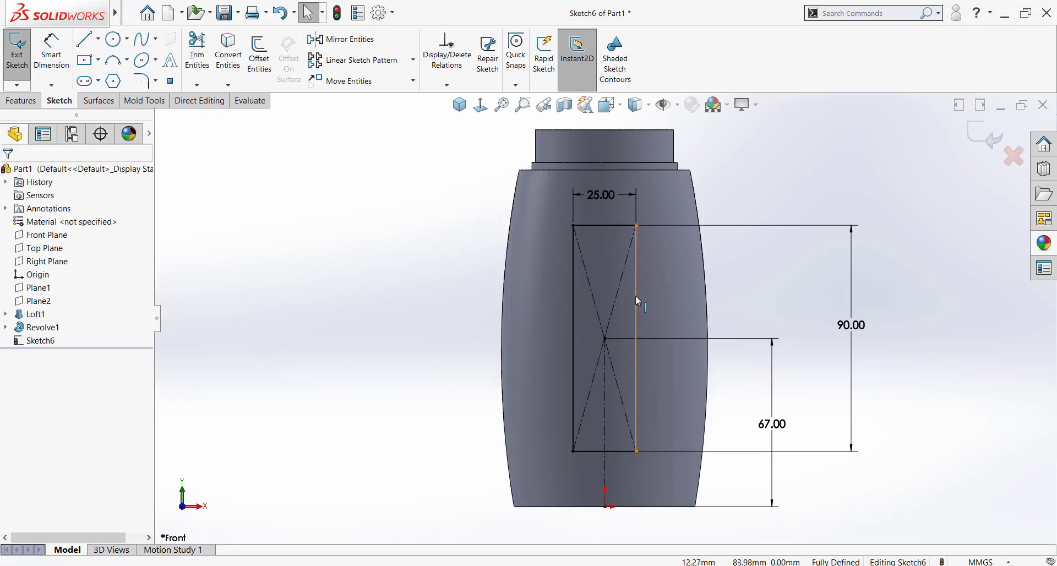
left_click(636, 295)
key("Escape")
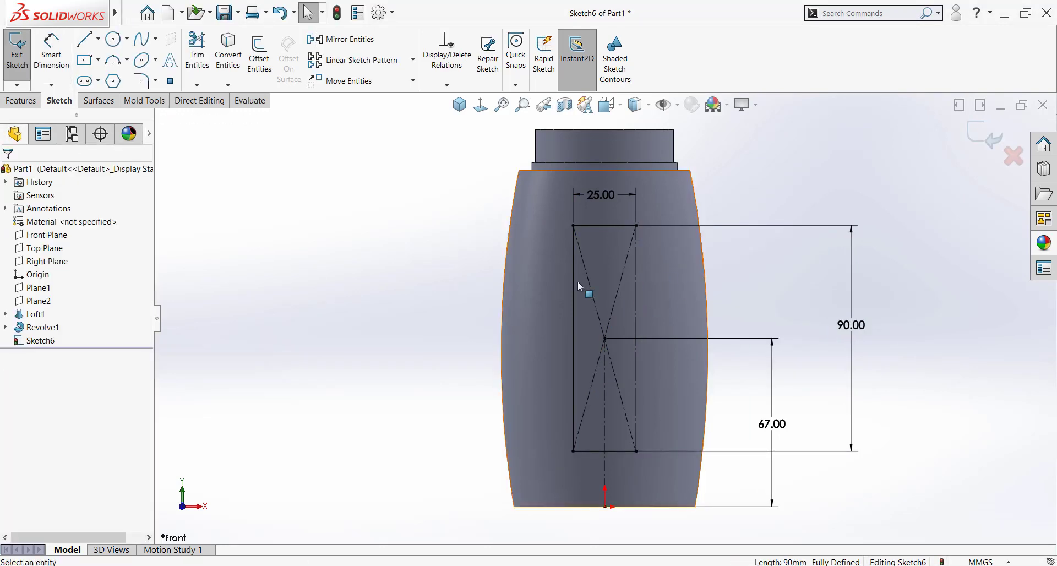
left_click(573, 281)
left_click(623, 251)
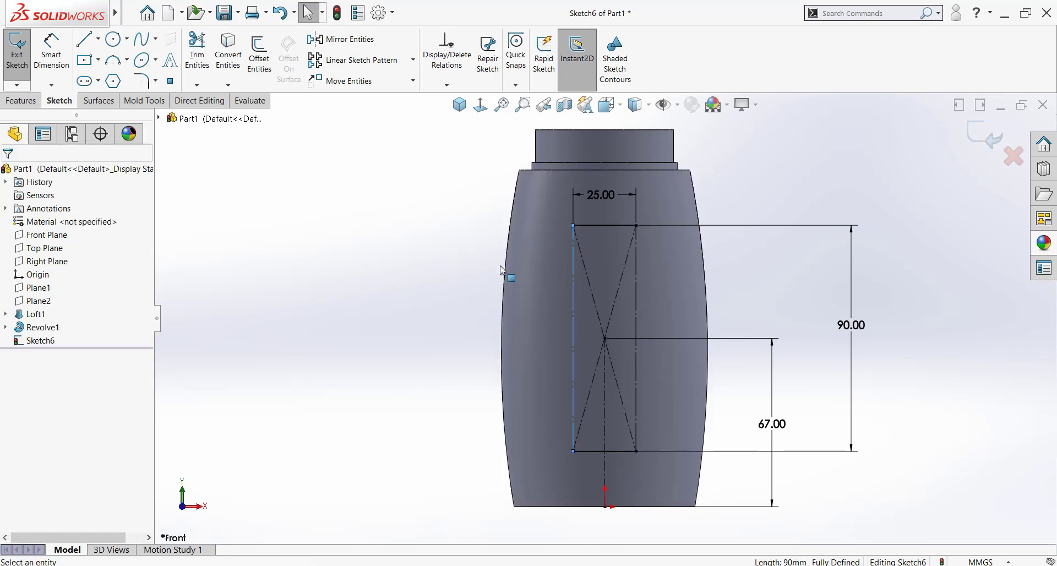
Step: Draw a 3-point arc between the right corners, bulging 18 mm from the centre point
left_click(111, 66)
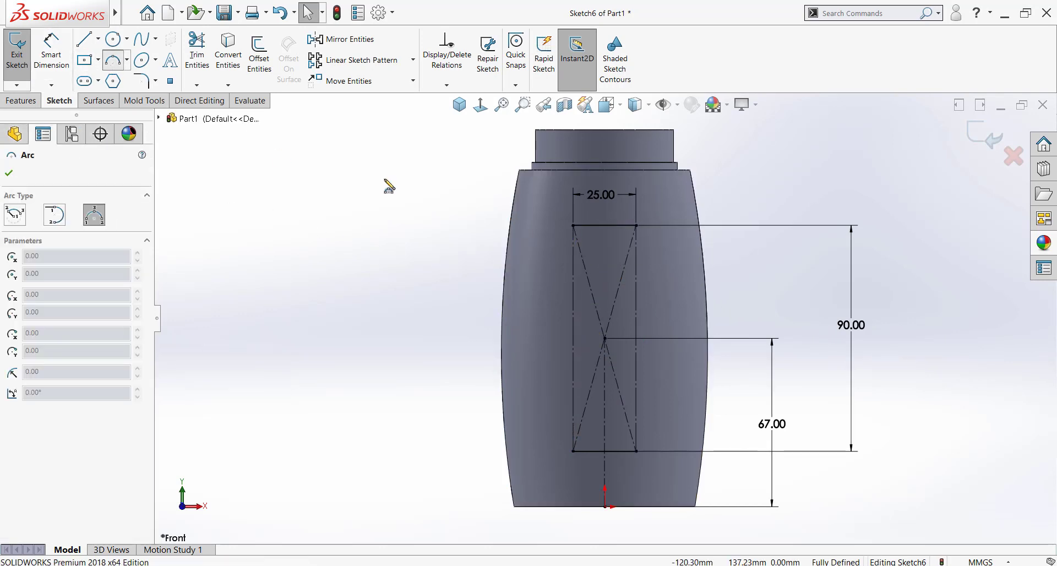
left_click(636, 225)
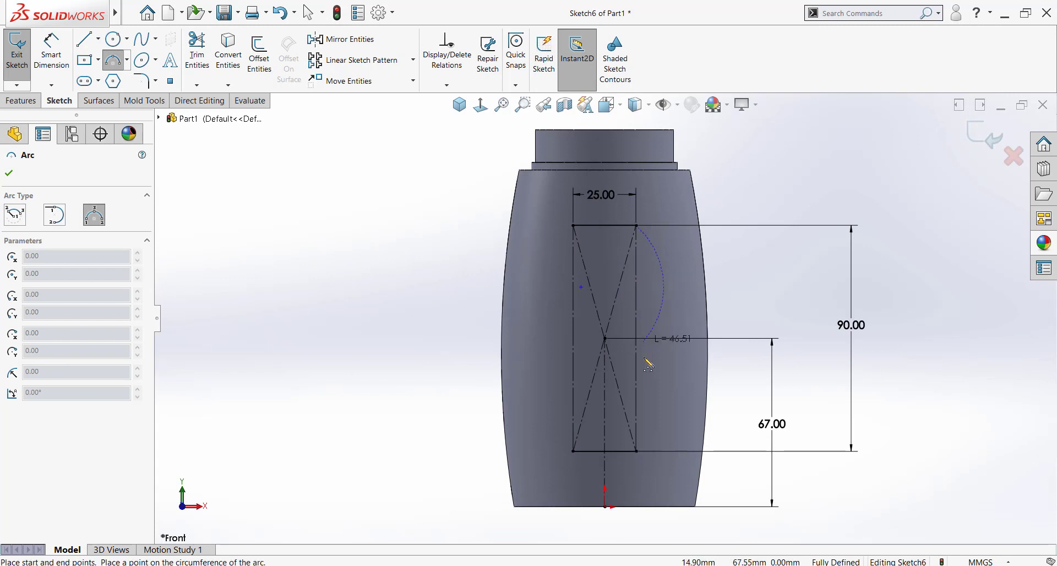
left_click(636, 451)
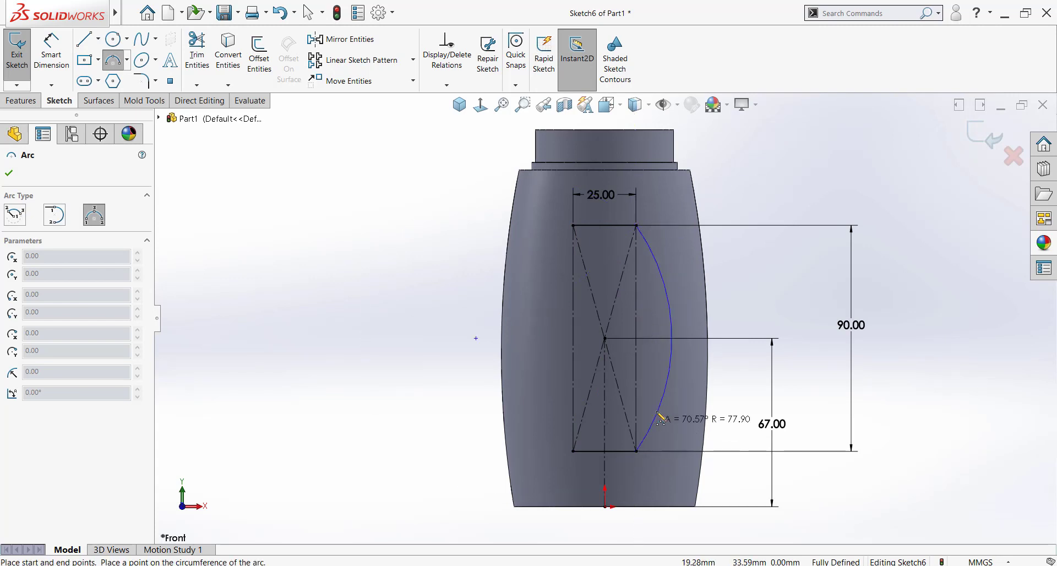
left_click(658, 356)
key("d")
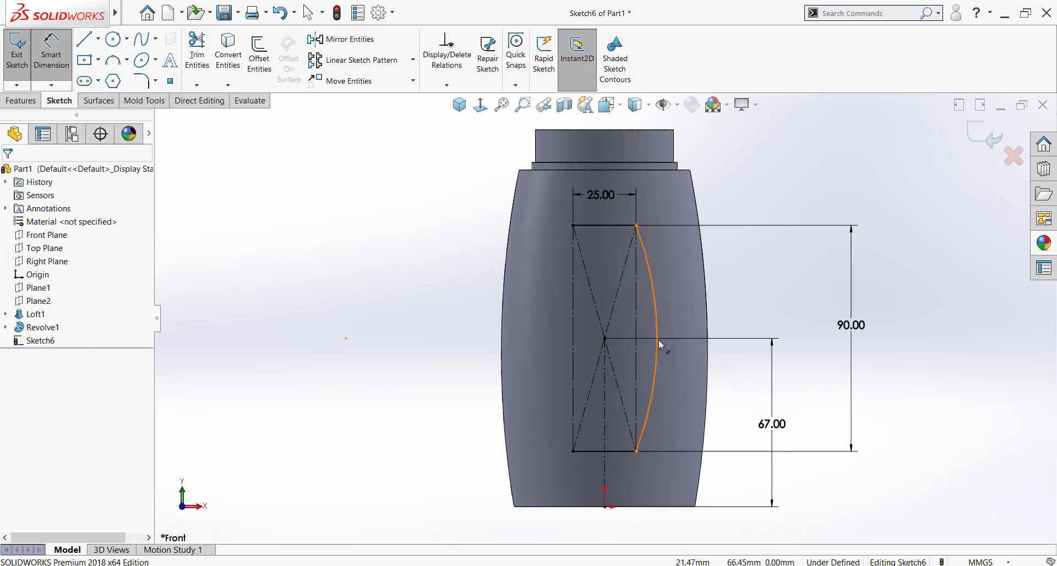
left_click(624, 343)
left_click(606, 340)
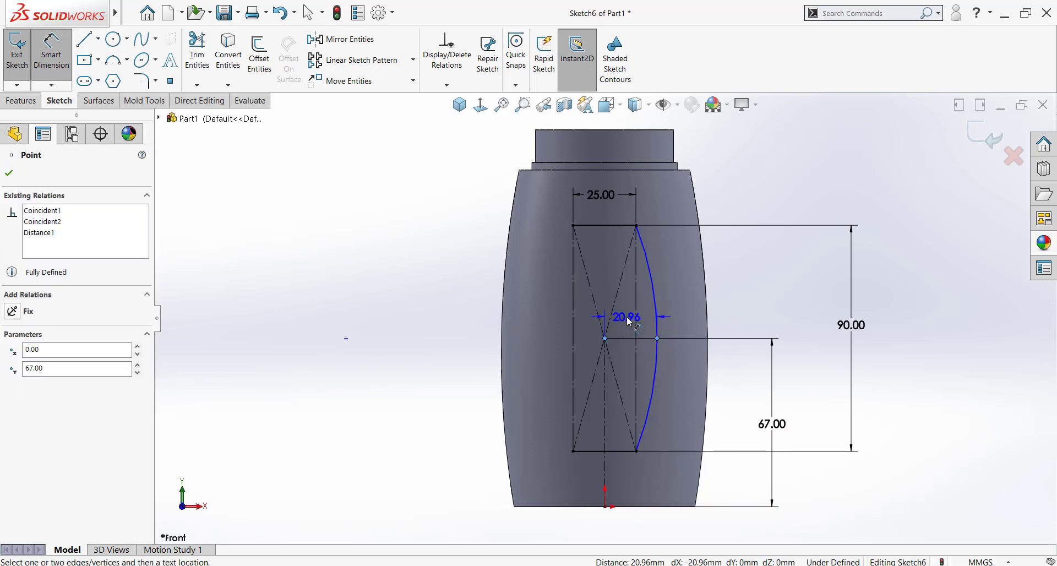
left_click(629, 321)
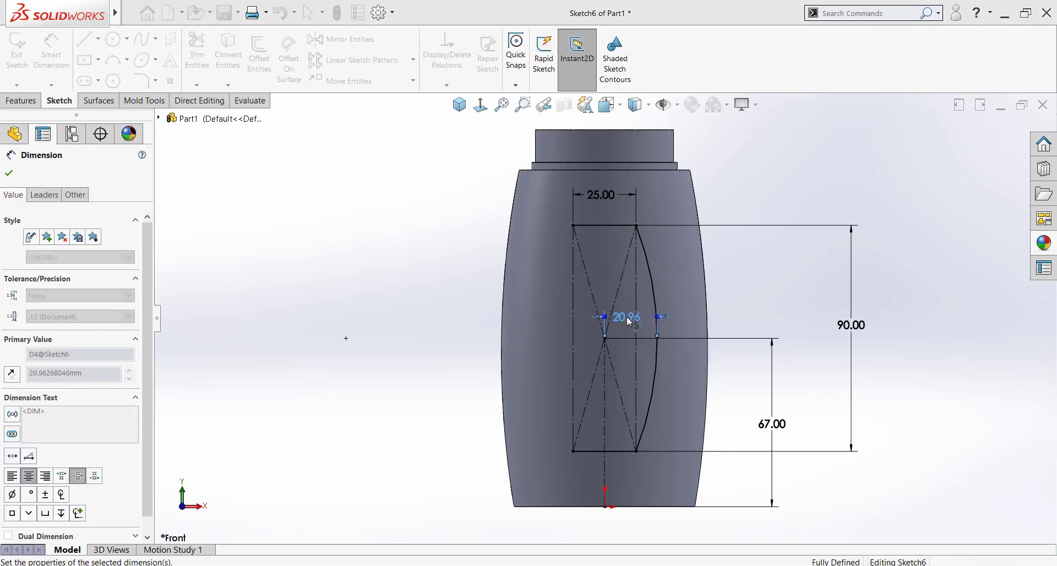
type("18")
key("Return")
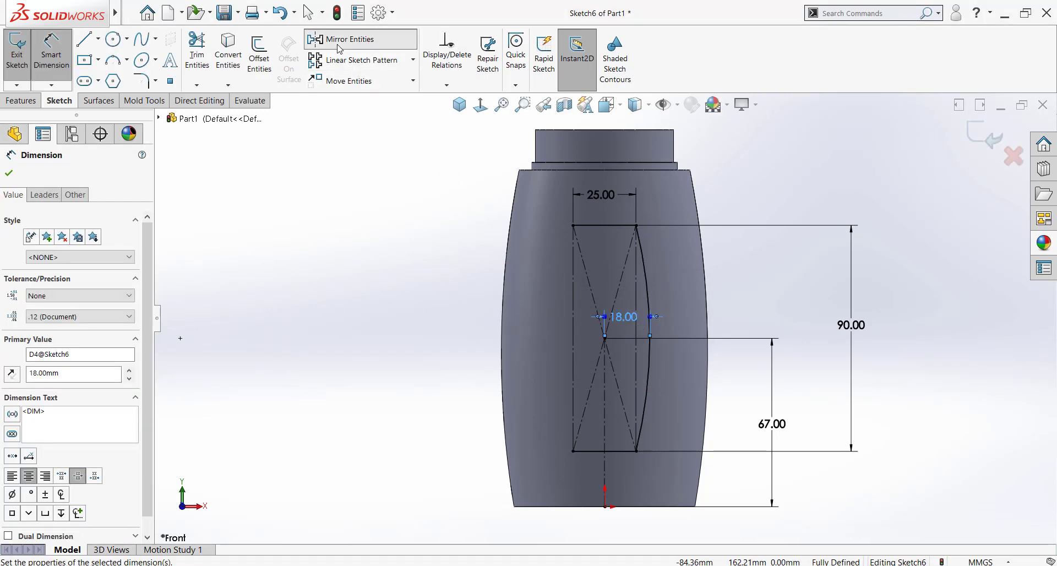
Step: Mirror the right-hand arc about the vertical centreline to form the left side
left_click(347, 39)
left_click(646, 297)
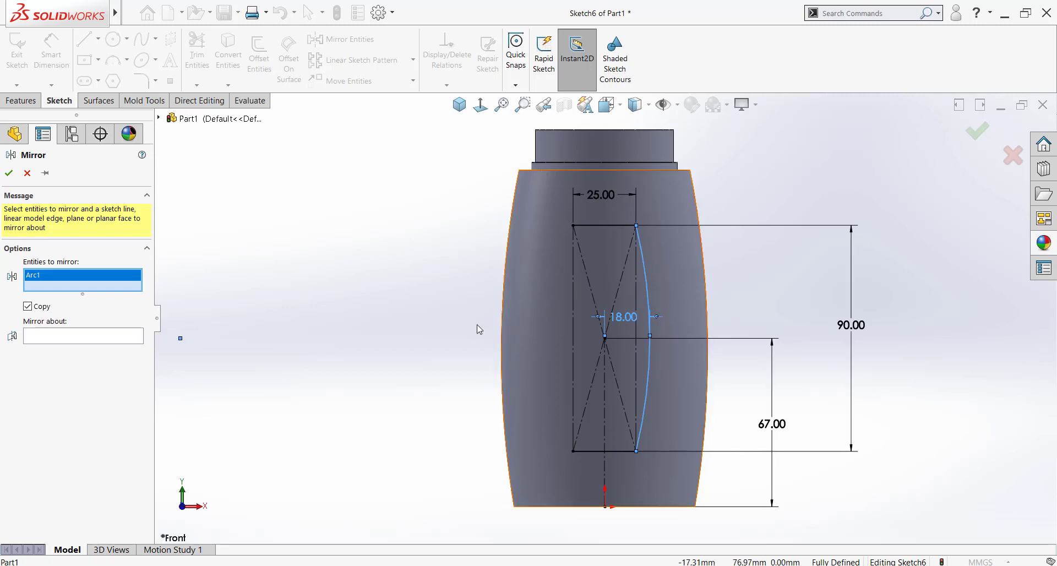
left_click(135, 336)
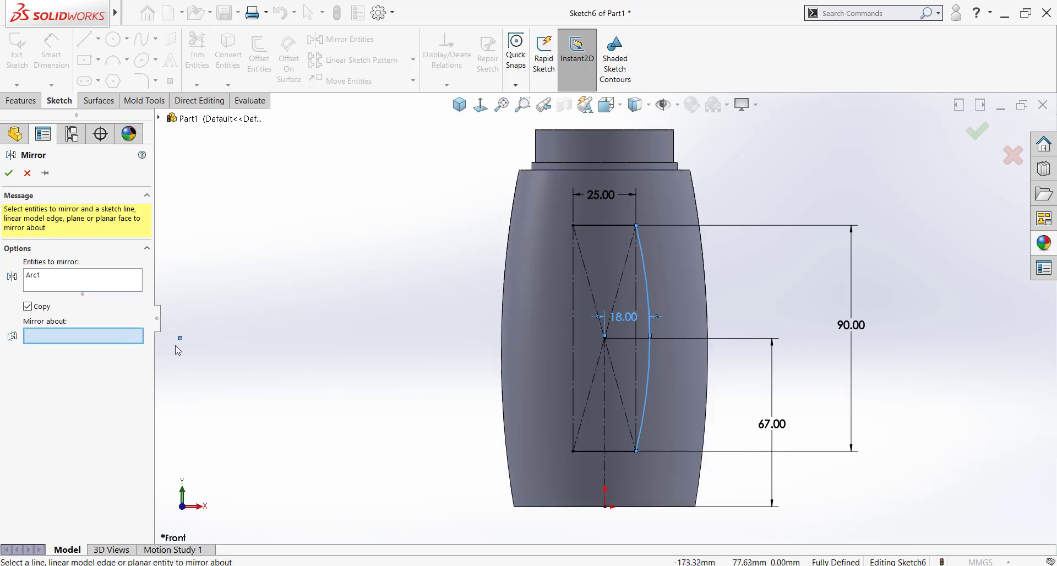
left_click(605, 405)
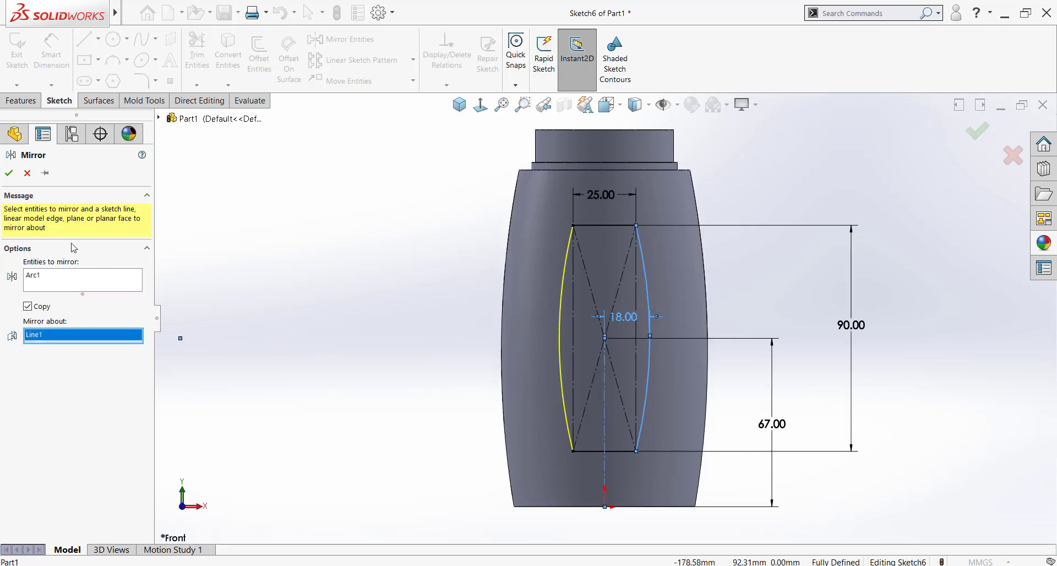
left_click(9, 173)
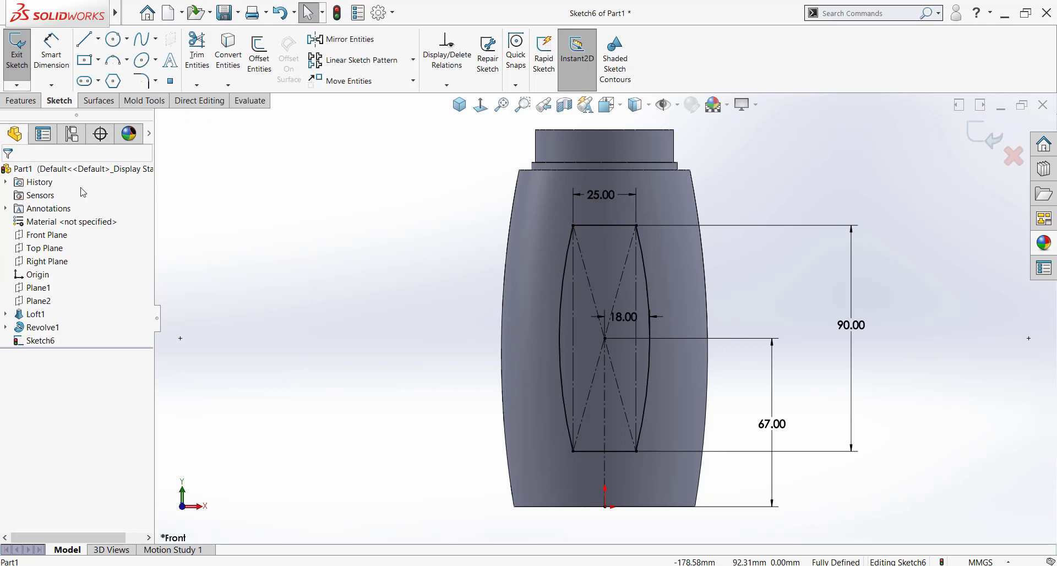
left_click(142, 81)
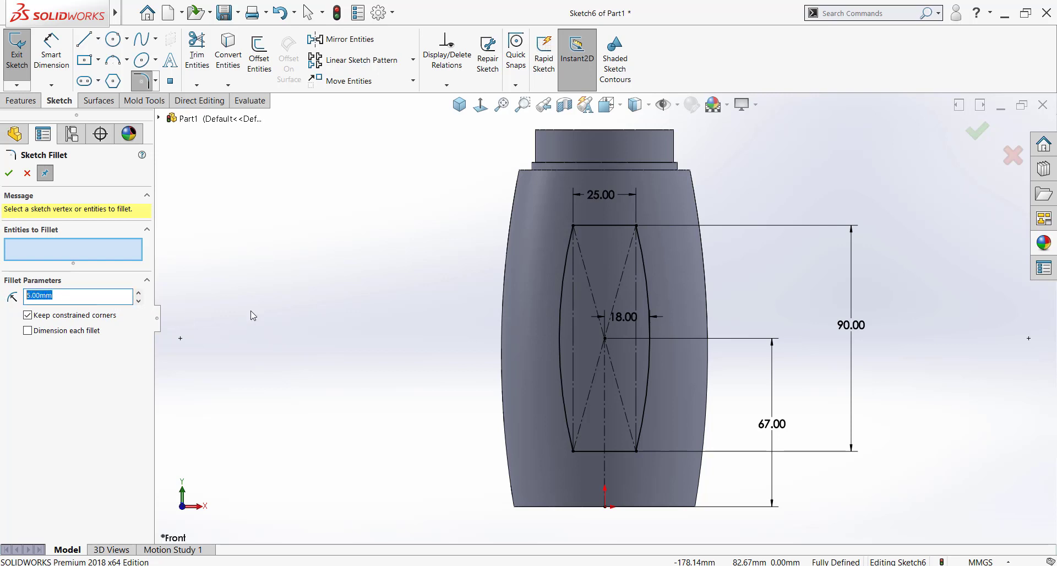
Step: Box-select the recess outline's four corners and round them with 5 mm sketch fillets
left_click_drag(454, 185, 707, 480)
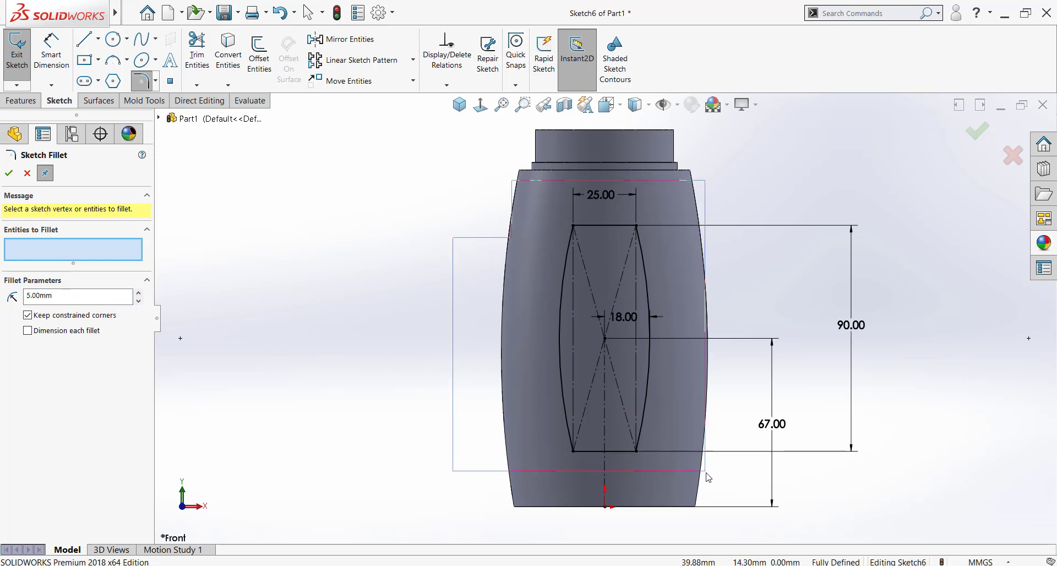
left_click(556, 307)
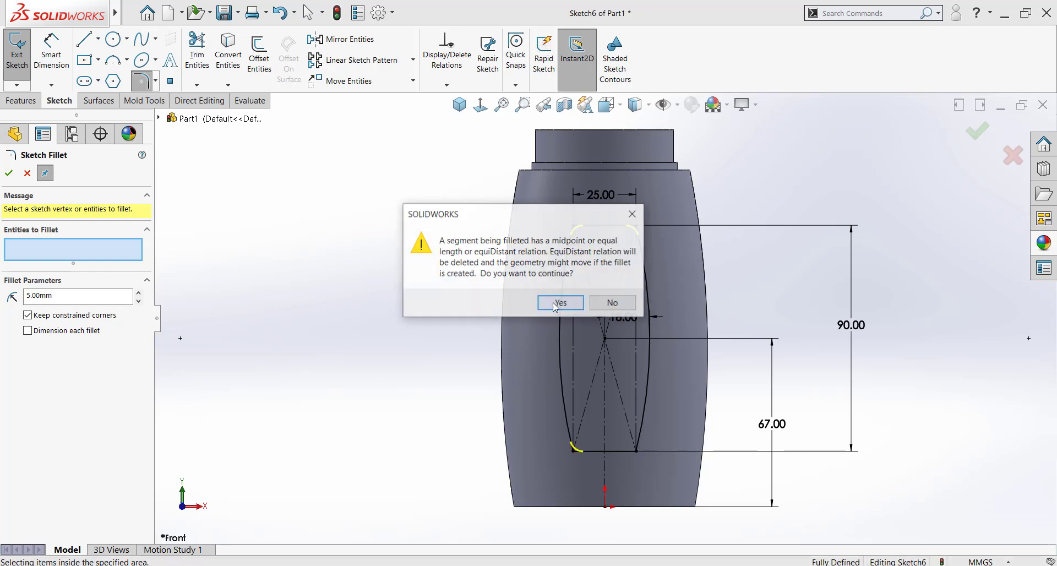
left_click(555, 306)
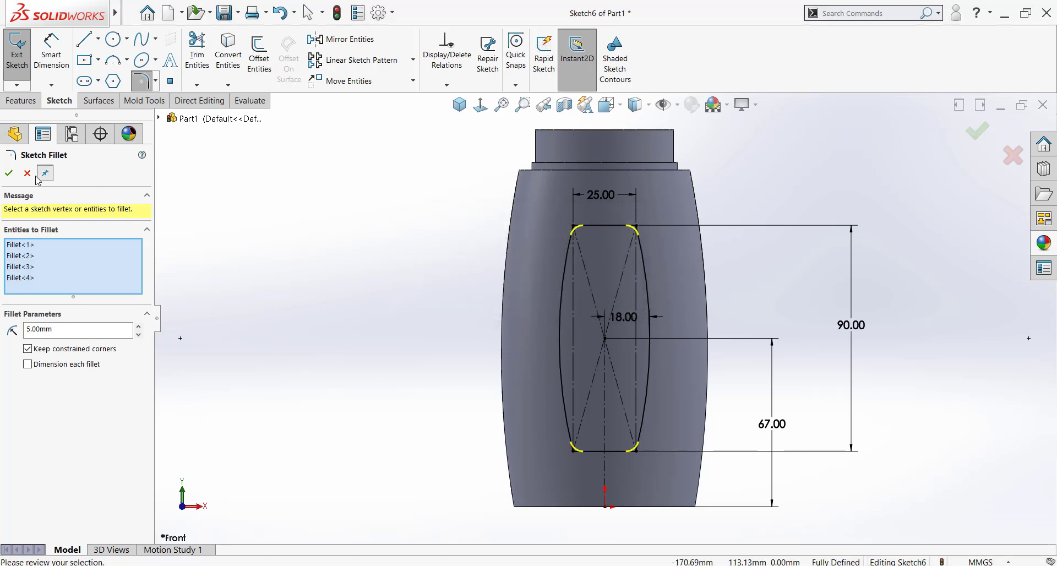
left_click(9, 173)
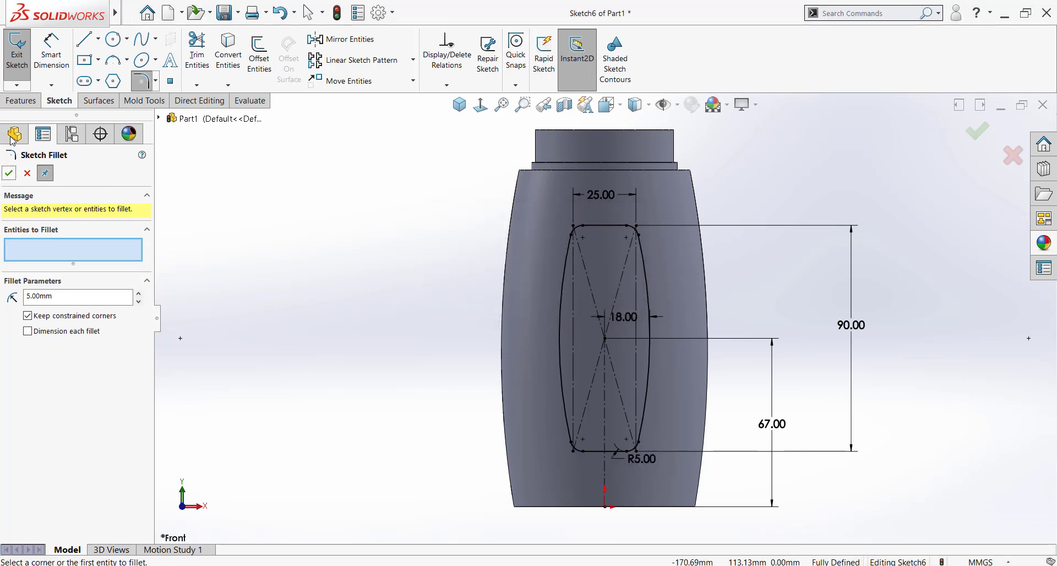
left_click(11, 174)
left_click(22, 100)
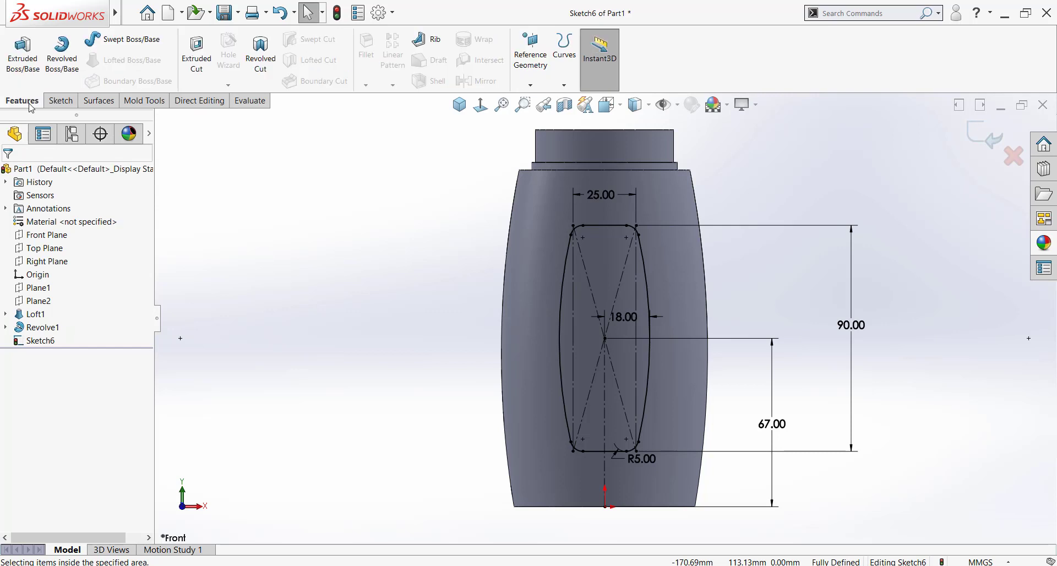
Step: Extrude-cut the outline 2 mm deep, starting from the bottle's curved side face
left_click(194, 69)
left_click(66, 211)
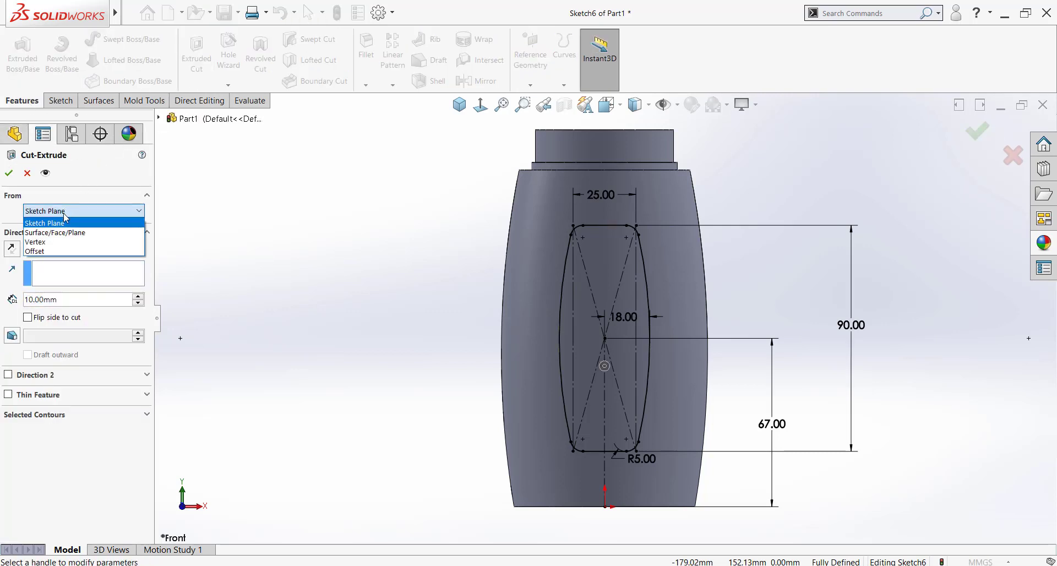
left_click(130, 228)
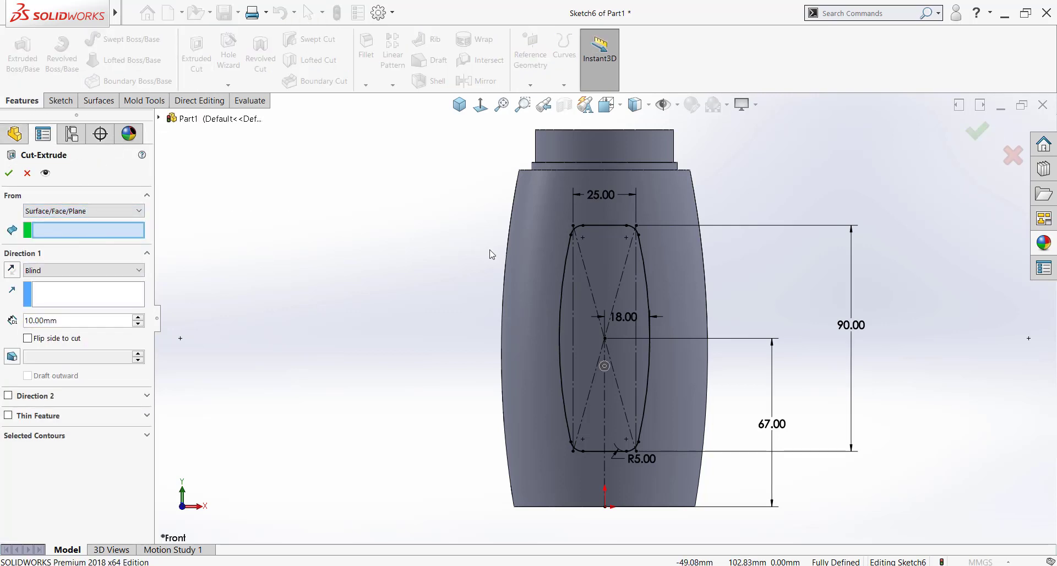
left_click(514, 278)
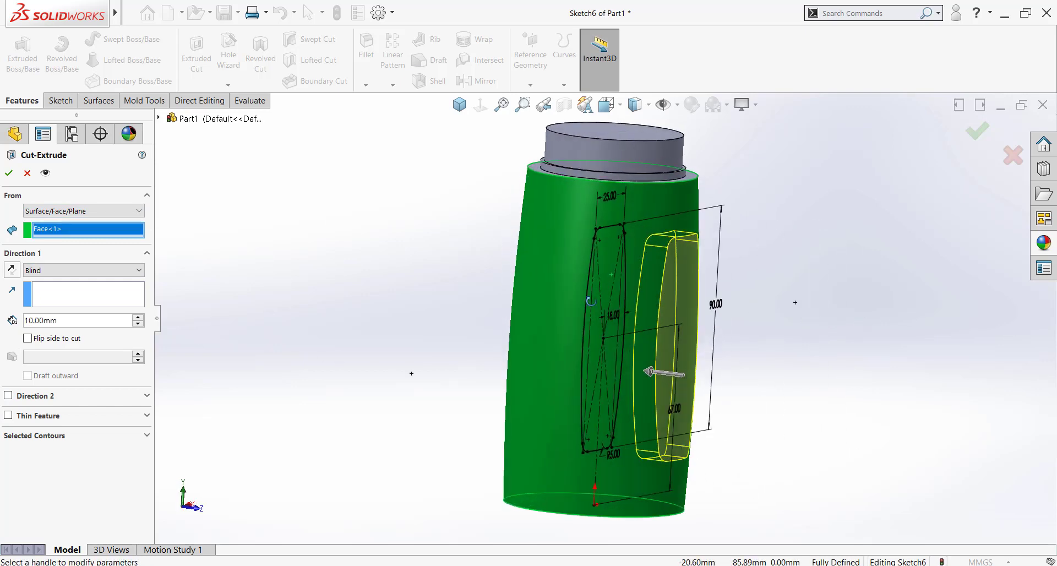
middle_click_drag(590, 301, 580, 301)
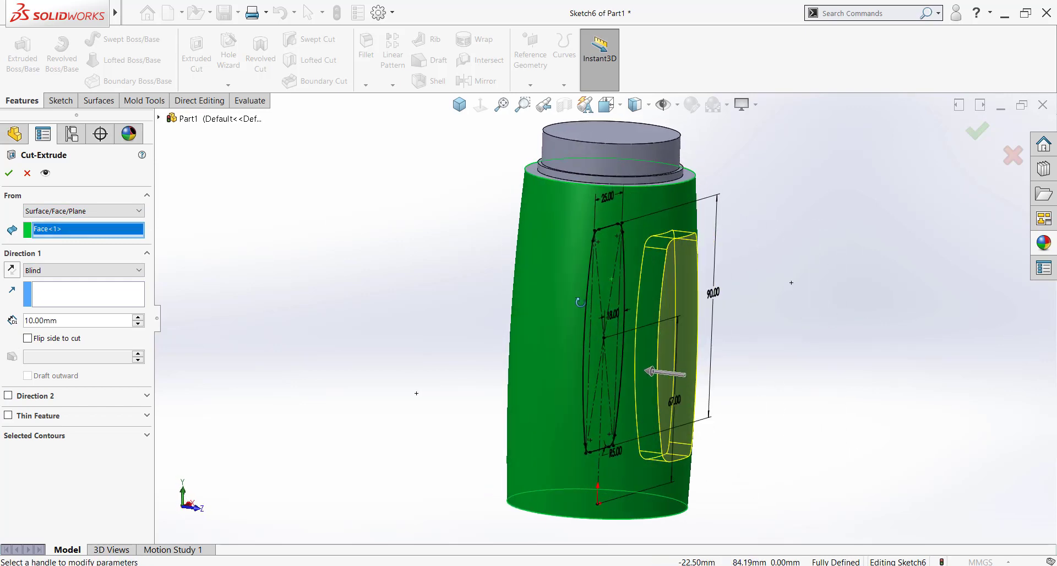
type("2")
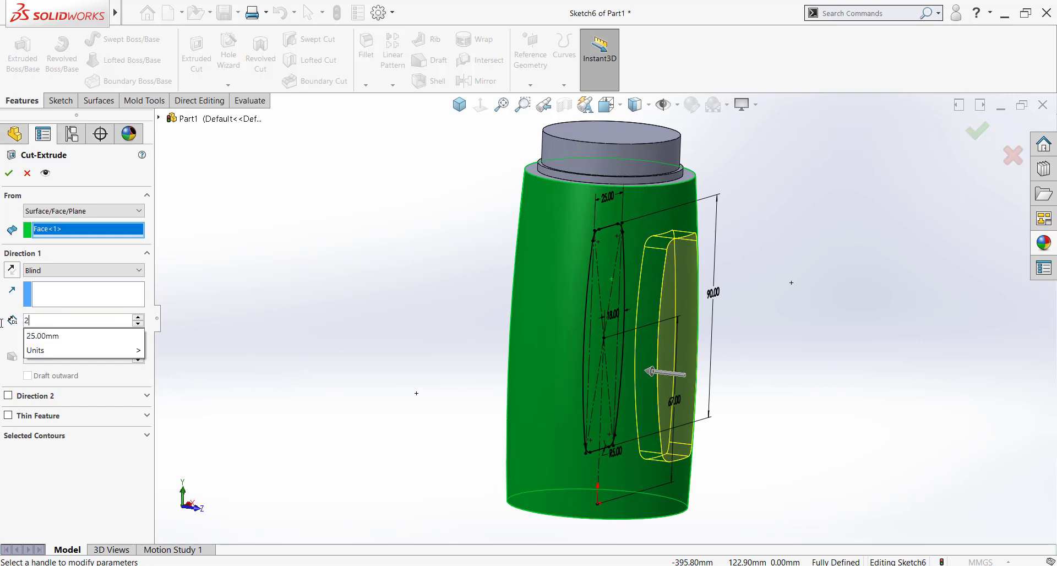
key("Return")
key("Return")
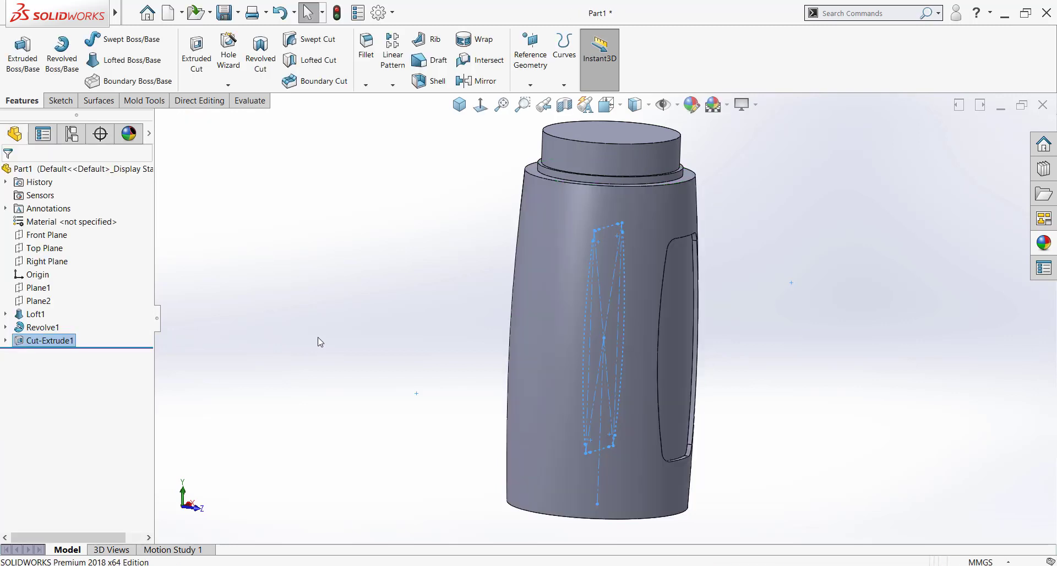
middle_click_drag(325, 342, 230, 323)
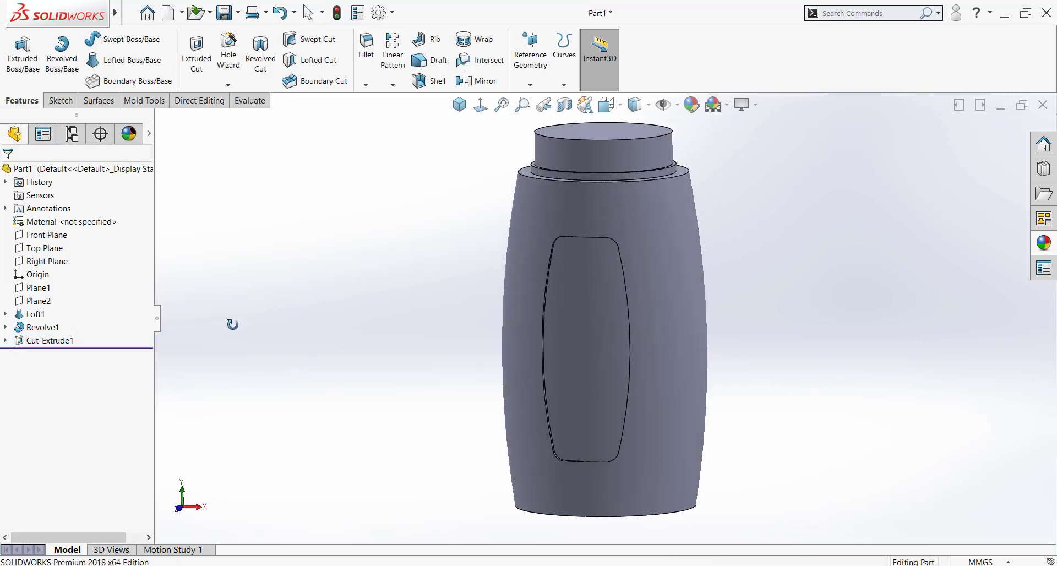
Step: Fillet the body's top and bottom edges with a 5 mm radius
left_click(367, 80)
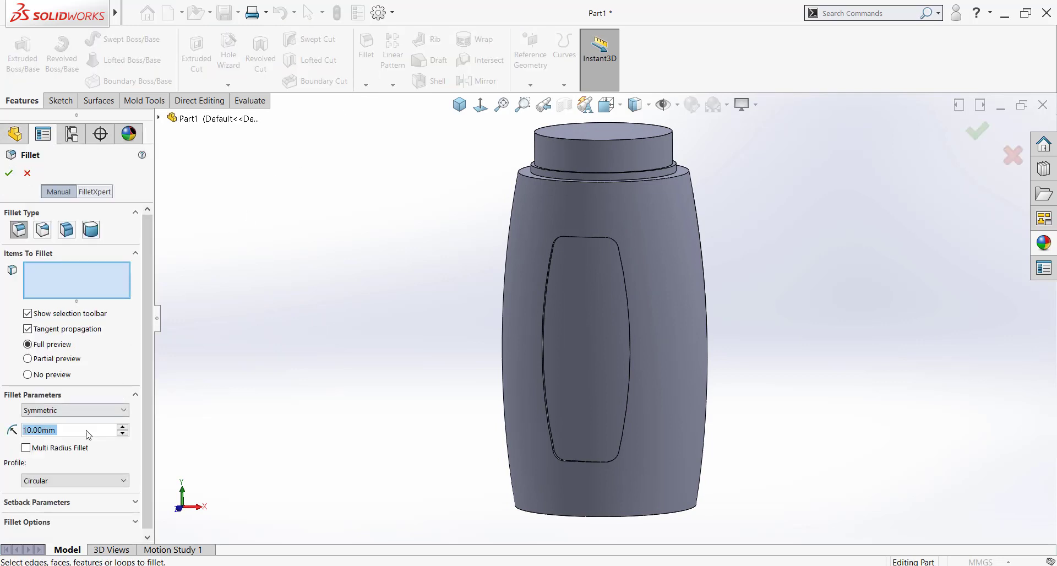
type("5")
key("Return")
left_click(550, 181)
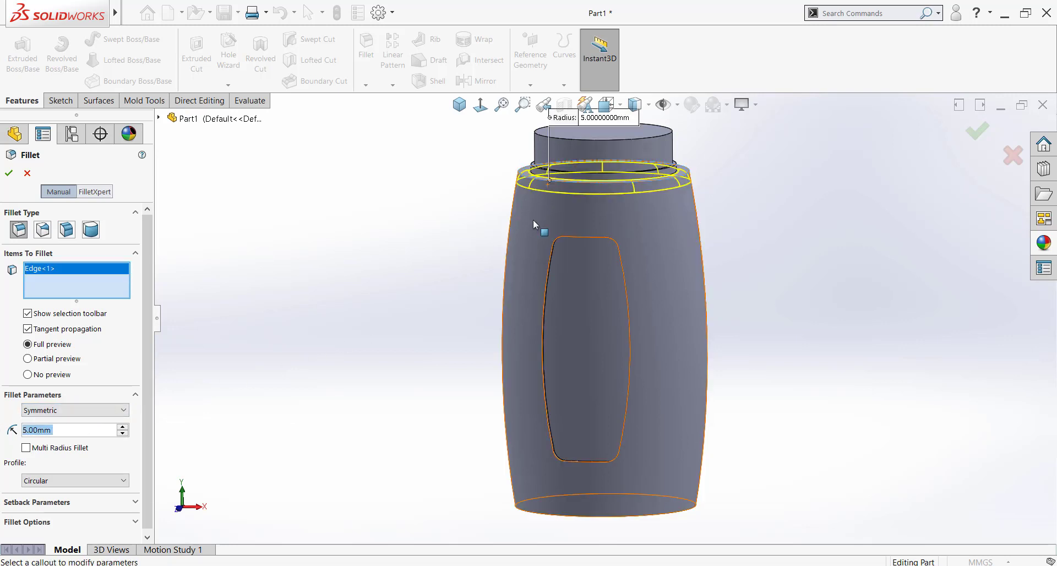
left_click(564, 515)
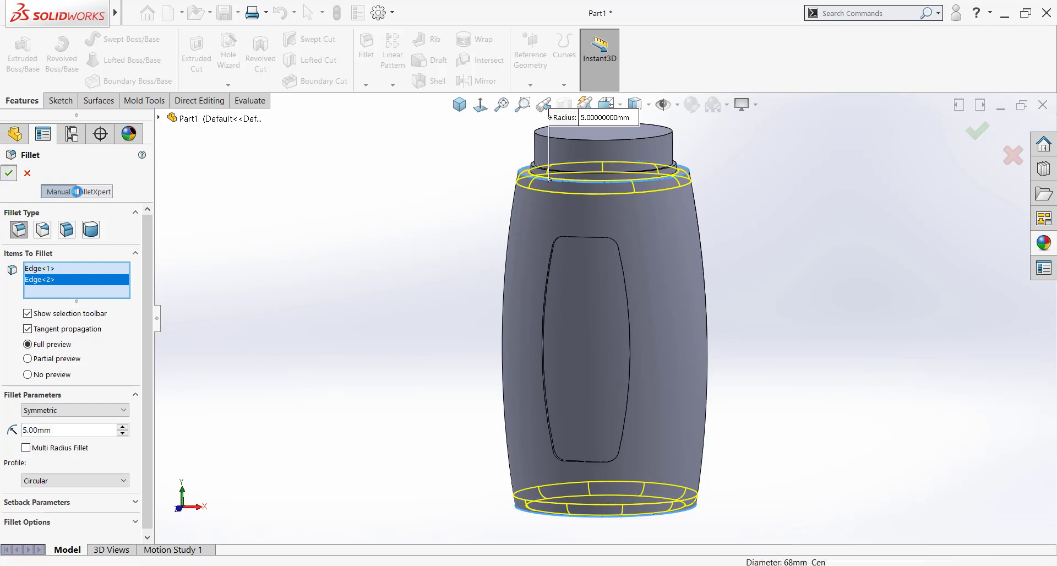
left_click(8, 173)
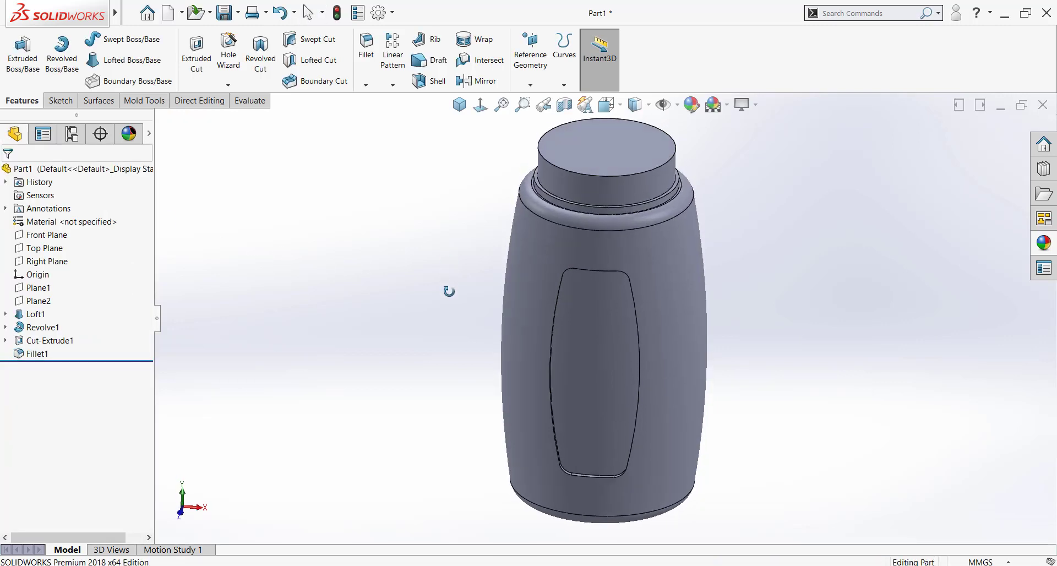
Step: Apply a 3 mm fillet to the recess's inner face
left_click(366, 46)
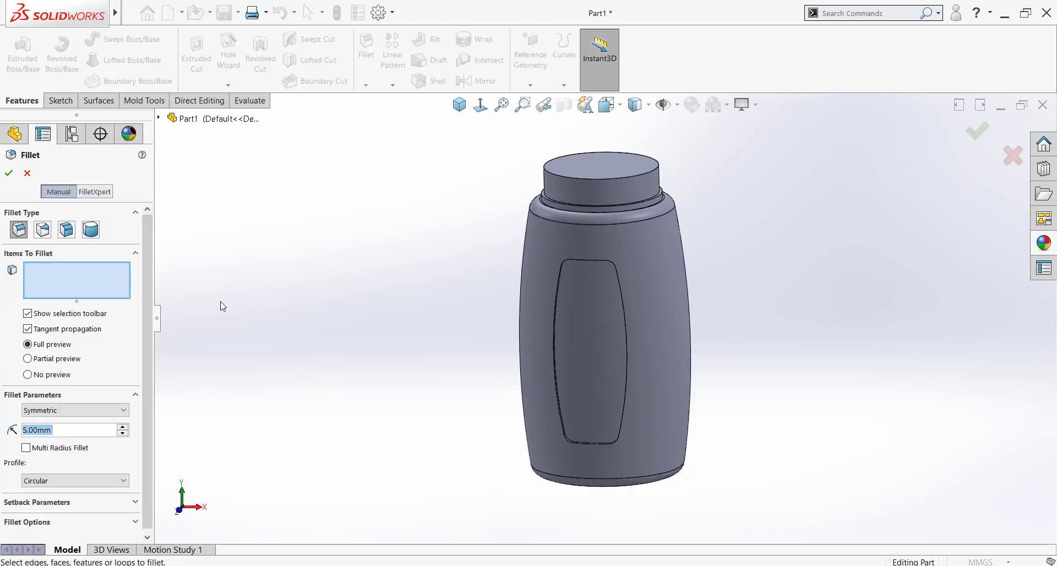
type("3")
key("Return")
scroll(584, 302, "down", 3)
left_click(584, 296)
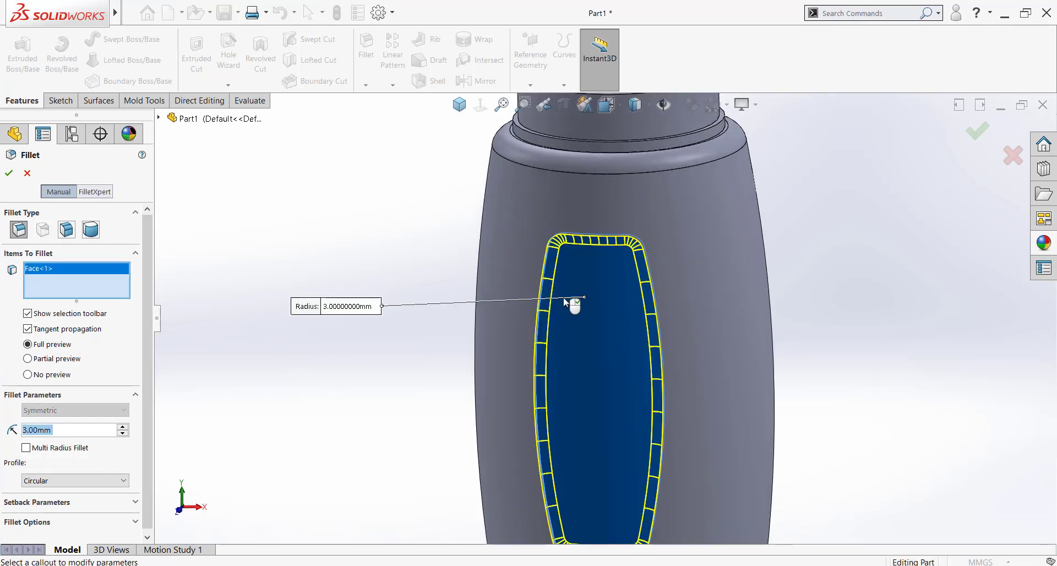
left_click(9, 173)
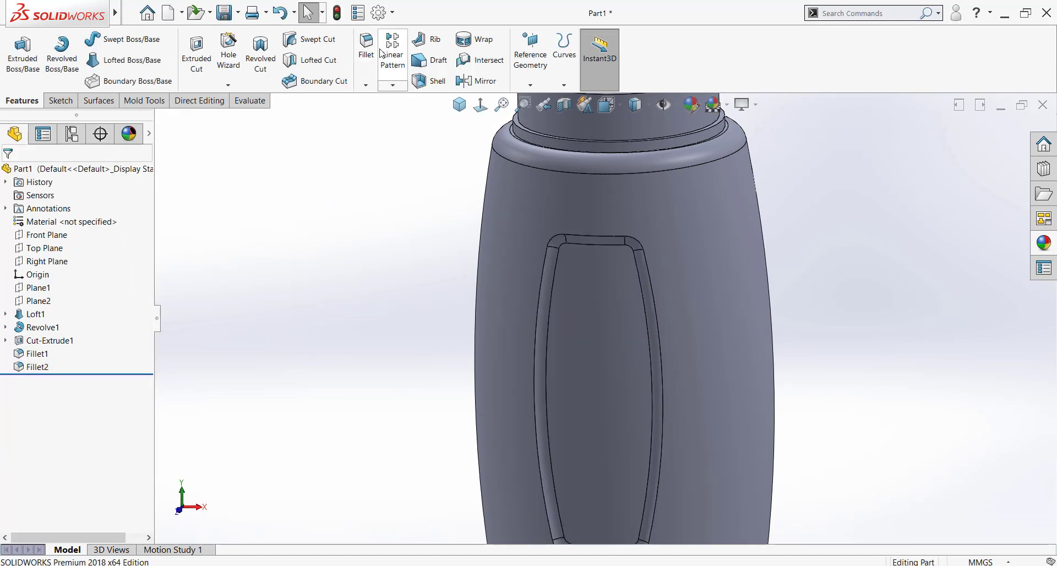
Step: Round the recess's outer rim edge with a 2 mm fillet and view isometrically
left_click(368, 50)
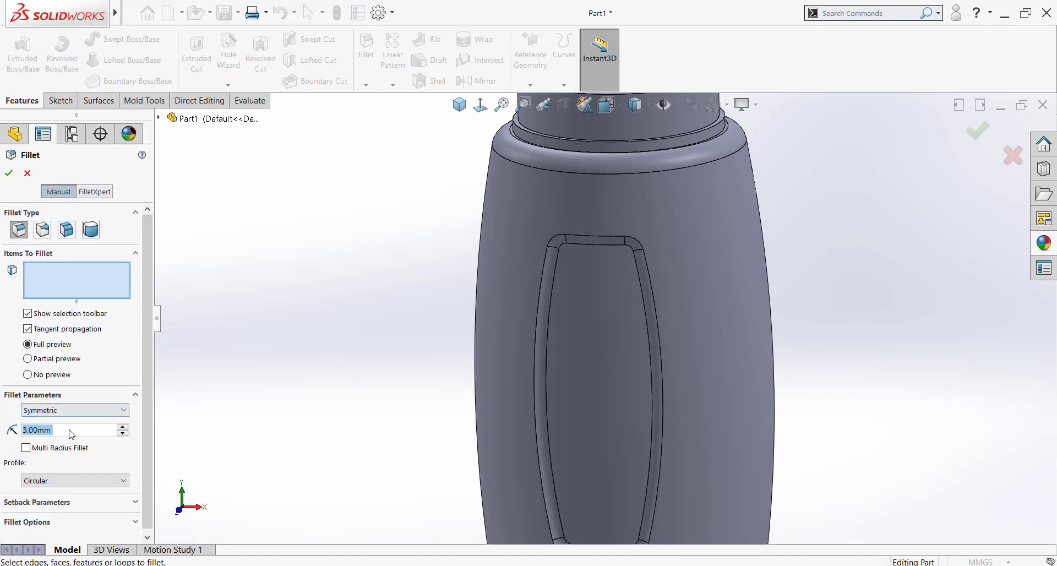
type("2")
key("Return")
left_click(552, 238)
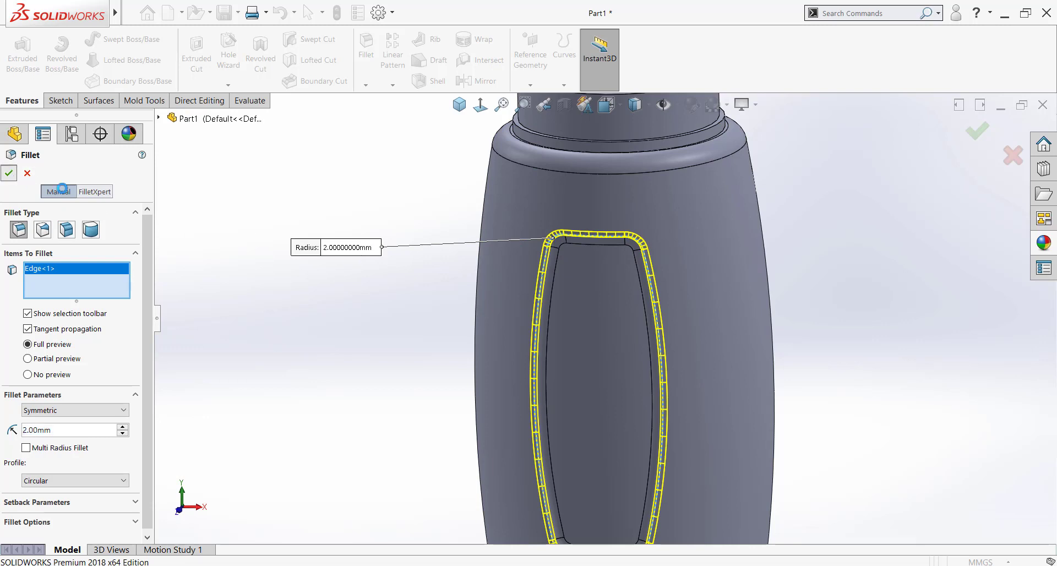
key("Return")
key("ctrl+7")
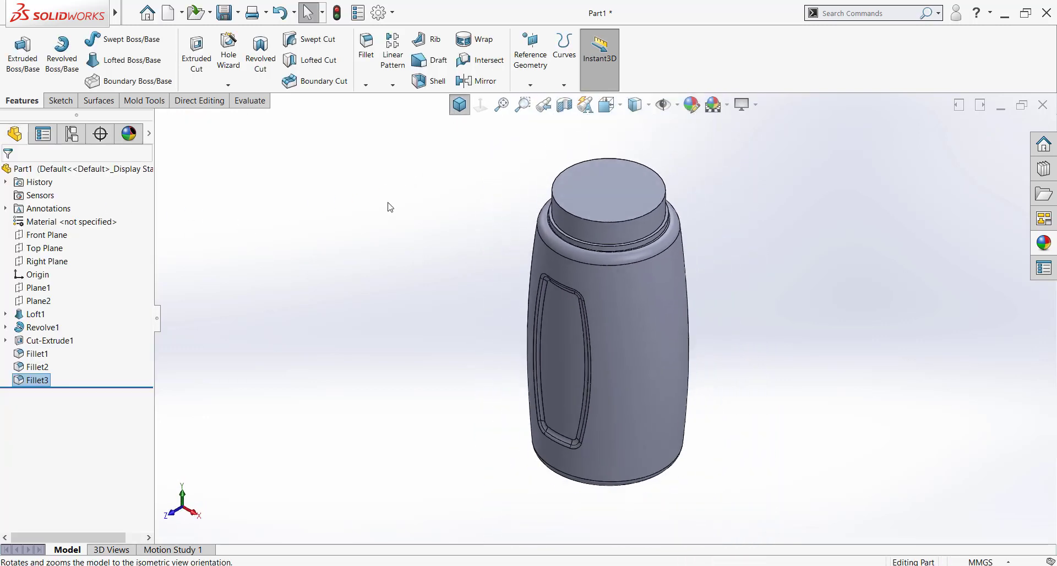
Step: Mirror Cut-Extrude1, Fillet2 and Fillet3 across the Front Plane to the bottle's opposite side
left_click(47, 235)
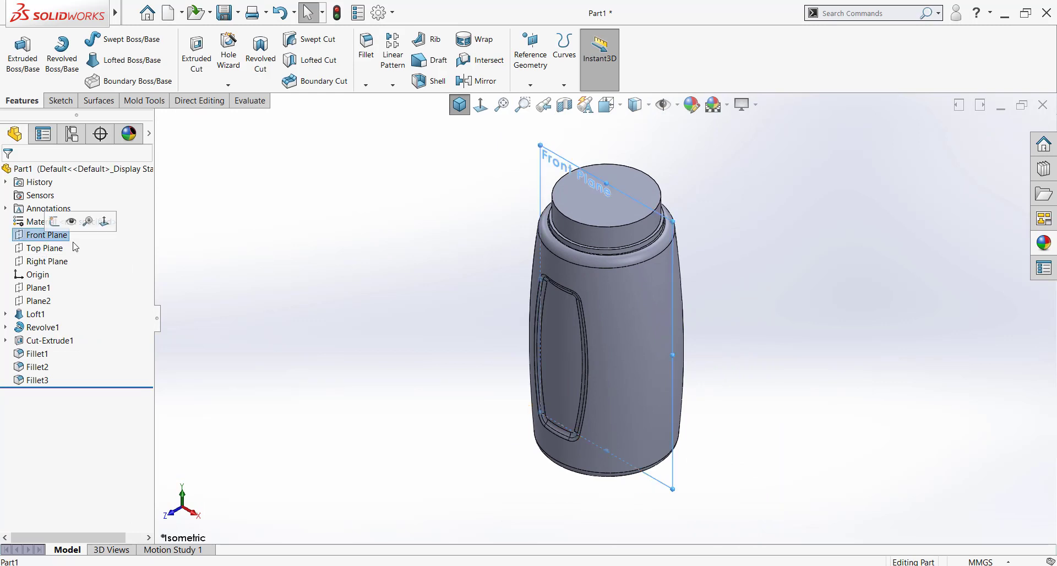
left_click(255, 264)
left_click(477, 81)
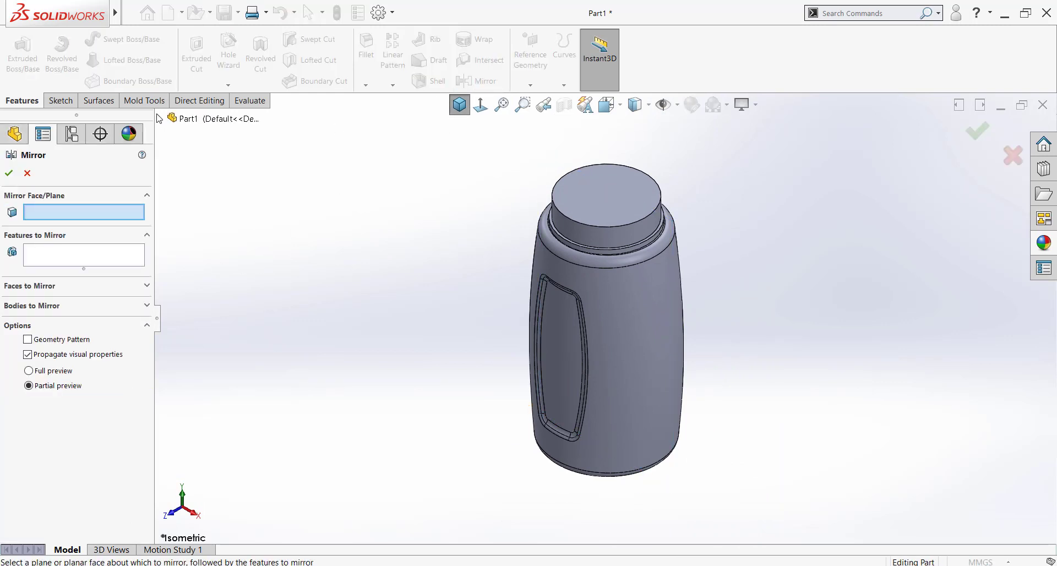
left_click(159, 117)
left_click(187, 189)
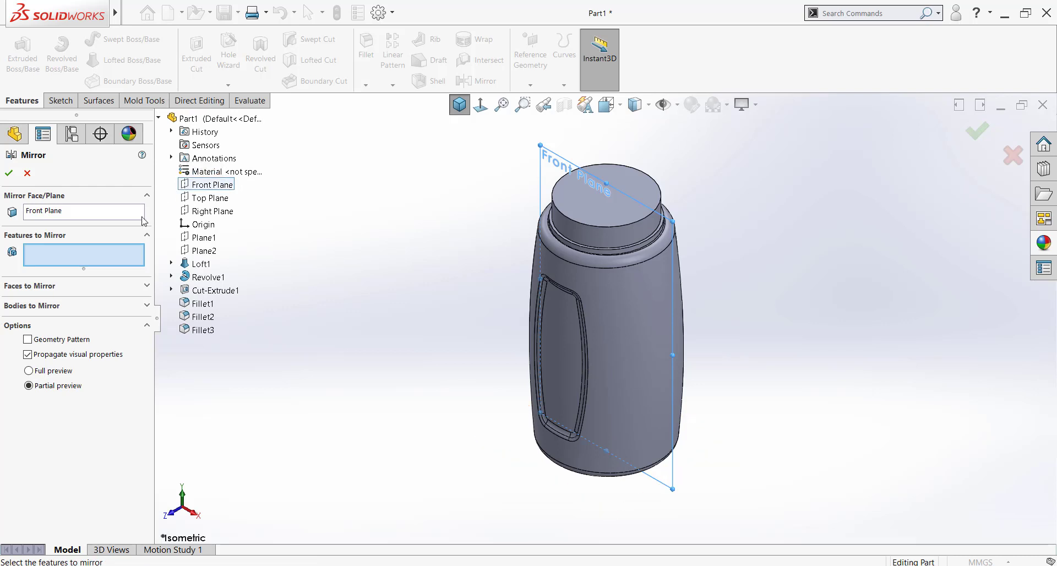
left_click(202, 292)
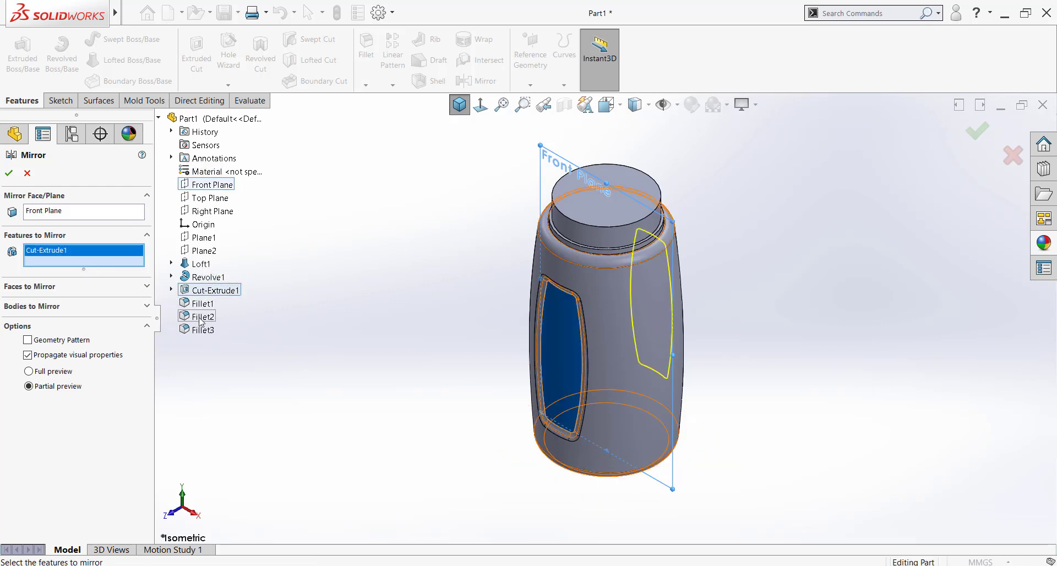
left_click(200, 318)
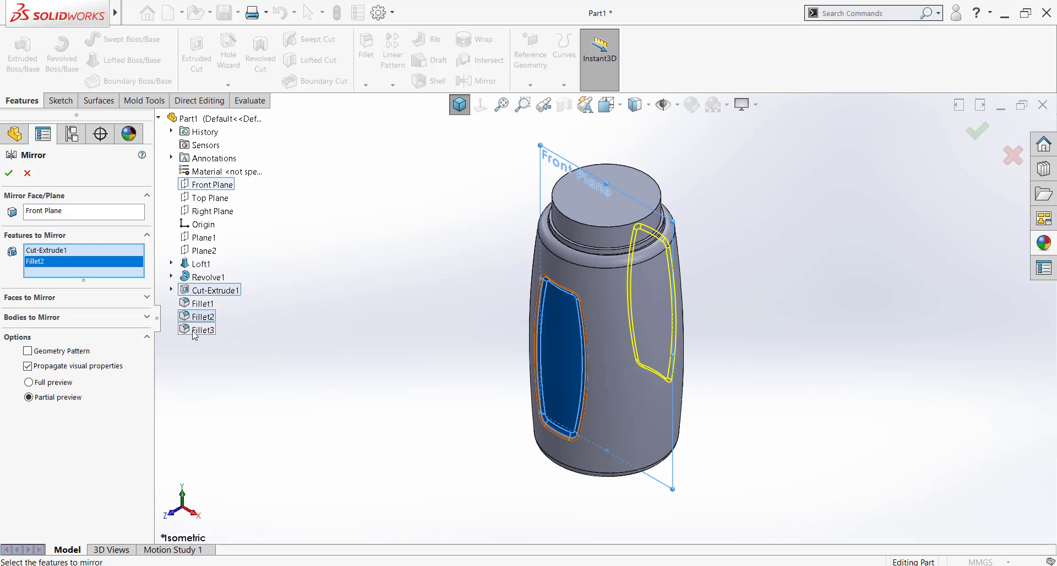
left_click(197, 330)
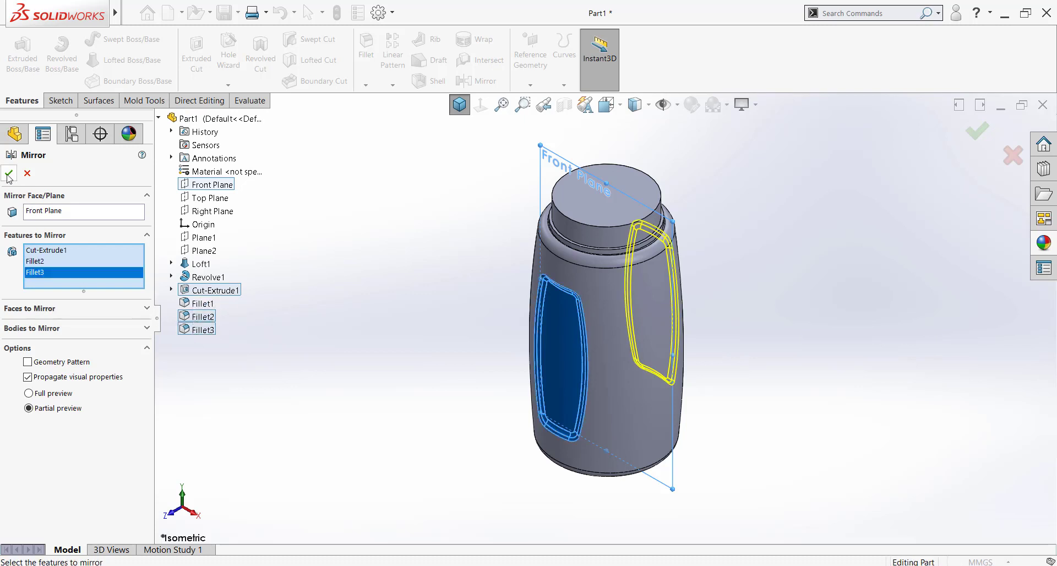
key("Return")
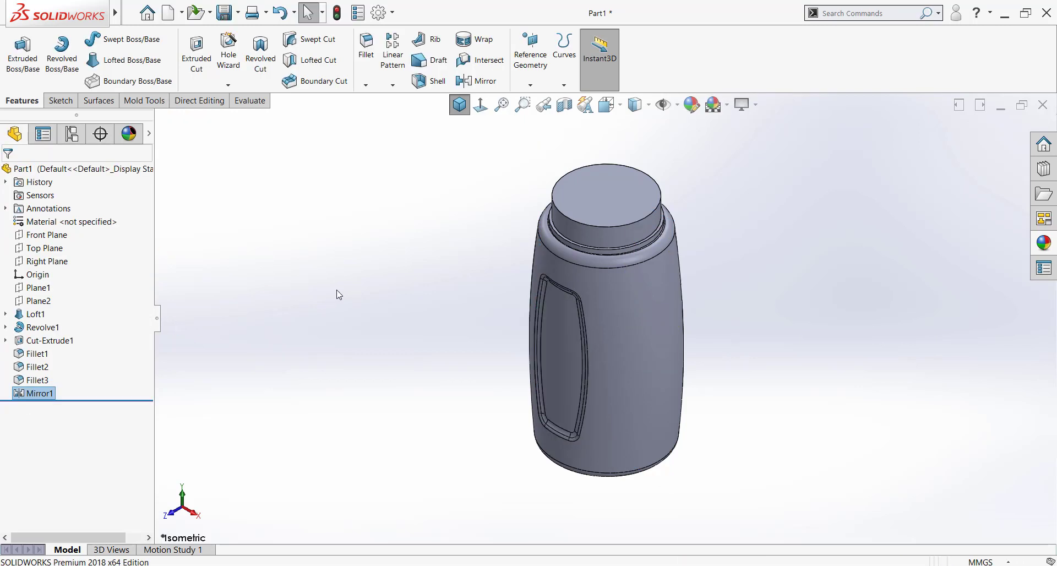
Step: Shell the bottle with a 2 mm wall, removing the neck's top face, and accept the warning
left_click(425, 83)
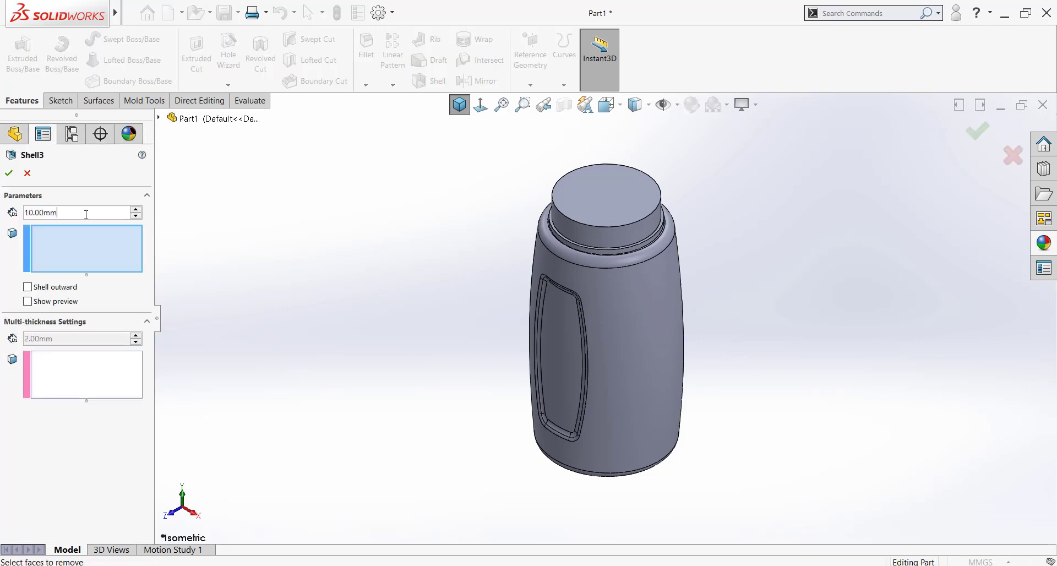
type("2")
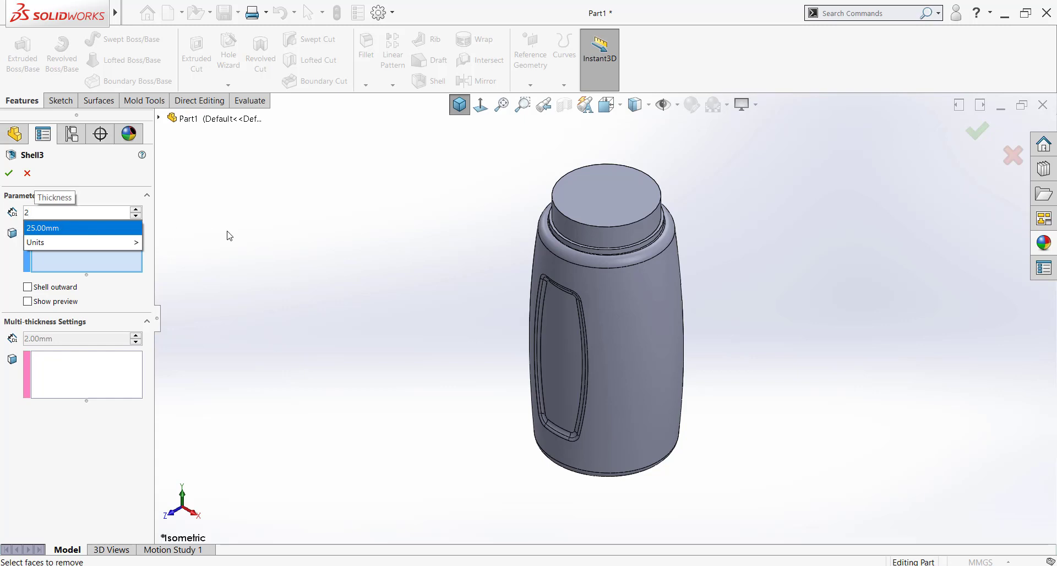
key("Return")
left_click(595, 204)
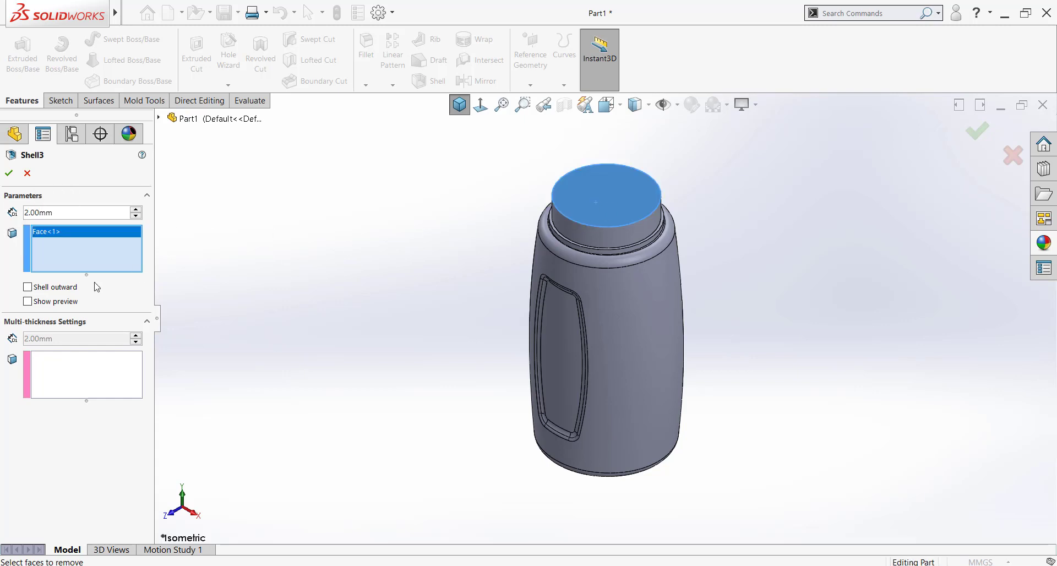
left_click(27, 302)
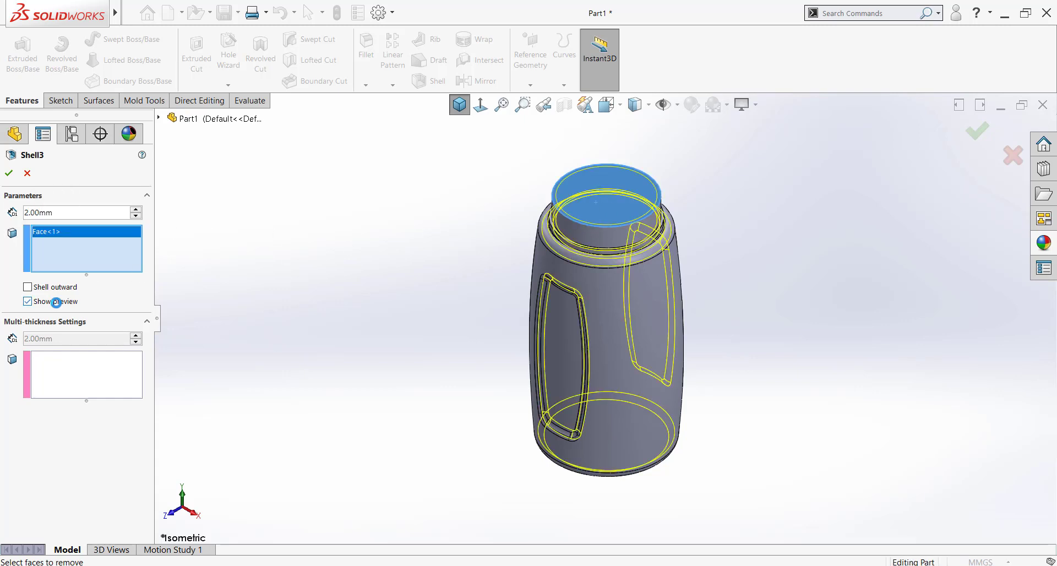
left_click(7, 174)
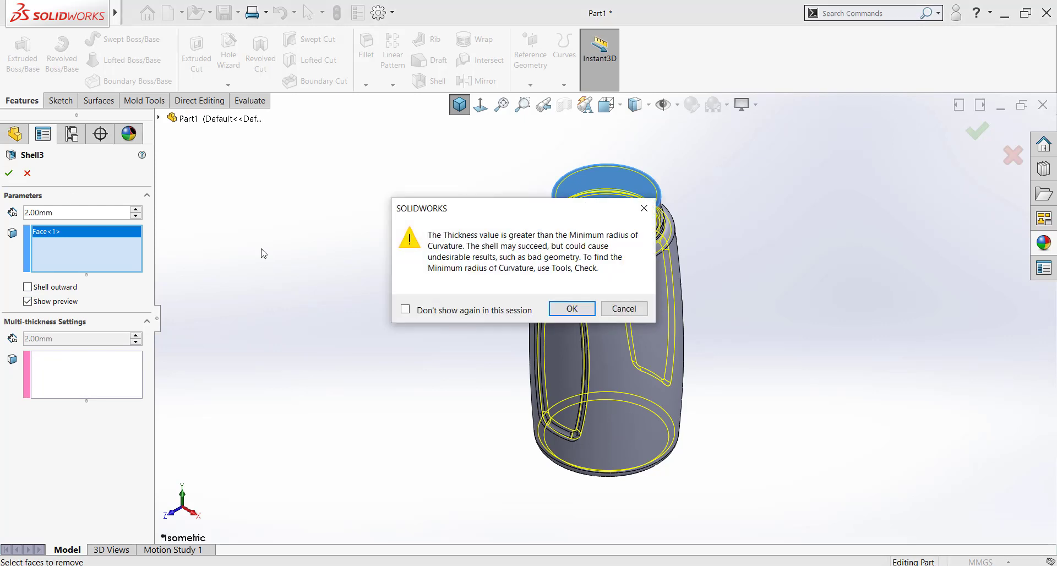
left_click(558, 307)
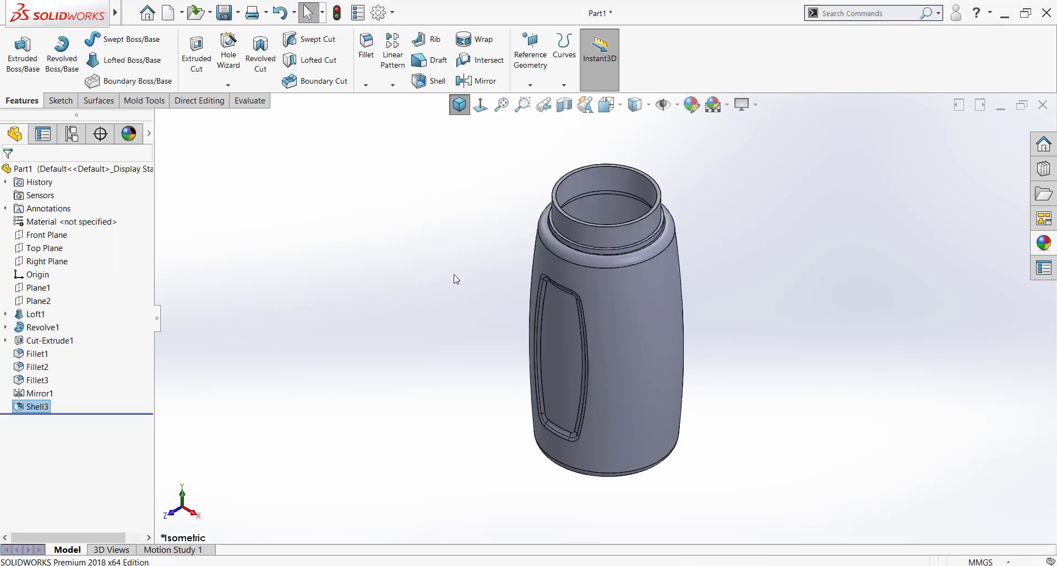
left_click(562, 106)
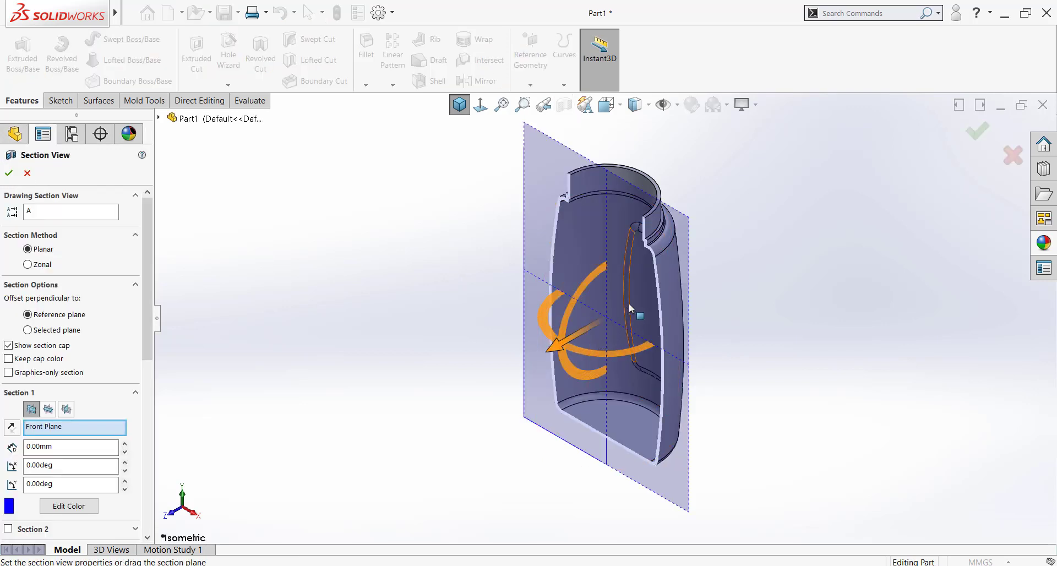
scroll(632, 299, "down", 2)
mouse_move(547, 354)
left_mouse_down()
mouse_move(619, 326)
mouse_move(436, 405)
left_mouse_up()
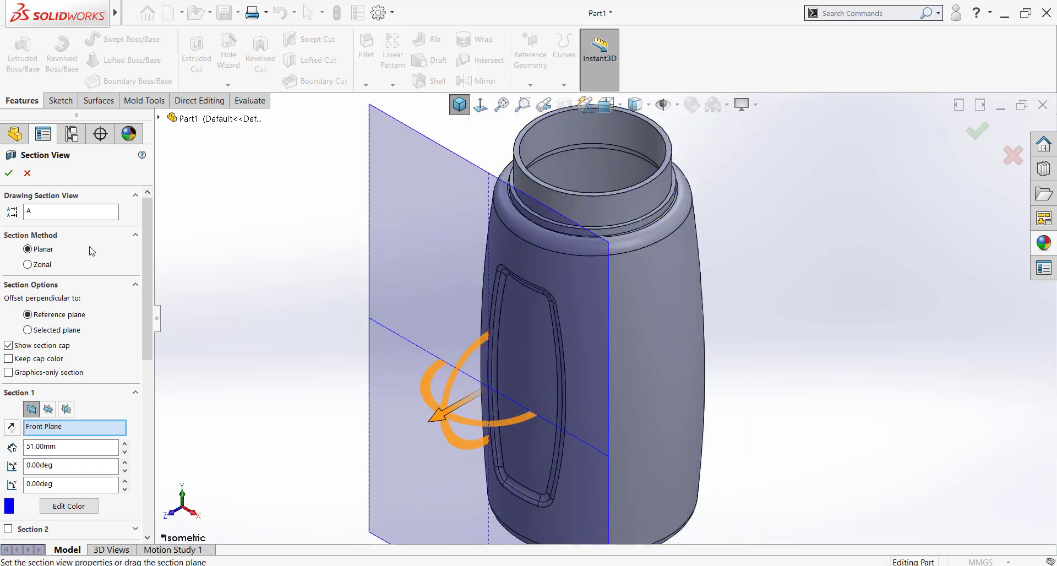
left_click(27, 172)
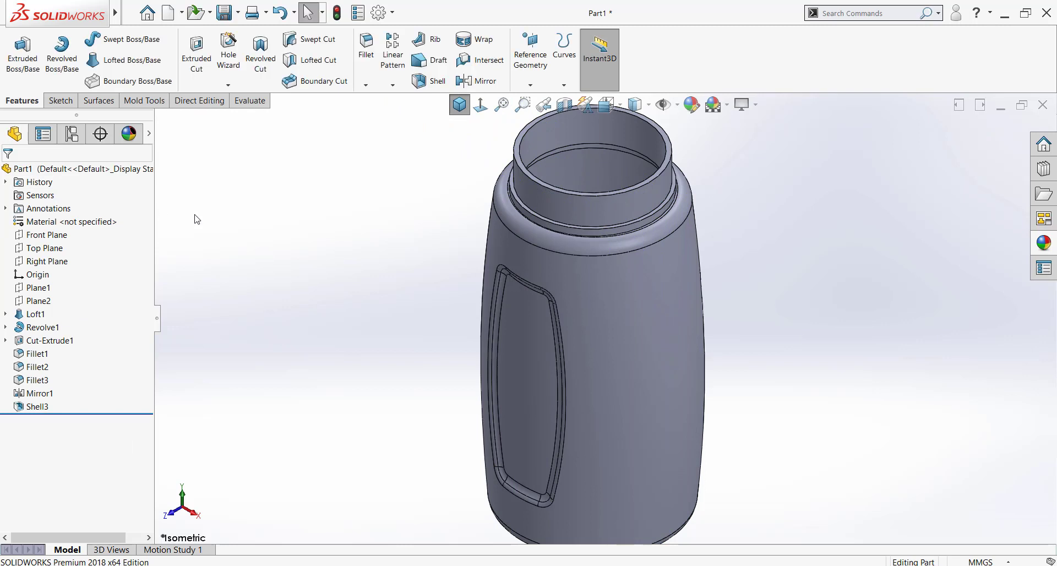
left_click(460, 105)
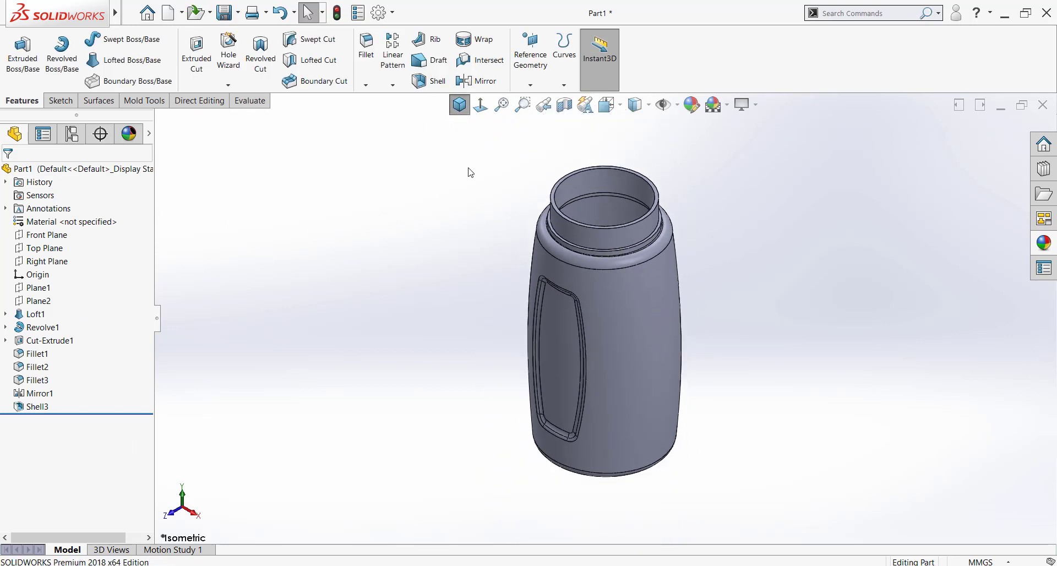
Step: Create Plane3 offset 2.6 mm from the neck's top rim face, flipped below the rim
left_click(530, 84)
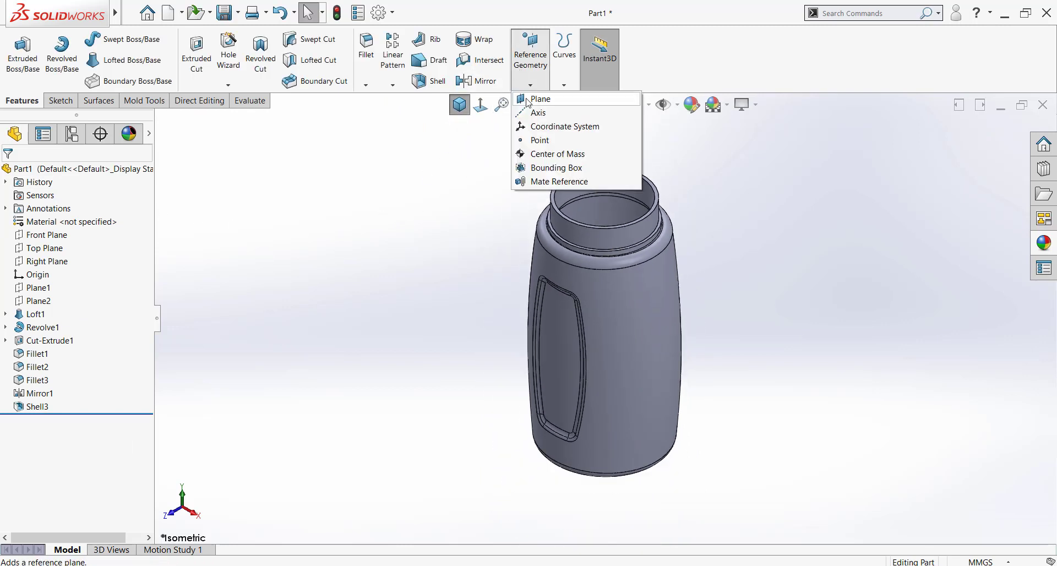
left_click(536, 99)
scroll(562, 209, "down", 2)
scroll(565, 222, "down", 2)
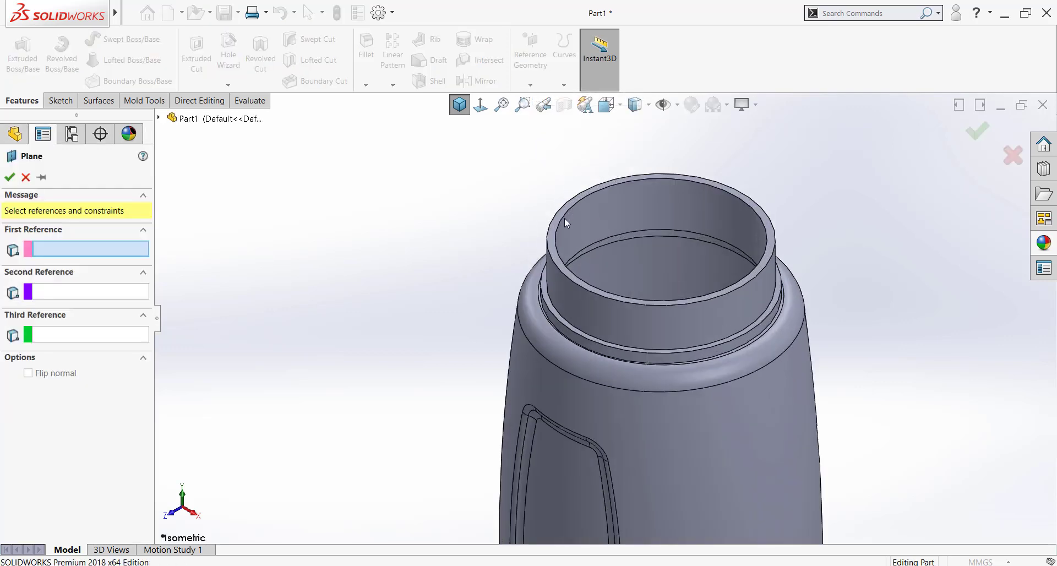
scroll(564, 220, "down", 2)
left_click(560, 230)
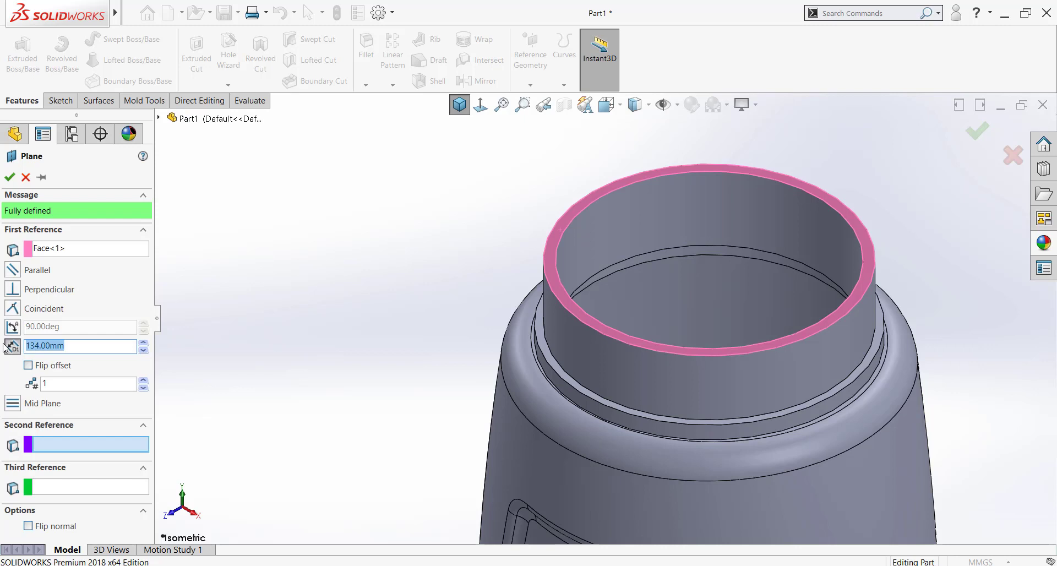
type("2.6")
key("Return")
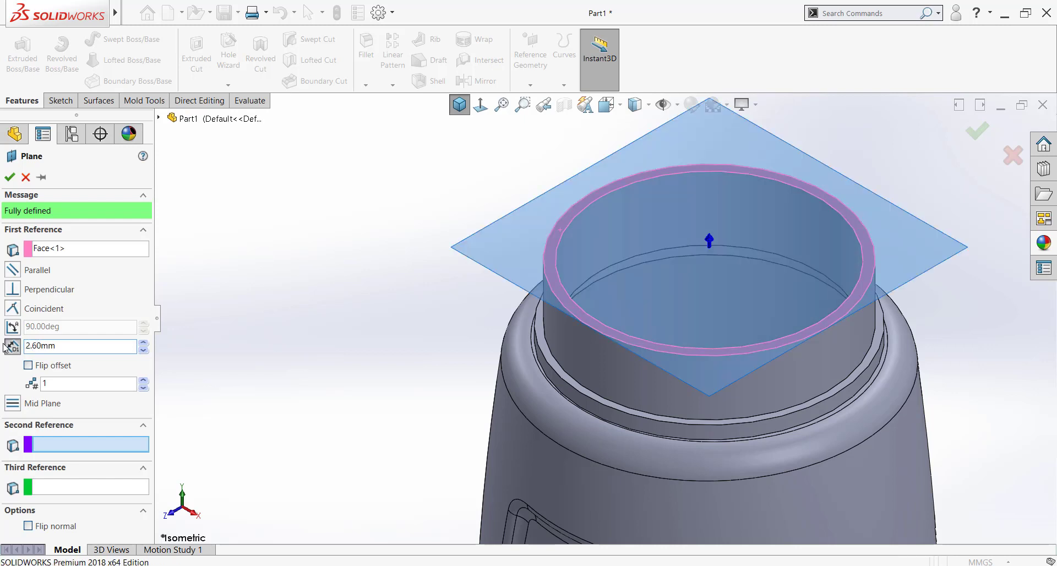
left_click(28, 365)
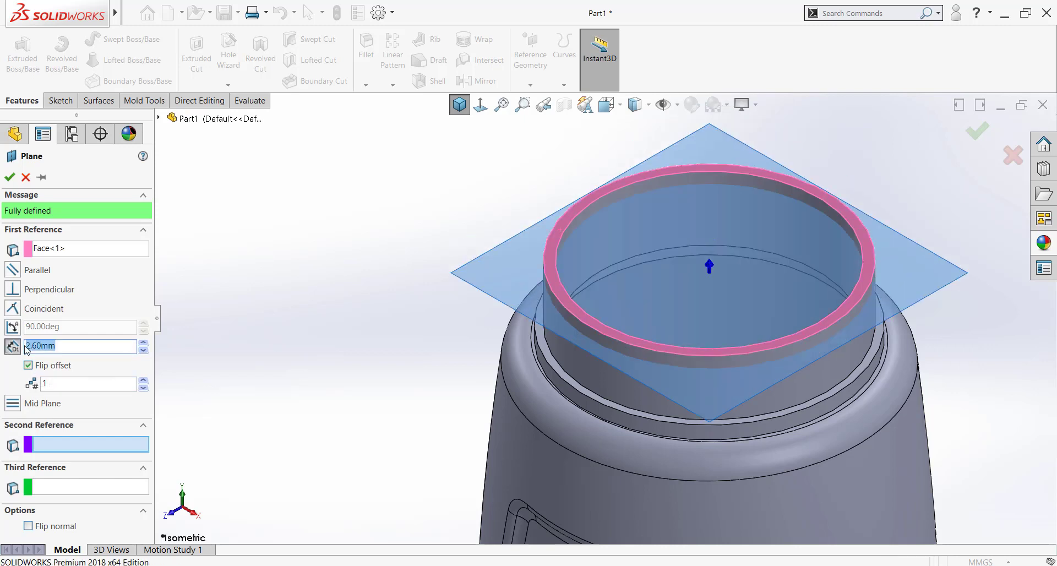
left_click(10, 177)
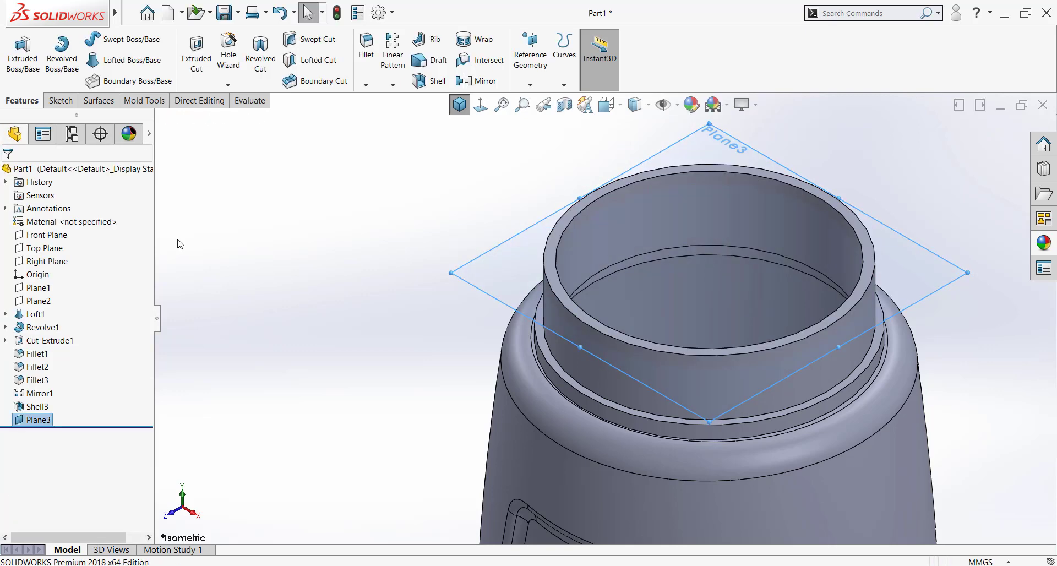
Step: Fit the bottle in view and start a new sketch on Plane3
key("f")
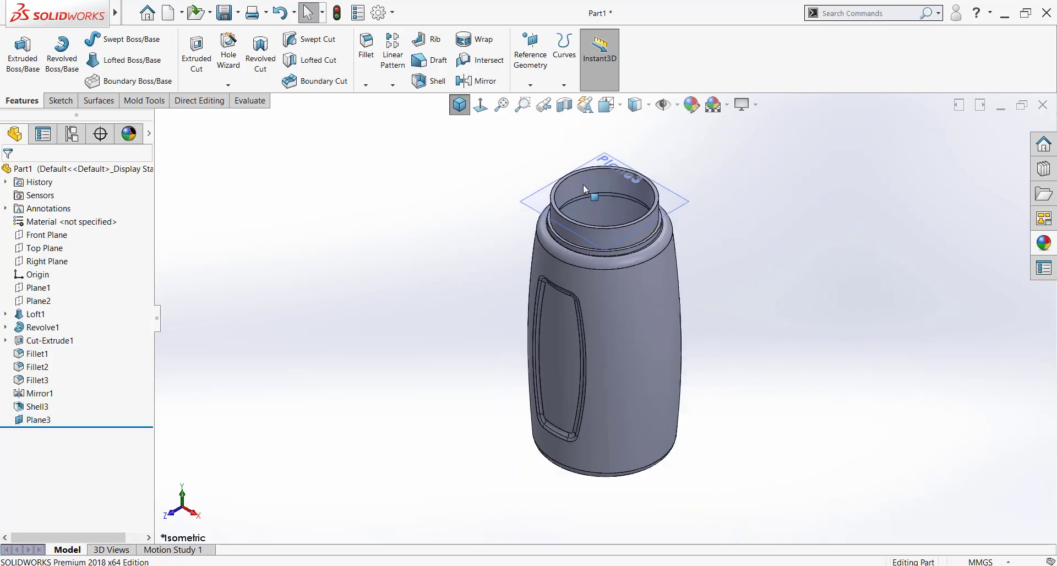
scroll(581, 183, "down", 2)
left_click(38, 419)
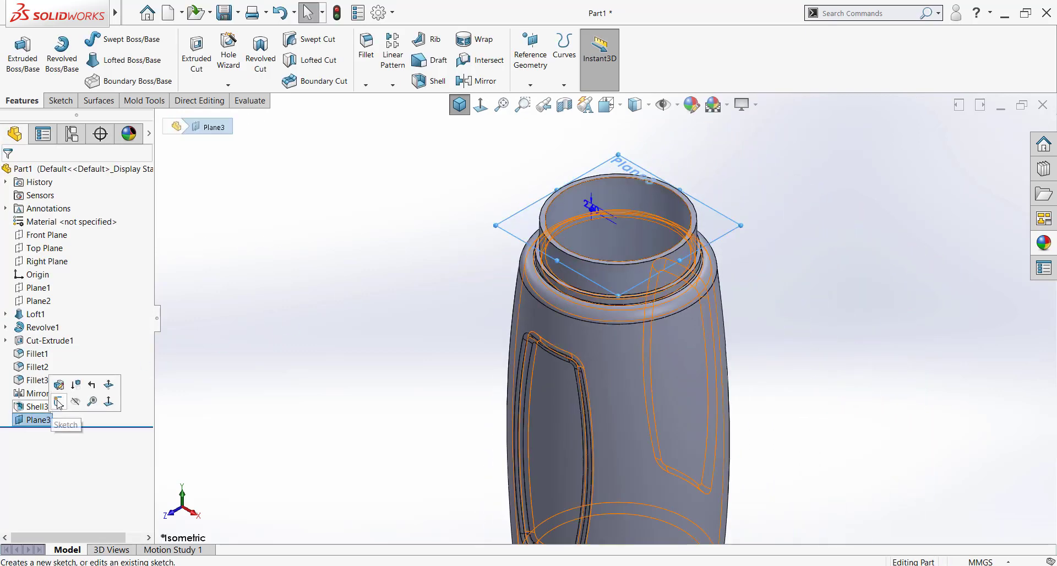
left_click(59, 404)
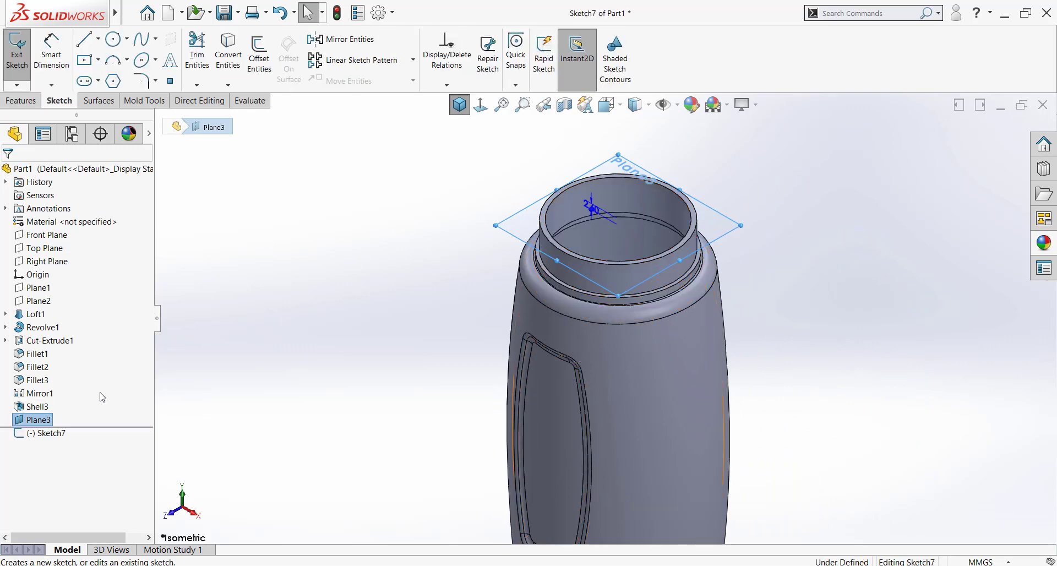
Step: Convert the neck's top rim edge into Sketch7 as a 51 mm circle, then exit the sketch
left_click(228, 55)
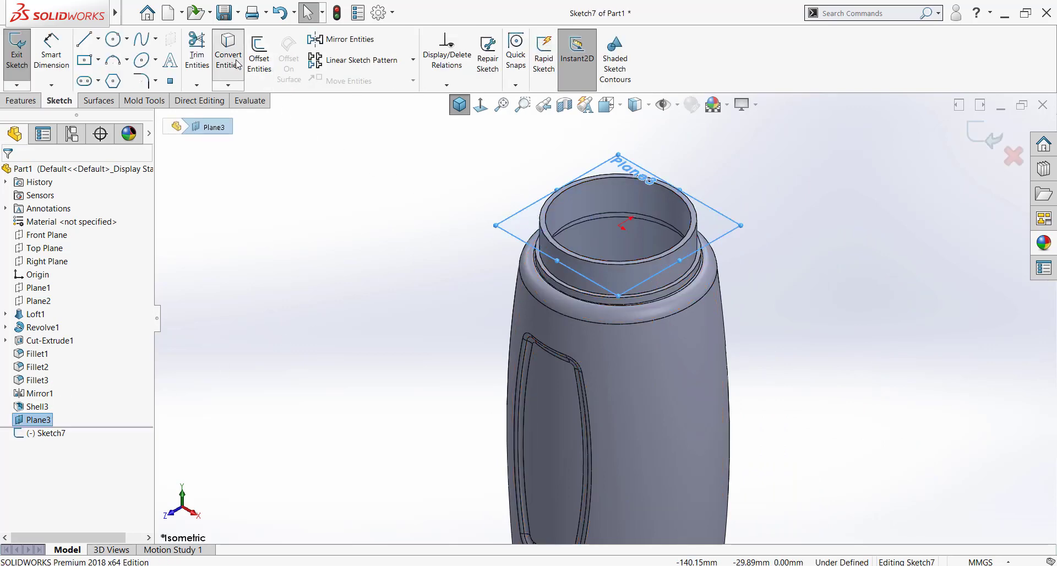
left_click(546, 231)
left_click(8, 173)
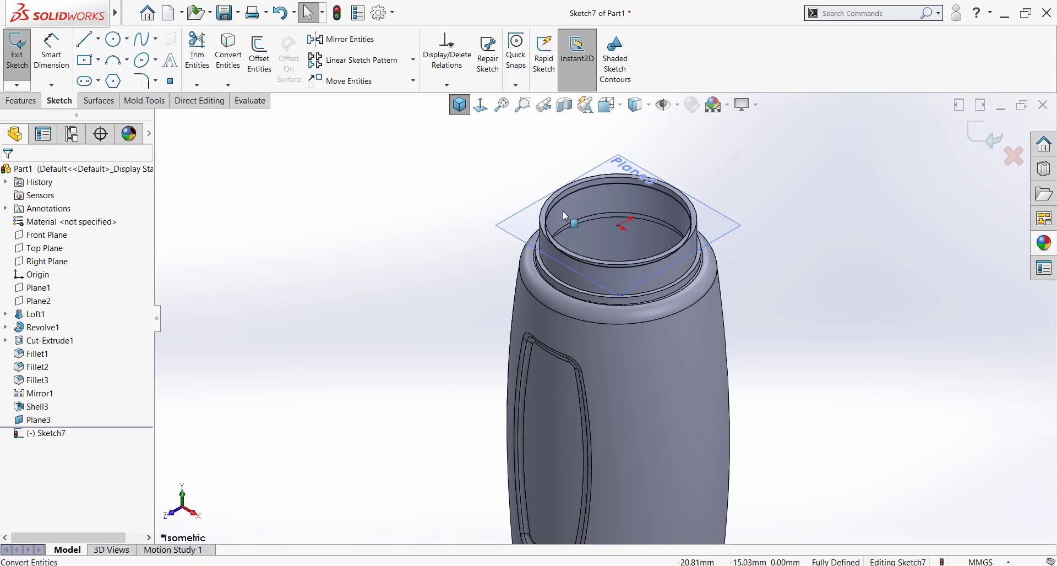
left_click(21, 100)
left_click(459, 104)
Step: Start a variable-pitch helix on the rim circle: 9 mm pitch, 0.08 revolutions in region 2
left_click(567, 74)
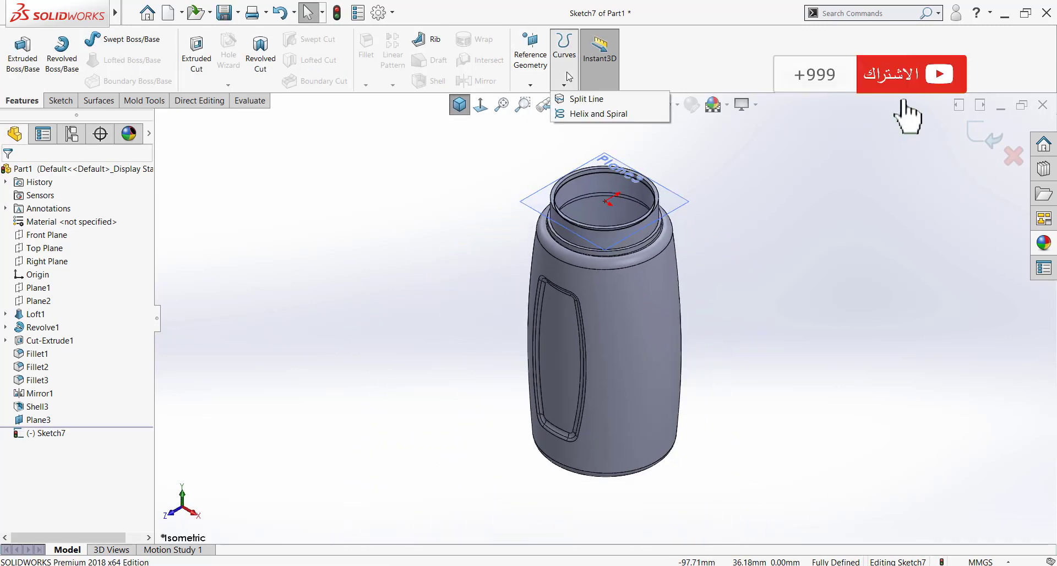
left_click(570, 114)
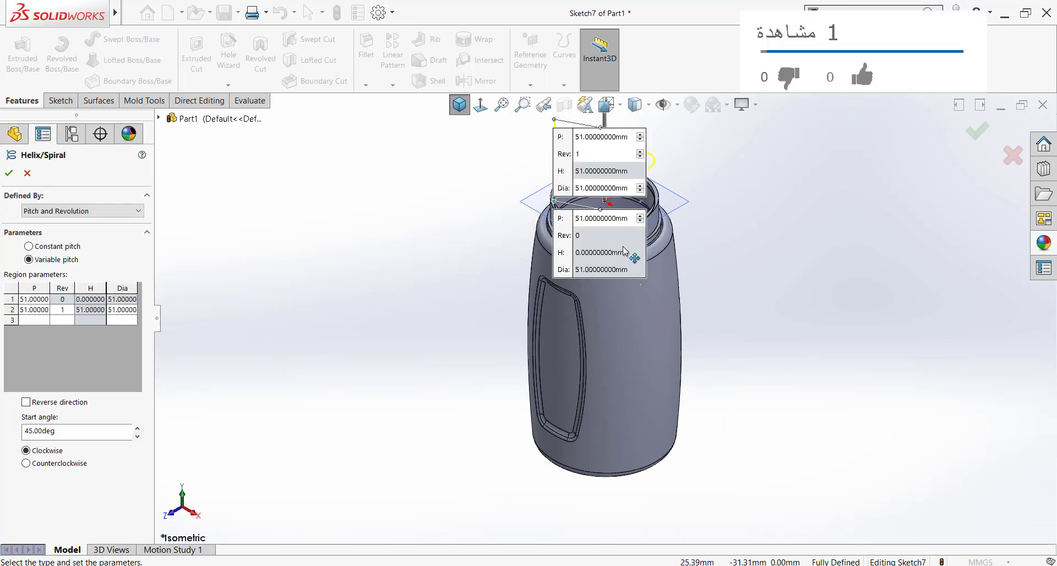
scroll(624, 249, "down", 5)
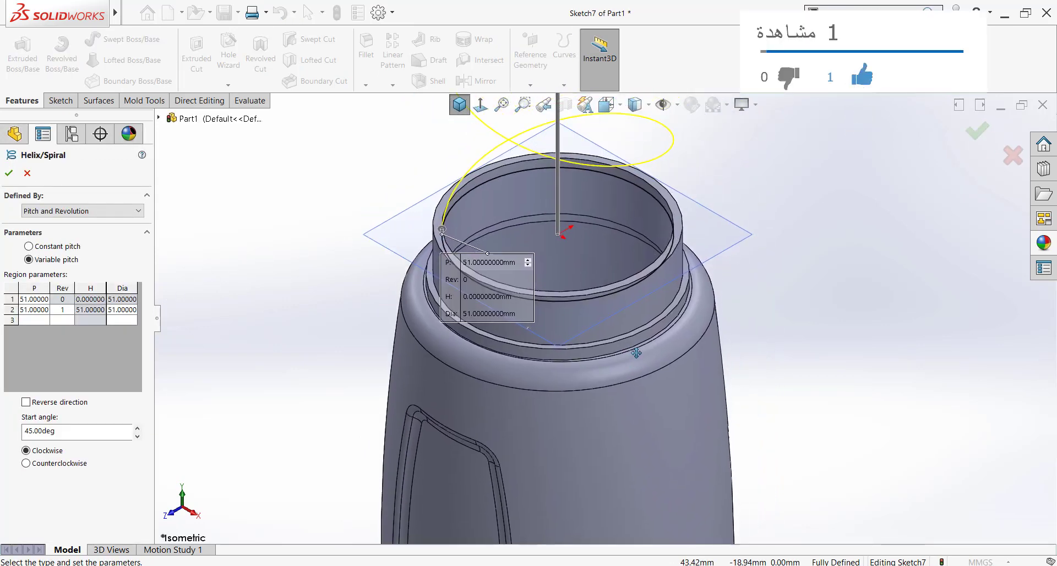
middle_click_drag(635, 353, 637, 437, "ctrl")
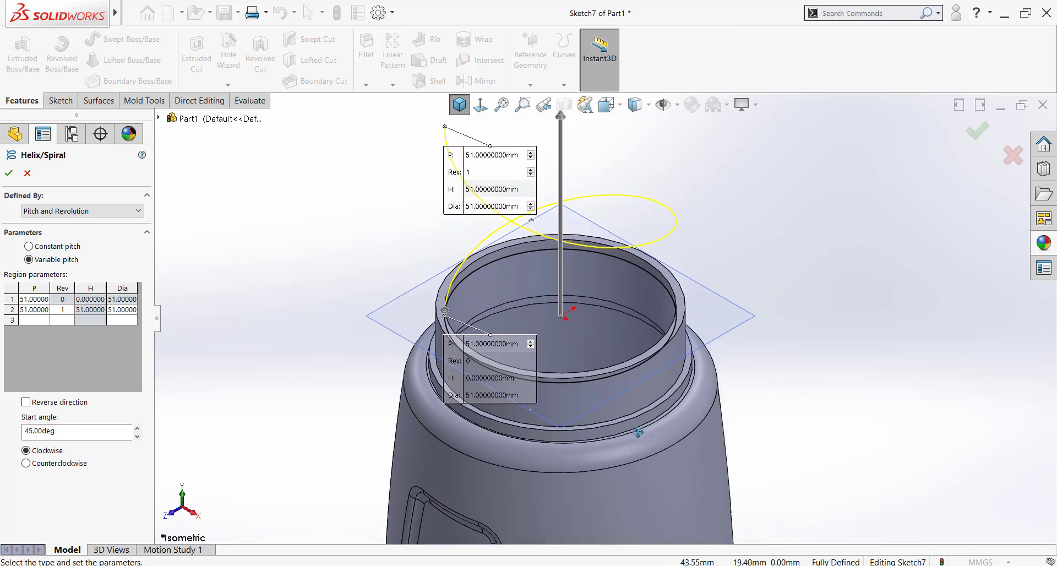
double_click(39, 313)
double_click(43, 300)
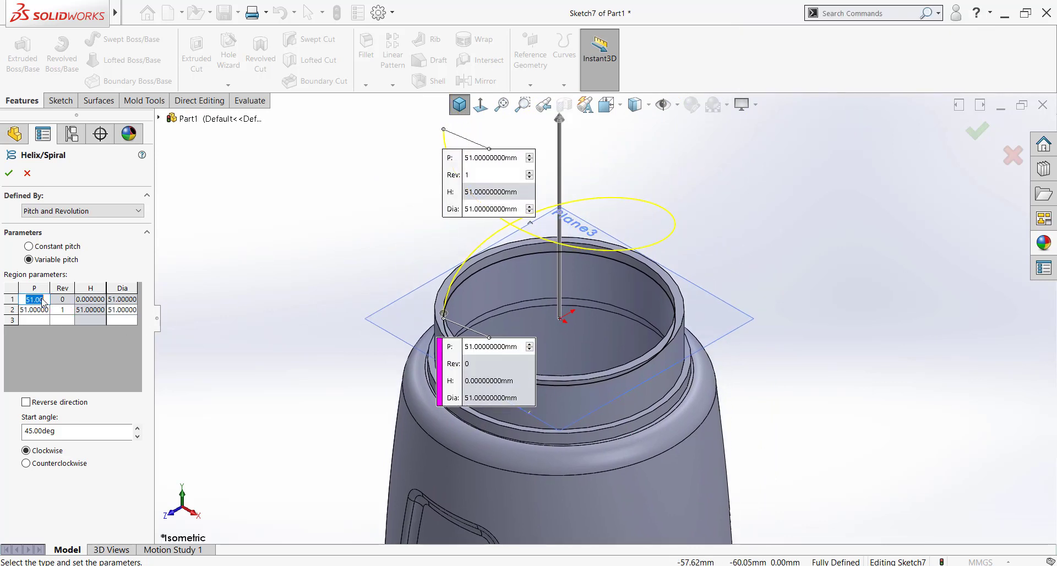
type("9")
key("Return")
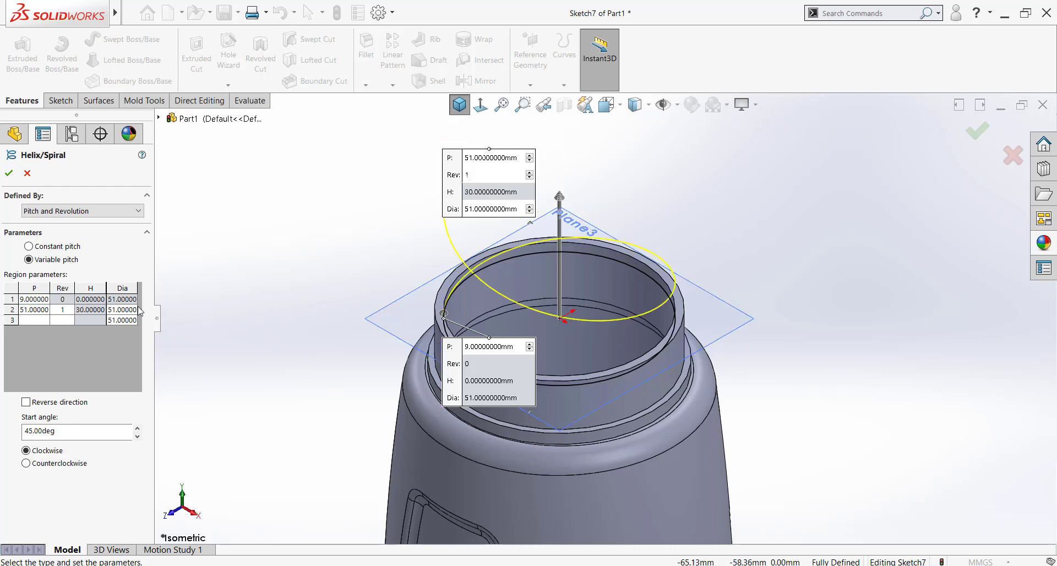
double_click(38, 311)
key("Tab")
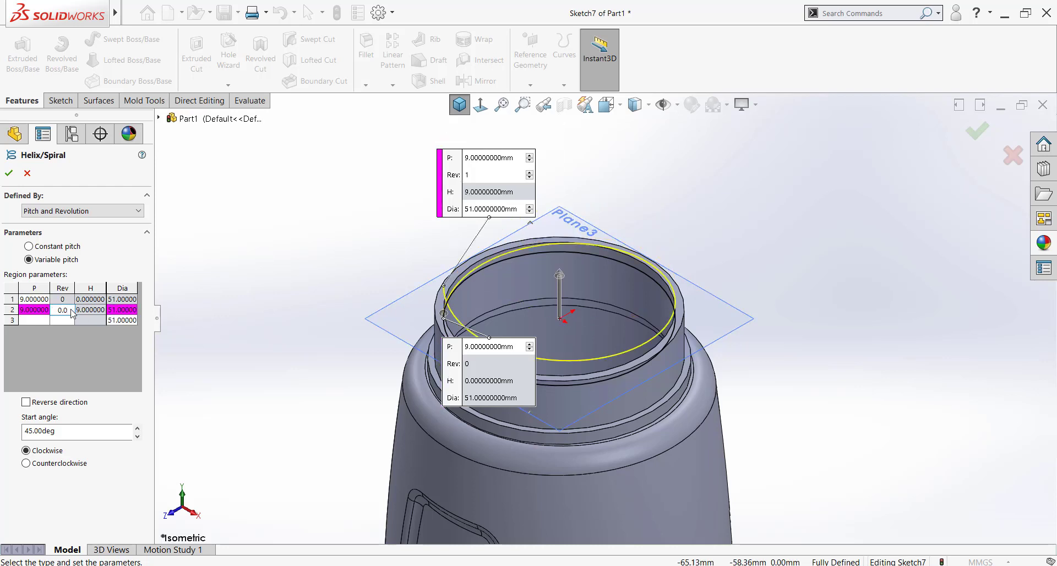
left_click(118, 312)
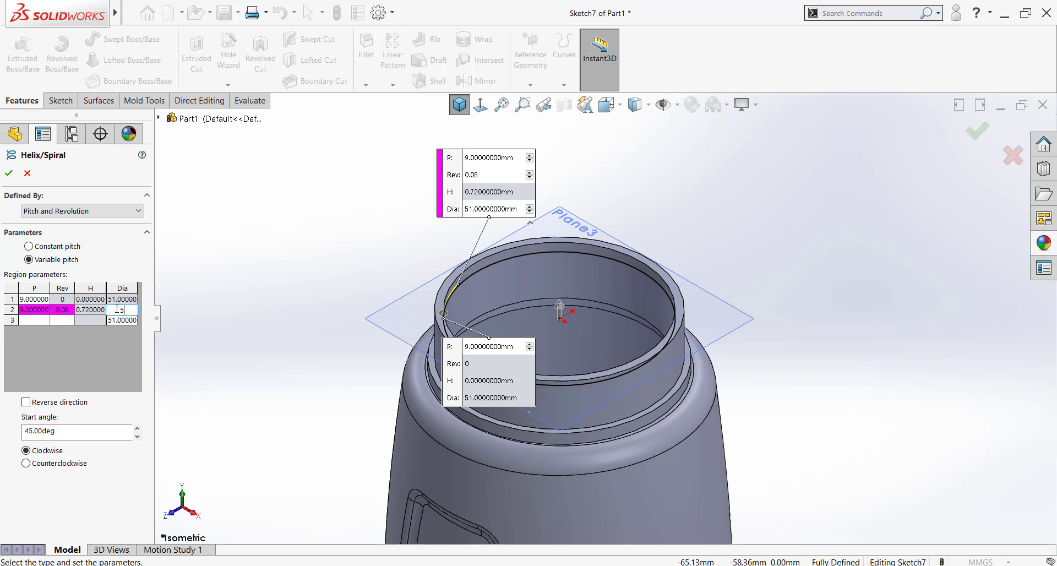
type("5")
Step: Fill the remaining helix regions with 55 mm diameters, 1.02 and 1.1 revolutions, 9 mm pitch
double_click(44, 319)
type("1.02")
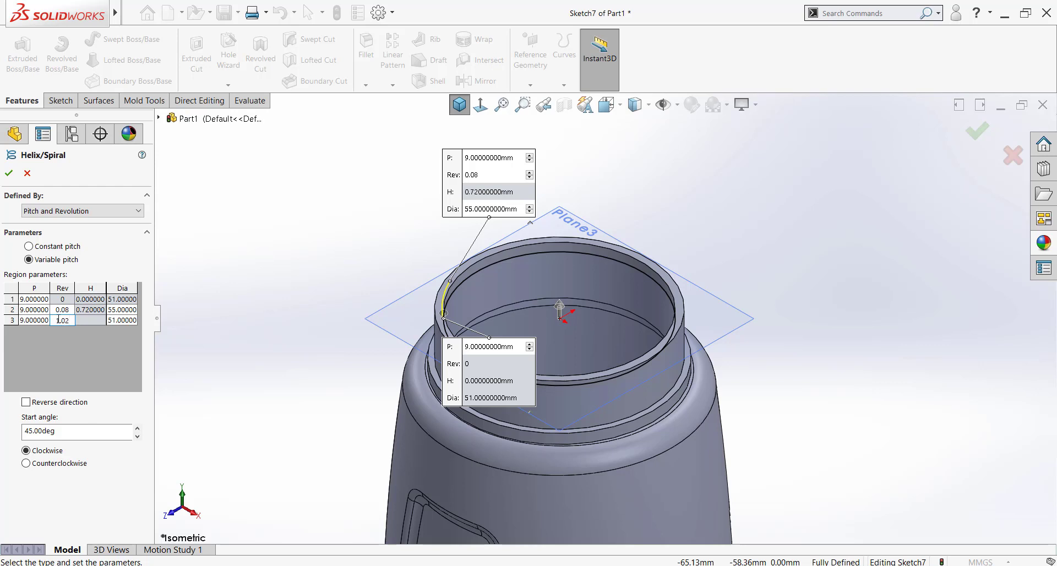
key("Return")
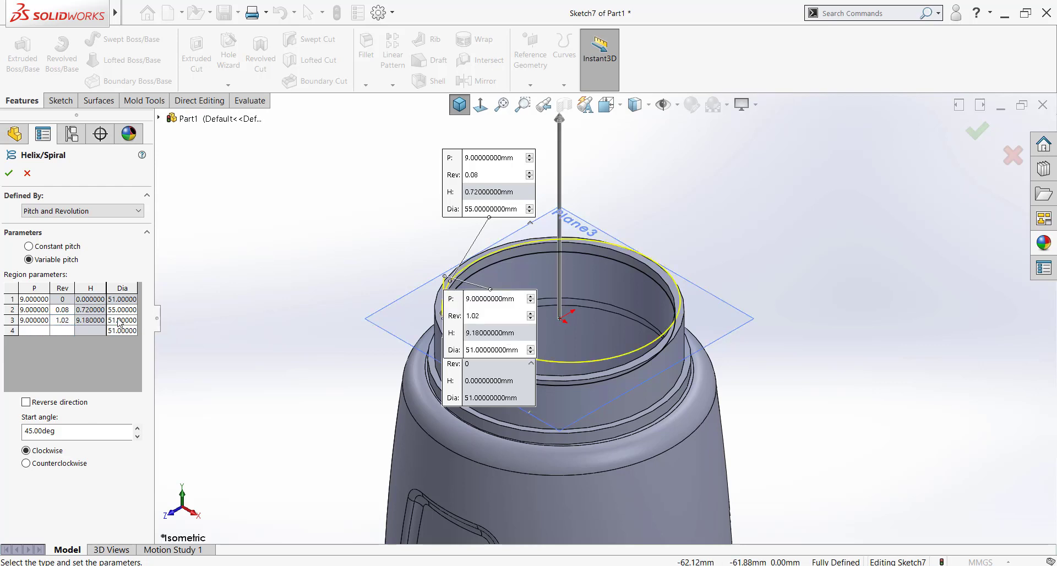
double_click(121, 322)
type("55")
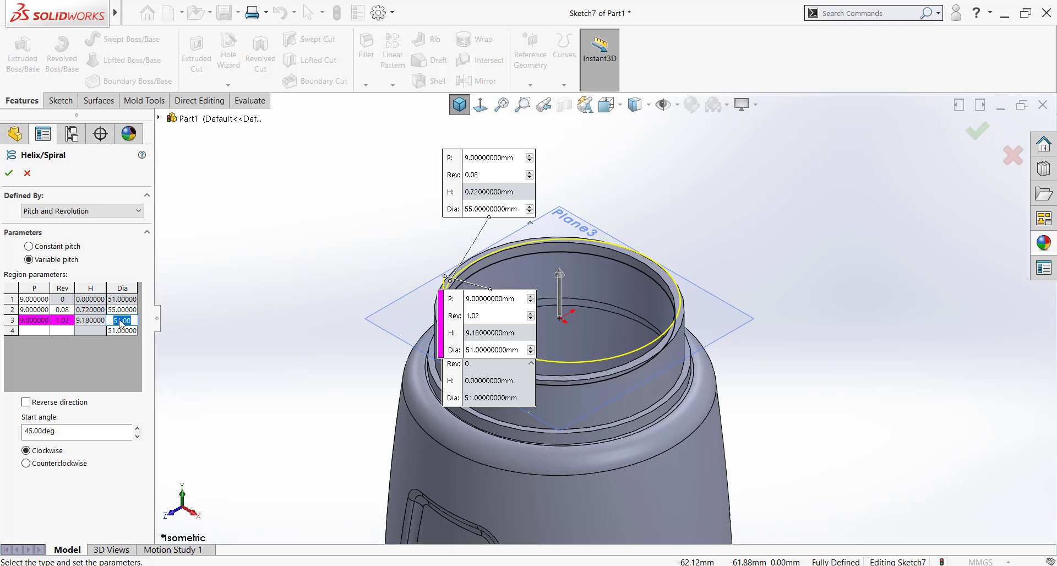
double_click(34, 331)
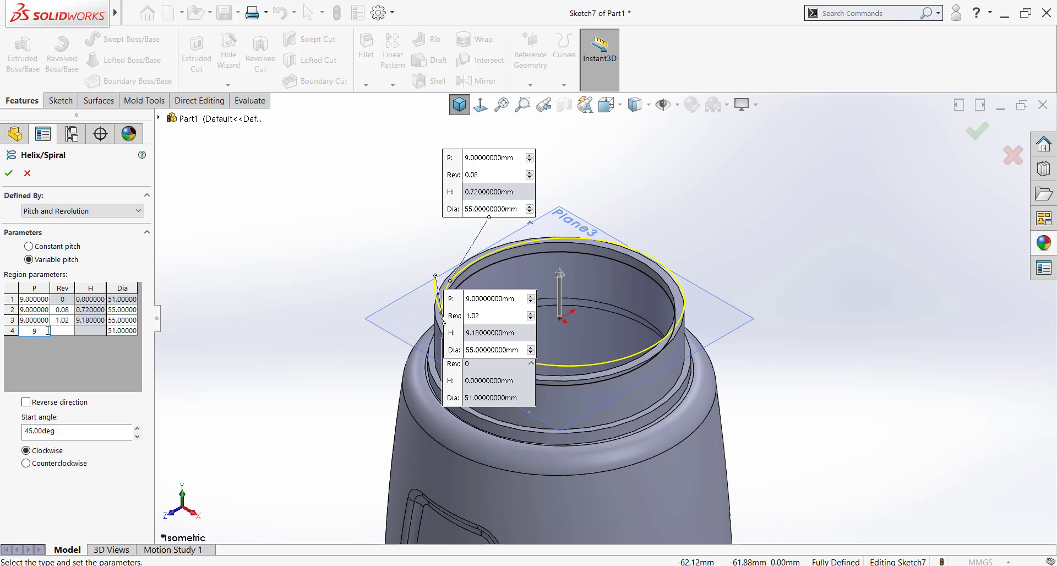
double_click(59, 332)
type("1.1")
double_click(117, 333)
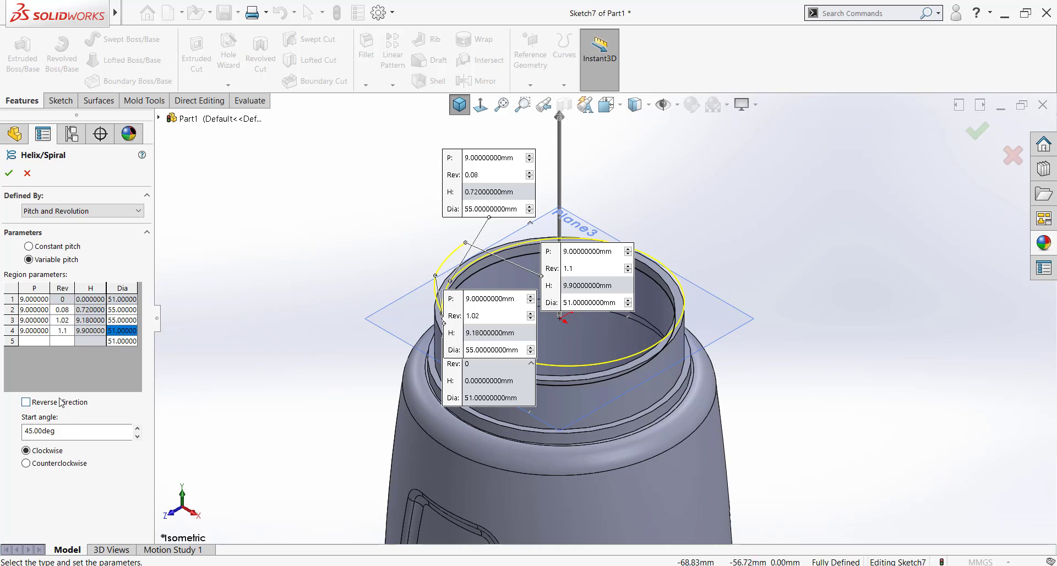
Step: Reverse the helix direction, set an 18° start angle, and accept Helix/Spiral1
left_click(26, 402)
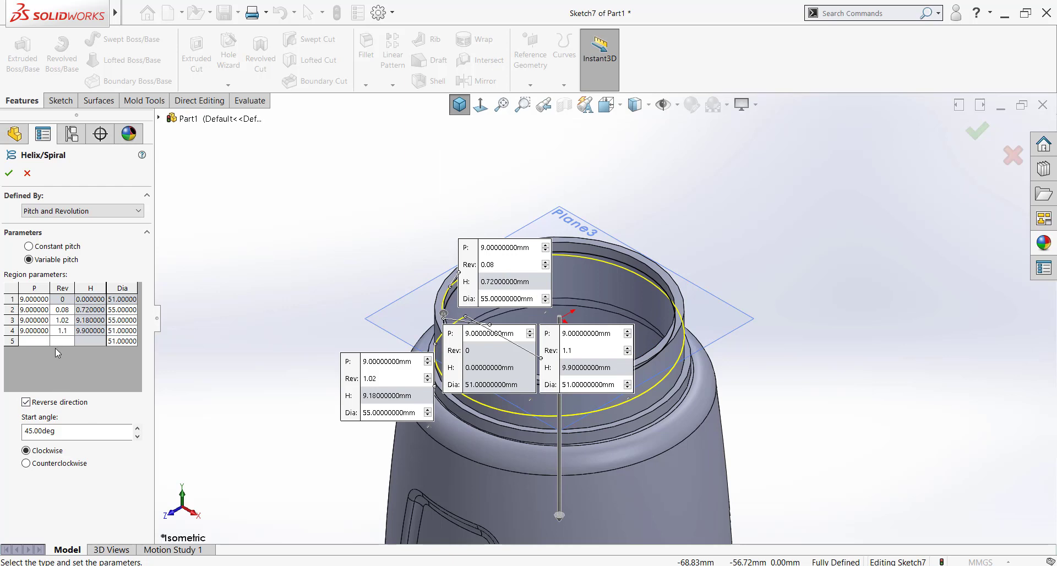
left_click_drag(61, 431, 2, 430)
type("18")
key("Return")
middle_click_drag(220, 373, 307, 369)
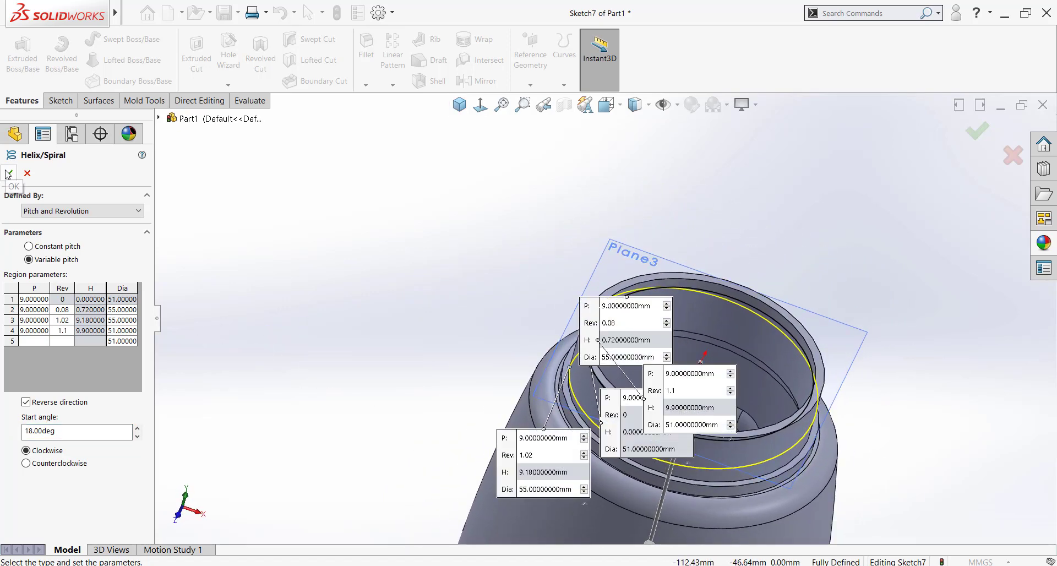
left_click(44, 211)
left_click(47, 221)
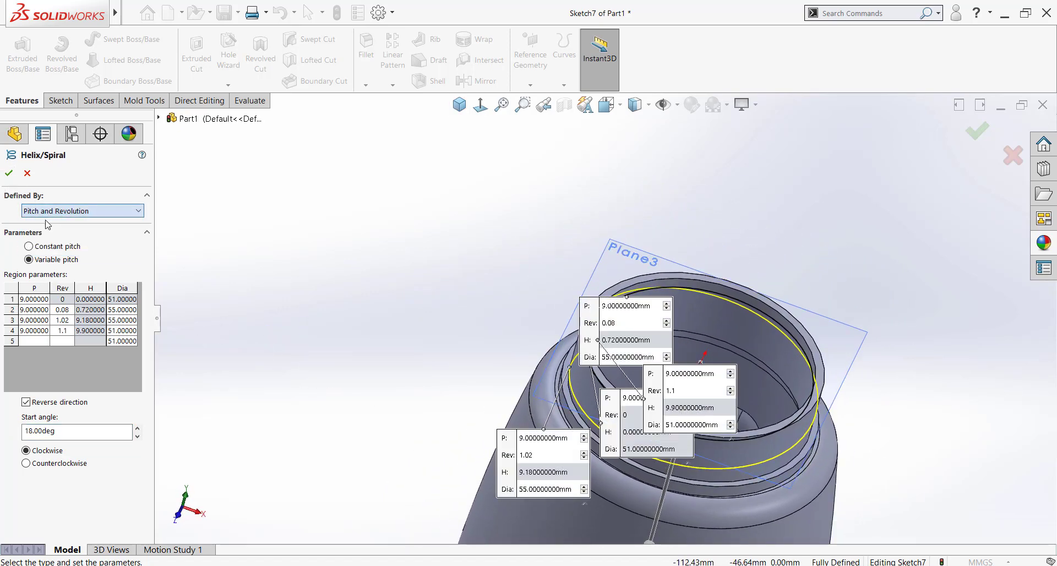
left_click(9, 173)
mouse_move(605, 325)
middle_mouse_down()
mouse_move(639, 304)
mouse_move(576, 291)
middle_mouse_up()
Step: Hide Plane3 and return to the isometric view
left_click(456, 377)
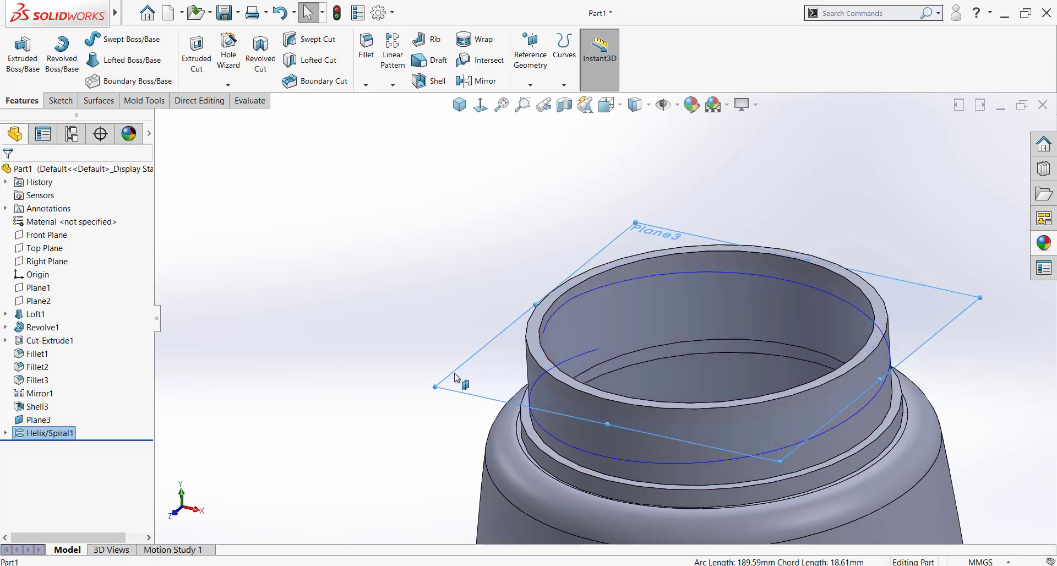
right_click(456, 378)
left_click(491, 362)
middle_click_drag(431, 311, 447, 107)
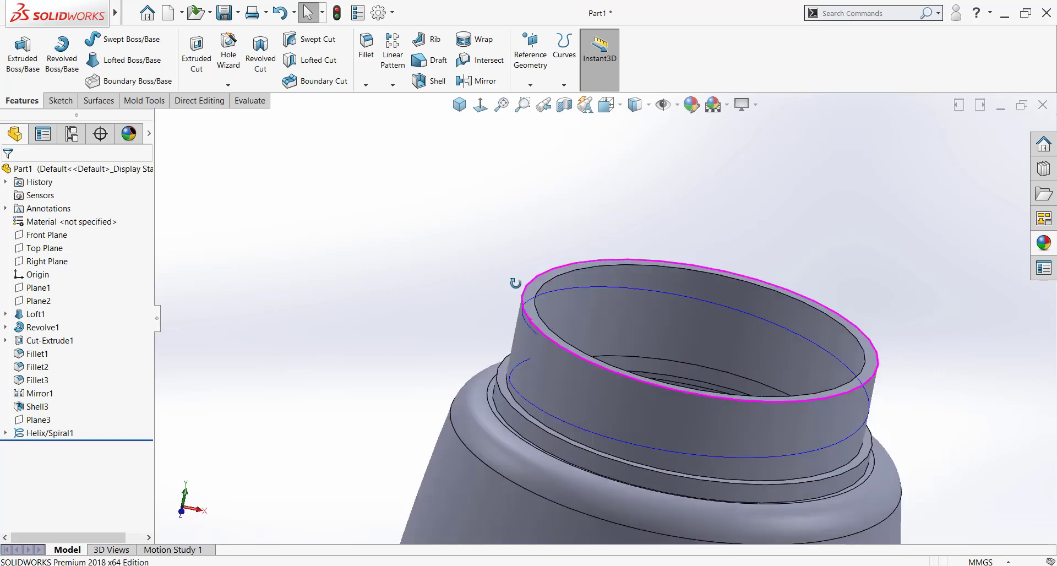
left_click(458, 105)
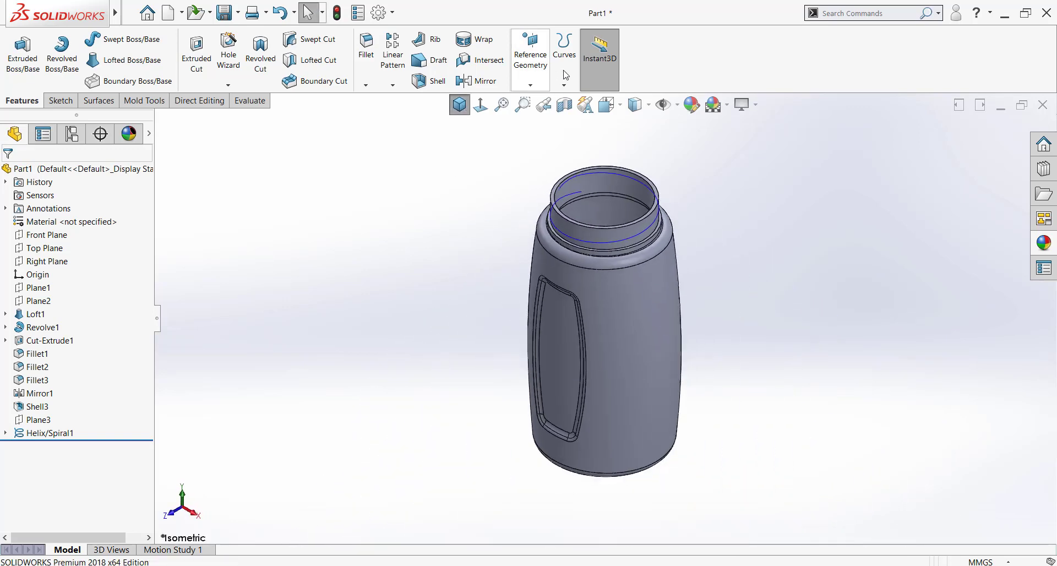
Step: Add reference axis Axis1 through the neck's cylindrical face
left_click(545, 80)
left_click(548, 126)
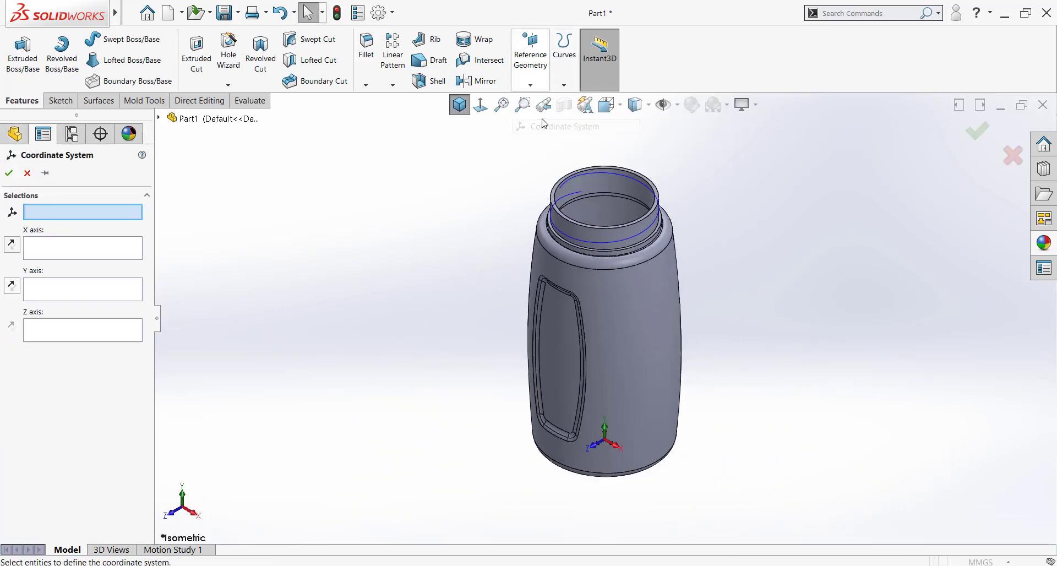
left_click(27, 173)
left_click(530, 84)
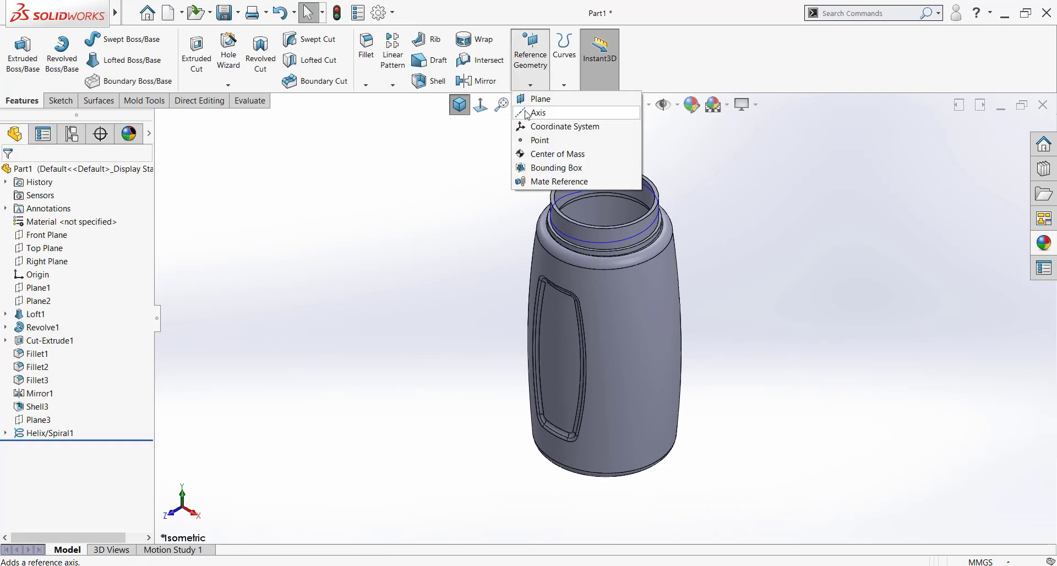
left_click(537, 111)
left_click(582, 186)
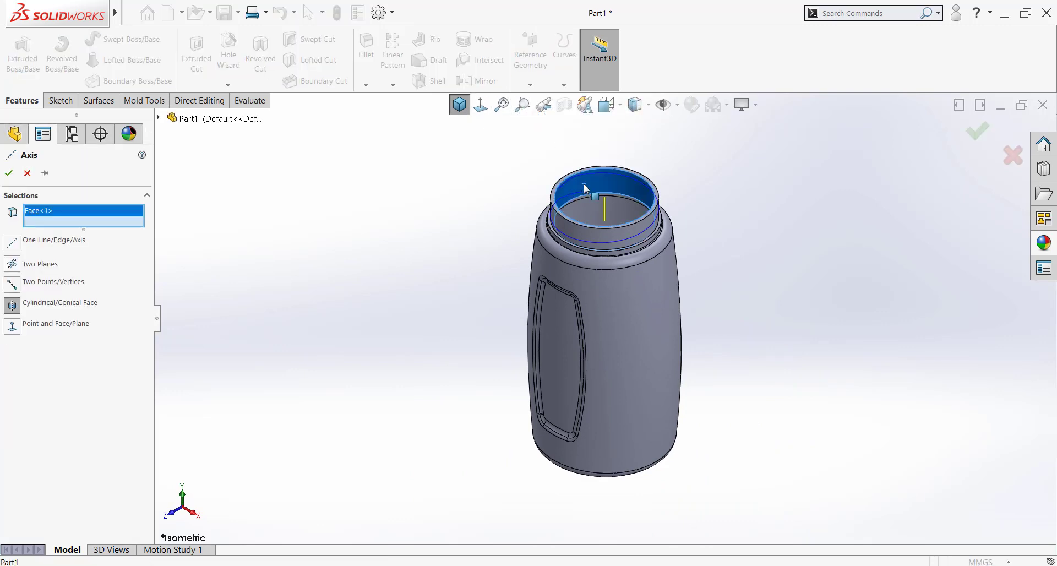
key("Return")
left_click(530, 84)
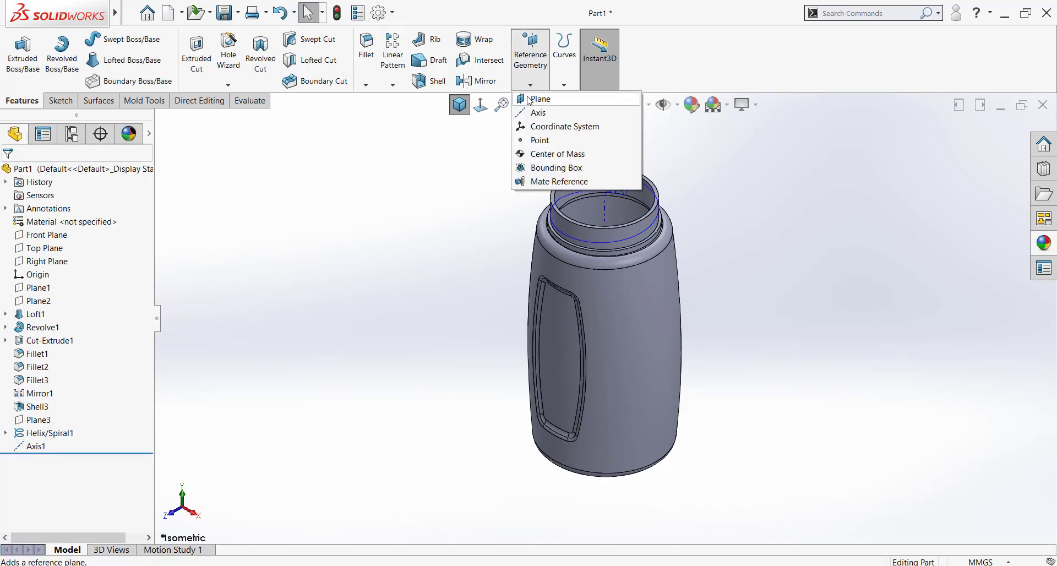
Step: Create Plane4 through Axis1 and the rim point, then start Sketch8 on it
left_click(537, 97)
scroll(610, 177, "down", 3)
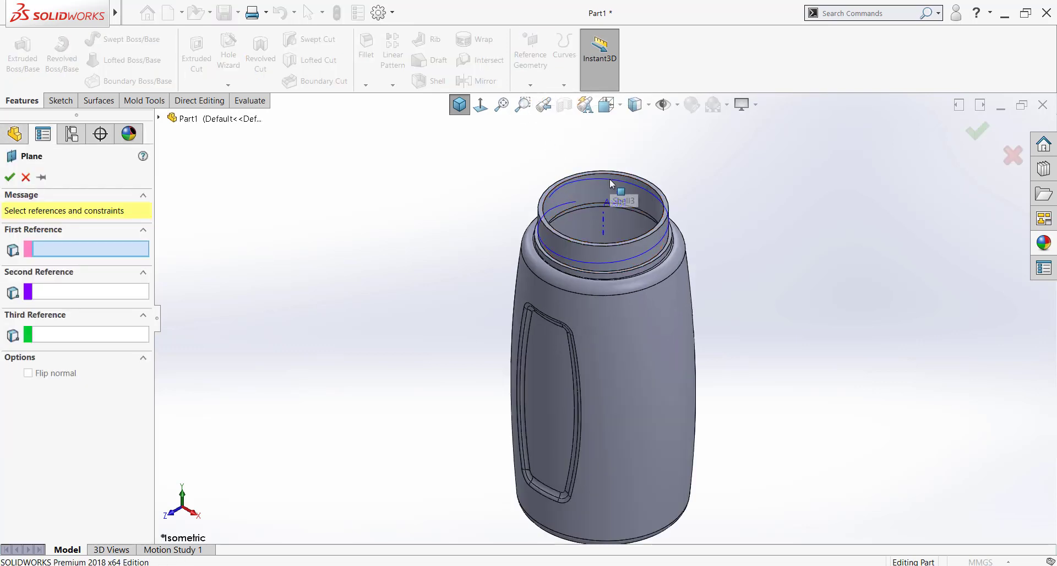
scroll(610, 179, "down", 4)
left_click(600, 250)
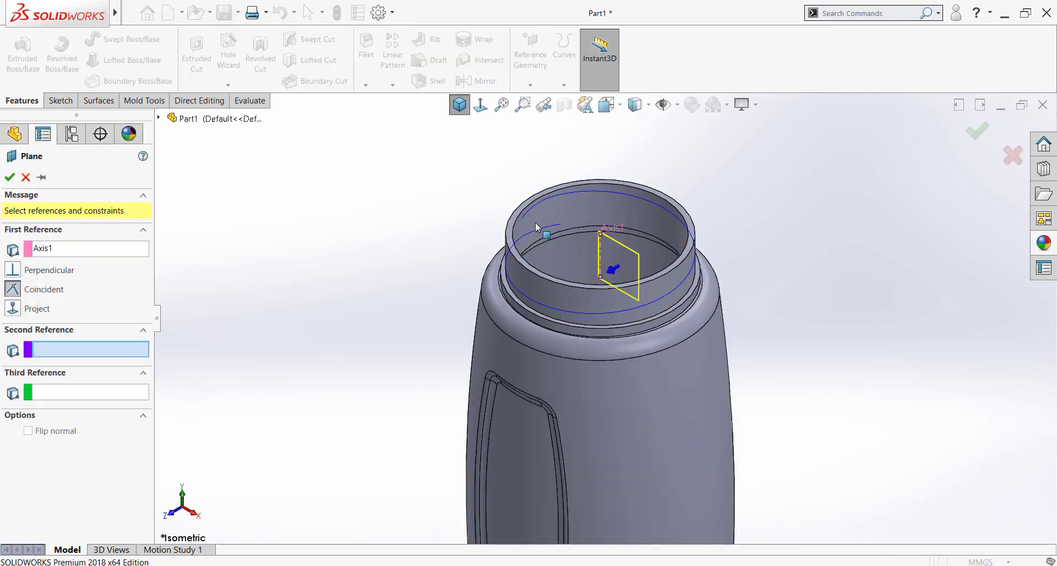
left_click(523, 218)
left_click(8, 178)
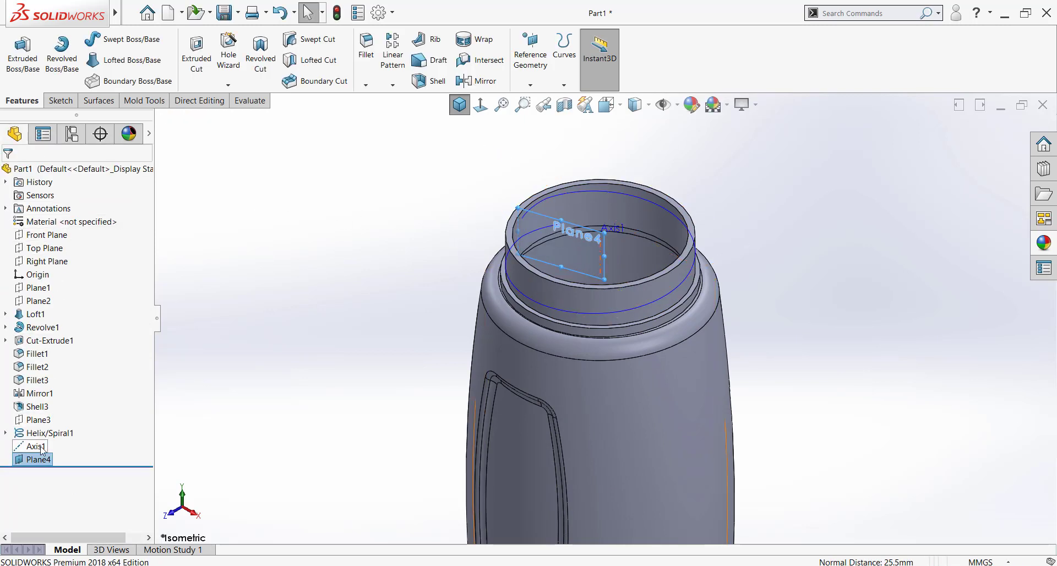
left_click(34, 461)
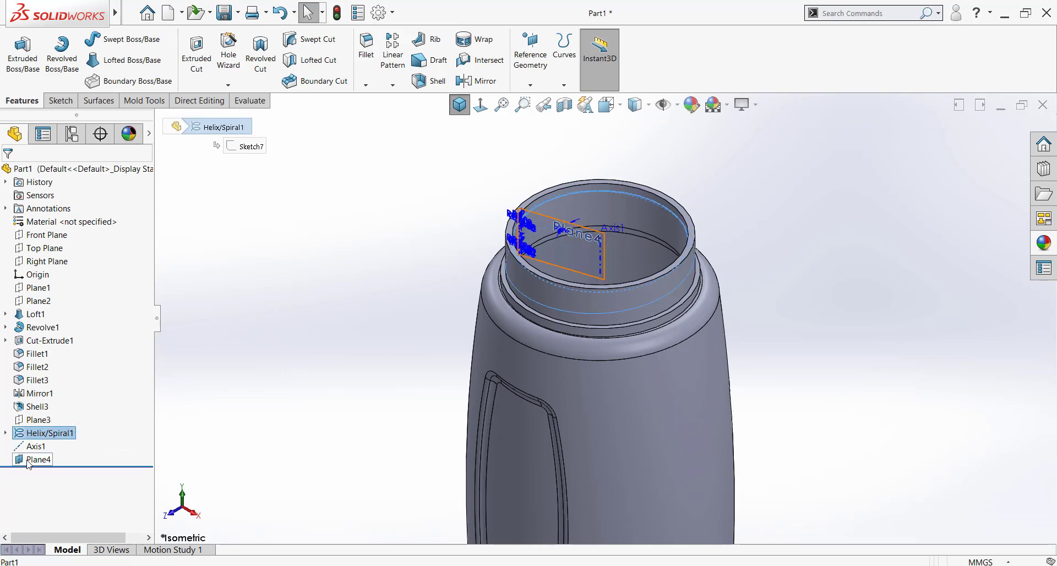
left_click(36, 445)
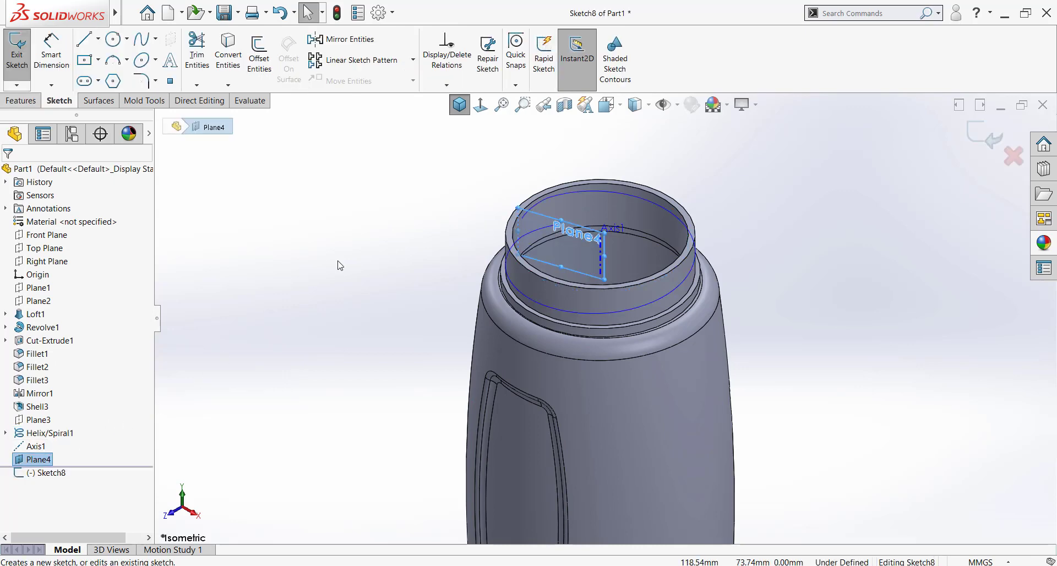
Step: Face Plane4 and draw a closed four-sided thread profile beside the neck
left_click(482, 107)
scroll(556, 192, "down", 3)
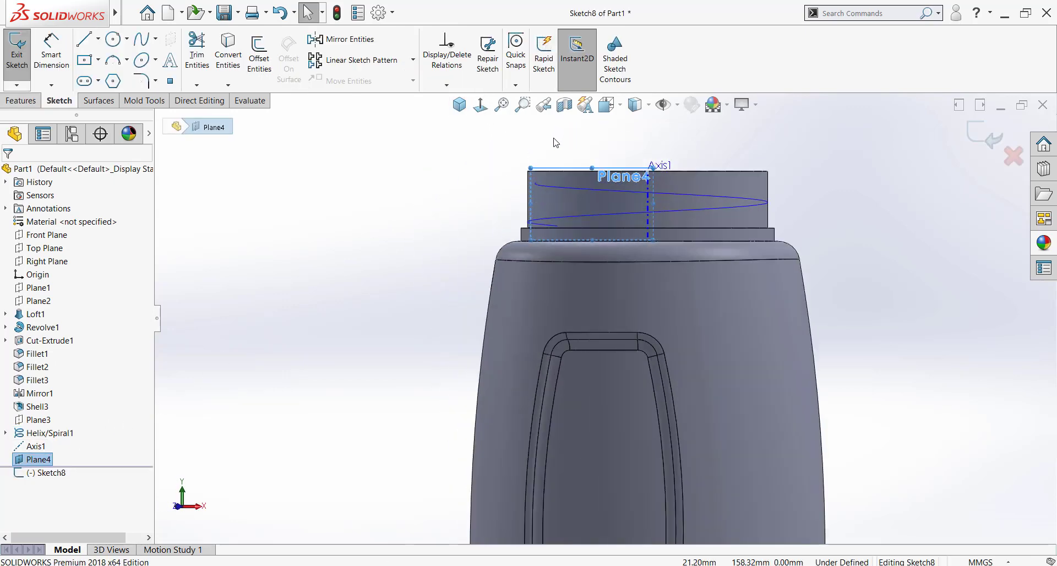
scroll(556, 192, "down", 3)
scroll(557, 193, "down", 2)
scroll(559, 193, "down", 1)
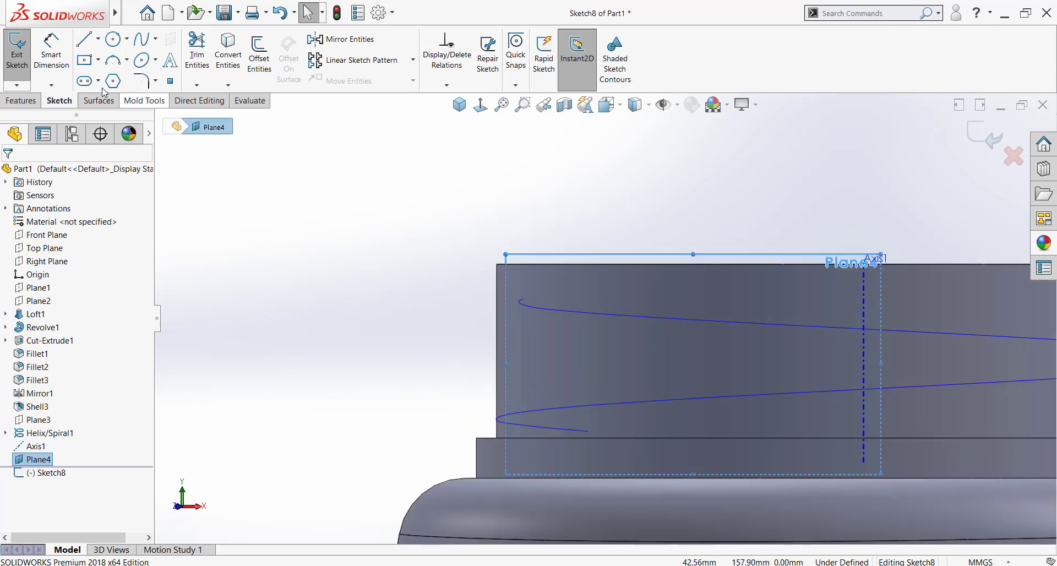
left_click(86, 39)
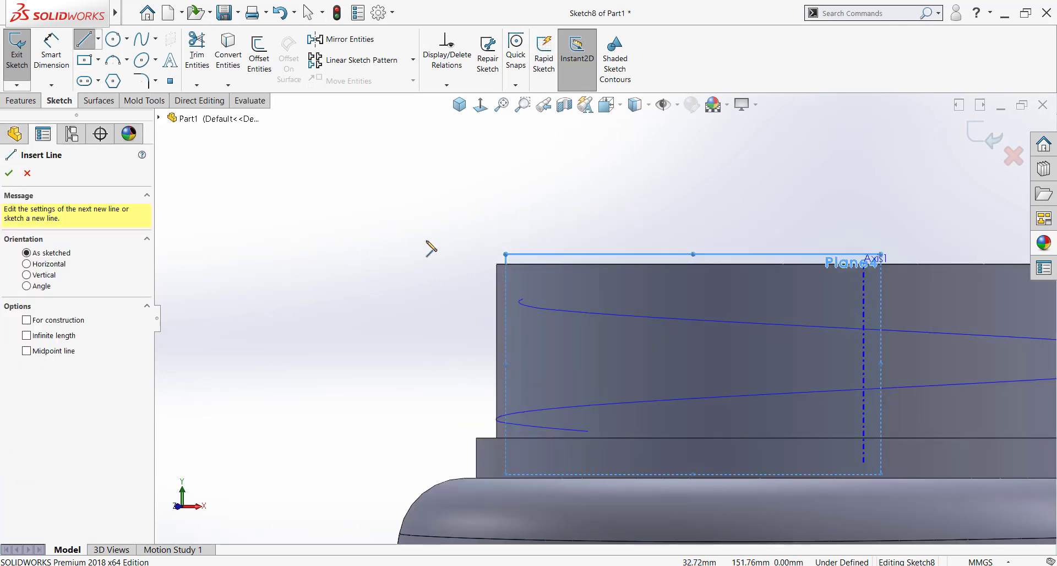
left_click(426, 241)
left_click(426, 310)
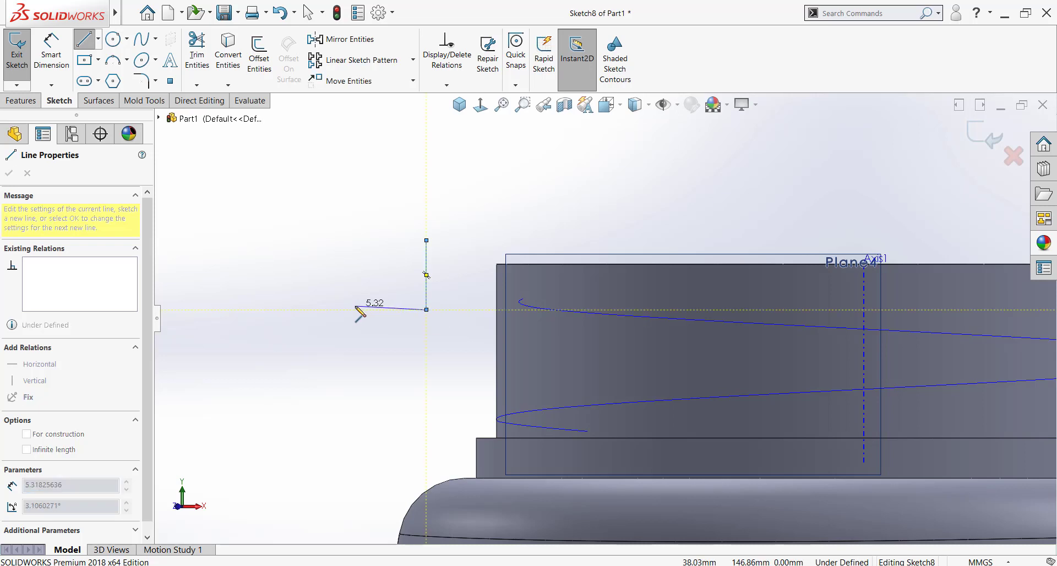
left_click(356, 305)
left_click(356, 267)
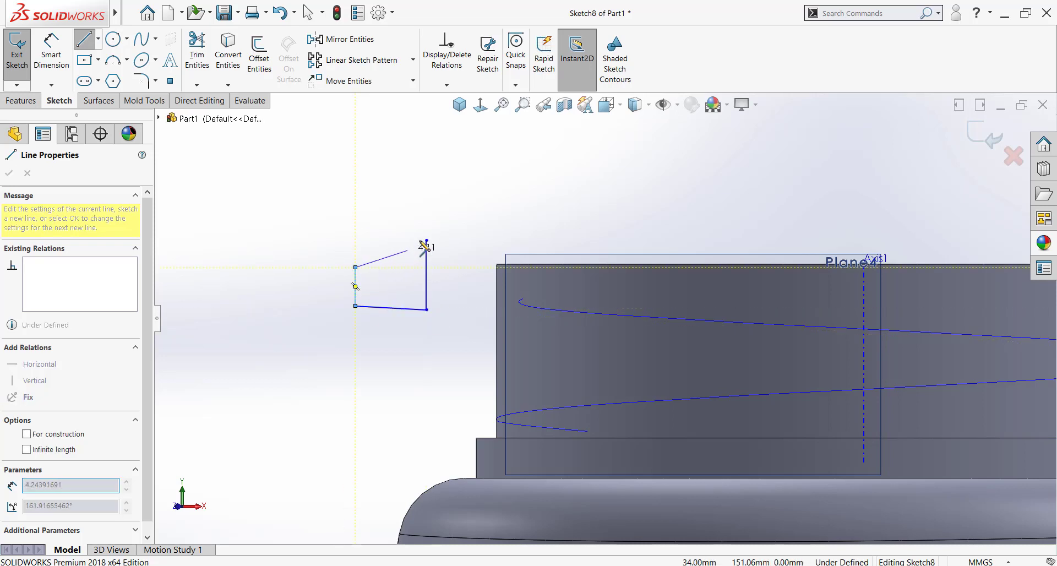
left_click(426, 240)
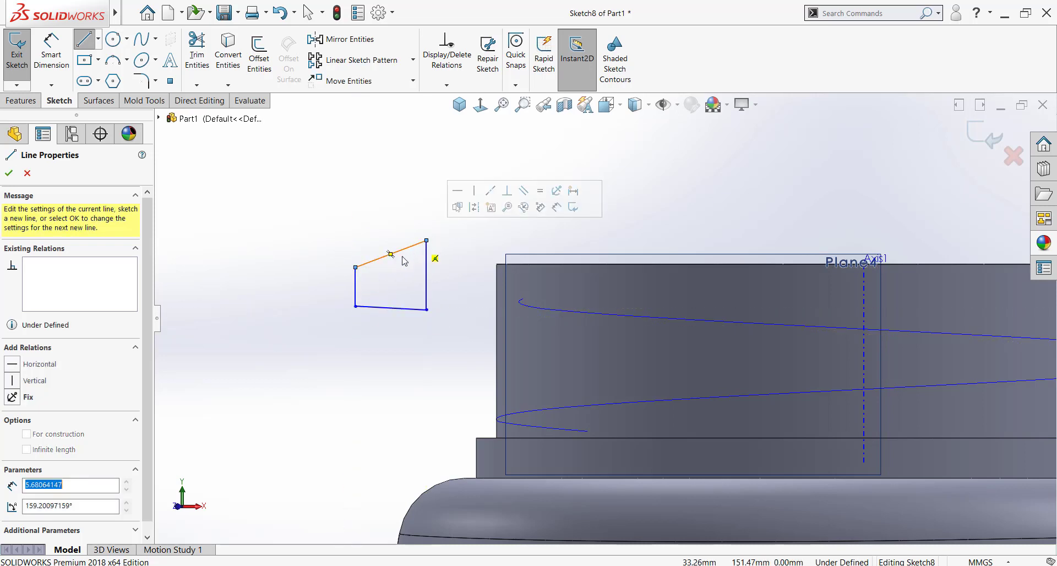
Step: Add a short horizontal line from the profile's bottom corner and make it construction geometry
left_click(426, 309)
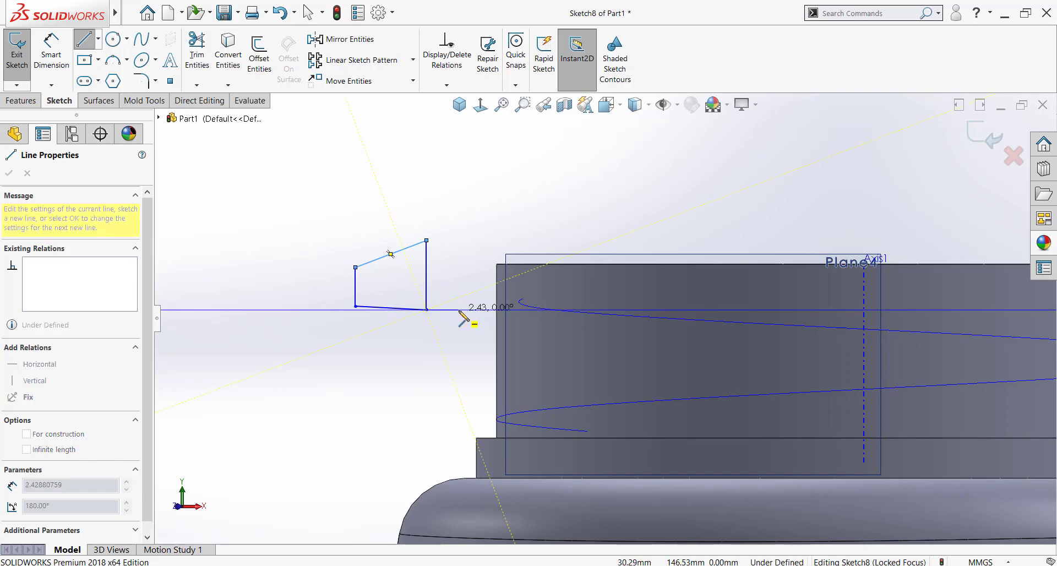
left_click(465, 310)
key("Escape")
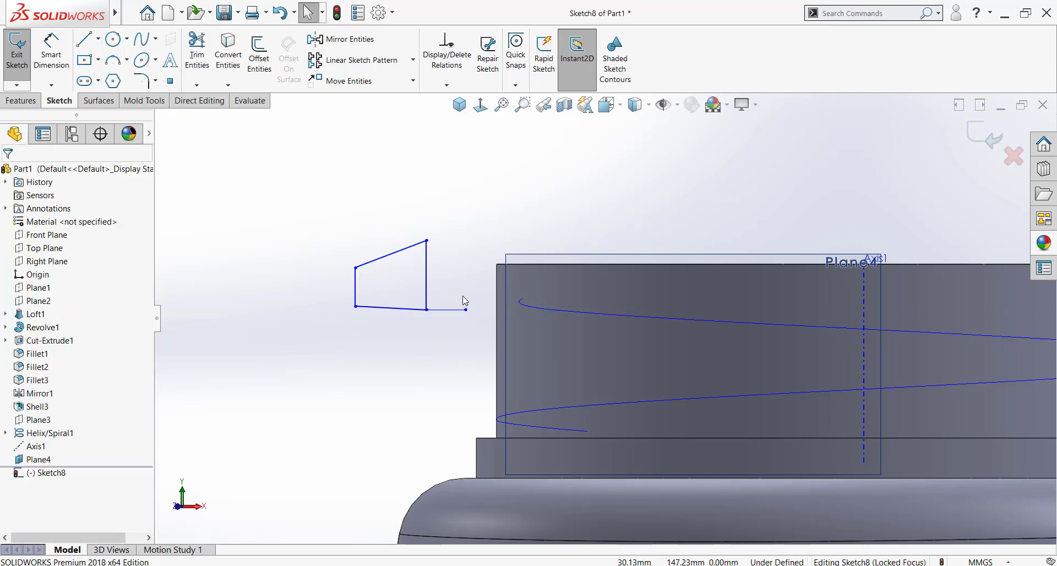
left_click(457, 322)
left_click(484, 289)
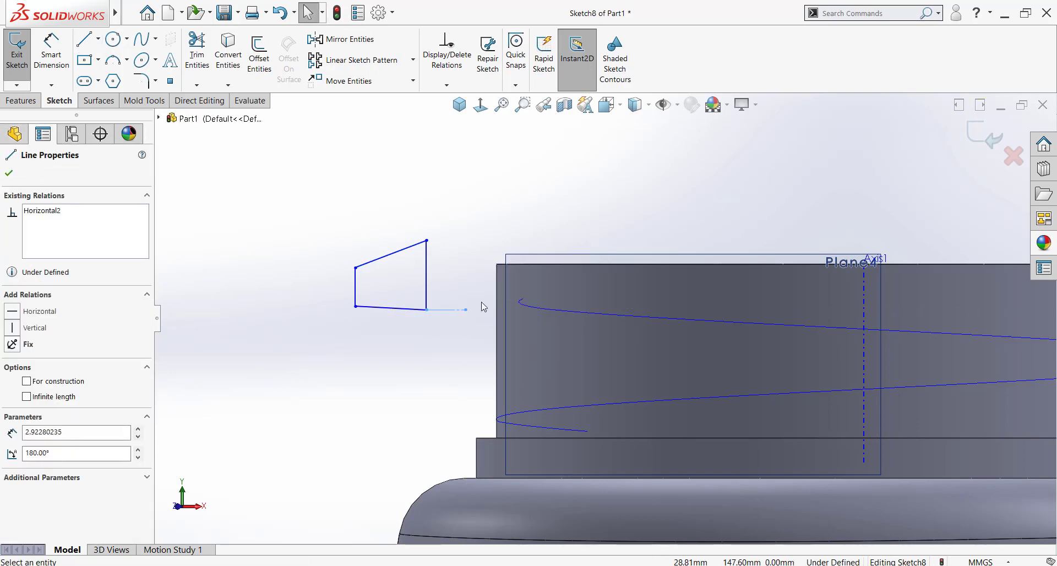
left_click(413, 371)
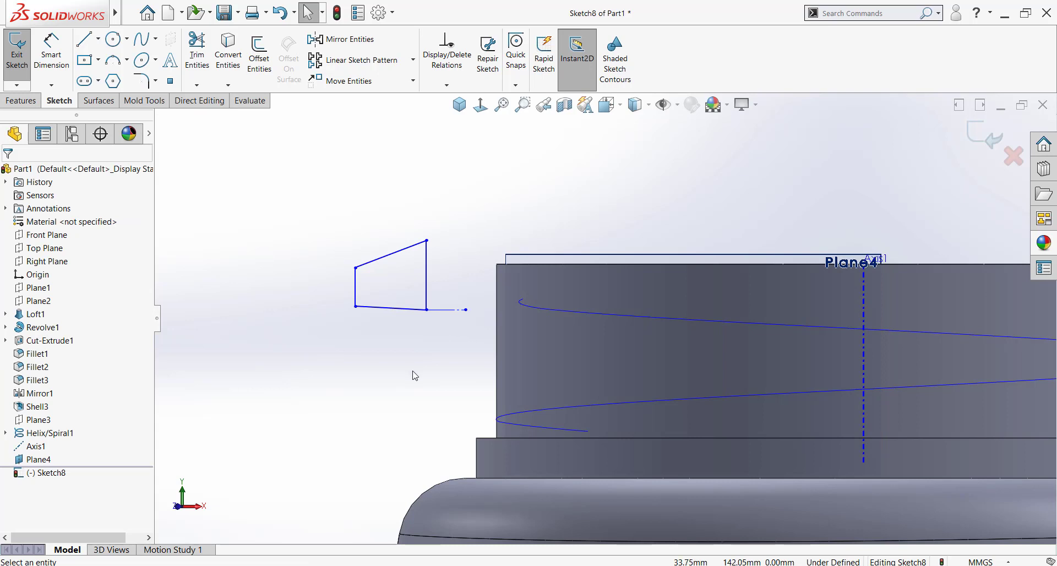
Step: Dimension the profile with a 1.5 mm width and a 0.7 mm left-edge height
left_click(51, 50)
left_click(355, 292)
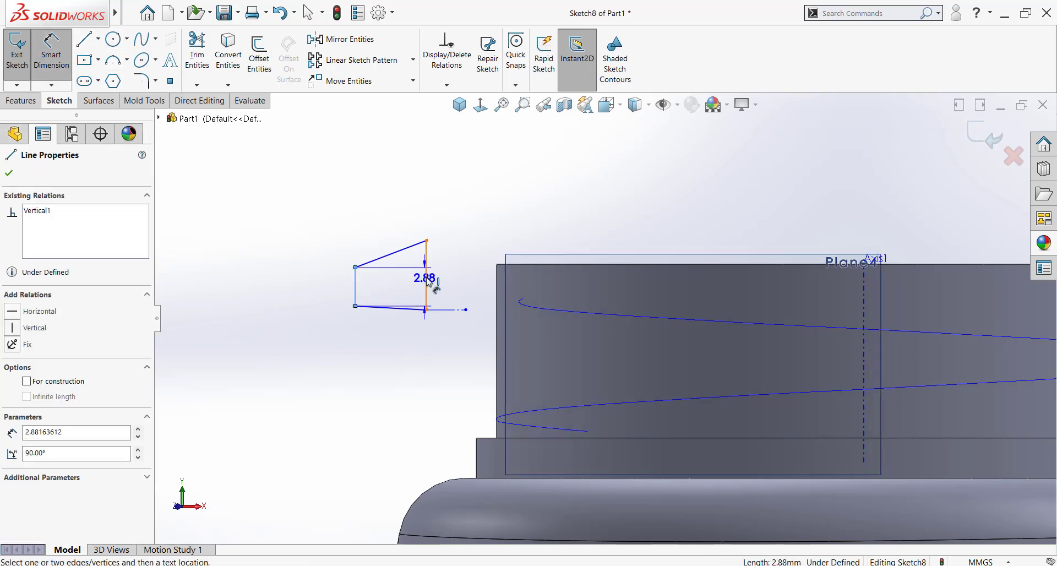
left_click(427, 278)
left_click(400, 214)
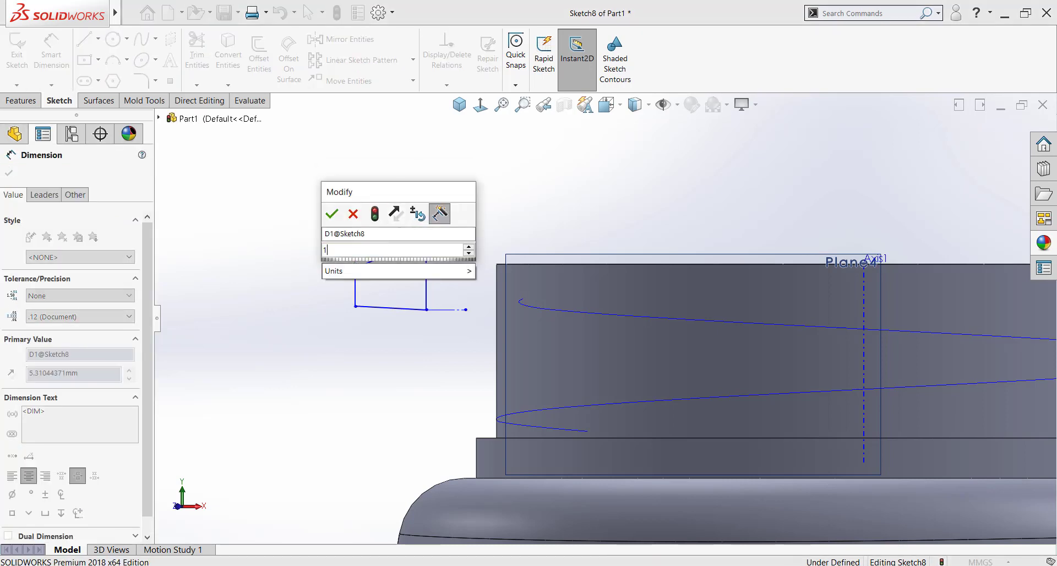
type("1.5")
key("Return")
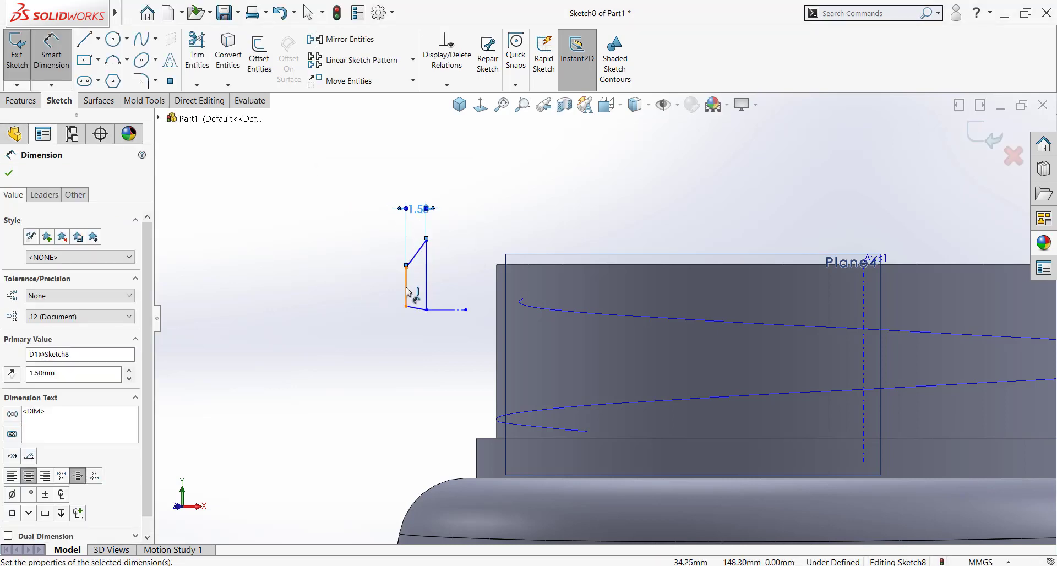
left_click(407, 292)
left_click(366, 291)
type("0.")
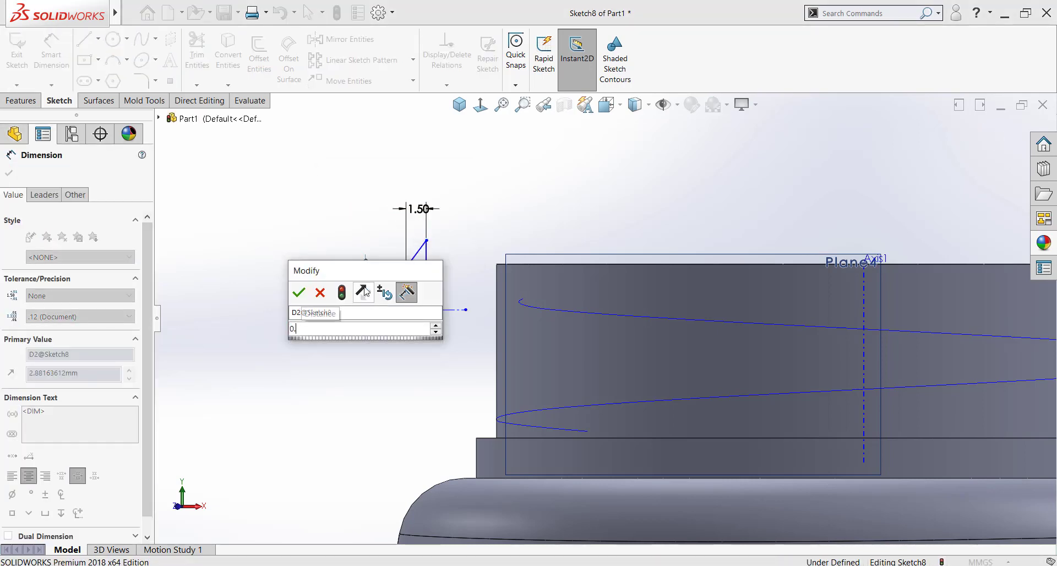
type("7")
key("Return")
Step: Add a 3° angle on the bottom edge and a 30° angle on the top edge
scroll(366, 300, "down", 2)
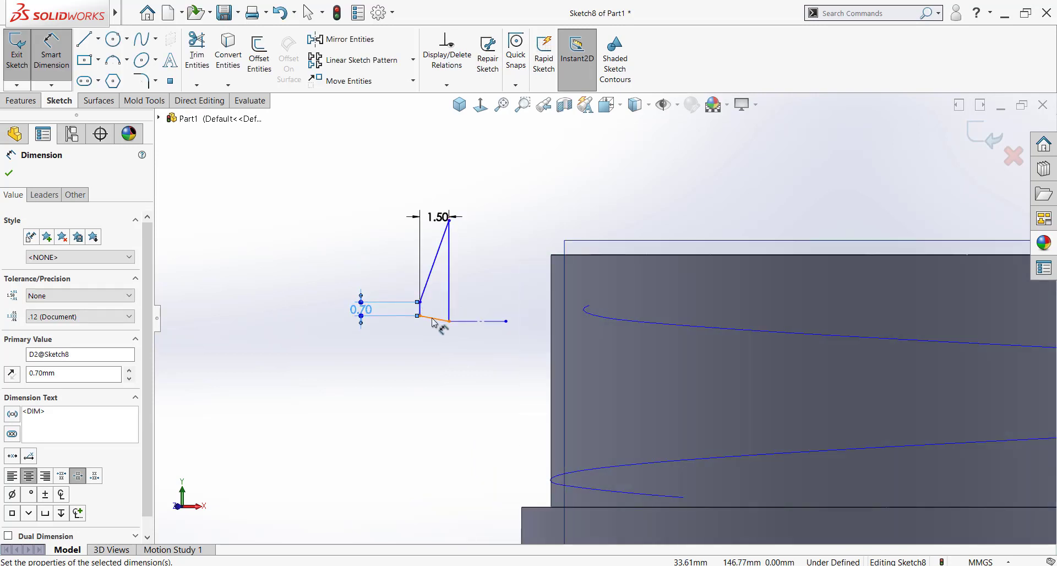
left_click(435, 322)
left_click(468, 321)
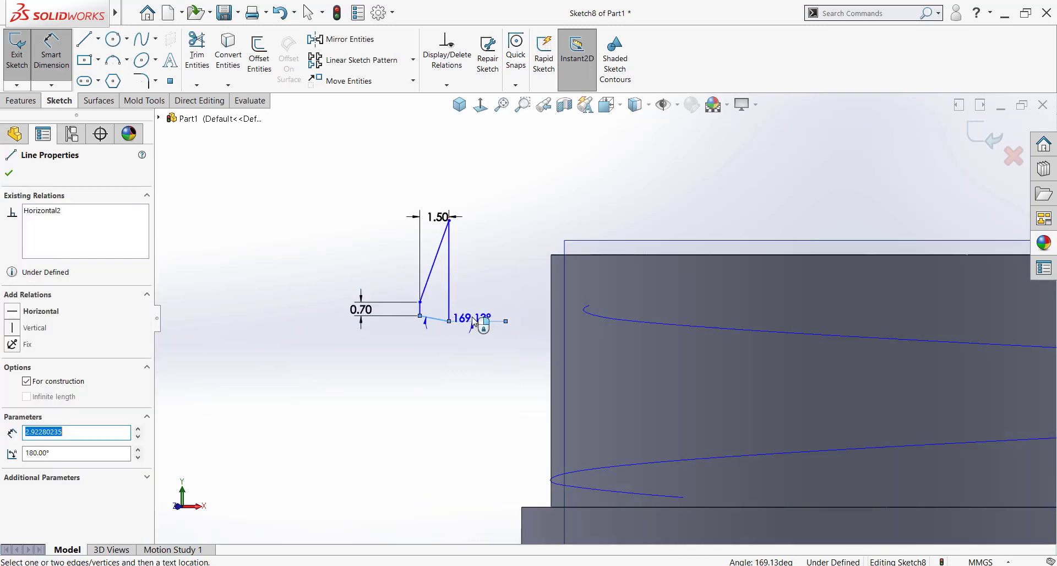
left_click(328, 310)
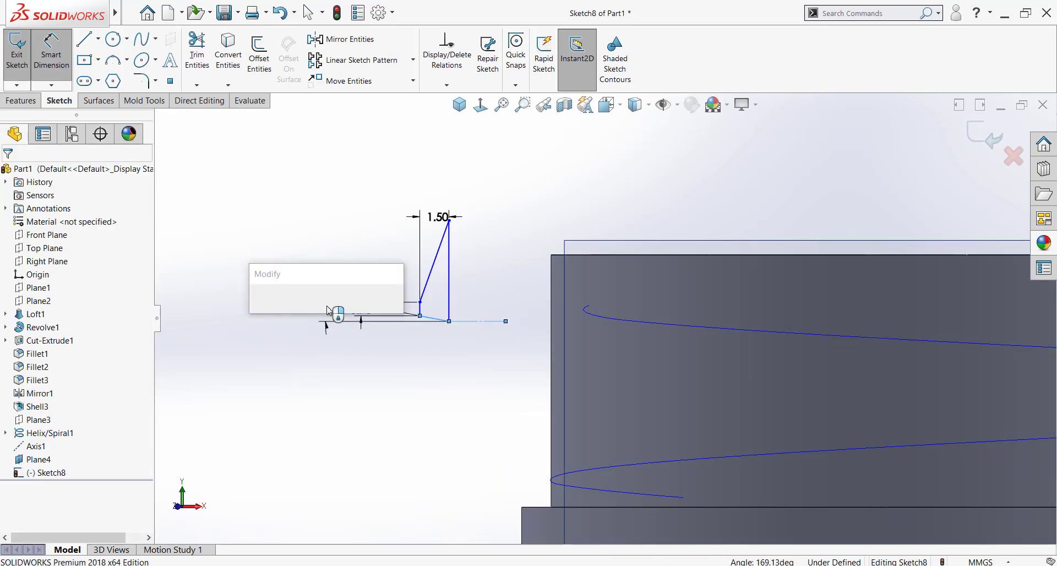
type("3")
key("Return")
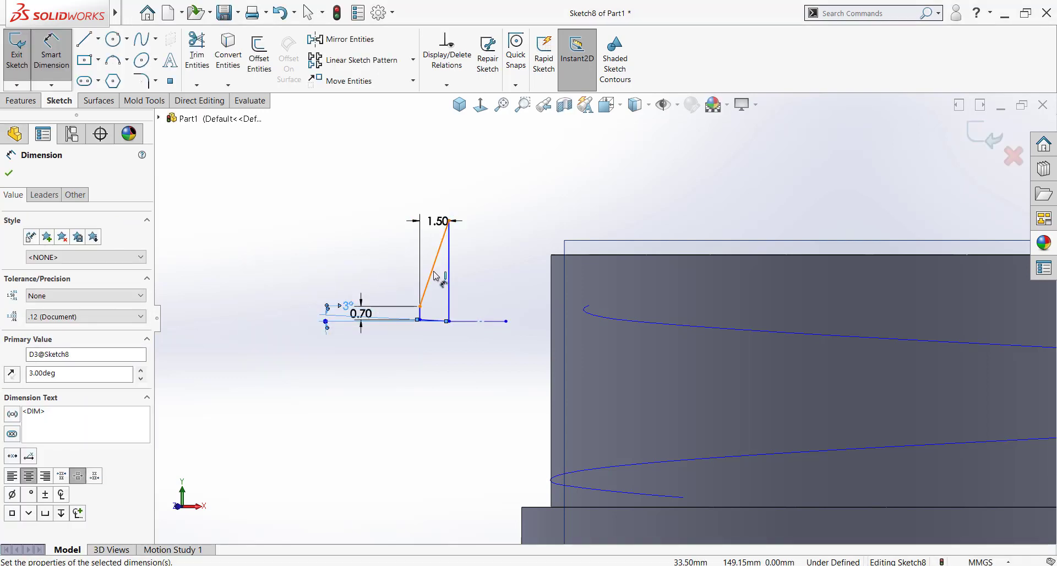
left_click(437, 275)
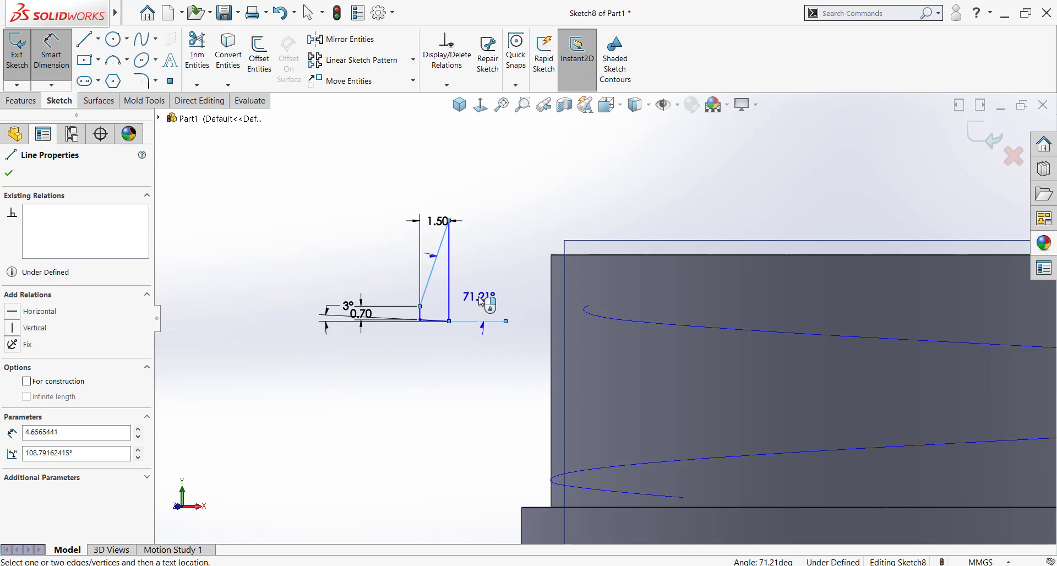
left_click(481, 300)
type("30")
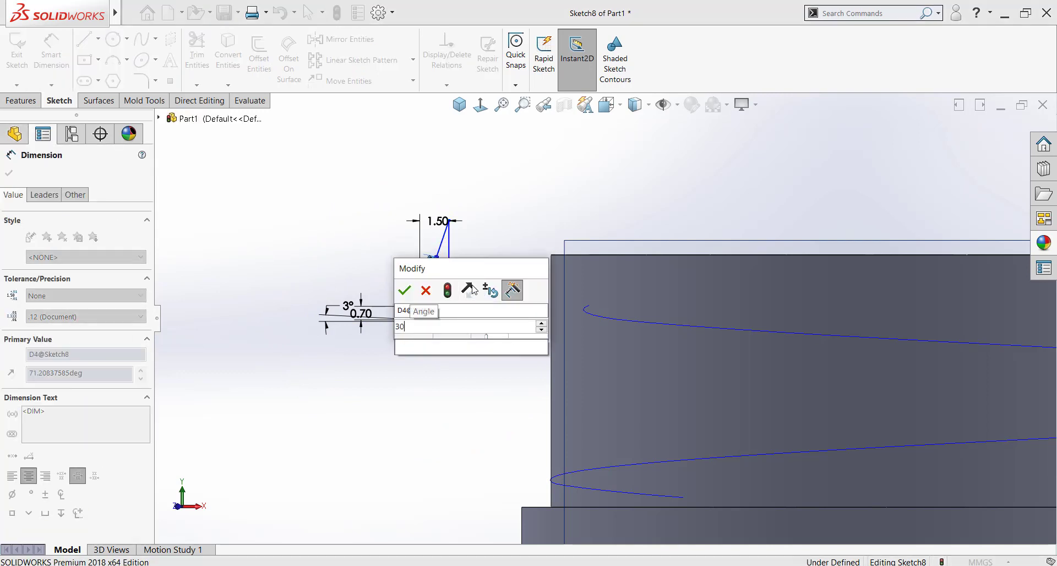
key("Return")
scroll(464, 262, "down", 1)
scroll(464, 262, "down", 1)
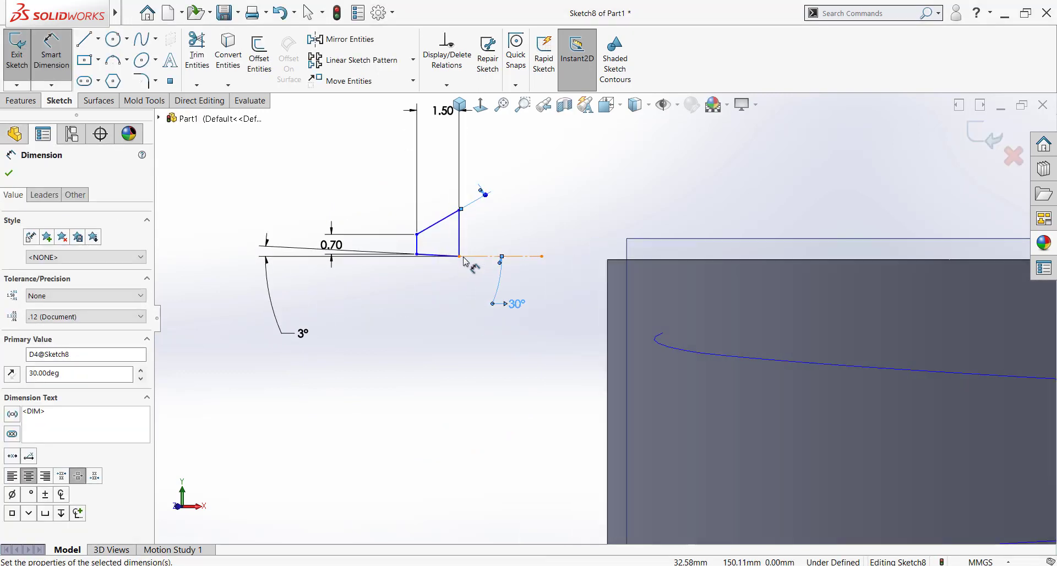
key("Escape")
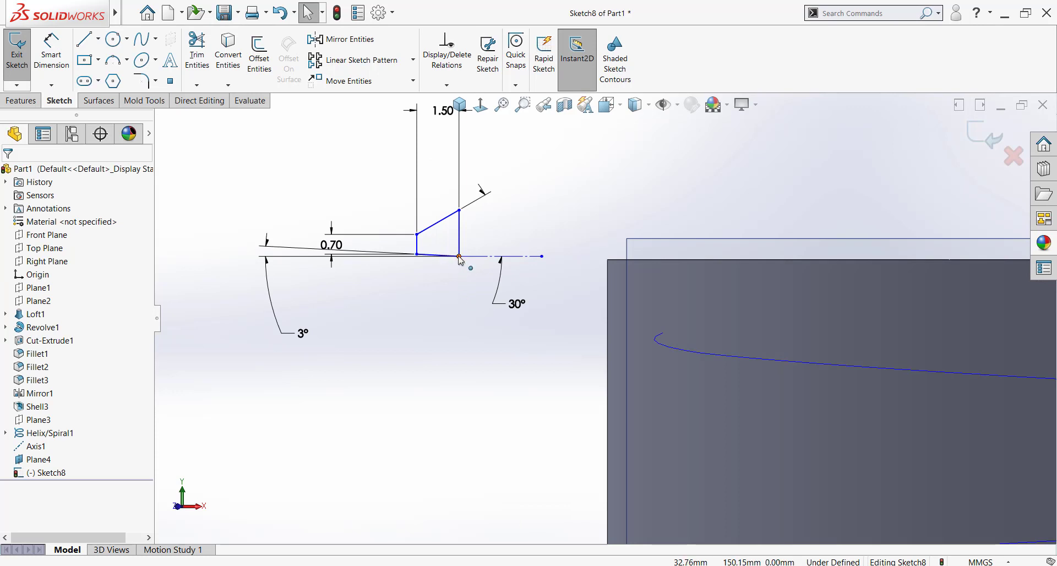
Step: Pierce the profile corner onto Helix/Spiral1 so the sketch is fully defined
left_click_drag(460, 258, 481, 277)
left_click_drag(479, 273, 479, 272)
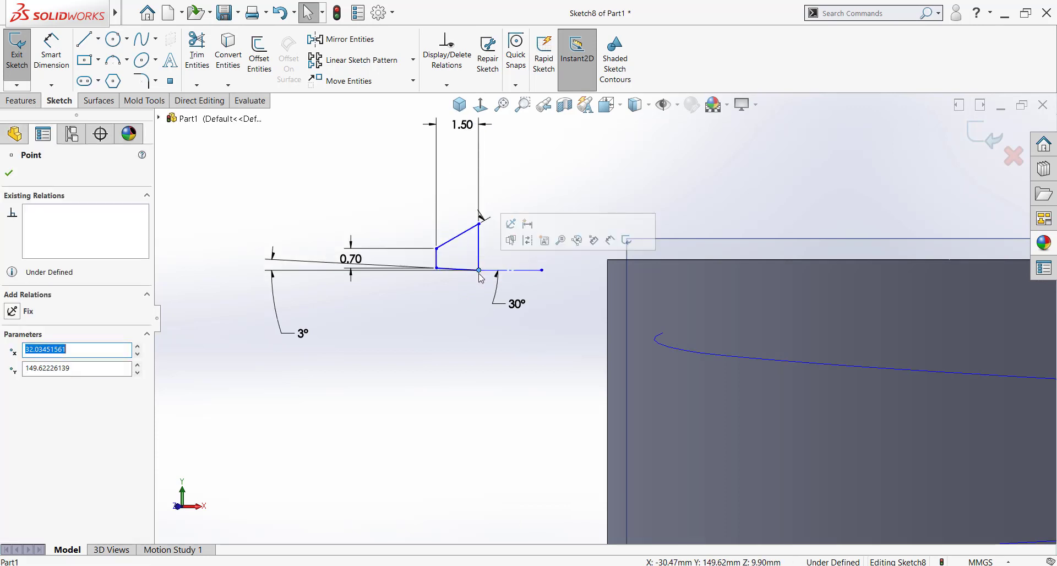
key("Escape")
left_click(656, 338, "ctrl")
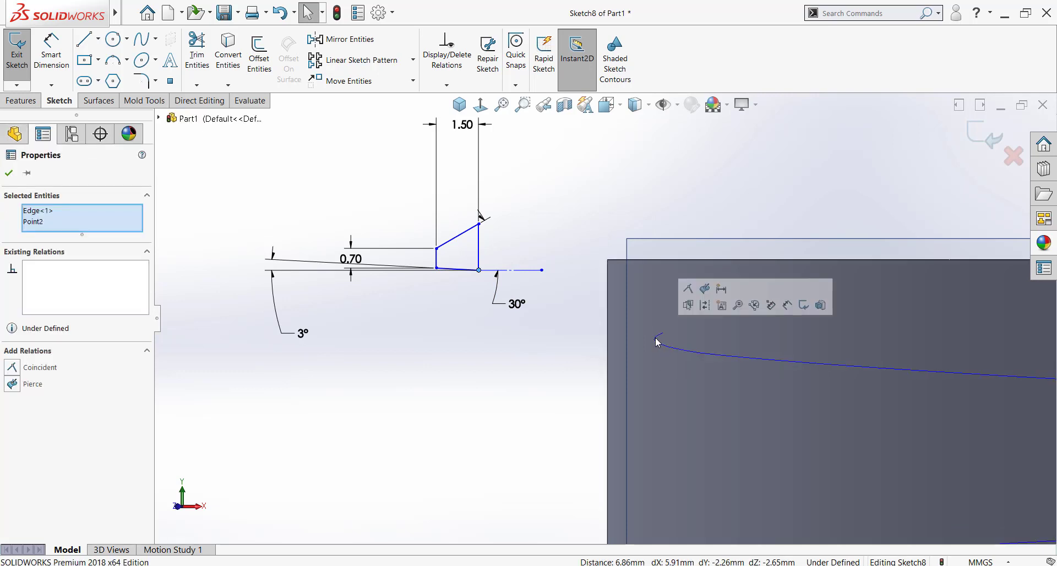
left_click(706, 292)
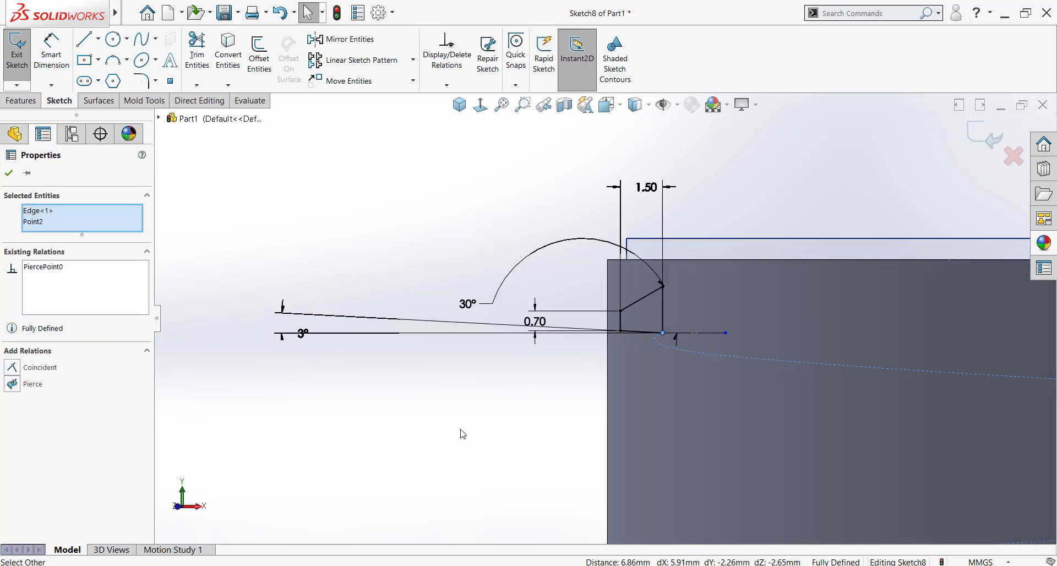
mouse_move(525, 376)
middle_mouse_down()
mouse_move(559, 401)
mouse_move(208, 160)
middle_mouse_up()
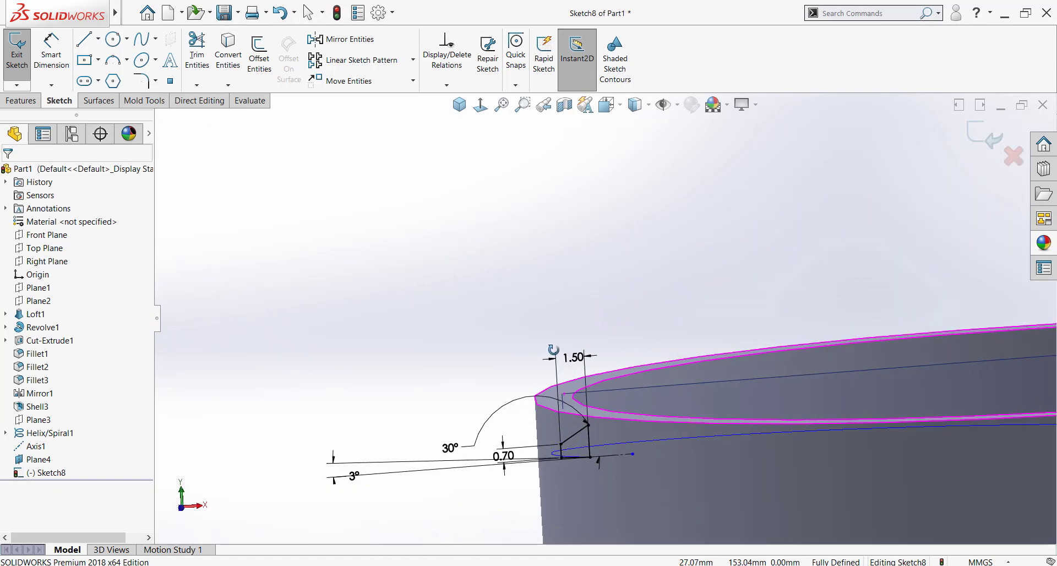
Step: Sweep the Sketch8 thread profile along the helix to create Sweep1
left_click(22, 100)
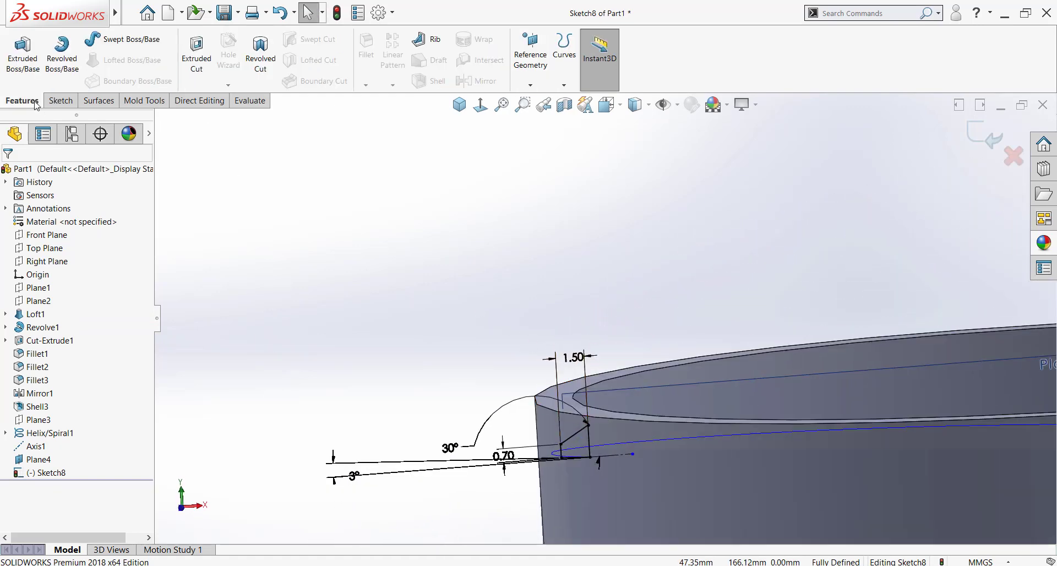
left_click(92, 39)
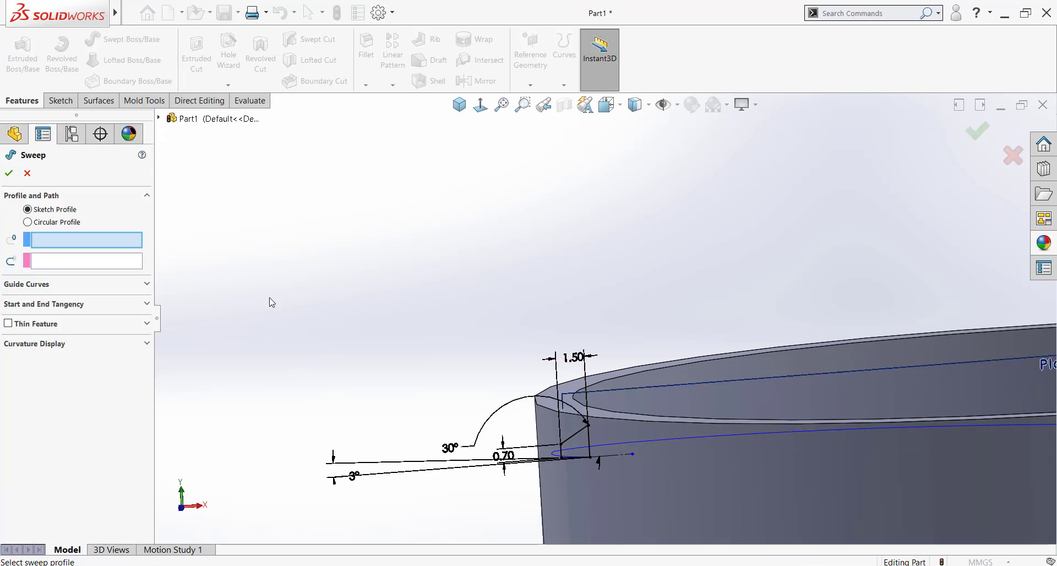
left_click(566, 443)
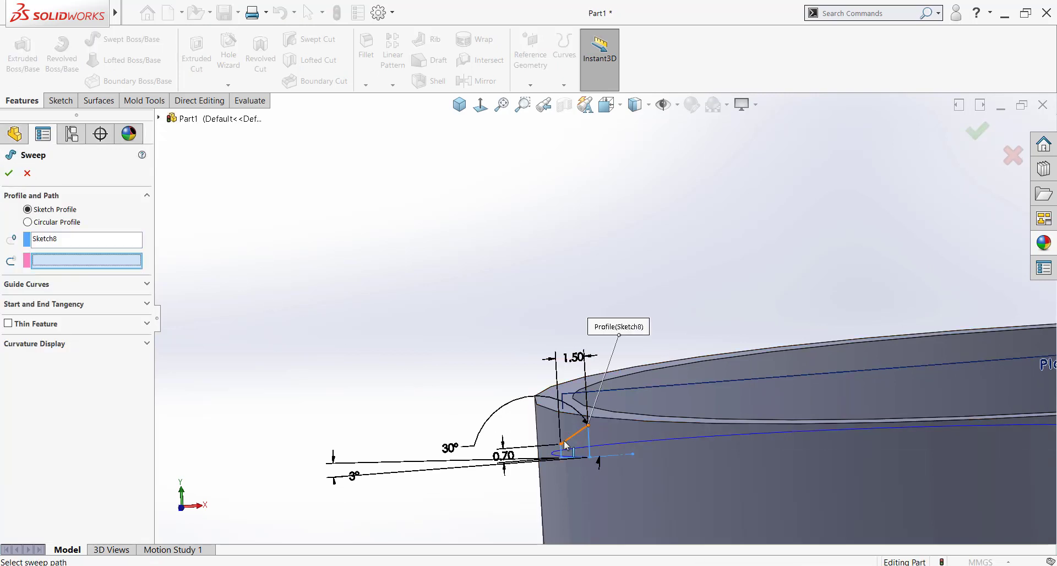
left_click(619, 444)
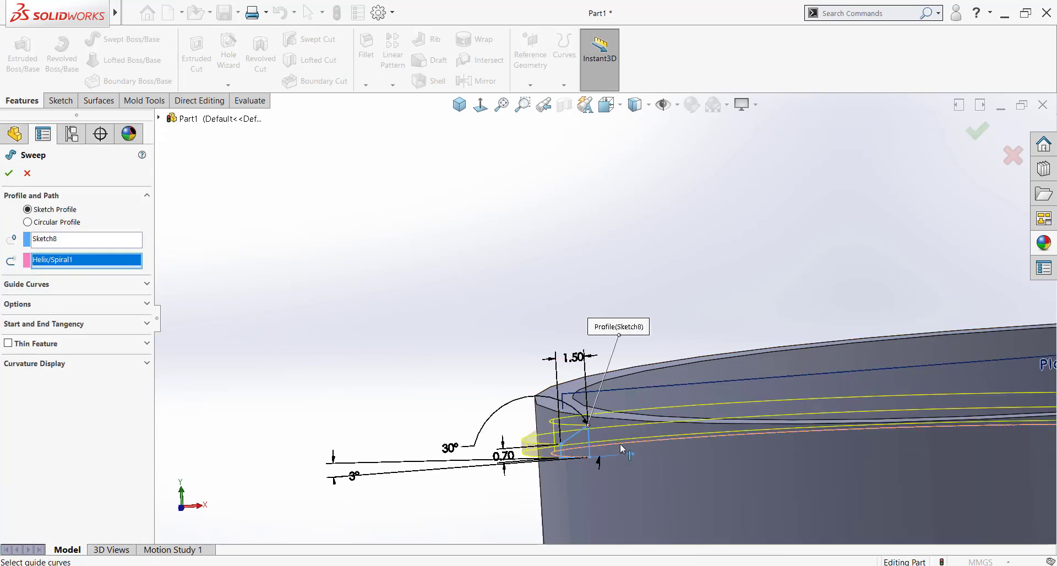
left_click(9, 174)
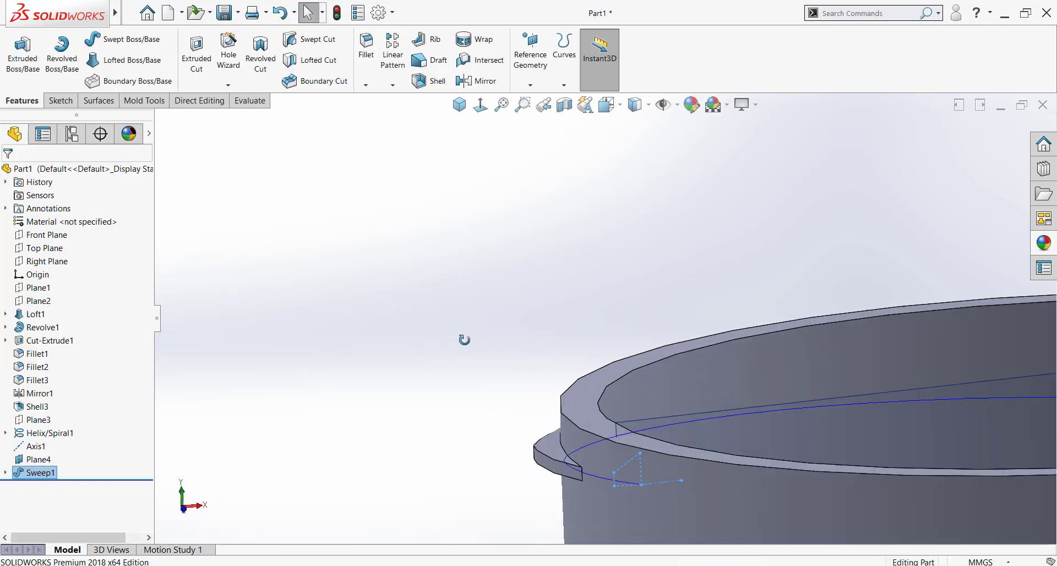
middle_click_drag(464, 340, 484, 363)
key("f")
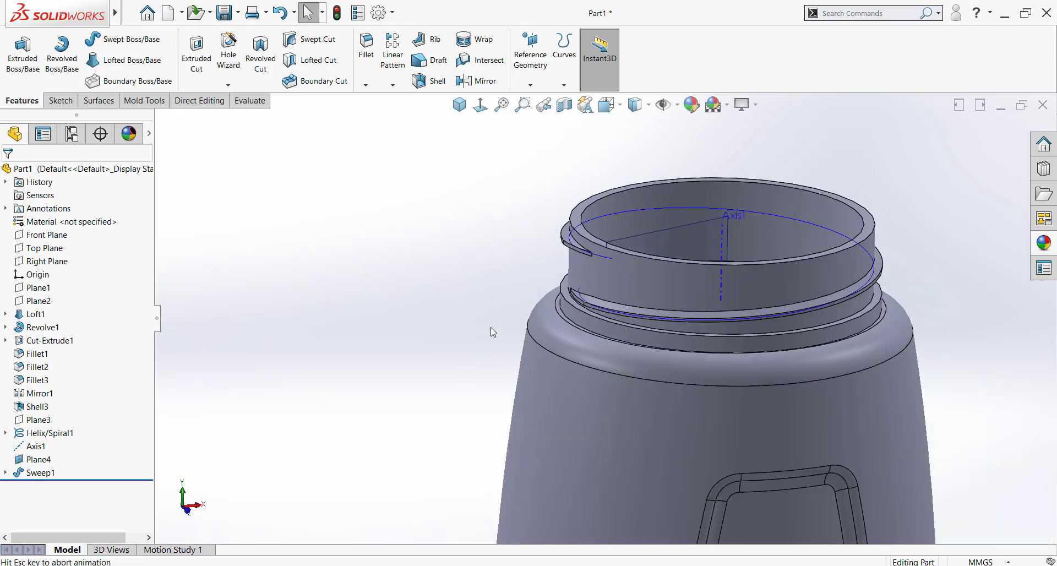
scroll(602, 206, "down", 3)
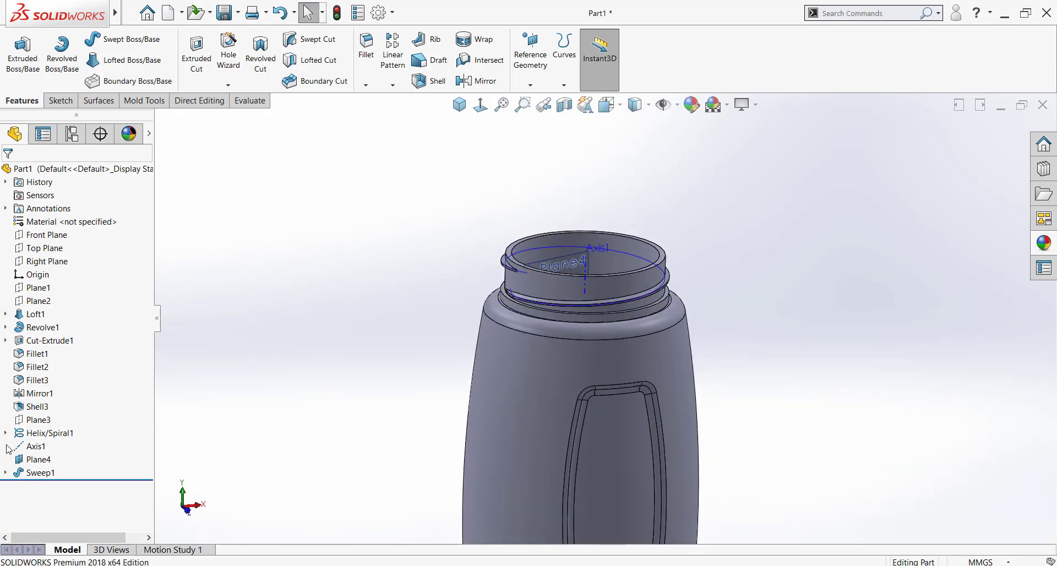
Step: Hide Plane4 and the helix, then inspect the threaded neck
left_click(36, 459)
left_click(36, 460)
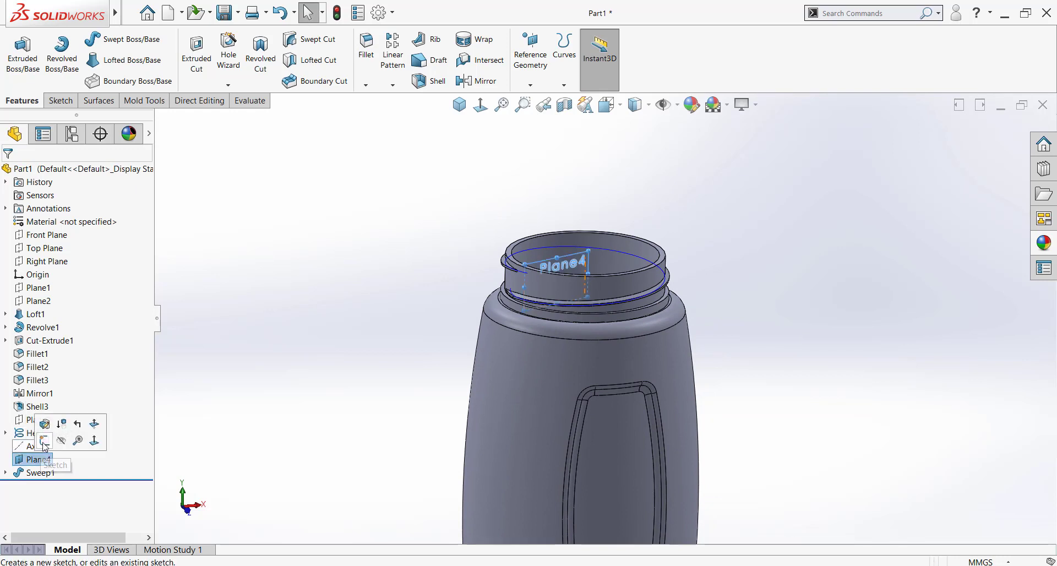
left_click(61, 440)
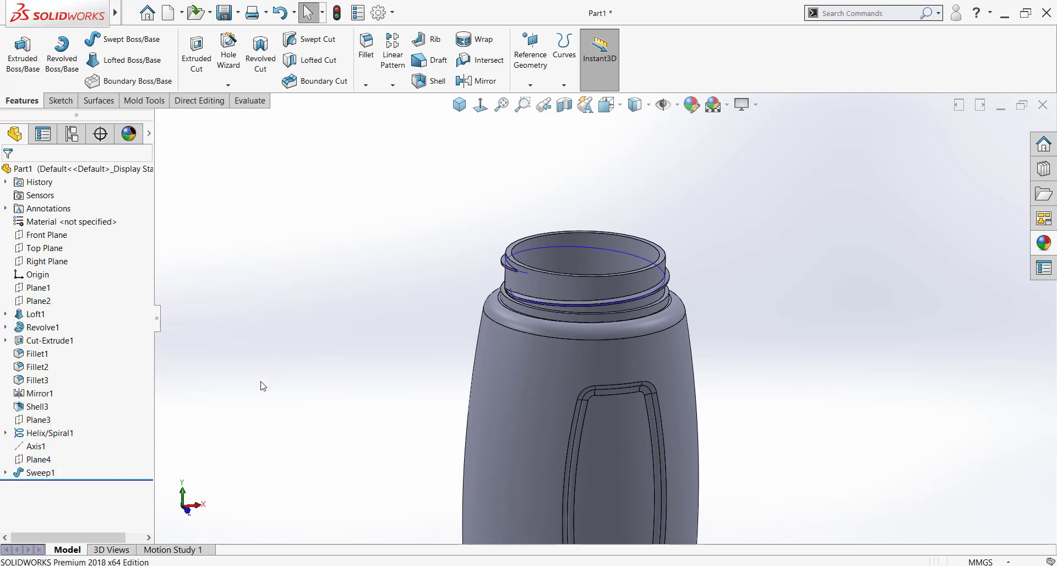
left_click(82, 435)
left_click(39, 423)
scroll(530, 266, "down", 2)
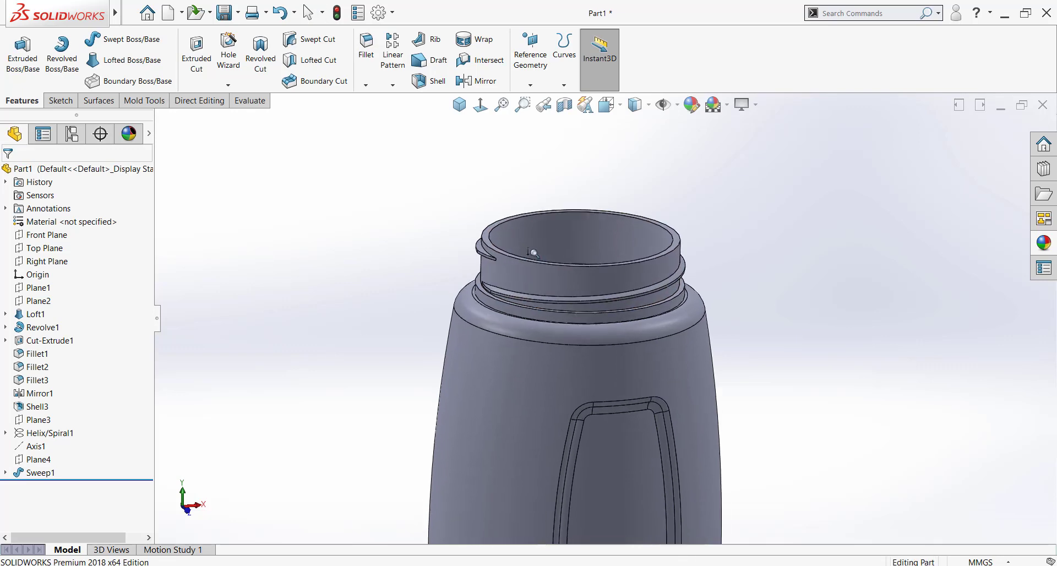
scroll(531, 219, "down", 3)
mouse_move(530, 220)
middle_mouse_down()
mouse_move(441, 314)
mouse_move(348, 199)
middle_mouse_up()
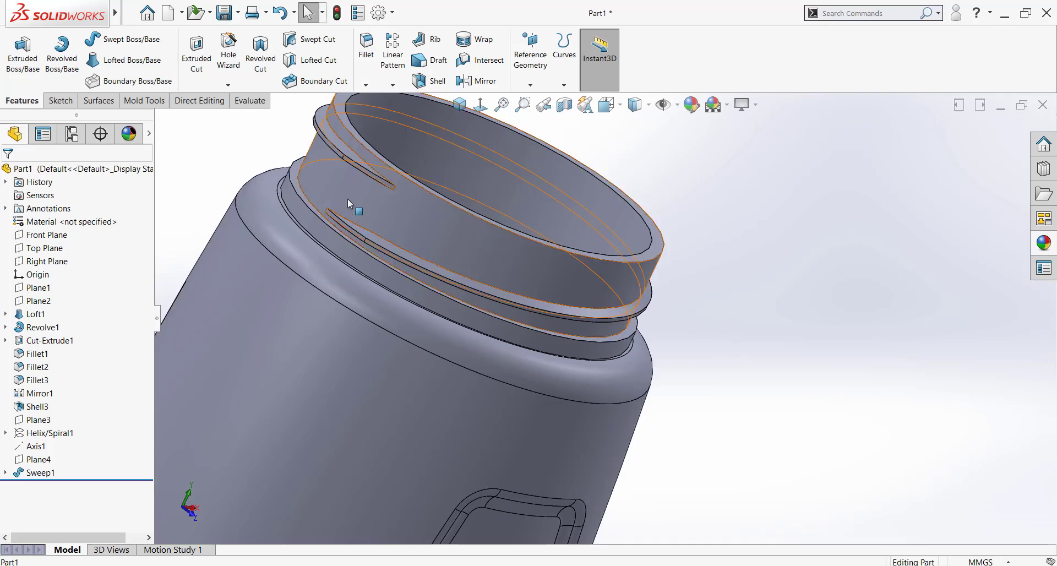
scroll(347, 193, "down", 3)
scroll(348, 186, "up", 3)
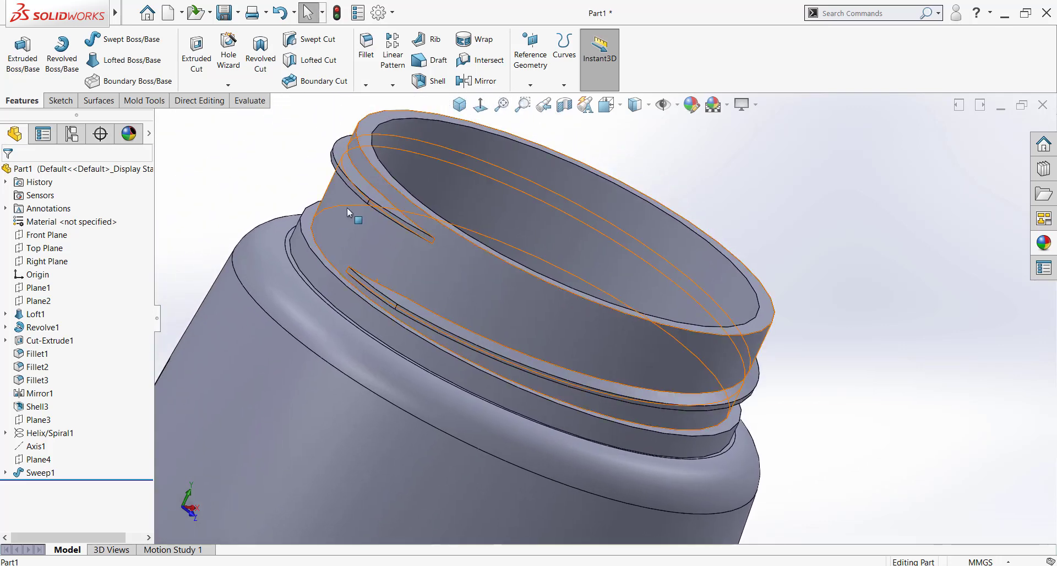
scroll(347, 207, "down", 1)
Step: Round both thread end edges with a 15 mm fillet, creating Fillet4
left_click(368, 203)
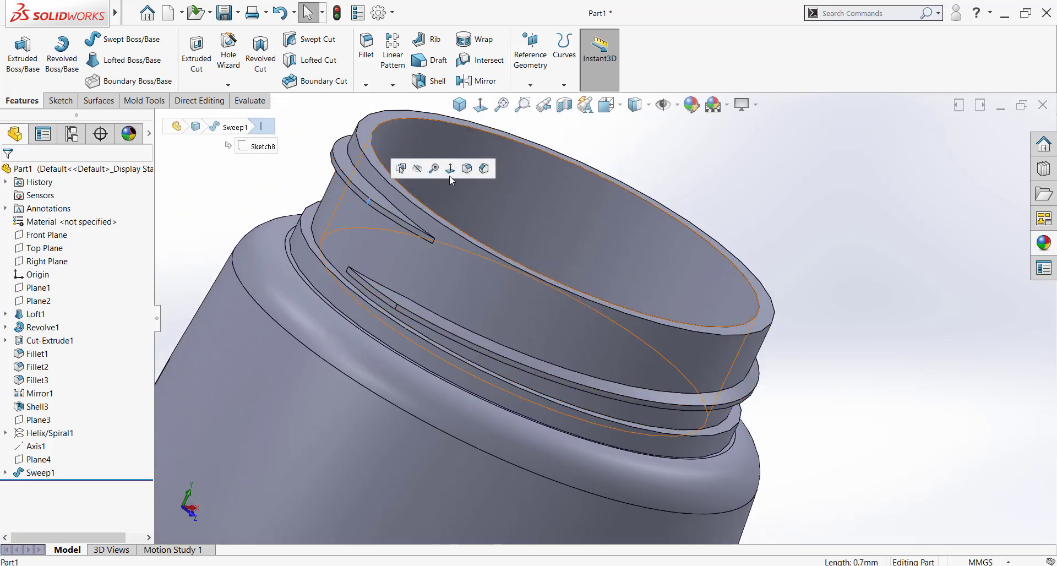
left_click(467, 172)
type("15")
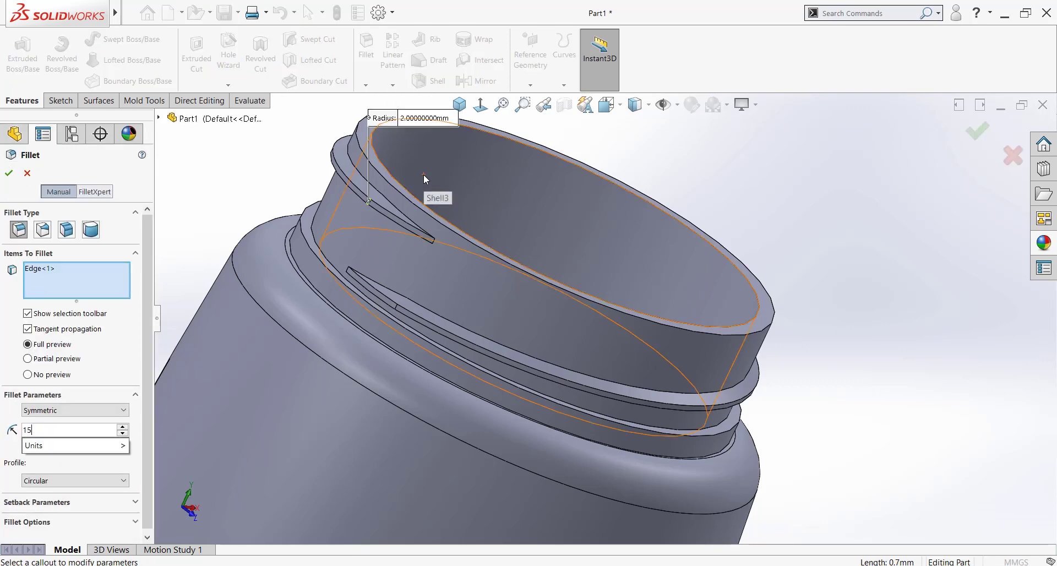
key("Return")
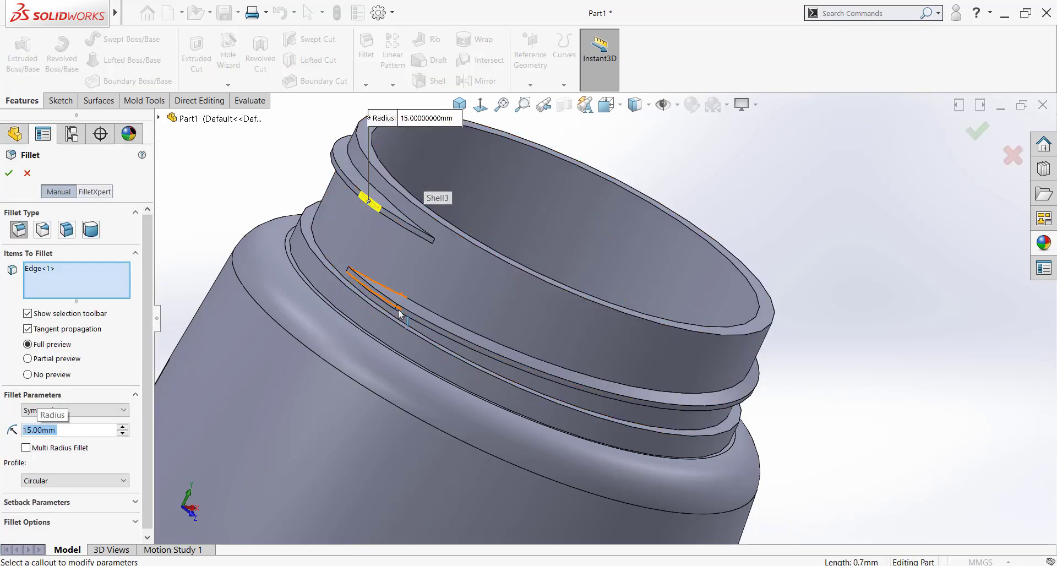
scroll(399, 264, "down", 5)
scroll(405, 239, "up", 3)
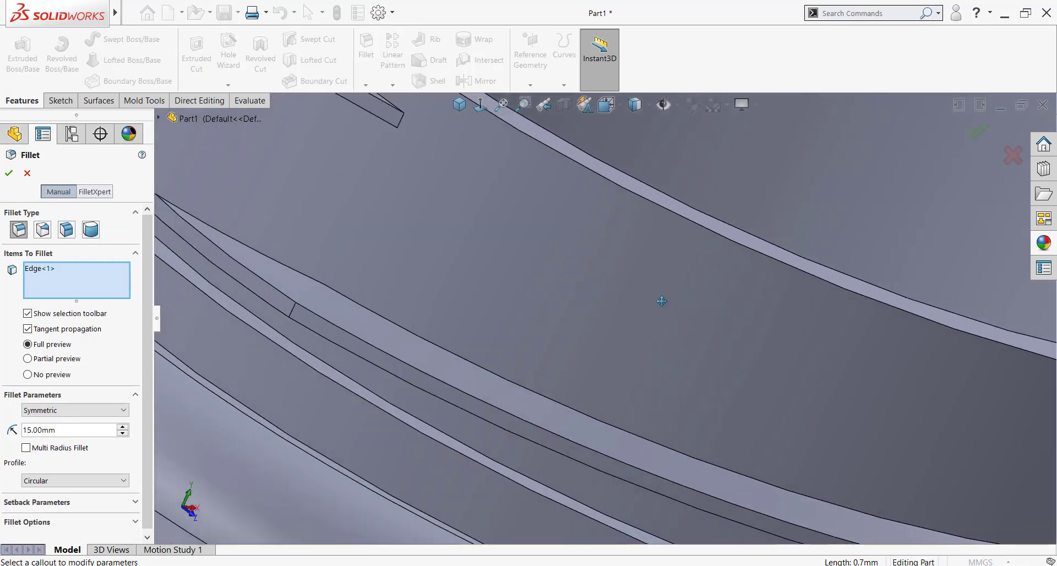
scroll(757, 362, "down", 2)
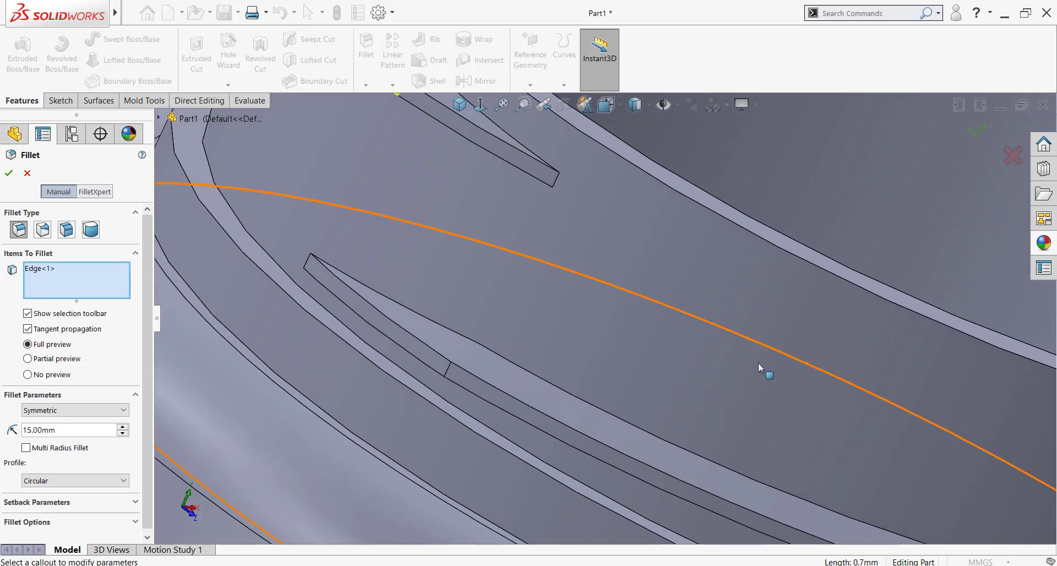
left_click(452, 376)
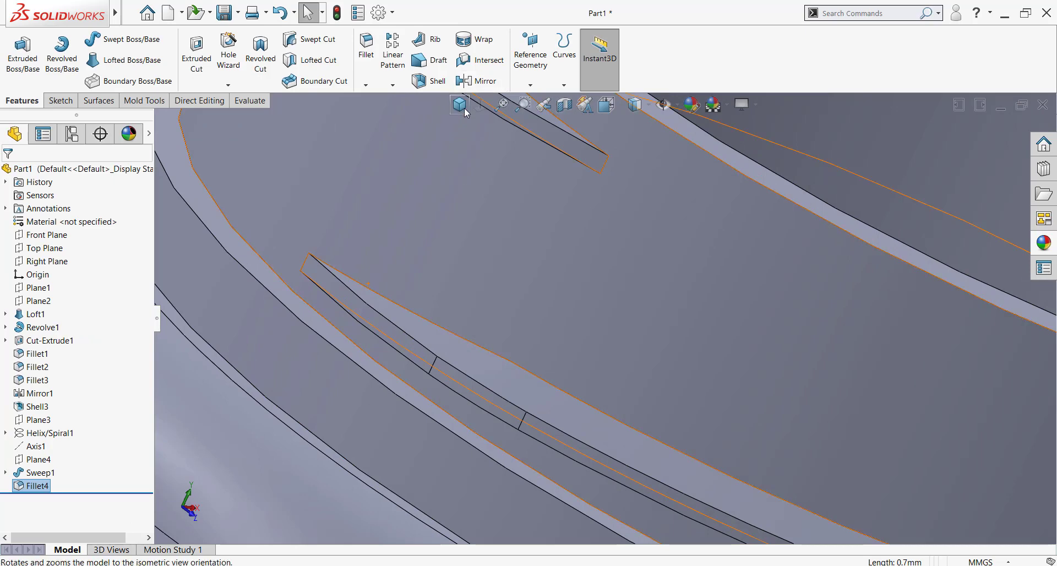
left_click(464, 107)
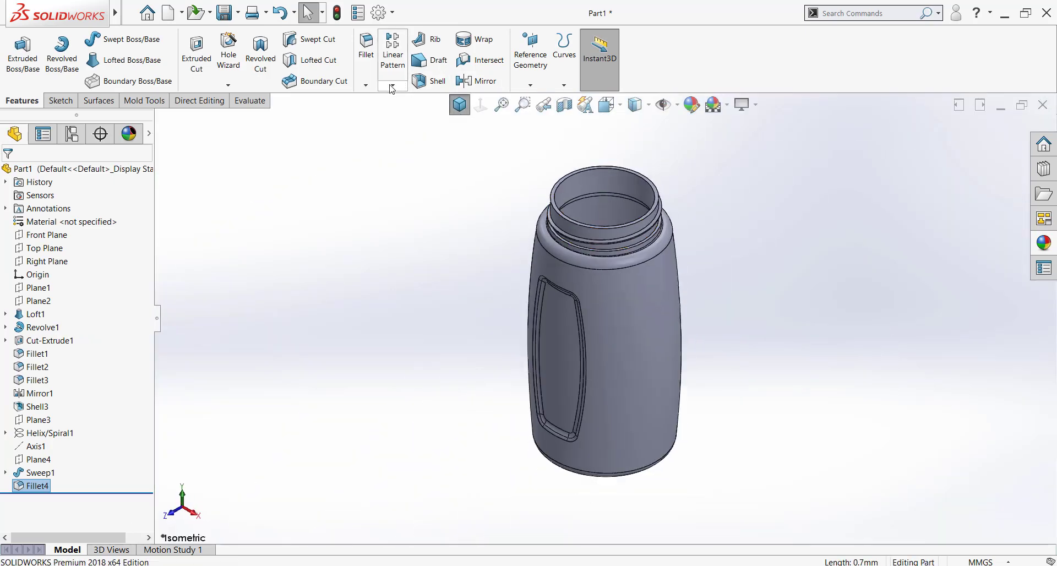
Step: Start a circular pattern using the inner neck face as its axis
left_click(392, 85)
left_click(396, 113)
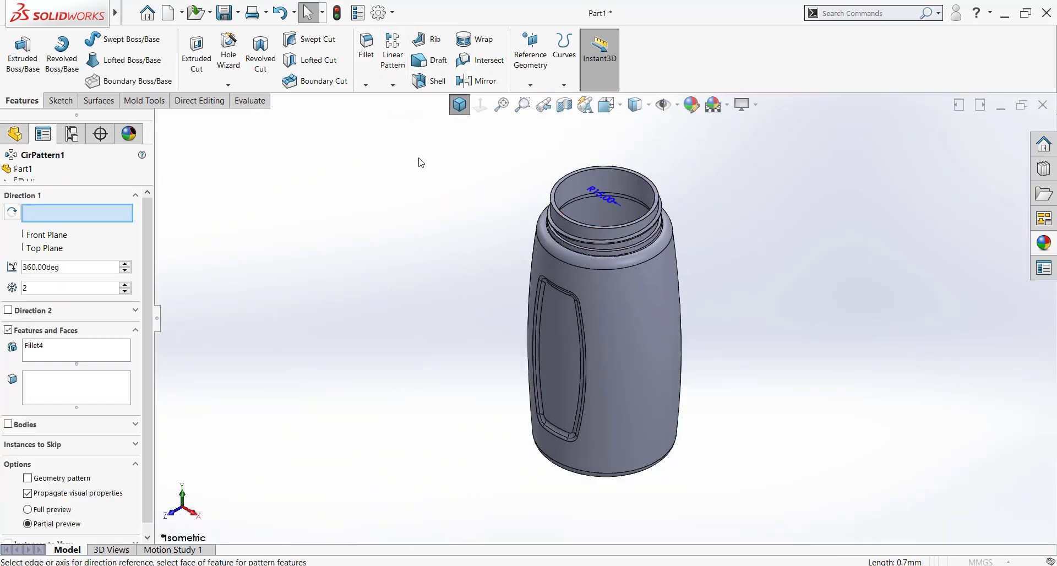
scroll(566, 196, "down", 3)
scroll(566, 196, "down", 2)
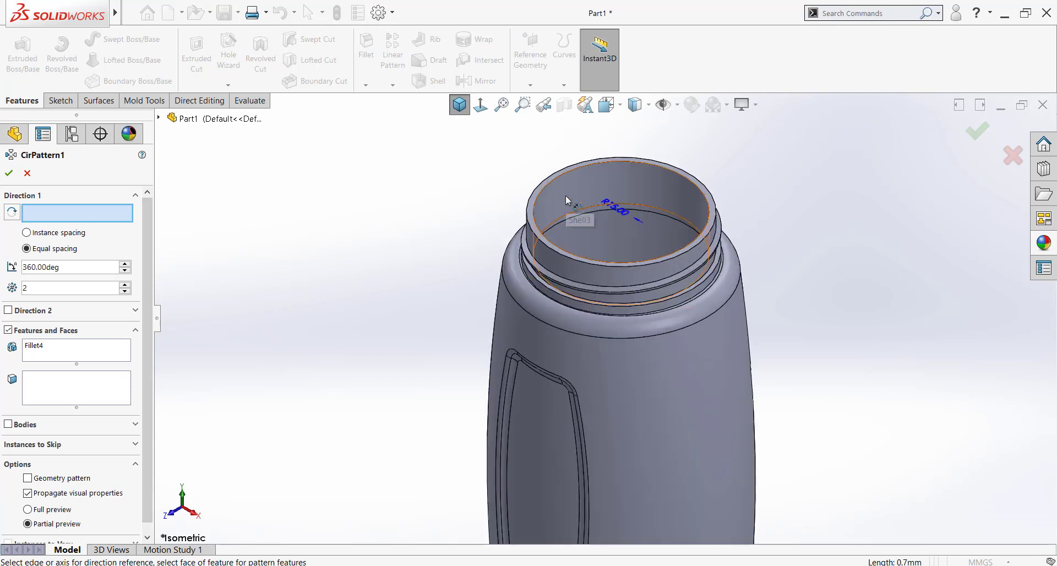
left_click(568, 194)
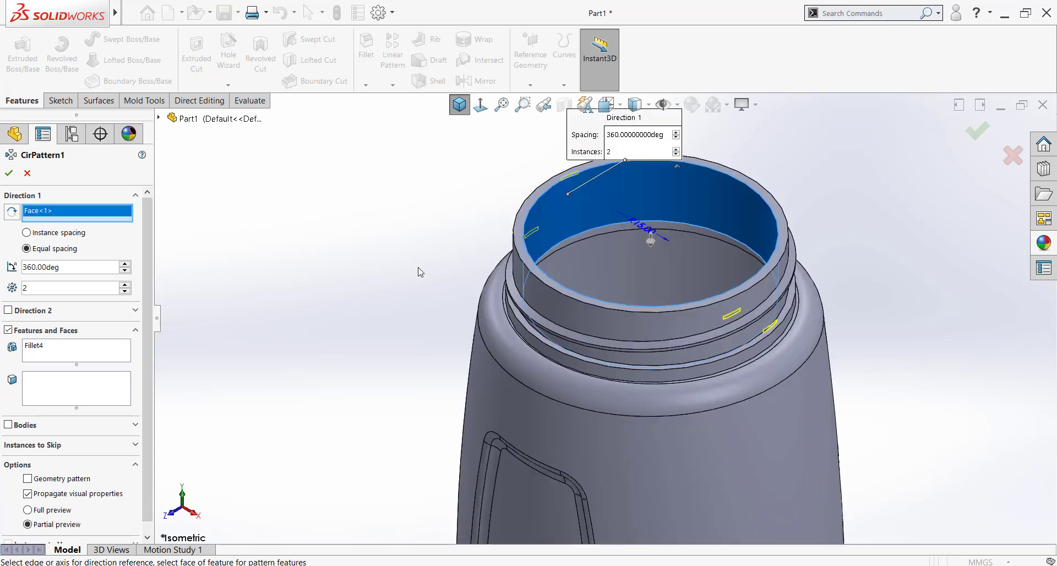
Step: Pattern Sweep1 and Fillet4 as 2 equal instances over 360° to make CirPattern1
right_click(57, 349)
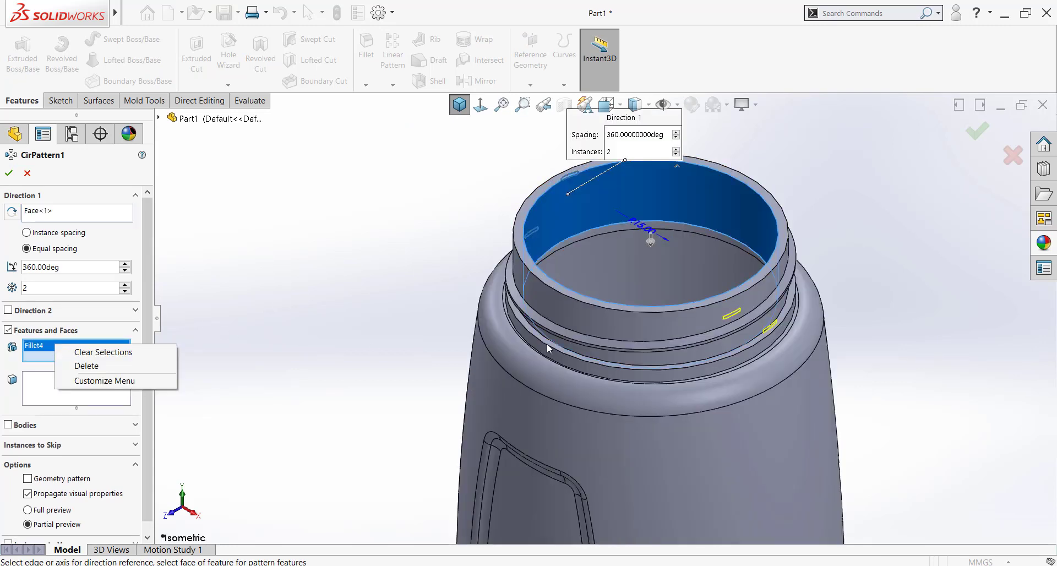
left_click(111, 351)
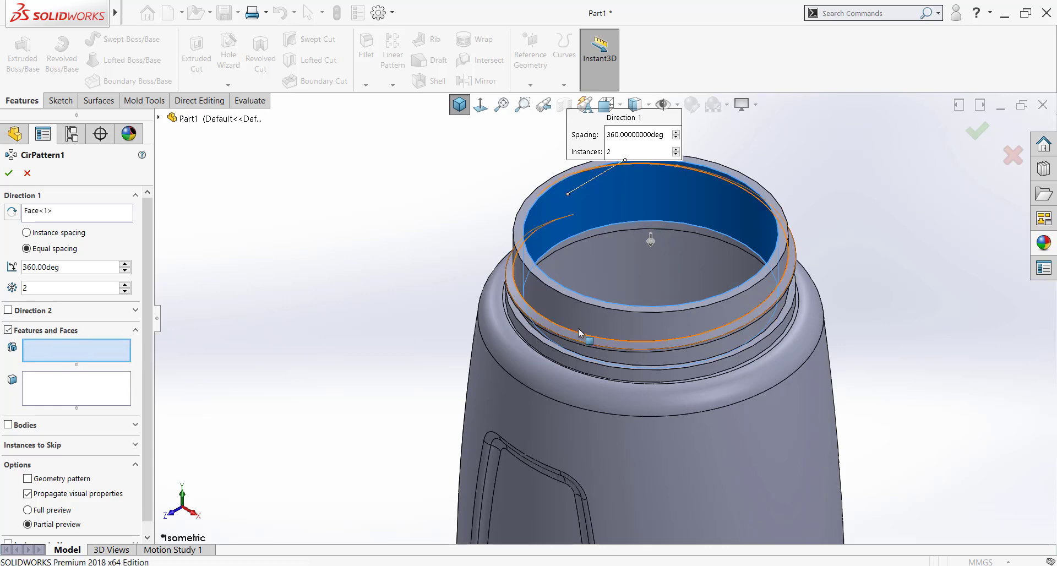
scroll(510, 320, "down", 3)
left_click(510, 318)
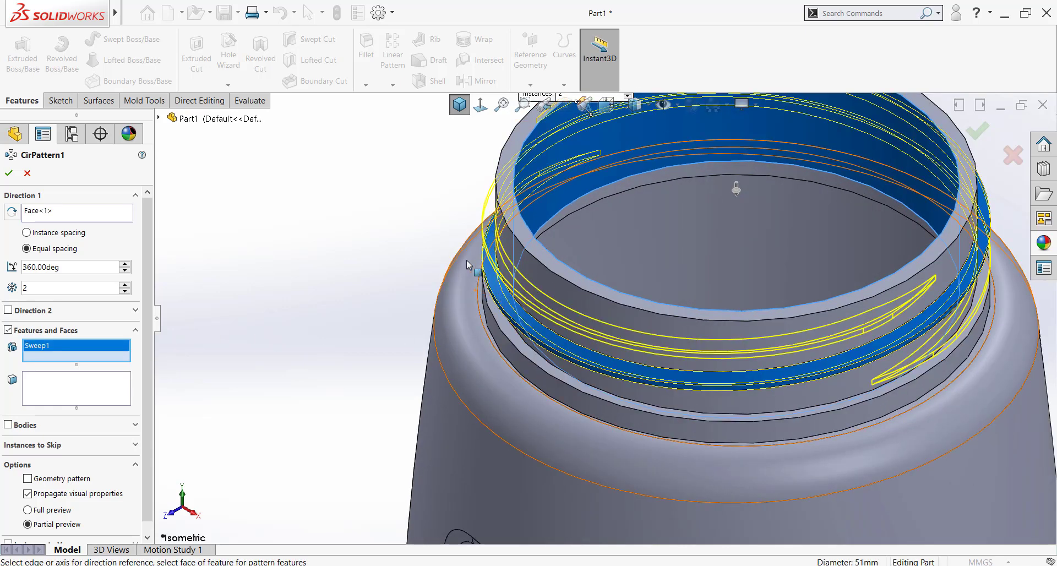
left_click(159, 118)
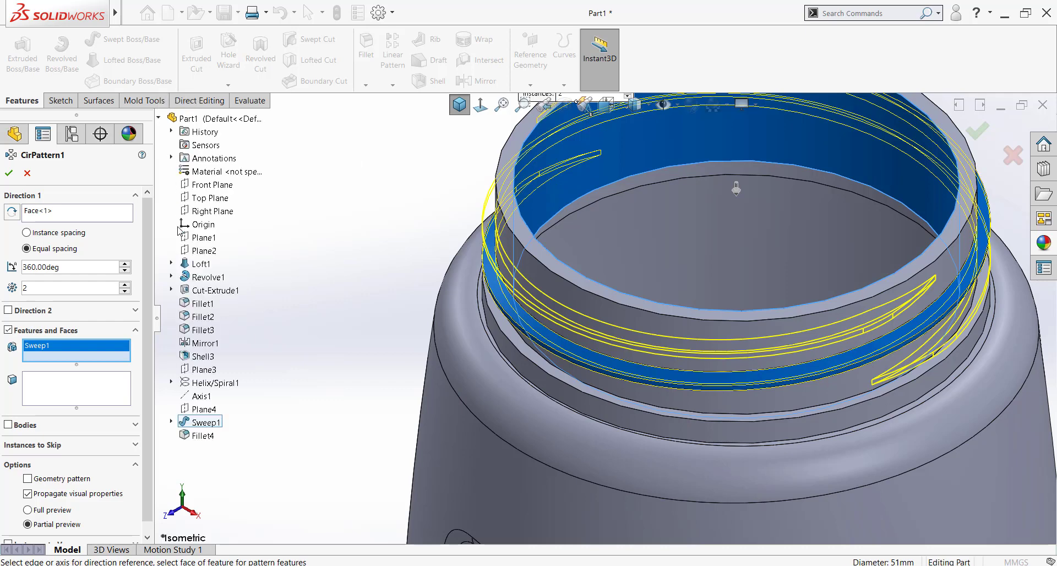
left_click(204, 436)
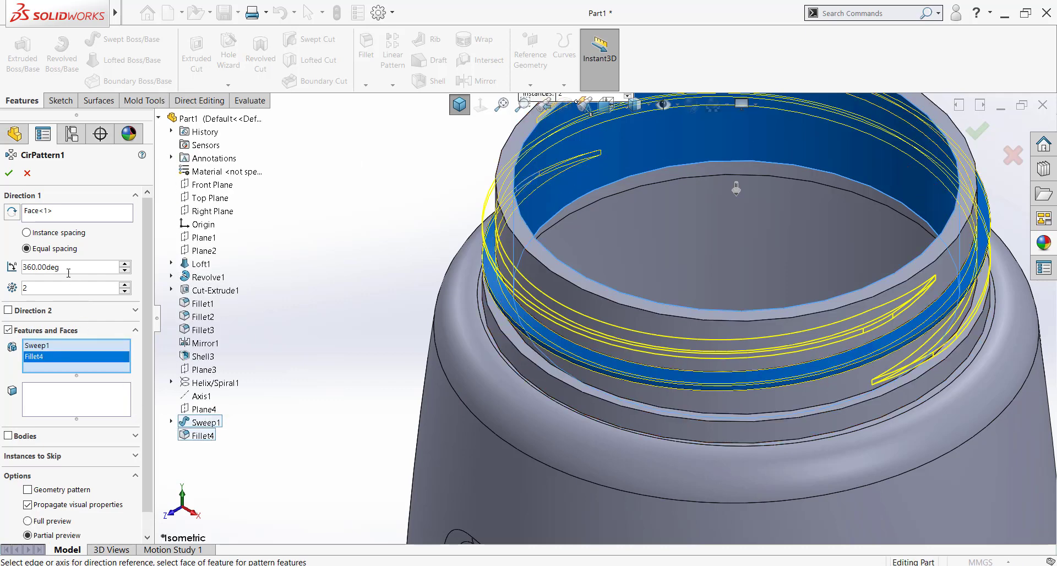
left_click(9, 174)
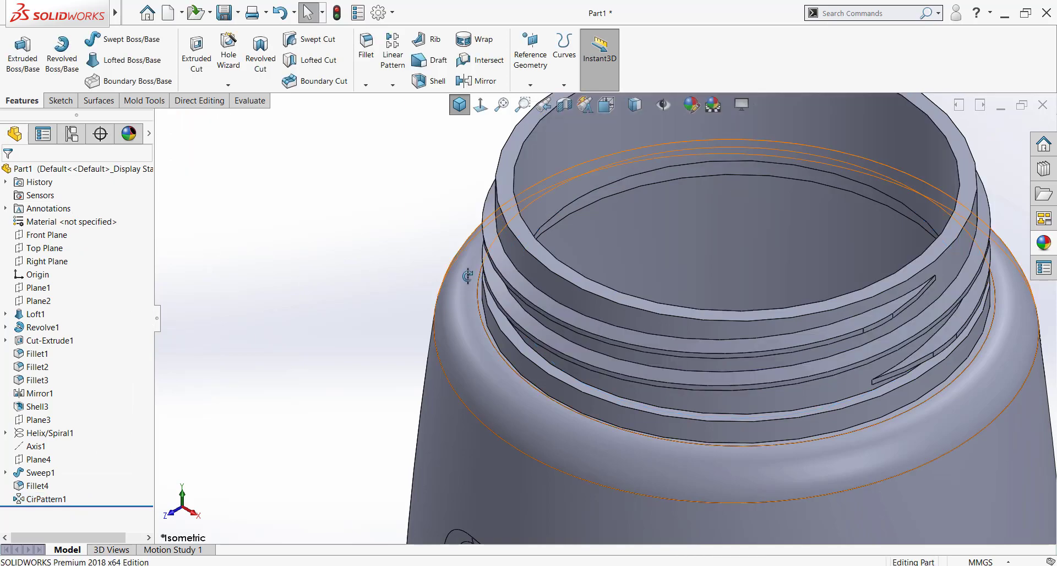
Step: Apply the green glass appearance from Glass > Gloss to the whole bottle
middle_click_drag(467, 275, 518, 237)
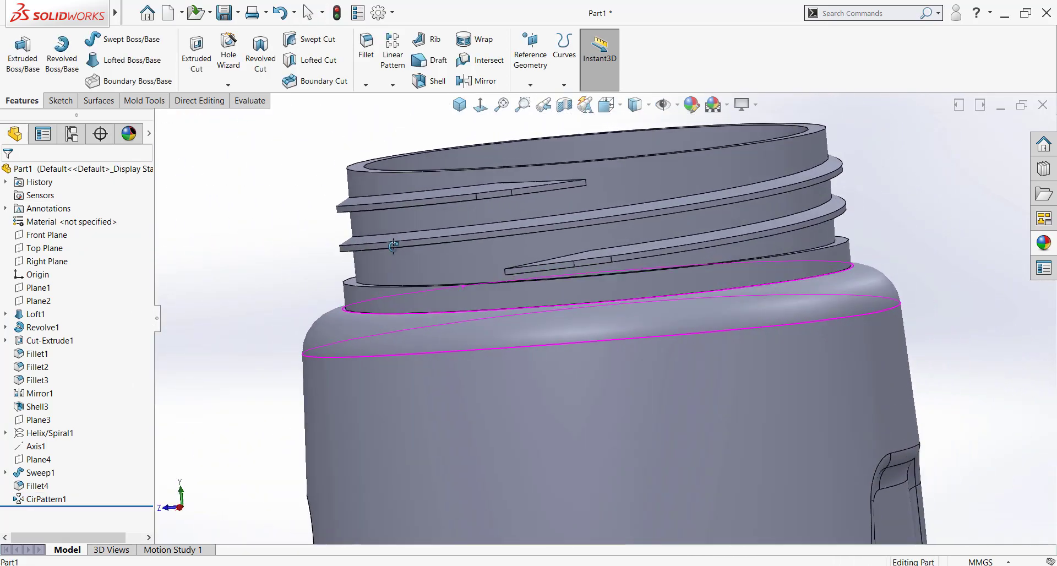
middle_click_drag(519, 236, 399, 259)
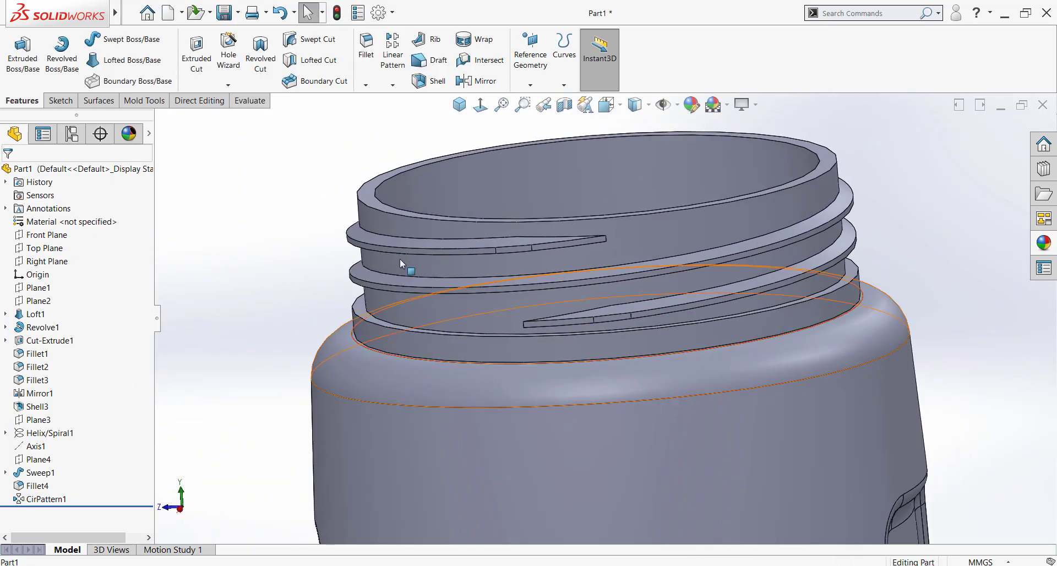
left_click(460, 106)
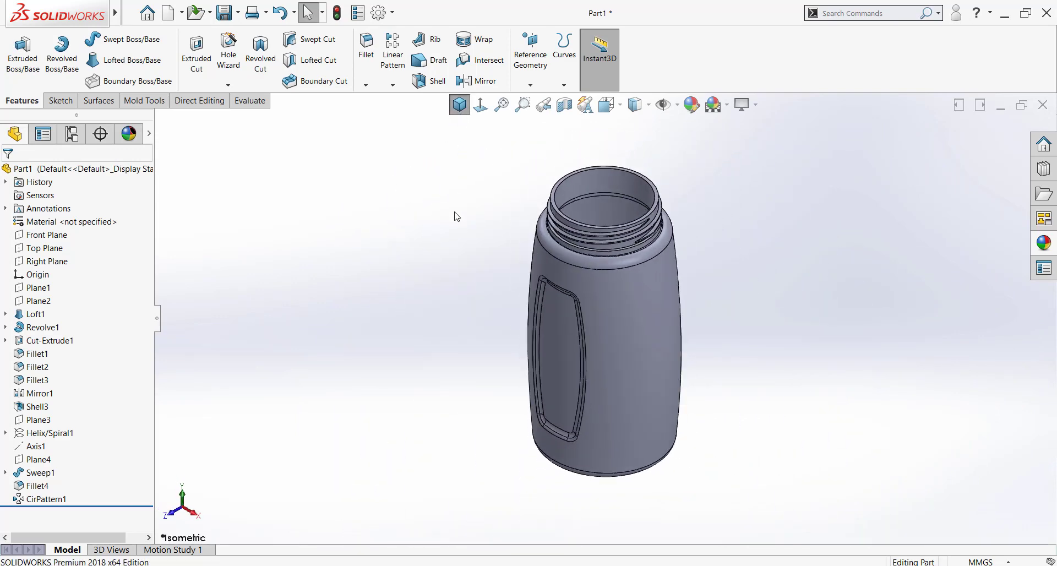
left_click(1042, 246)
left_click(846, 143)
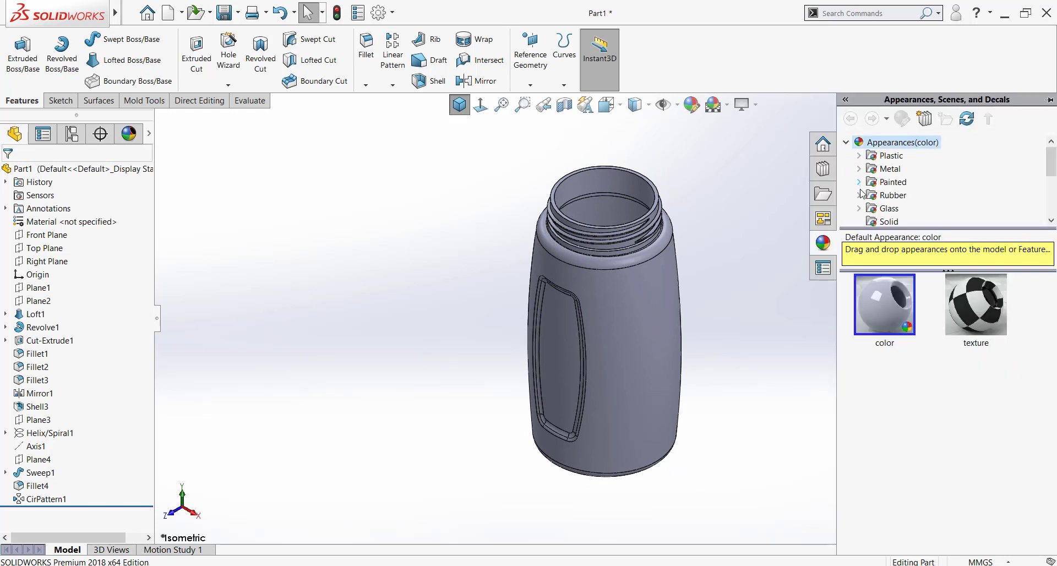
left_click(858, 209)
left_click(903, 196)
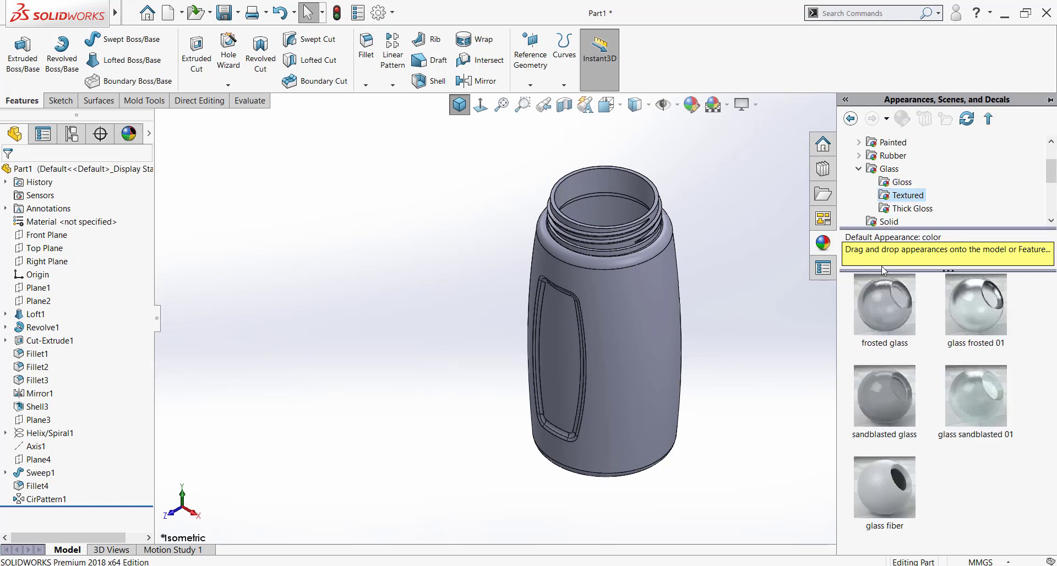
left_click(899, 185)
scroll(927, 358, "down", 2)
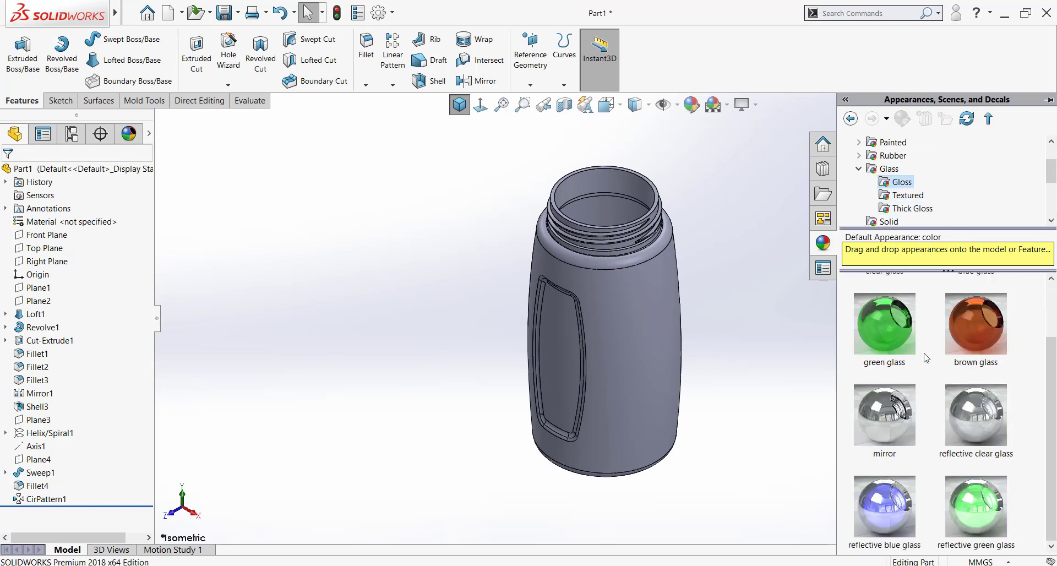
double_click(887, 352)
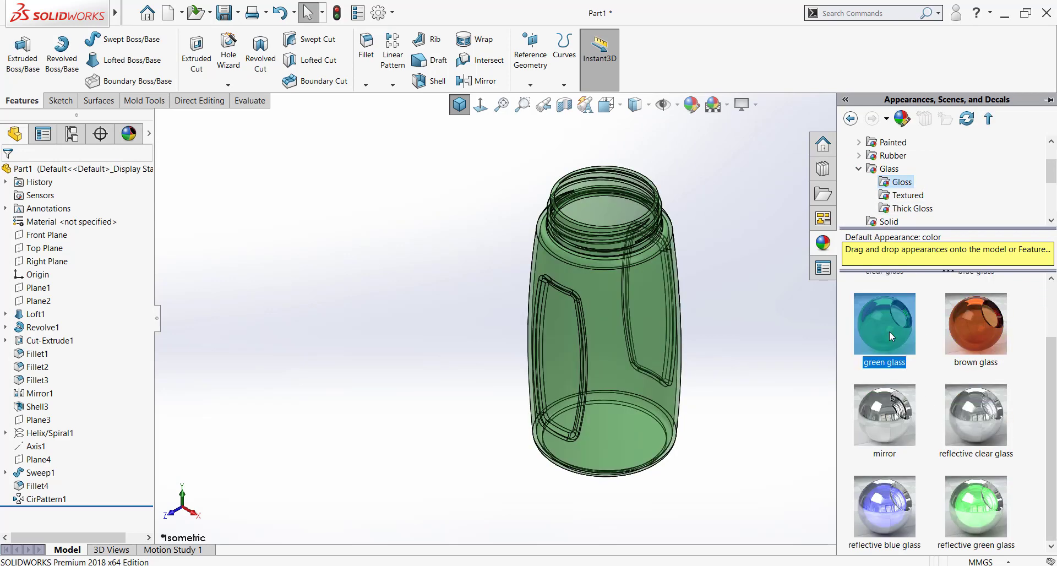
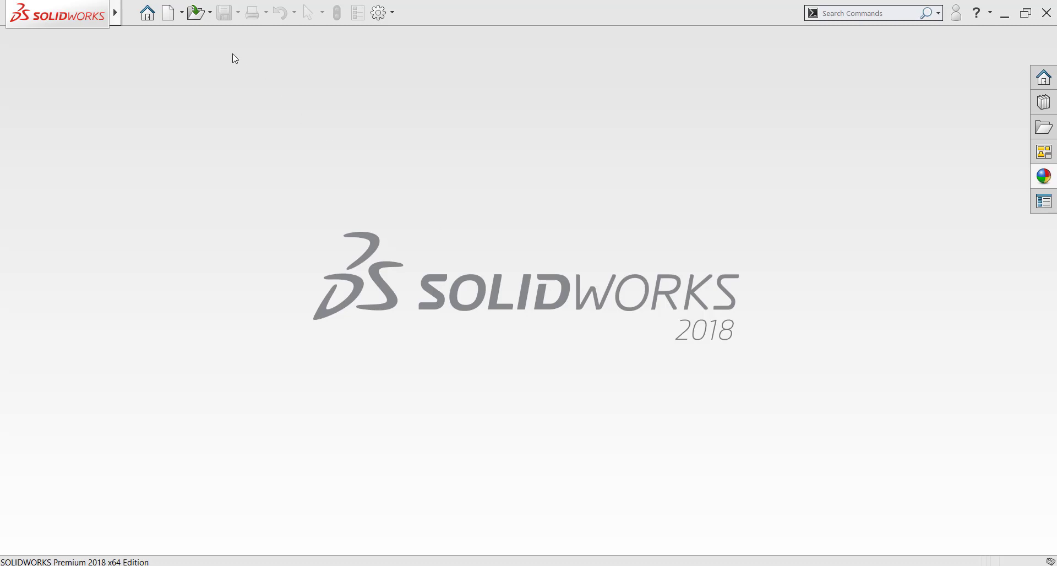
Step: Create a new Part document from the New SOLIDWORKS Document dialog
left_click(172, 15)
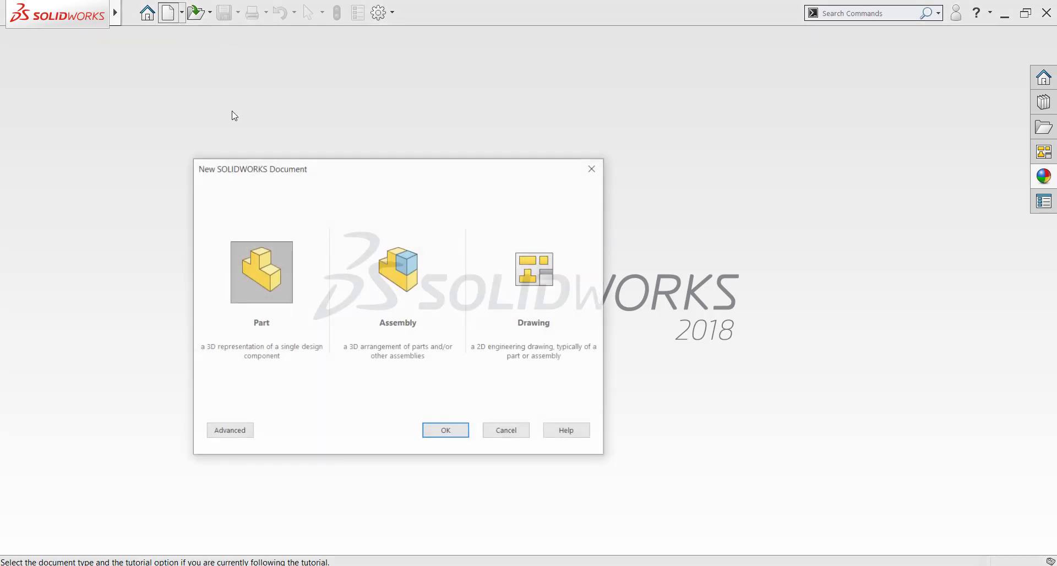
left_click(442, 431)
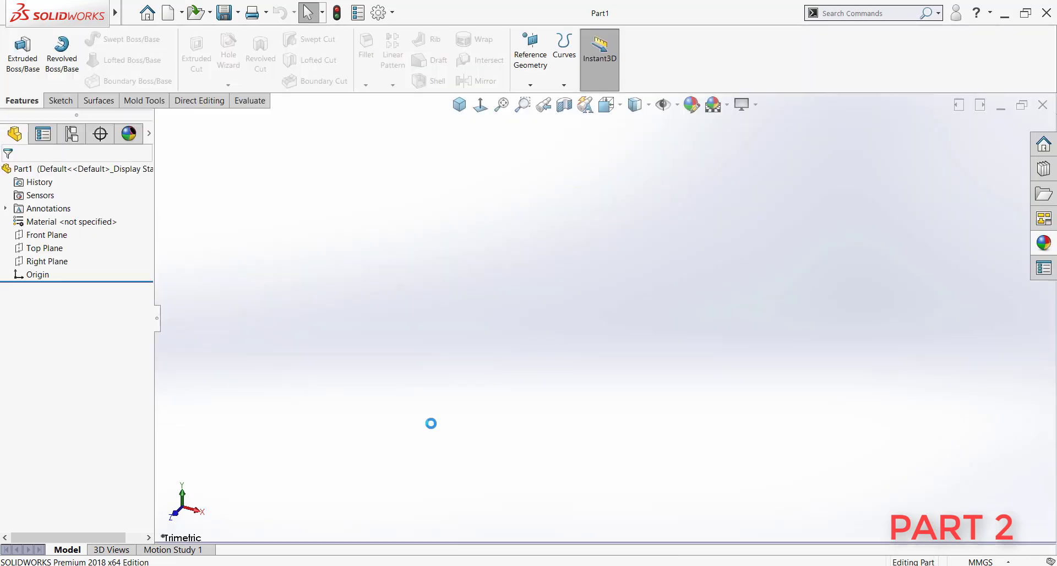
left_click(64, 236)
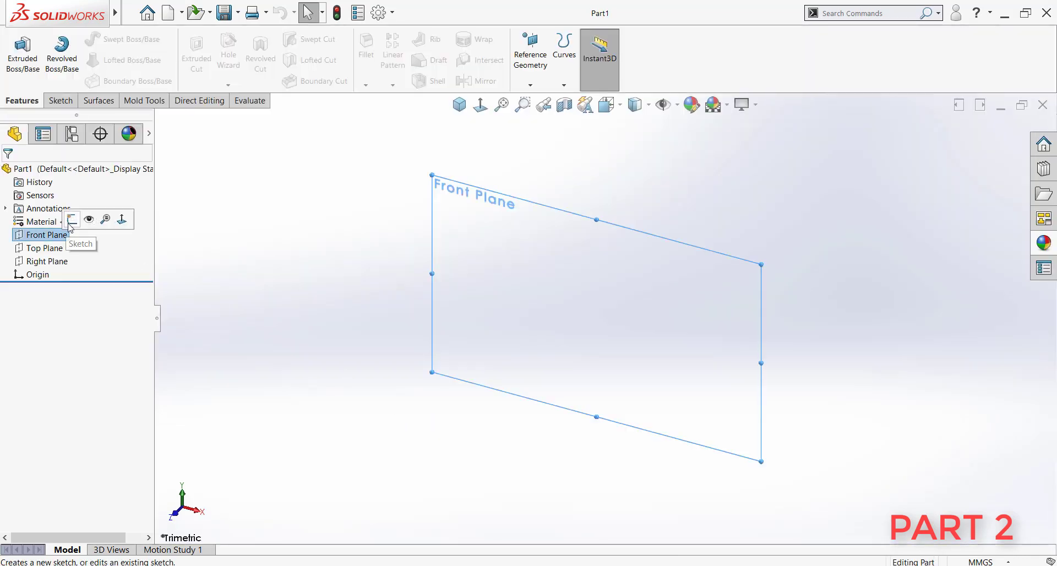
Step: On the Front Plane, draw vertical and horizontal lines from the origin and make the upper vertical segment construction
left_click(80, 219)
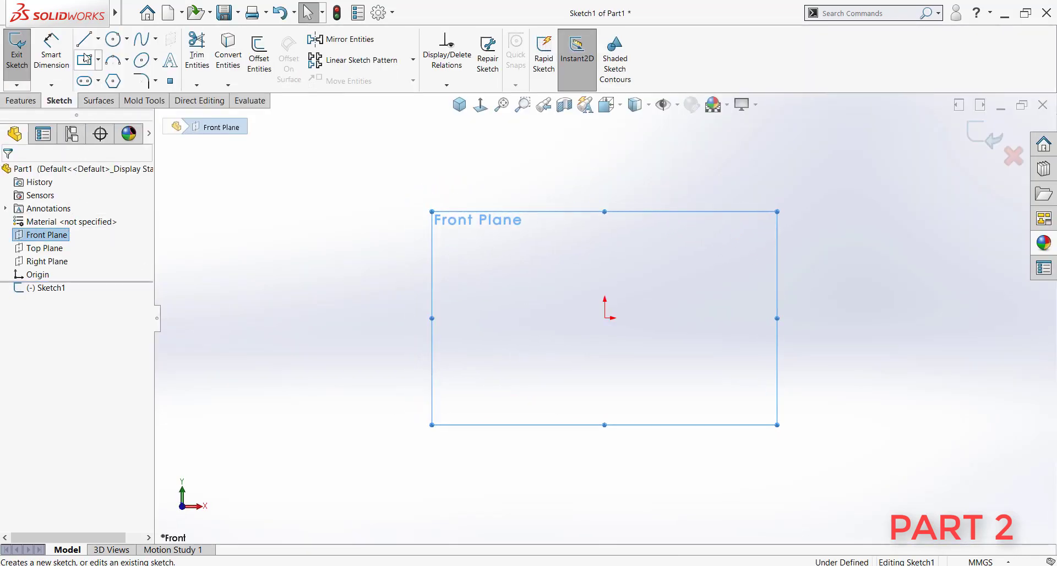
left_click(84, 39)
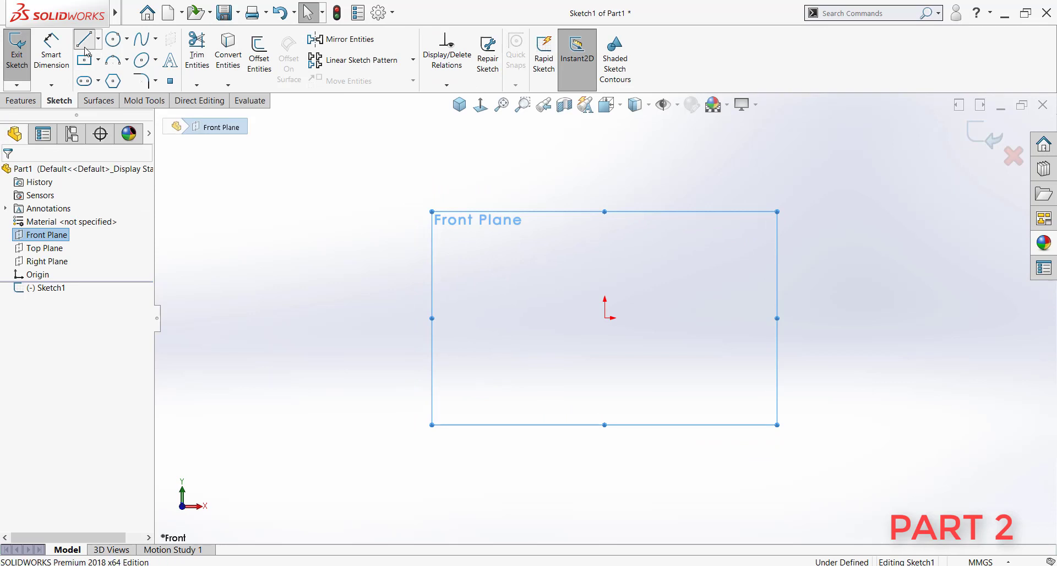
left_click(605, 319)
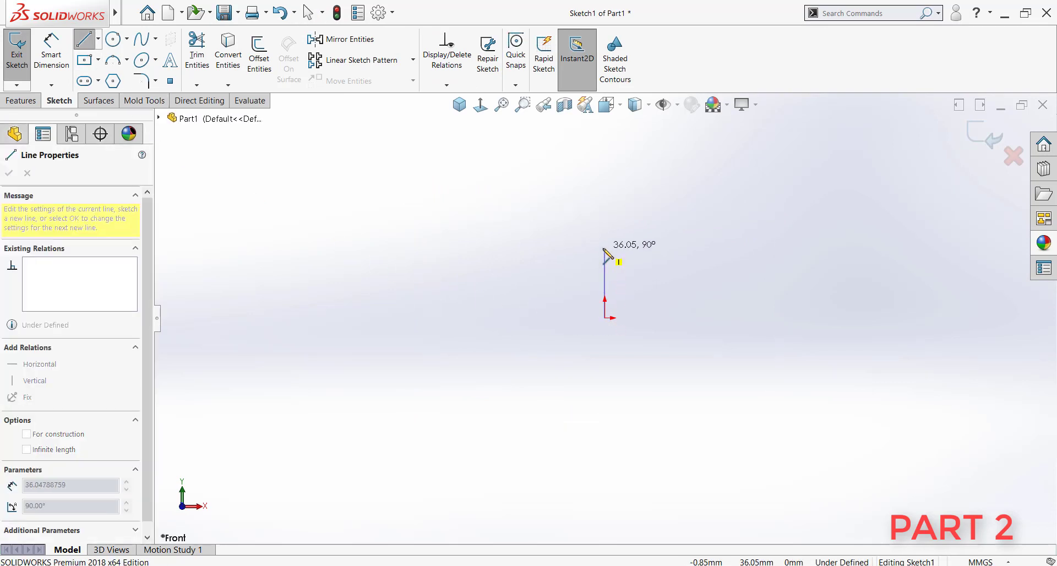
left_click(605, 249)
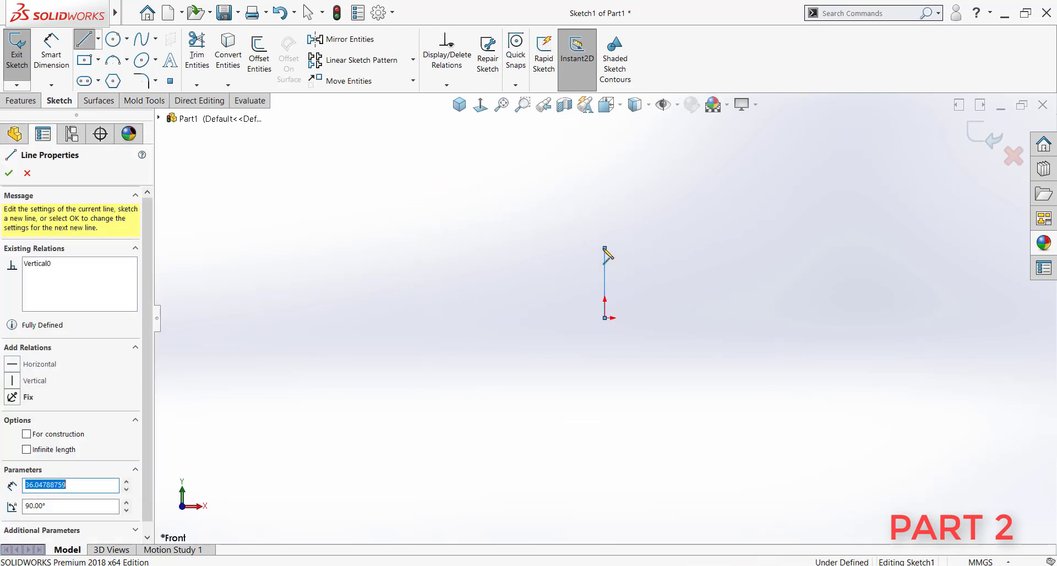
left_click(605, 208)
key("Escape")
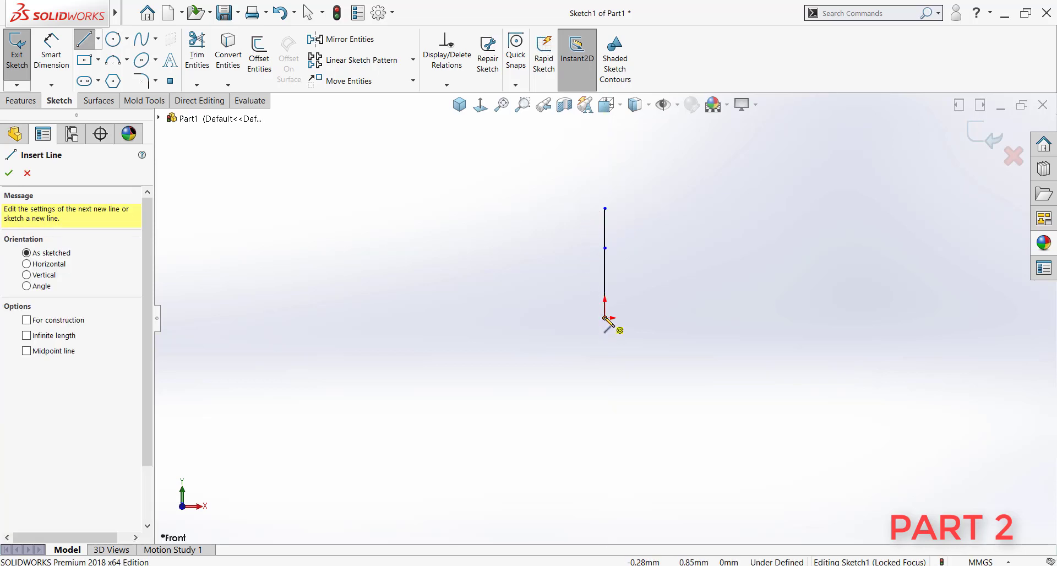
left_click(604, 318)
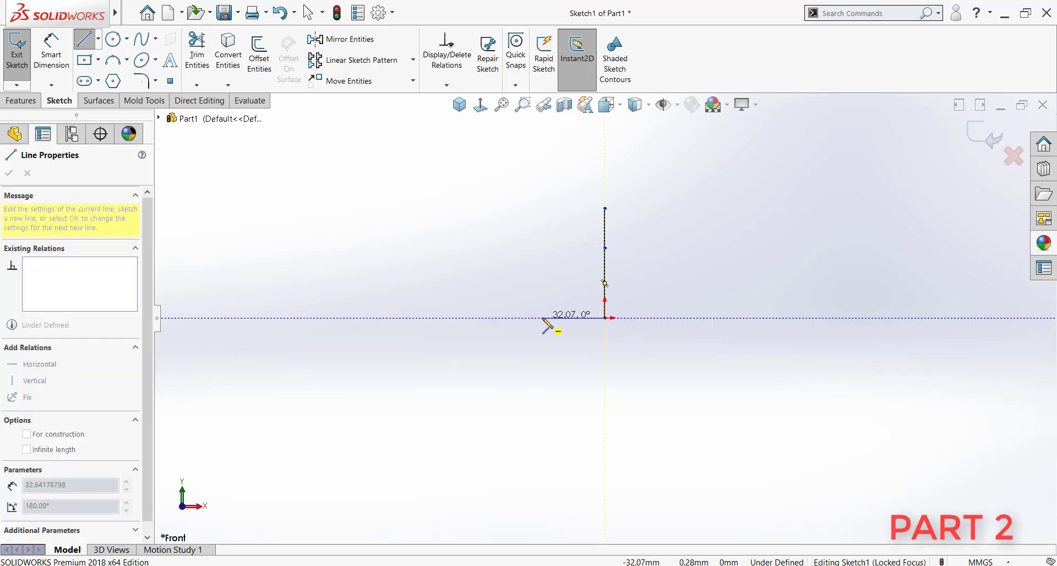
left_click(543, 318)
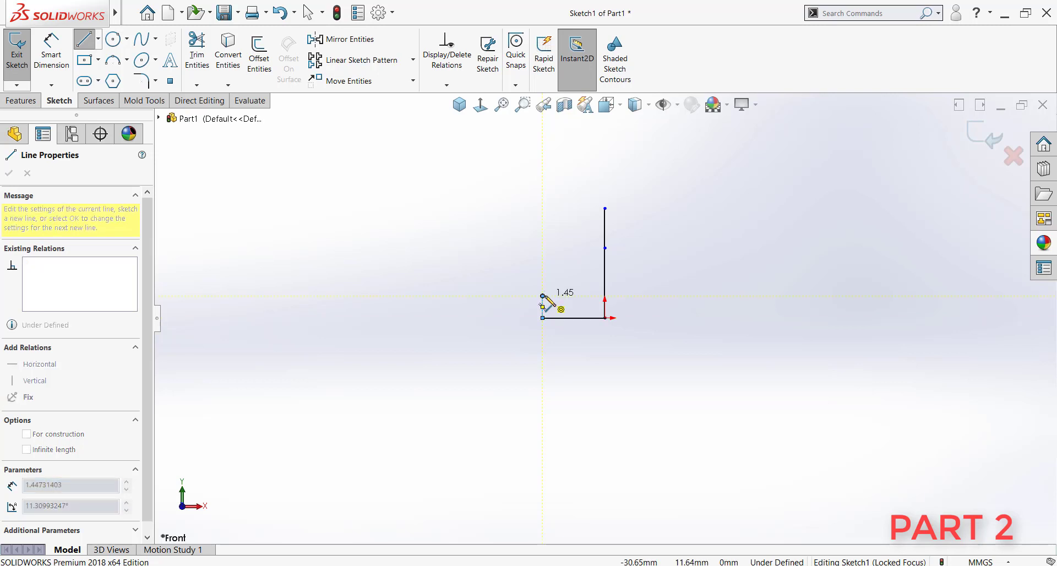
double_click(543, 296)
key("Escape")
left_click(605, 229)
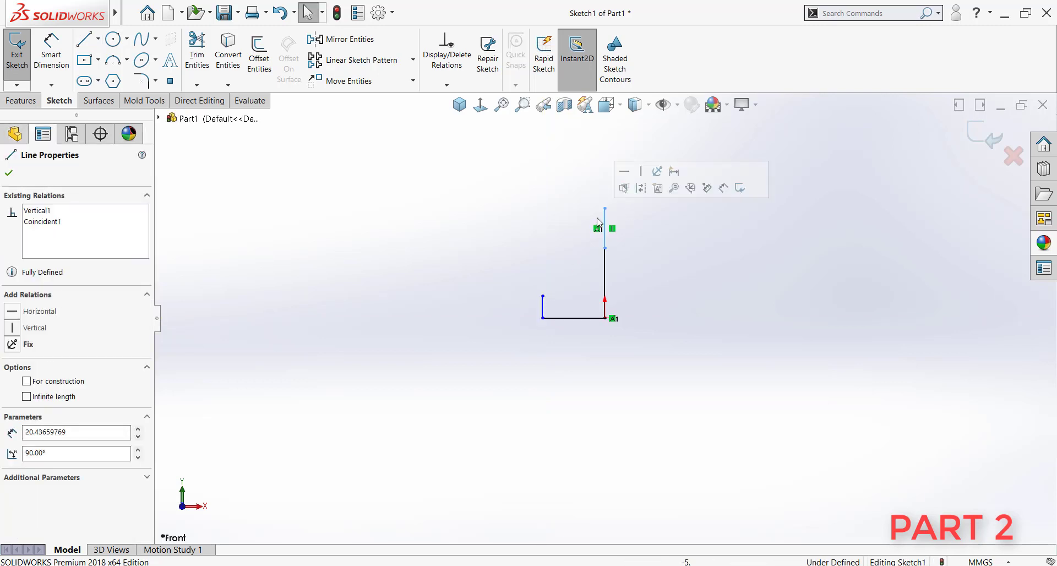
left_click(632, 189)
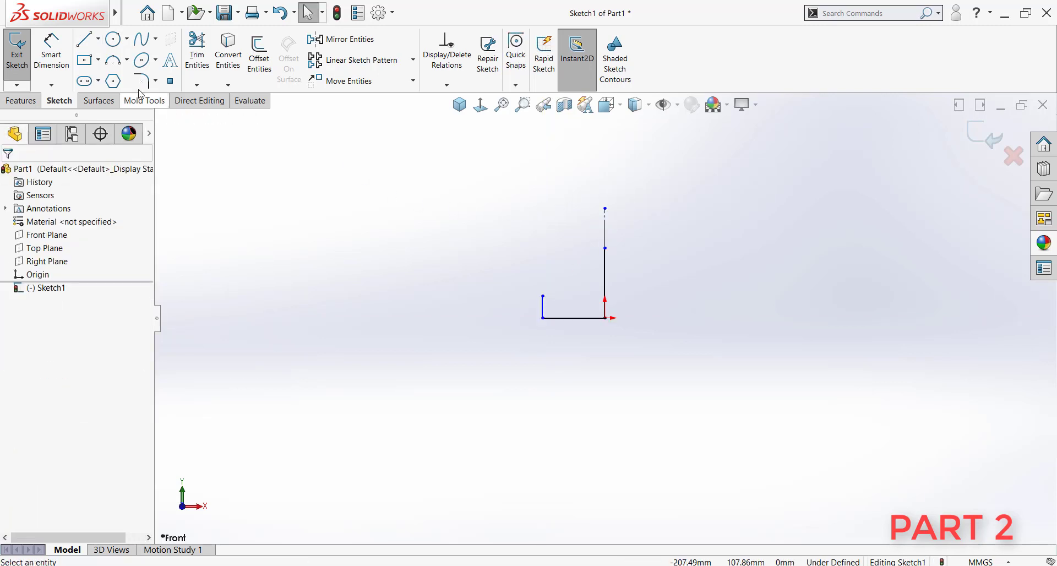
Step: Add a 3-point arc joining the short left line's top to the vertical line
left_click(113, 59)
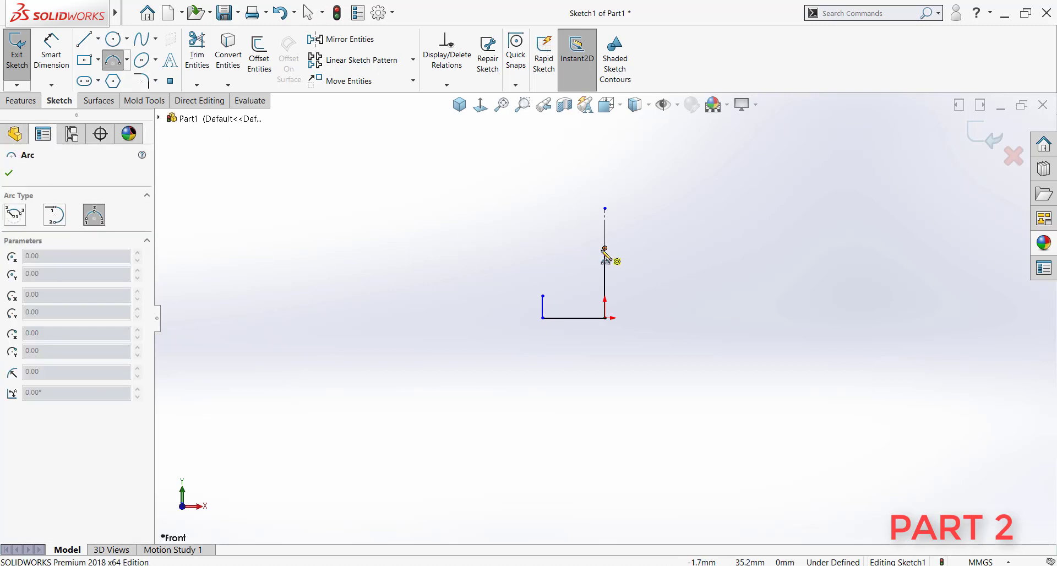
left_click(604, 248)
left_click(542, 296)
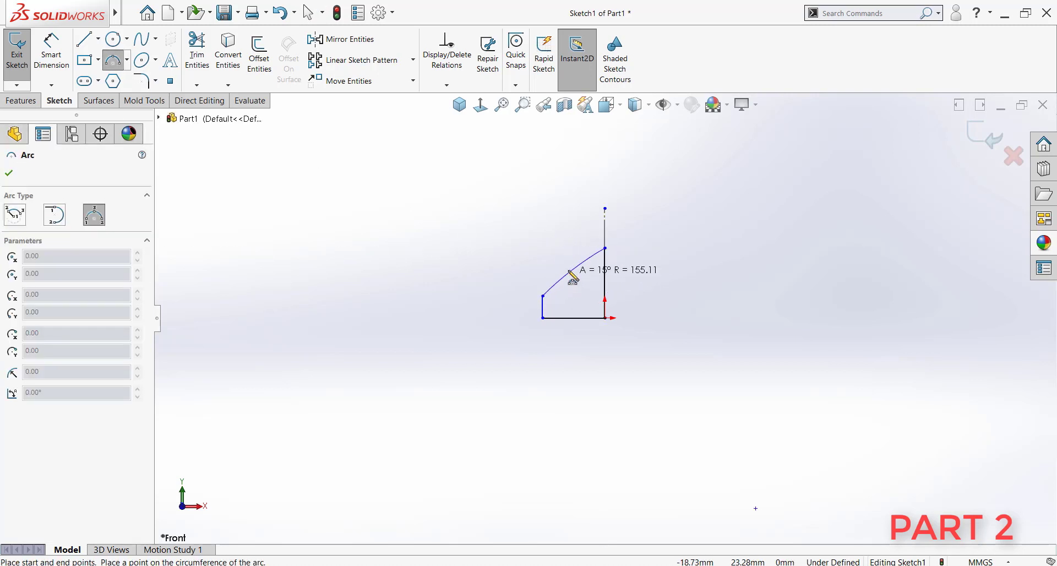
left_click(562, 272)
key("Escape")
left_click(52, 52)
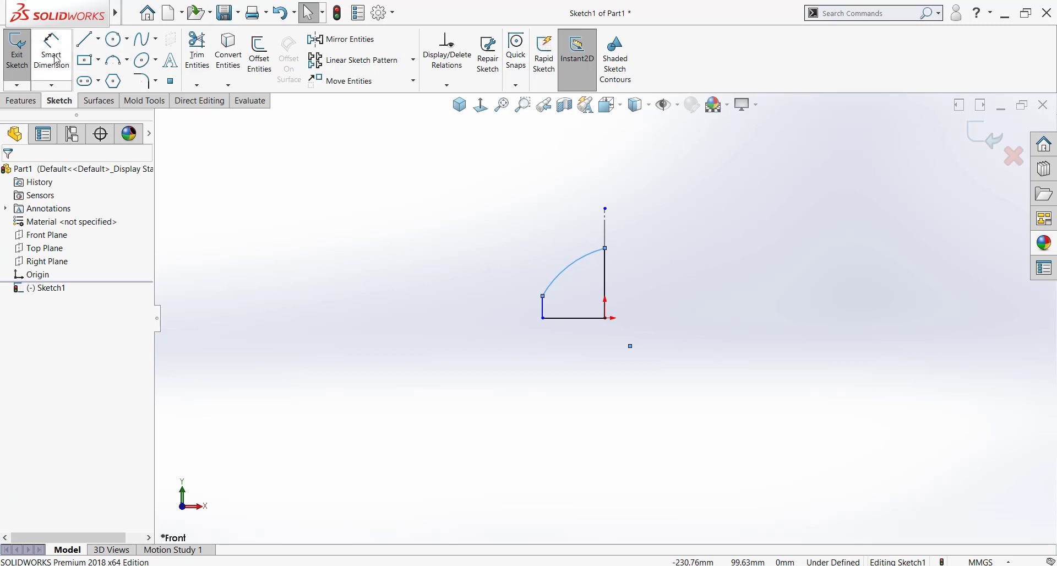
Step: Dimension the profile: 63 mm width, 17 mm height and R65 arc radius
left_click(544, 318)
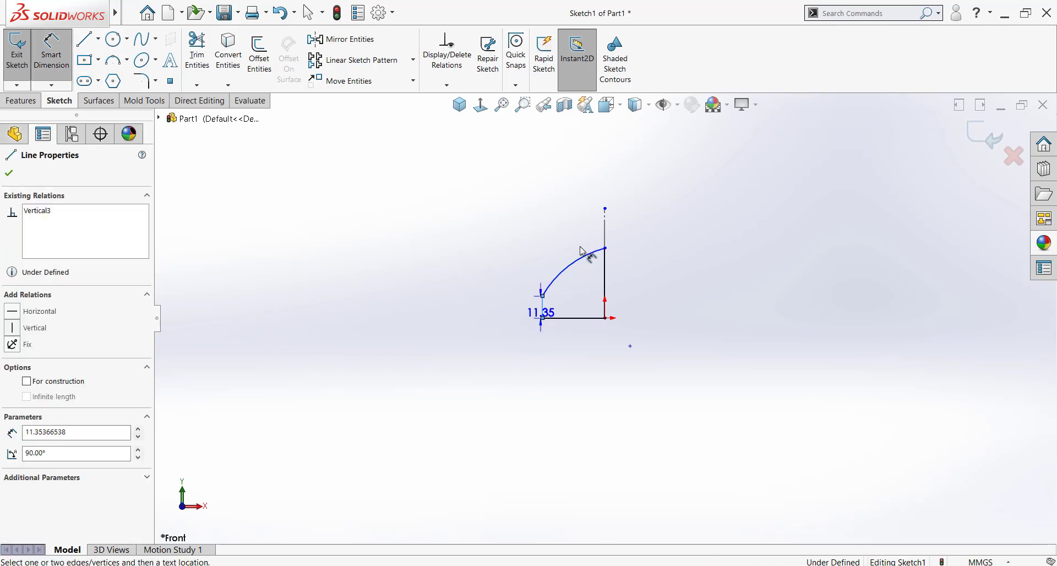
left_click(606, 314)
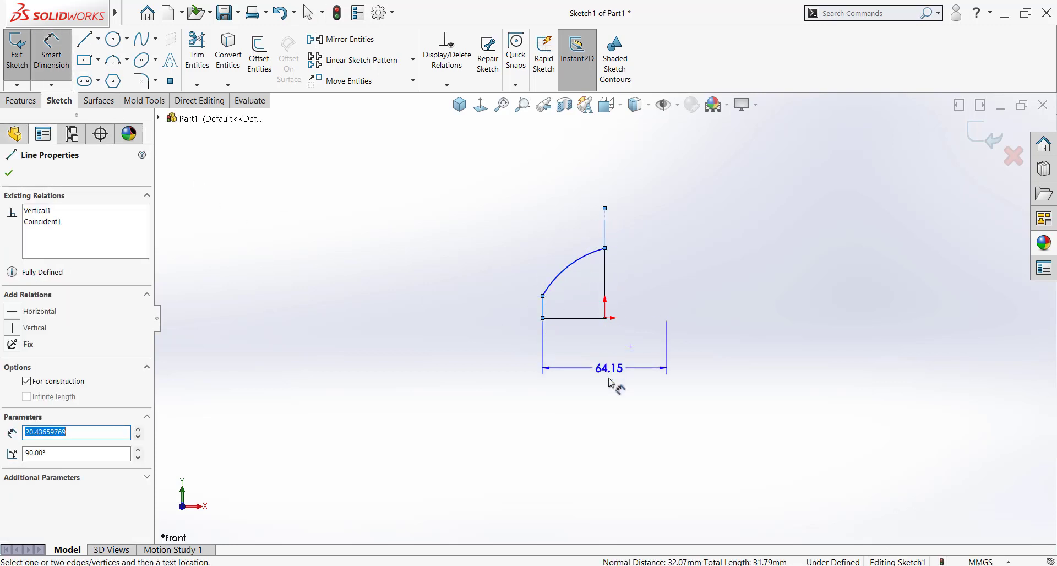
left_click(617, 397)
type("6")
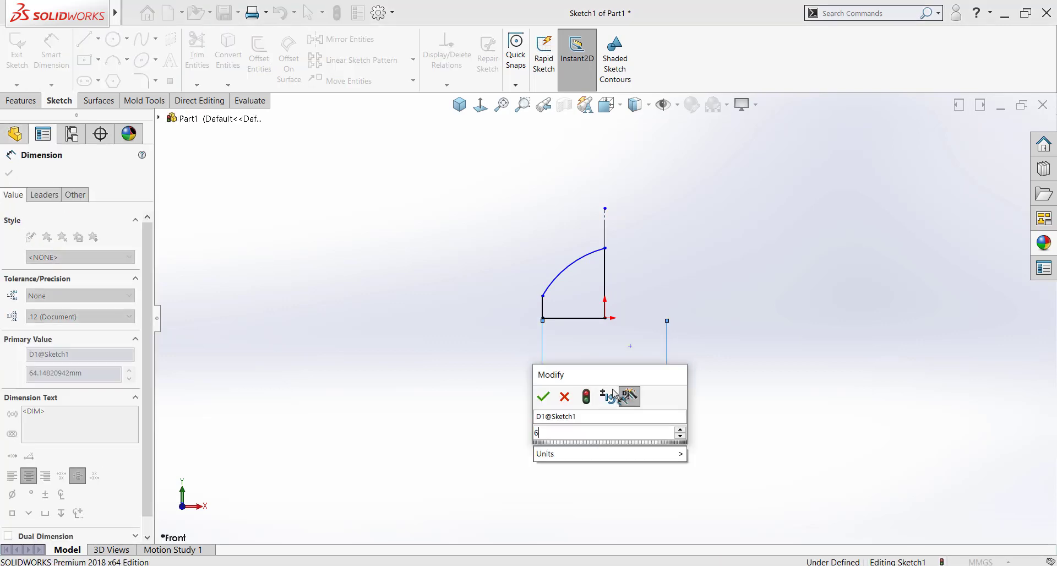
type("3")
key("Return")
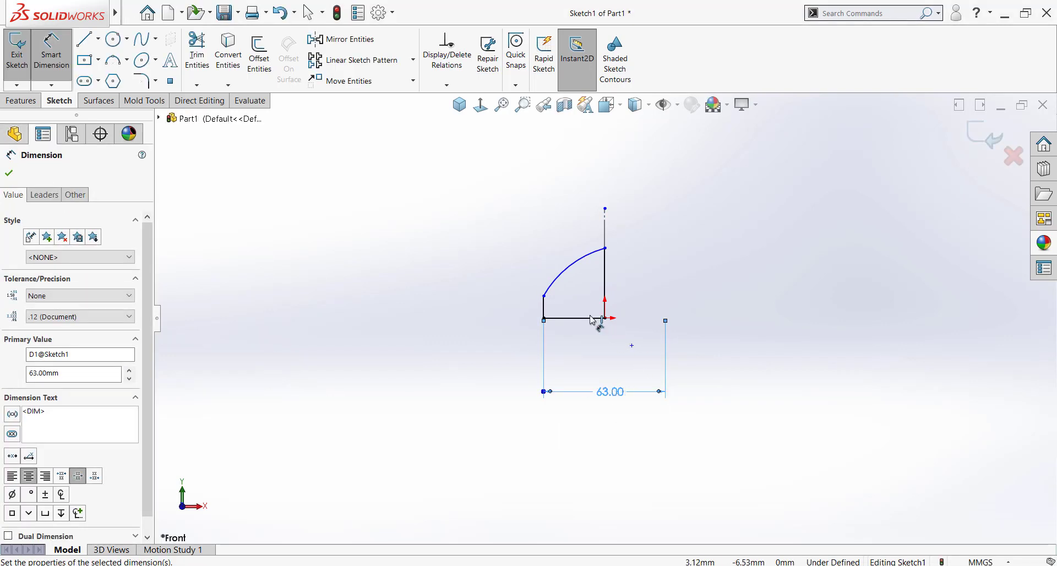
left_click(544, 307)
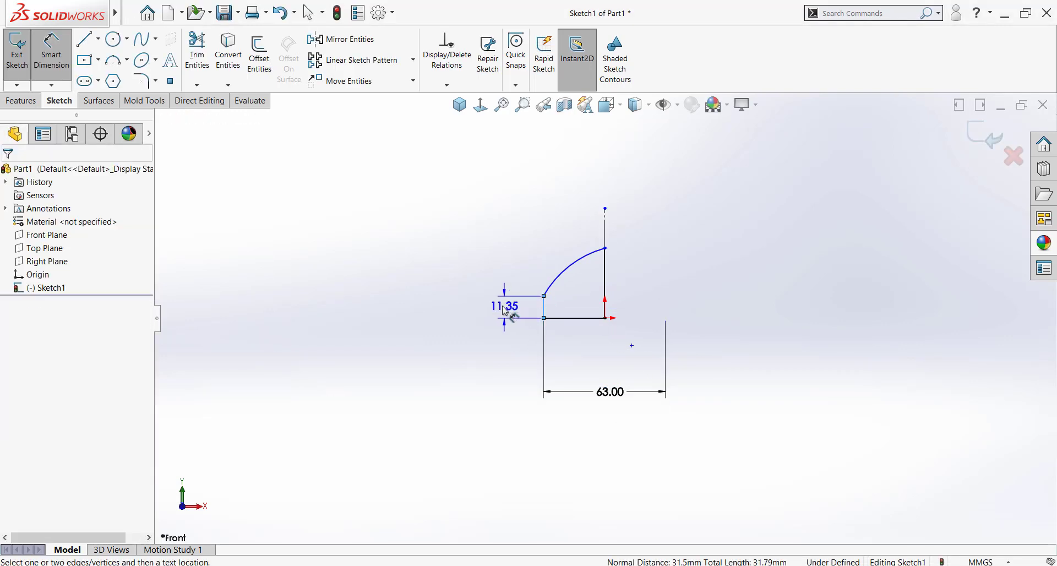
left_click(504, 310)
type("17")
key("Return")
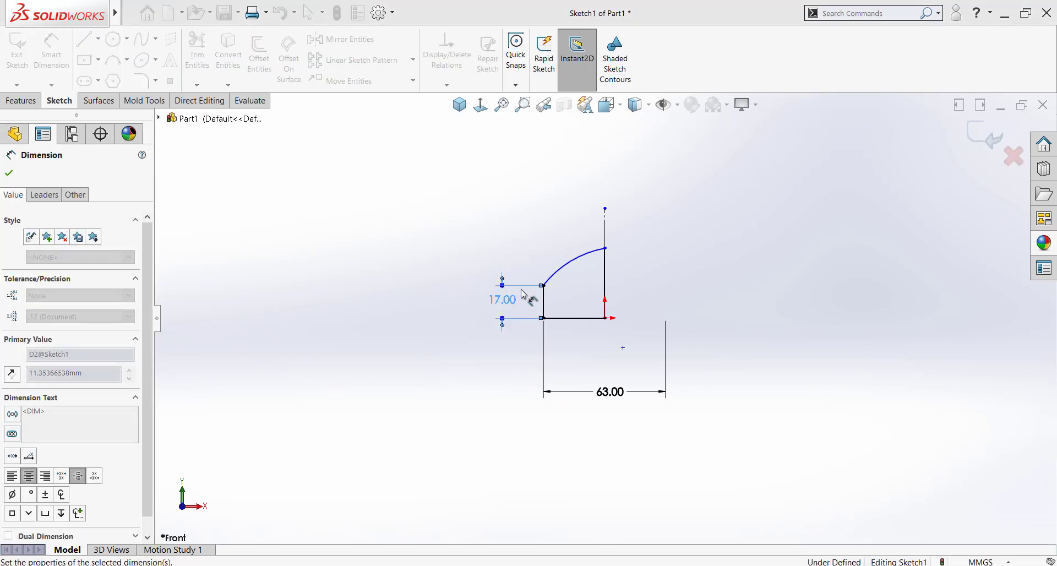
left_click(578, 265)
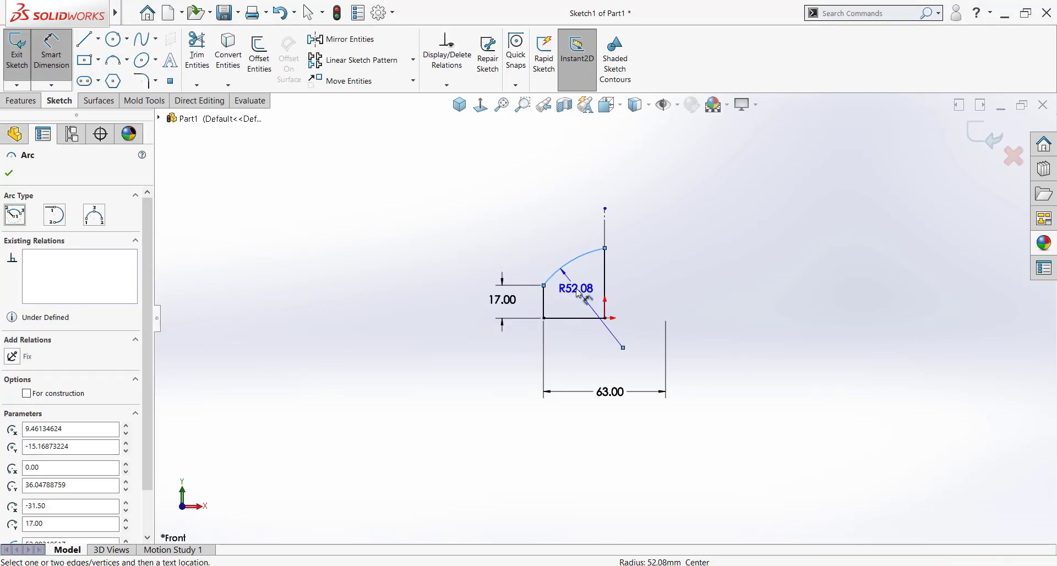
left_click(580, 295)
type("65")
key("Return")
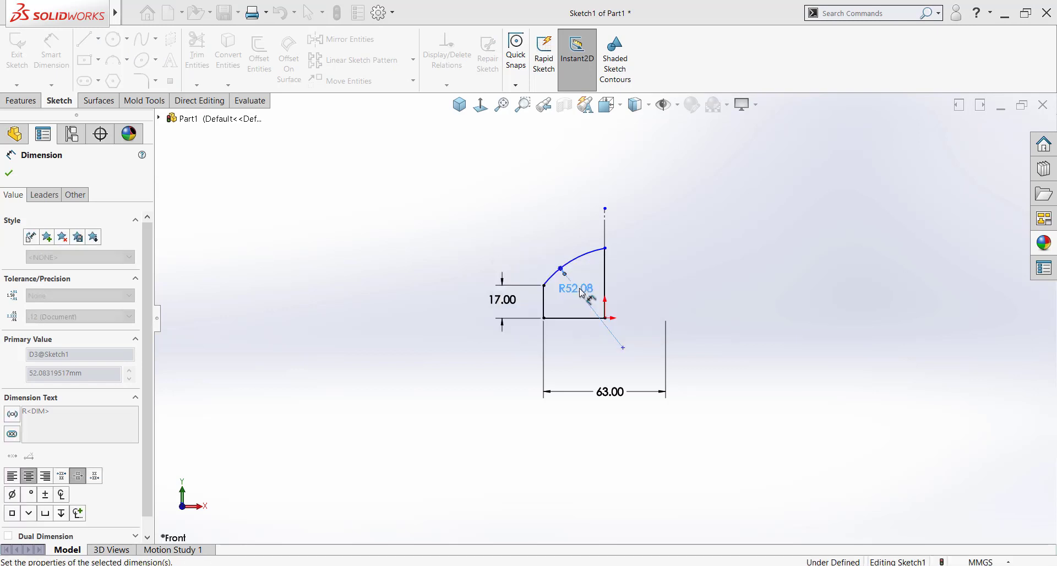
key("Escape")
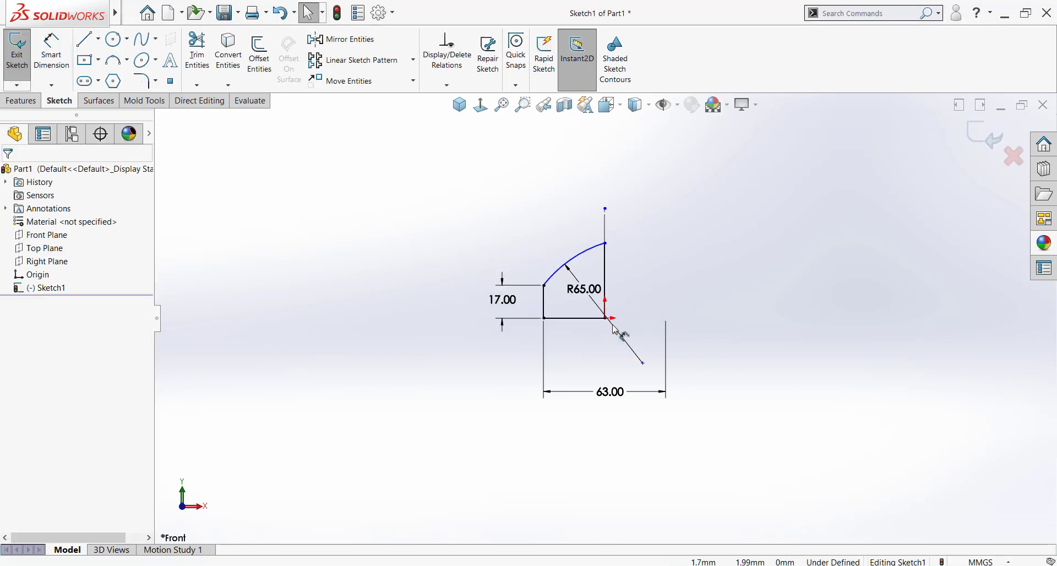
Step: Make the arc's upper endpoint coincident with the centreline and move the 63.00 dimension lower
left_click(643, 363)
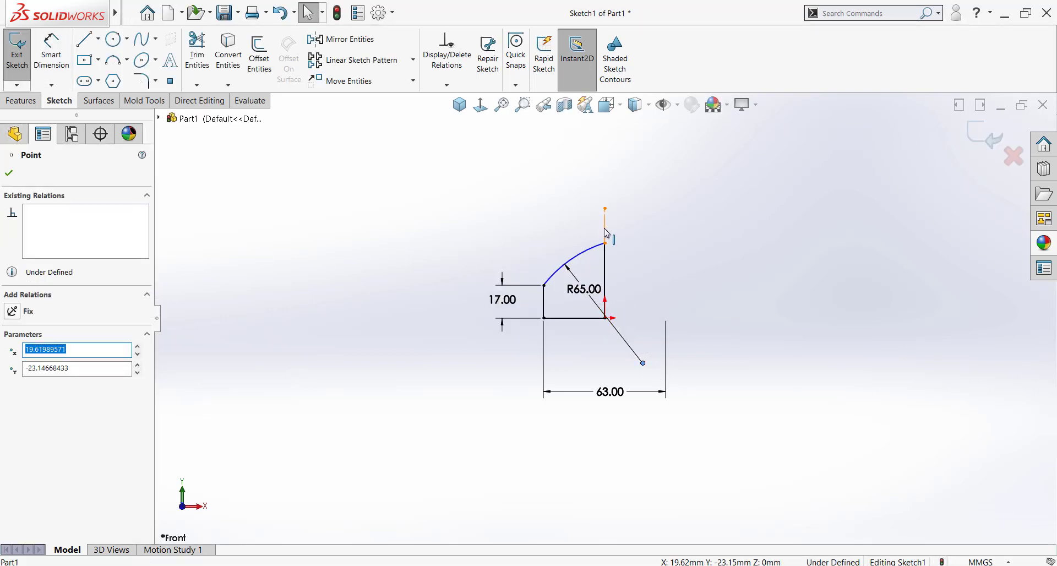
left_click(605, 230, "ctrl")
left_click(653, 196)
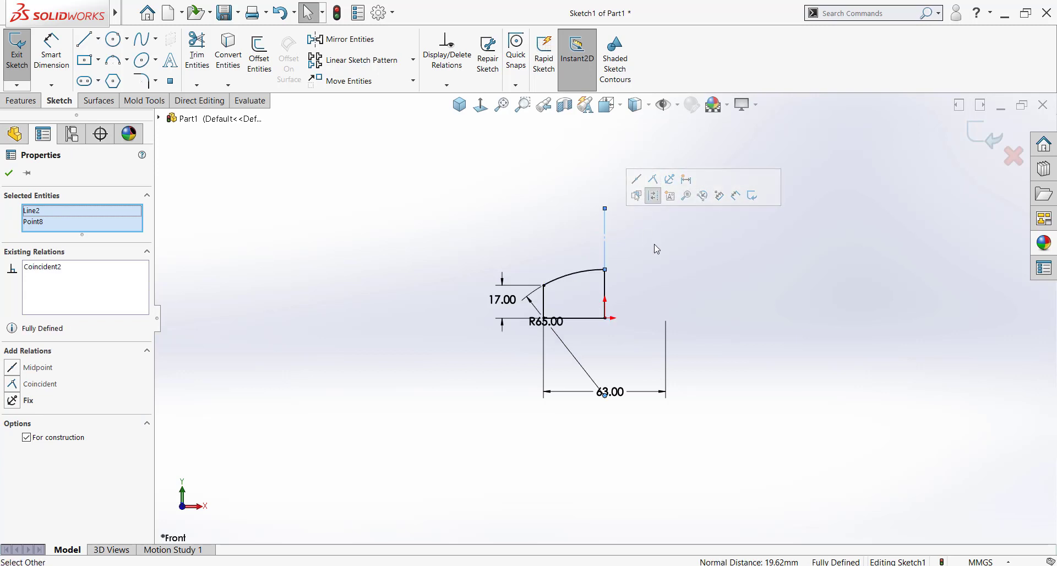
left_click(657, 249)
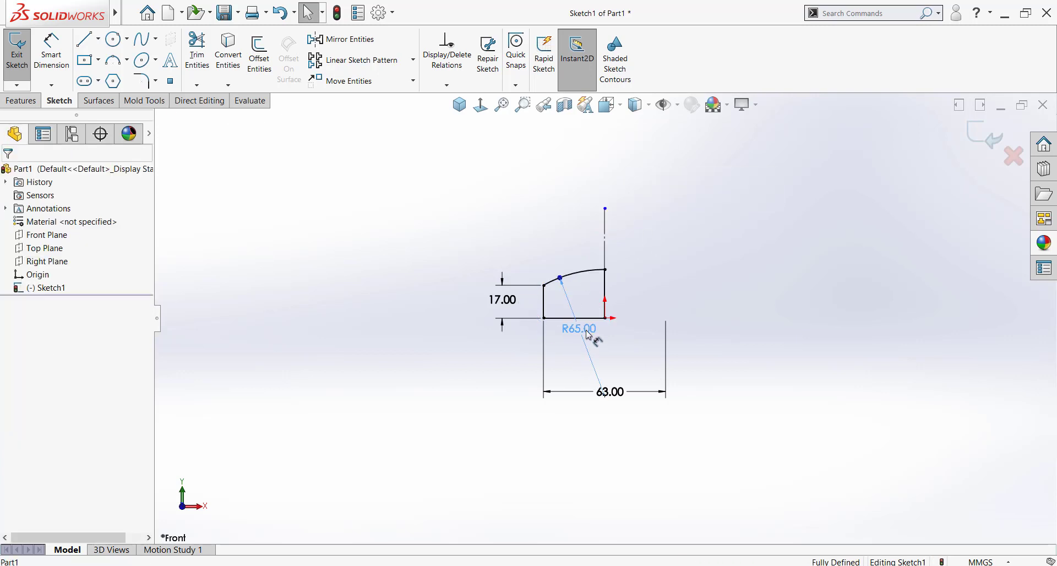
left_click(589, 335)
left_click_drag(609, 391, 609, 402)
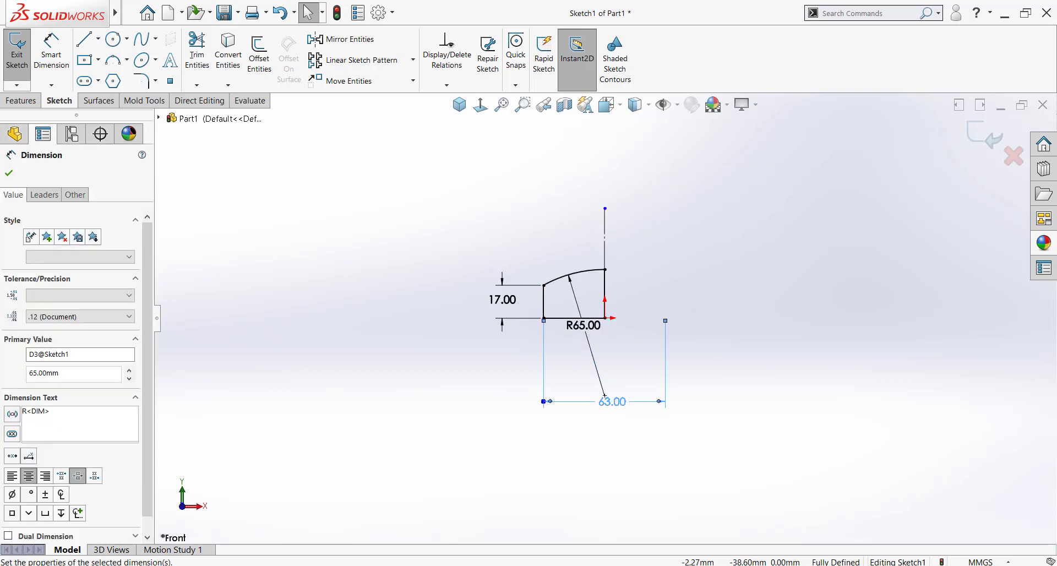
left_click(472, 424)
Step: Revolve the profile 360° around the centreline into Revolve1 and view it isometric
left_click(22, 101)
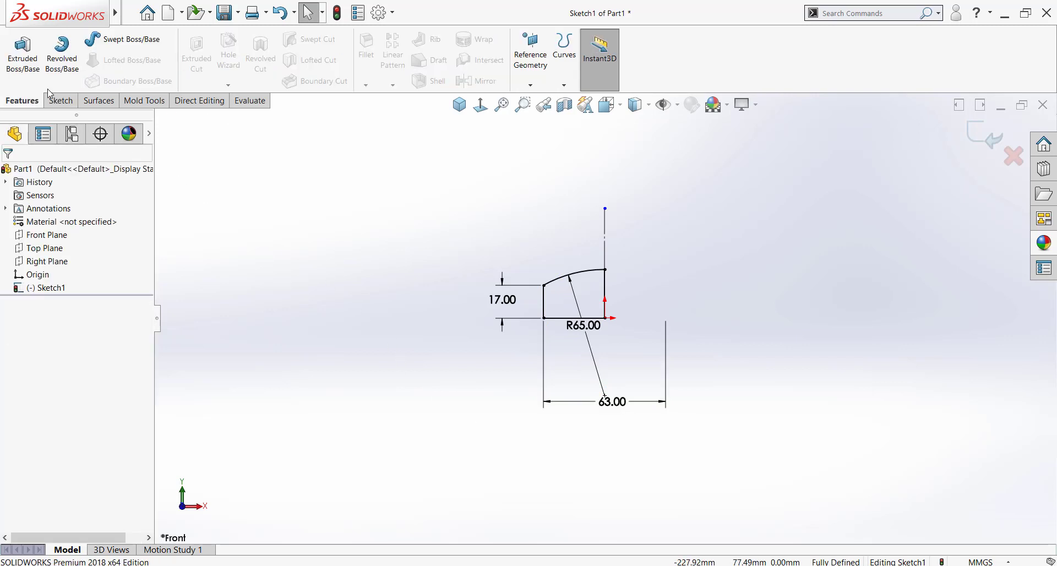
left_click(70, 67)
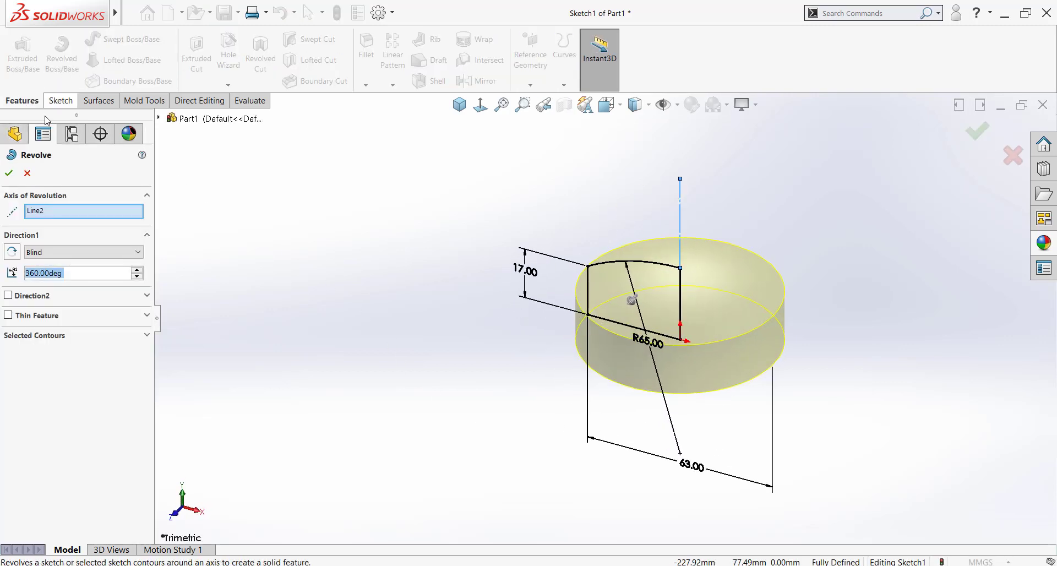
left_click(9, 172)
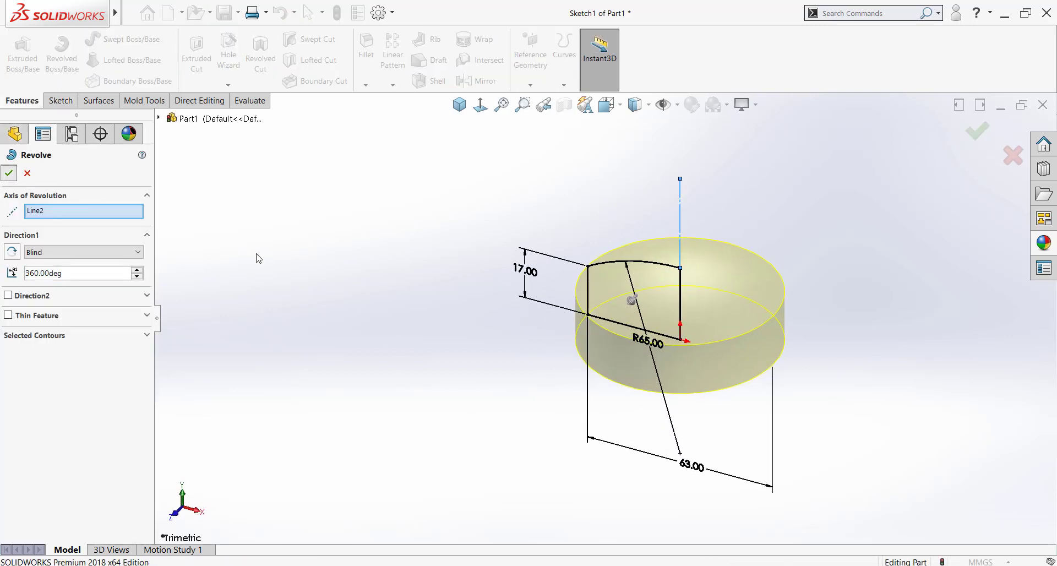
left_click(460, 105)
Step: Create Surface-Offset1 by offsetting the disc's top face 1 mm with Offset Surface
right_click(135, 103)
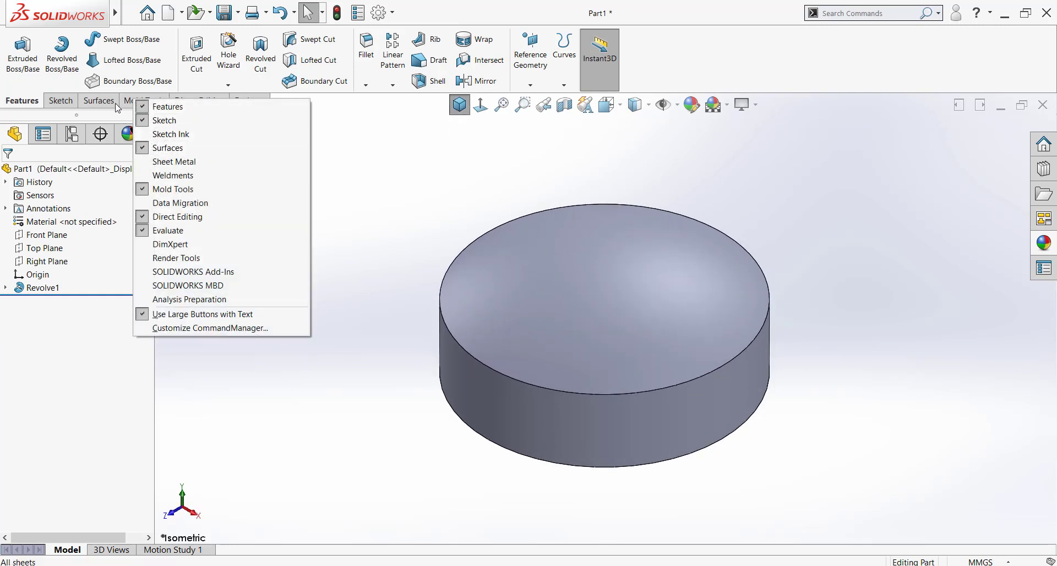
left_click(110, 103)
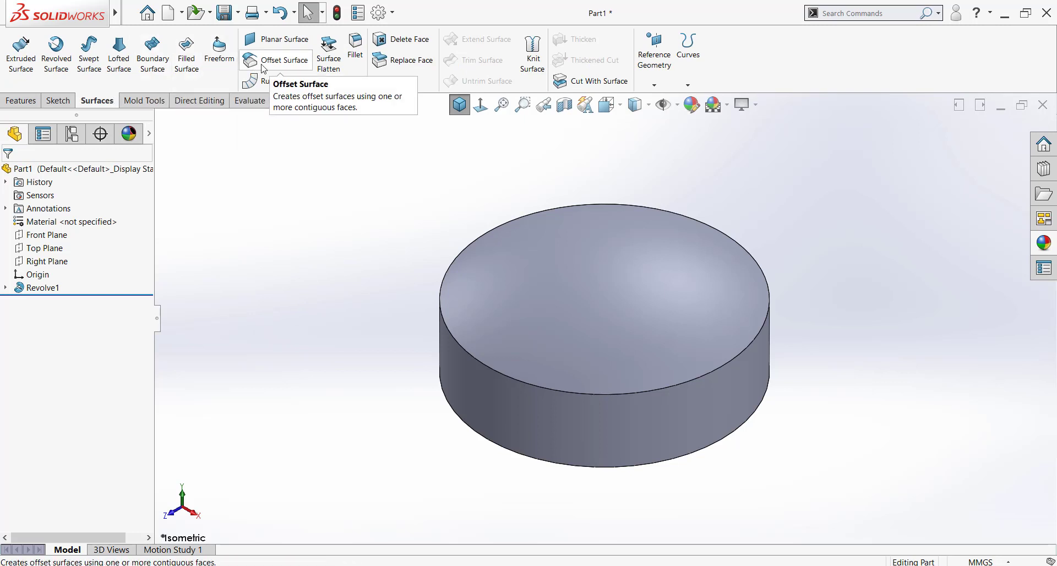
left_click(283, 60)
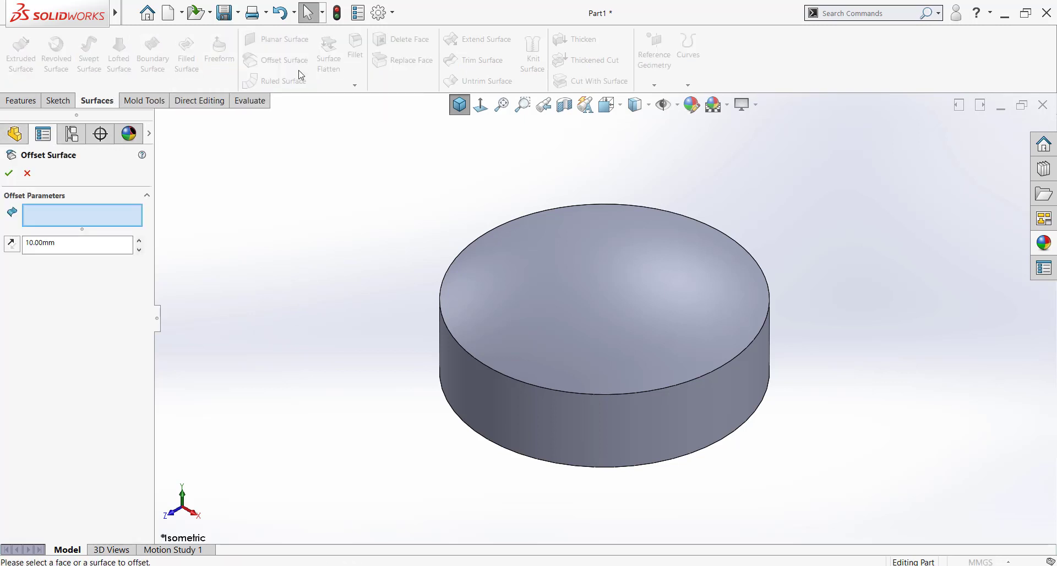
left_click(513, 259)
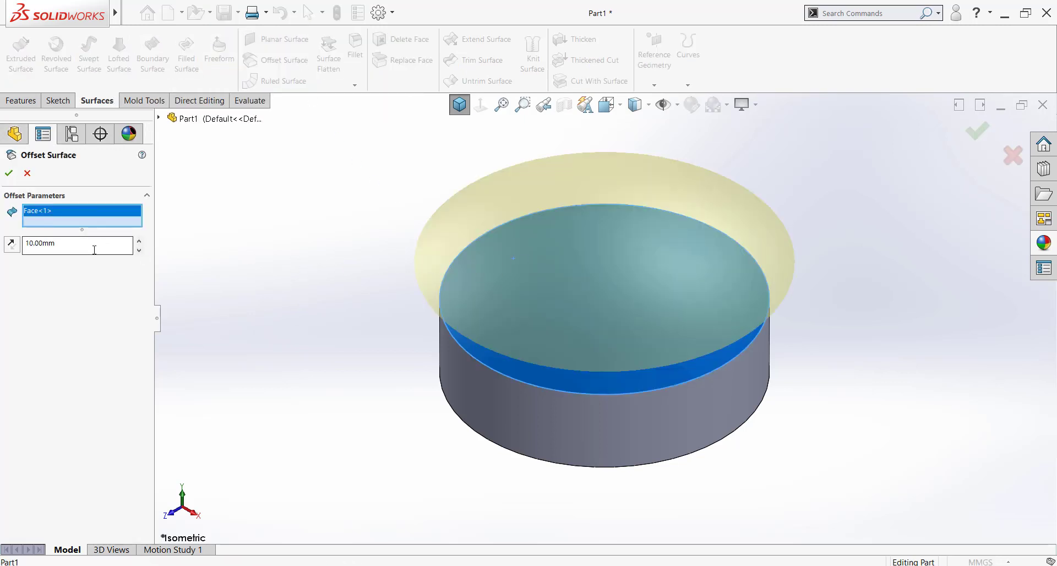
type("1")
key("Return")
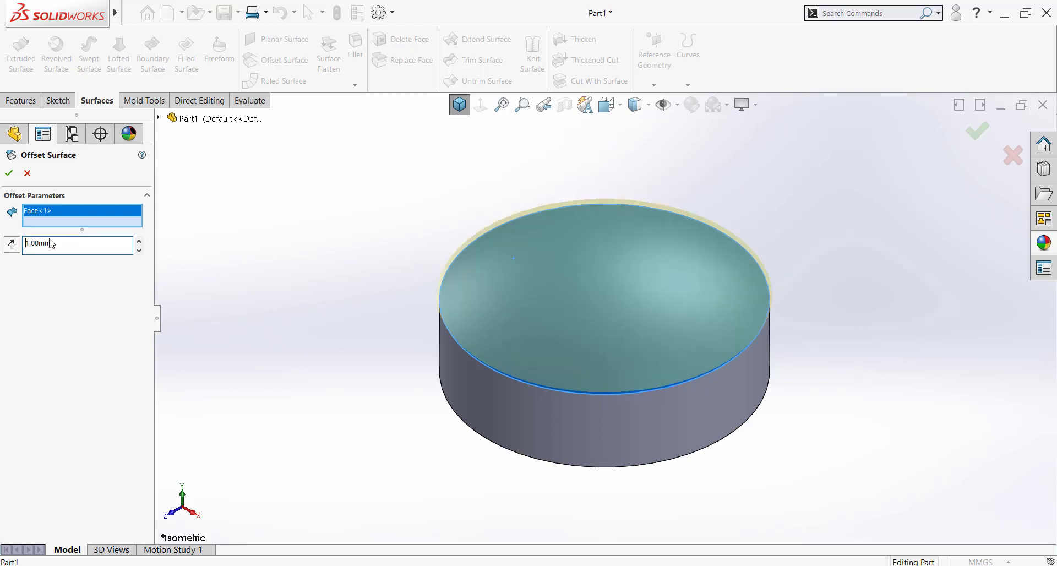
left_click(11, 172)
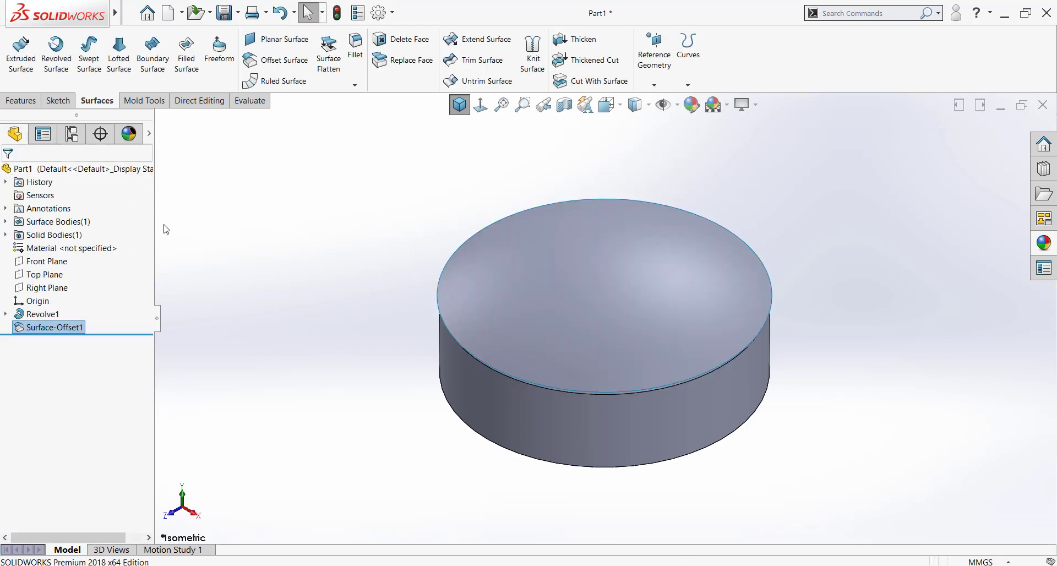
Step: Start a new sketch on the Top Plane, viewed Normal To
left_click(46, 274)
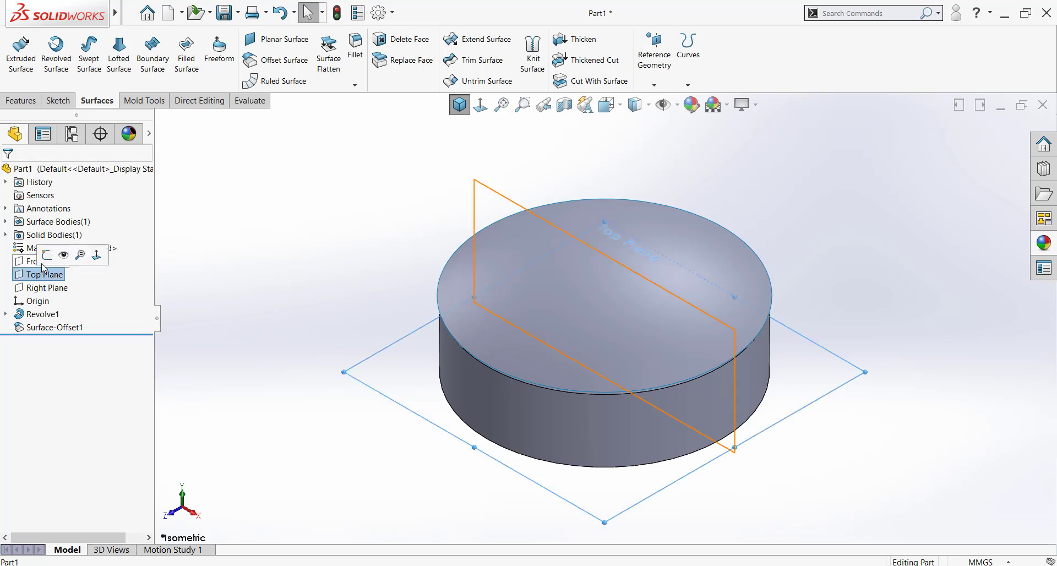
left_click(49, 253)
left_click(481, 104)
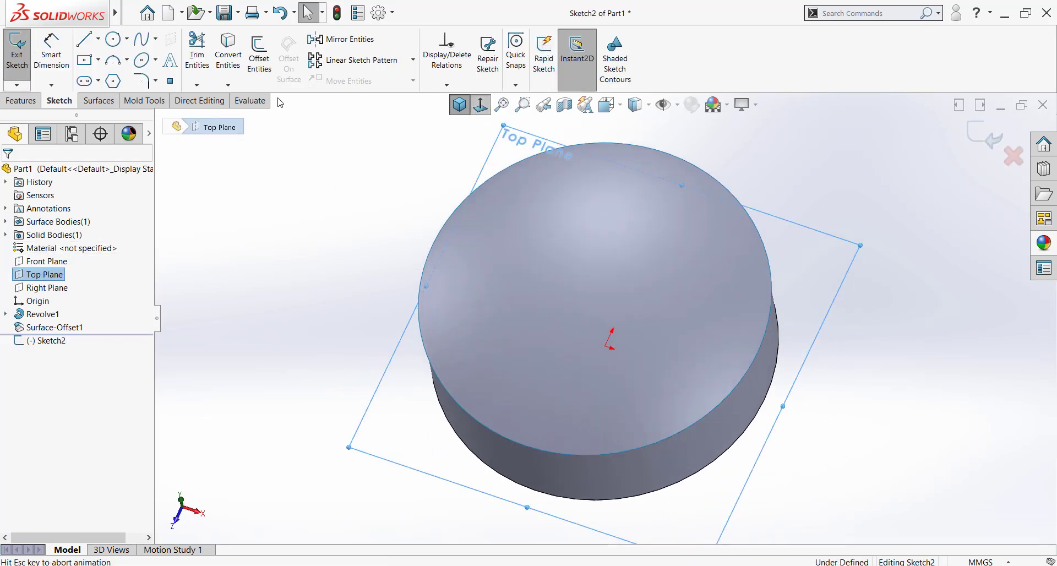
Step: Draw a horizontal centerline near the disc's top plus vertical and horizontal centerlines from the origin
left_click(98, 40)
left_click(107, 69)
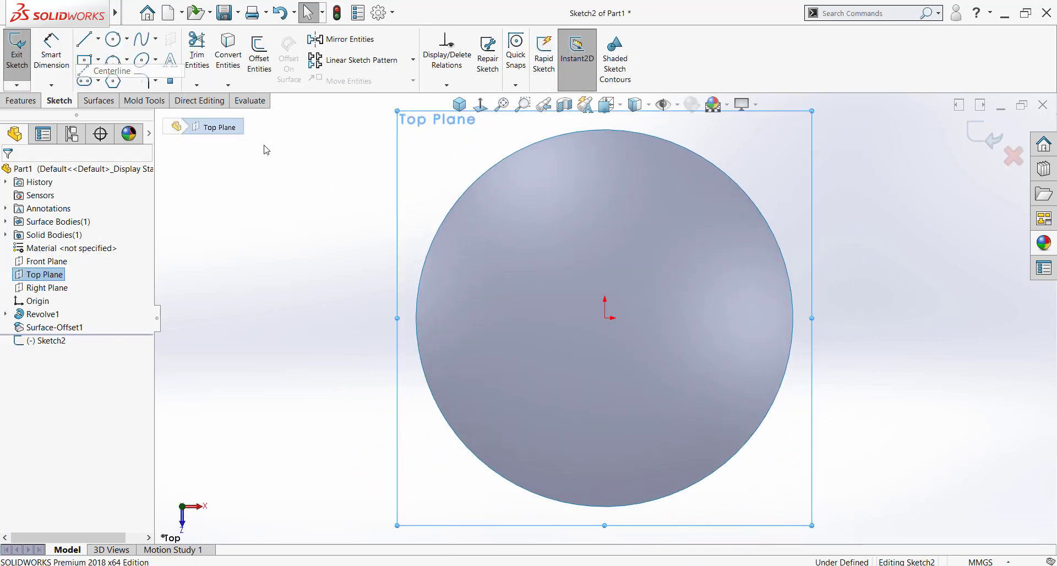
left_click(465, 206)
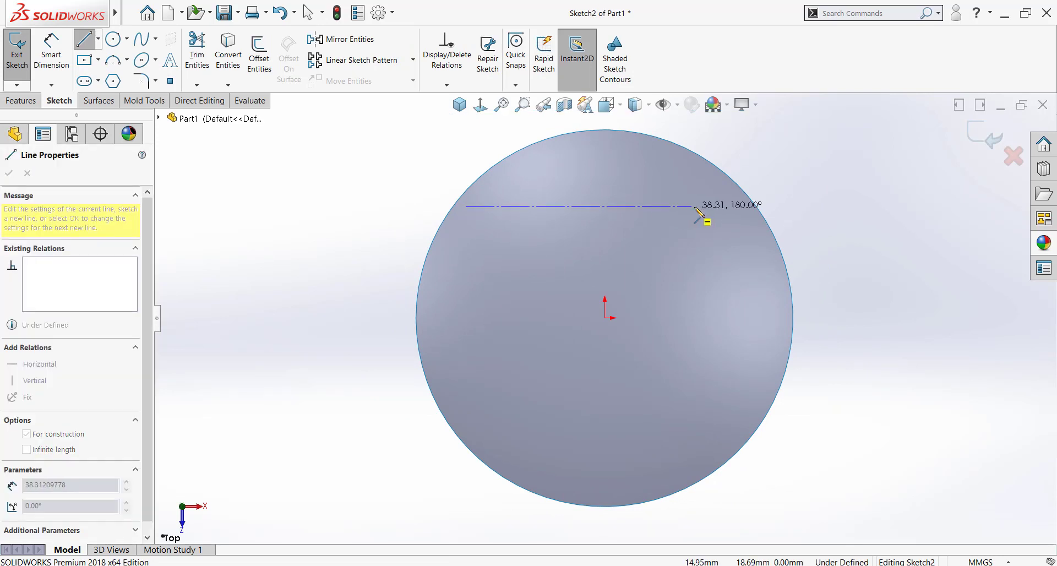
left_click(735, 206)
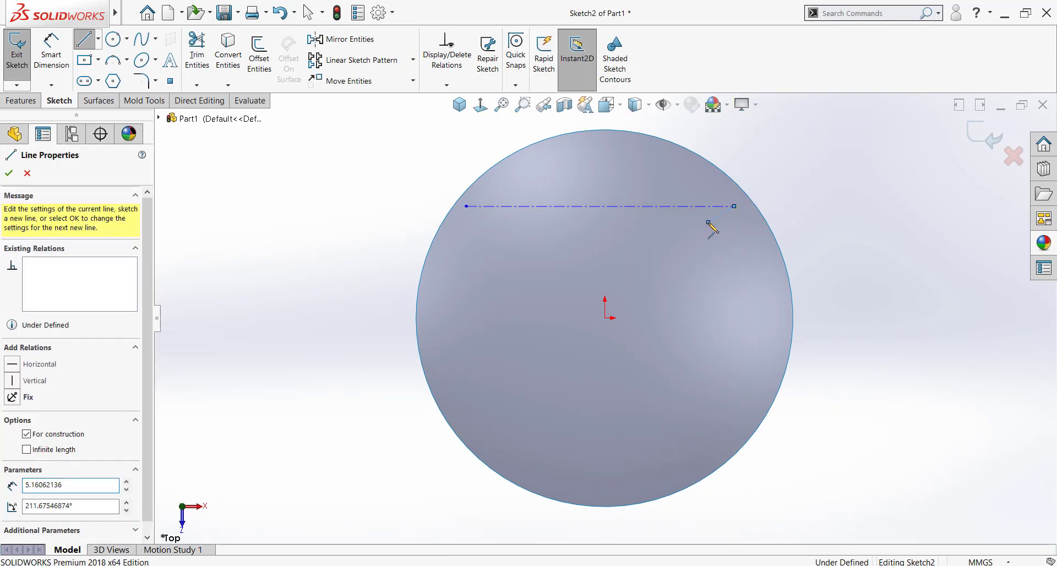
double_click(707, 222)
left_click(604, 238)
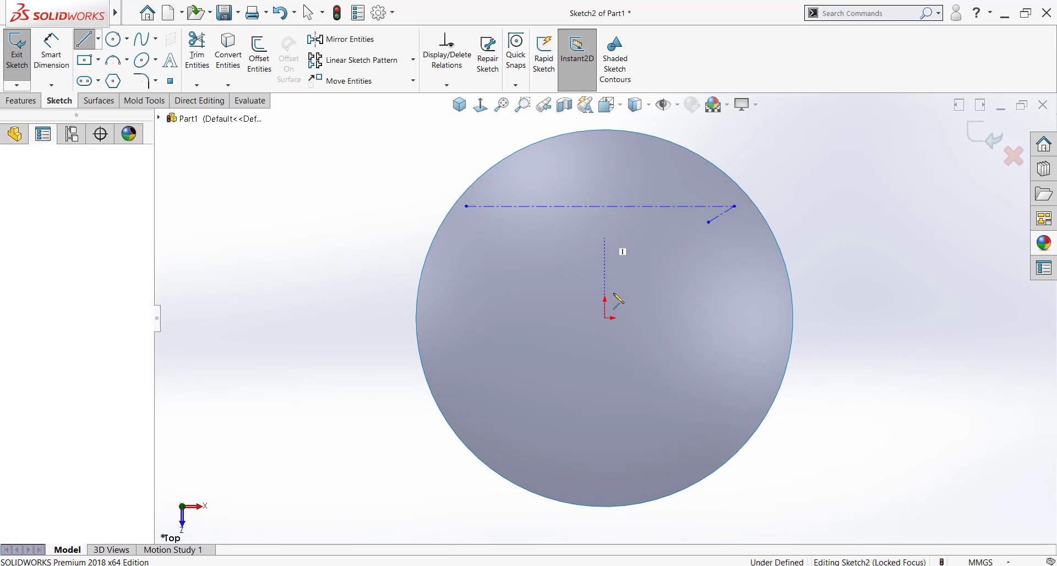
left_click(604, 318)
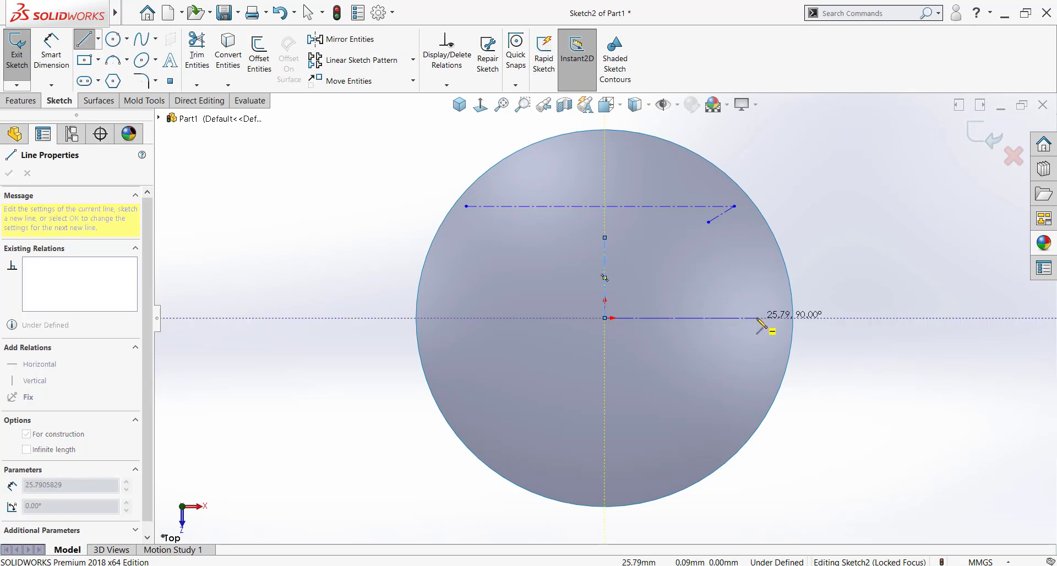
double_click(758, 317)
key("Escape")
left_click(716, 211)
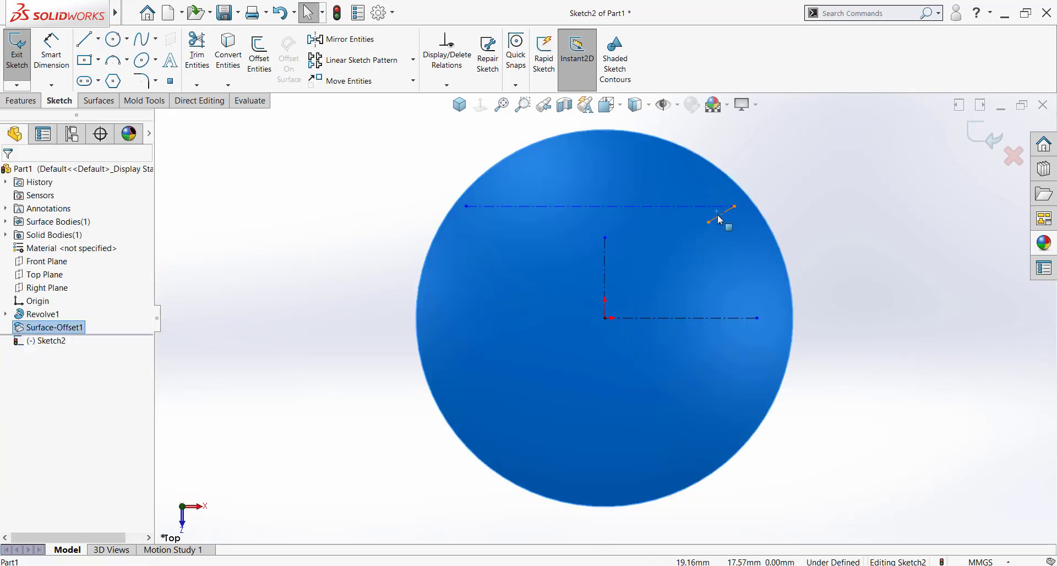
left_click(719, 214)
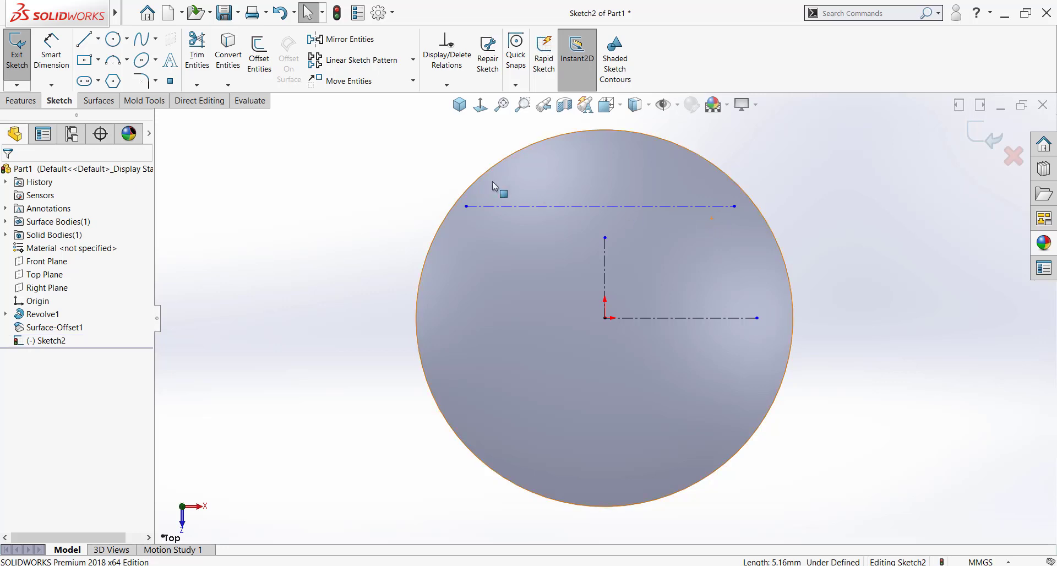
Step: Draw a 3-point arc across the top near the disc's edge
left_click(114, 60)
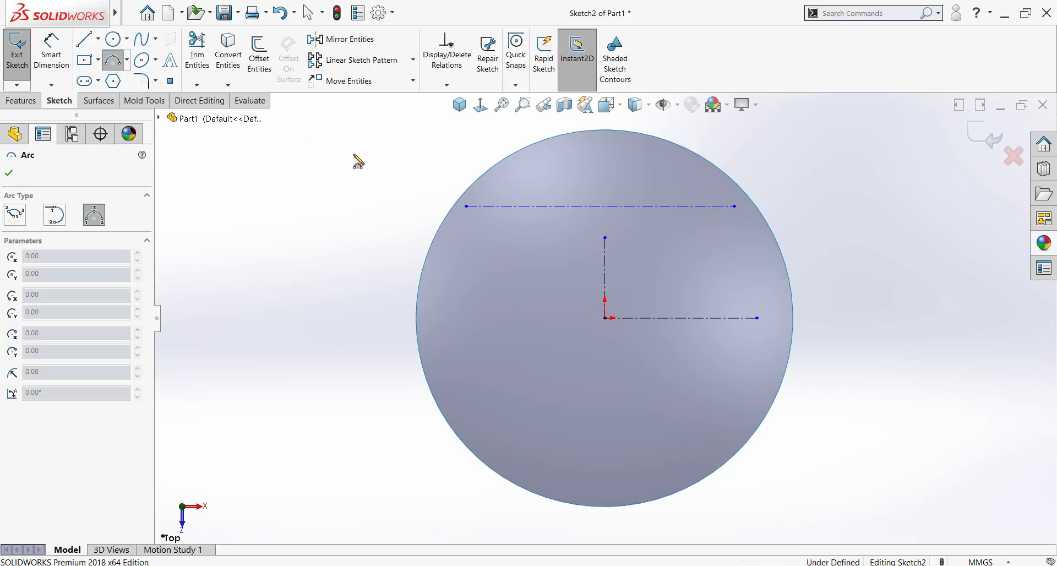
left_click(488, 181)
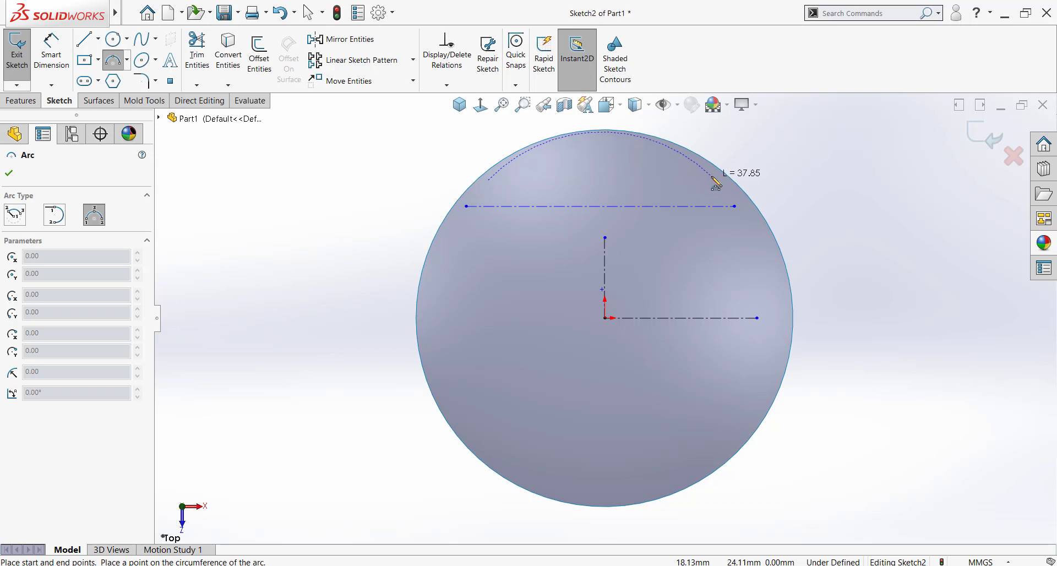
left_click(711, 176)
left_click(685, 183)
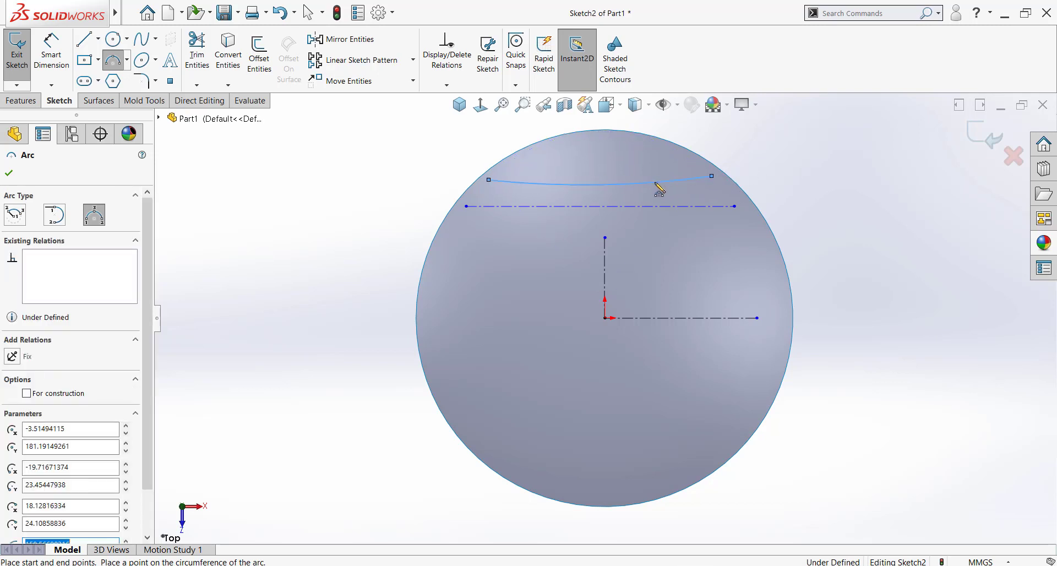
key("Escape")
Step: Make the arc's endpoints Horizontal and its midpoint Vertical with the origin
left_click(711, 175)
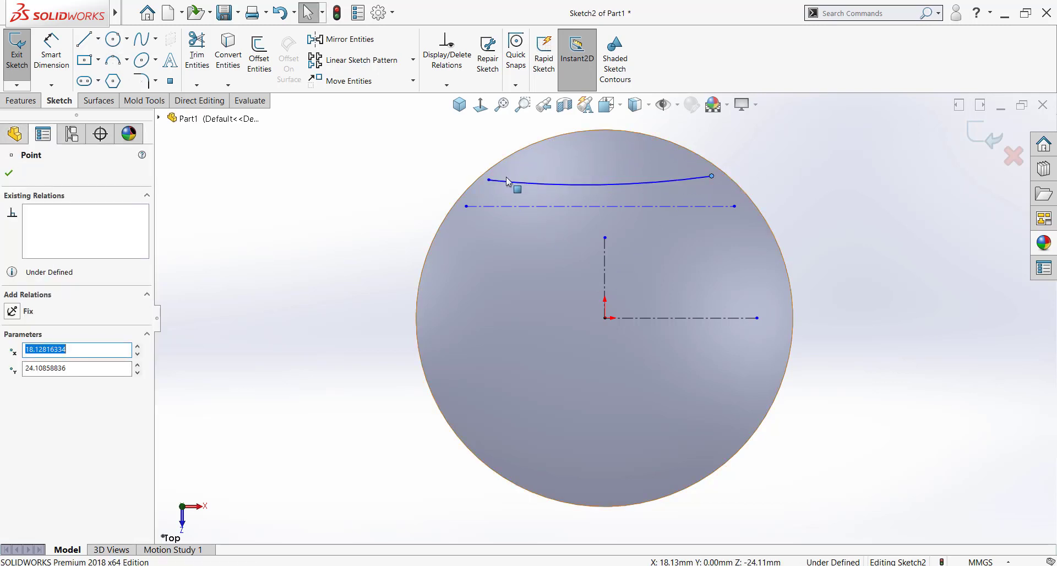
left_click(489, 180, "ctrl")
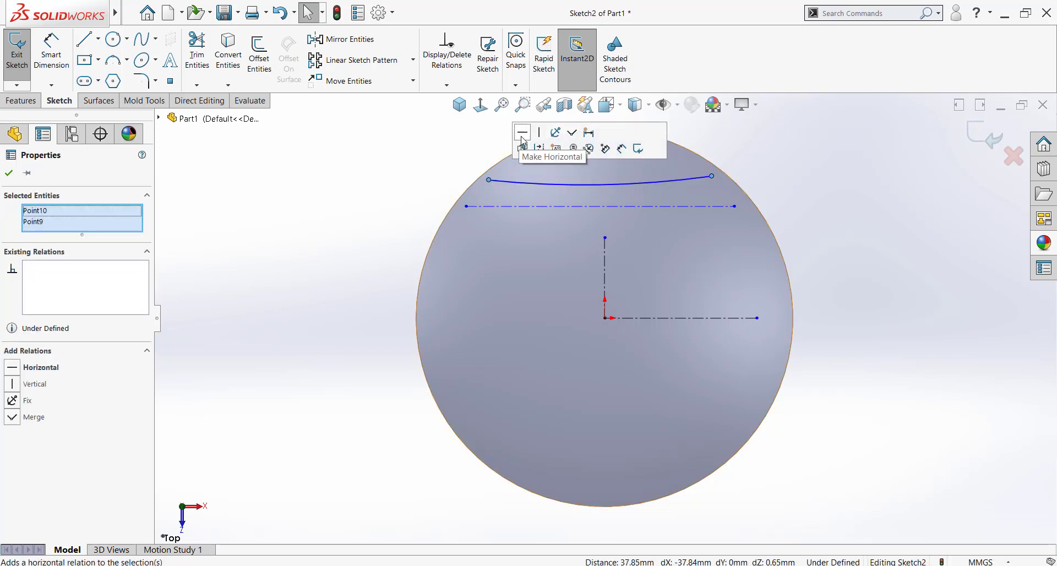
left_click(524, 139)
right_click(592, 189)
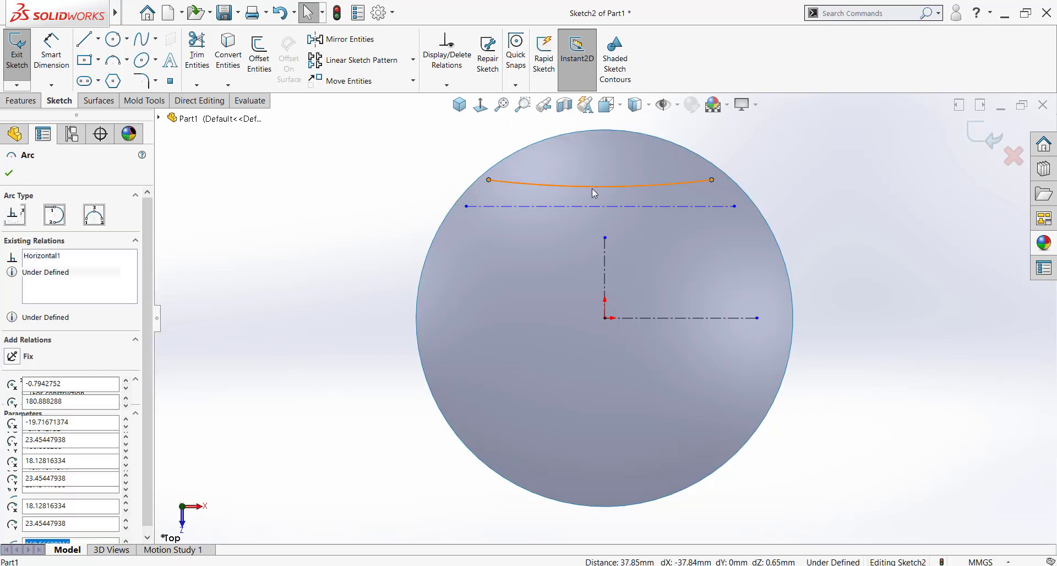
key("Escape")
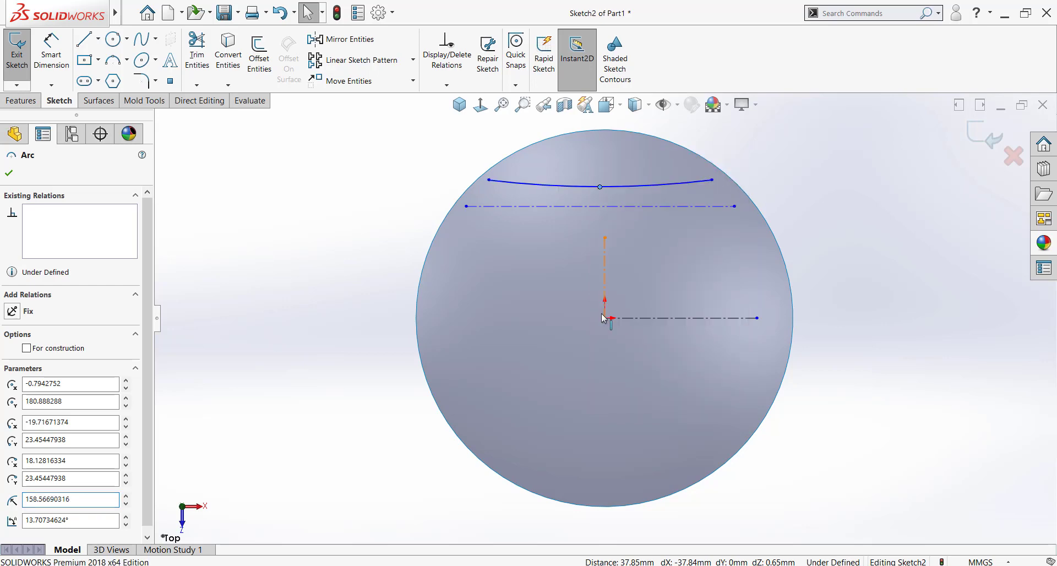
left_click(605, 318, "ctrl")
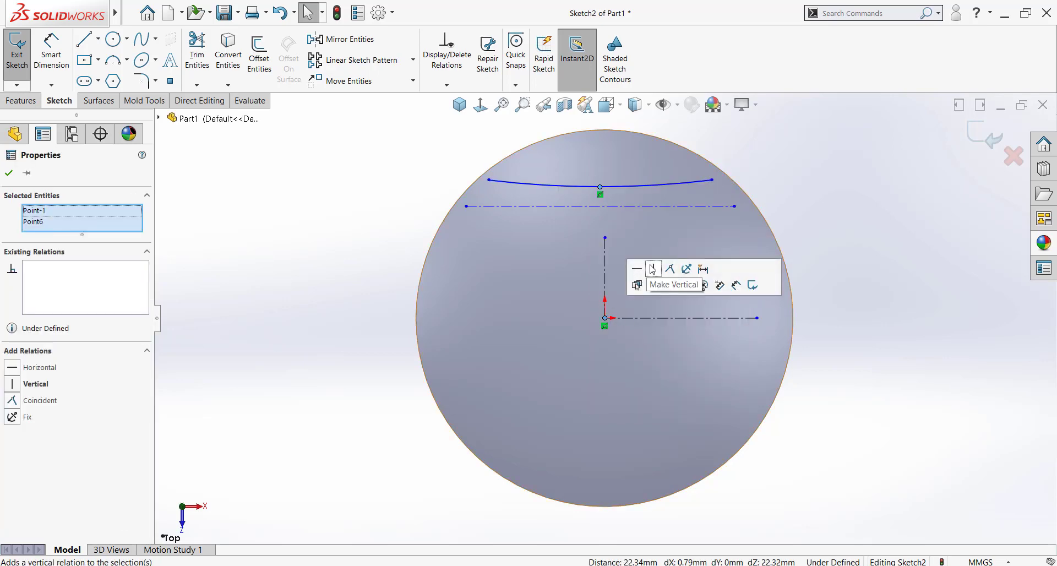
left_click(652, 269)
left_click(256, 234)
Step: Set the upper centerline 22.5 mm above the origin and make the top arc tangent to it
left_click(52, 52)
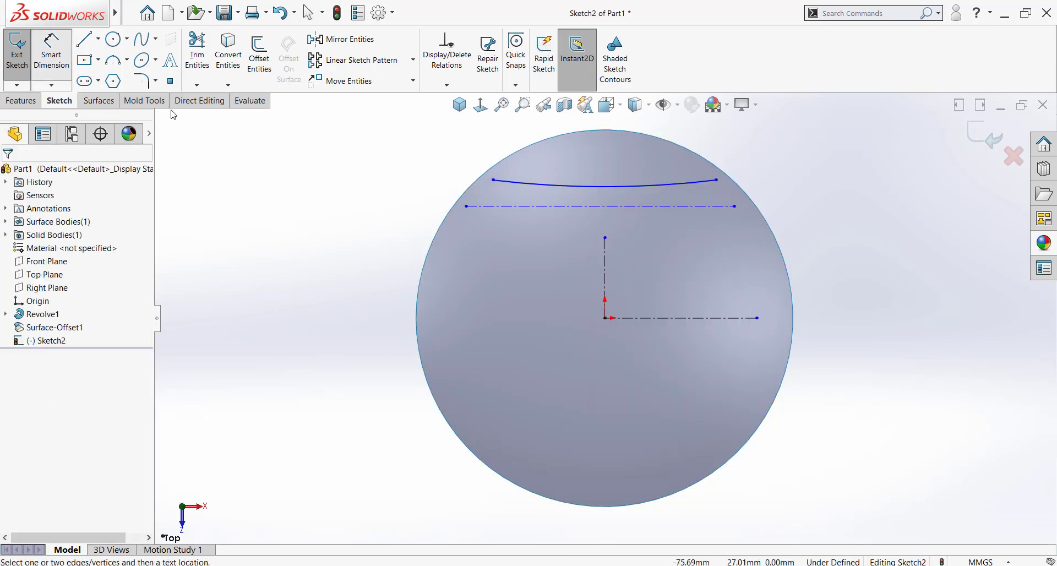
left_click(568, 238)
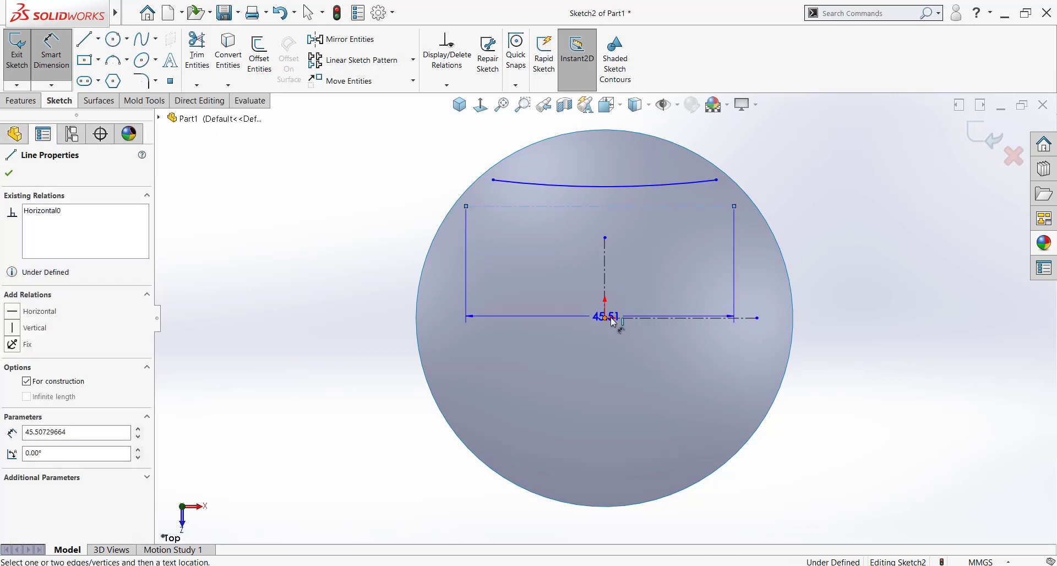
left_click(606, 318)
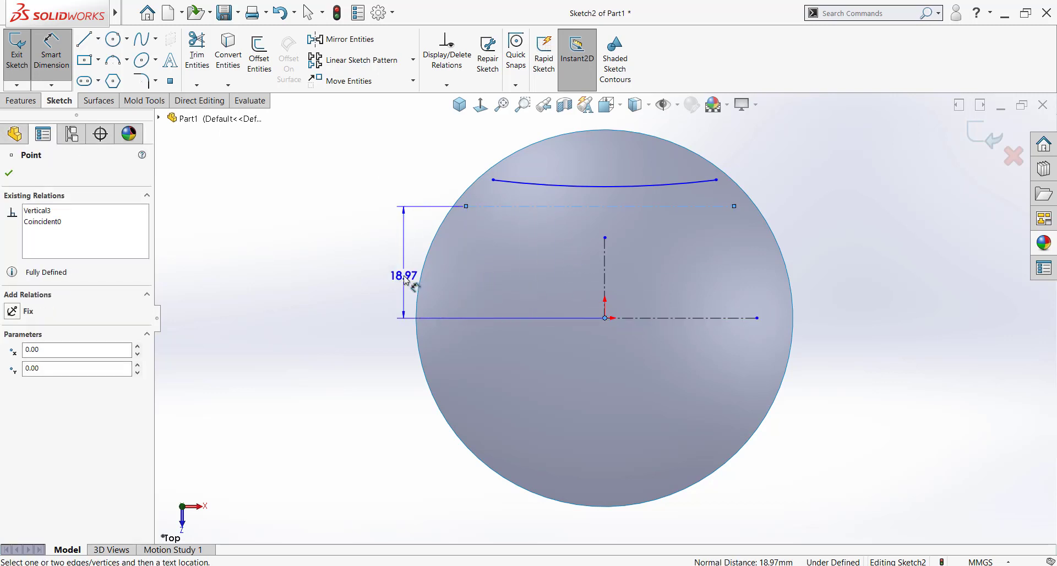
left_click(405, 276)
type("22.5")
key("Return")
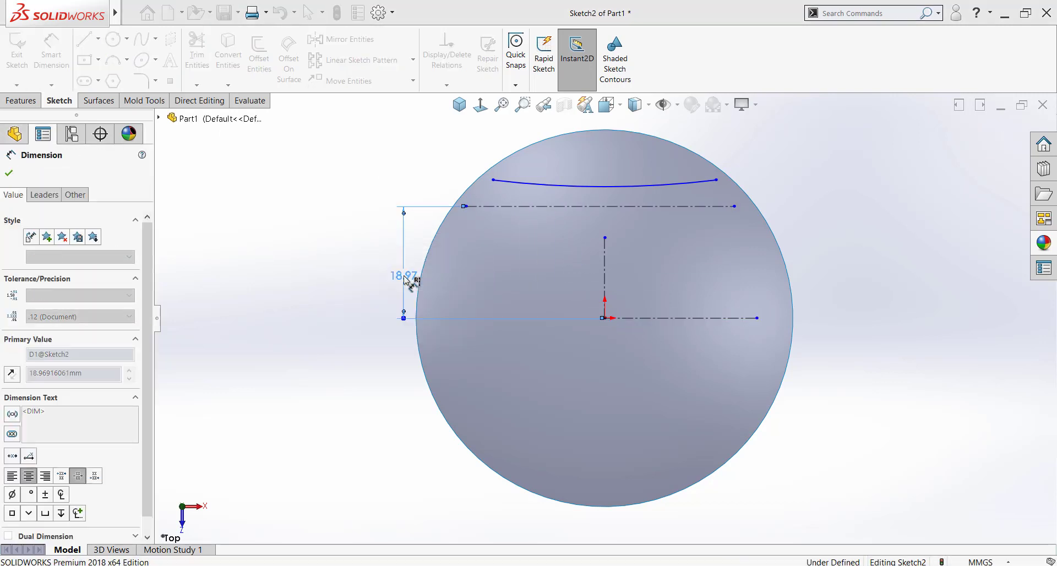
key("Escape")
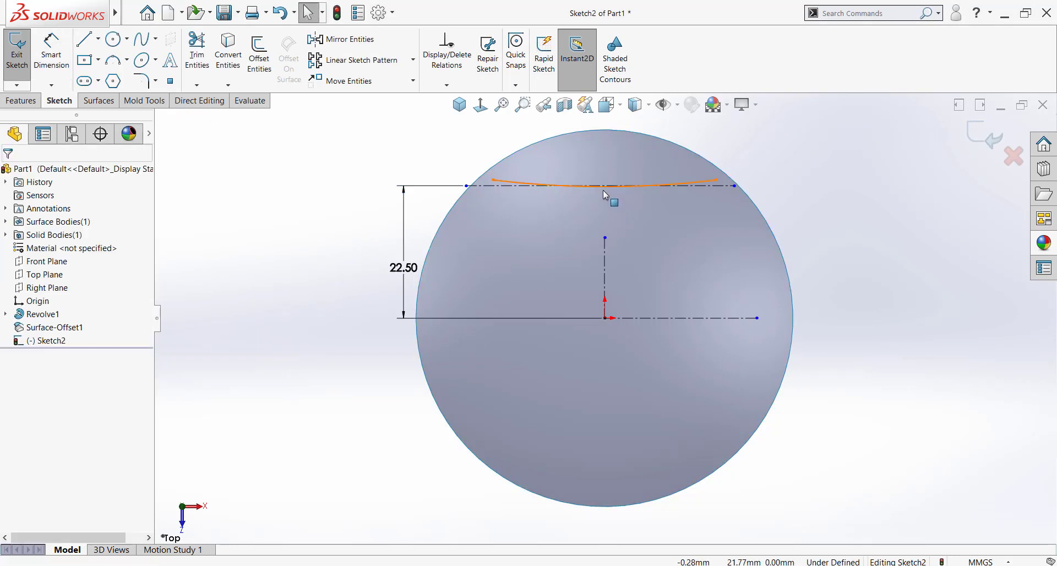
left_click(510, 189)
left_click(510, 187, "ctrl")
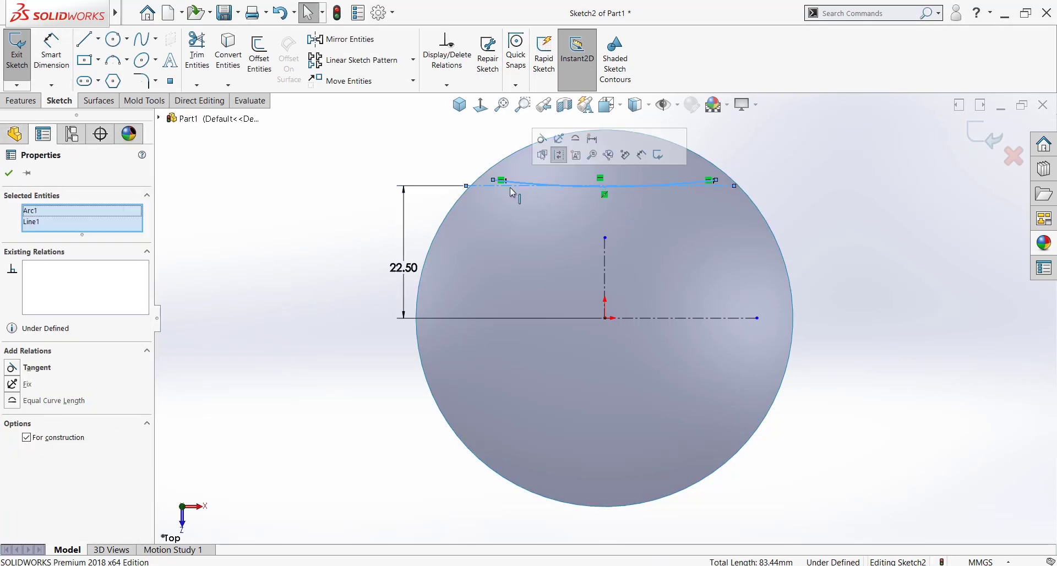
left_click(540, 142)
left_click(412, 165)
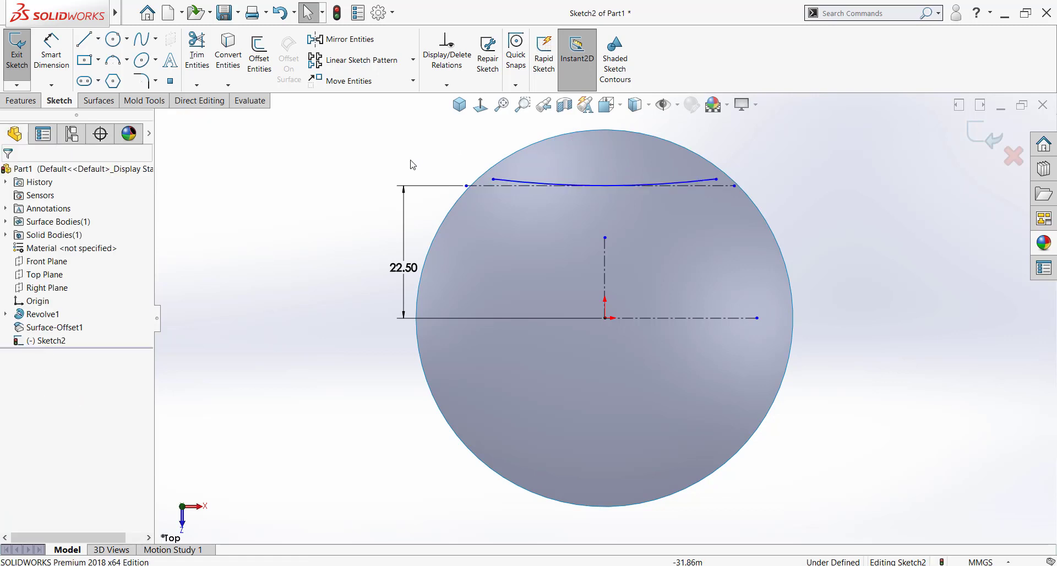
Step: Dimension the arc endpoints 46 mm apart and the right endpoint 48 mm vertically, placed right
left_click(51, 53)
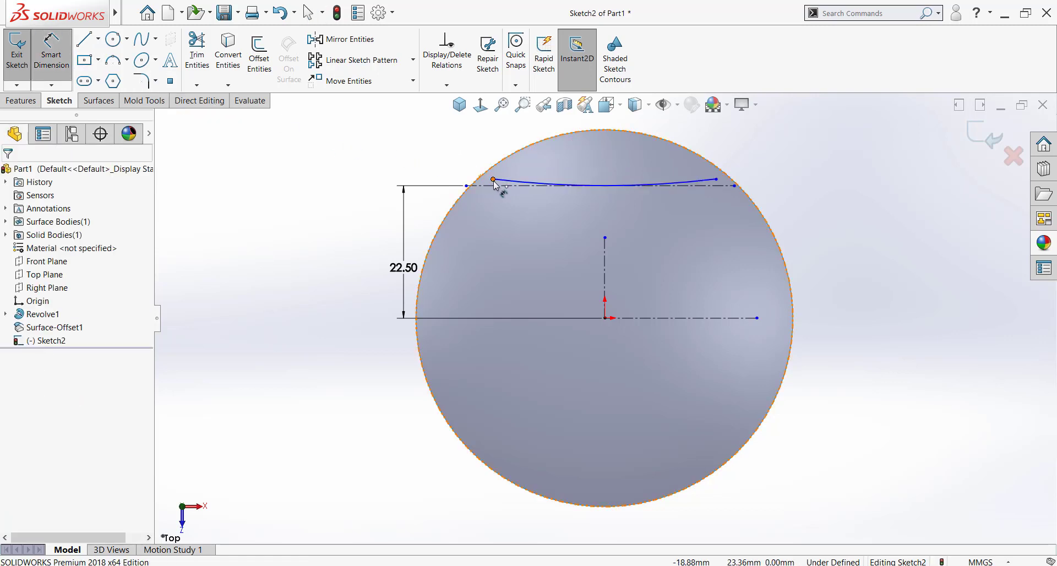
left_click(717, 182)
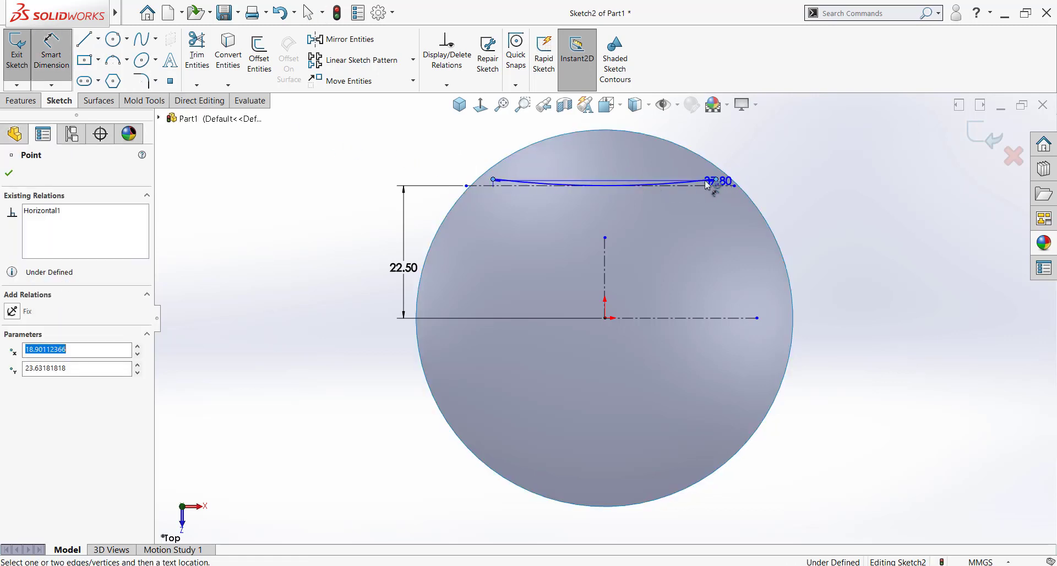
key("z")
left_click(612, 147)
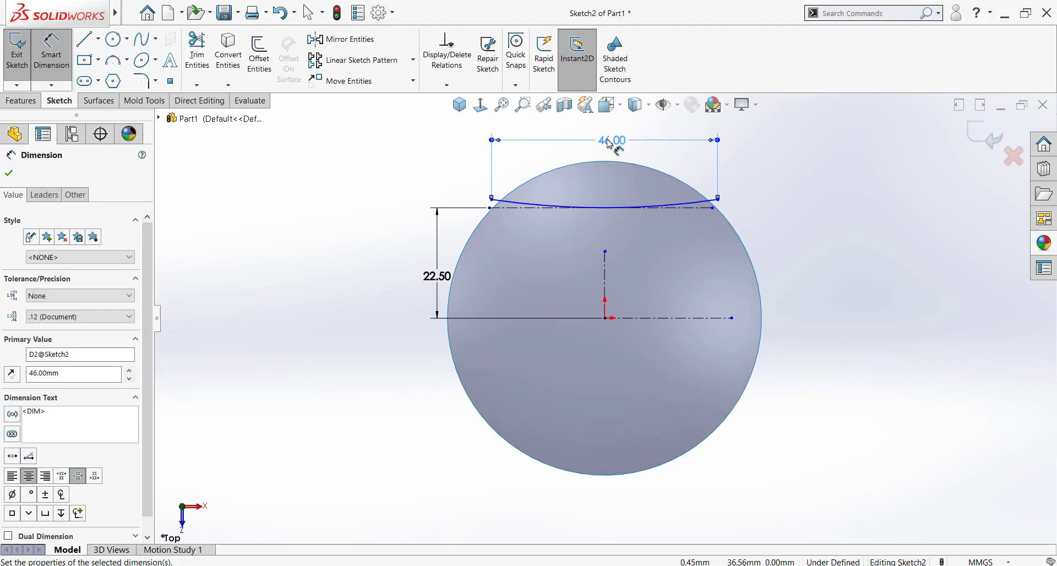
left_click(718, 200)
left_click(718, 319)
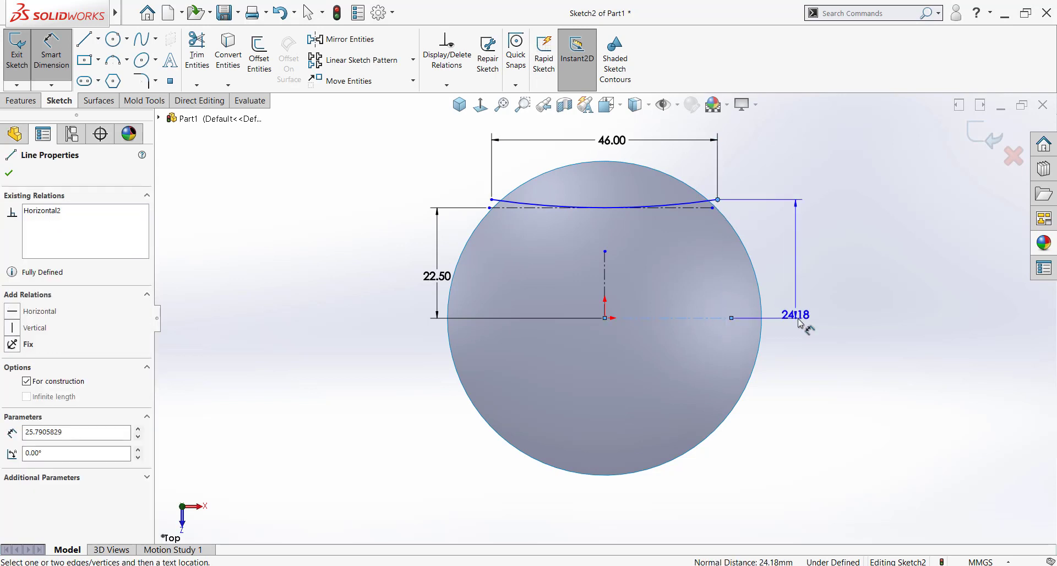
left_click(804, 333)
type("48")
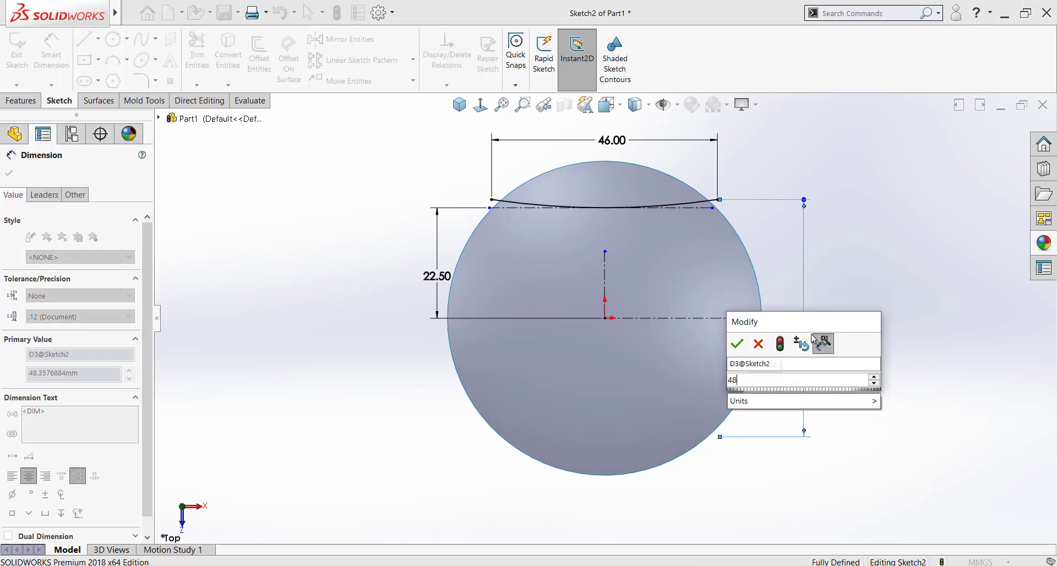
key("Return")
left_click_drag(807, 342, 837, 327)
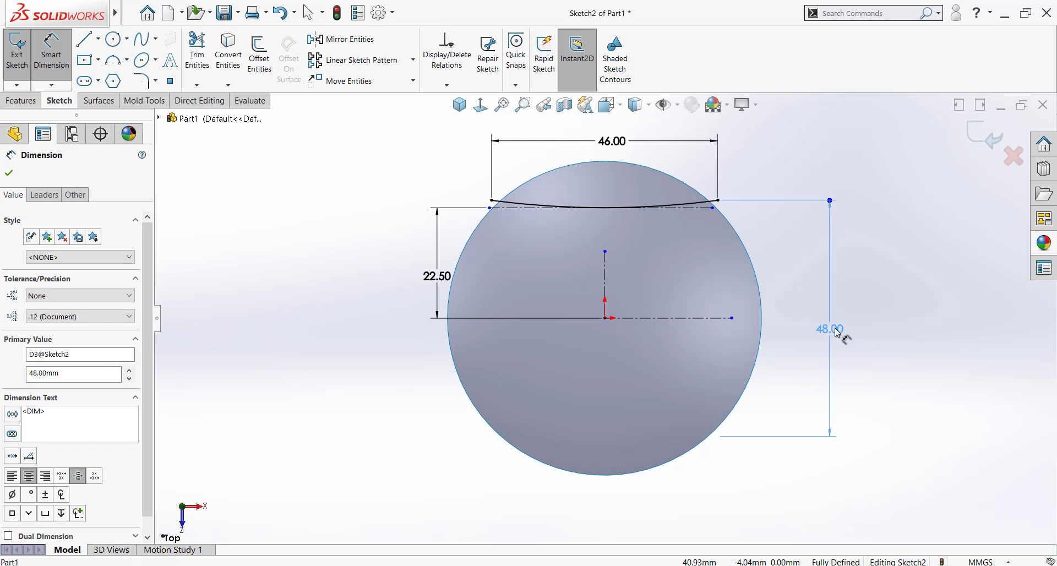
left_click(792, 388)
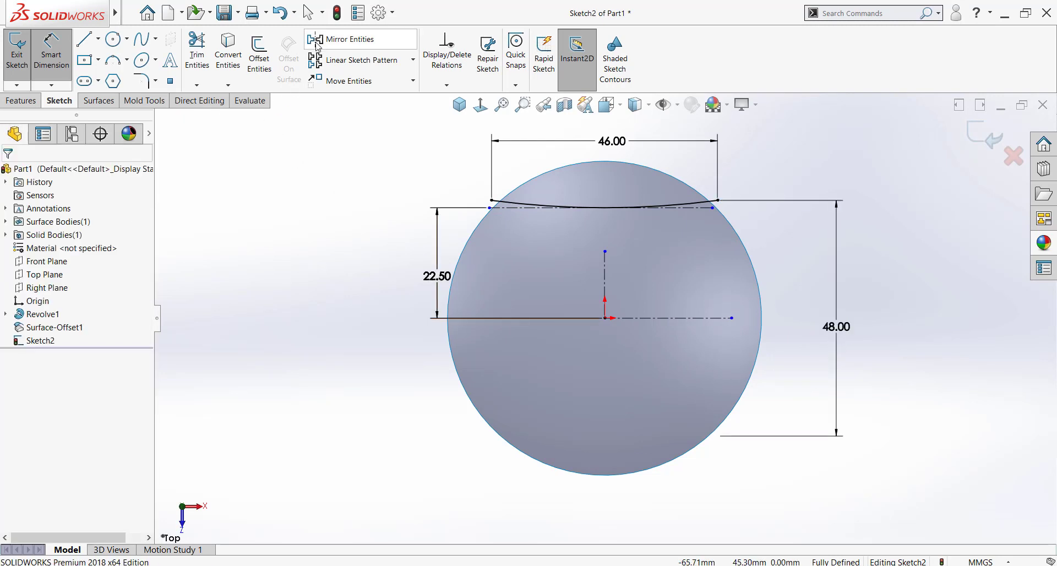
Step: Mirror the top arc about the horizontal centerline to create the bottom arc
left_click(341, 39)
left_click(521, 207)
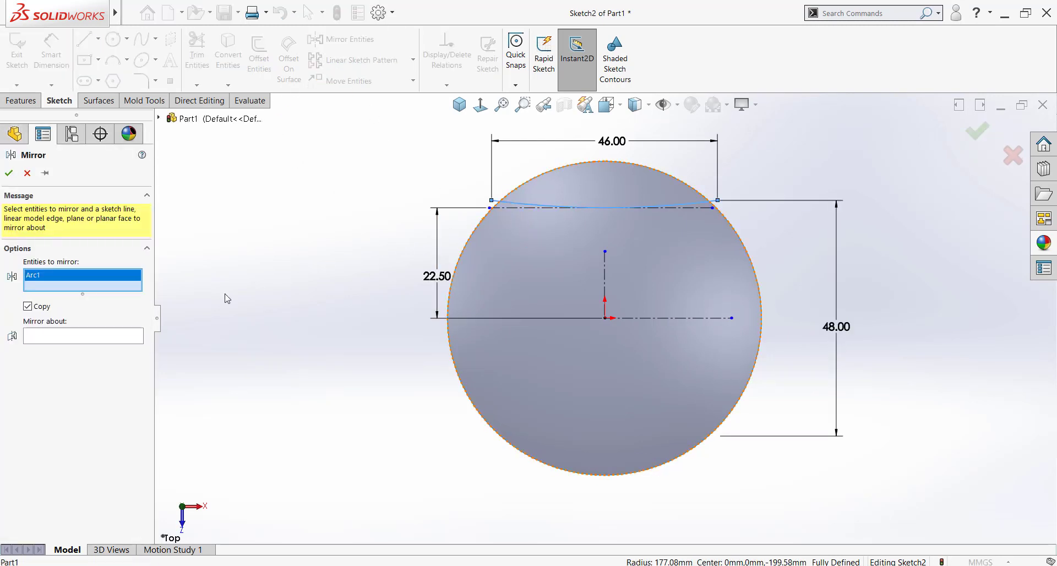
left_click(123, 334)
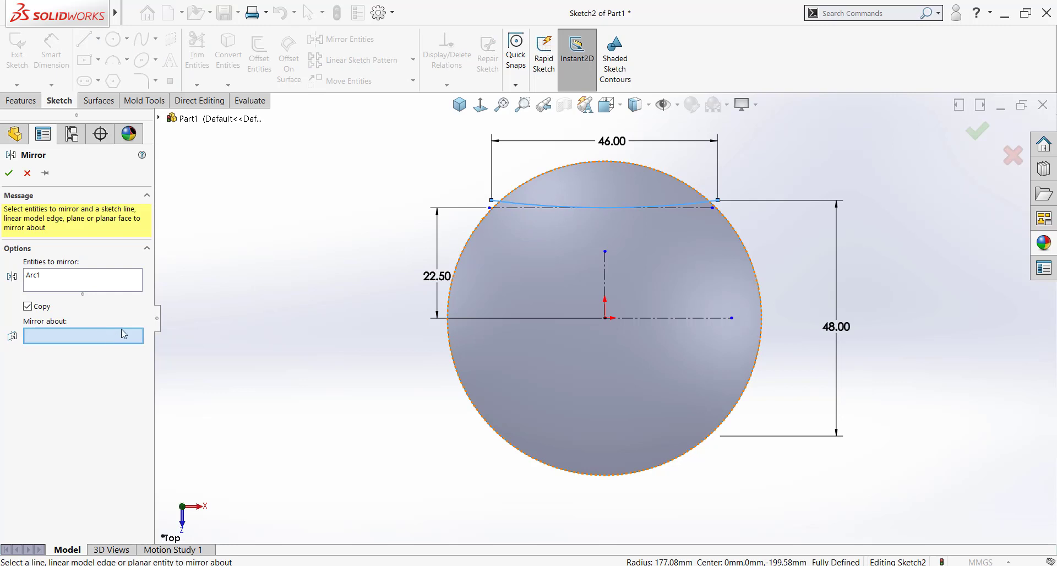
left_click(675, 319)
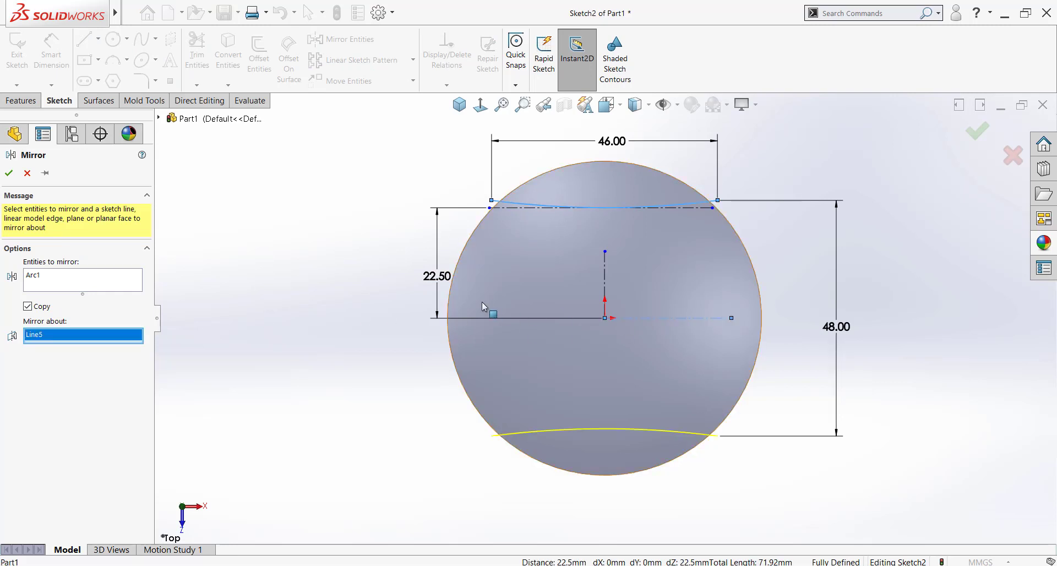
left_click(9, 174)
Step: Draw a right-side 3-point arc between the arc endpoints, coincident with the circle's edge
left_click(114, 61)
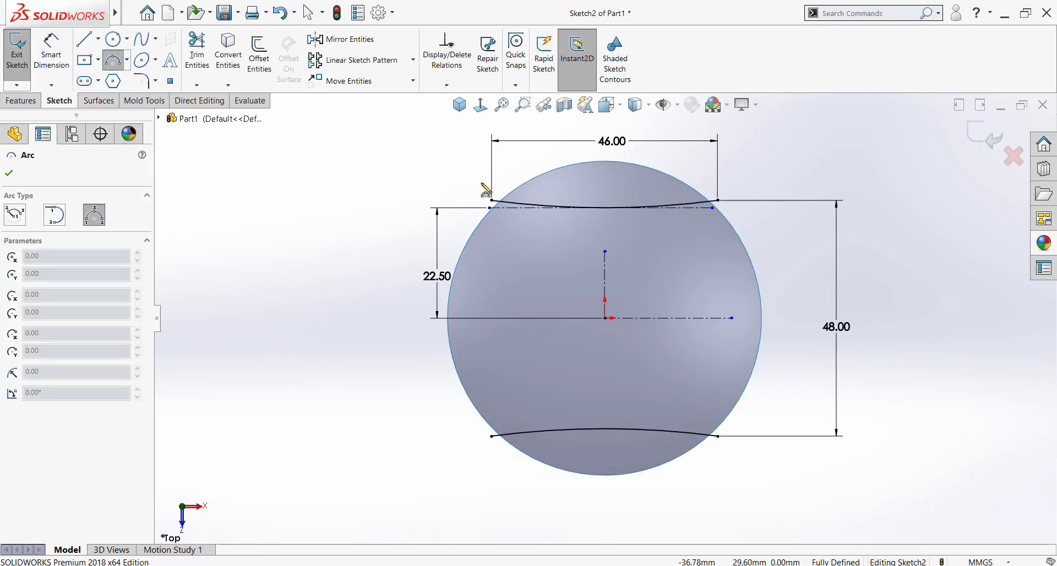
left_click(717, 199)
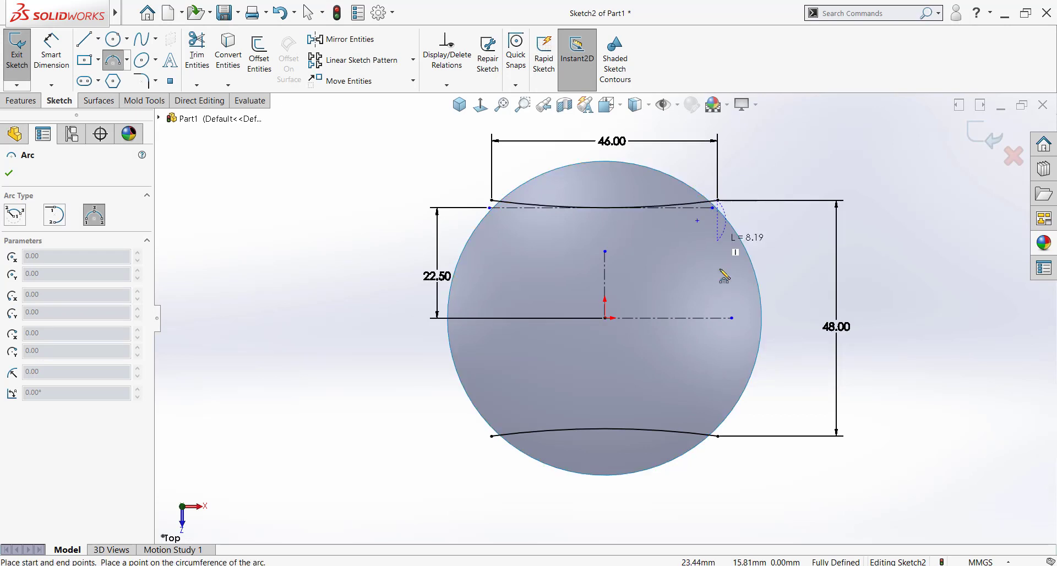
left_click(718, 436)
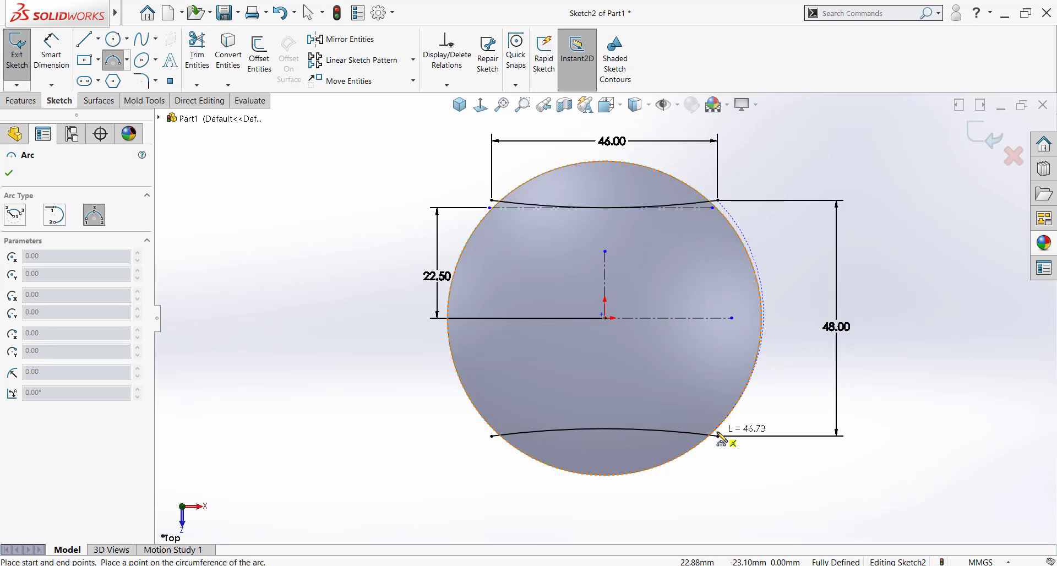
left_click(738, 411)
key("Escape")
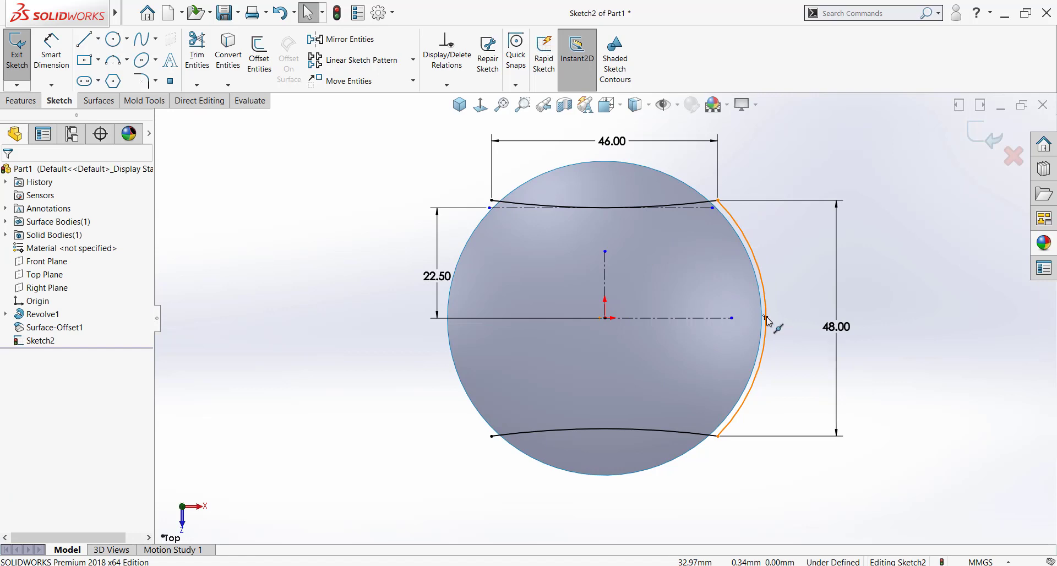
left_click(766, 318)
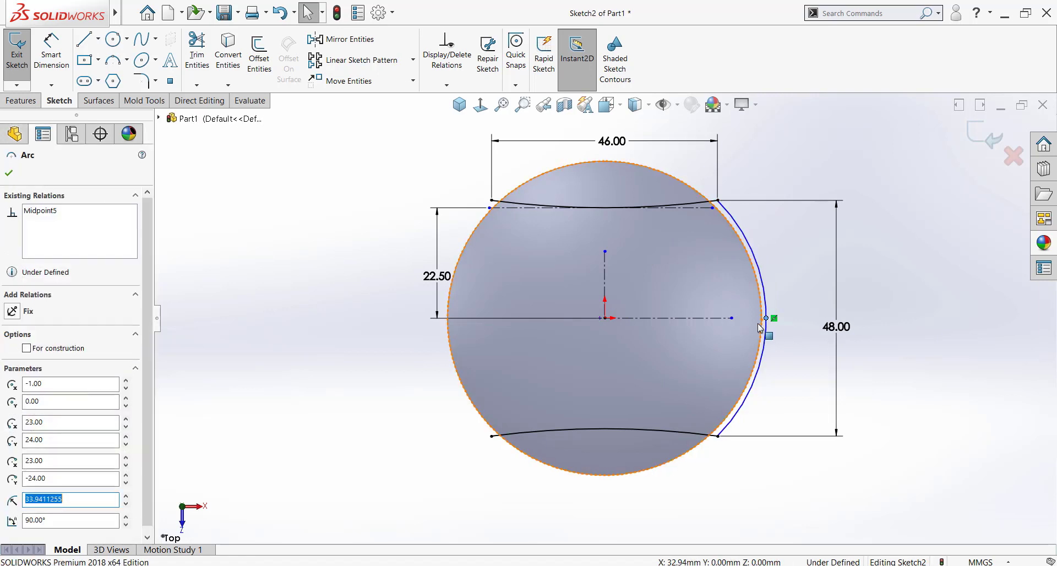
left_click(763, 326, "ctrl")
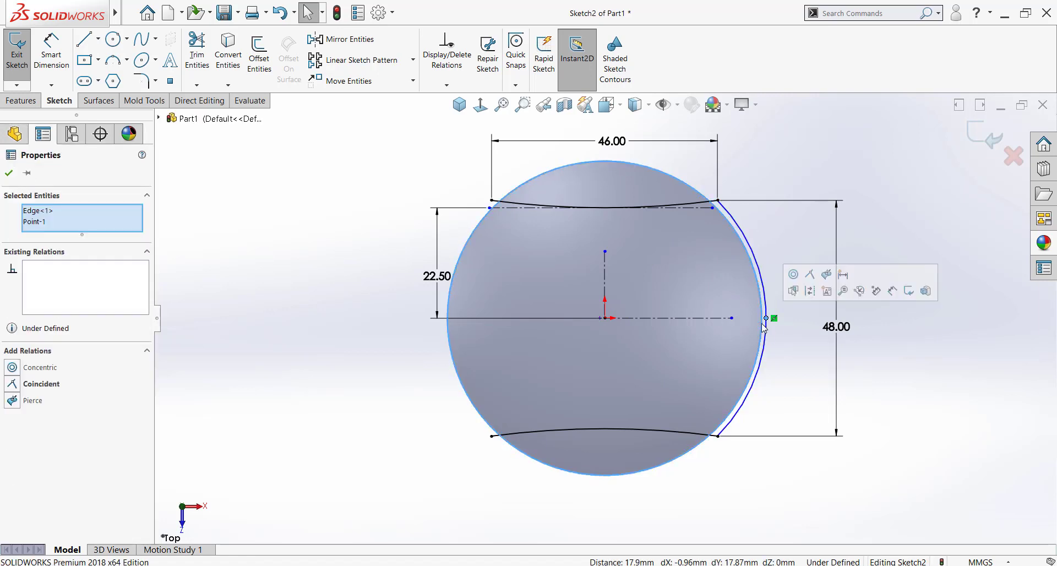
left_click(809, 274)
key("Escape")
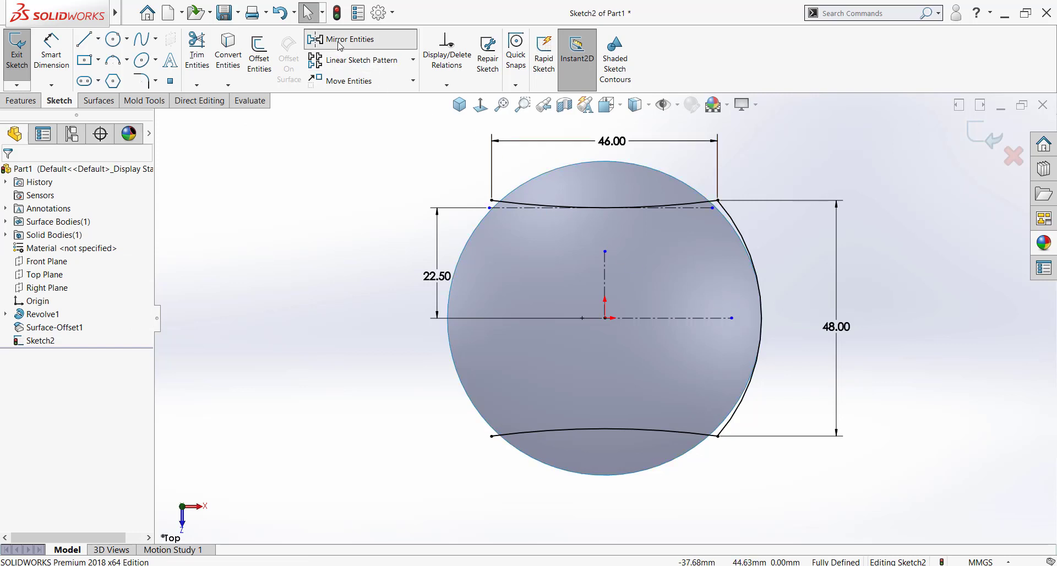
Step: Mirror the right side arc about the vertical centerline to form the left arc
left_click(331, 39)
left_click(749, 249)
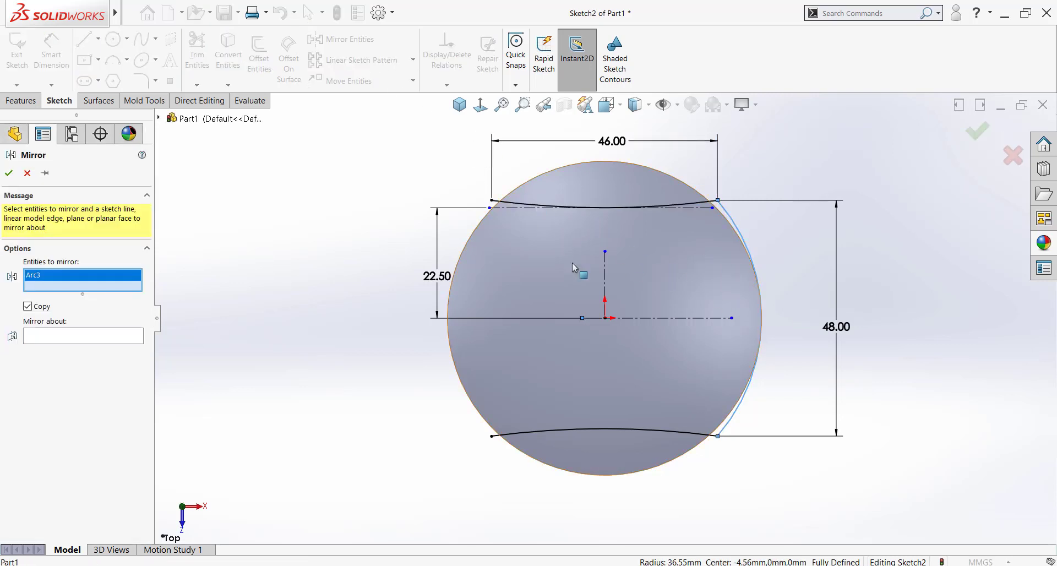
left_click(106, 337)
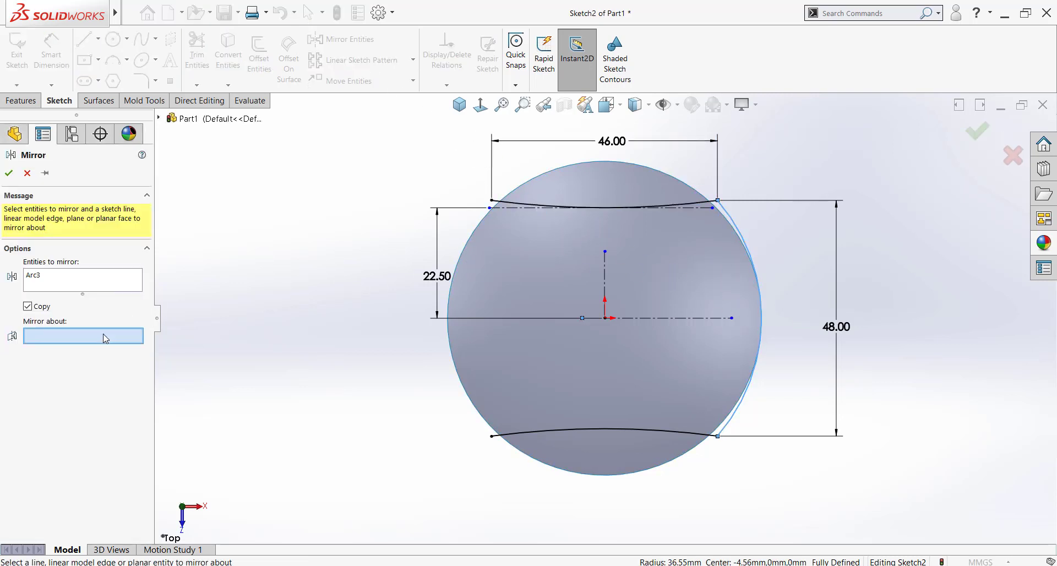
left_click(608, 283)
left_click(9, 174)
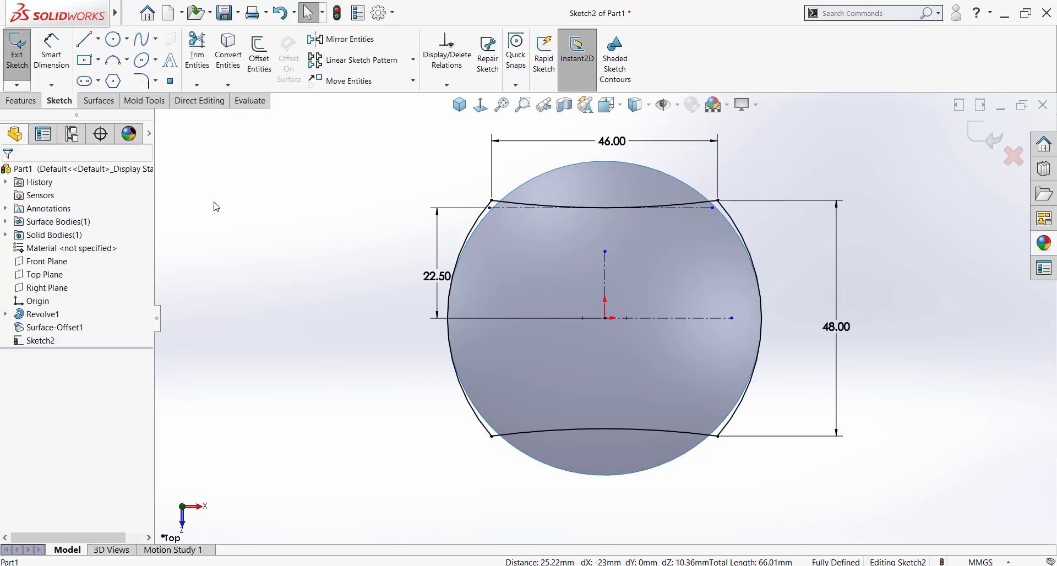
left_click(21, 100)
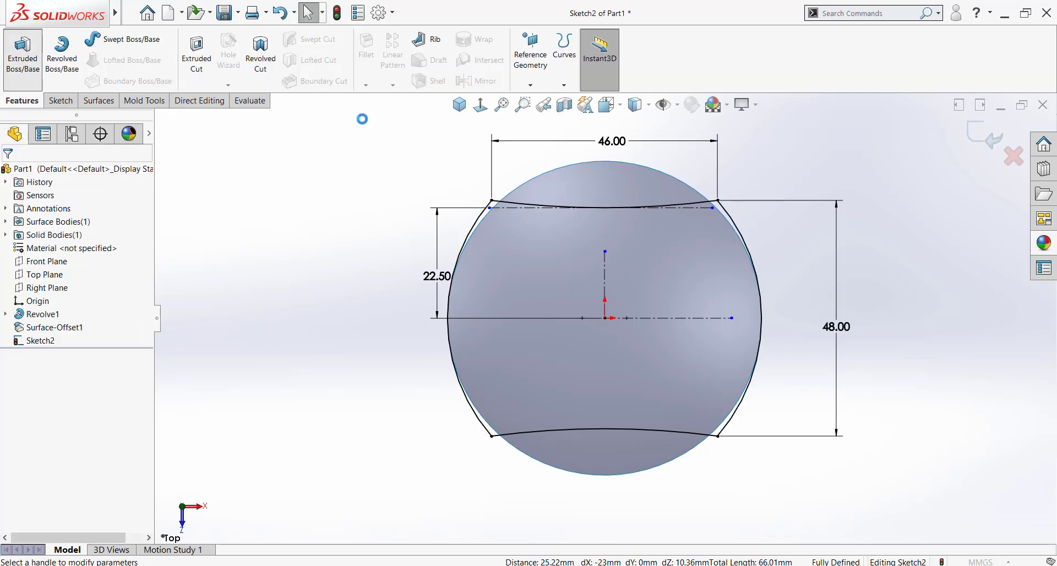
Step: Extrude the four-arc profile Up To Surface, limited by Surface-Offset1, as Boss-Extrude1
left_click(22, 55)
left_click(457, 109)
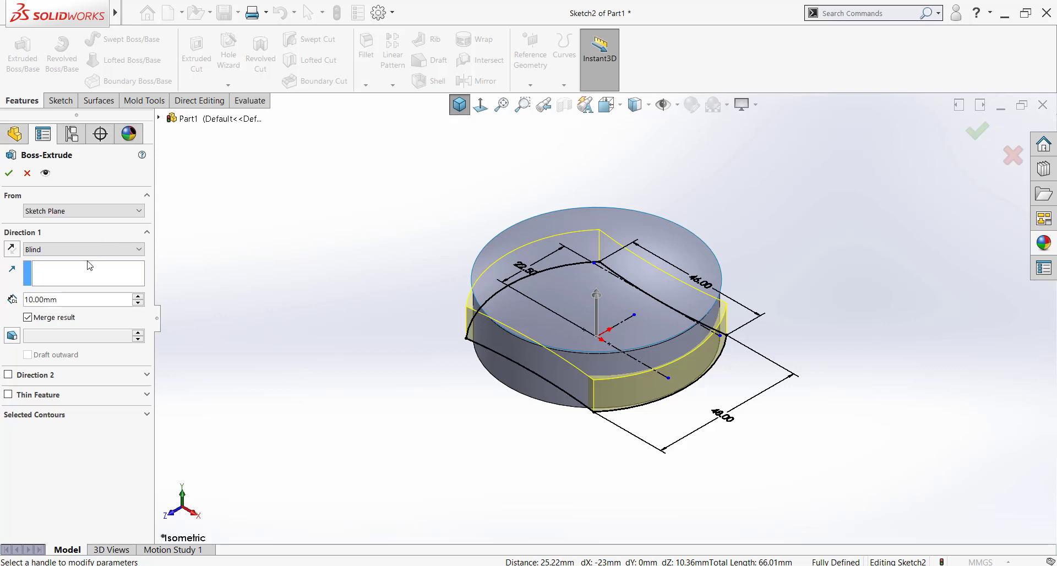
left_click(93, 252)
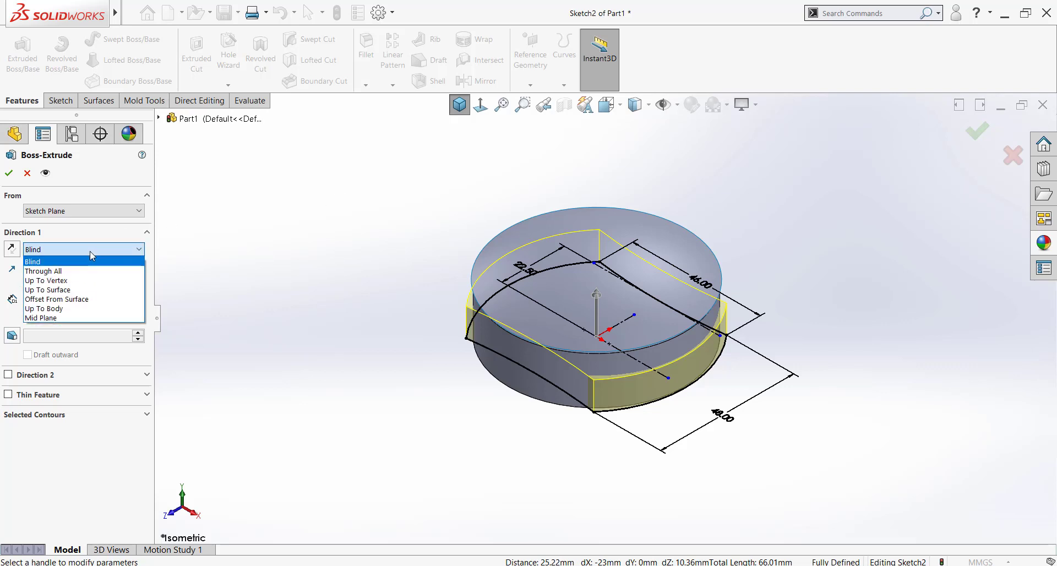
left_click(71, 289)
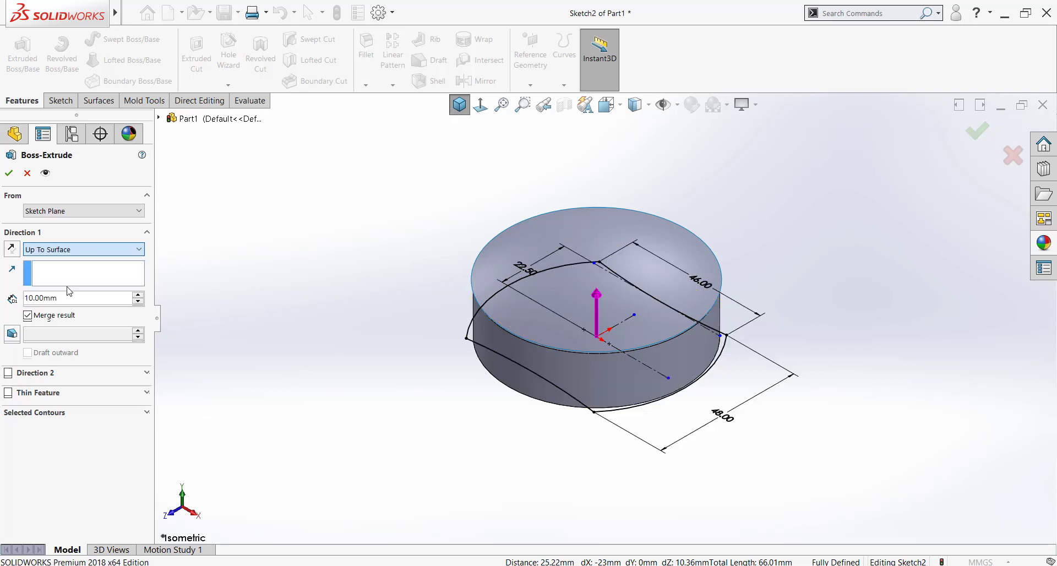
left_click(159, 118)
left_click(219, 276)
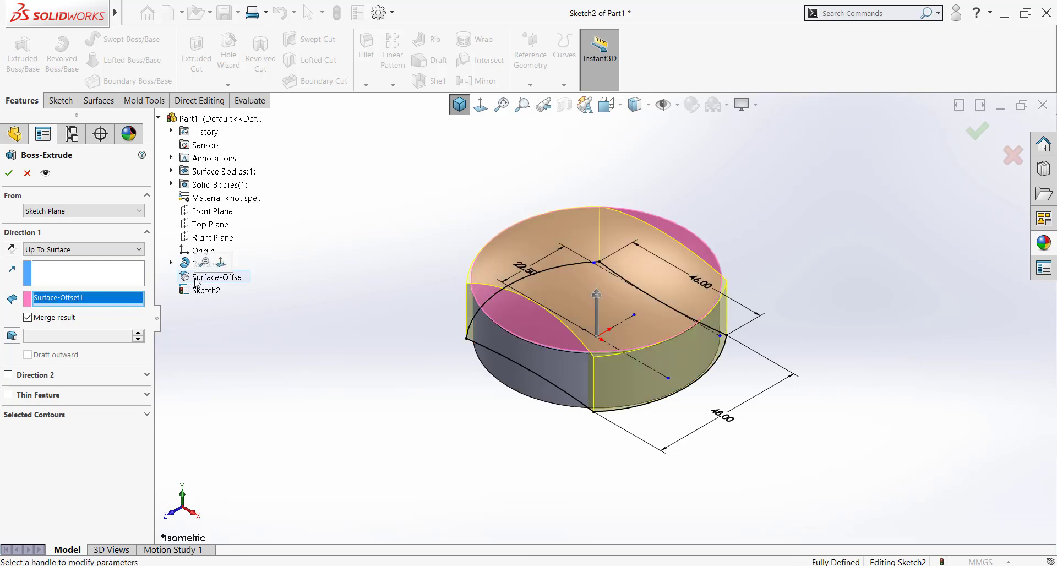
left_click(8, 174)
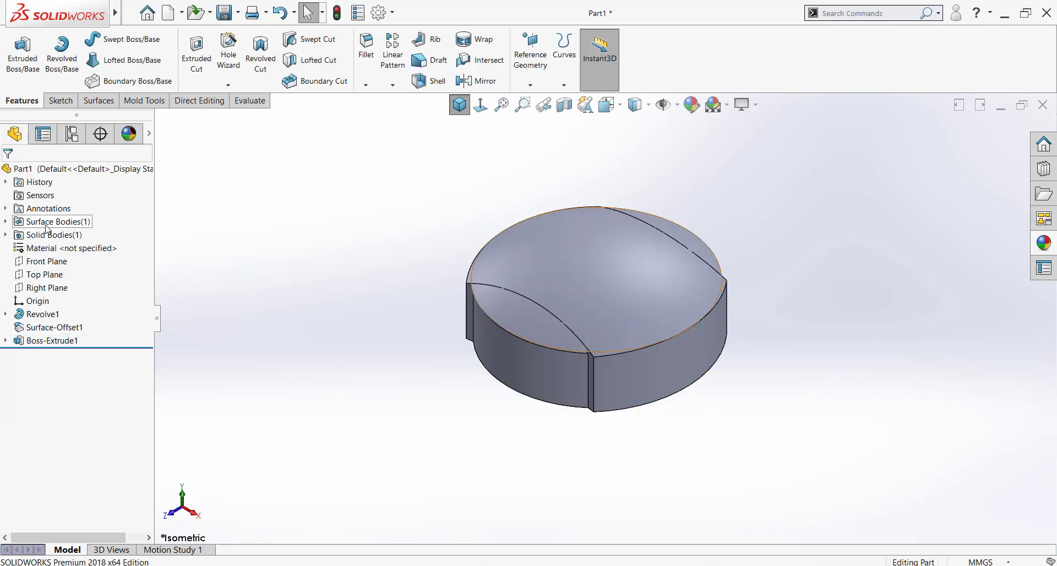
Step: Hide the Surface-Offset1 surface body
left_click(8, 222)
left_click(57, 235)
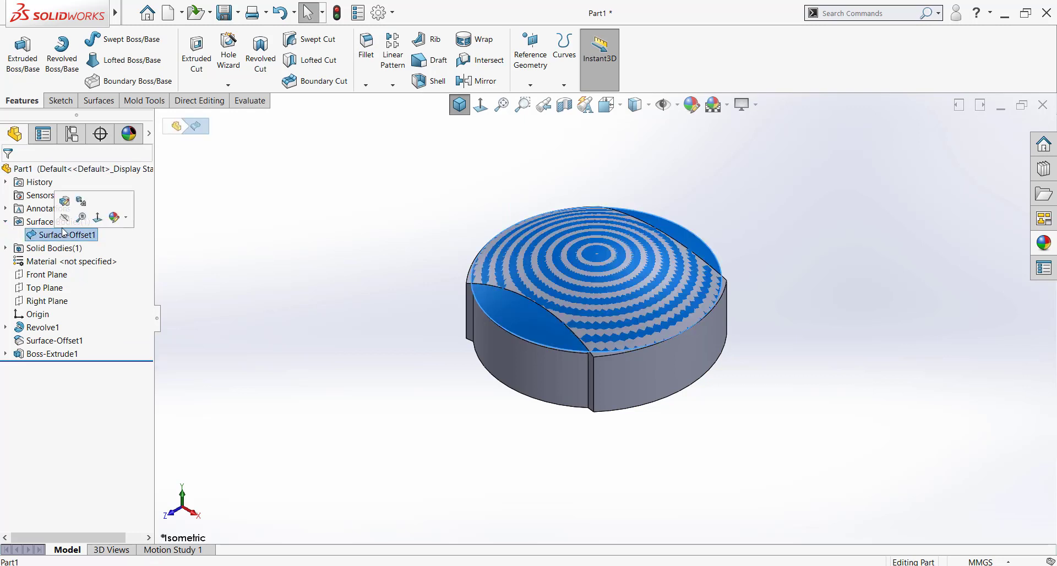
left_click(62, 217)
left_click(6, 222)
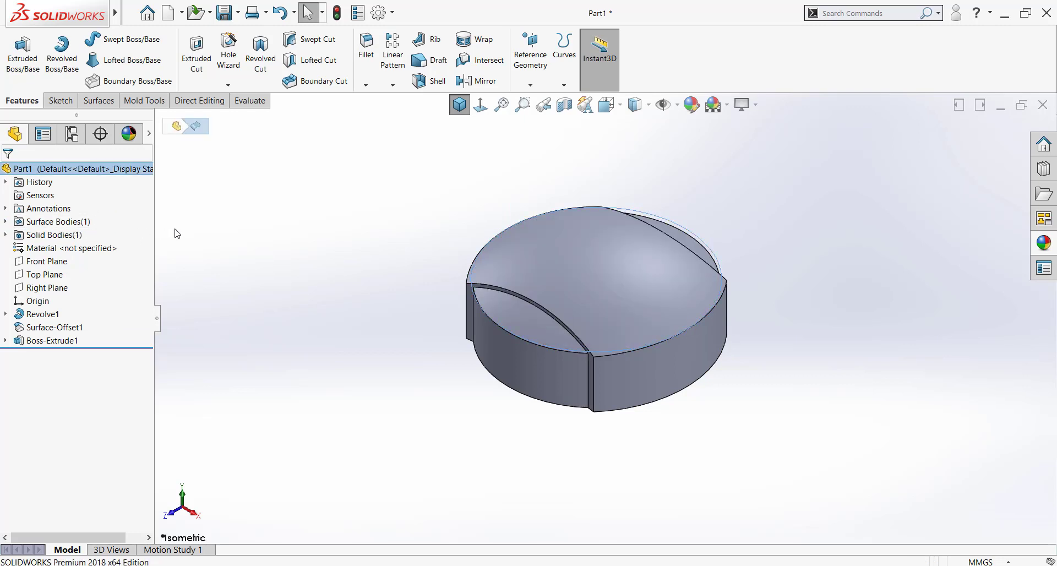
Step: Start a sketch on the Top Plane and draw a circle to the right of the origin
left_click(44, 274)
left_click(81, 254)
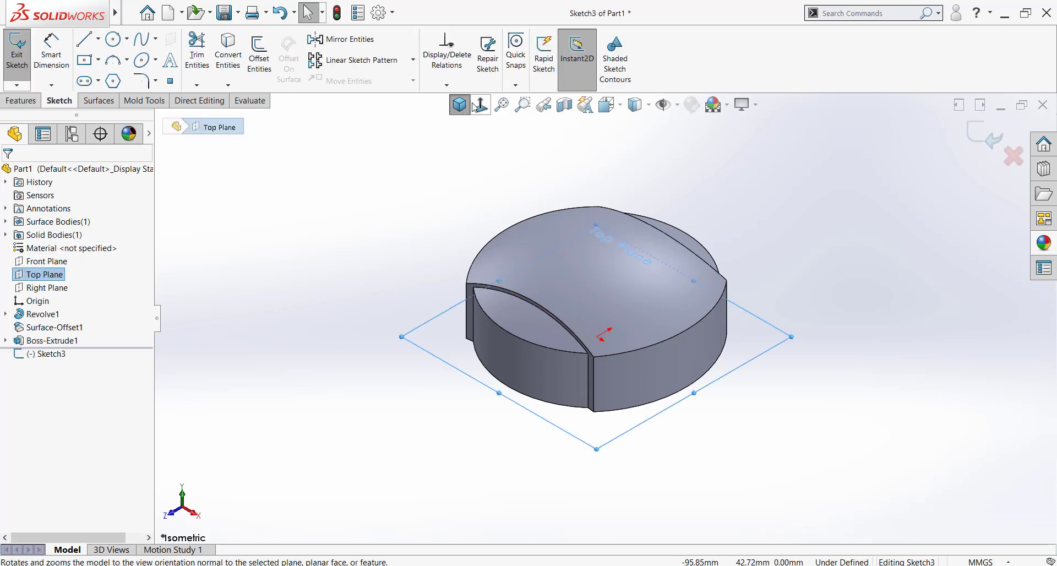
key("ctrl+8")
left_click(113, 38)
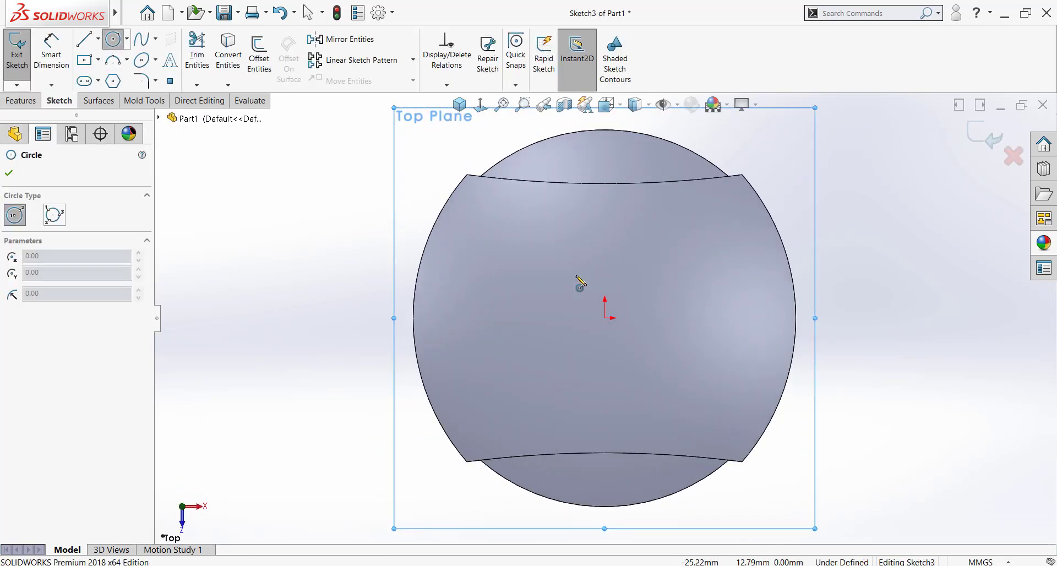
left_click_drag(704, 318, 755, 236)
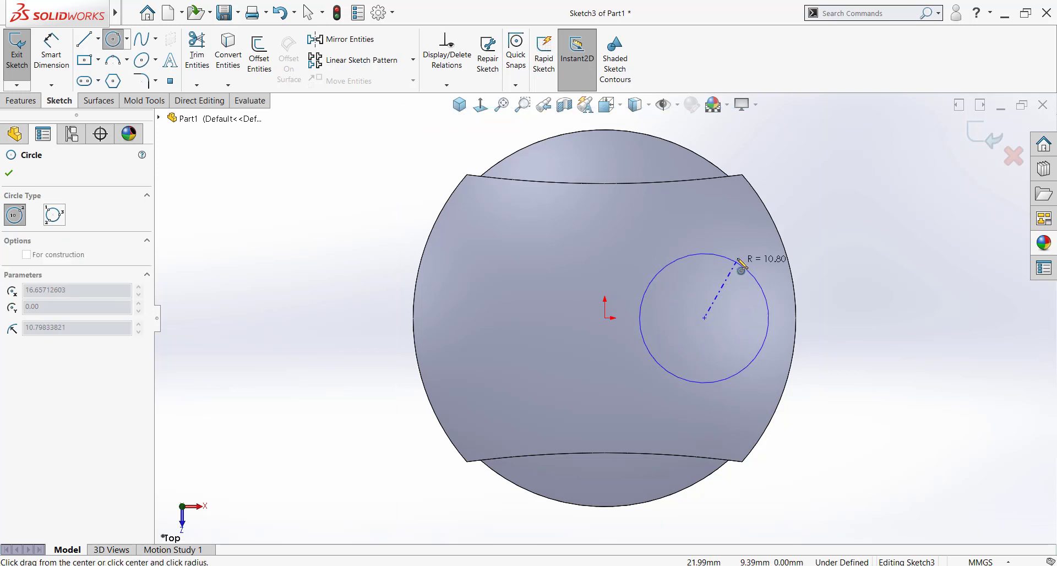
key("Escape")
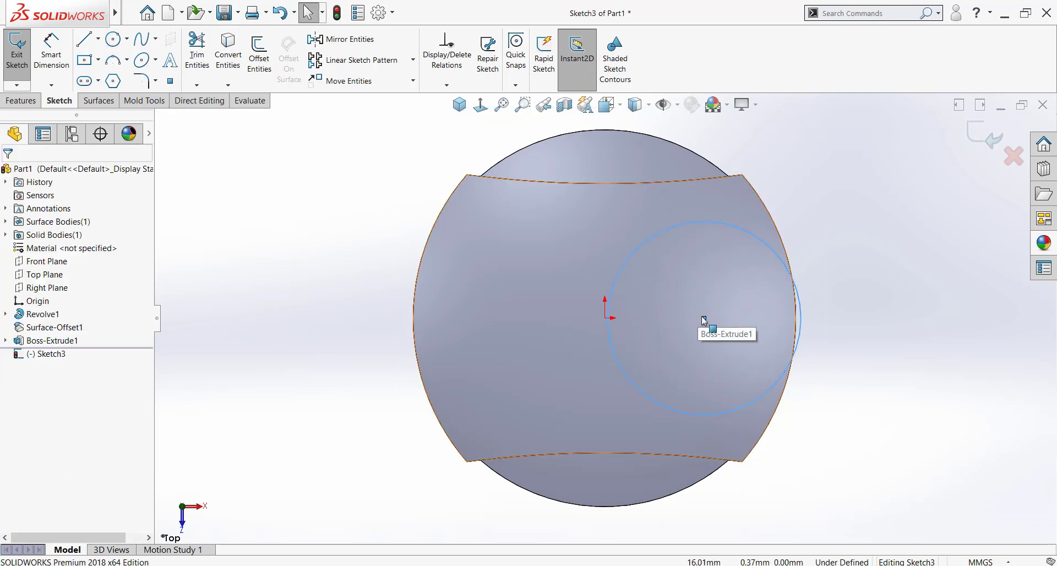
Step: Make the circle centre horizontal with the origin and dimension the diameter to 26 mm
left_click(703, 319)
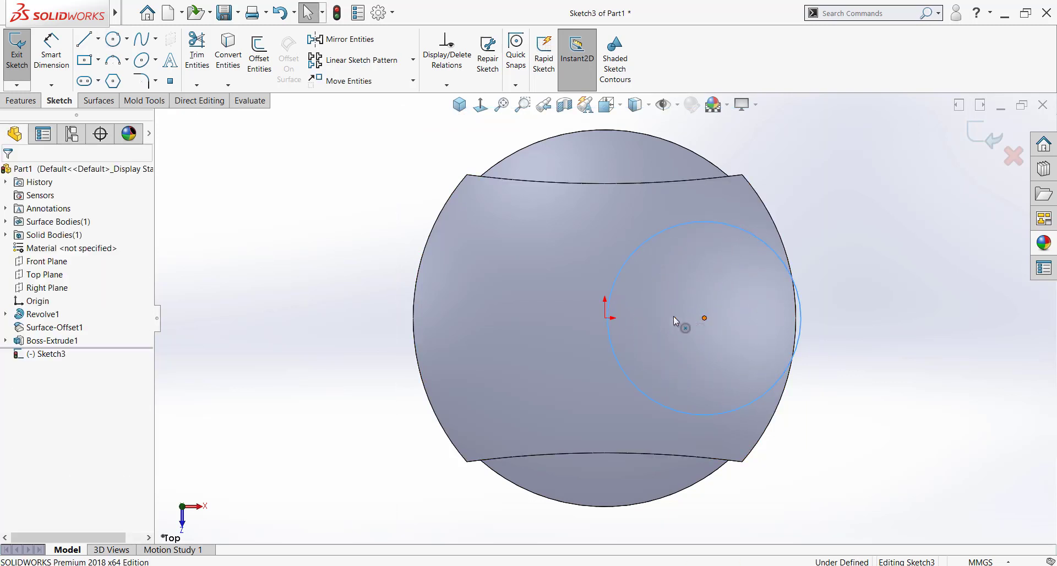
left_click(605, 317, "ctrl")
left_click(637, 268)
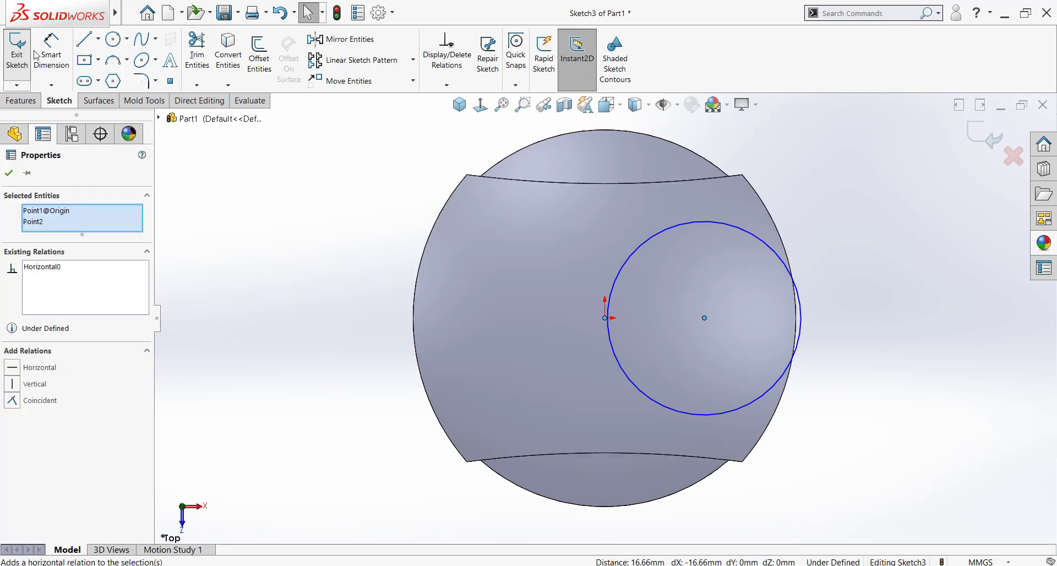
right_click_drag(266, 258, 300, 215)
left_click(666, 411)
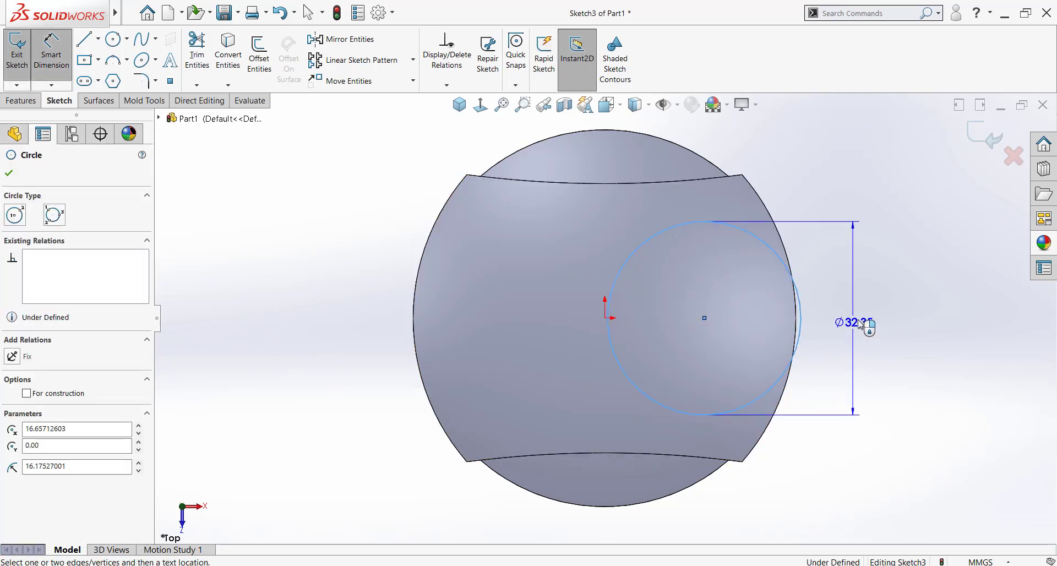
left_click(865, 321)
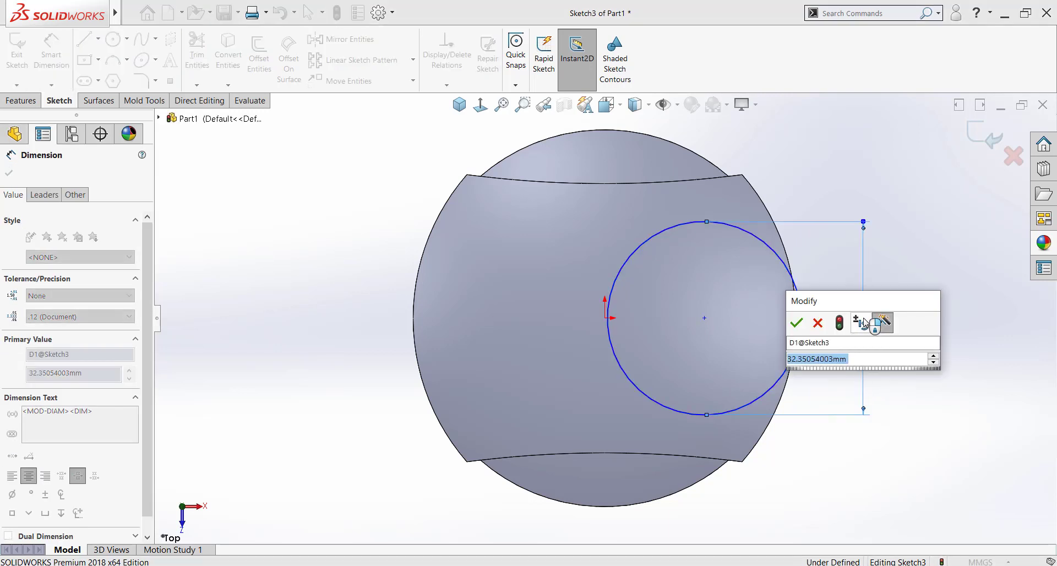
type("56")
key("BackSpace")
key("BackSpace")
type("26")
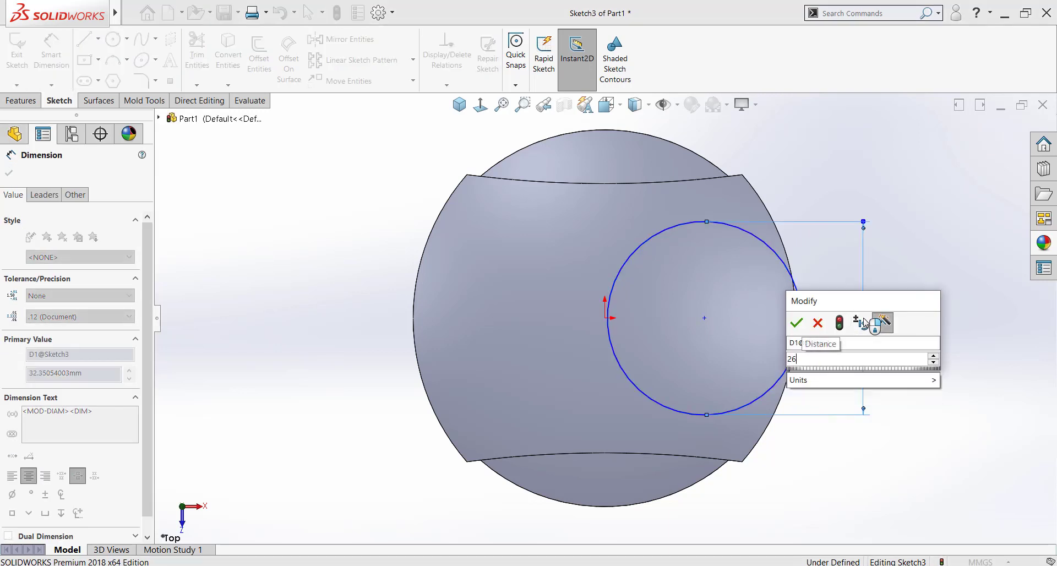
key("Return")
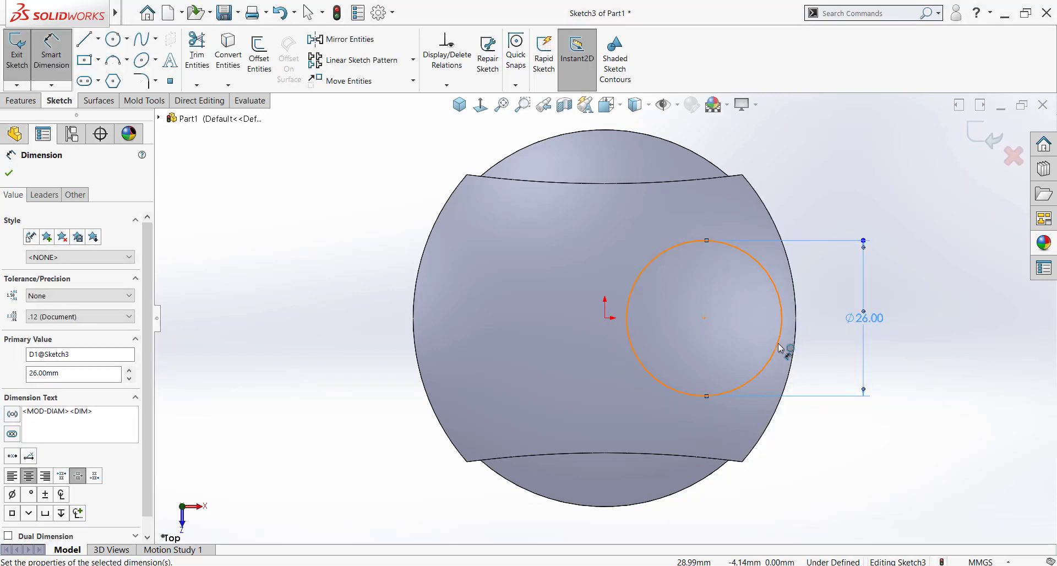
Step: Dimension the circle centre 12 mm from the origin
left_click(778, 348)
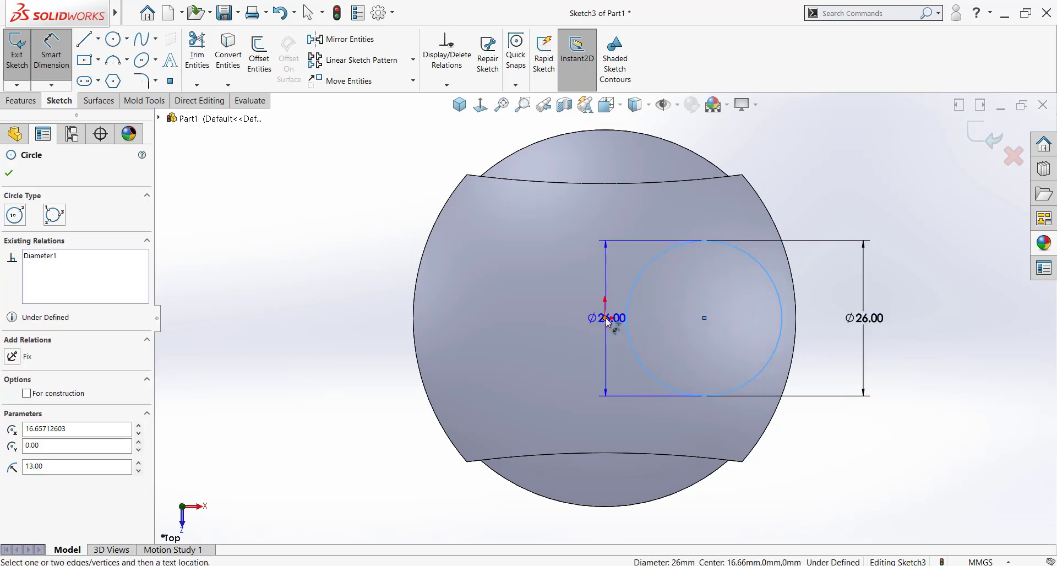
left_click(607, 319)
left_click(636, 224)
type("12")
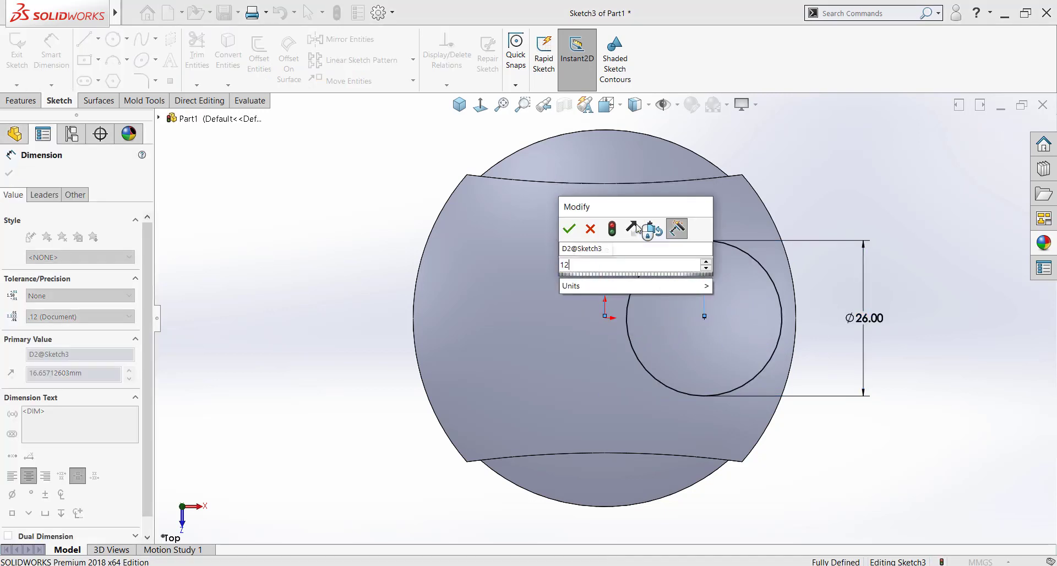
key("Return")
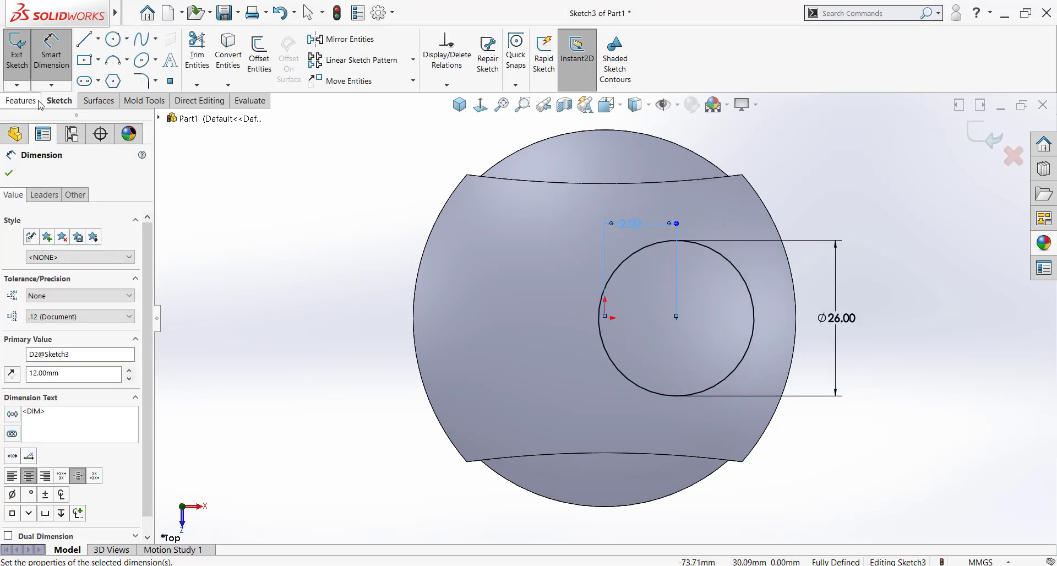
left_click(38, 102)
left_click(22, 55)
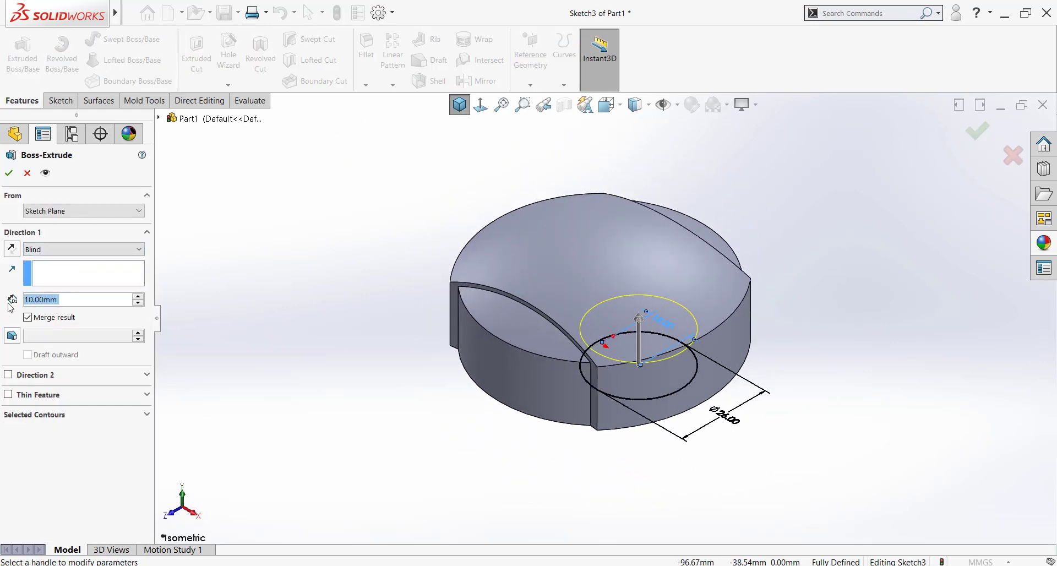
Step: Extrude the Ø26 circle 36.5 mm blind into a cylindrical boss
type("36.")
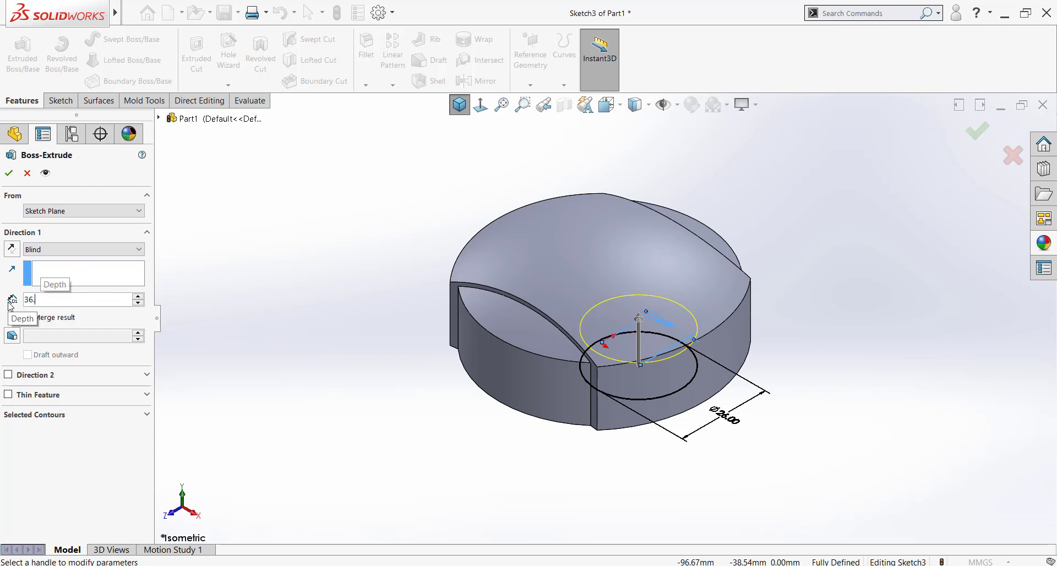
type("5")
key("Return")
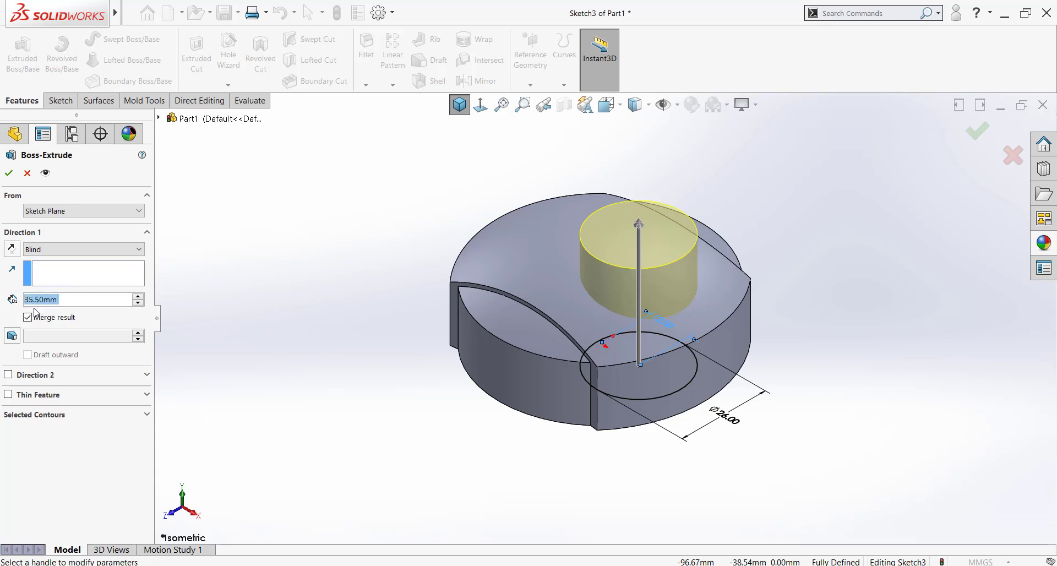
key("Return")
left_click(225, 305)
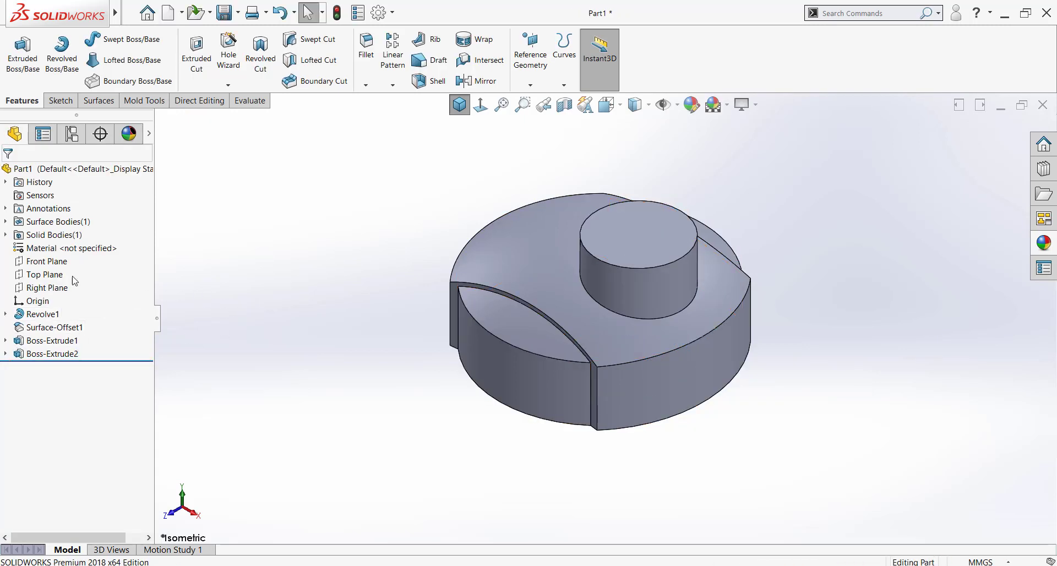
Step: On the Front Plane, sketch a 3-point arc at the boss's top-right corner, closed by a vertical line
left_click(46, 261)
left_click(72, 248)
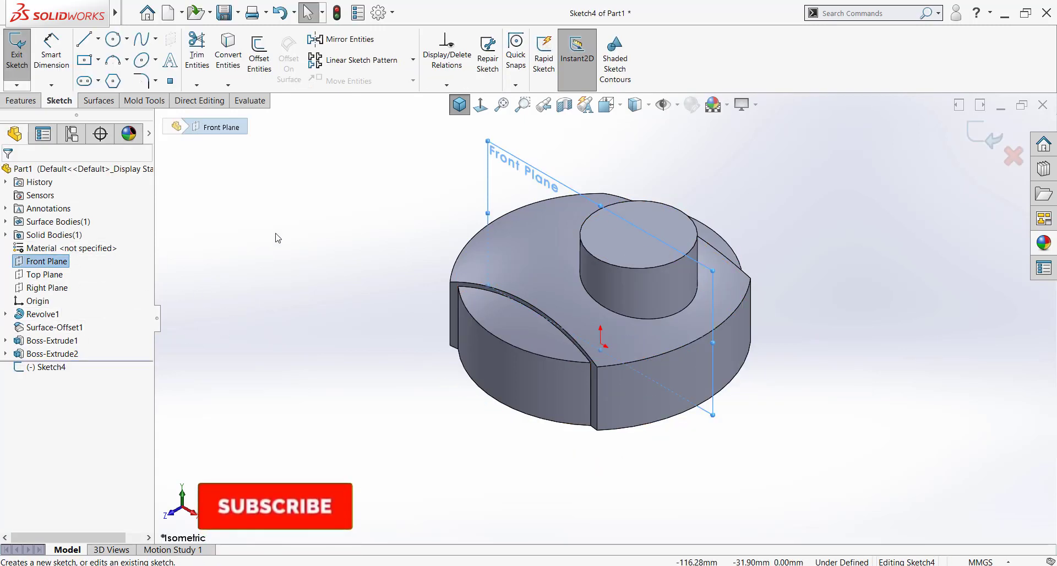
left_click(119, 59)
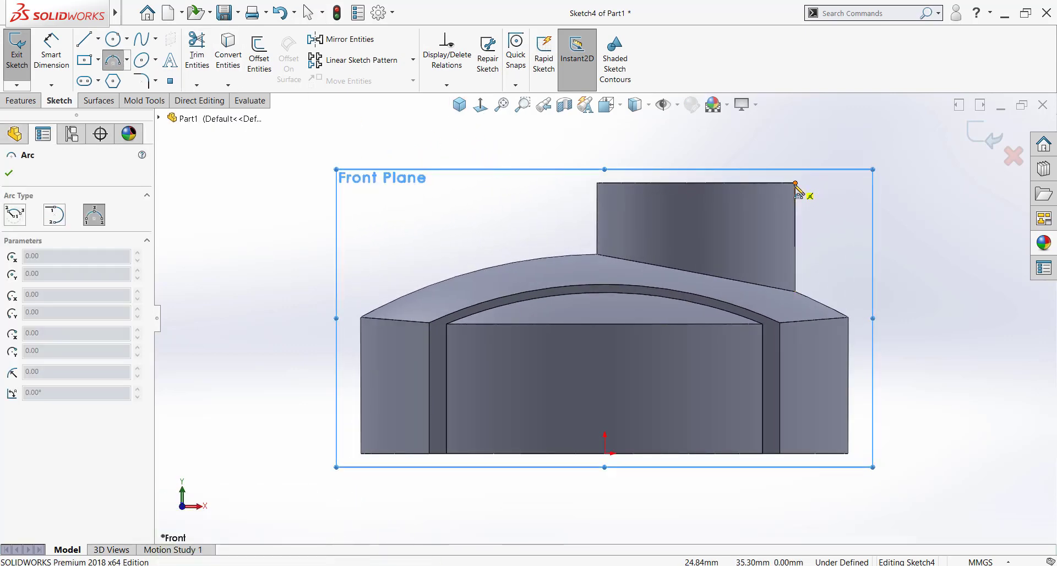
left_click(795, 183)
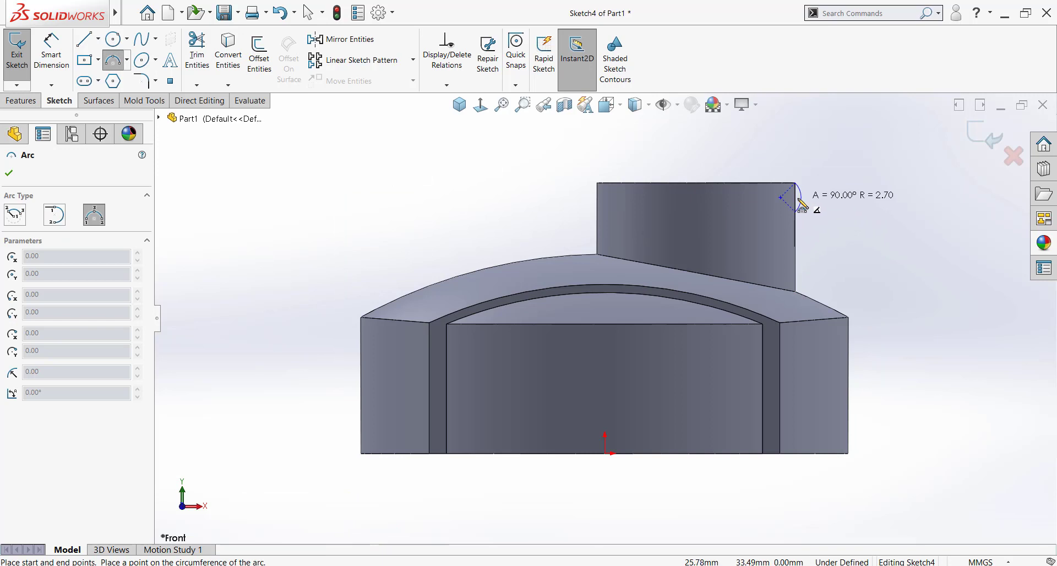
scroll(800, 205, "down", 3)
scroll(769, 226, "down", 2)
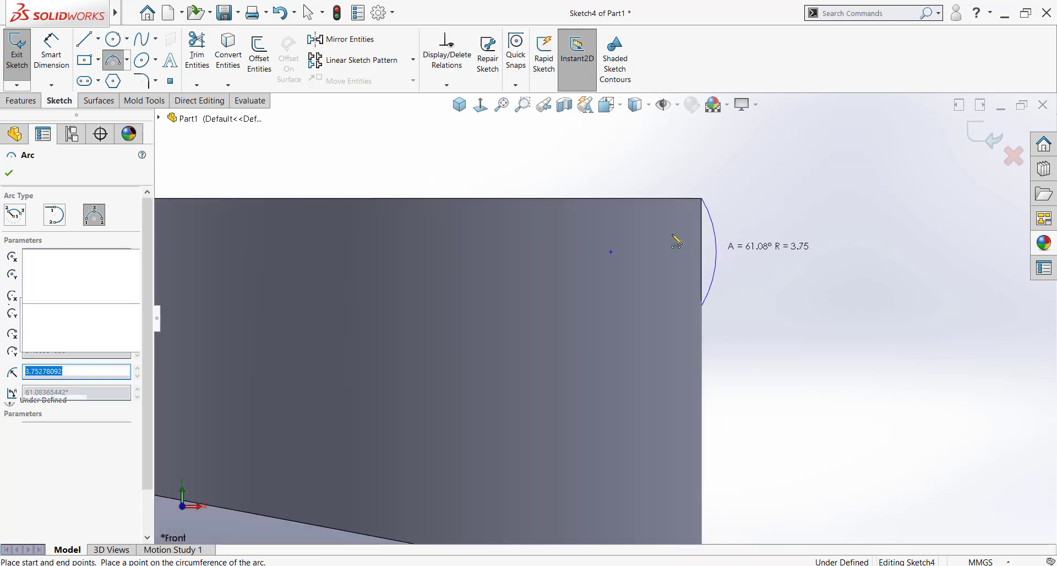
left_click(716, 251)
key("l")
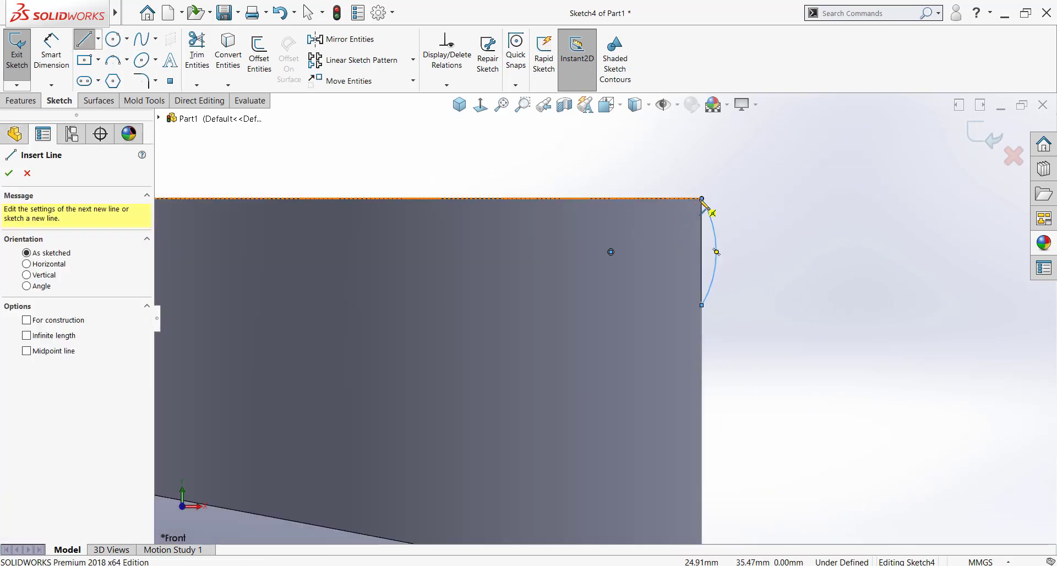
left_click(701, 198)
left_click(703, 306)
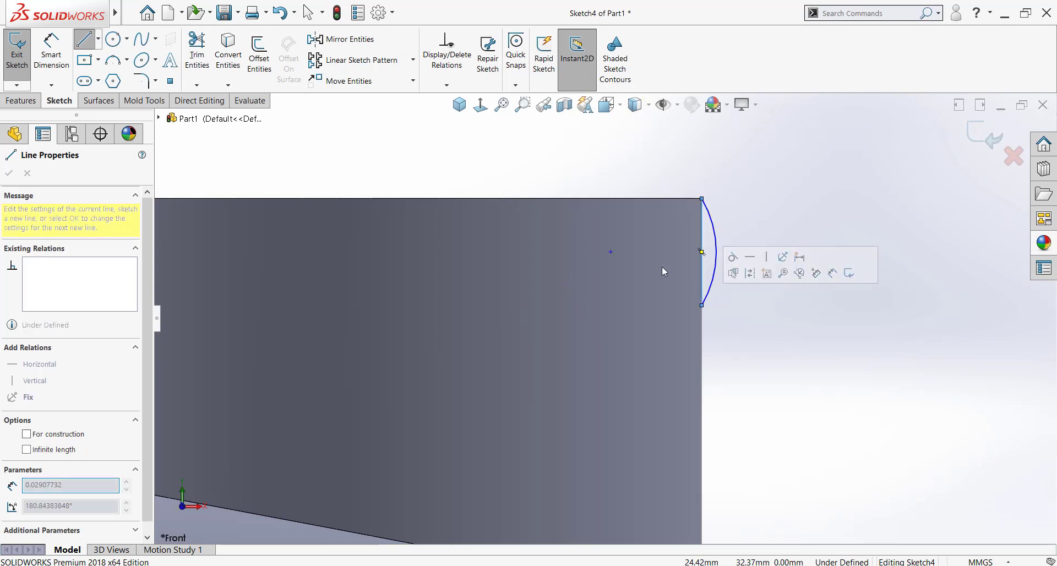
Step: Dimension the arc radius to 3 mm and its top endpoint 1.5 mm from the centre
key("d")
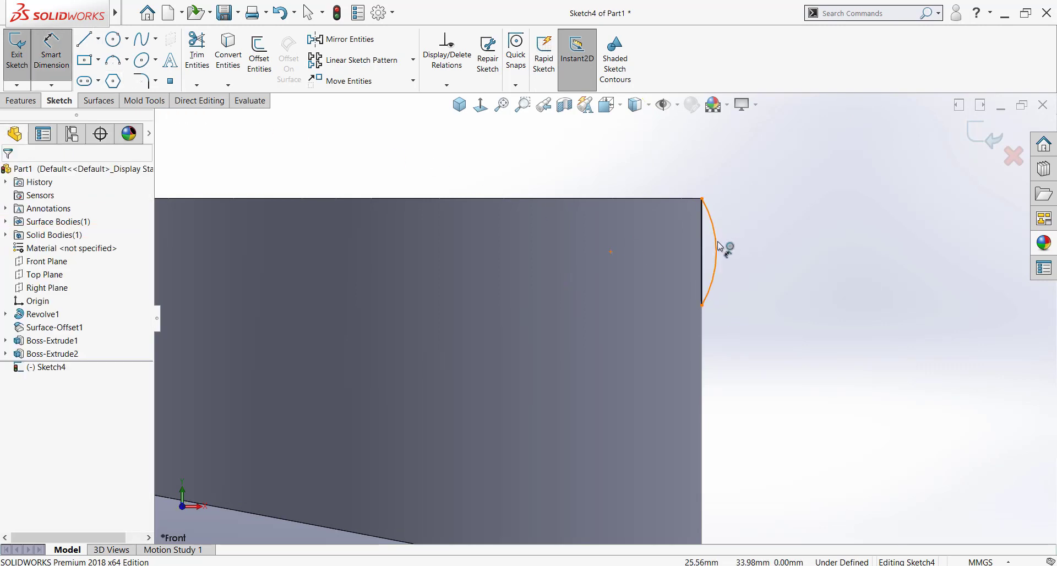
left_click(719, 247)
left_click(761, 234)
key("Return")
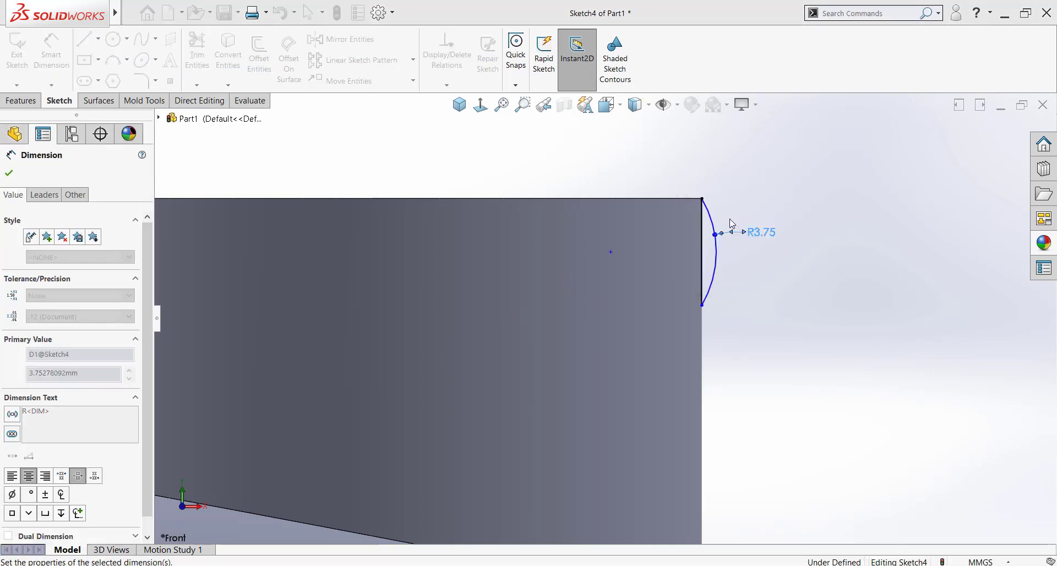
key("Return")
left_click(702, 198)
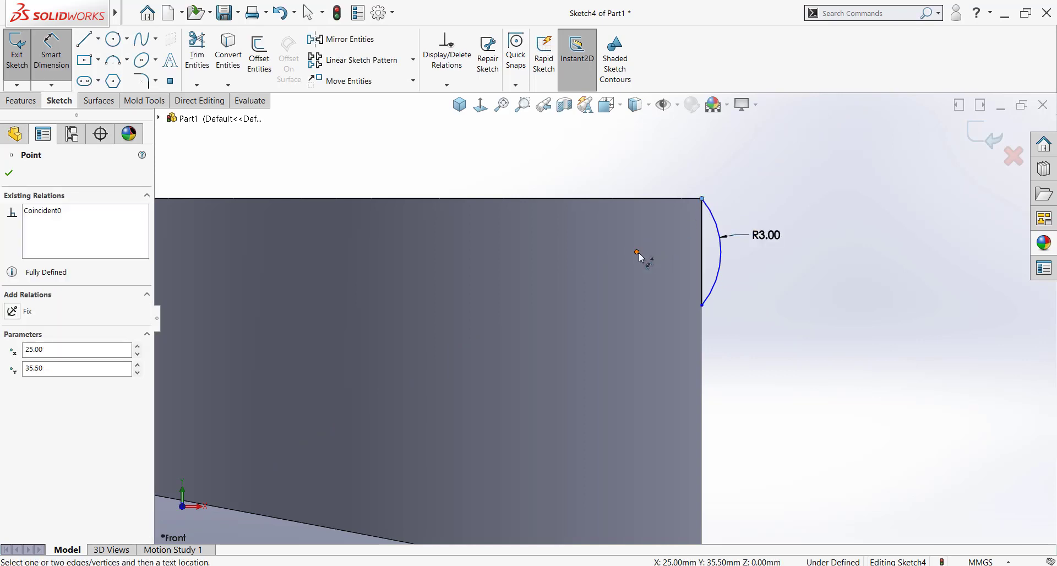
left_click(637, 251)
left_click(804, 229)
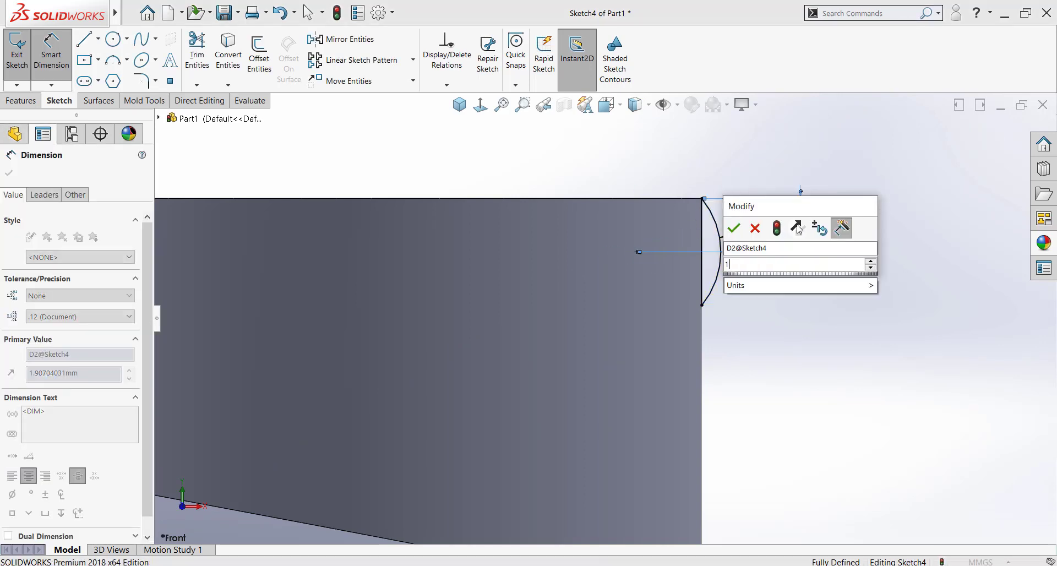
type("1.5")
key("Return")
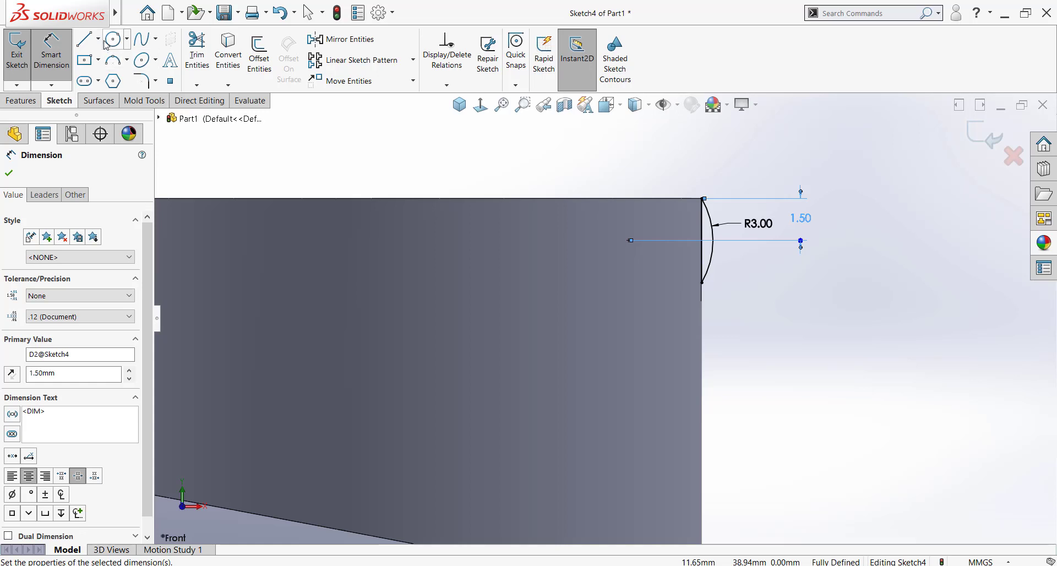
Step: Draw a vertical centreline down from the boss's top edge
left_click(97, 38)
left_click(97, 69)
scroll(352, 227, "up", 1)
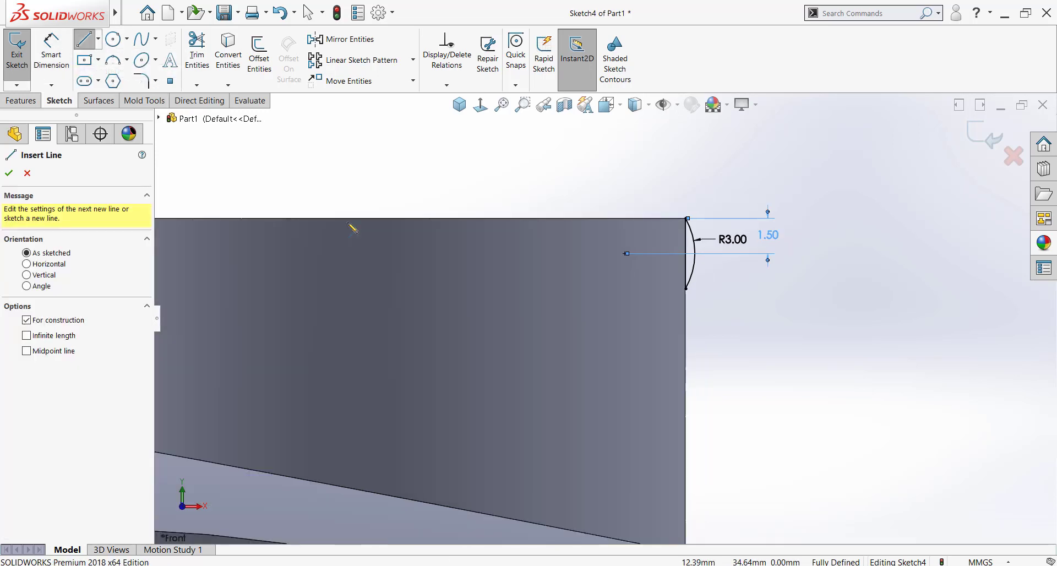
scroll(352, 227, "up", 1)
left_click(448, 249)
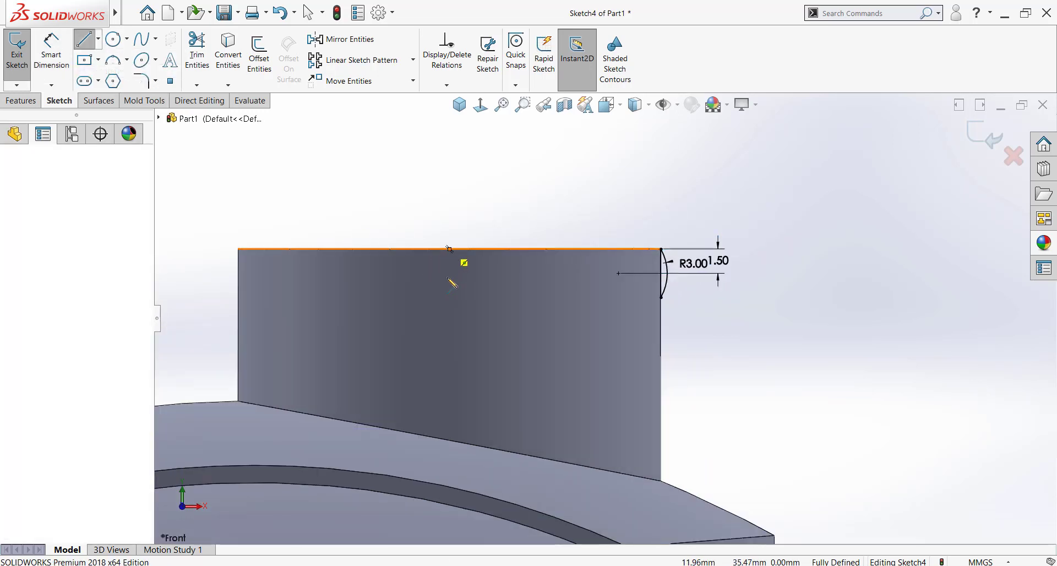
double_click(452, 302)
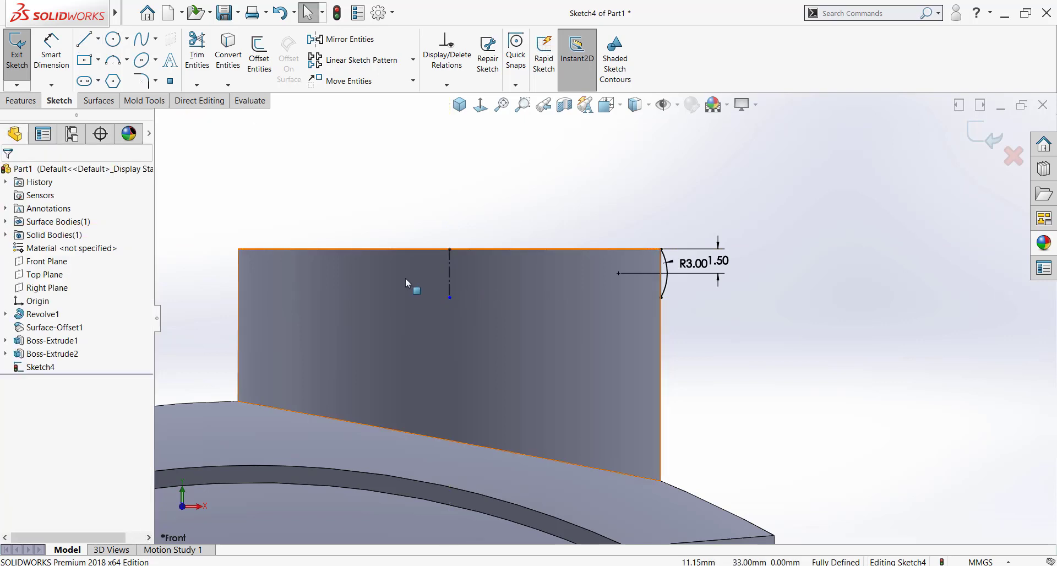
Step: Revolve the arc profile 360° about the centreline, then view the boss top from below
left_click(5, 104)
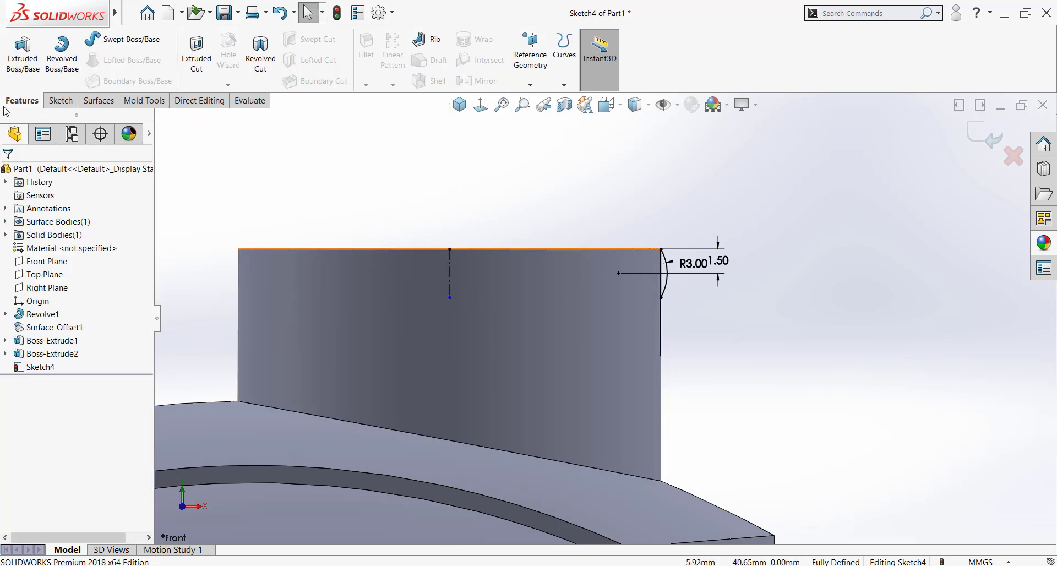
left_click(61, 55)
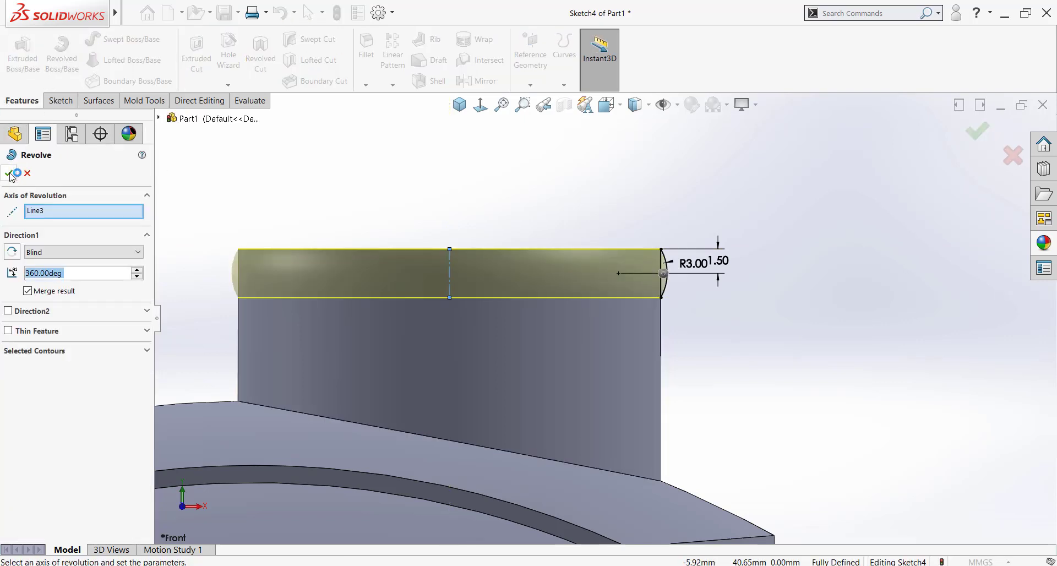
left_click(10, 174)
left_click(460, 105)
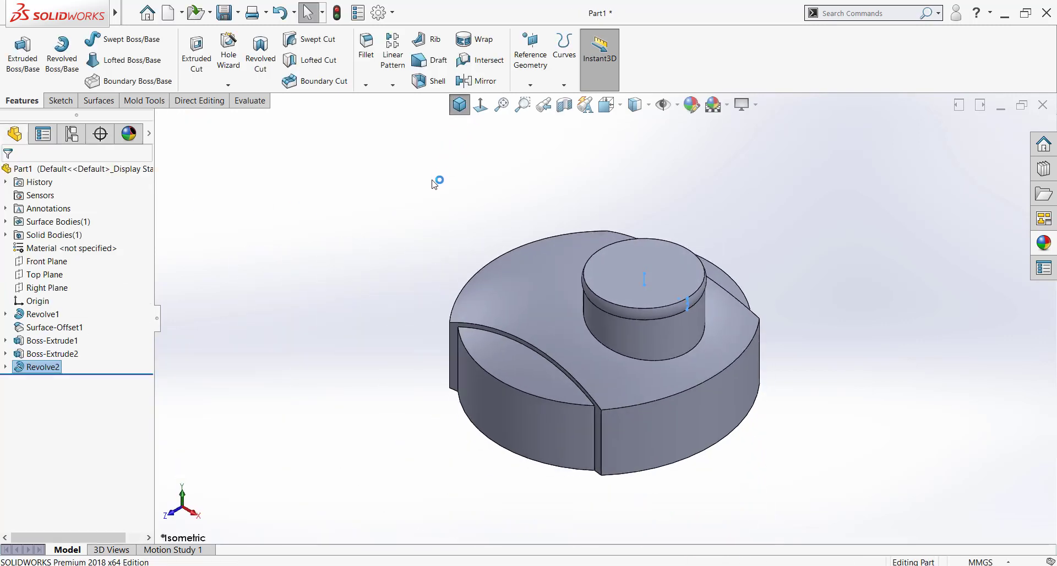
middle_click_drag(593, 332, 687, 241)
scroll(691, 255, "down", 3)
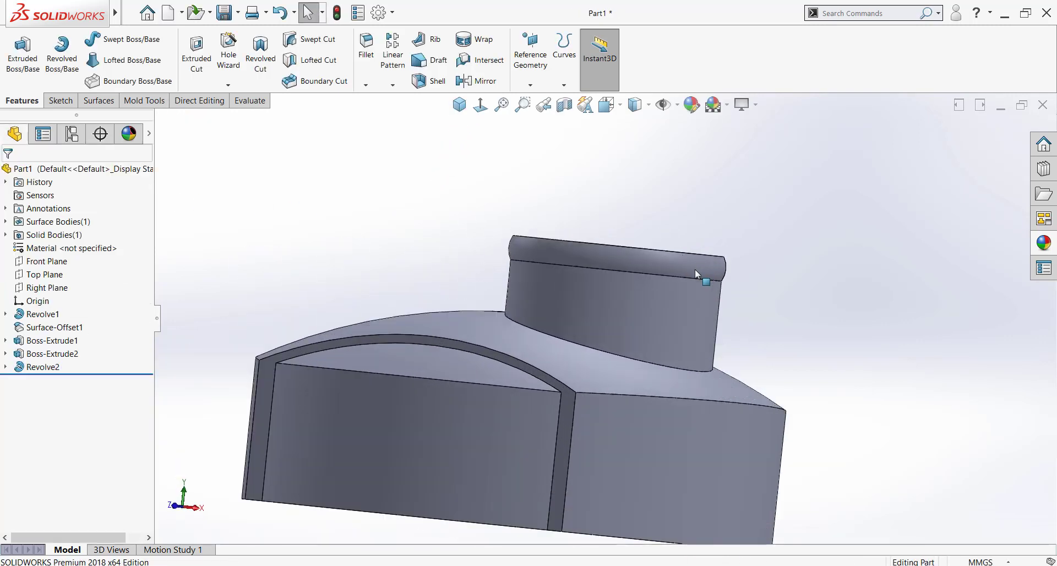
scroll(694, 269, "down", 3)
Step: Fillet the ring edge below the boss top with a 10 mm radius, then return to isometric
scroll(685, 274, "down", 3)
left_click(366, 47)
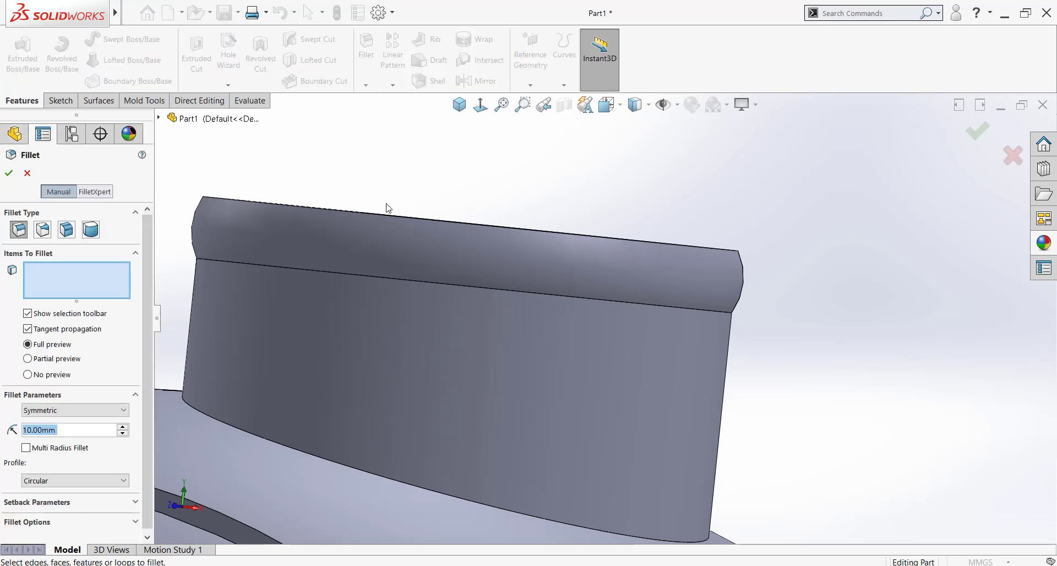
left_click(389, 276)
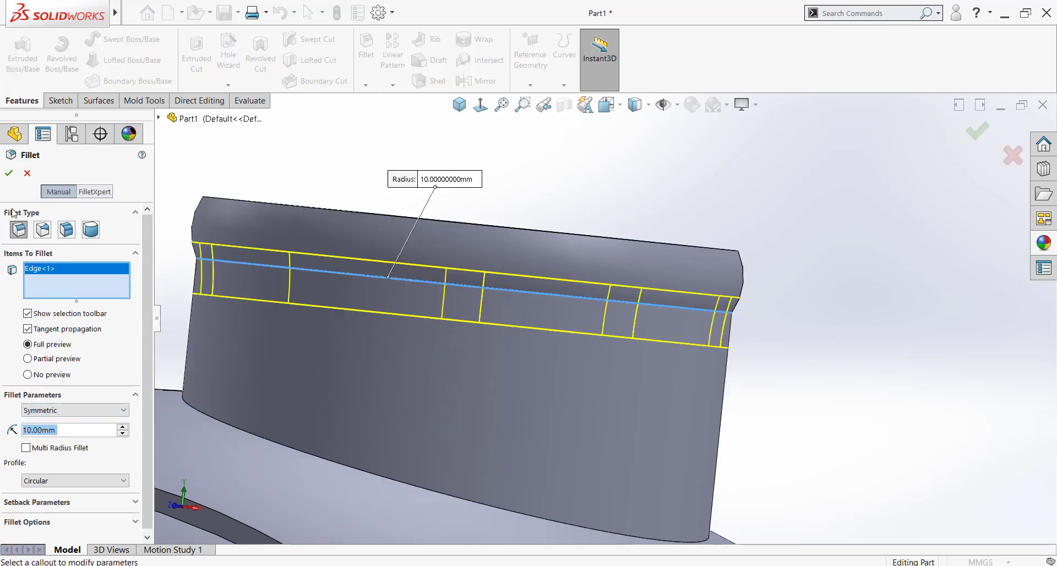
left_click(10, 172)
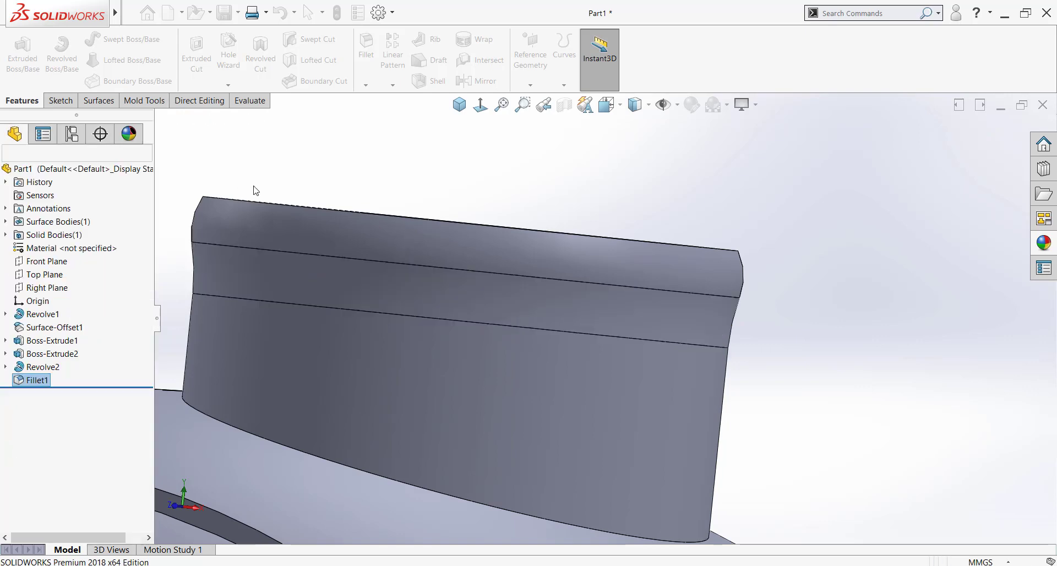
left_click(467, 105)
left_click(467, 105)
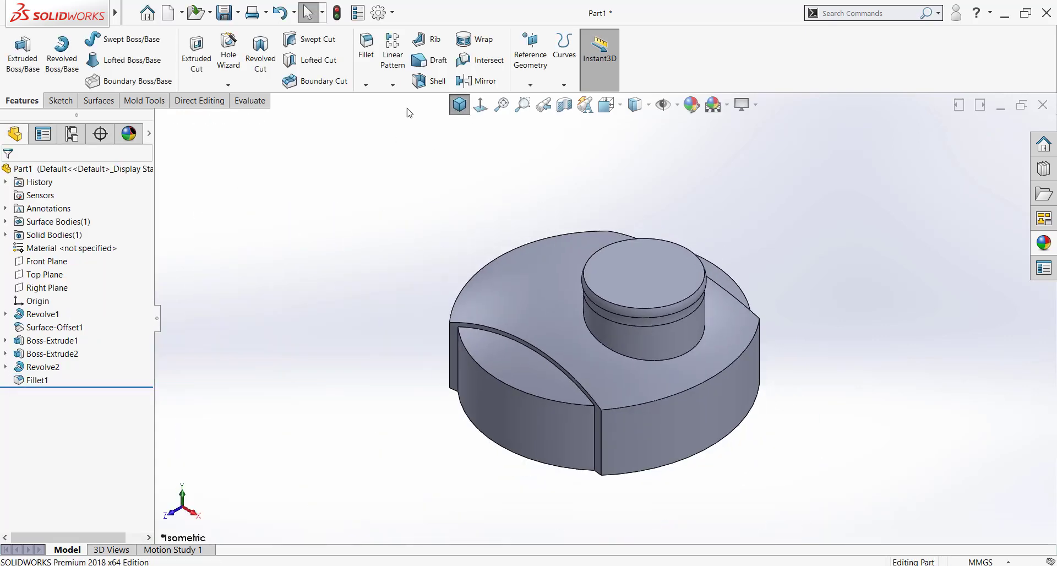
Step: Start a 2° draft from the bottom neutral face and select the front, strip and right side faces
left_click(426, 65)
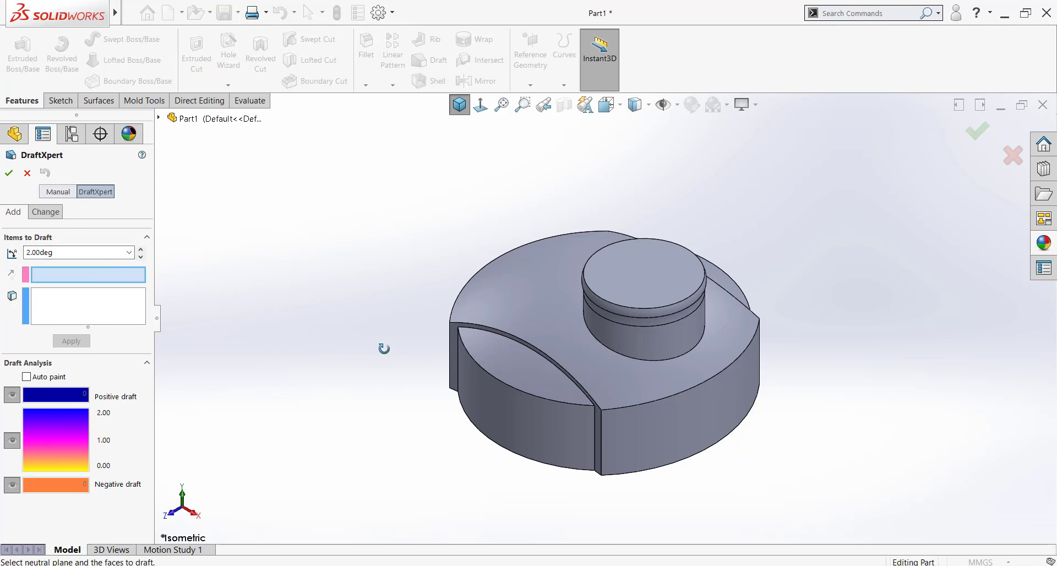
middle_click_drag(383, 349, 401, 223)
left_click(535, 366)
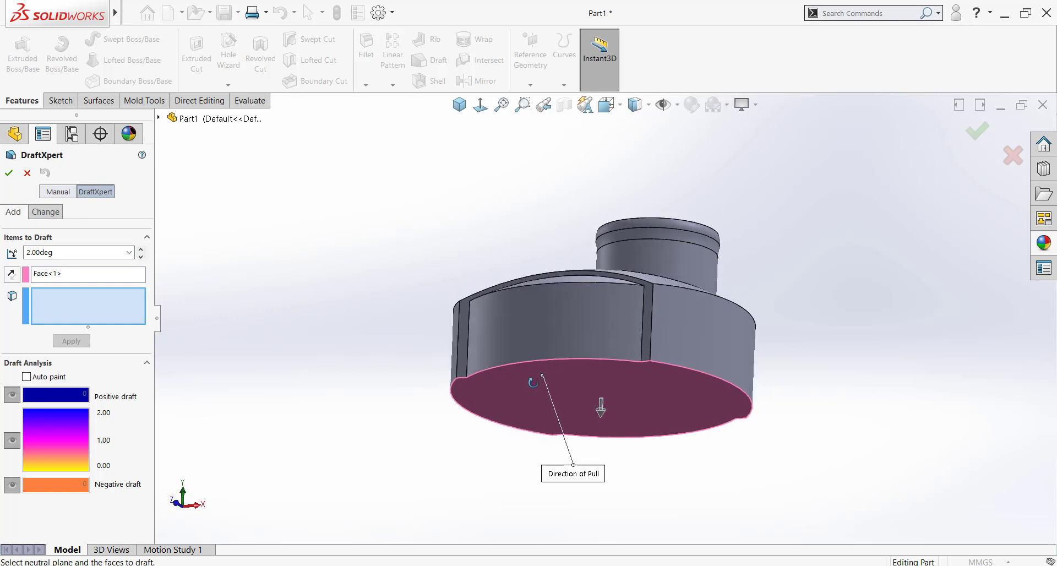
middle_click_drag(533, 382, 610, 385)
left_click(609, 364)
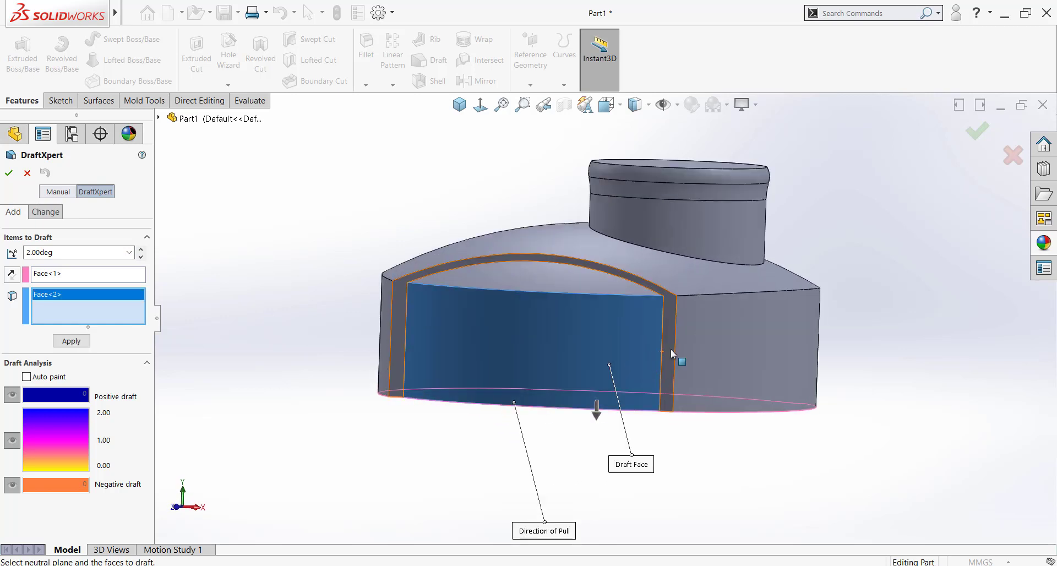
left_click(671, 350)
left_click(742, 355)
Step: Add the remaining three side faces and apply the 2° draft
mouse_move(742, 355)
middle_mouse_down()
mouse_move(538, 375)
mouse_move(551, 420)
middle_mouse_up()
left_click(538, 375)
left_click(576, 367)
left_click(647, 385)
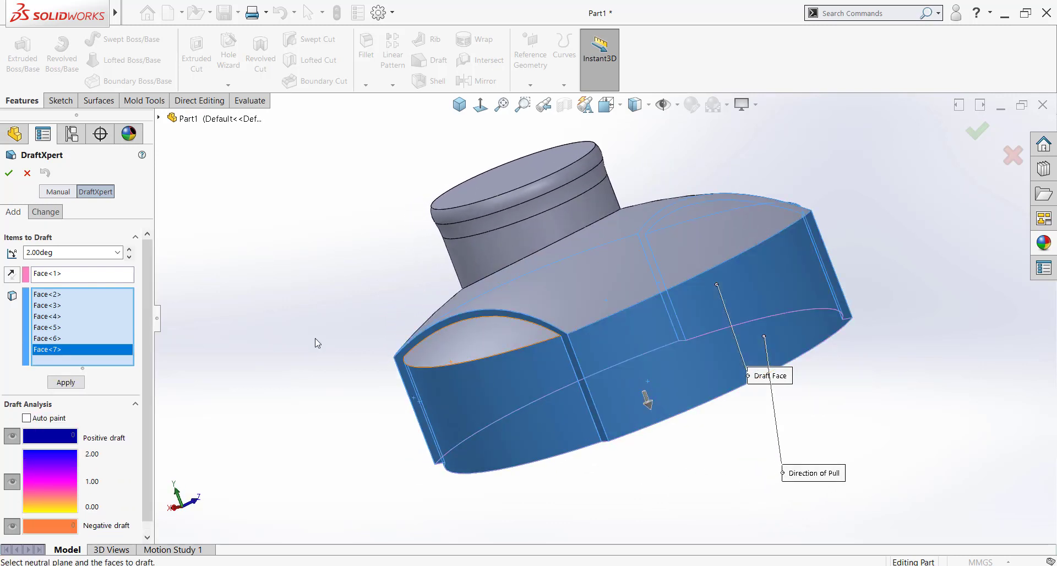
left_click(16, 175)
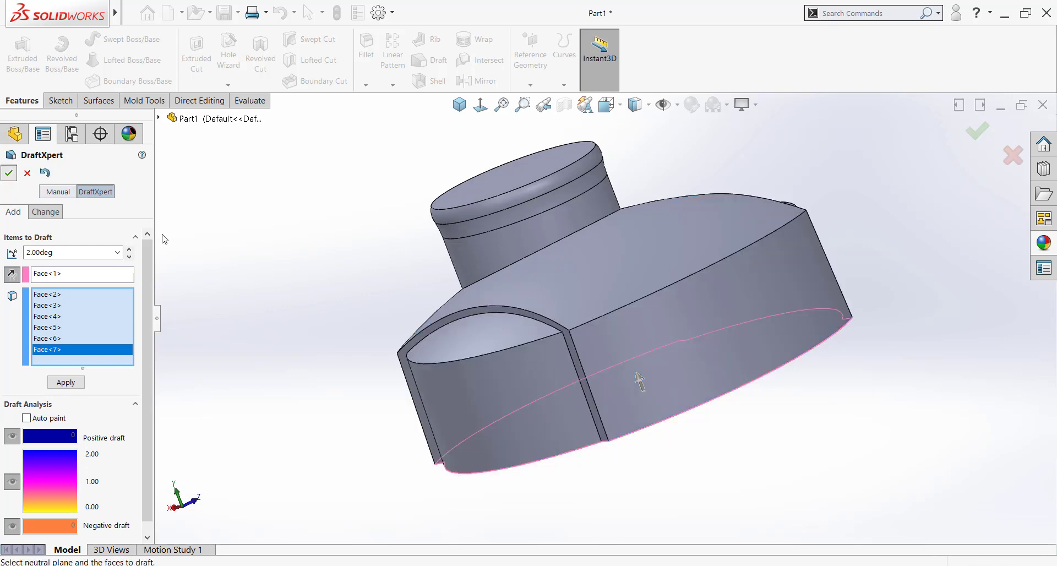
left_click(459, 104)
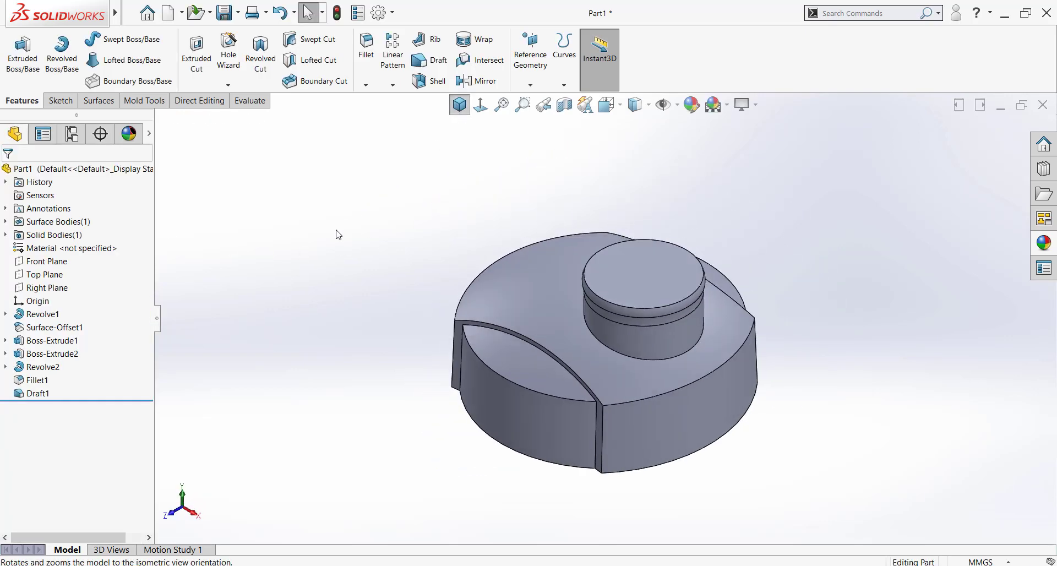
Step: Sketch on the Front Plane: lines from the origin along the bottom, up the right side, and a short step inward
left_click(46, 261)
left_click(68, 246)
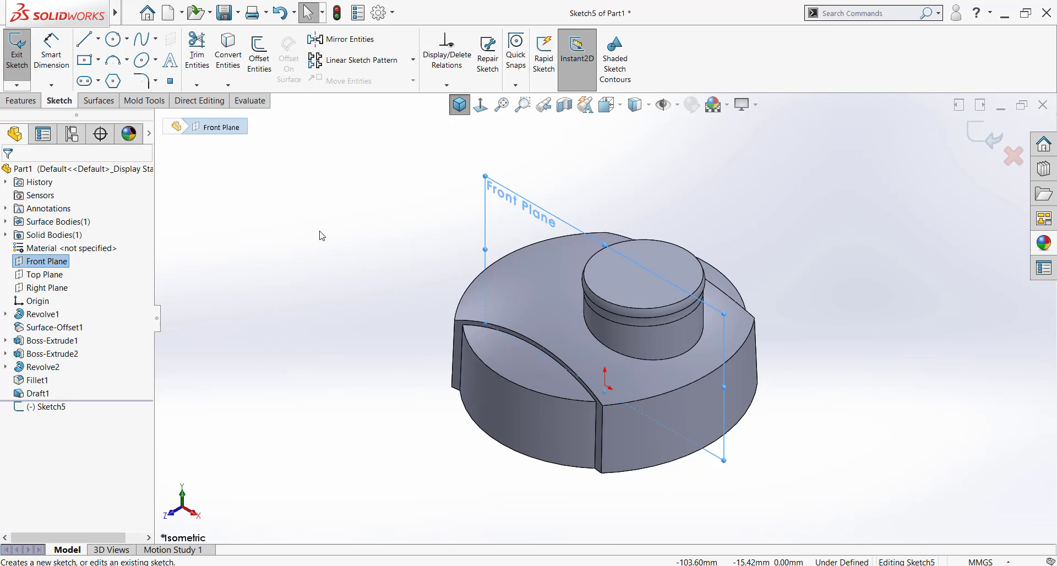
left_click(480, 105)
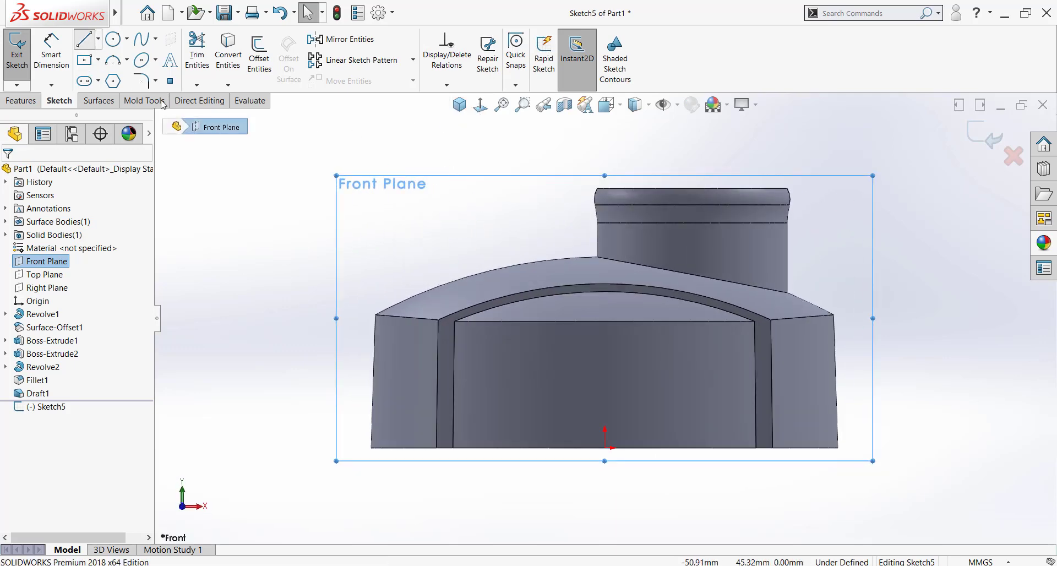
left_click(606, 447)
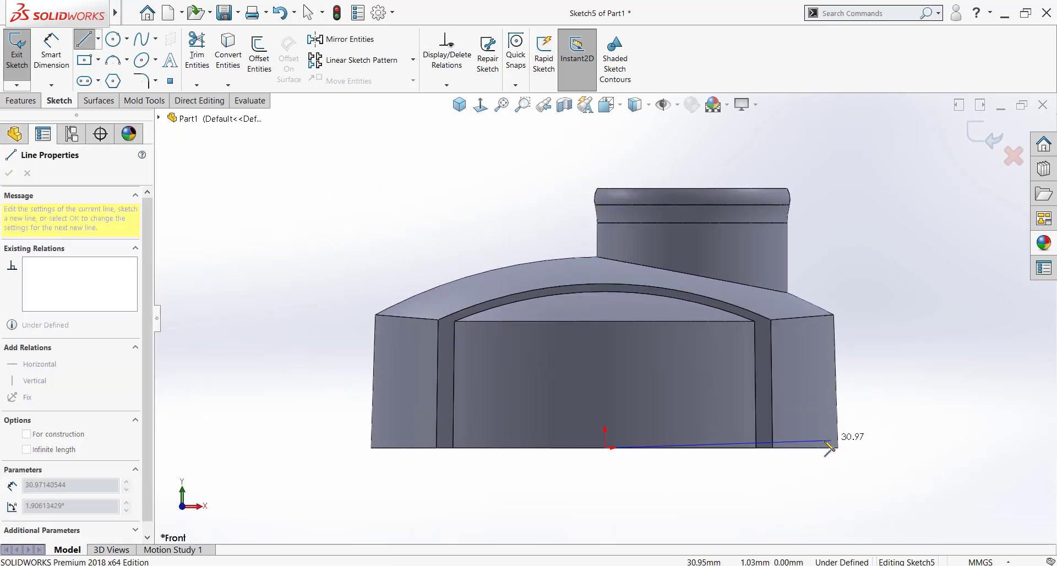
scroll(829, 447, "down", 2)
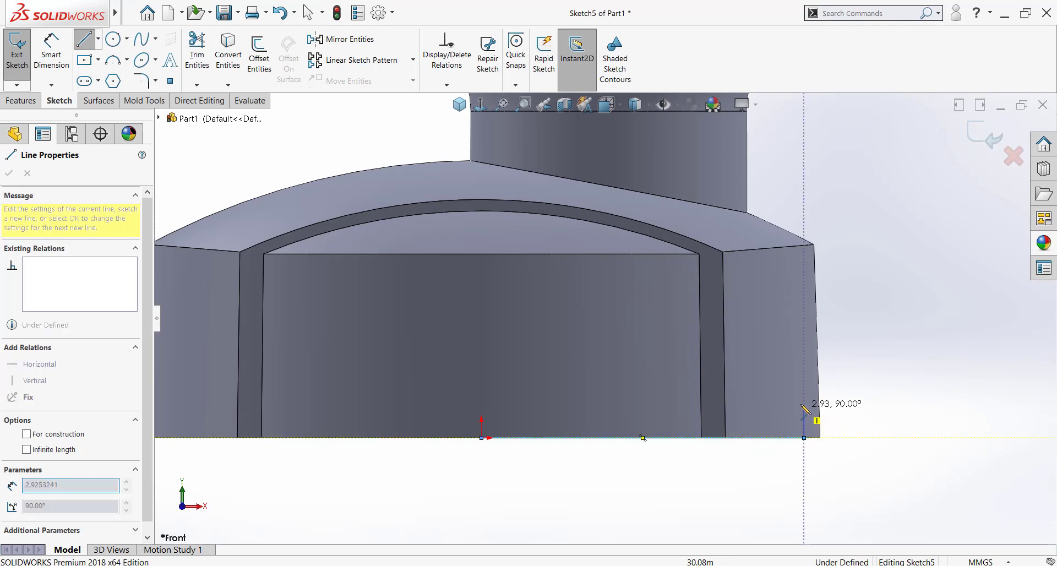
left_click(804, 438)
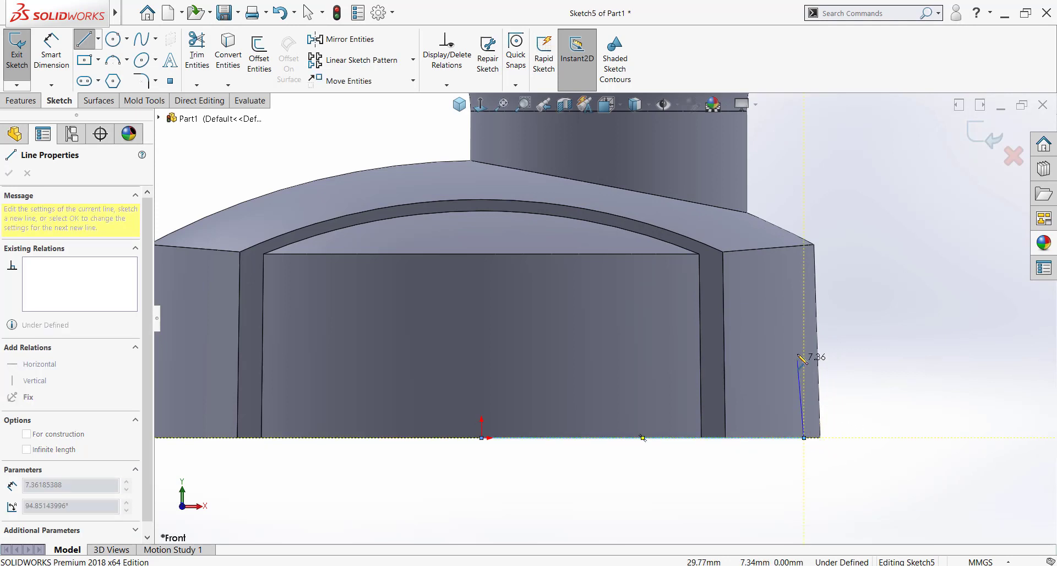
left_click(791, 292)
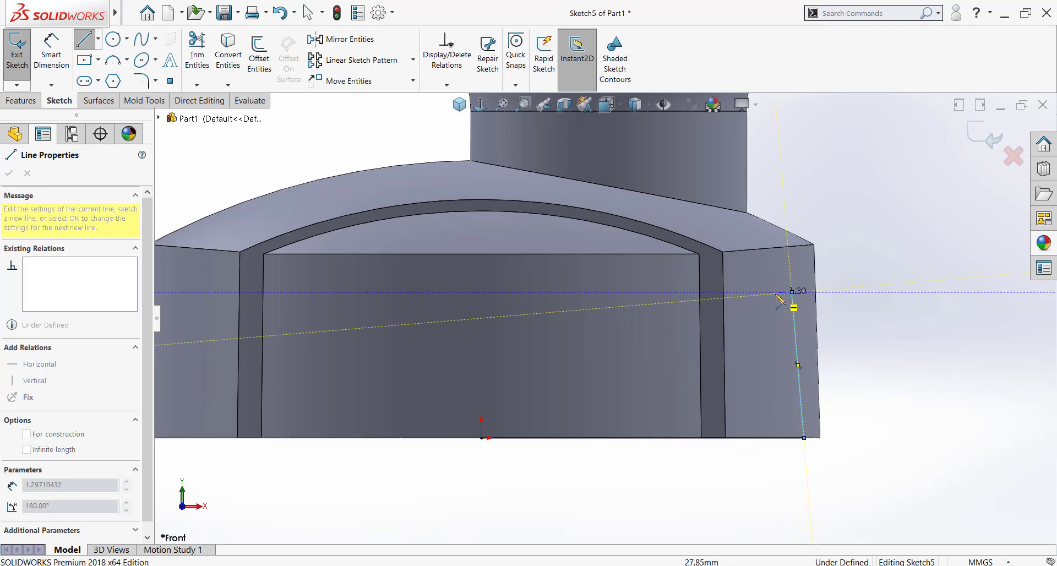
left_click(773, 292)
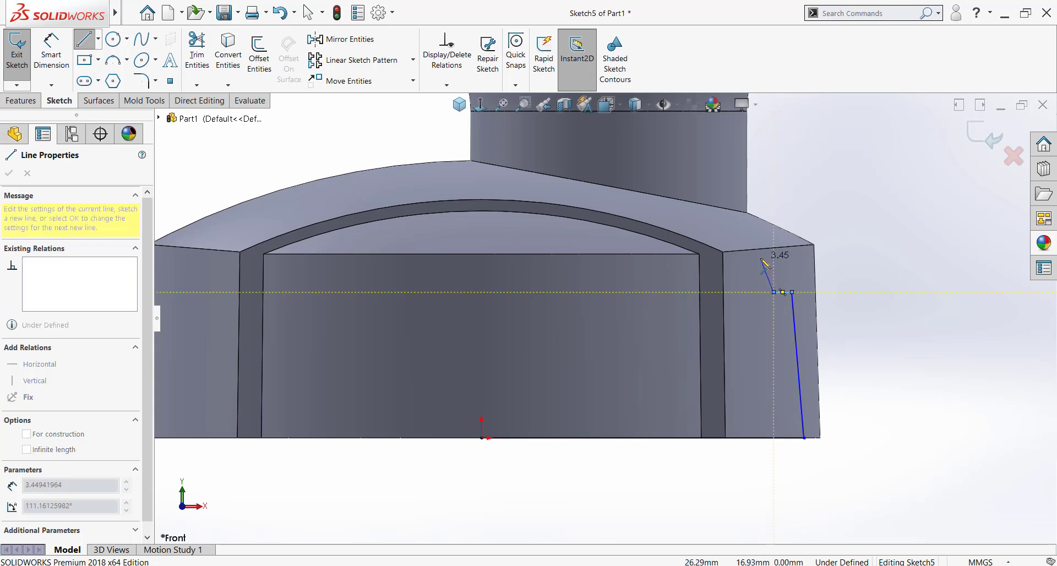
Step: Continue the stepped profile through an upper segment and a notch, ending at the base's top edge
left_click(760, 258)
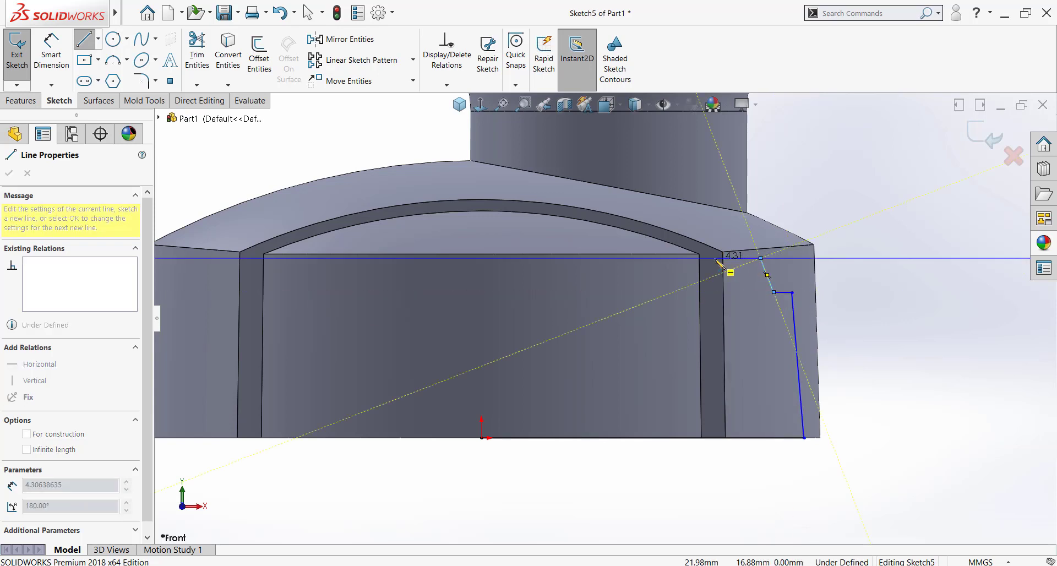
left_click(737, 258)
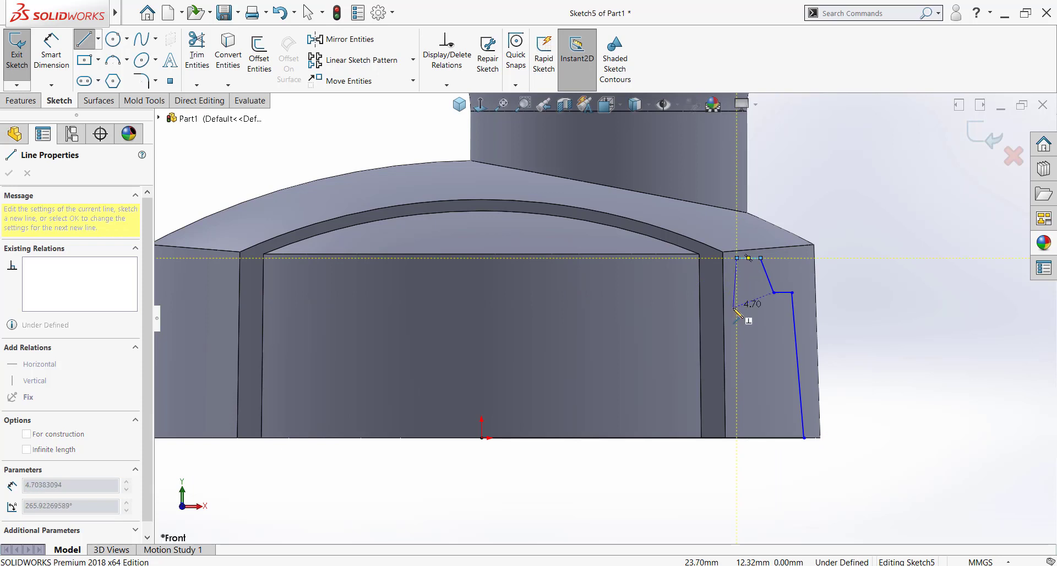
left_click(734, 307)
left_click(710, 307)
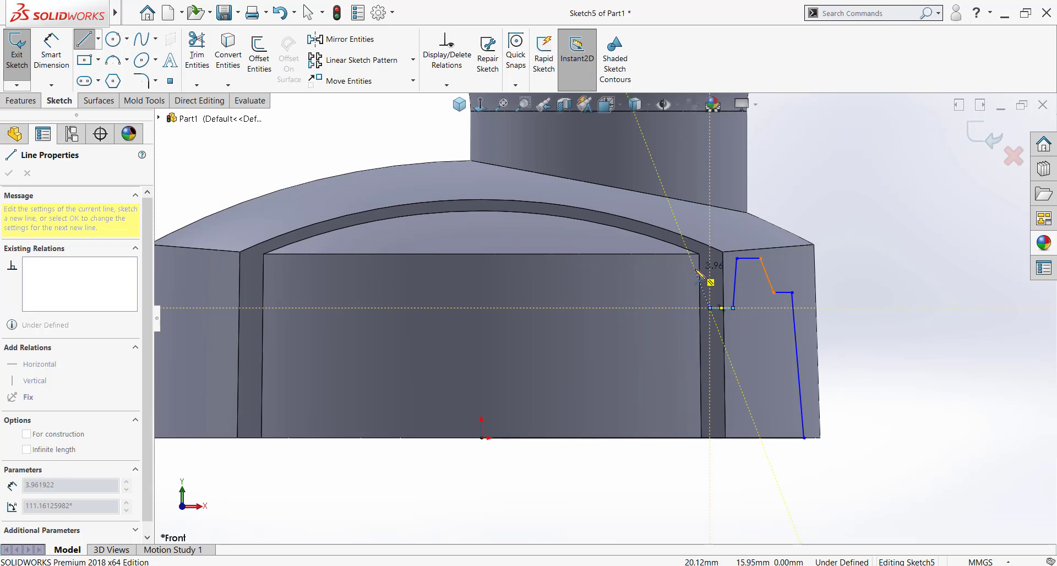
scroll(699, 267, "down", 2)
scroll(695, 271, "down", 1)
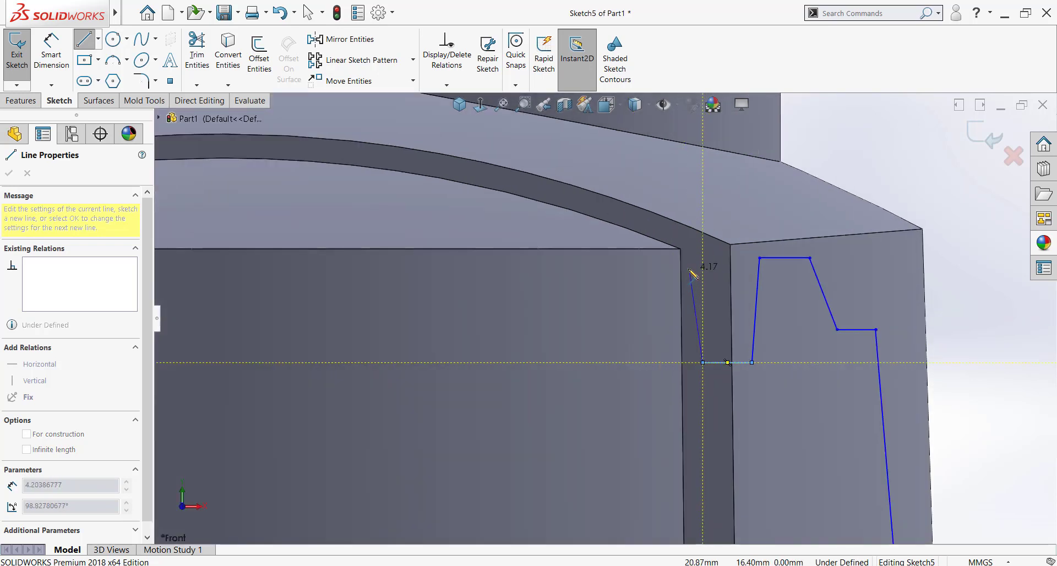
left_click(692, 271)
key("Escape")
Step: Make the profile's slanted lines parallel to the base's drafted side edge
scroll(703, 319, "up", 1)
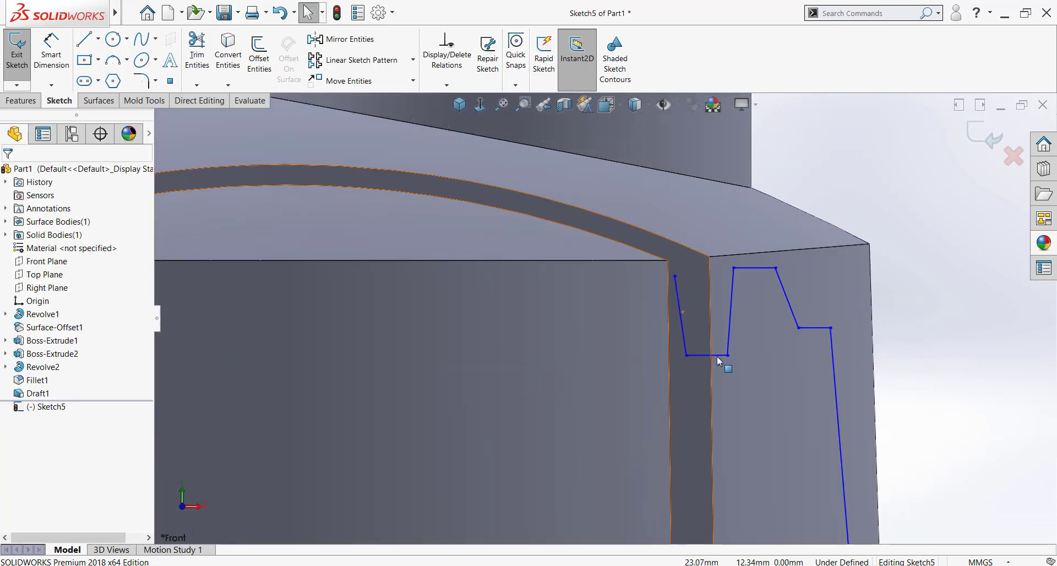
scroll(717, 356, "up", 1)
left_click(764, 368)
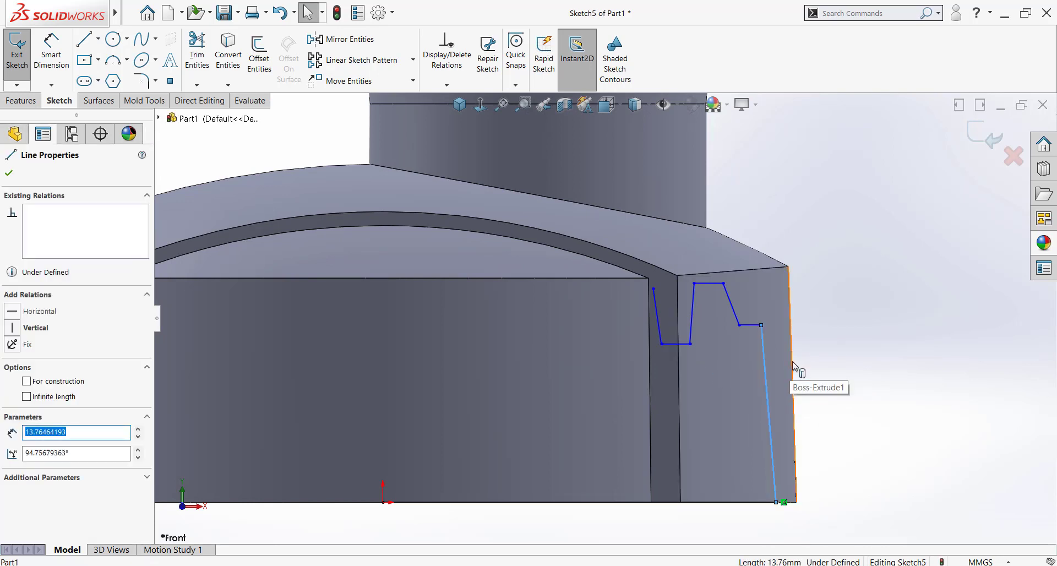
left_click(793, 366, "ctrl")
left_click(730, 304, "ctrl")
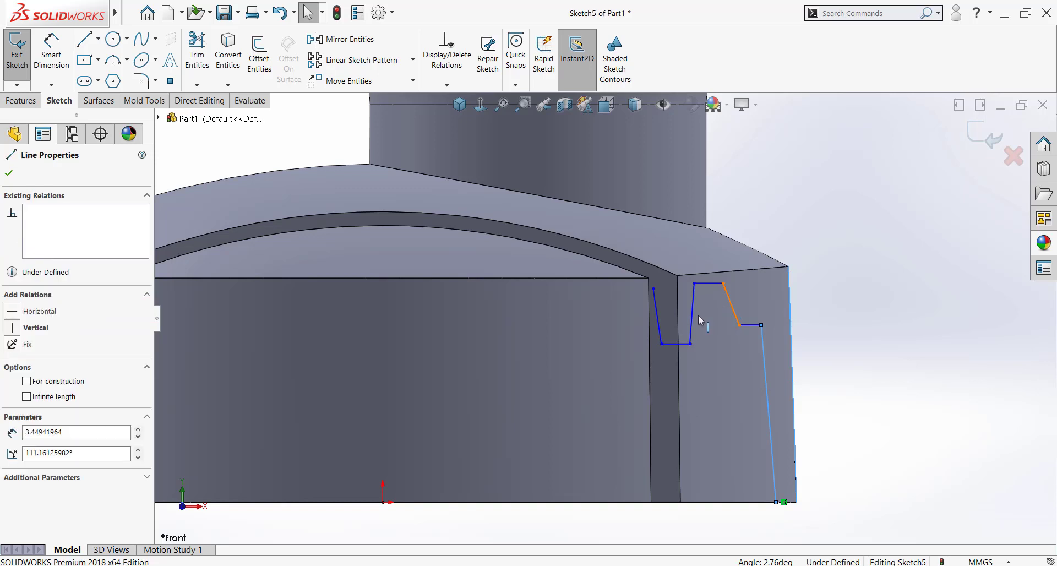
left_click(658, 318, "ctrl")
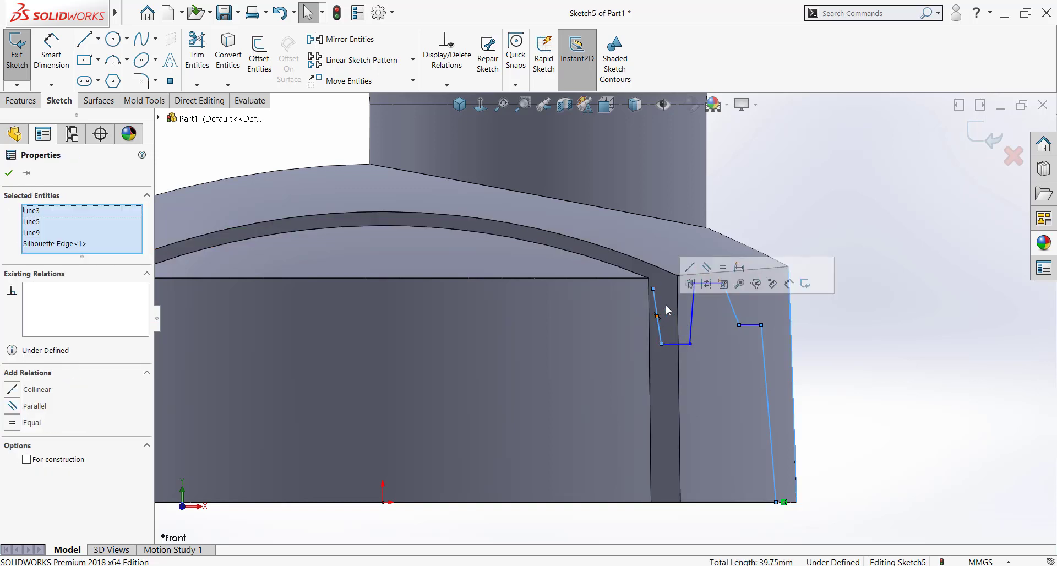
left_click(706, 268)
left_click(835, 370)
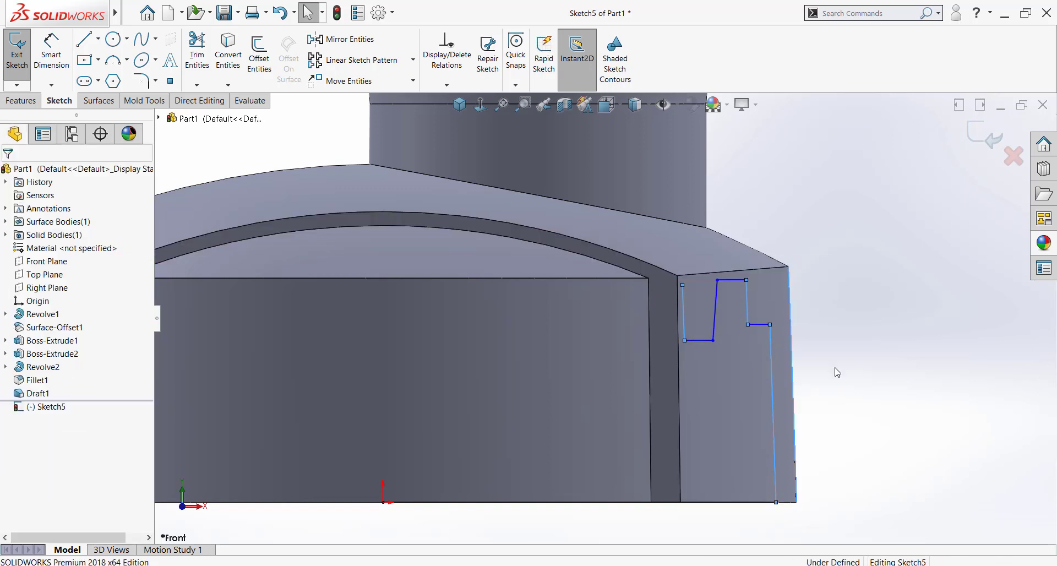
left_click(97, 38)
left_click(107, 71)
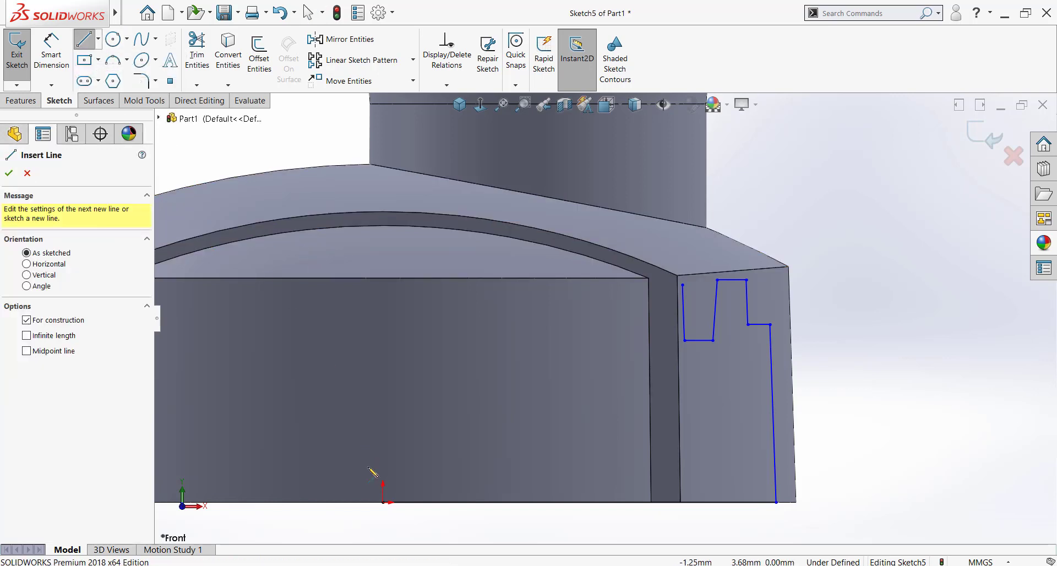
Step: Draw a vertical centreline from the origin up to the base's top arc
left_click(383, 502)
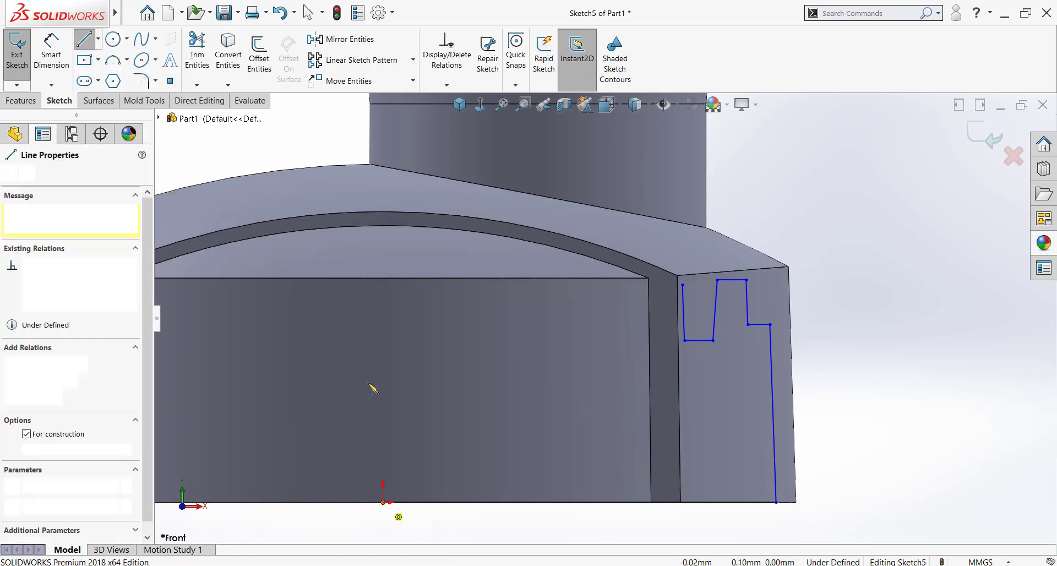
left_click(384, 212)
key("Escape")
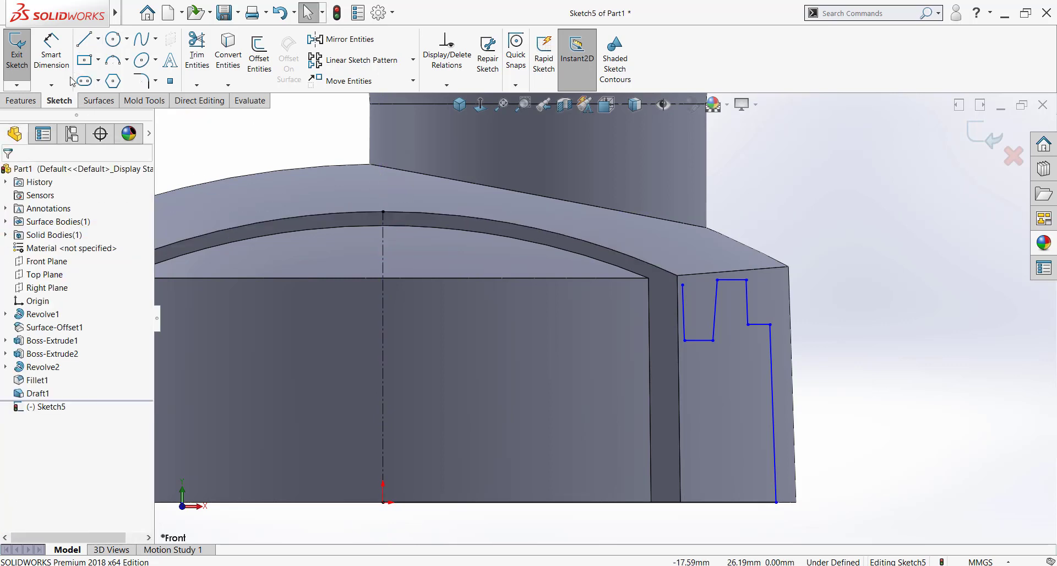
left_click(51, 53)
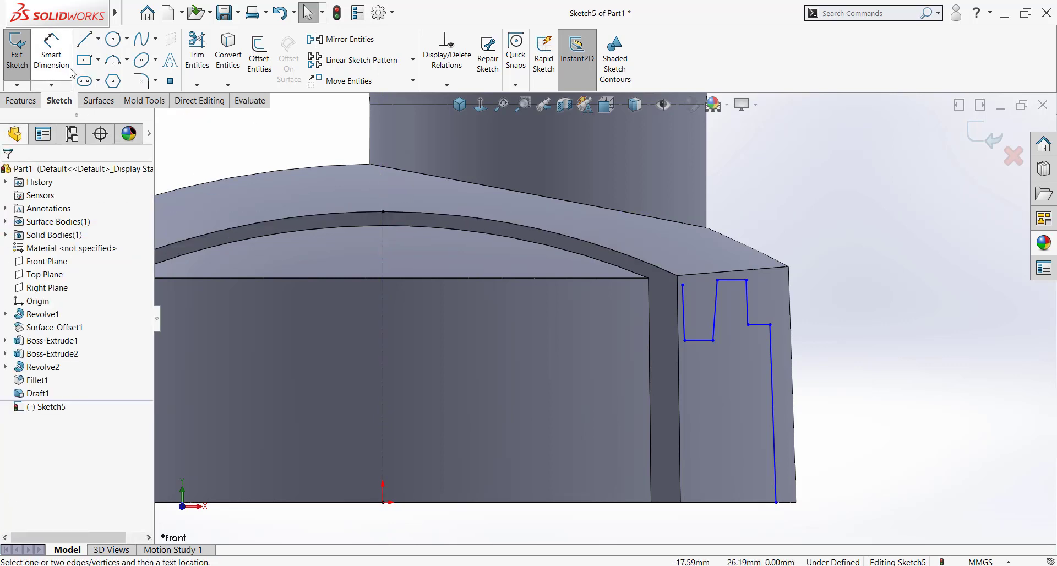
left_click(777, 502)
scroll(600, 511, "up", 2)
Step: Add 59 mm and 47 mm diameter dimensions about the centreline
left_click(420, 418)
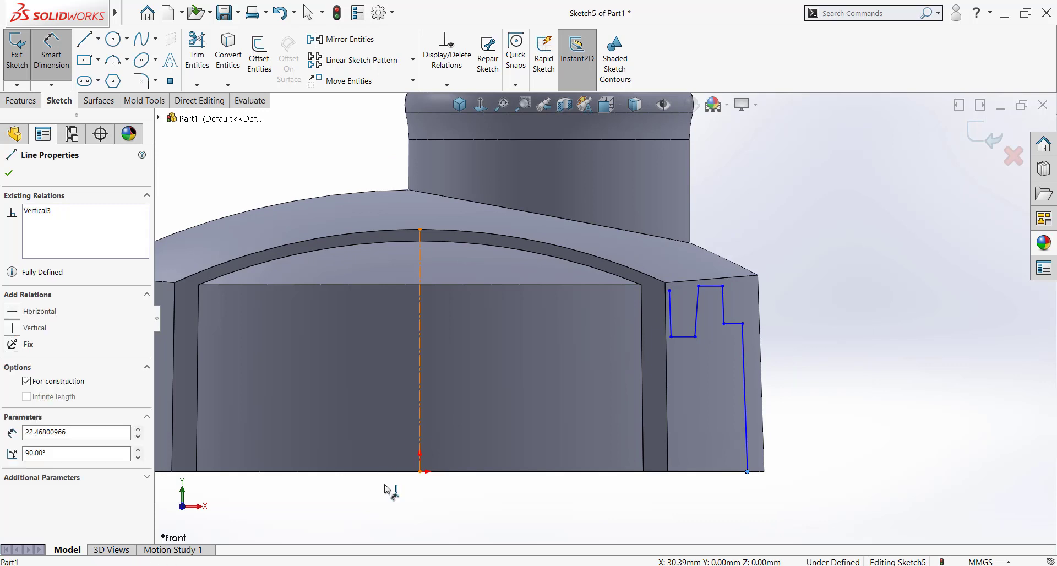
scroll(385, 523, "up", 1)
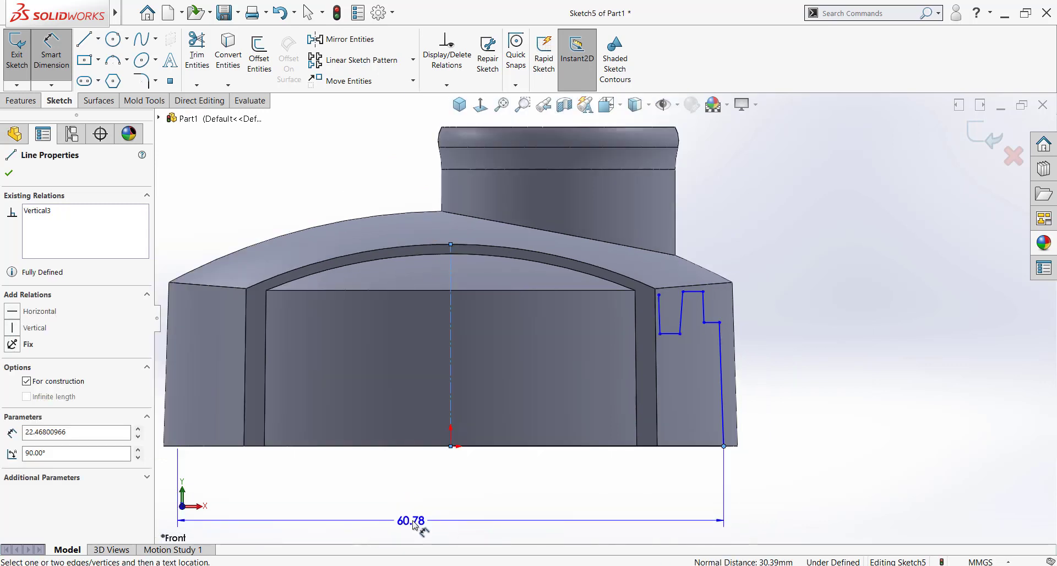
left_click(412, 523)
type("59")
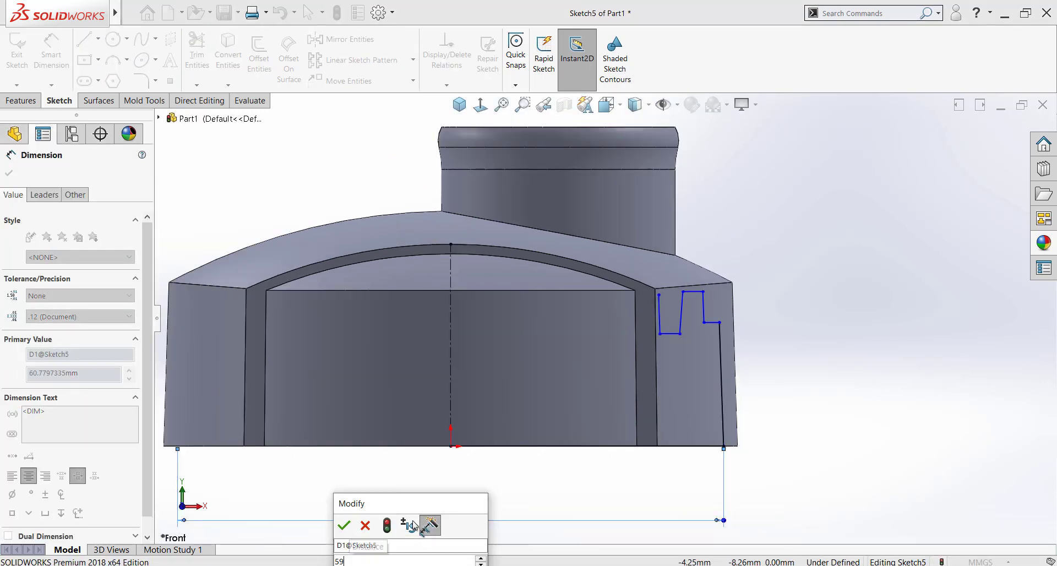
key("Return")
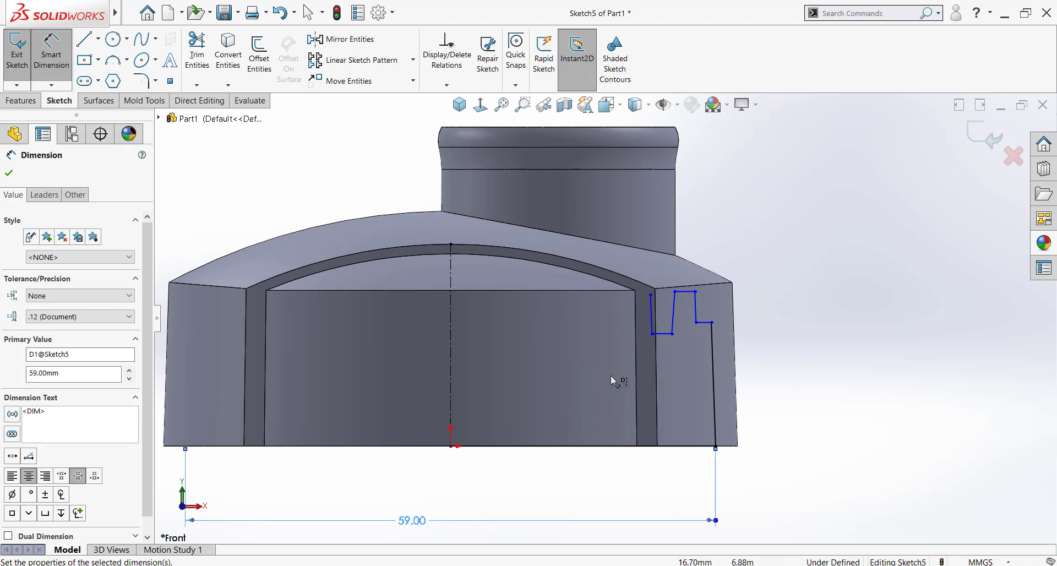
left_click(672, 334)
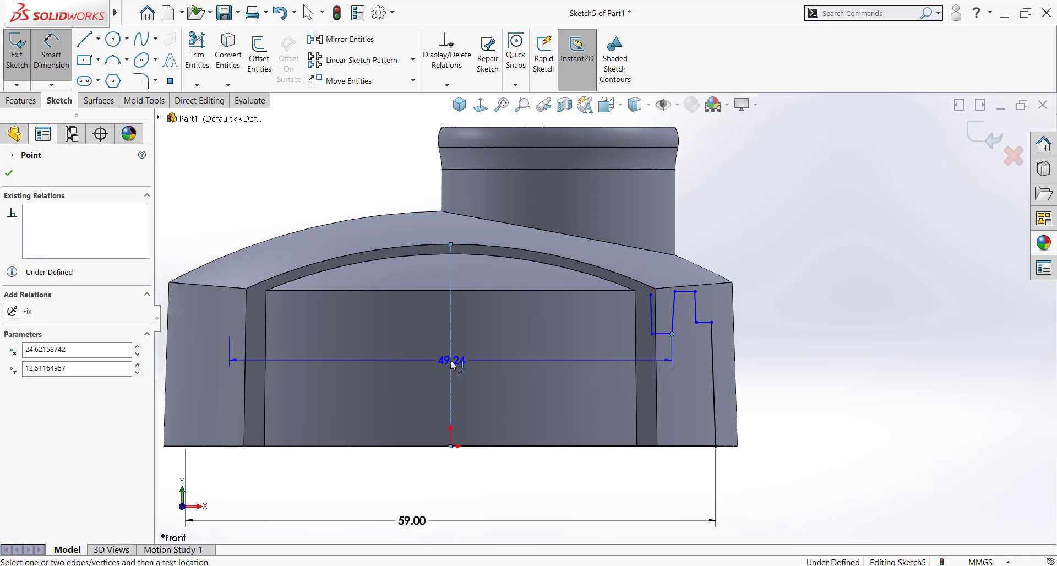
left_click(451, 361)
left_click(438, 486)
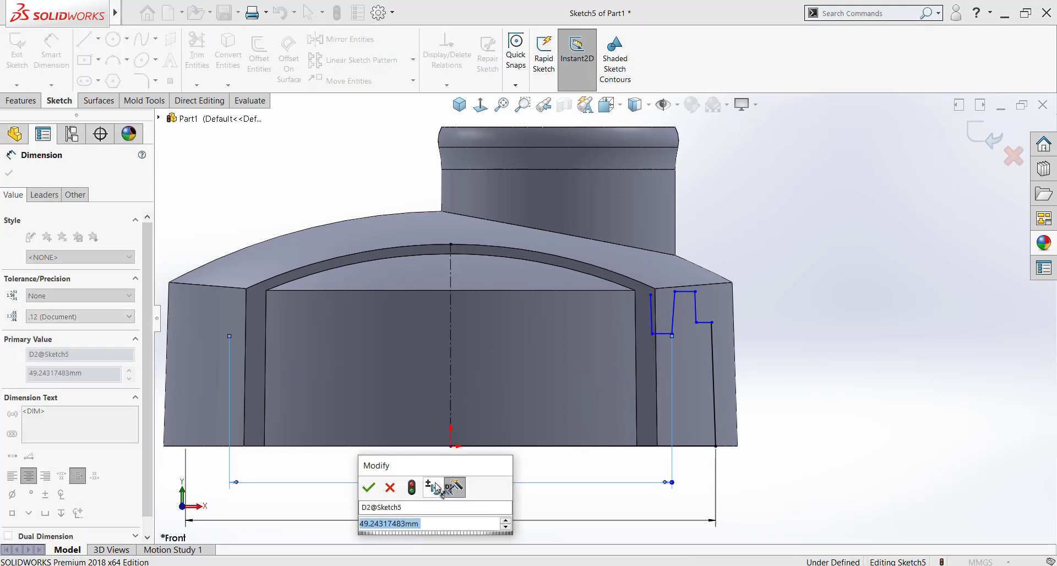
type("47")
key("Return")
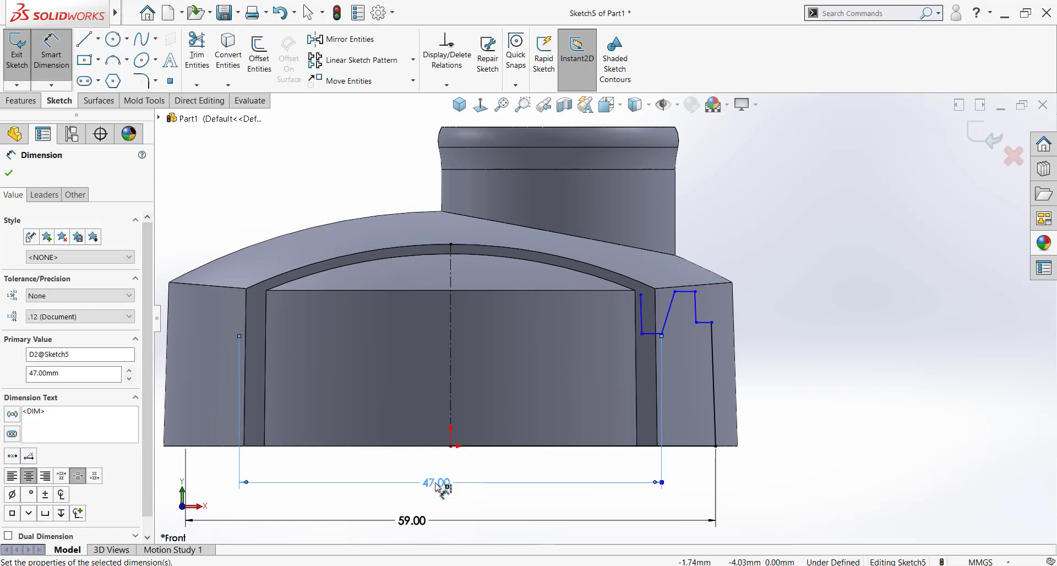
Step: Add a 46 mm diameter dimension from the centreline to the inner profile corner
left_click(642, 334)
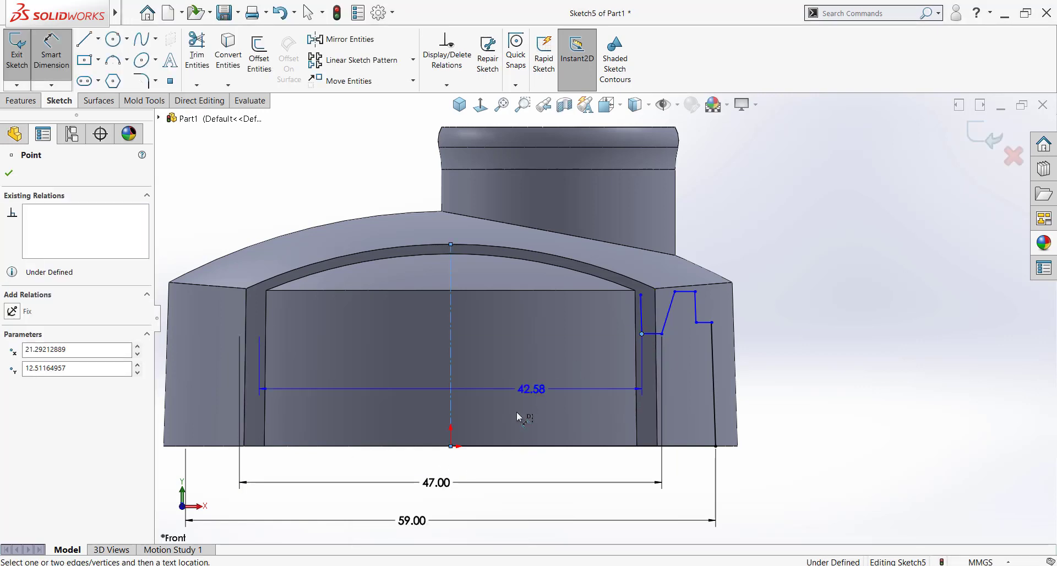
left_click(450, 435)
left_click(448, 467)
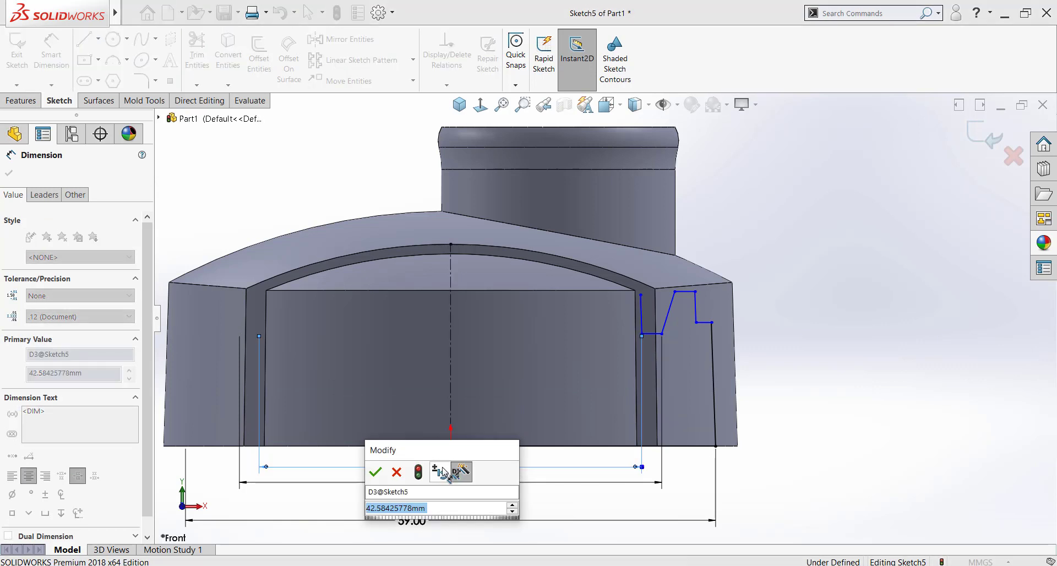
type("46")
key("Return")
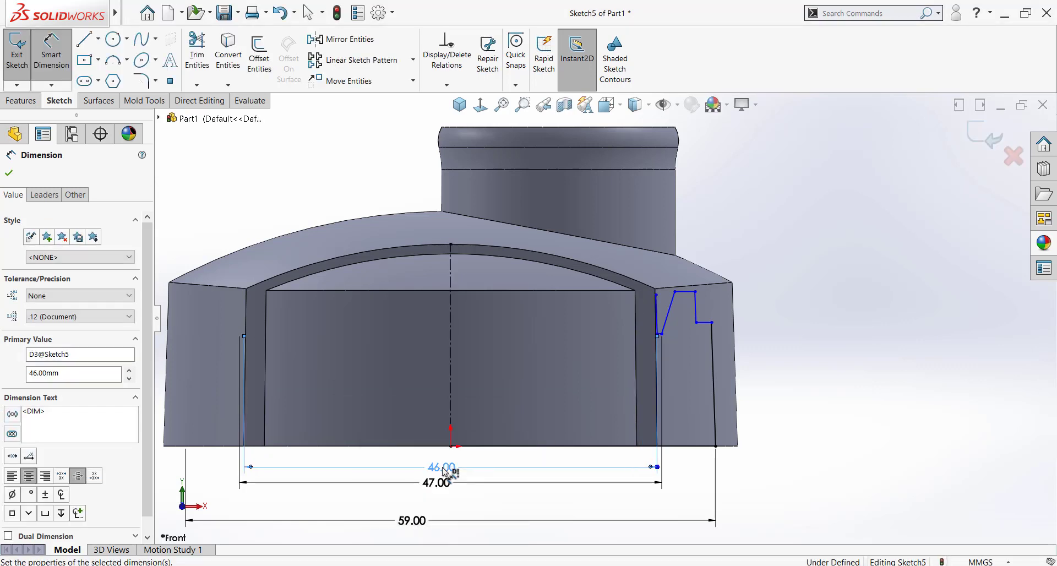
scroll(660, 380, "down", 1)
scroll(661, 380, "up", 1)
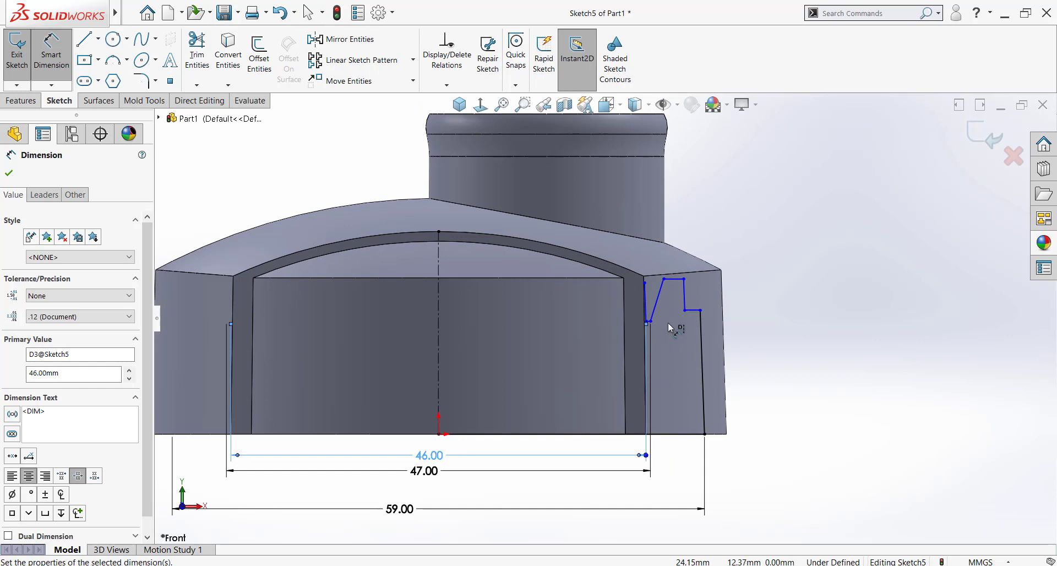
scroll(668, 323, "down", 1)
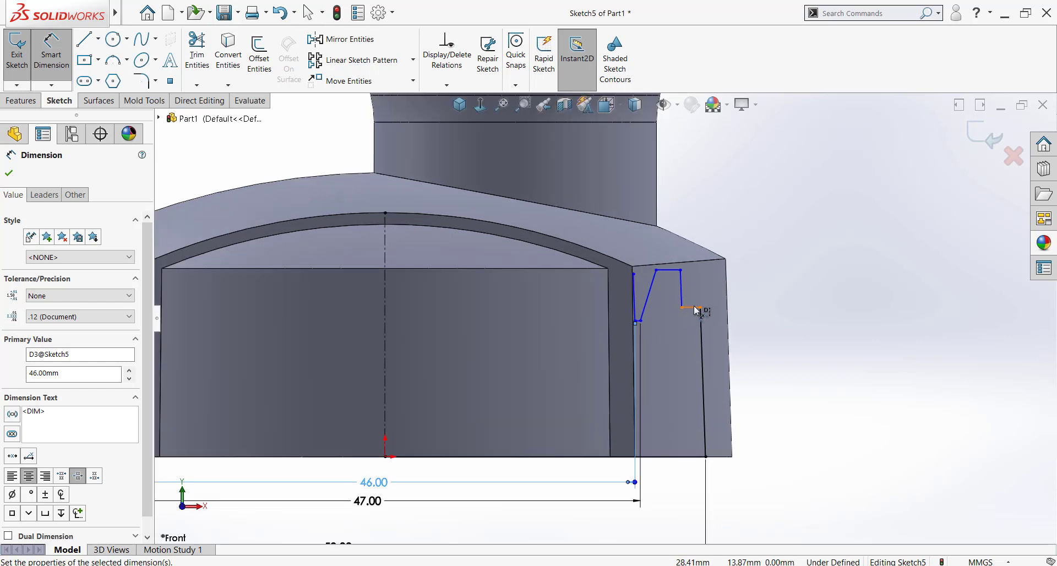
Step: Dimension the profile's top height to 16.5 mm and the step height to 12 mm
left_click(671, 274)
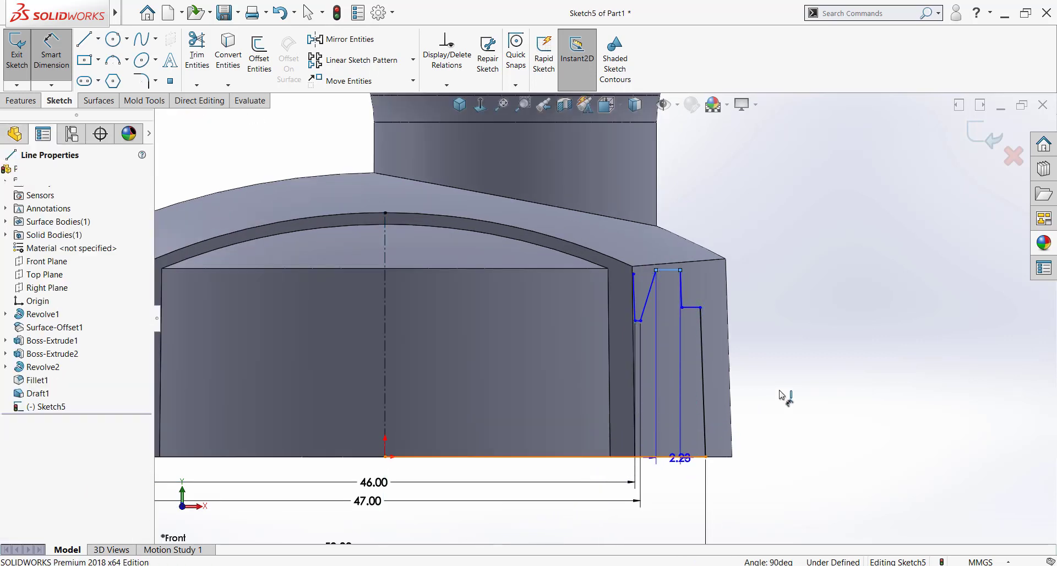
left_click(683, 269)
left_click(842, 359)
type("16")
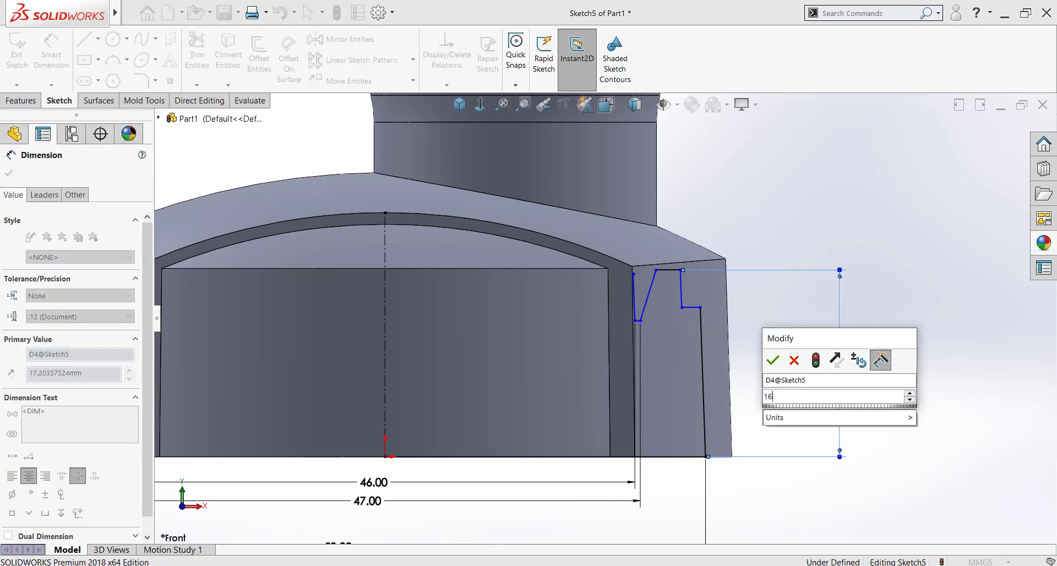
type(".5")
left_click(773, 360)
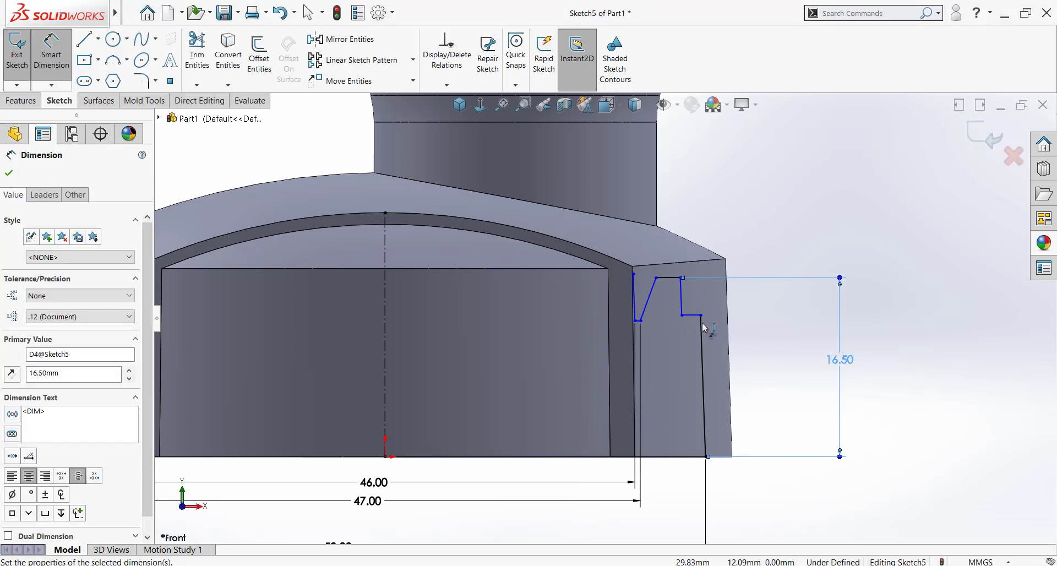
left_click(692, 319)
left_click(717, 456)
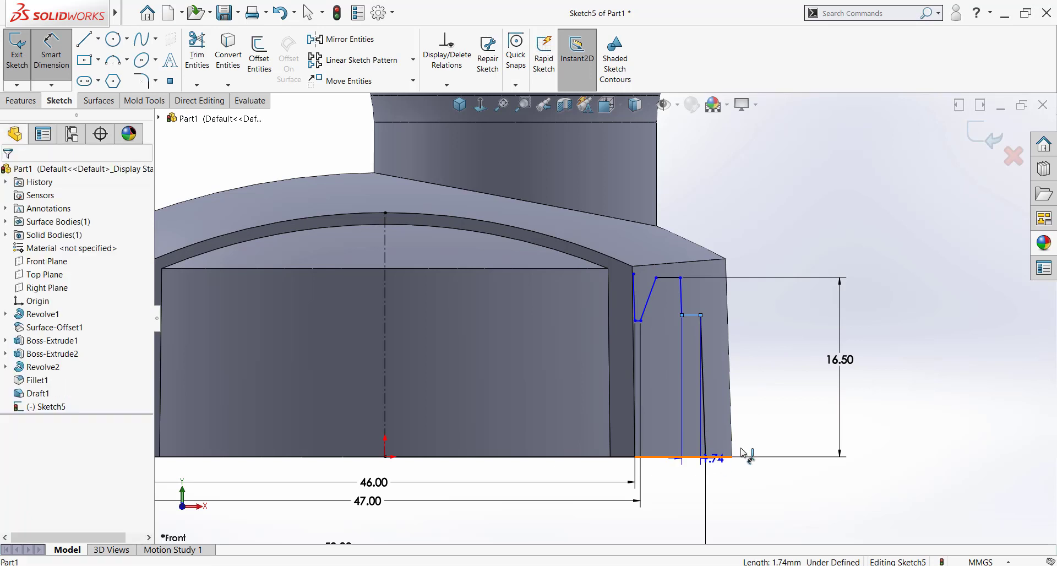
left_click(805, 407)
type("12")
key("Return")
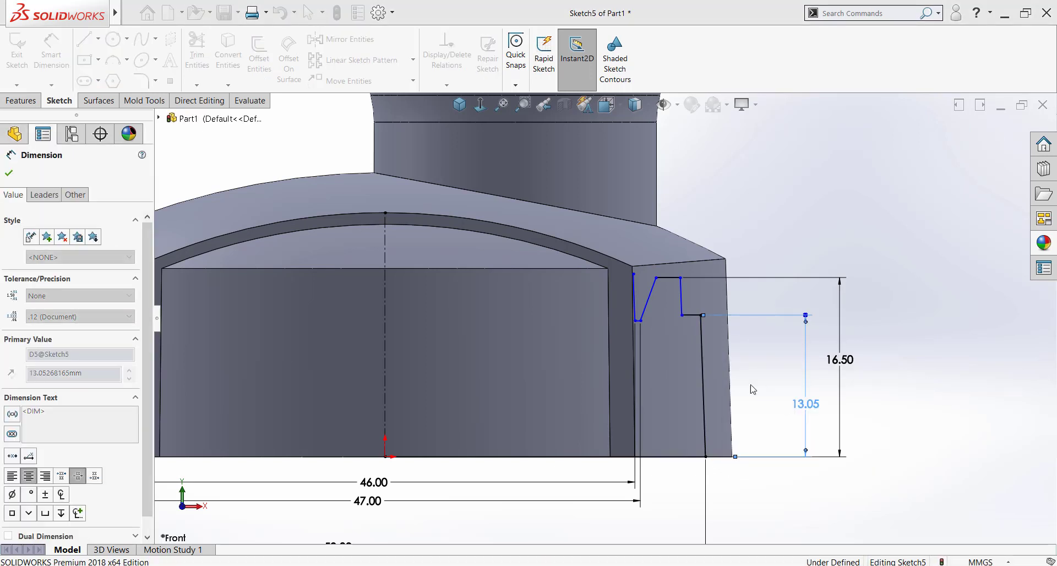
Step: Add a 10 mm lower height and a 3.5 mm horizontal step offset
scroll(637, 325, "down", 1)
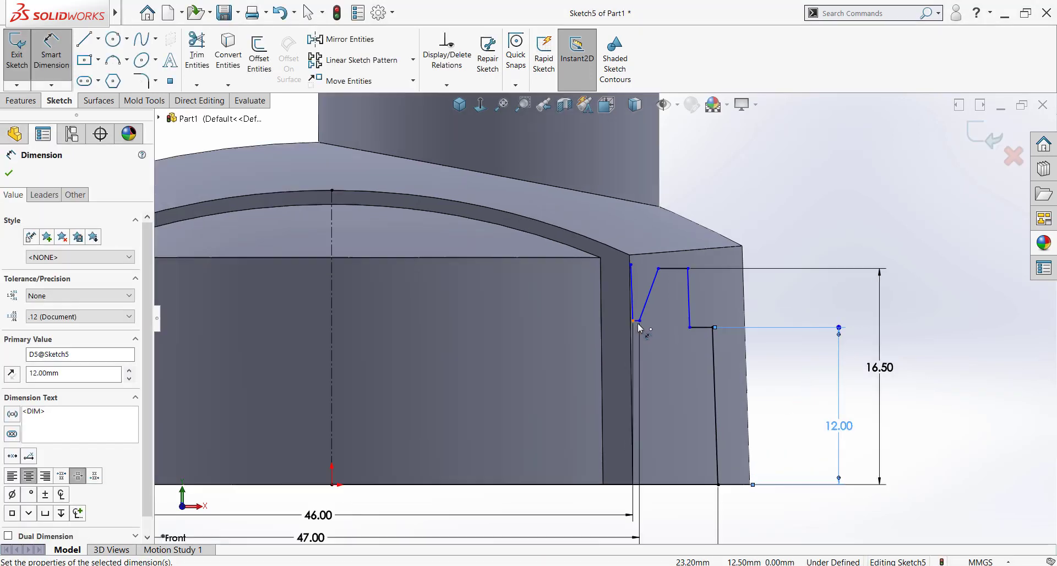
scroll(636, 324, "down", 2)
left_click(633, 321)
scroll(688, 384, "up", 2)
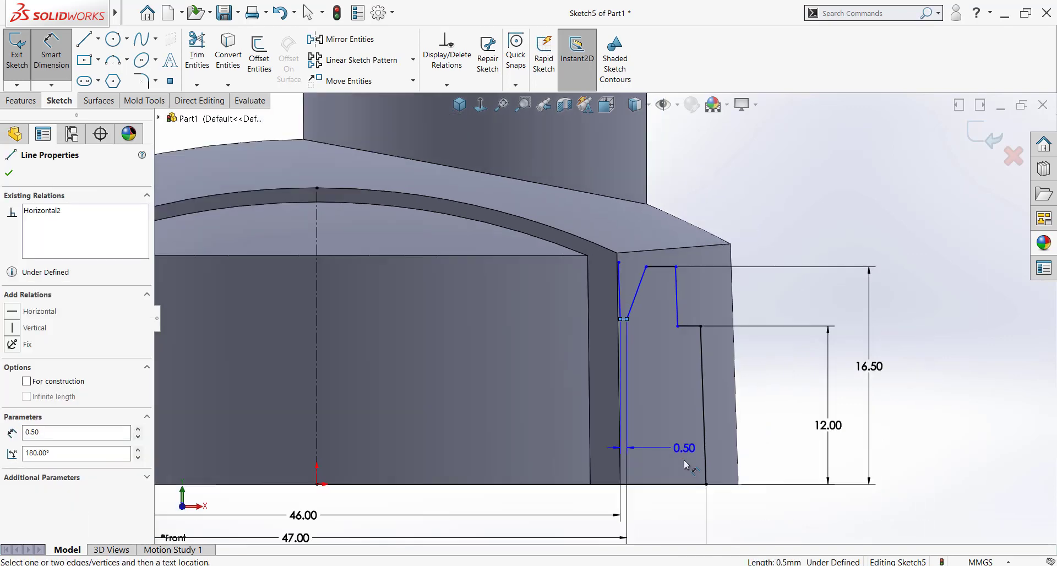
left_click(706, 484)
left_click(773, 427)
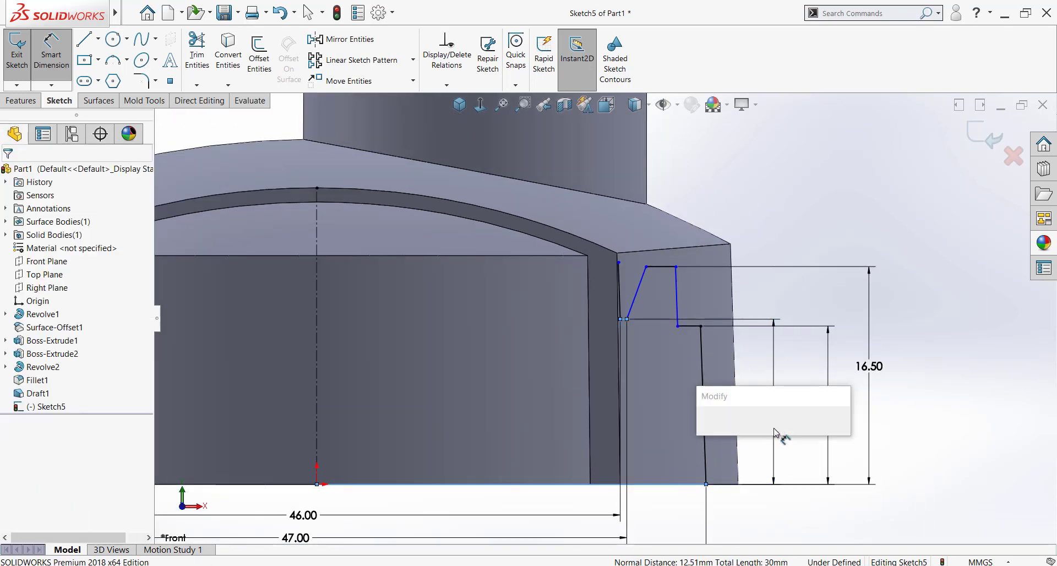
type("10")
key("Return")
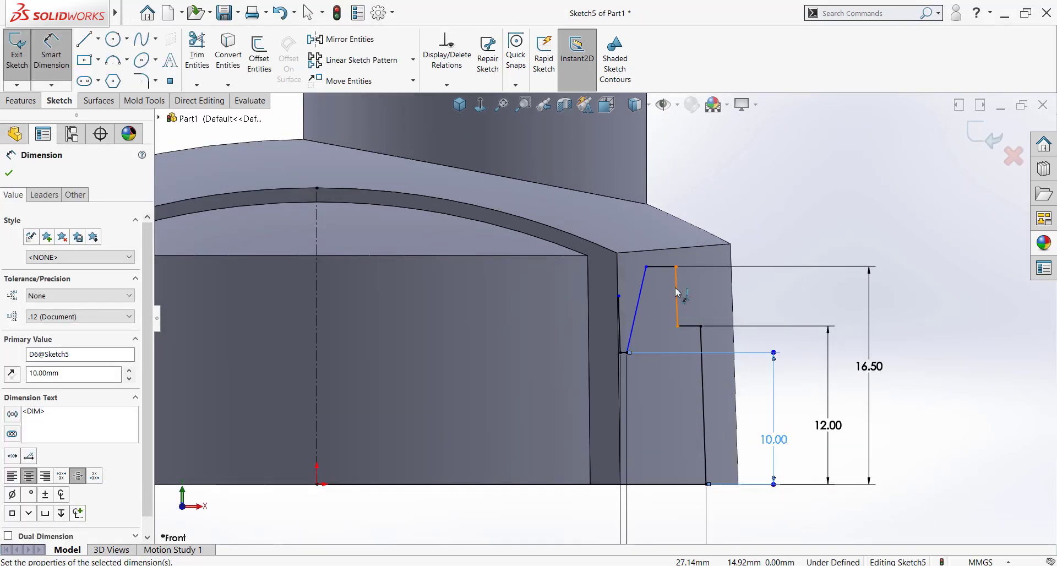
left_click(677, 292)
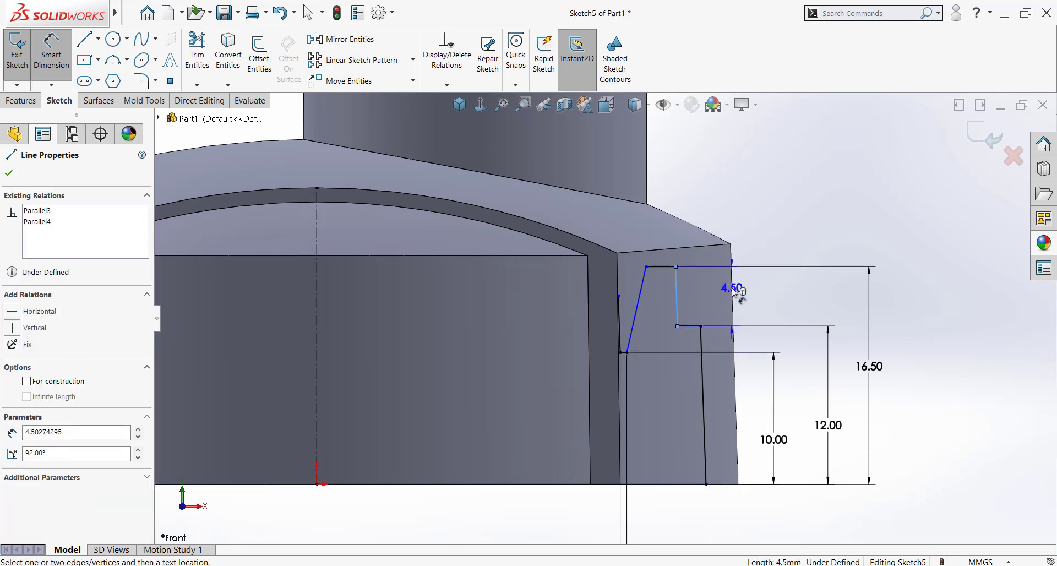
left_click(731, 289)
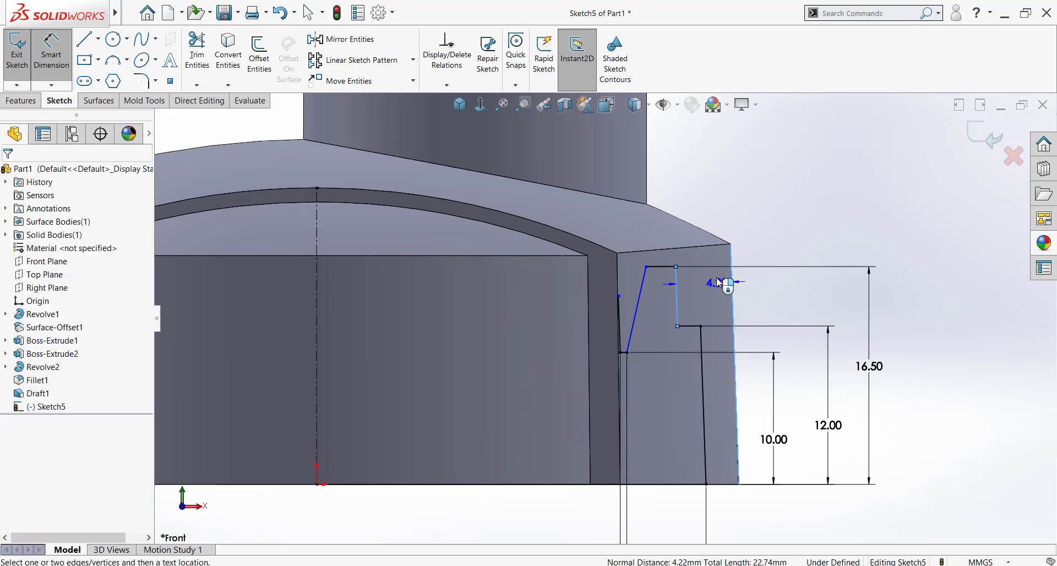
left_click(715, 214)
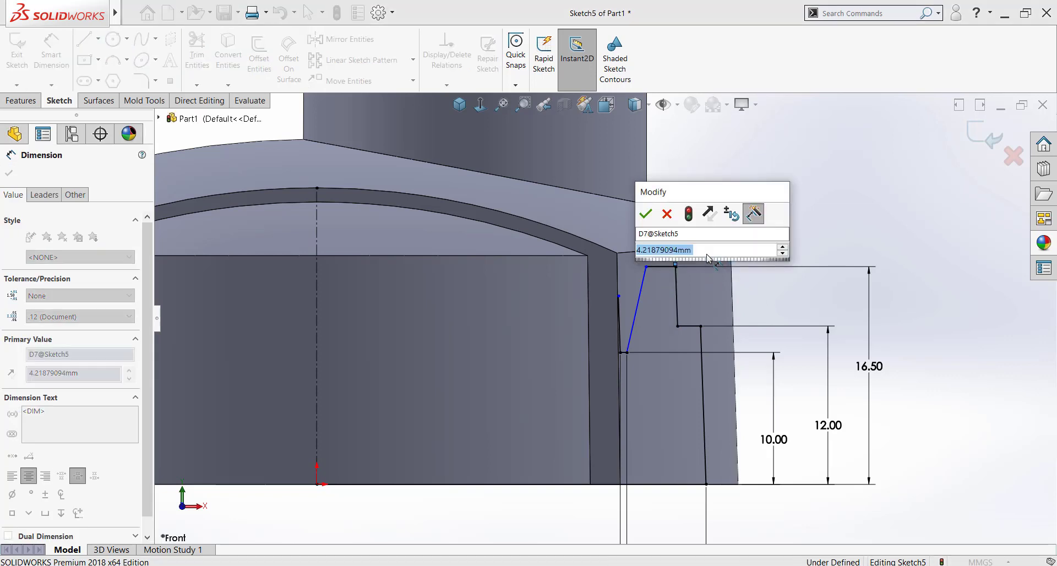
type("3.5")
key("Return")
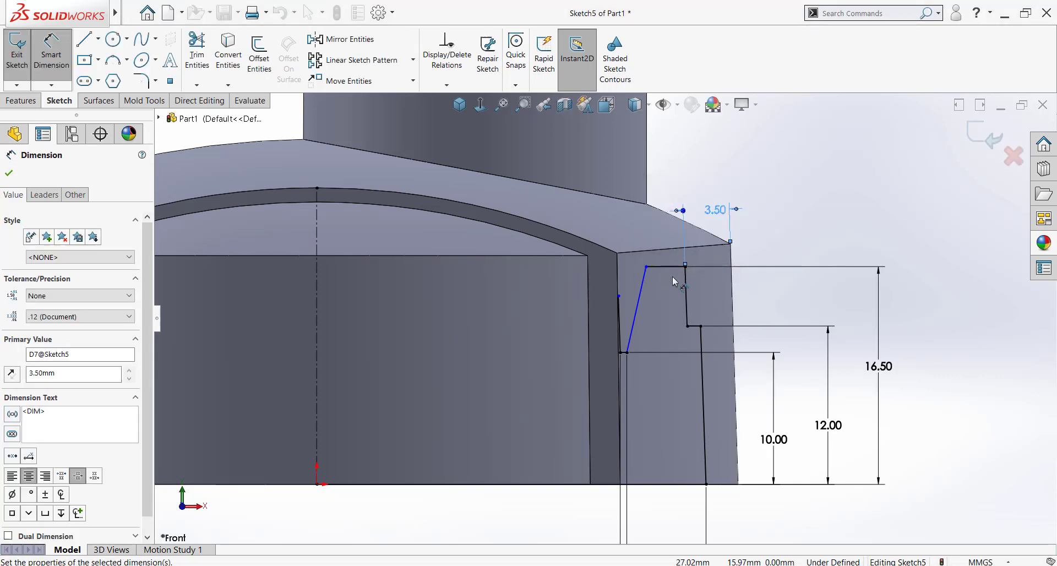
Step: Set a 4° angle between the slanted wall line and the vertical line
left_click(637, 314)
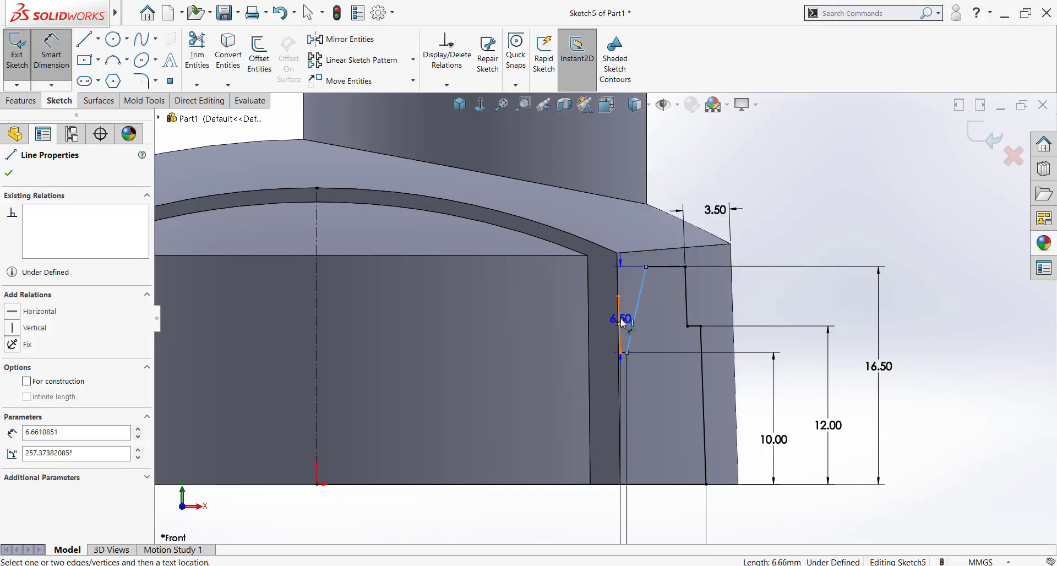
left_click(620, 315)
left_click(633, 238)
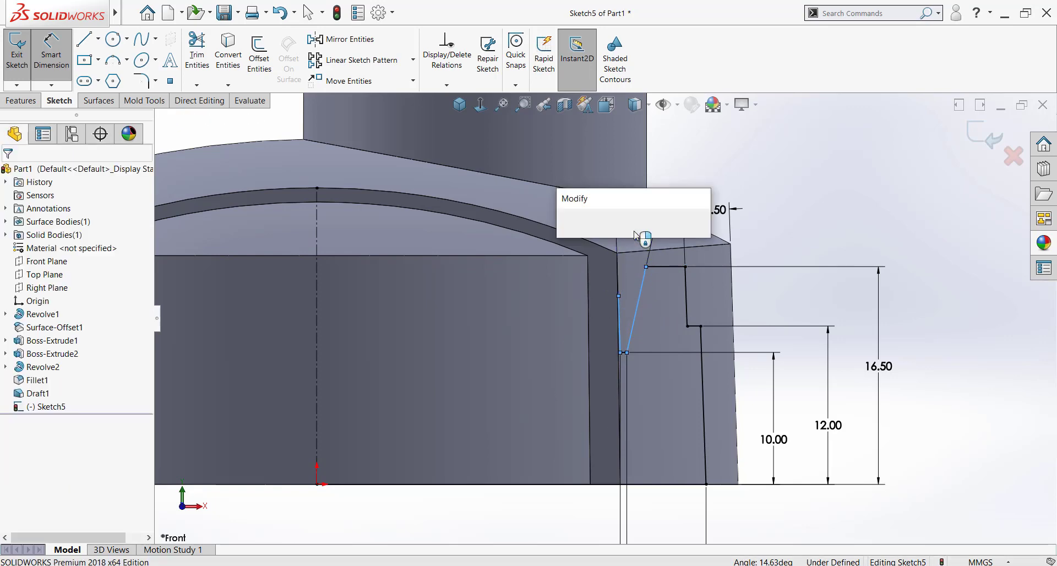
type("4.00deg")
key("Return")
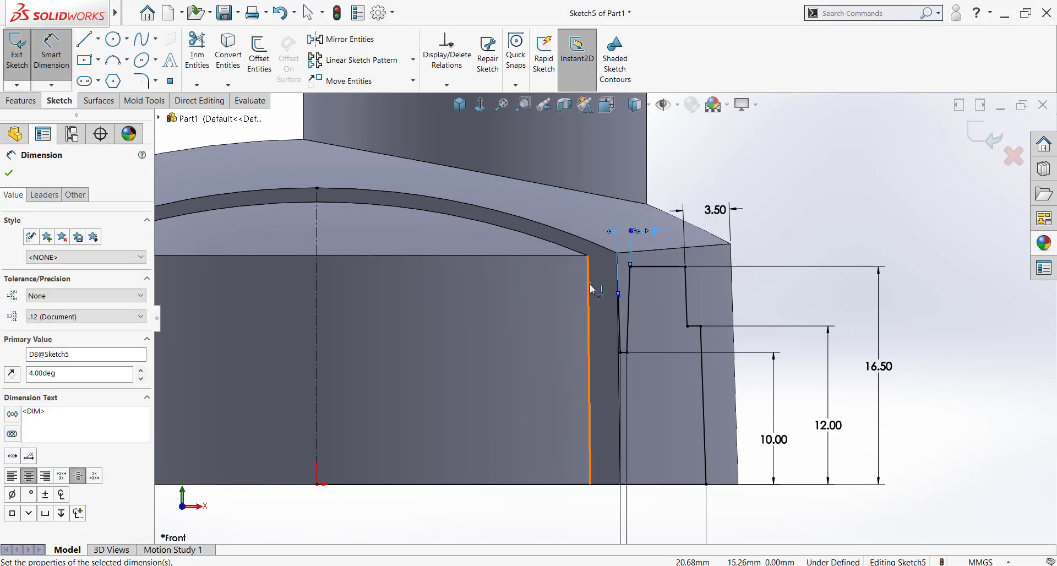
Step: Drag the slanted line's top corner point up onto the body edge
scroll(593, 292, "down", 1)
key("Escape")
left_click(627, 271)
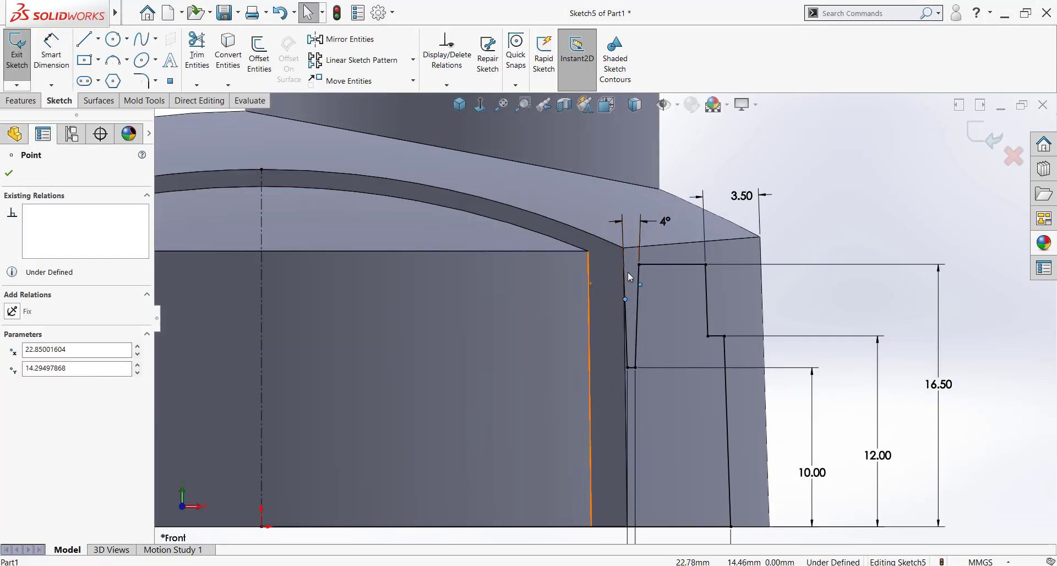
left_click_drag(630, 272, 631, 271)
Step: Draw a vertical line up the centre axis from the origin
scroll(602, 314, "up", 3)
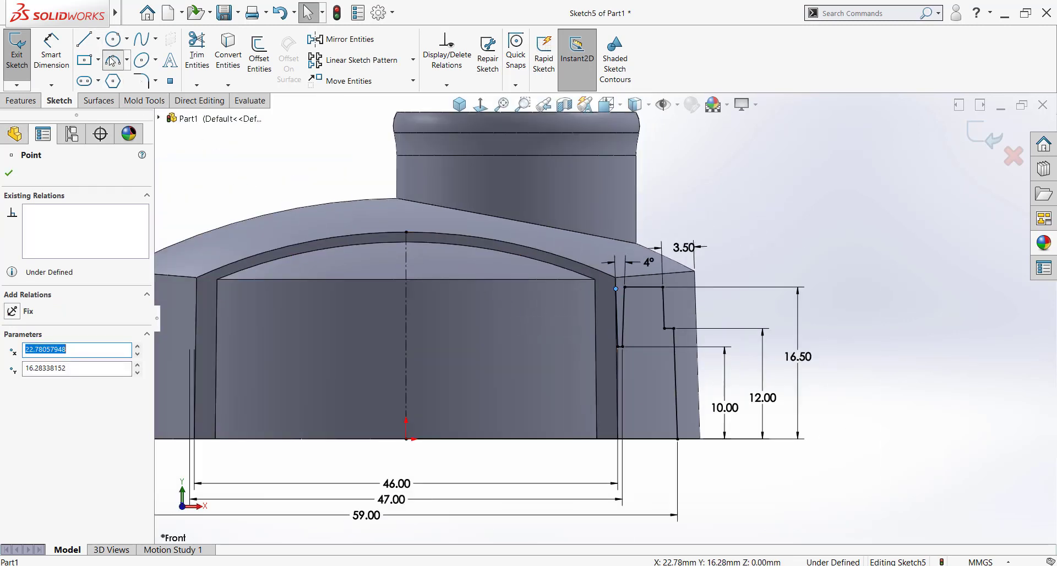
left_click(85, 39)
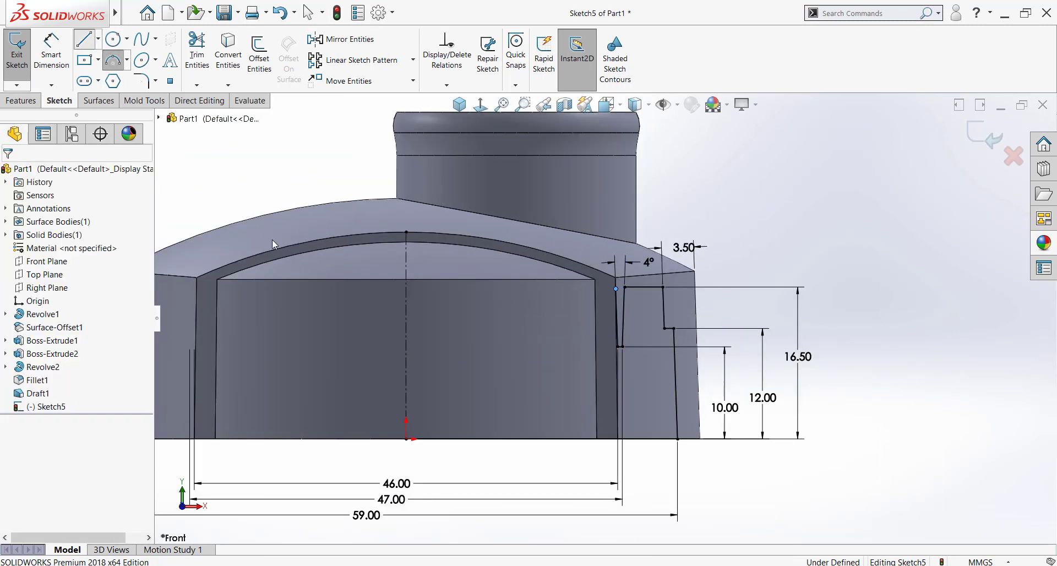
left_click(406, 439)
left_click(406, 263)
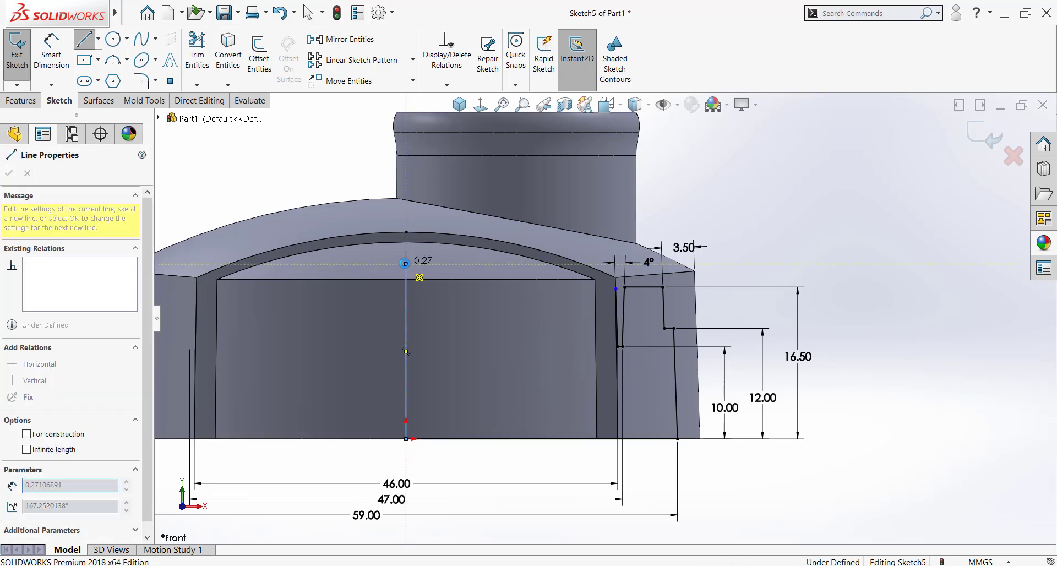
key("Escape")
Step: Sketch a 3-point arc from the centre line's top to the groove's top corner
left_click(113, 59)
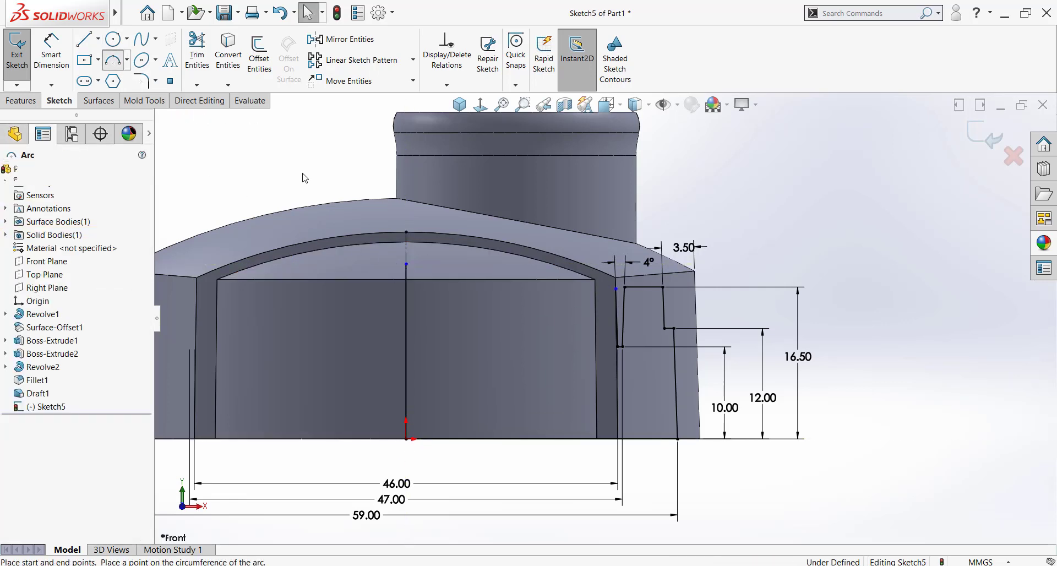
left_click(407, 263)
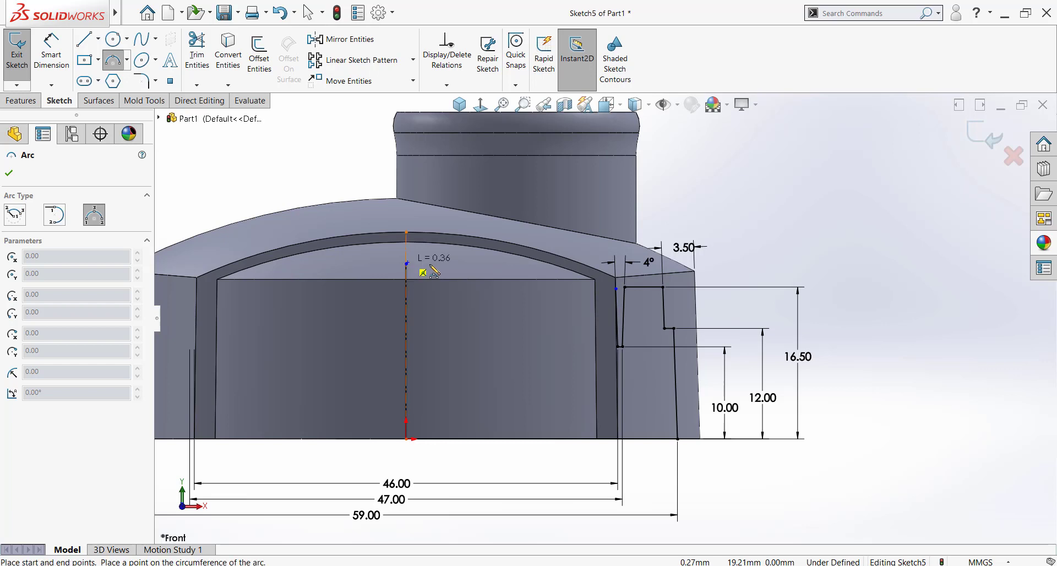
left_click(616, 288)
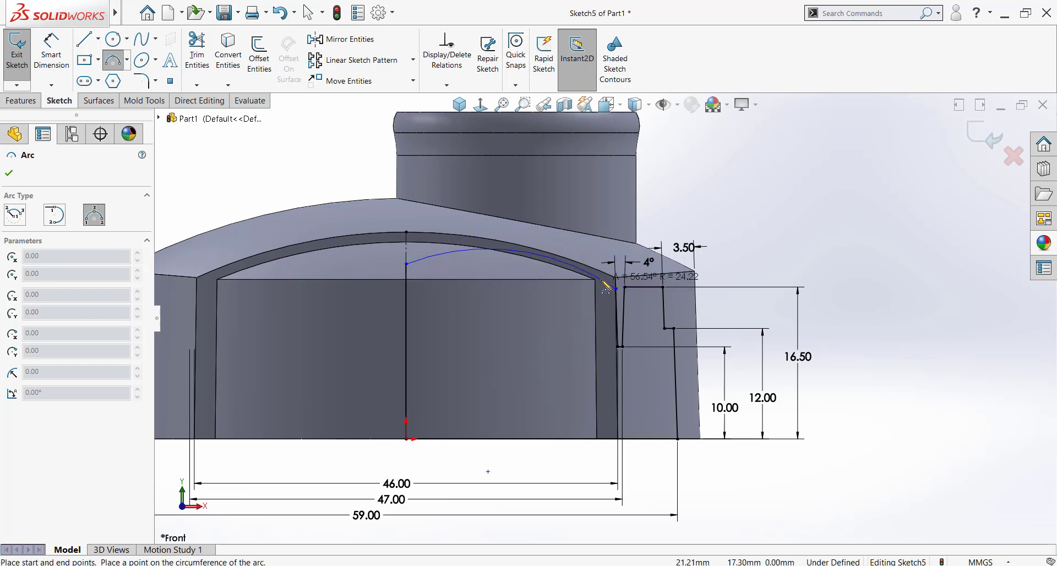
left_click(606, 286)
key("Escape")
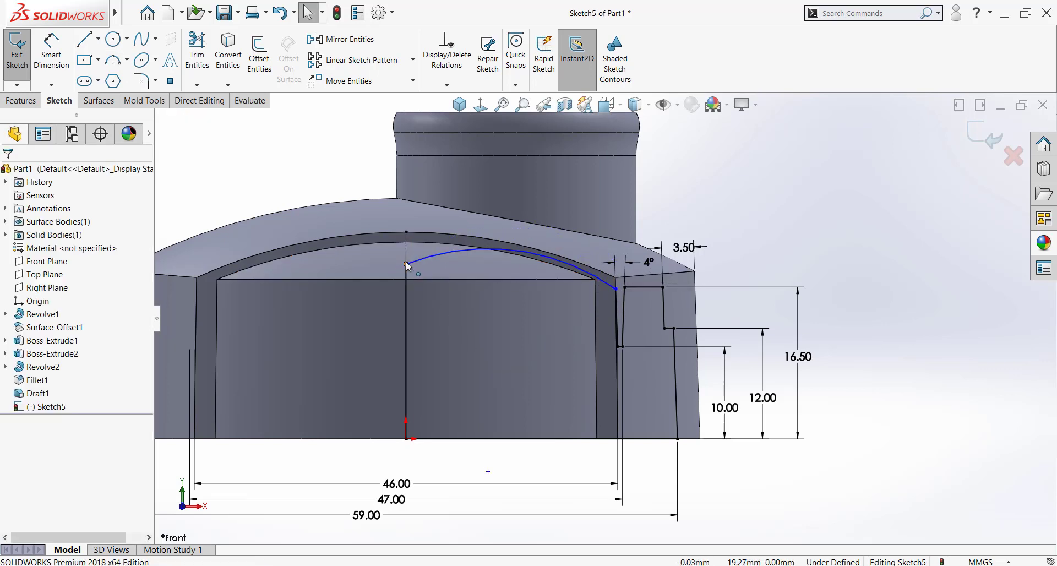
left_click_drag(407, 264, 413, 259)
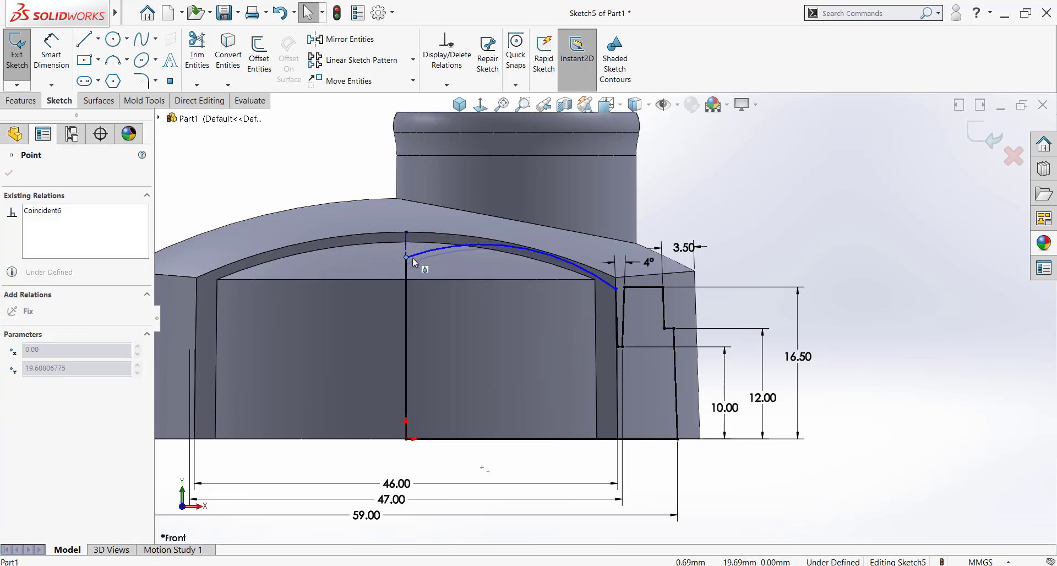
Step: Dimension the profile arc with a 61.9 mm radius
key("d")
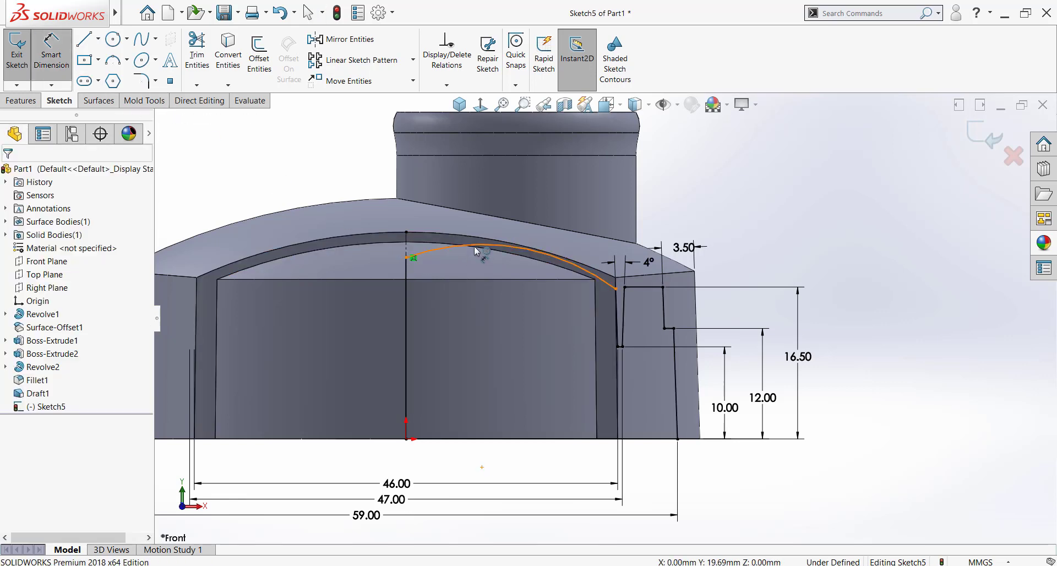
left_click(476, 249)
left_click(488, 273)
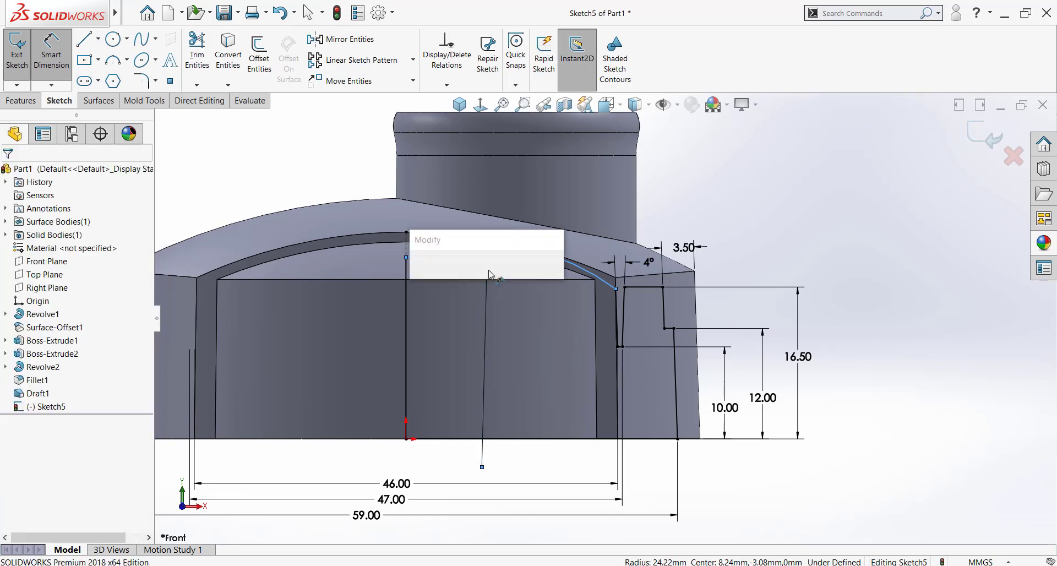
type("91.")
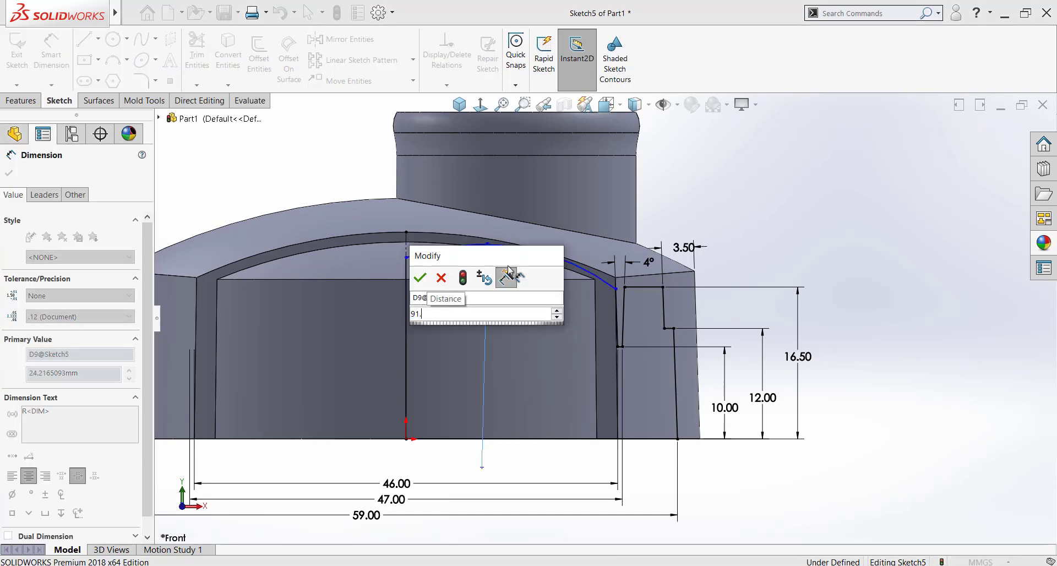
key("BackSpace")
key("BackSpace")
type(".9")
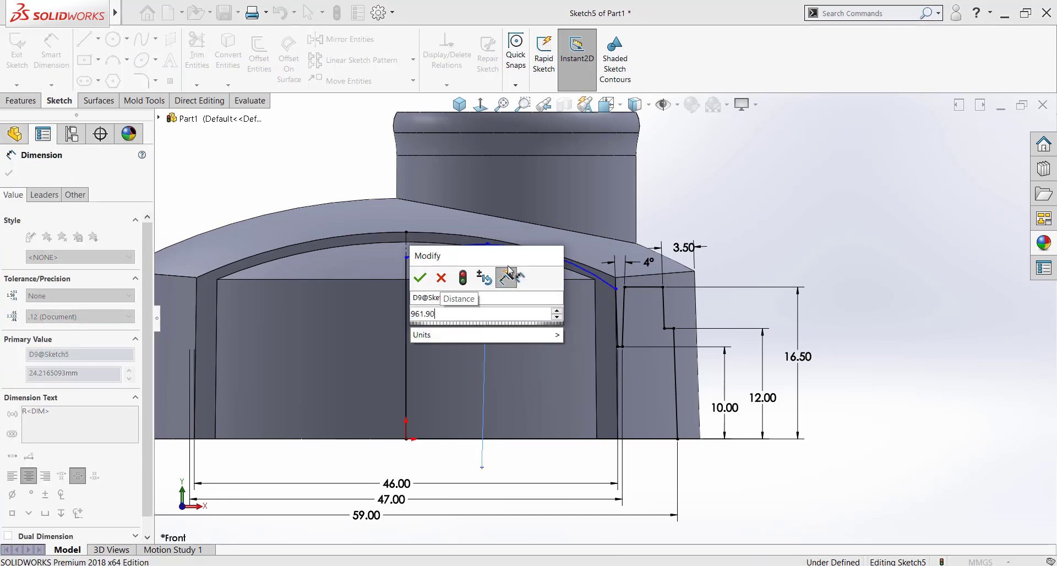
key("BackSpace")
key("BackSpace")
key("BackSpace")
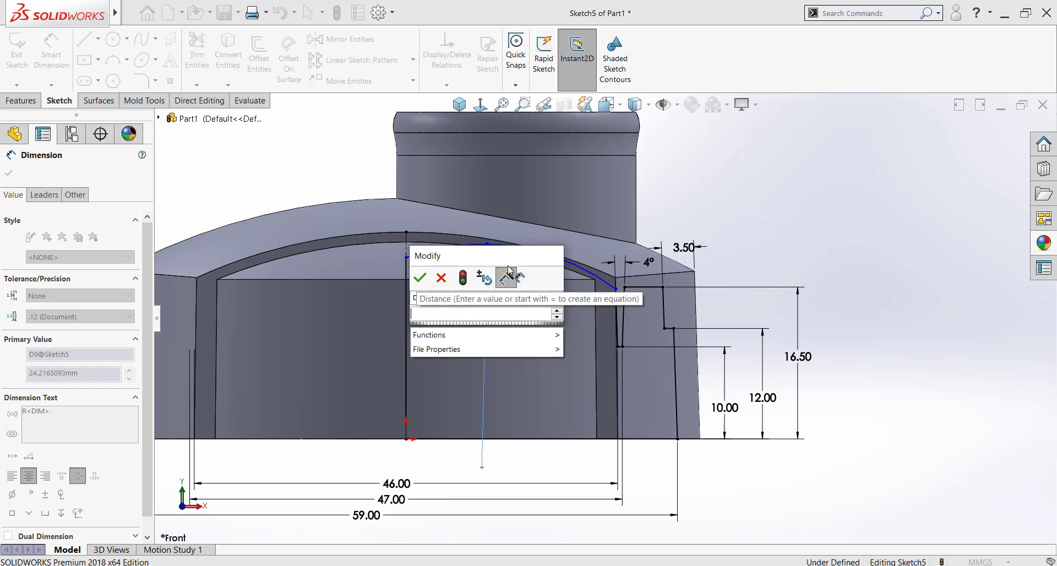
type("6")
key("BackSpace")
type("6")
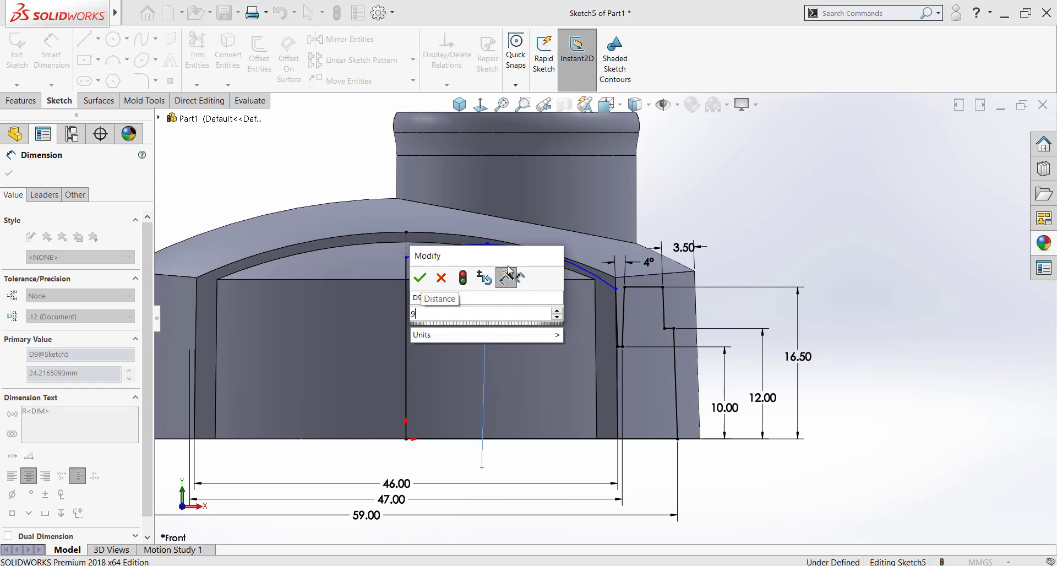
type("1.9")
key("Return")
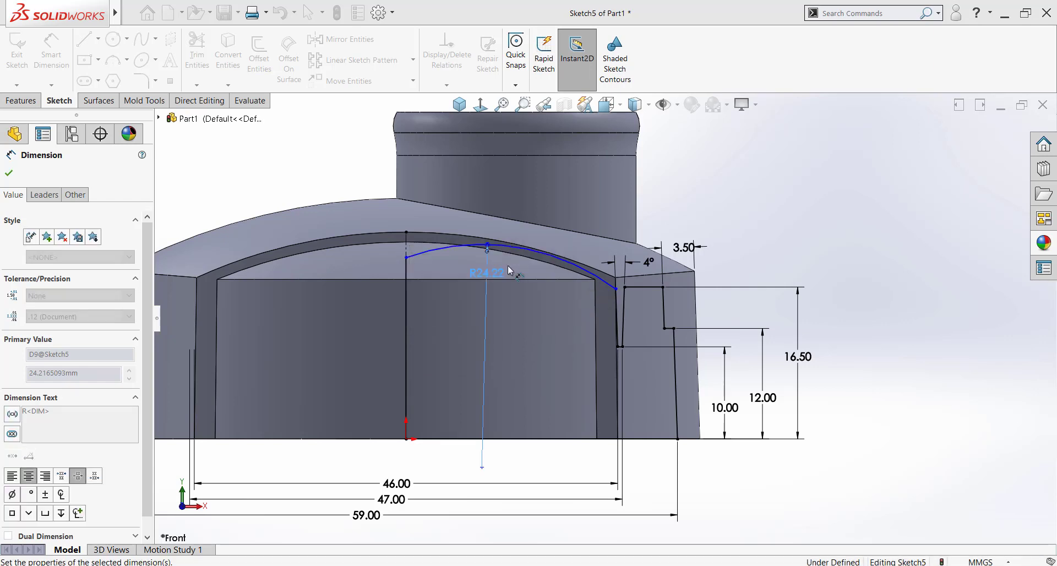
key("Escape")
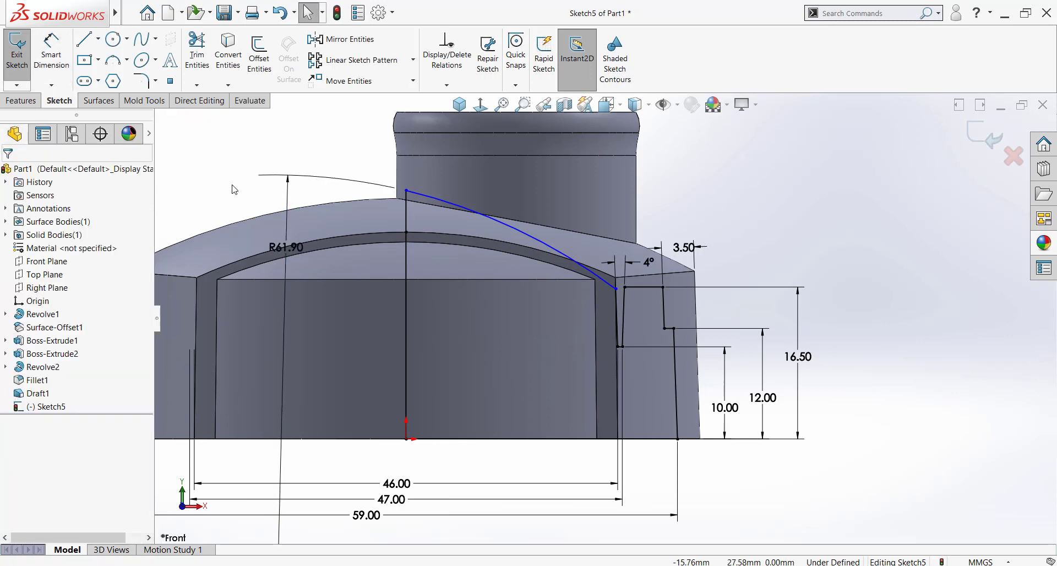
Step: Make the arc coradial with Sketch1's dome arc, then hide Sketch1
left_click(5, 313)
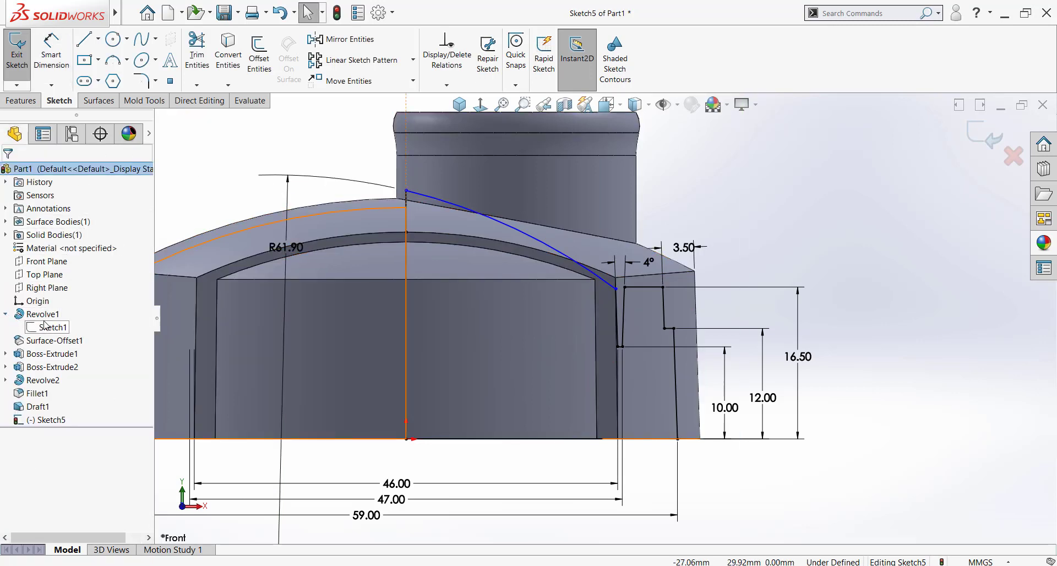
left_click(430, 196)
left_click(388, 209, "ctrl")
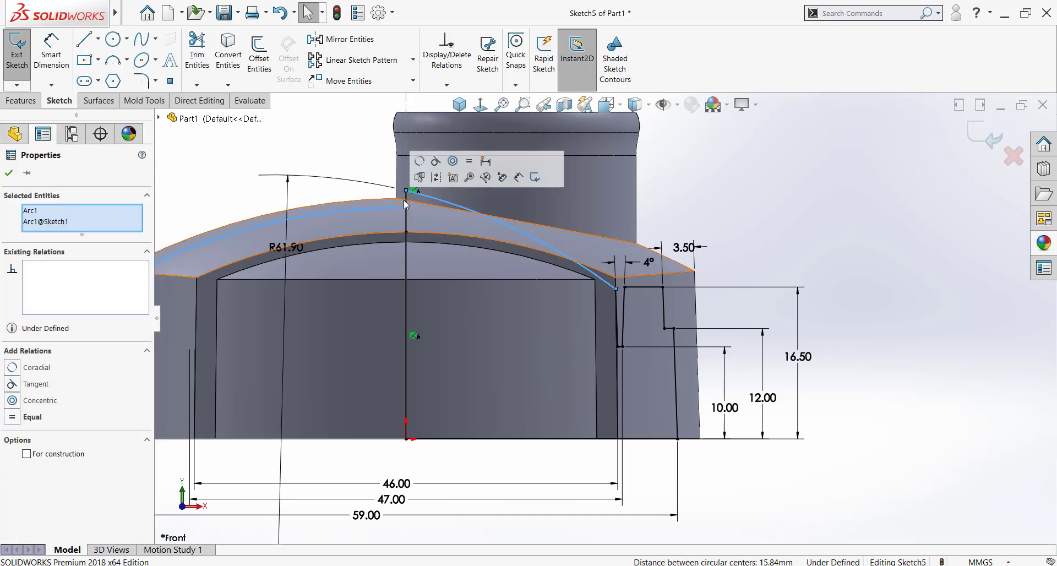
left_click(419, 160)
left_click(306, 179)
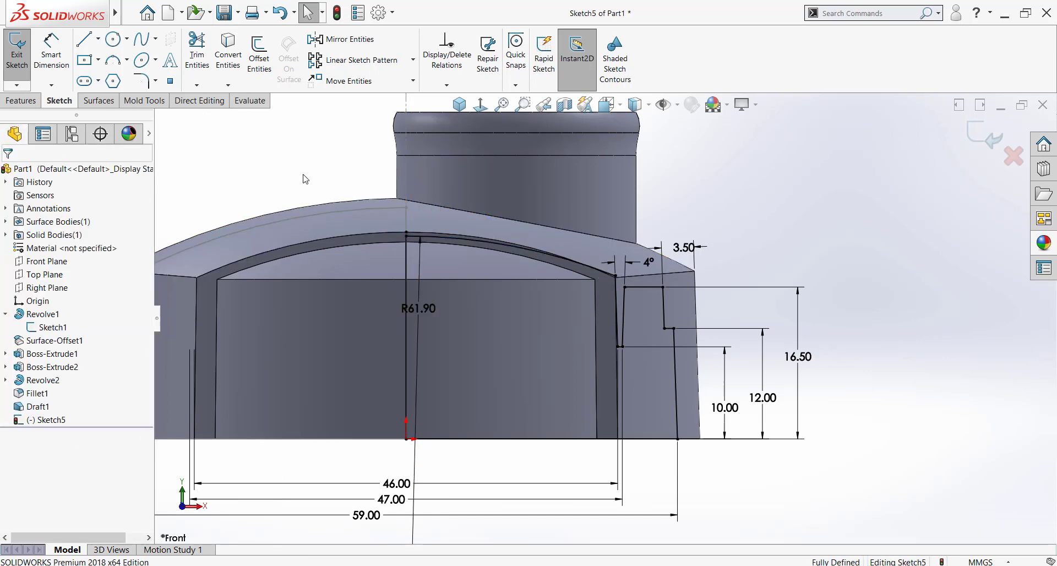
left_click(53, 327)
left_click(59, 312)
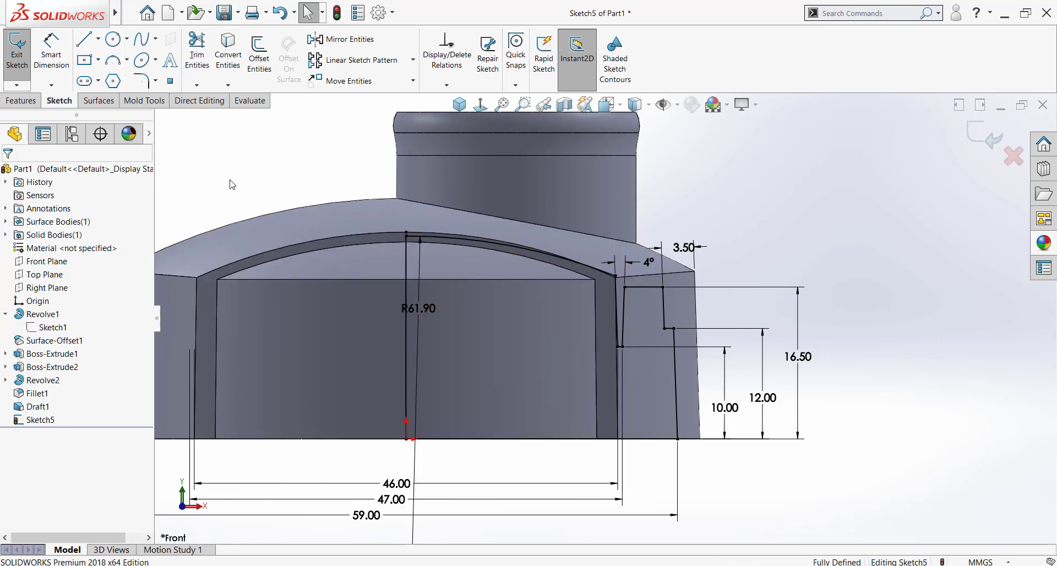
left_click(22, 100)
Step: Revolve-cut the profile 360° about Line11 and apply a Front Plane section view
left_click(260, 56)
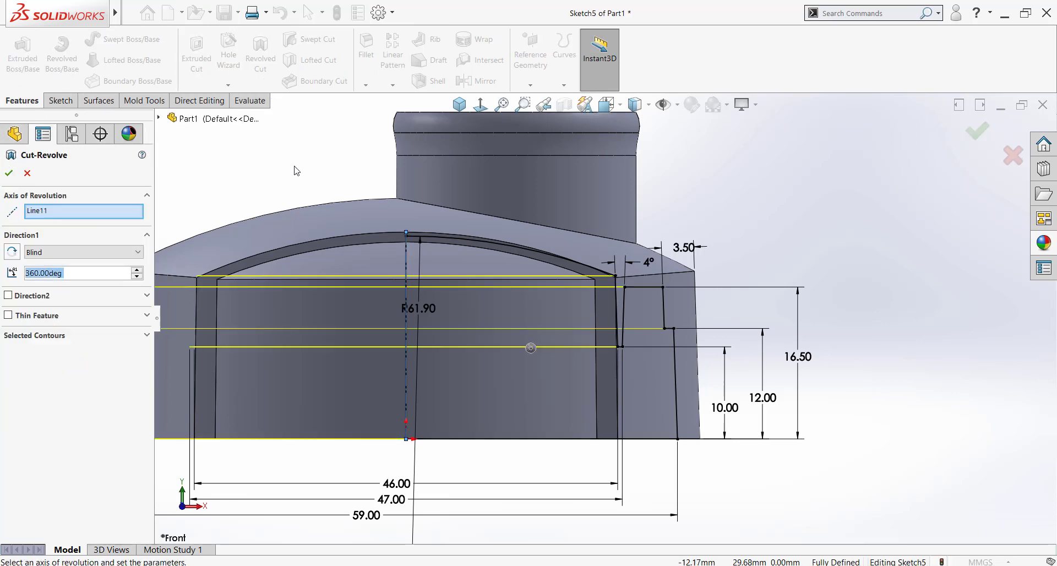
left_click(9, 173)
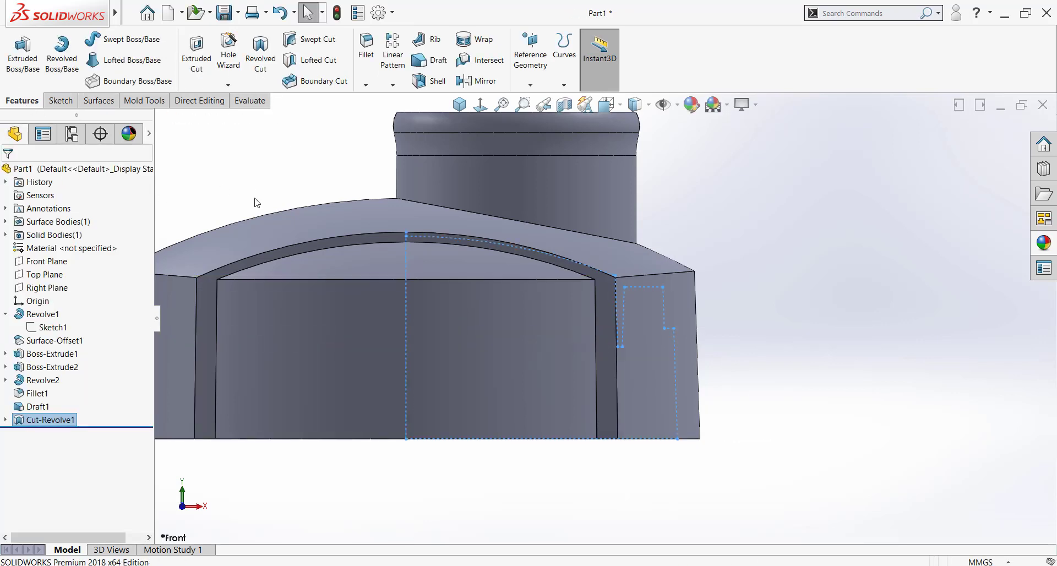
left_click(563, 105)
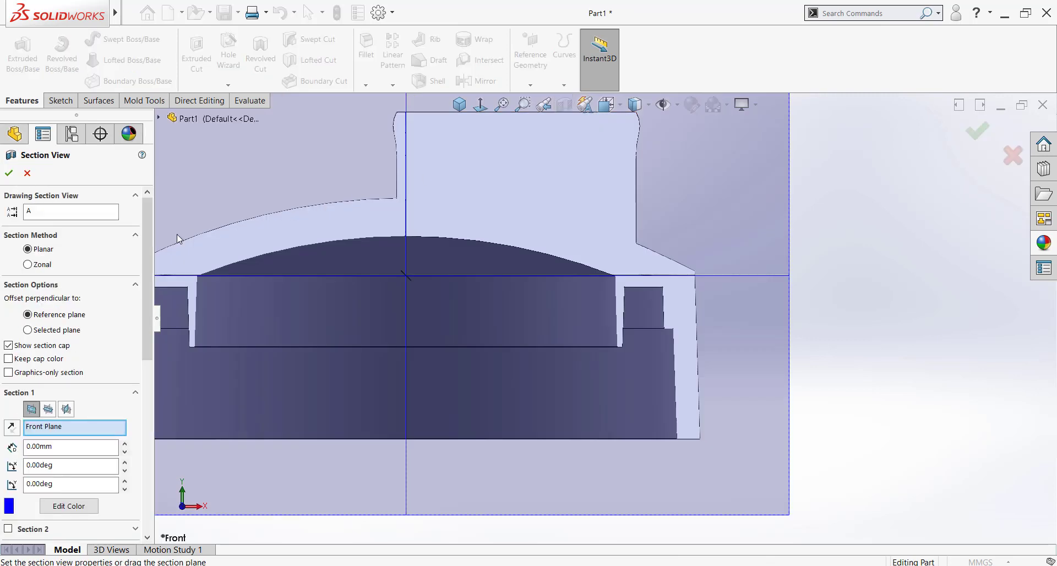
left_click(9, 173)
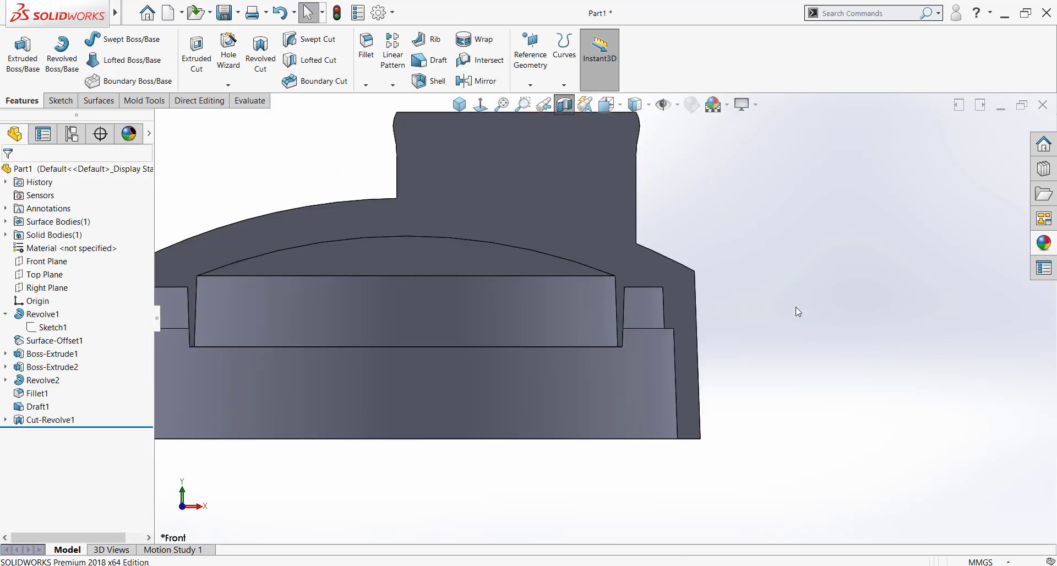
Step: Fit the sectioned part in view and select the Front Plane
key("f")
scroll(744, 292, "up", 1)
scroll(322, 195, "down", 1)
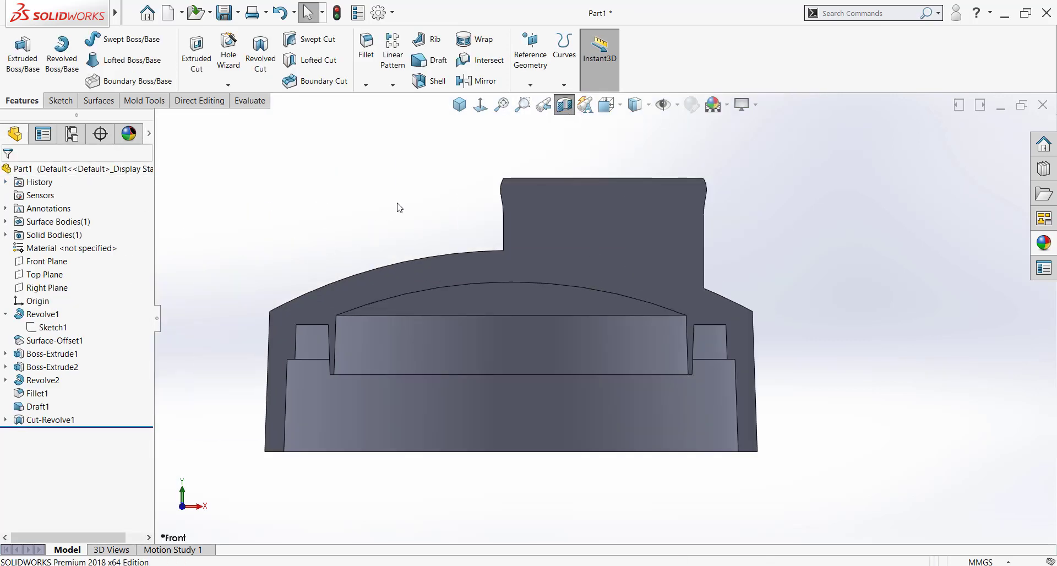
scroll(360, 218, "down", 1)
left_click(71, 263)
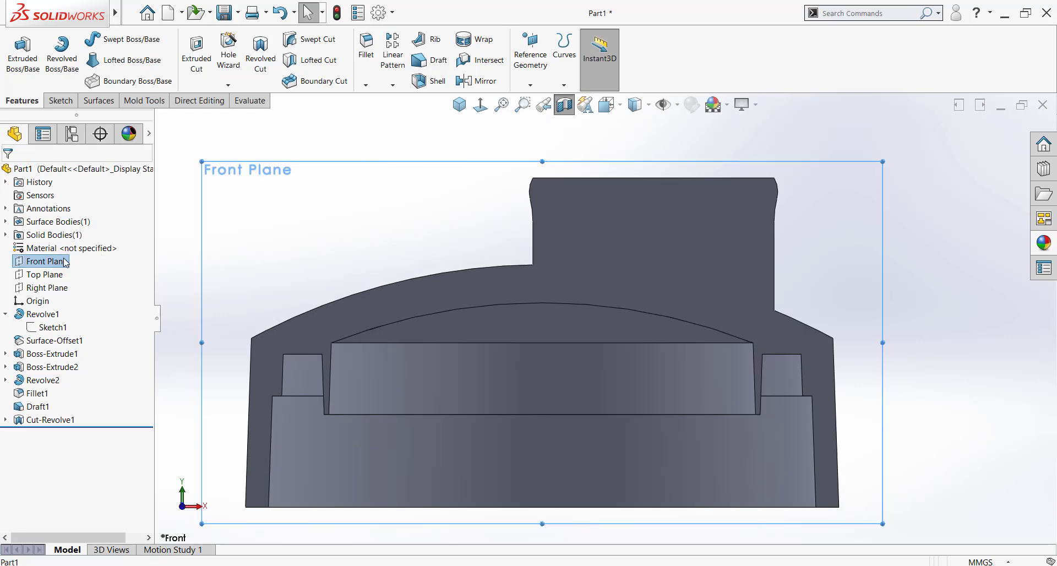
Step: Start a new sketch on the Front Plane with Sketch5 shown for reference
left_click(77, 244)
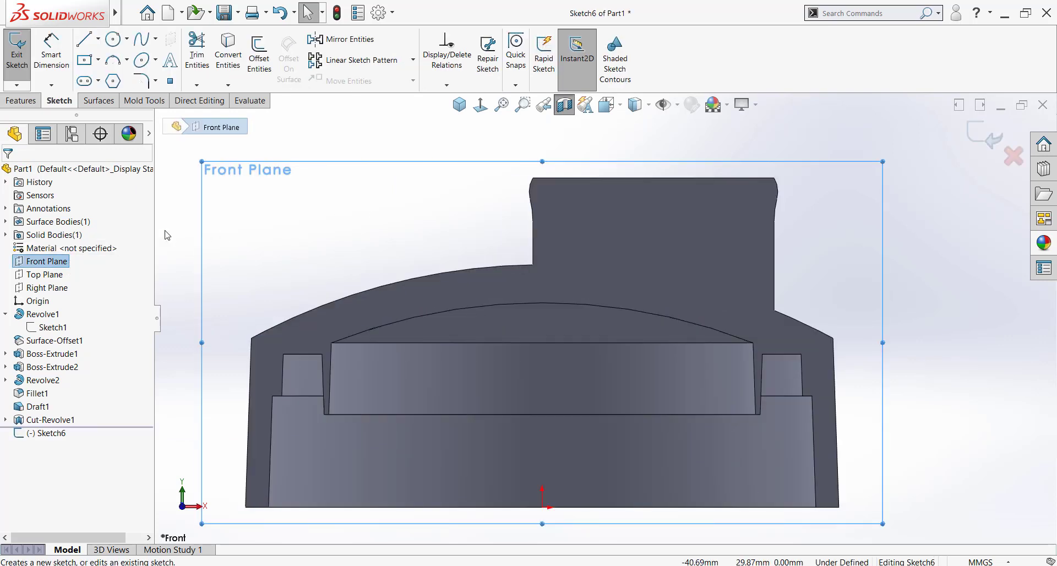
left_click(6, 421)
left_click(45, 434)
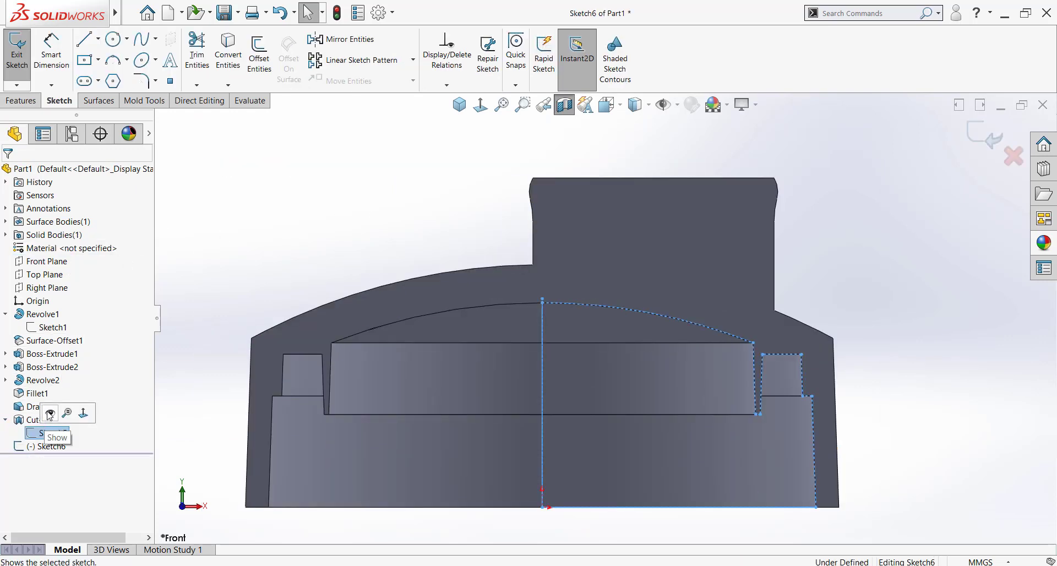
left_click(49, 413)
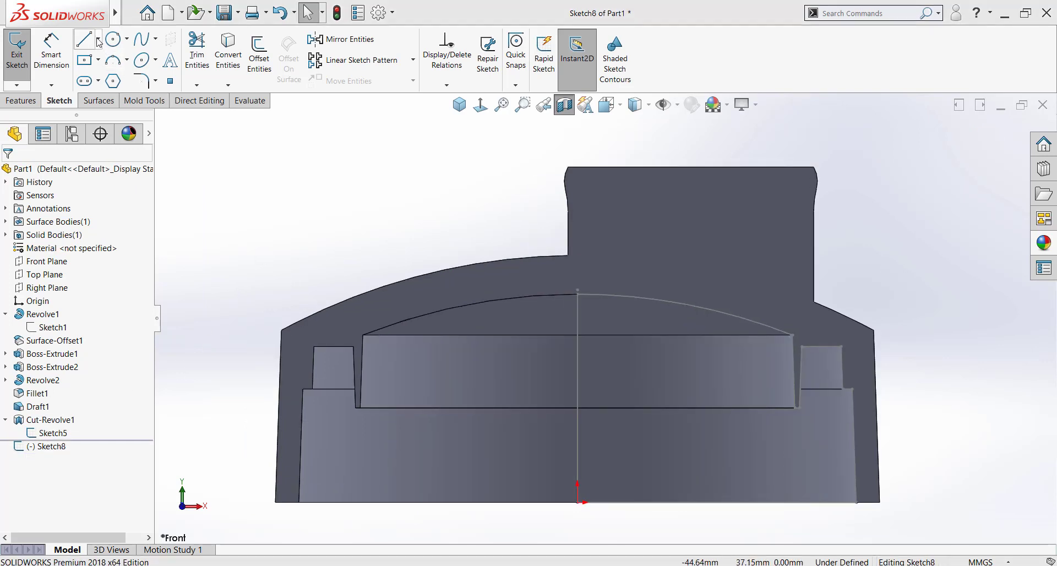
Step: Draw a closed line profile from the boss top down to the cavity's corner
left_click(84, 39)
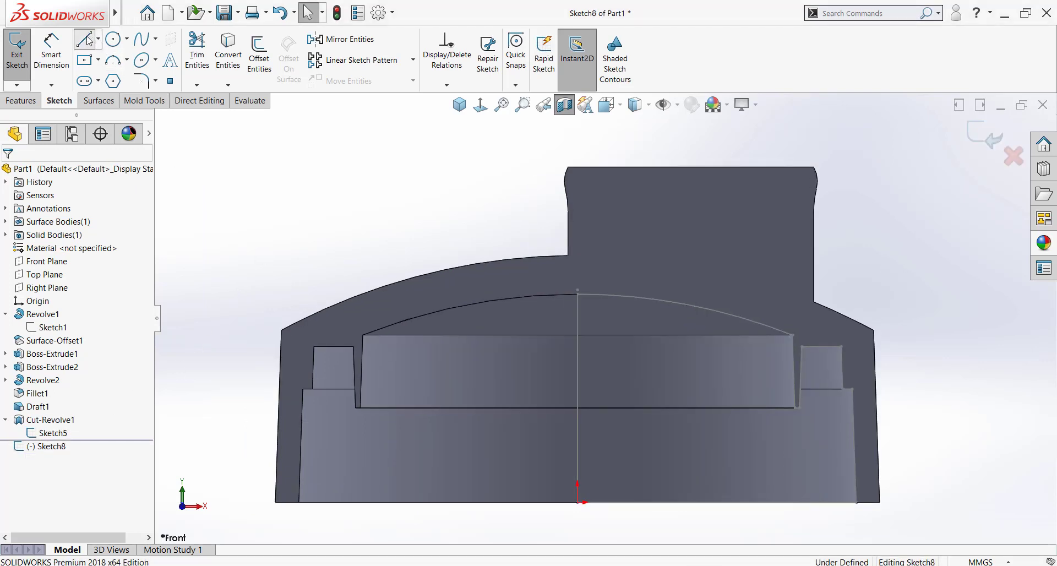
left_click(792, 335)
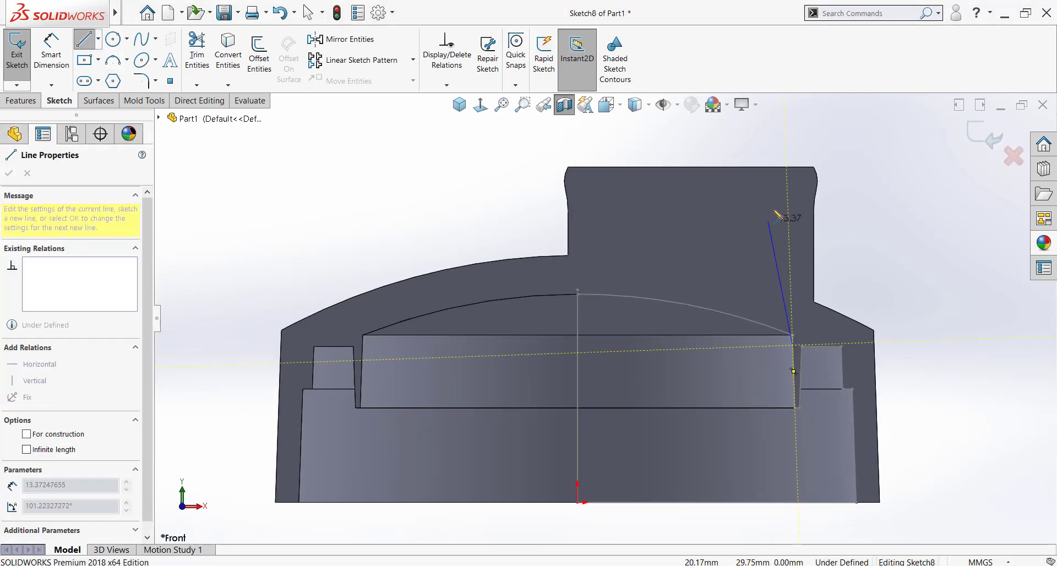
left_click(778, 182)
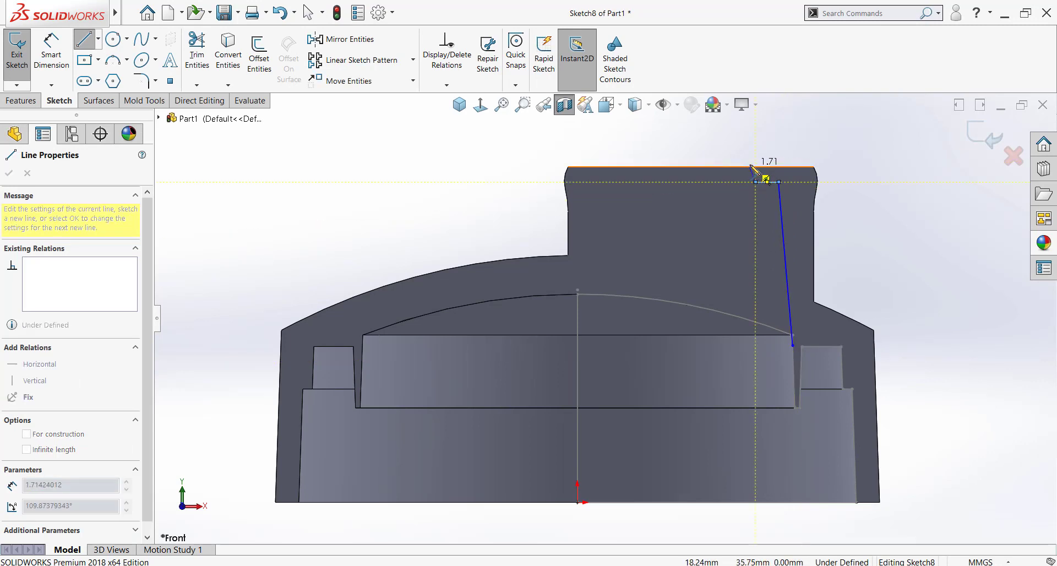
left_click(751, 167)
left_click(750, 167)
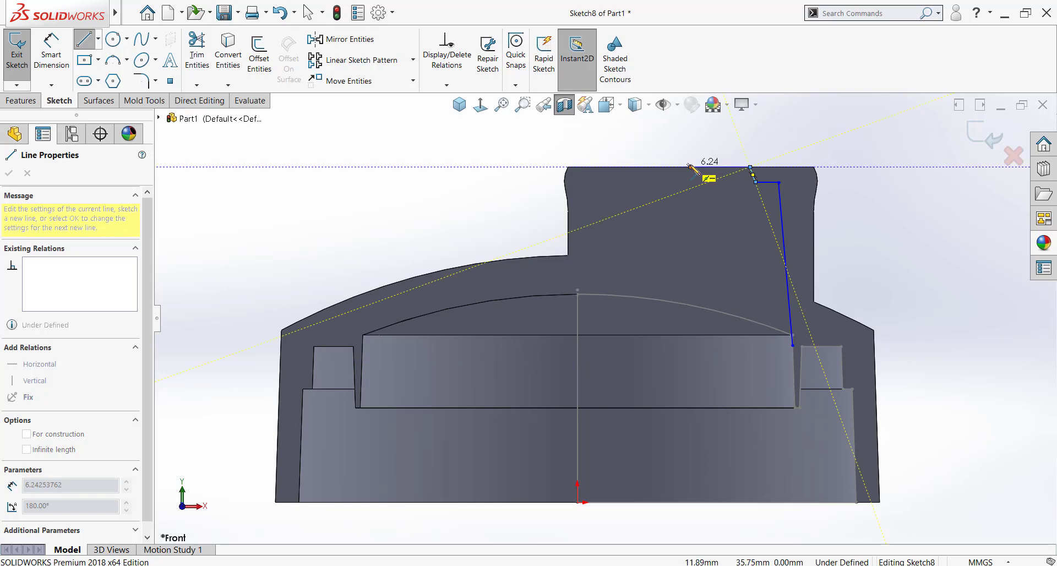
left_click(691, 166)
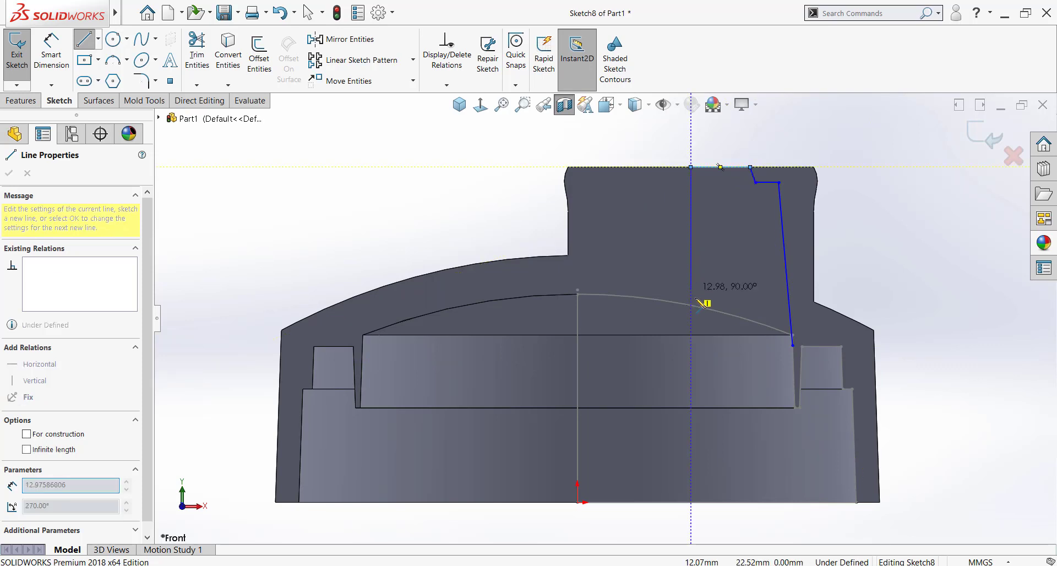
left_click(691, 345)
left_click(792, 345)
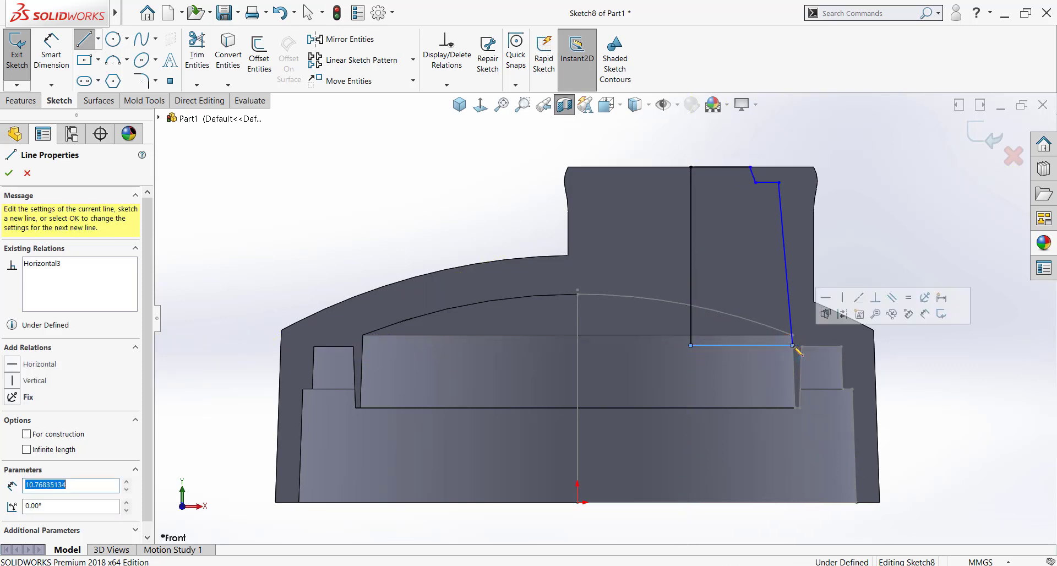
key("Escape")
Step: Select the long sloped side together with the existing drafted edge Line9@Sketch5
scroll(785, 301, "down", 2)
left_click(783, 311)
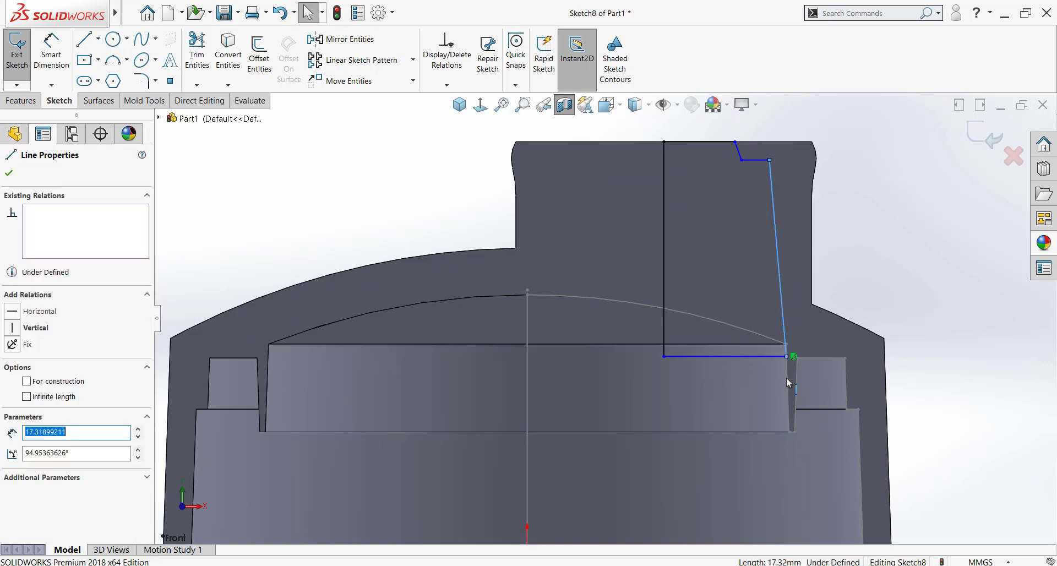
left_click(787, 376, "ctrl")
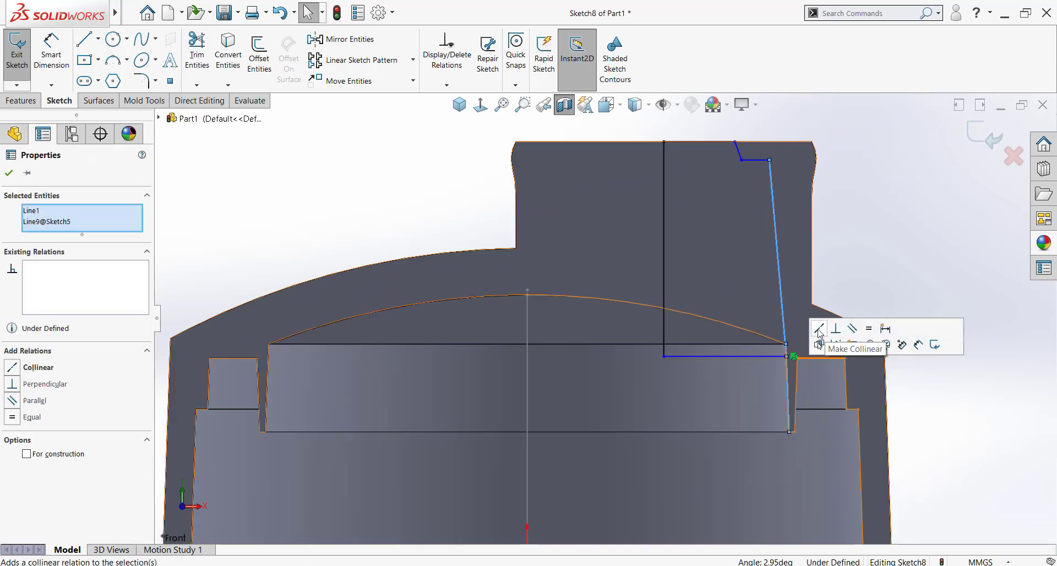
Step: Make the sloped side collinear with the drafted edge and the short top line parallel to it
left_click(818, 345)
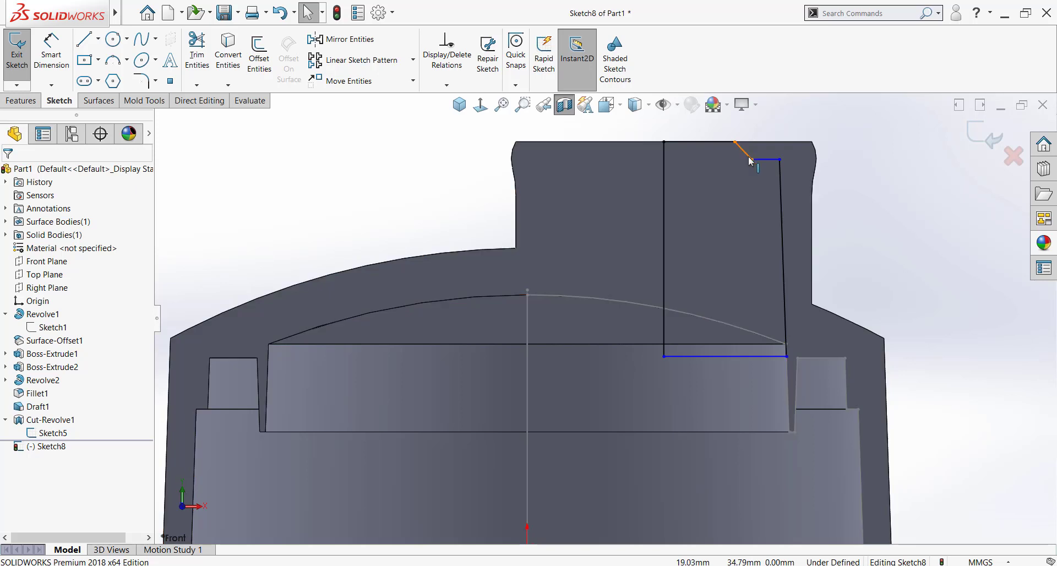
left_click(747, 156)
left_click(781, 176, "ctrl")
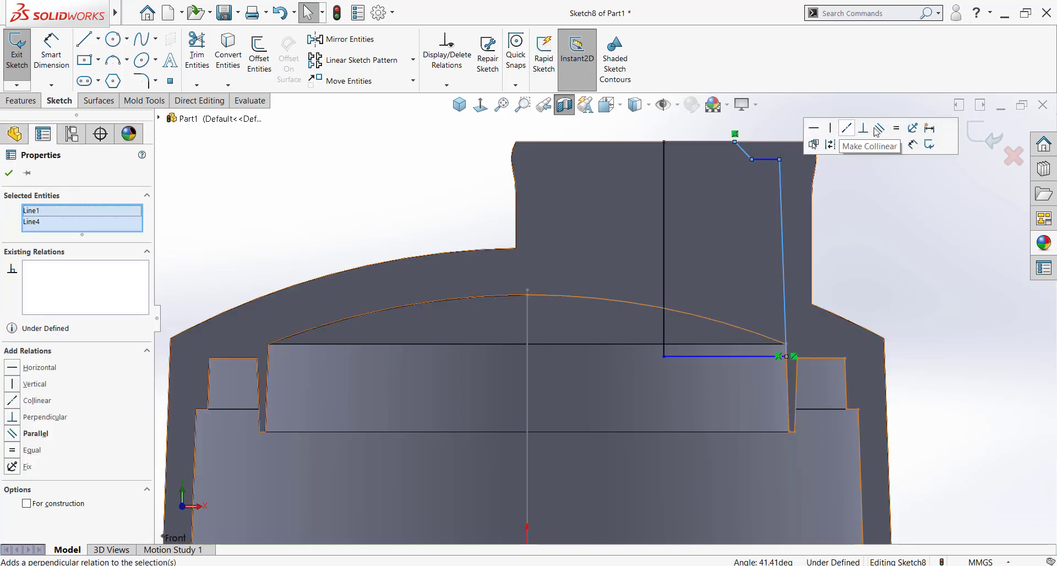
left_click(847, 129)
left_click(891, 207)
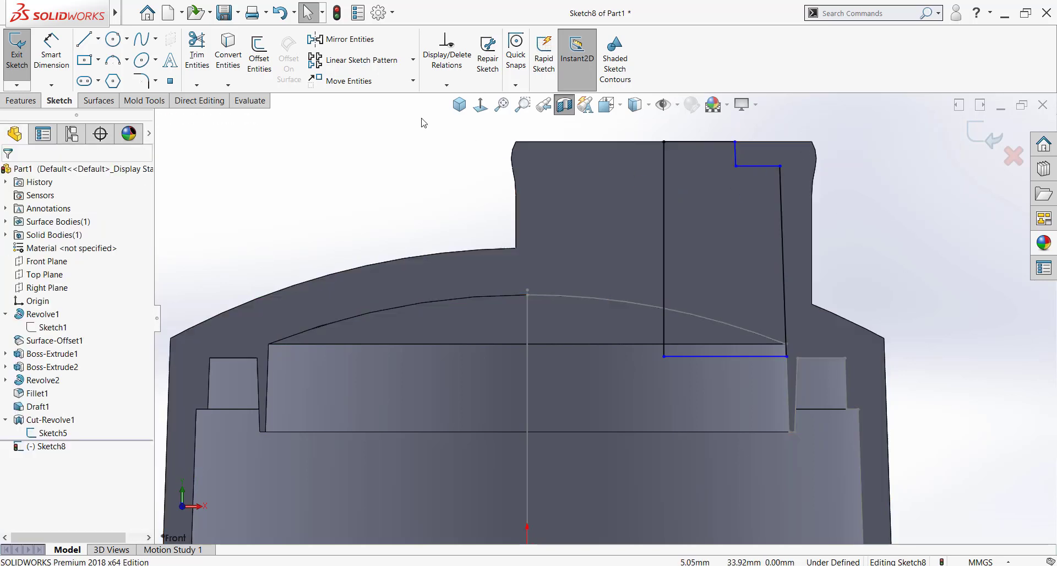
Step: Draw a short vertical centreline up from the top edge as an axis
left_click(98, 39)
left_click(107, 59)
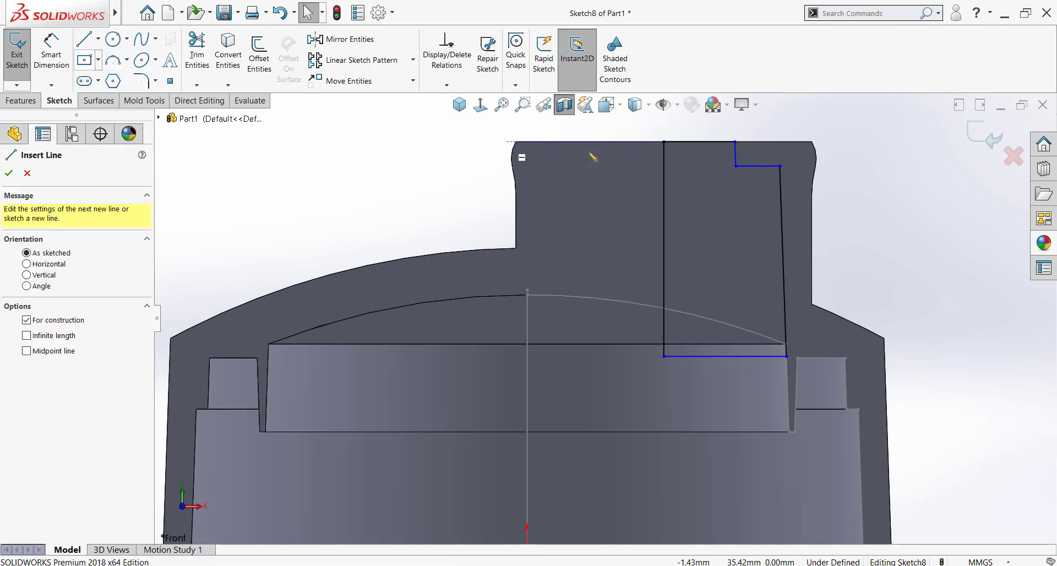
left_click_drag(663, 142, 664, 120)
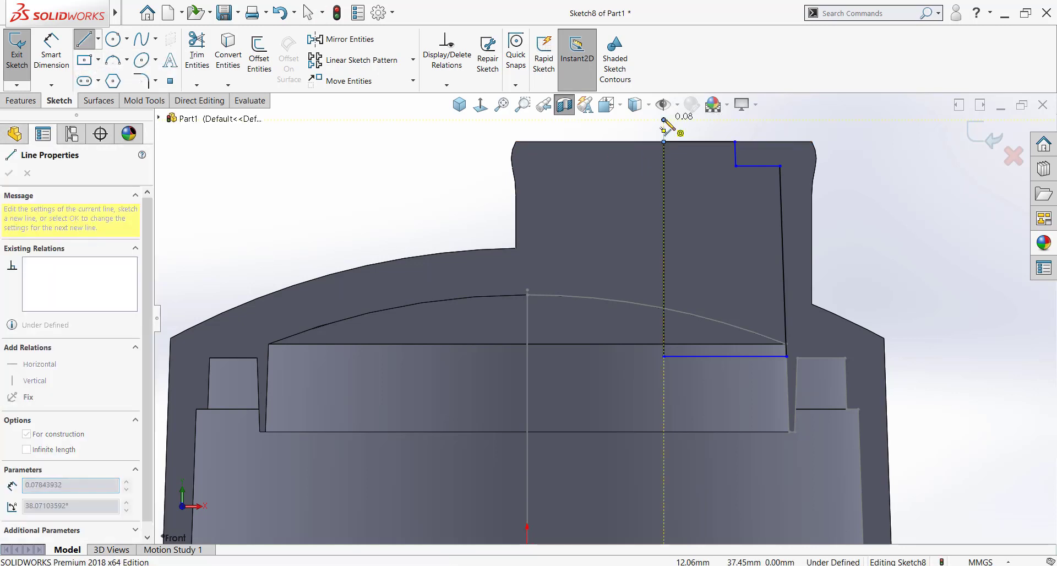
key("Escape")
Step: Dimension the profile's top corner 19.5 mm from the construction axis
left_click(41, 49)
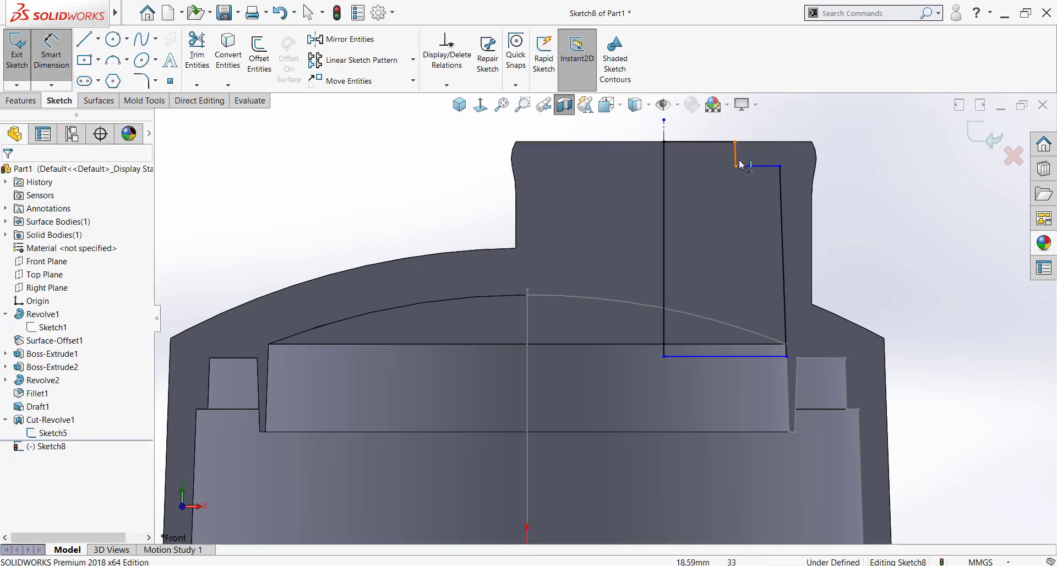
key("f")
scroll(702, 166, "down", 2)
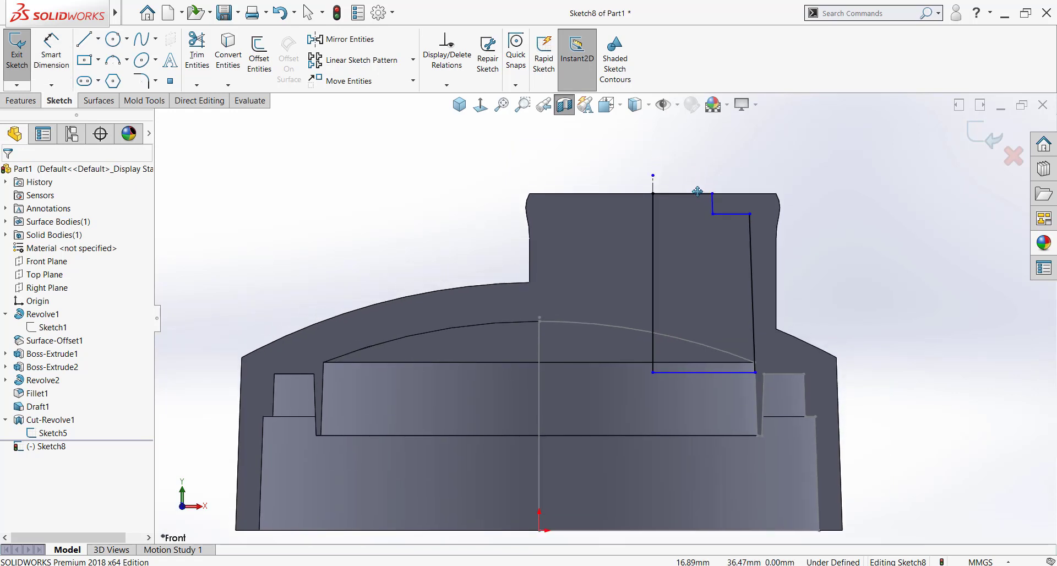
scroll(702, 182, "down", 1)
scroll(716, 200, "down", 2)
middle_click_drag(760, 198, 716, 240, "ctrl")
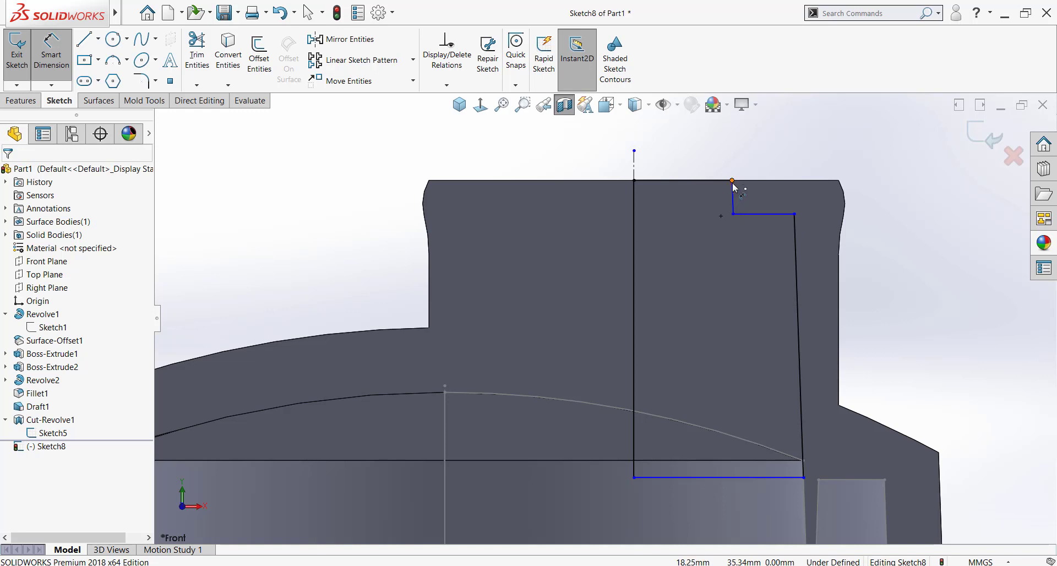
left_click(631, 165)
left_click(634, 166)
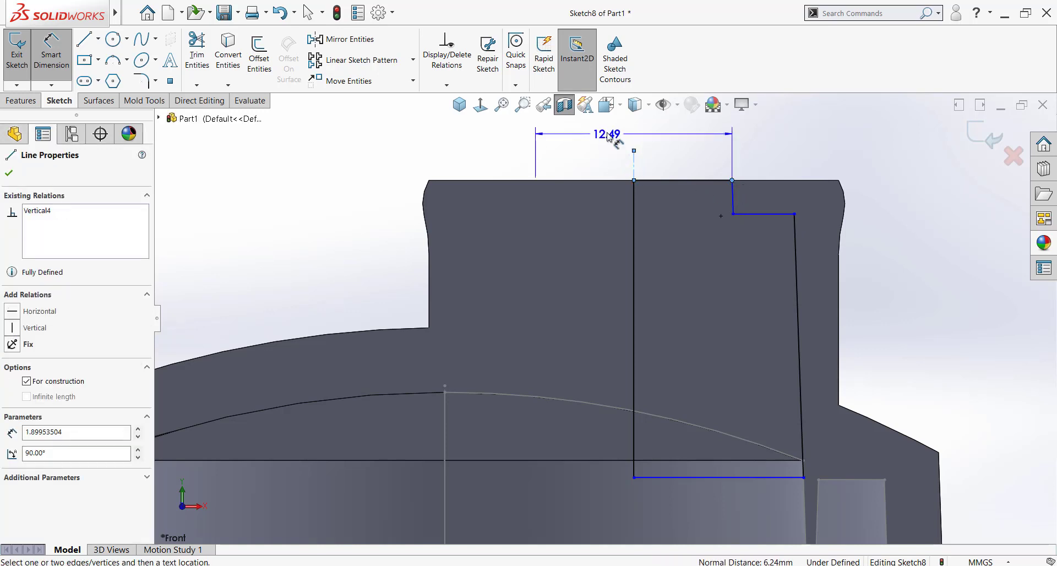
left_click(681, 123)
type("19")
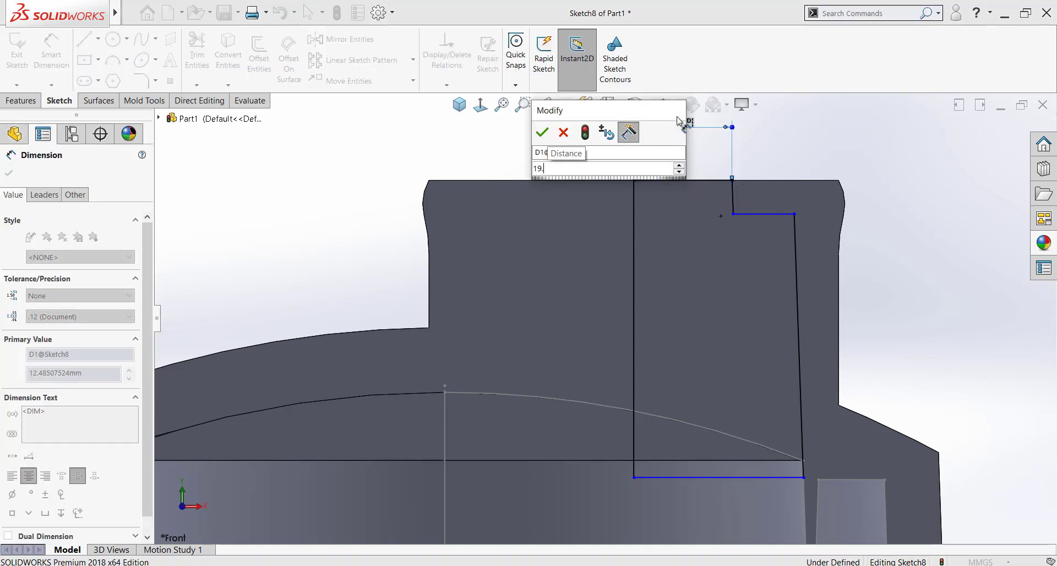
type(".5")
key("Return")
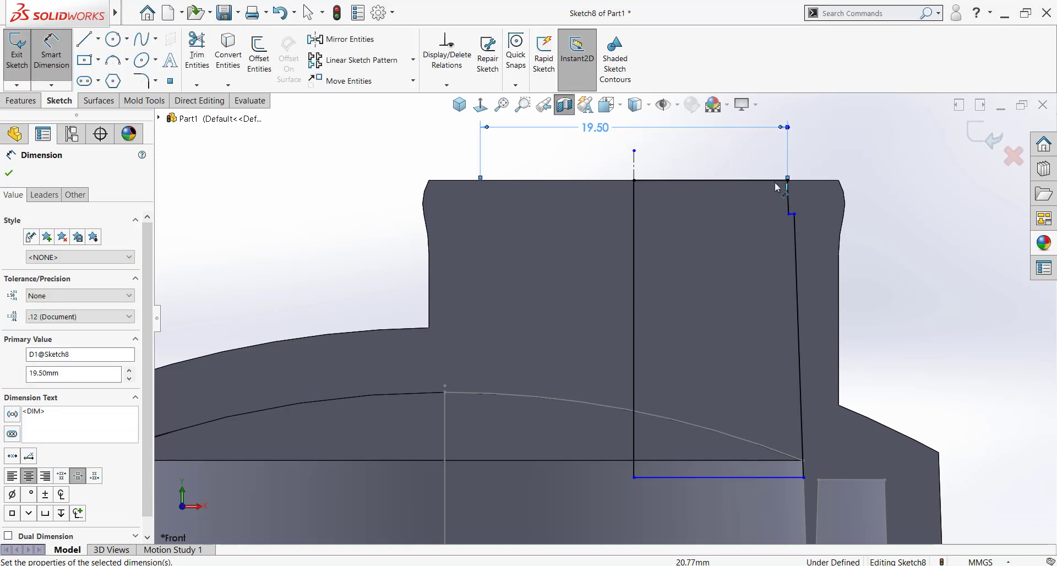
Step: Give the short top line a 3 mm length
left_click(785, 193)
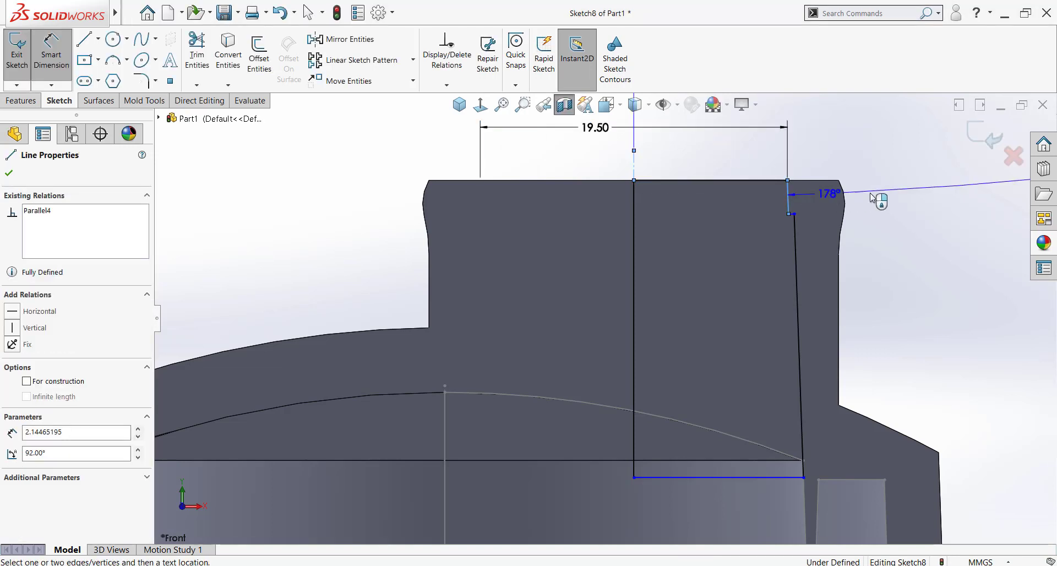
left_click(928, 199)
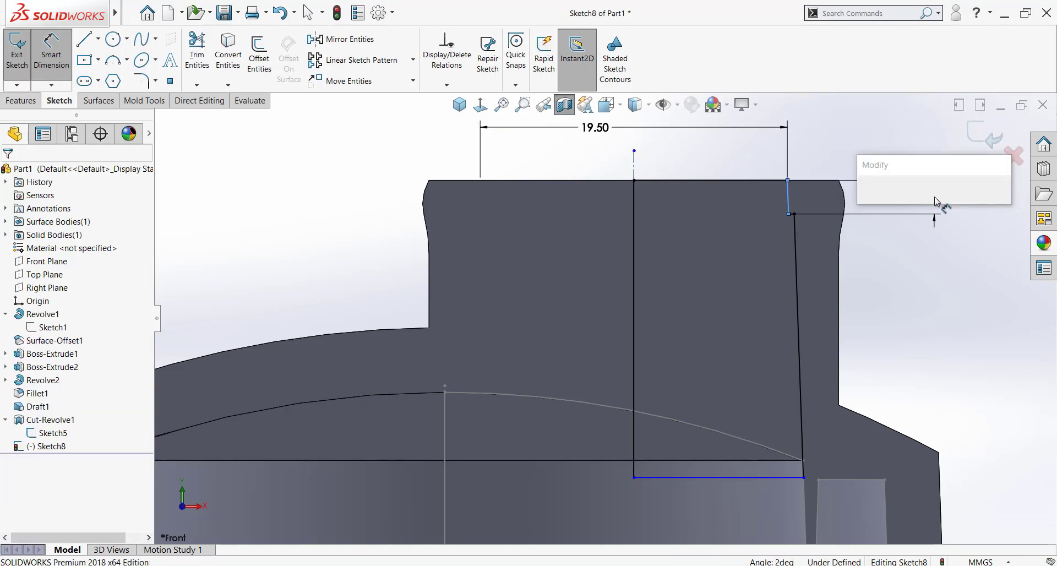
type("3.00mm")
key("Return")
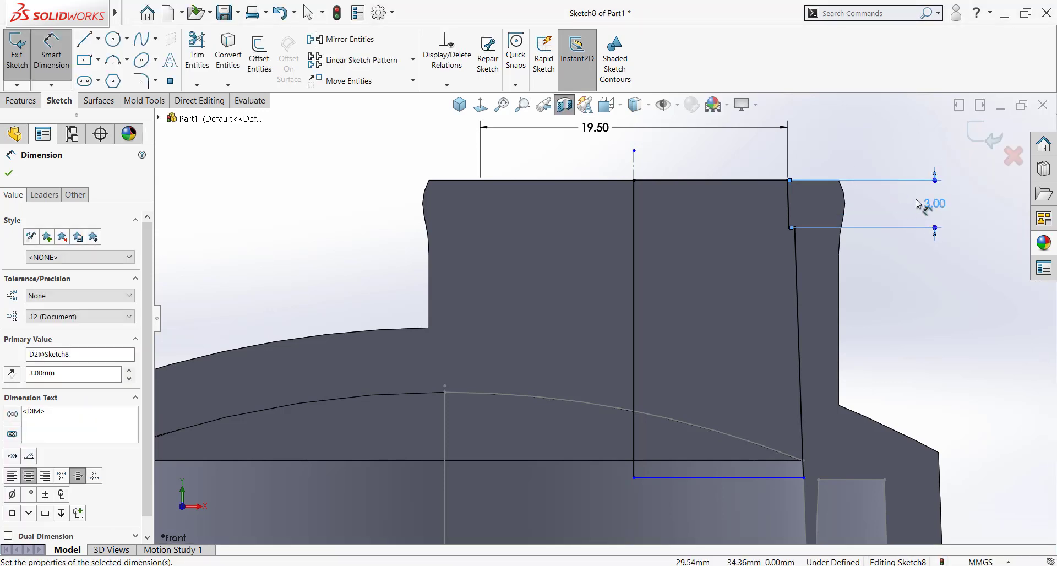
left_click(22, 100)
Step: Revolve-cut the profile 360° about Line9 and inspect the bored-out boss
left_click(248, 60)
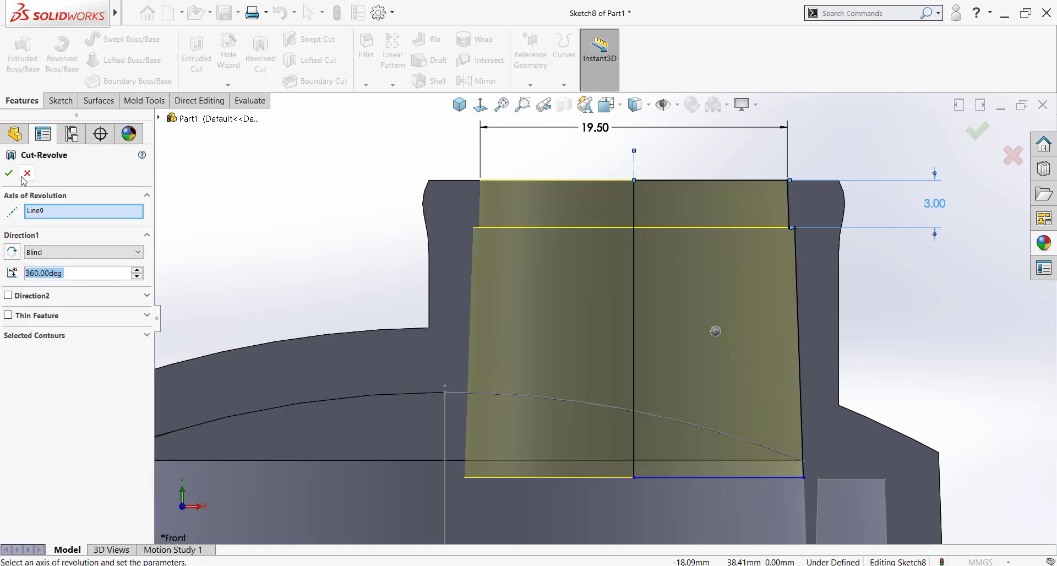
left_click(10, 174)
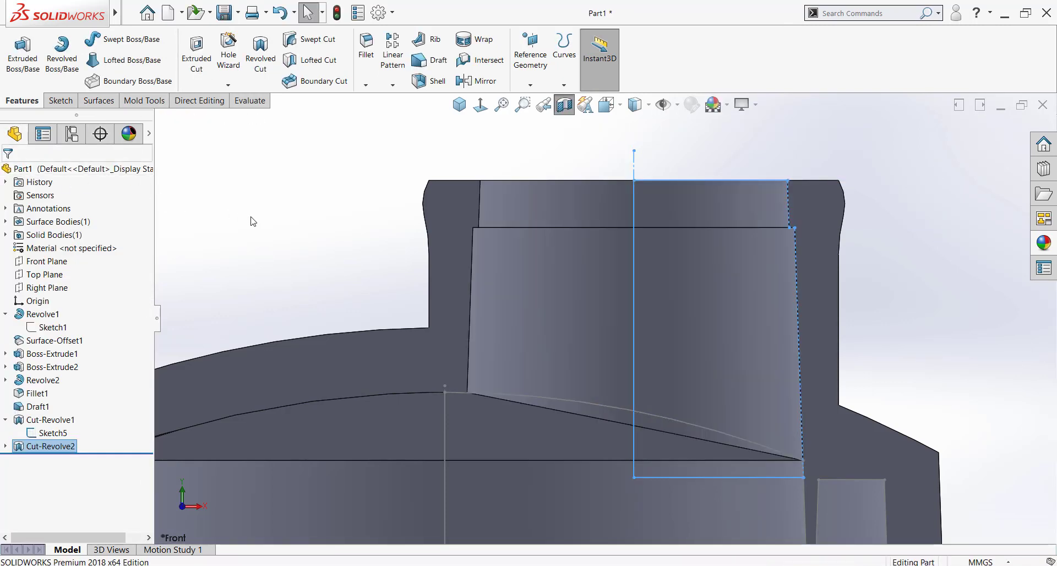
middle_click_drag(514, 296, 547, 357)
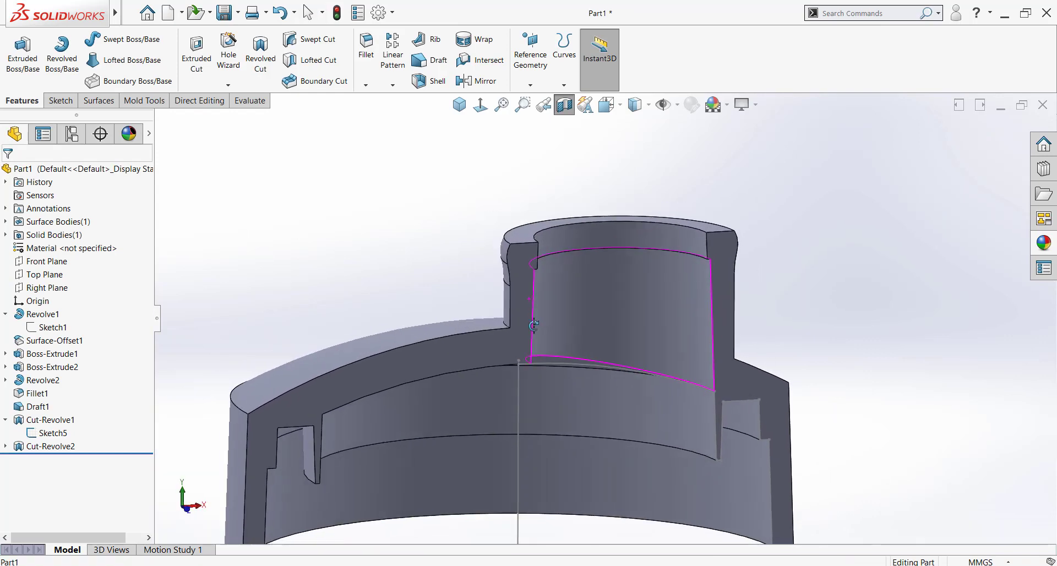
left_click(549, 361)
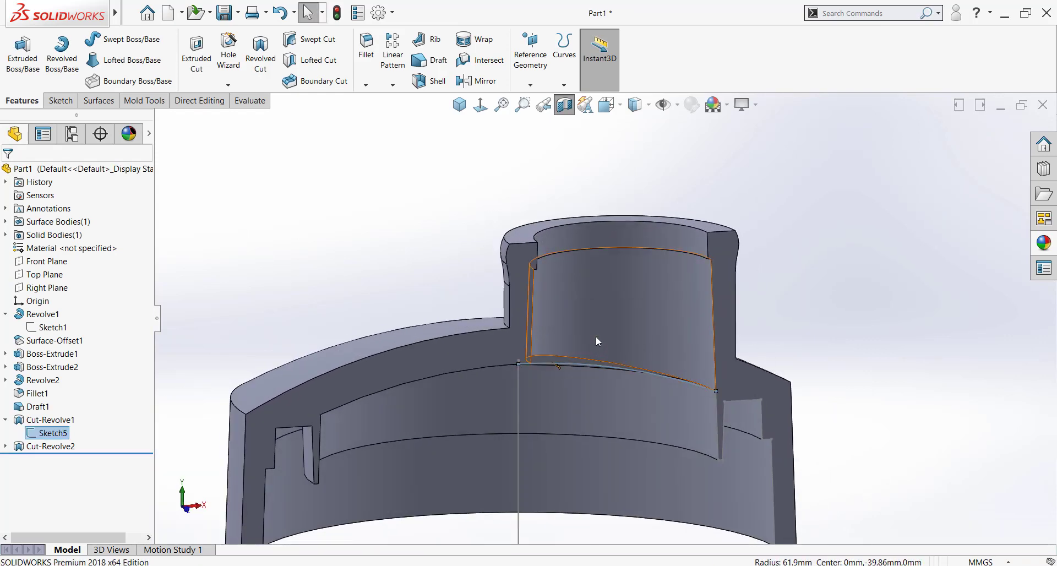
Step: Turn off the section view and show the whole part in isometric
left_click(460, 104)
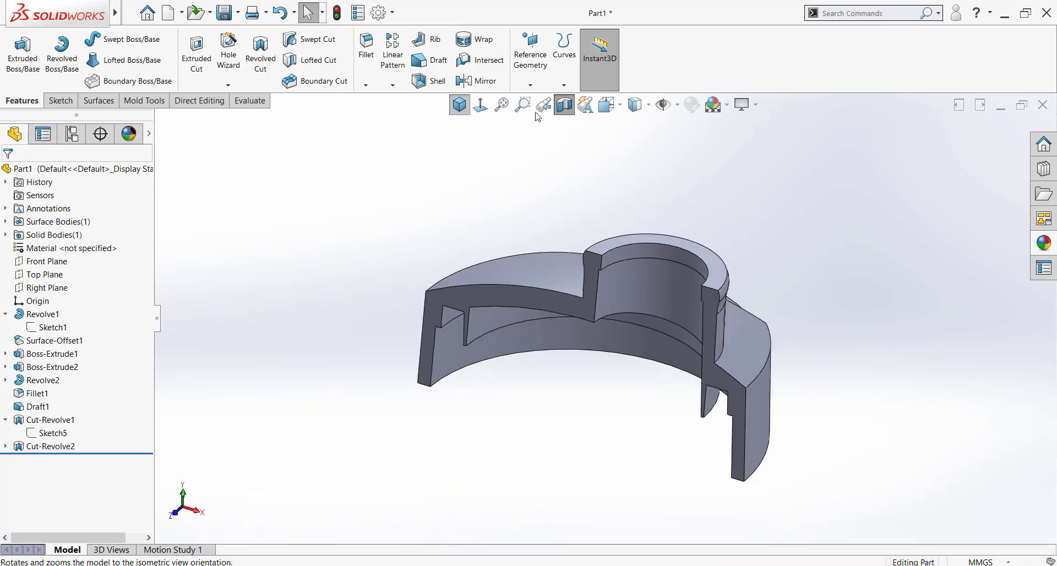
mouse_move(649, 256)
middle_mouse_down()
mouse_move(665, 196)
mouse_move(736, 181)
mouse_move(718, 202)
mouse_move(710, 253)
middle_mouse_up()
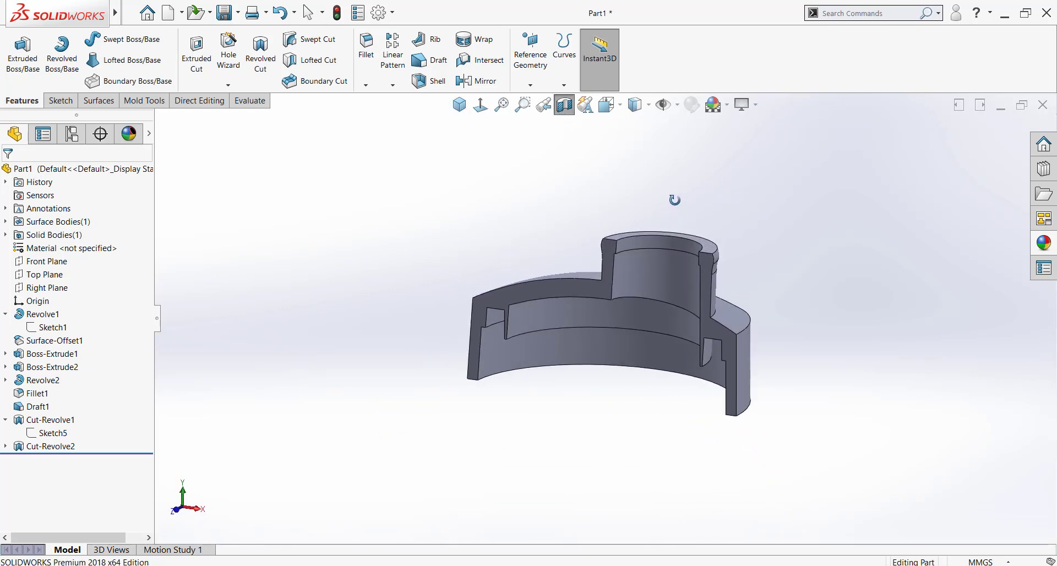
left_click(564, 104)
mouse_move(610, 191)
middle_mouse_down()
mouse_move(612, 259)
mouse_move(633, 107)
middle_mouse_up()
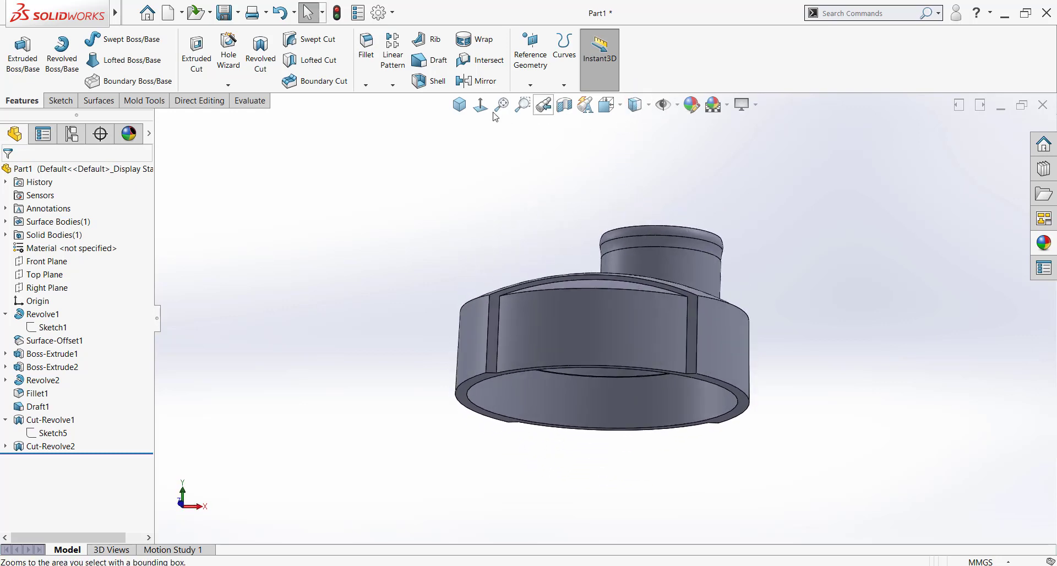
left_click(462, 109)
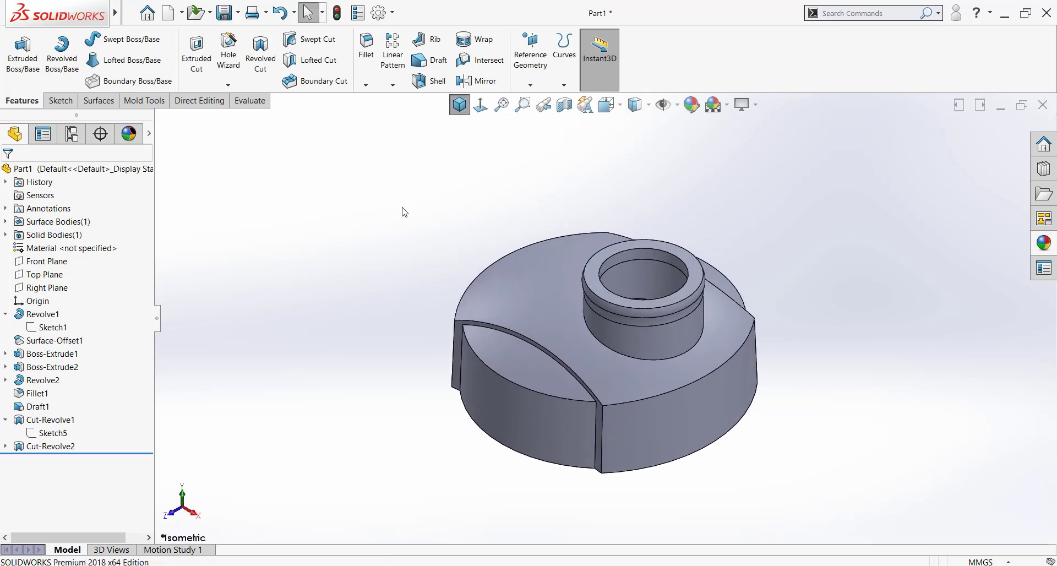
Step: Add a reference plane on the bottom rim face, offset 2.50 mm with Flip offset checked
left_click(530, 55)
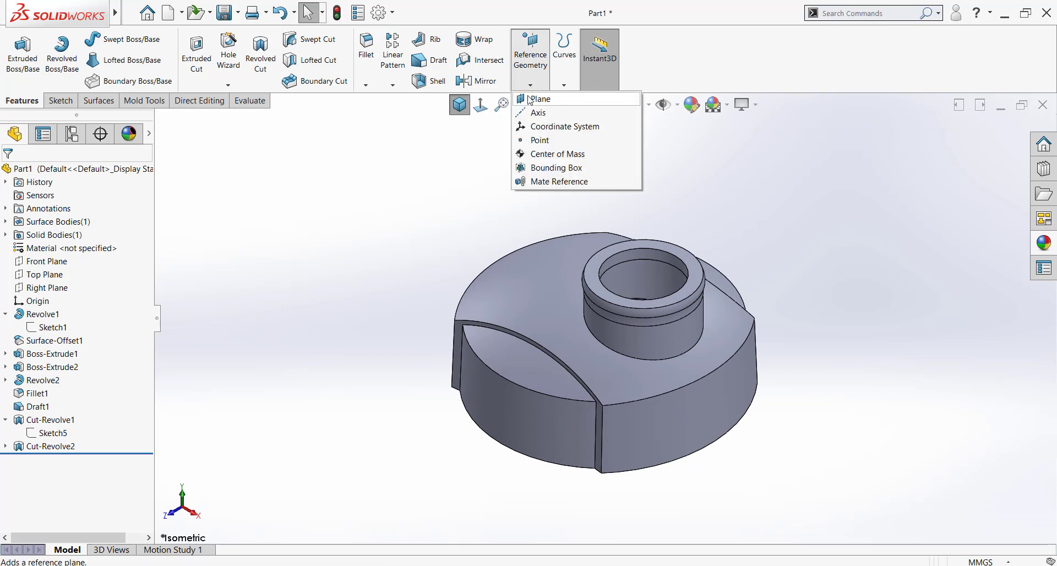
left_click(525, 99)
left_click(159, 118)
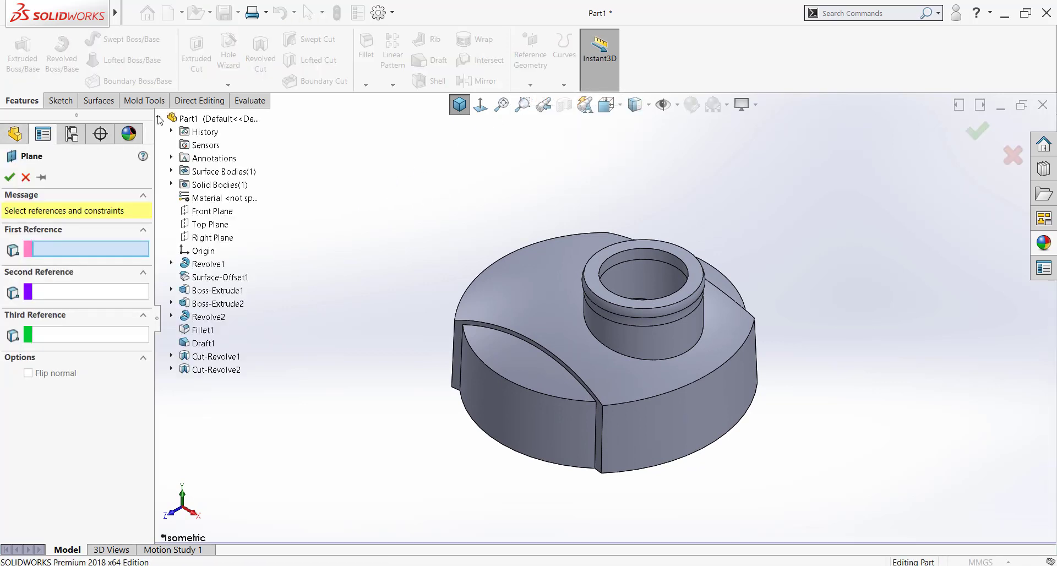
mouse_move(304, 290)
middle_mouse_down()
mouse_move(349, 157)
mouse_move(461, 348)
middle_mouse_up()
scroll(461, 348, "down", 3)
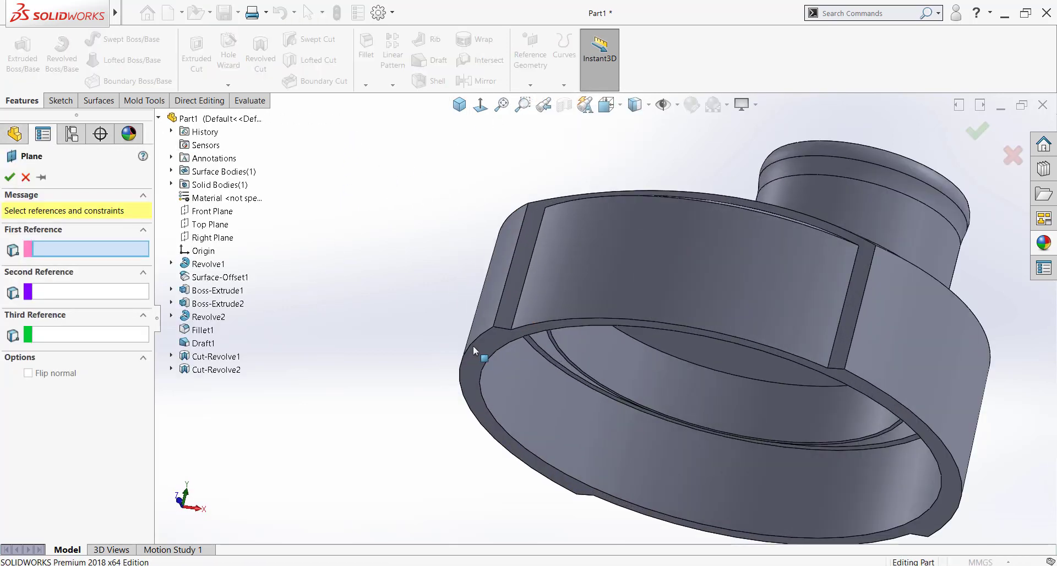
left_click(483, 341)
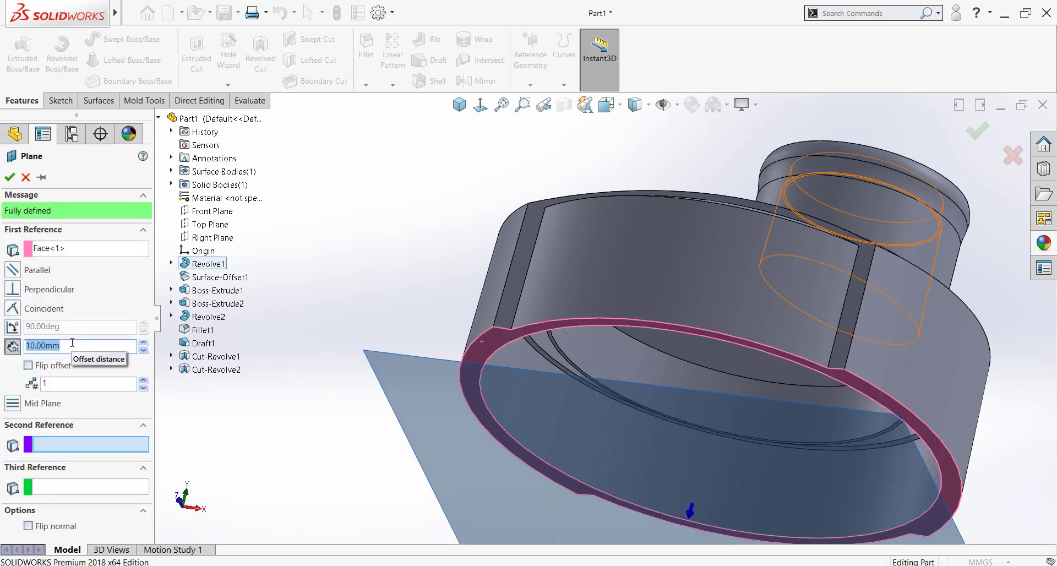
type("2.5")
key("Return")
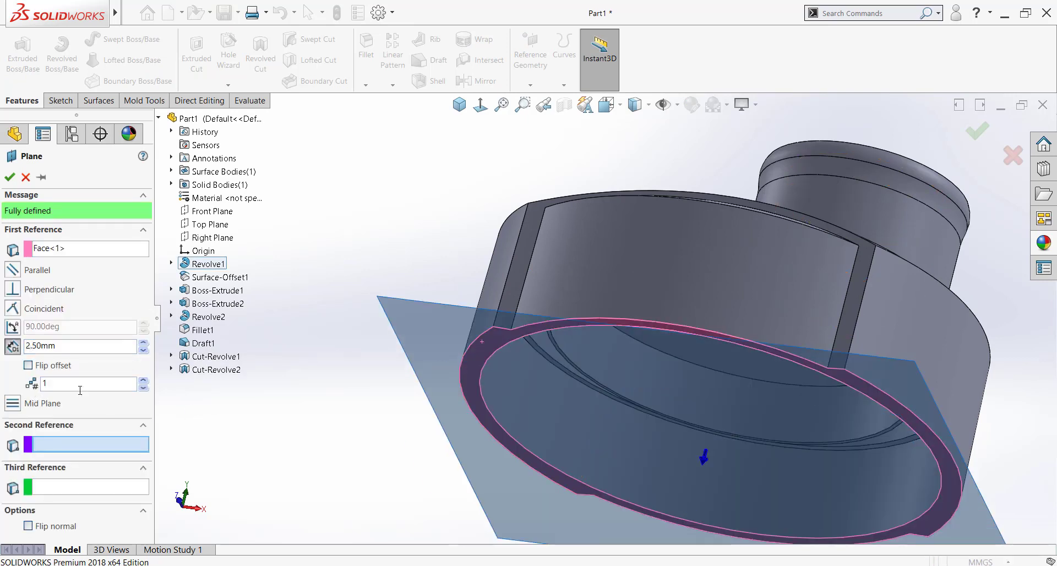
left_click(28, 366)
left_click(10, 176)
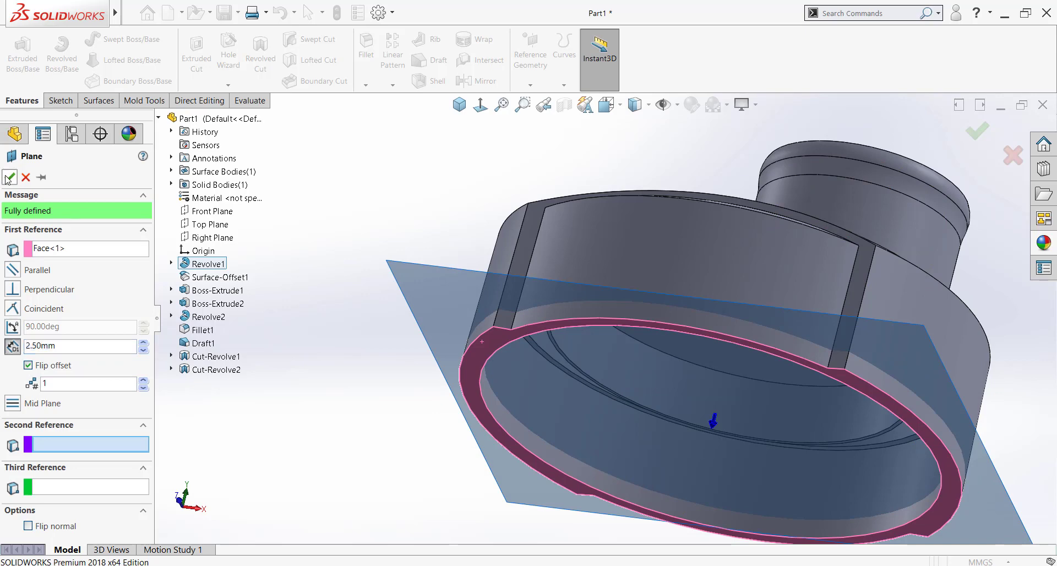
Step: Start a sketch on Plane1 and draw a circle centred on the origin
left_click(478, 275)
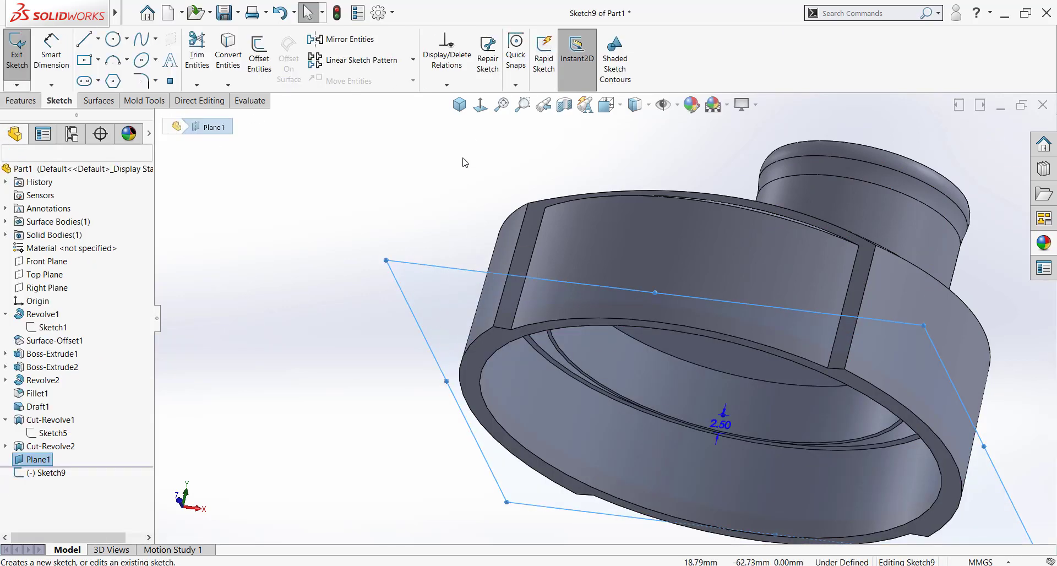
left_click(481, 104)
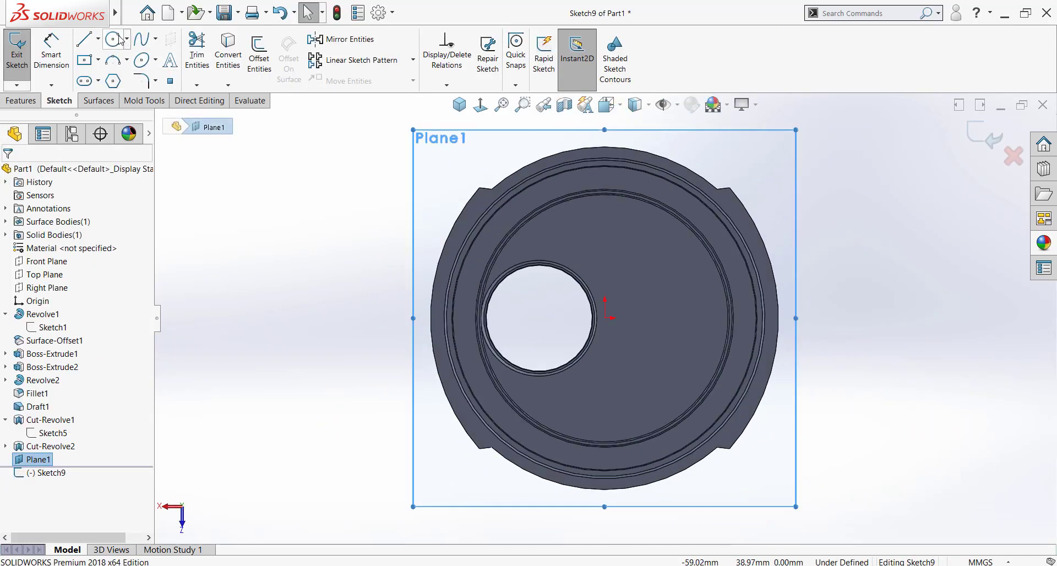
left_click(119, 39)
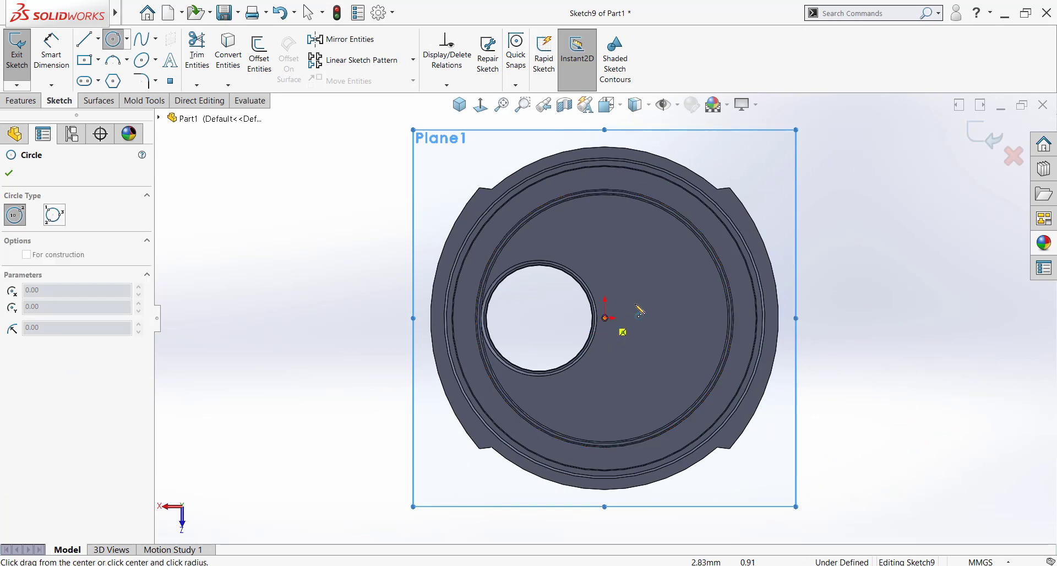
left_click(604, 318)
left_click(692, 266)
key("Escape")
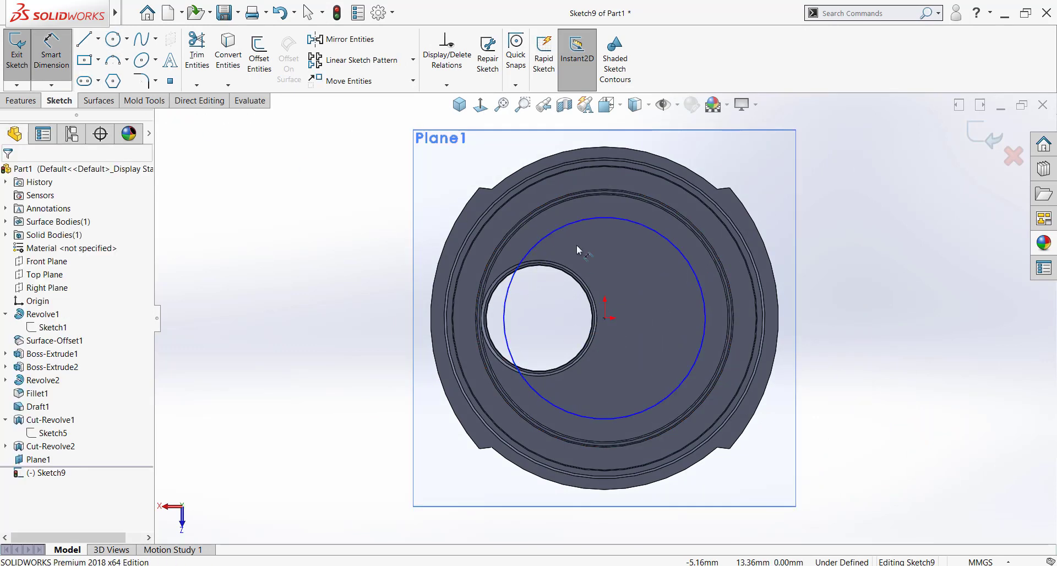
Step: Dimension the circle's diameter to 58.85 mm
left_click(574, 224)
left_click(364, 313)
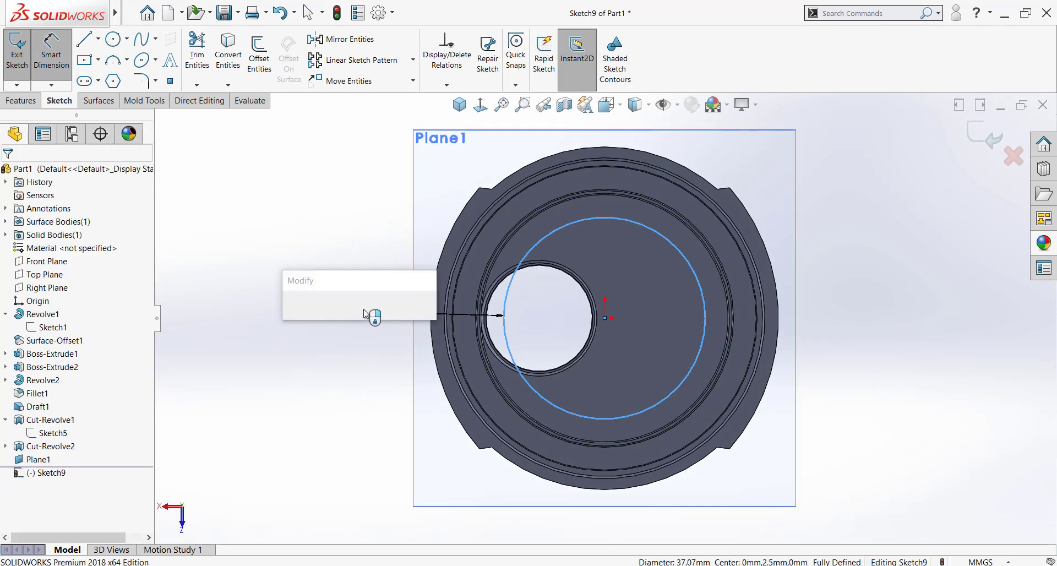
type("58.85")
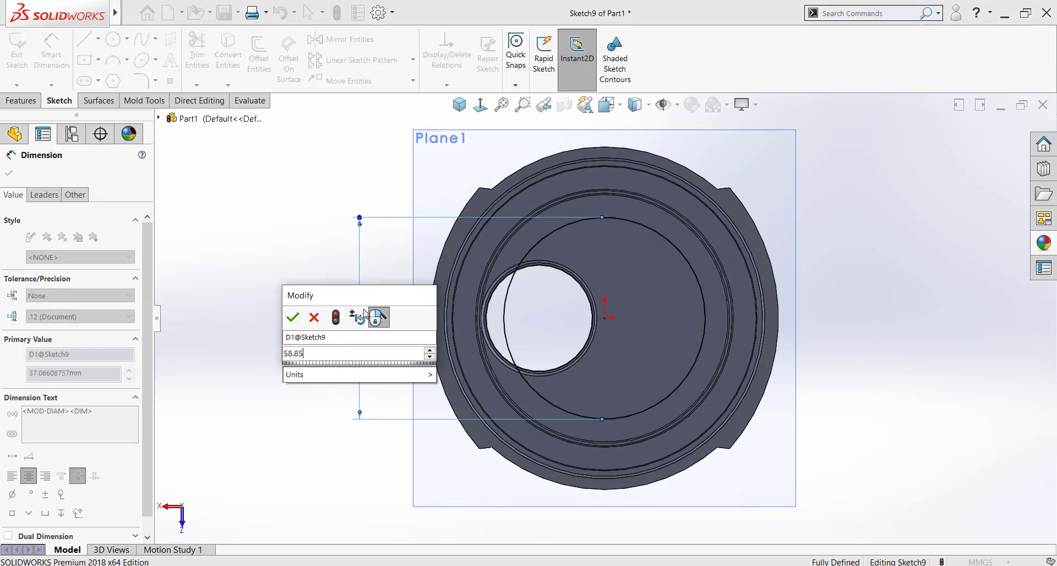
key("Return")
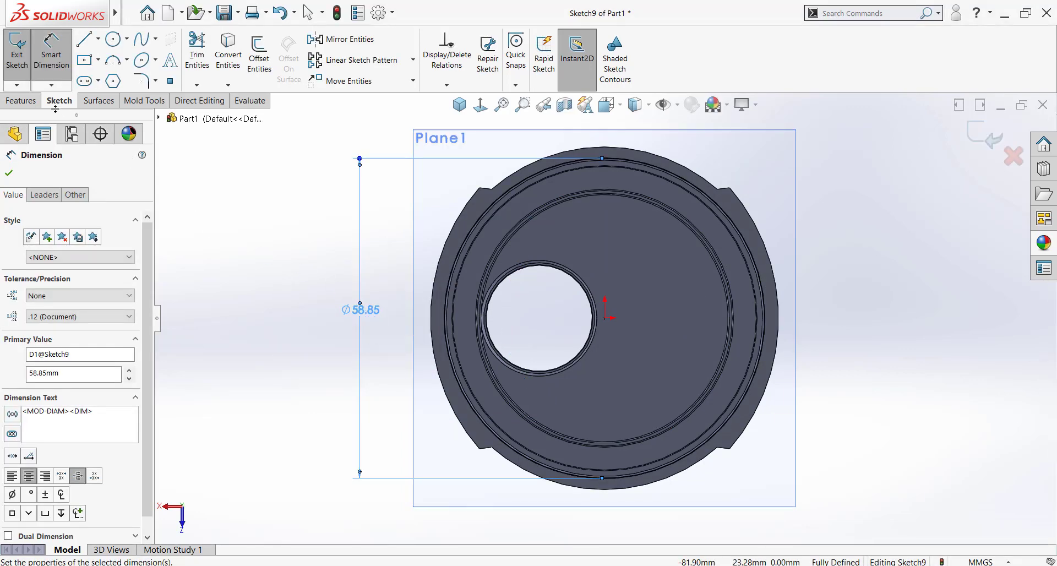
left_click(21, 100)
left_click(557, 74)
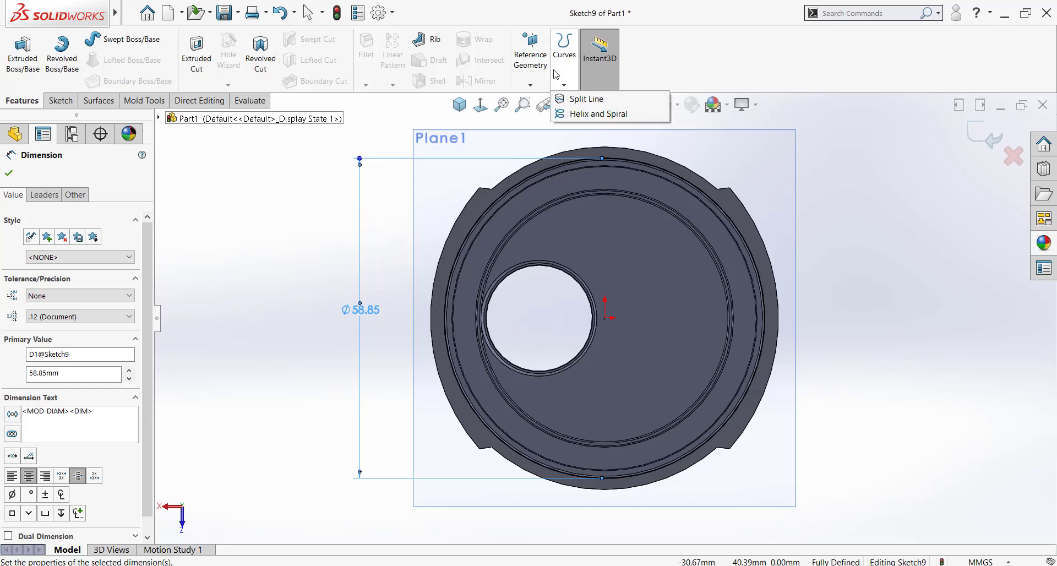
Step: Create a reversed helix on the circle, defined by Pitch and Revolution with Variable pitch
left_click(561, 114)
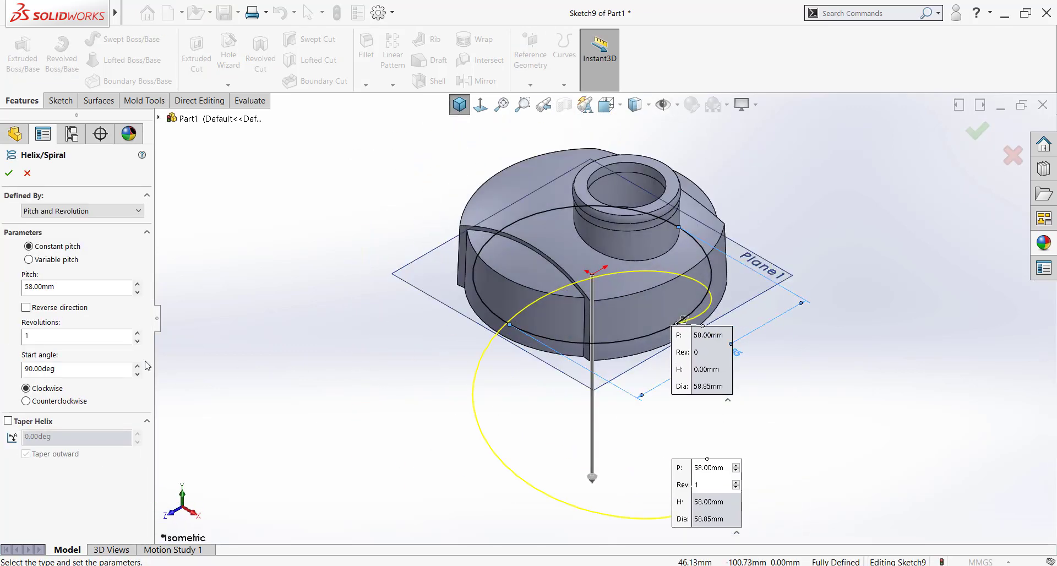
left_click(39, 309)
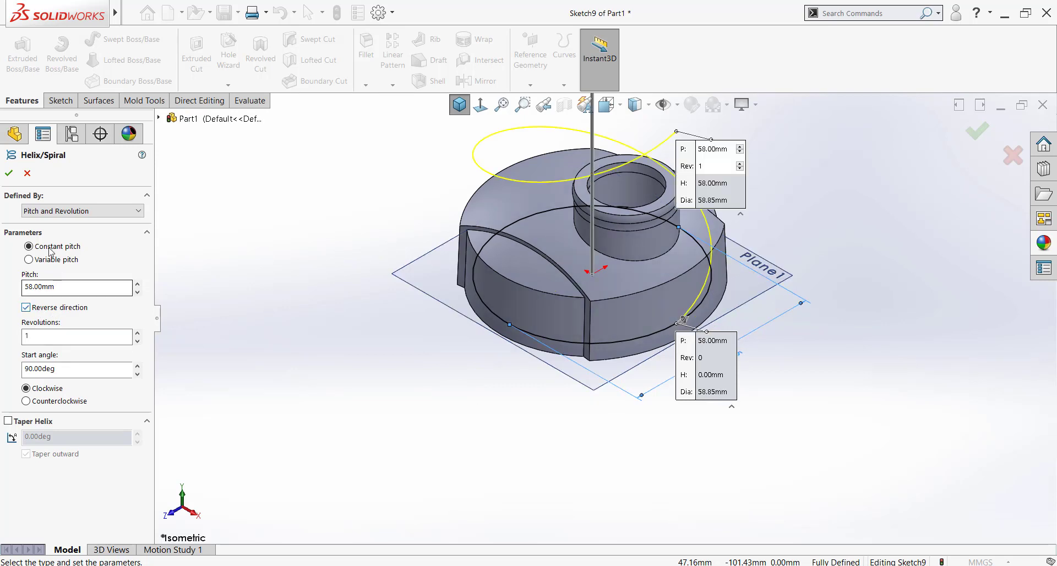
left_click(51, 212)
left_click(51, 225)
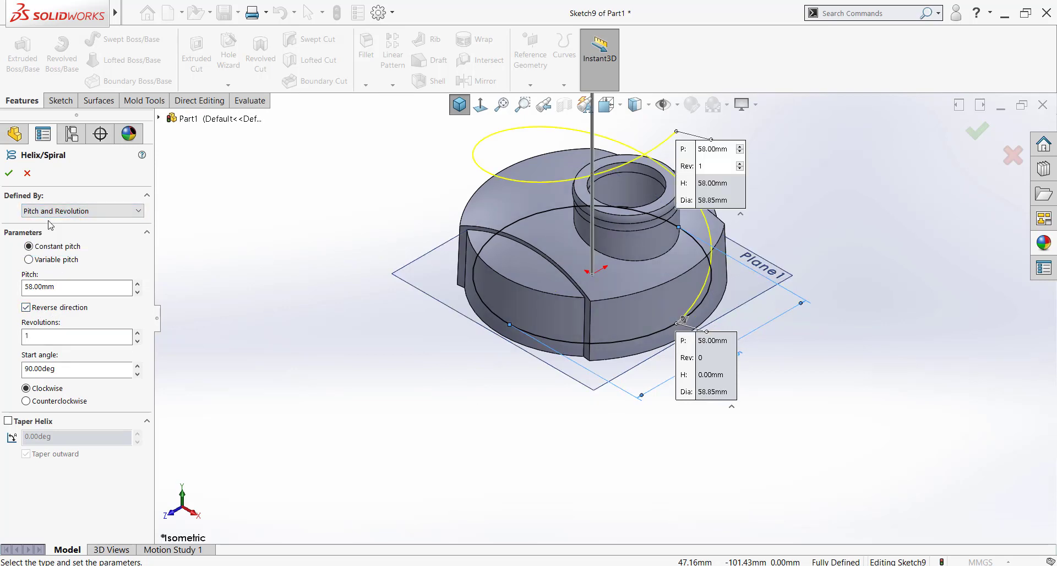
left_click(58, 261)
Step: Fill the first three regions with 9 mm pitch at 0, 0.1 and 1 revolutions, second diameter 57.79
left_click(41, 299)
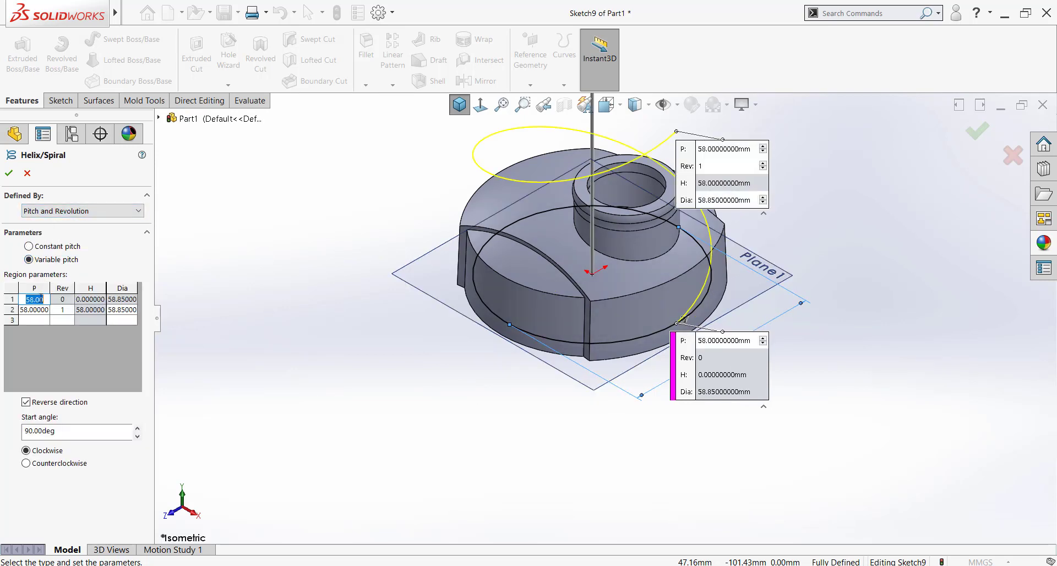
key("Return")
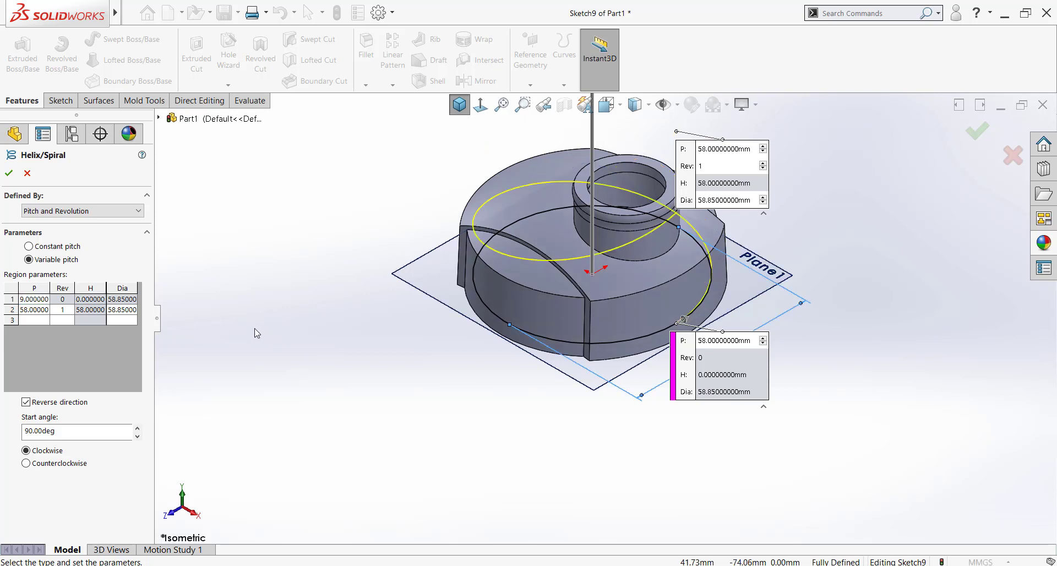
left_click(45, 310)
type("9")
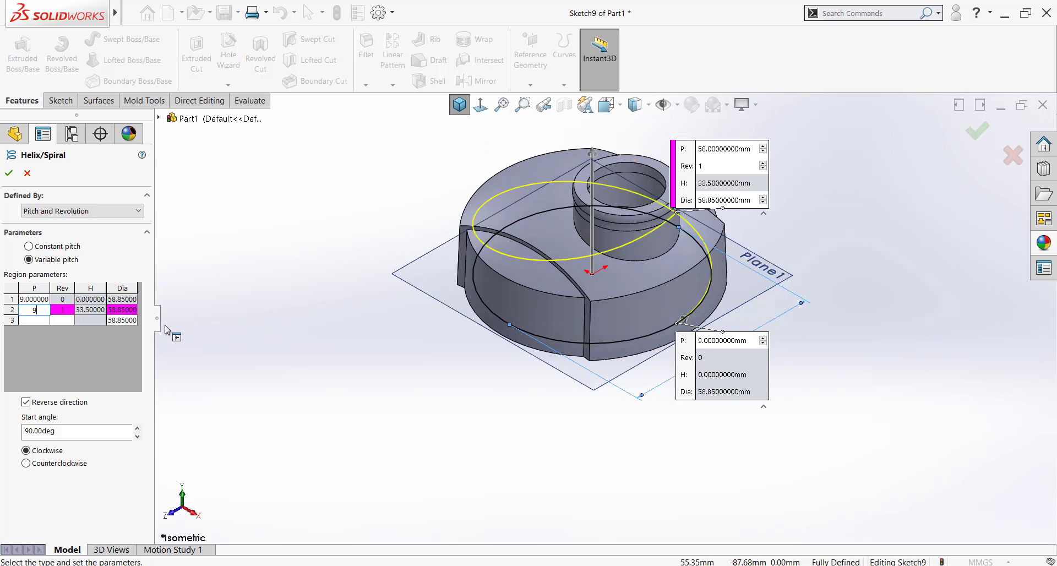
key("Return")
left_click(65, 309)
type("0.1")
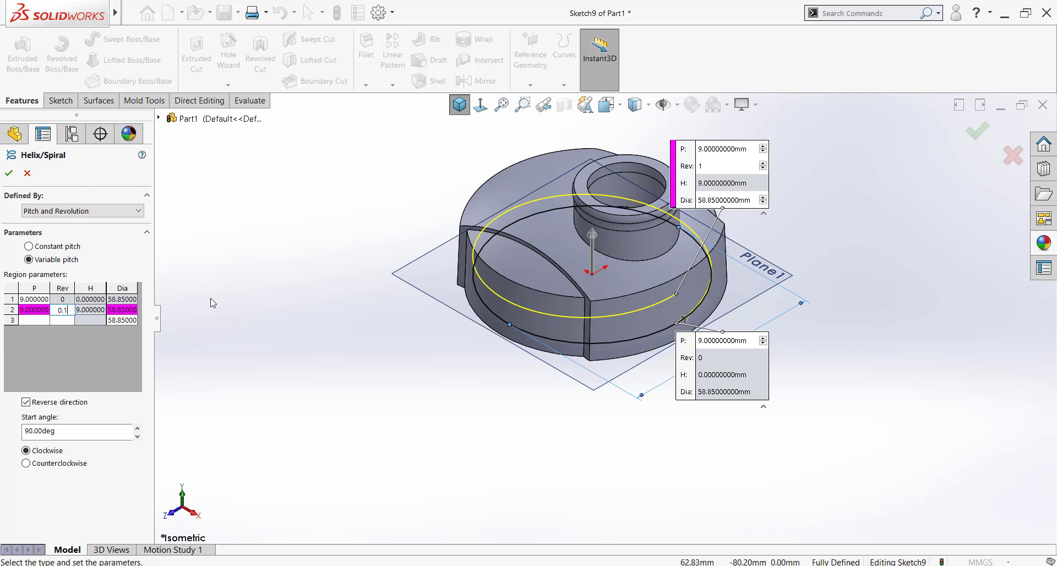
key("Return")
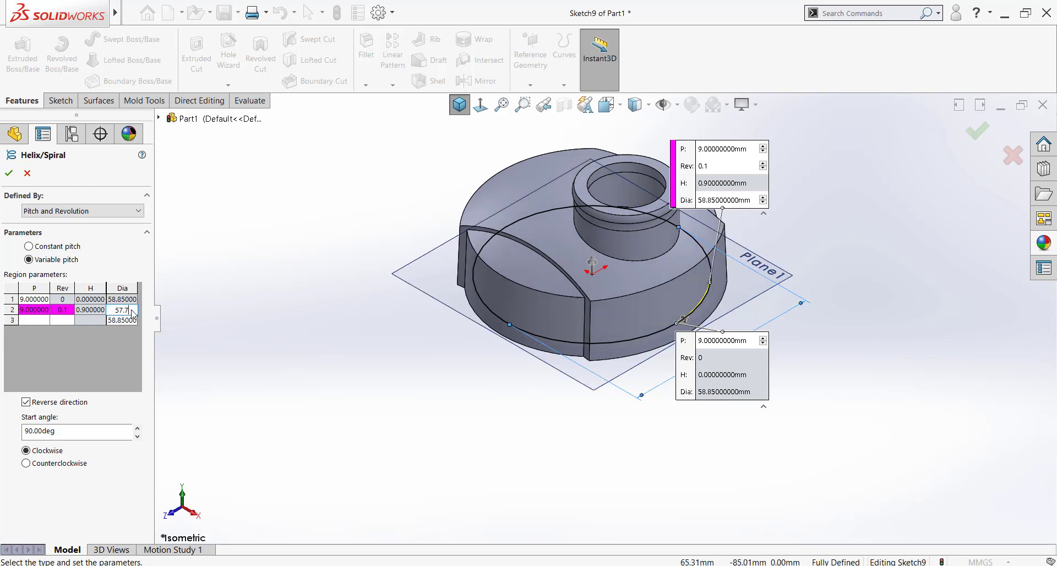
left_click(47, 324)
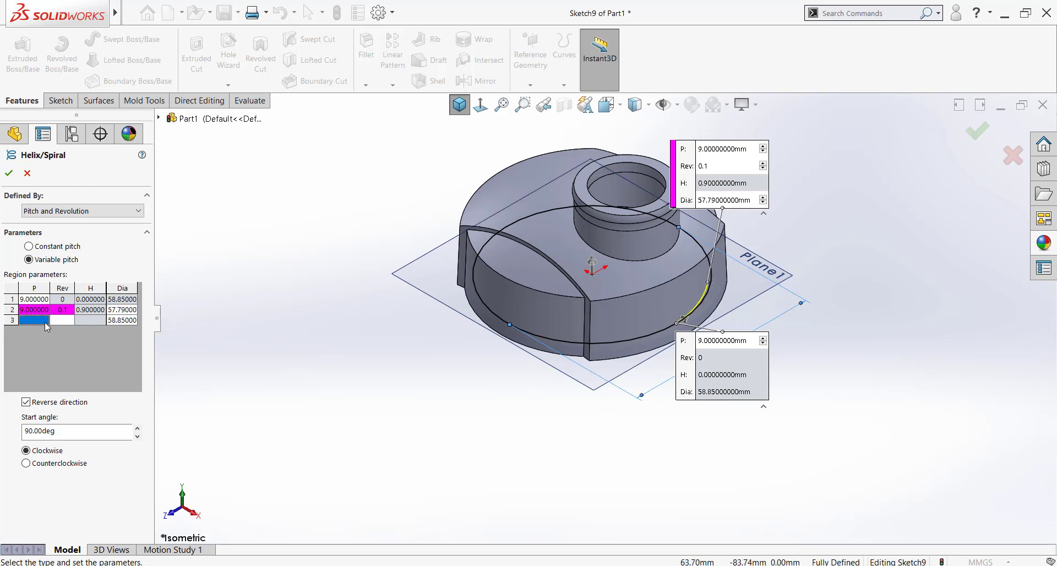
type("9.000000")
key("Return")
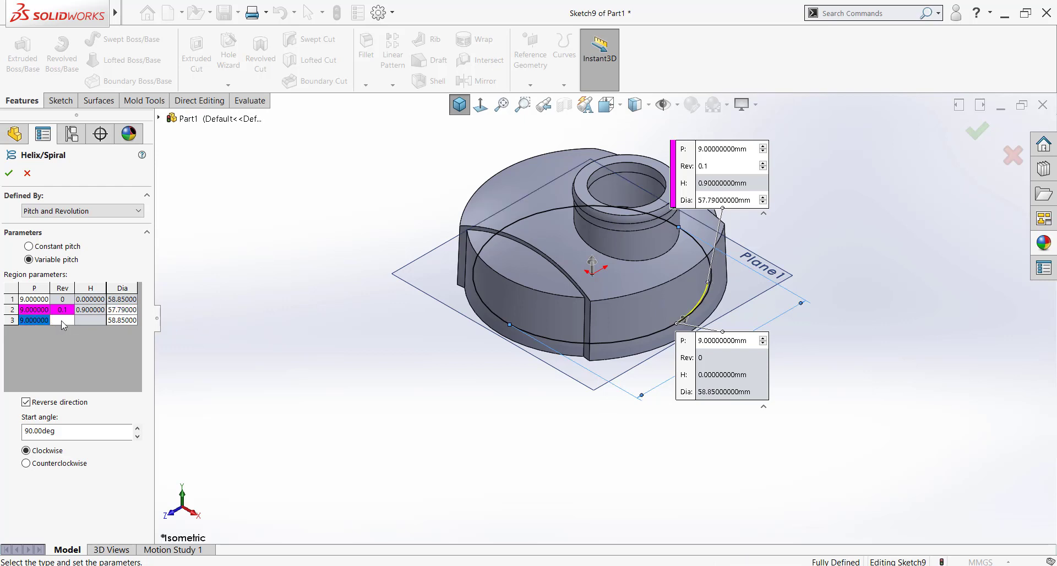
left_click(62, 321)
type("1")
key("Return")
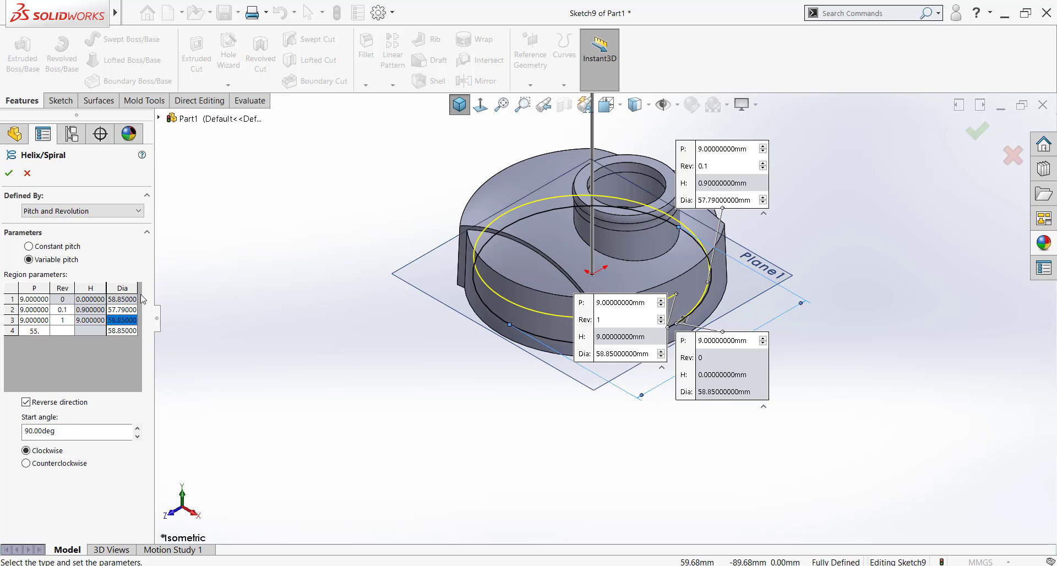
Step: Set region diameters to 55.23 and 55.79, and add a fourth 9 mm pitch region
left_click(135, 320)
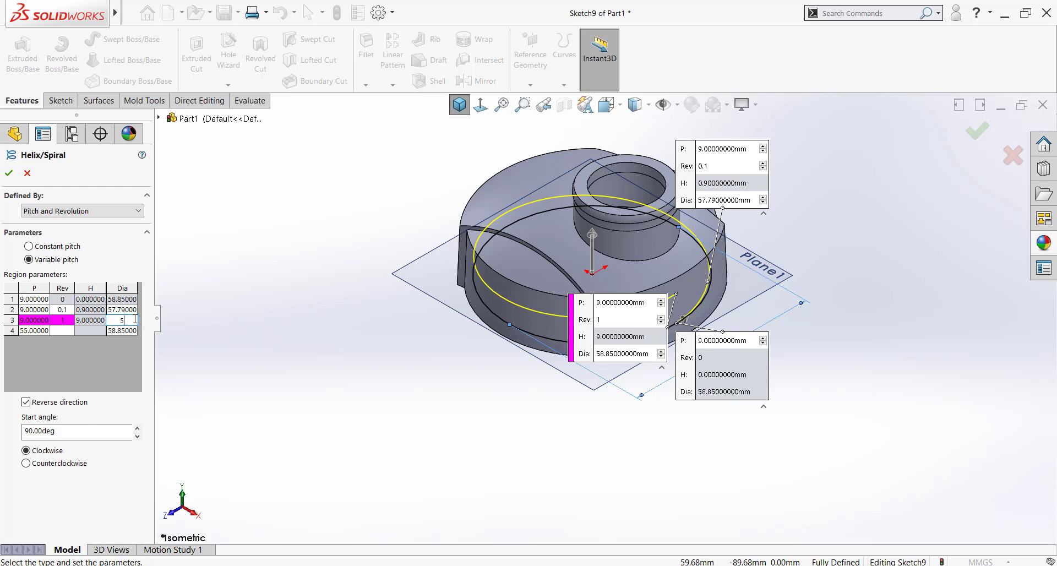
type("5.23")
key("Return")
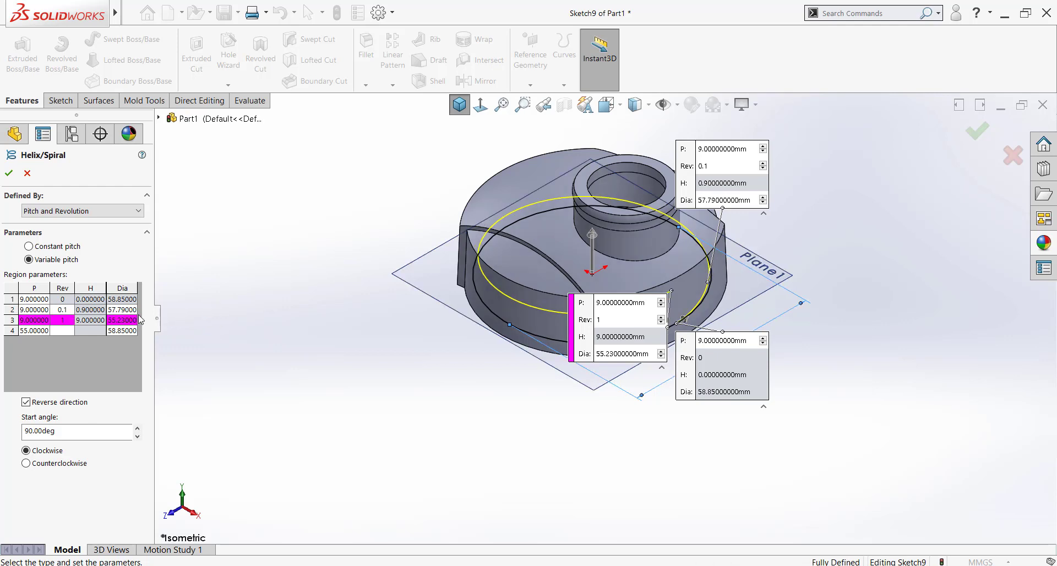
left_click(132, 310)
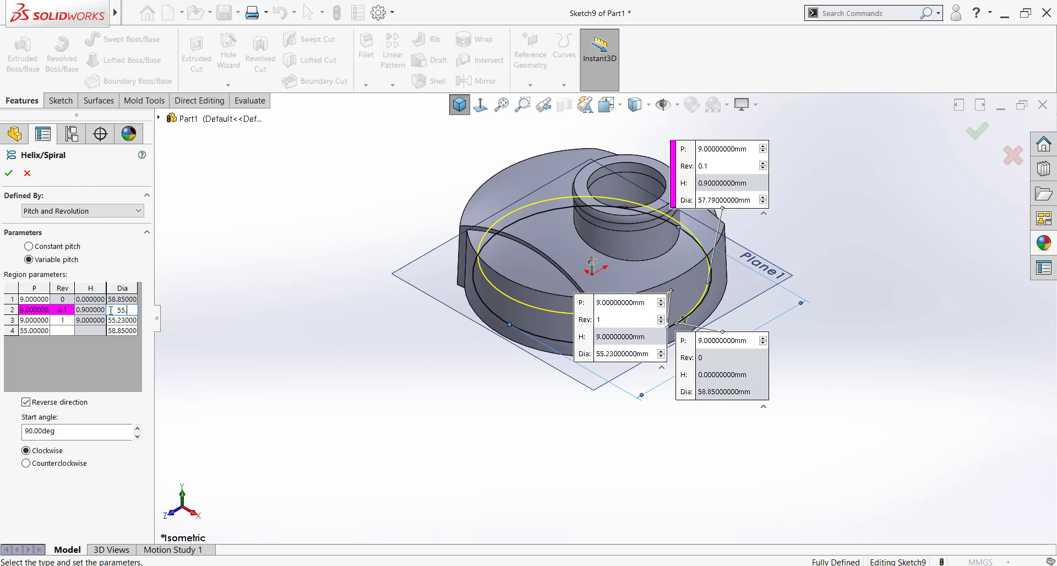
type("9")
key("Return")
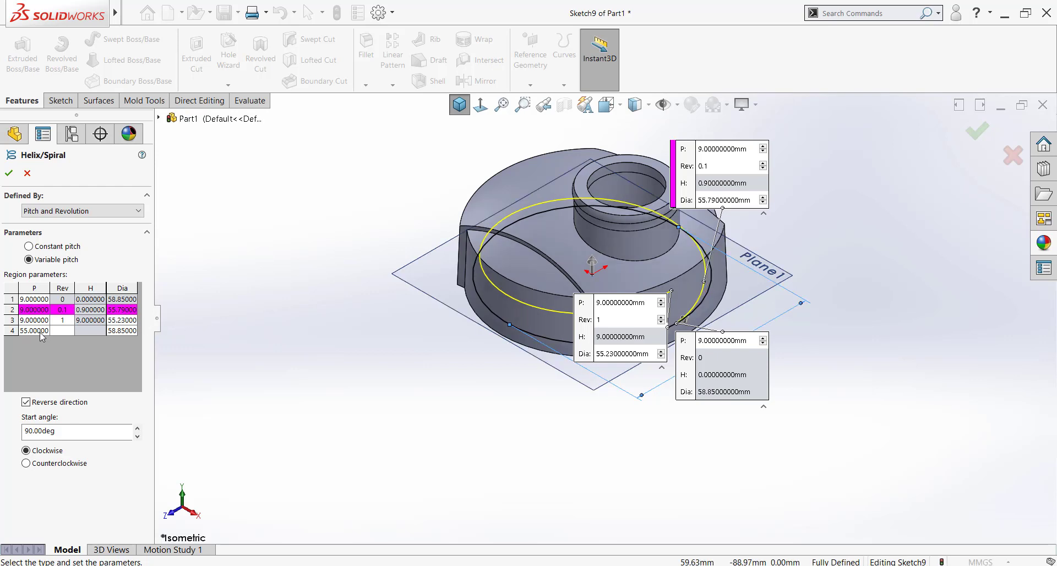
left_click(41, 332)
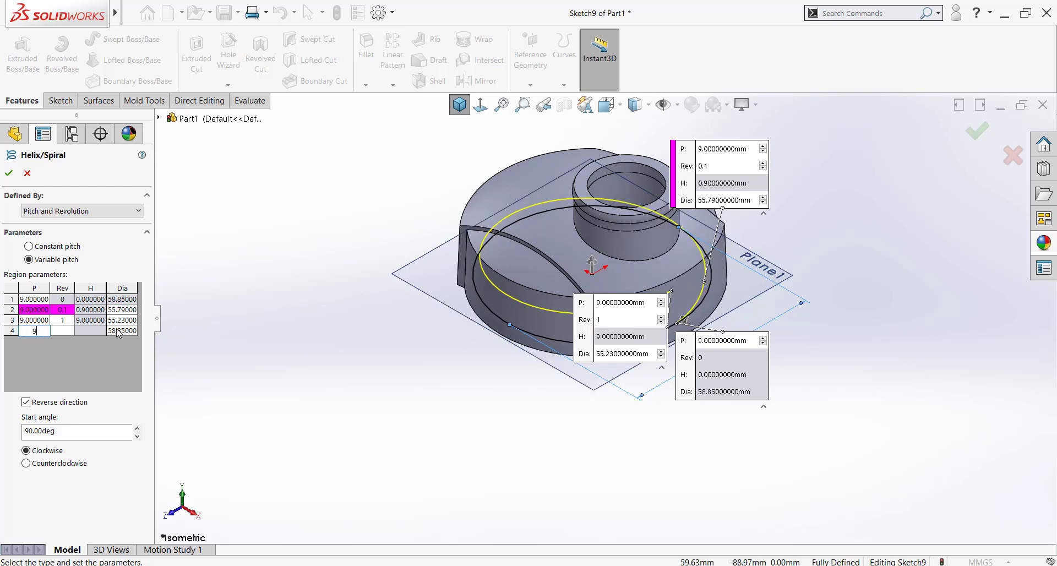
key("Return")
key("Return")
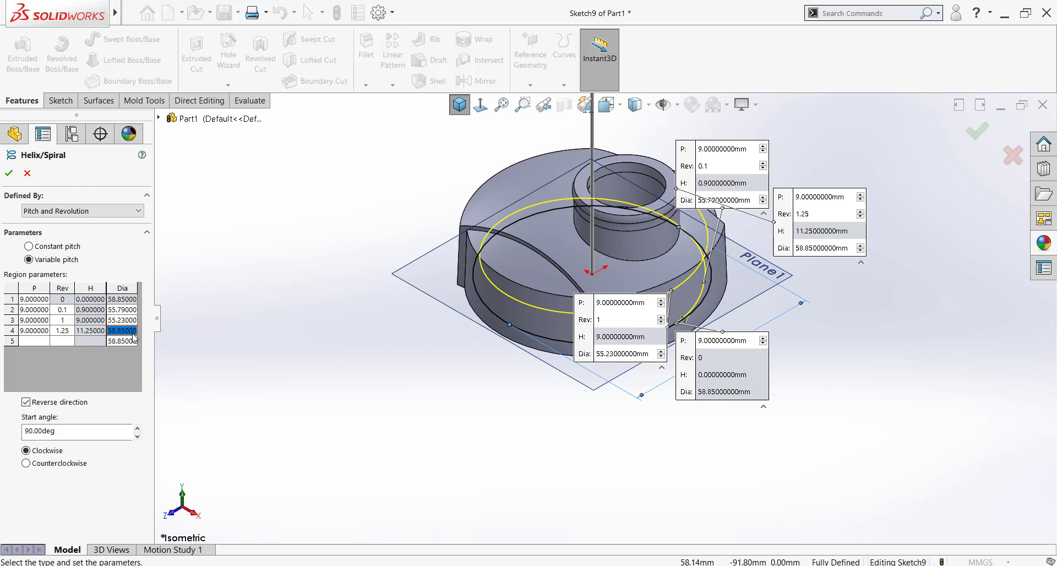
left_click(133, 335)
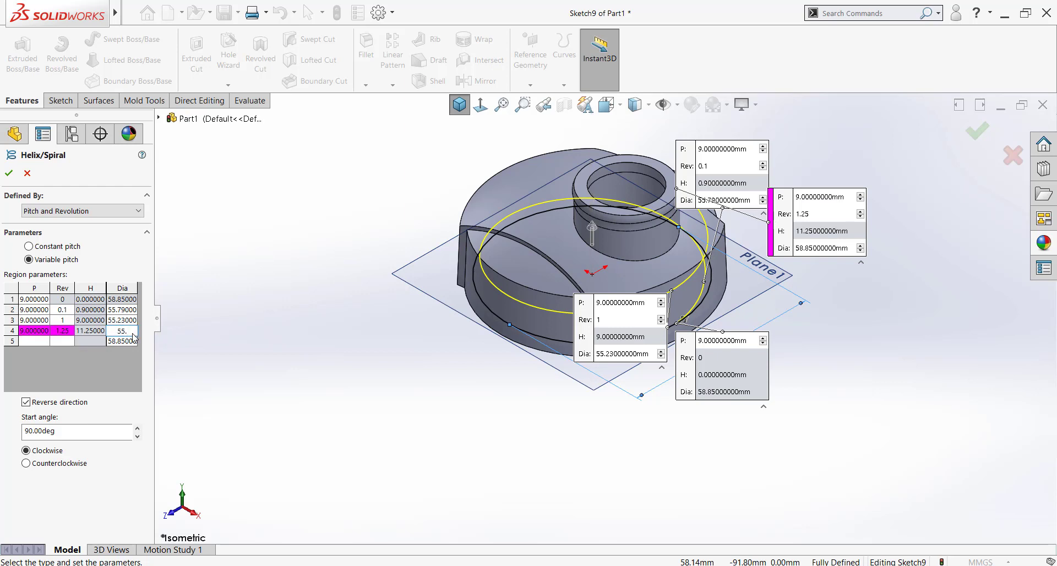
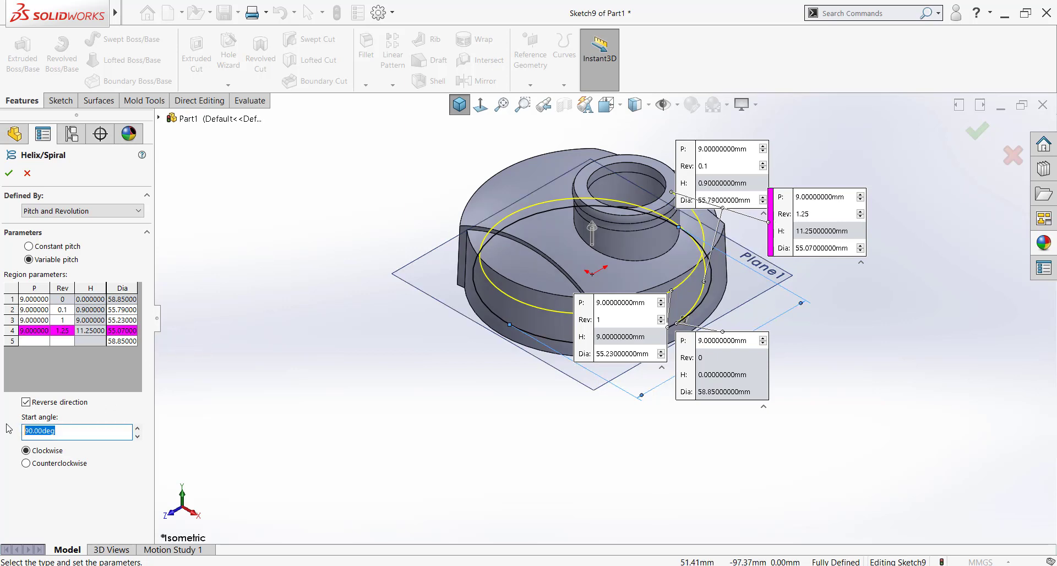
type("18")
Step: Finish the variable-pitch helix with an 18° start angle and hide Plane1
key("Return")
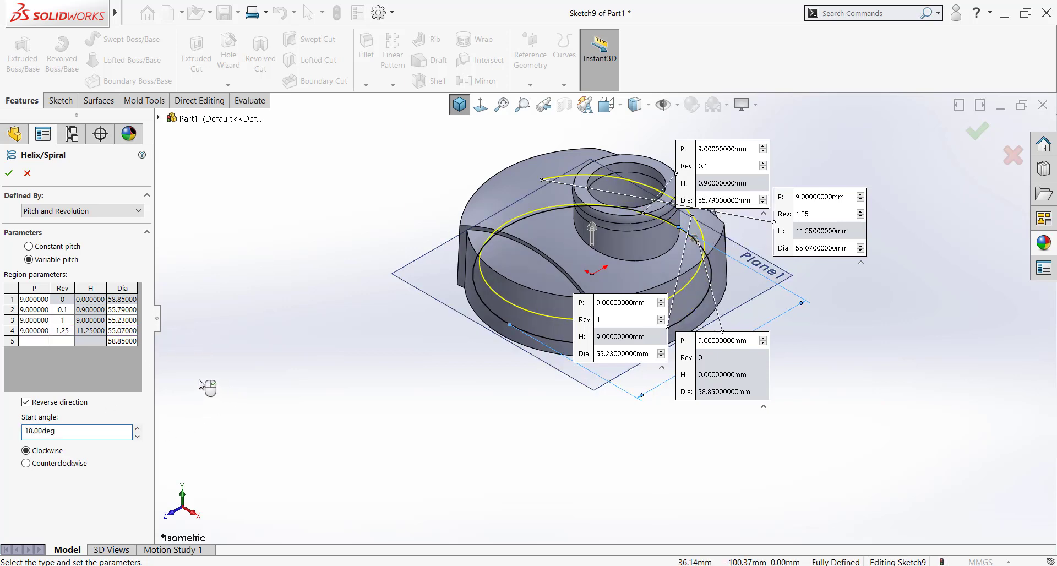
left_click(9, 175)
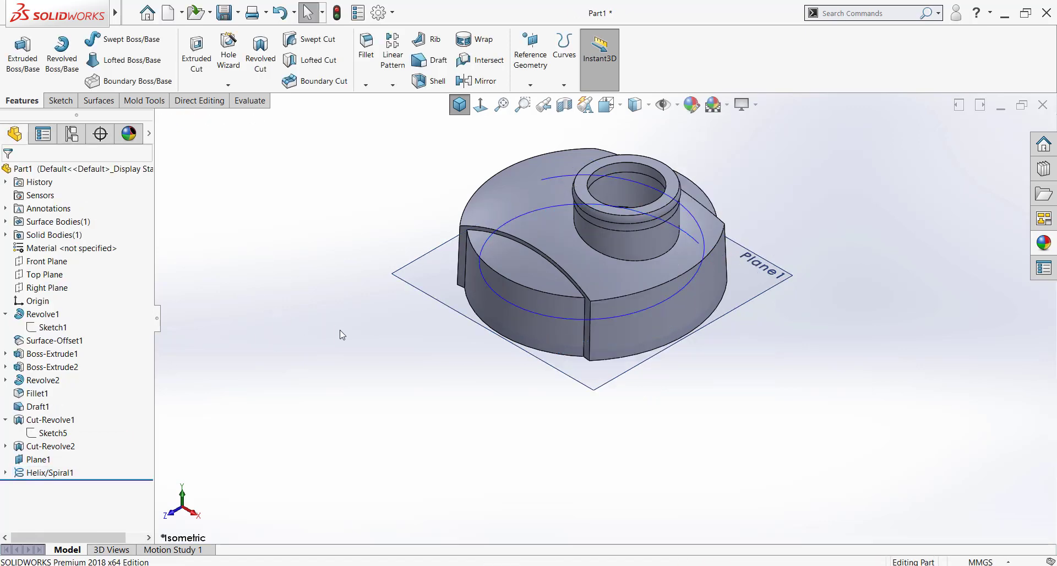
left_click(441, 282)
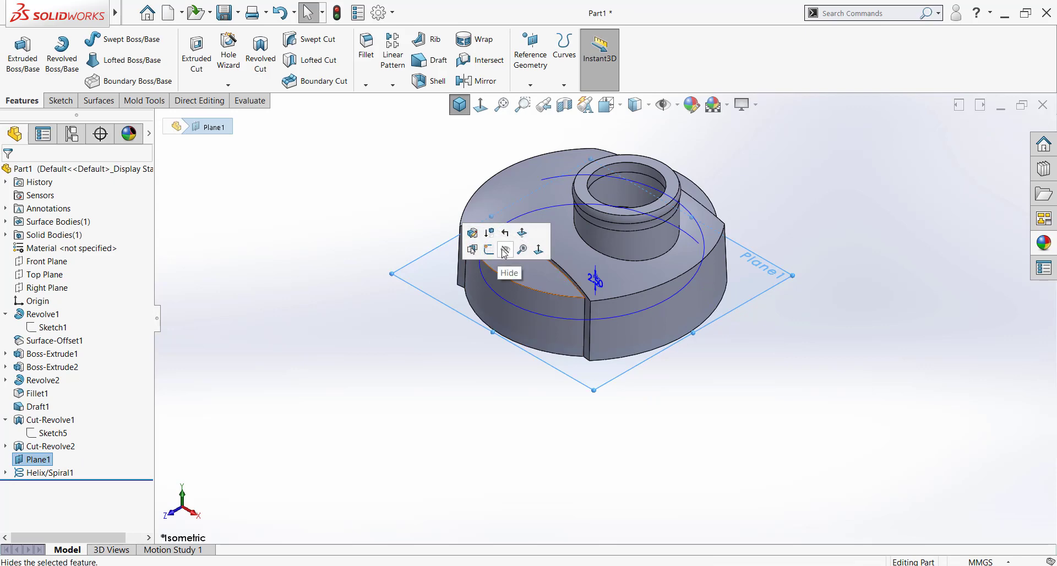
left_click(502, 252)
Step: Create Plane2 through the helix endpoint, perpendicular to the bottom circular edge
left_click(530, 85)
left_click(531, 99)
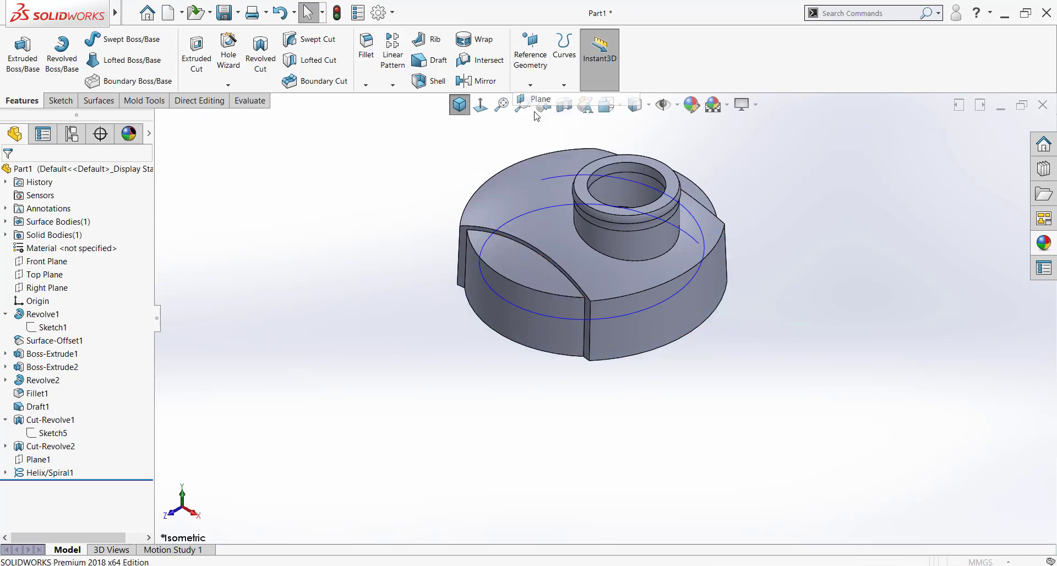
scroll(697, 259, "down", 2)
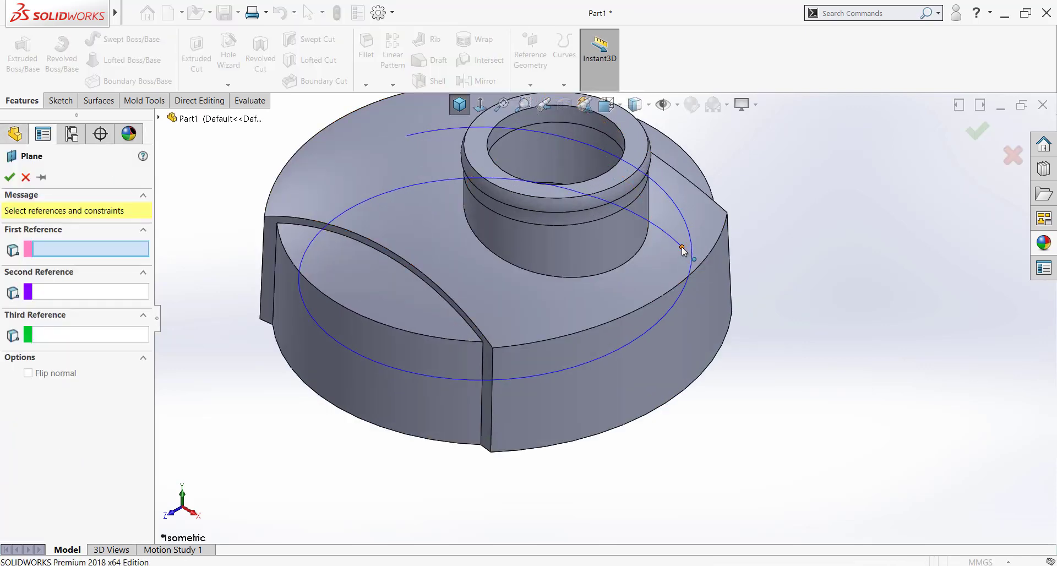
left_click(682, 248)
scroll(608, 354, "up", 3)
scroll(596, 290, "up", 2)
scroll(557, 455, "up", 2)
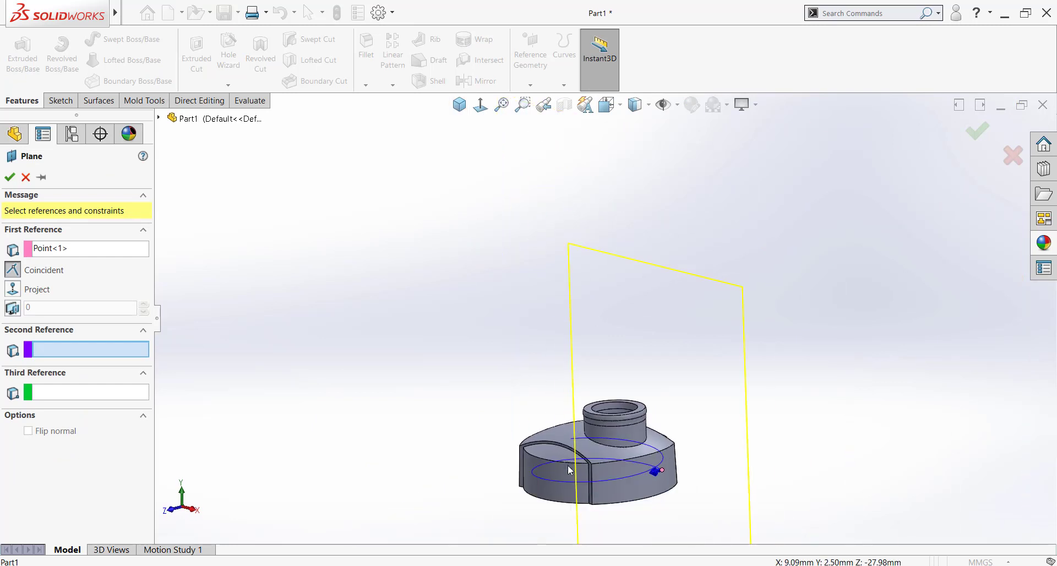
scroll(566, 465, "up", 1)
middle_click_drag(605, 463, 531, 490)
scroll(530, 491, "down", 2)
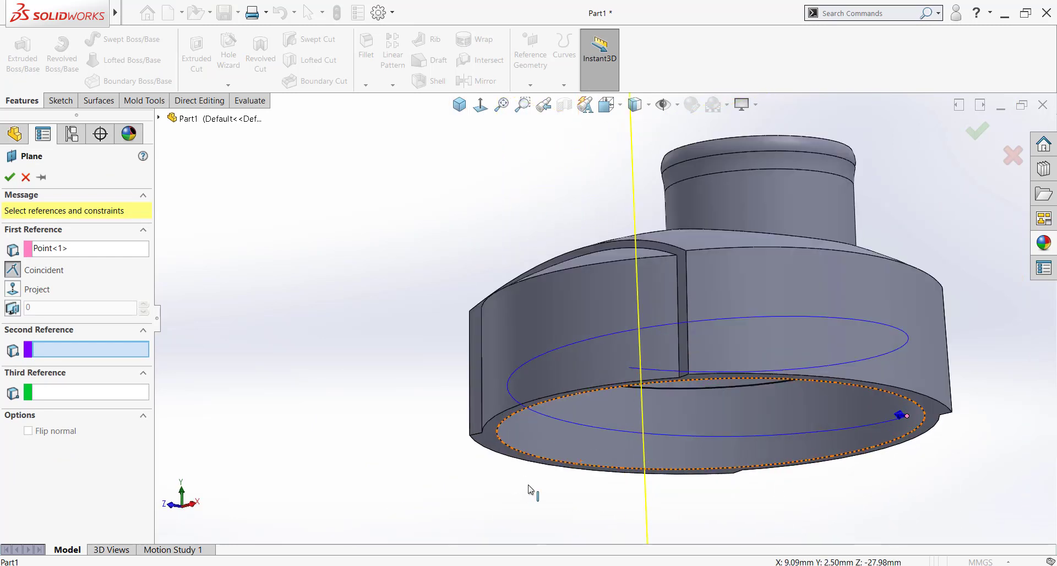
left_click(544, 461)
key("Return")
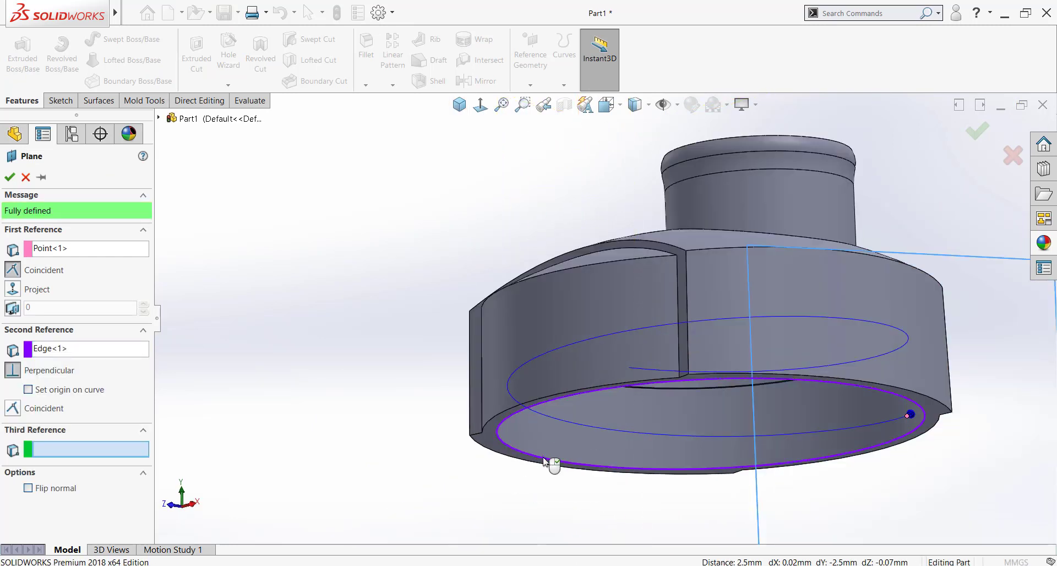
Step: Start a new sketch on Plane2 and view it face-on
left_click(874, 499)
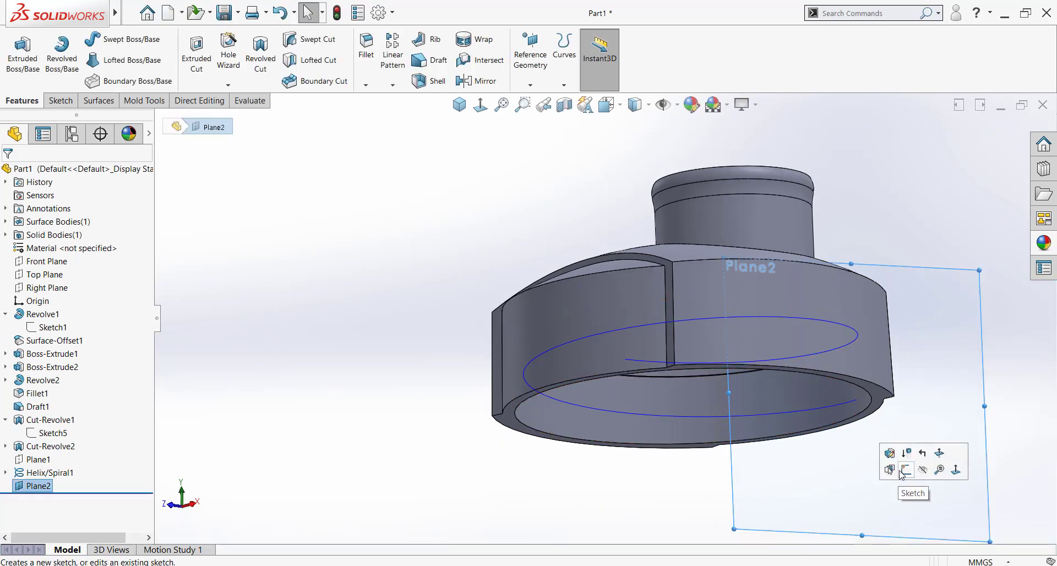
left_click(901, 472)
left_click(480, 106)
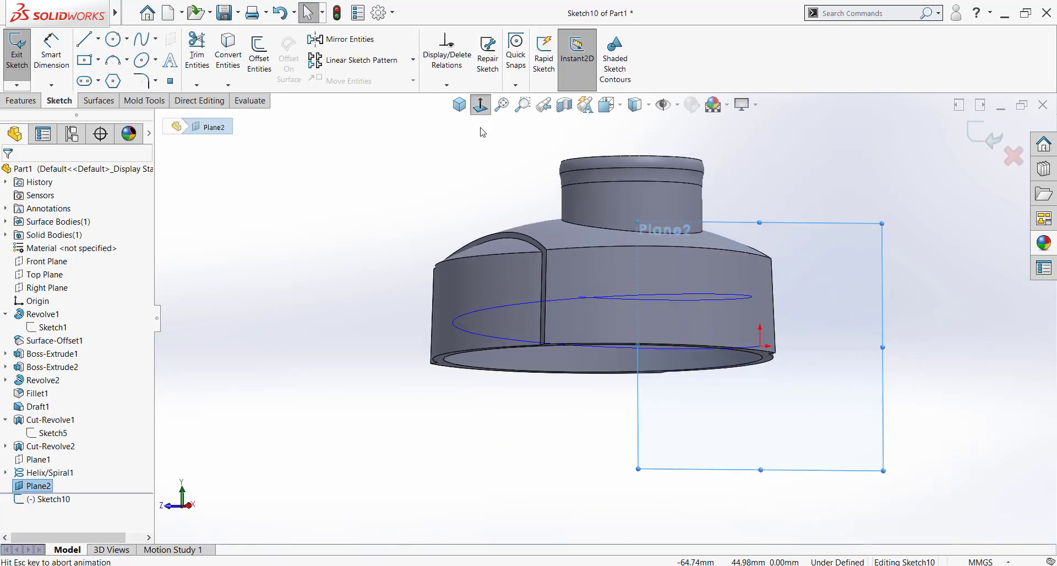
scroll(738, 371, "down", 3)
scroll(680, 348, "down", 3)
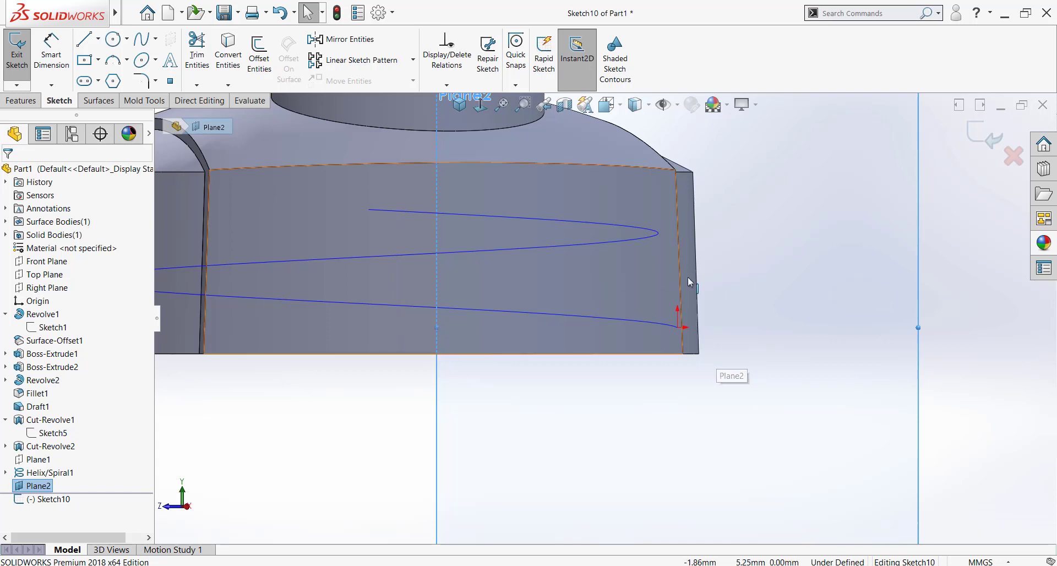
scroll(679, 308, "down", 2)
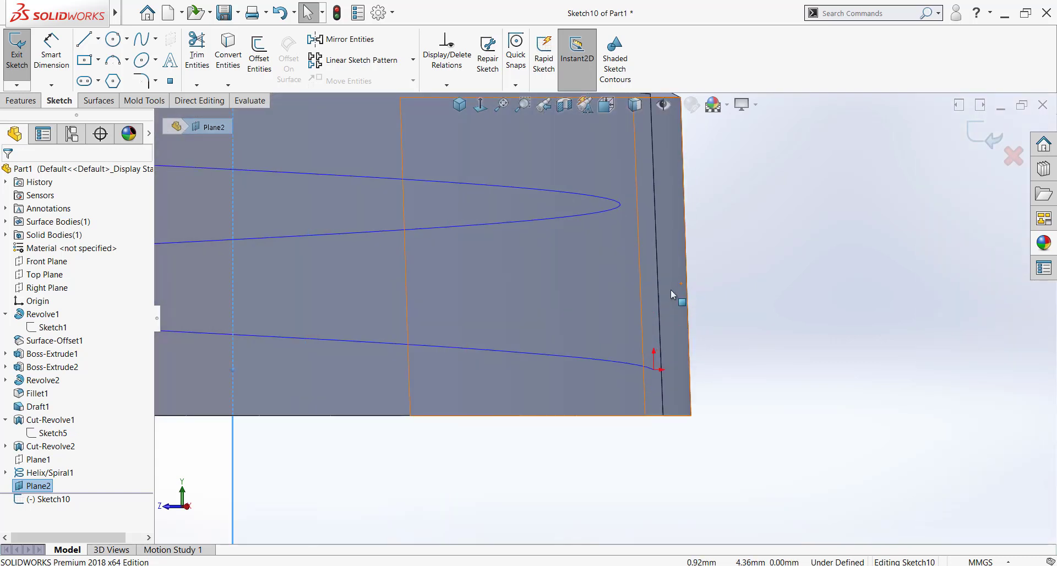
Step: Draw a closed trapezoid thread profile with lines to the right of the part
left_click(88, 38)
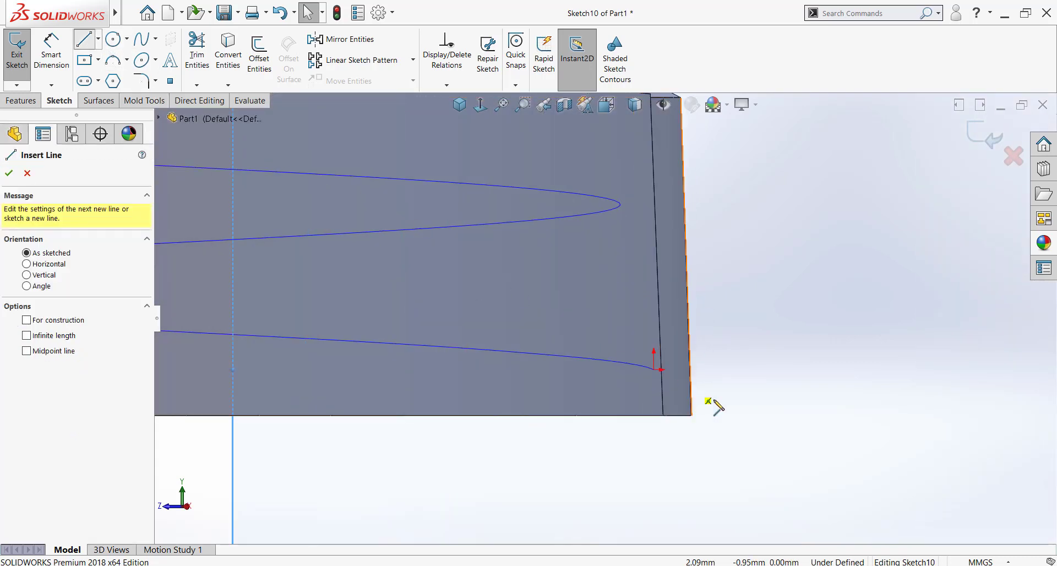
left_click(853, 357)
left_click(853, 438)
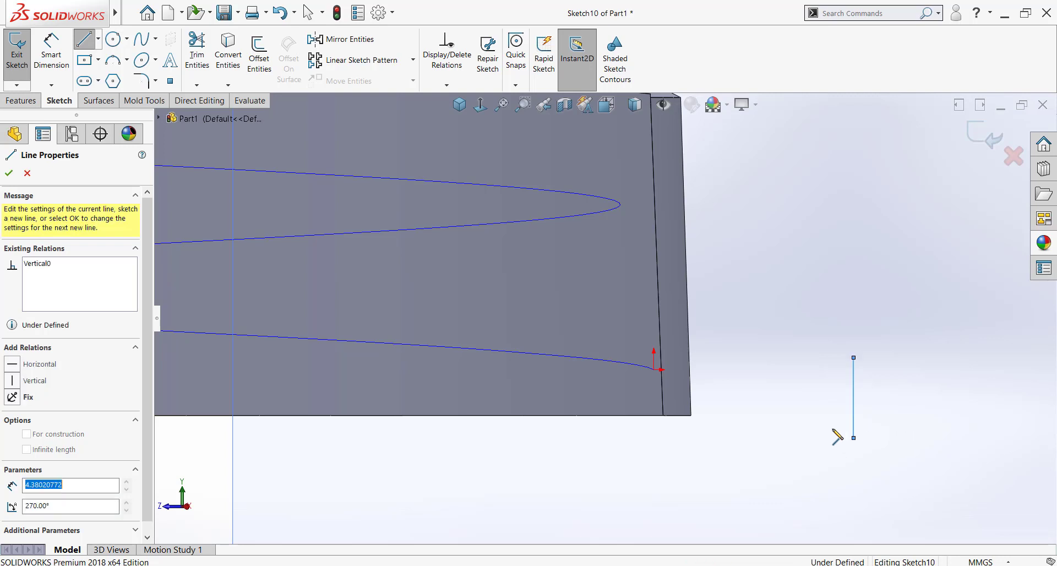
left_click(774, 406)
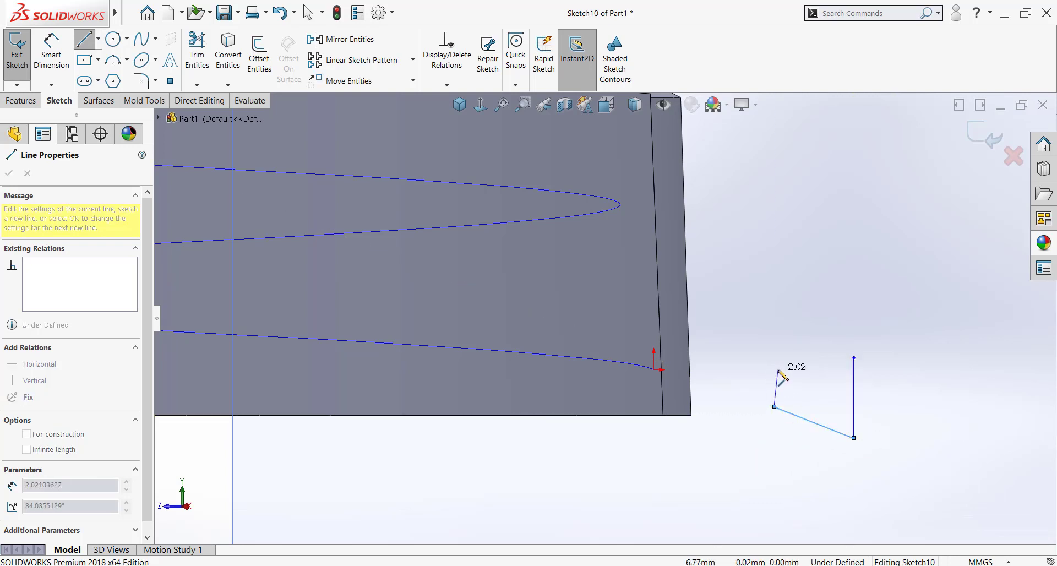
left_click(774, 368)
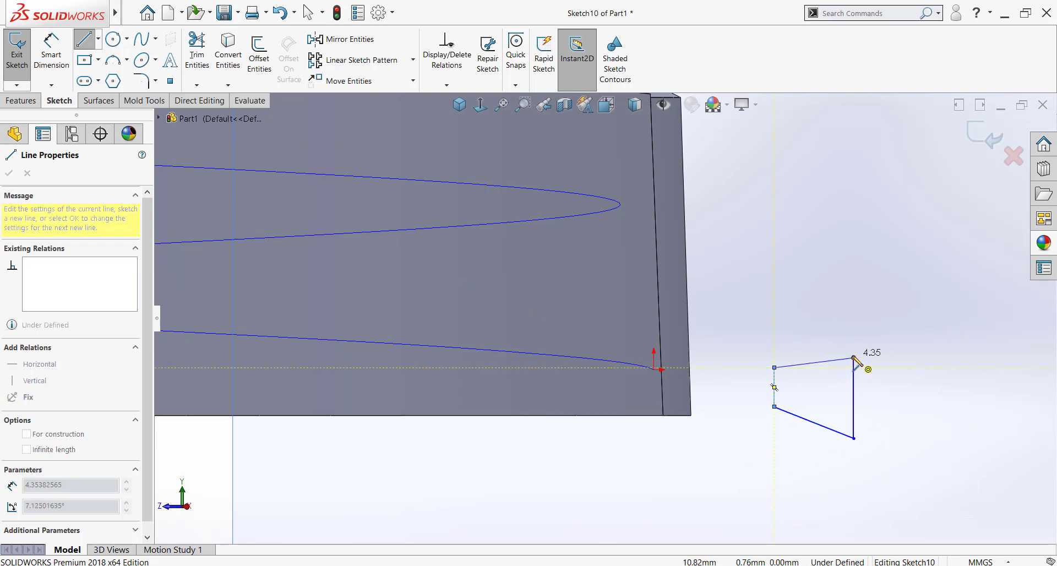
left_click(853, 358)
Step: Dimension the profile width to 1.50 and the short left side to 0.70
left_click(51, 46)
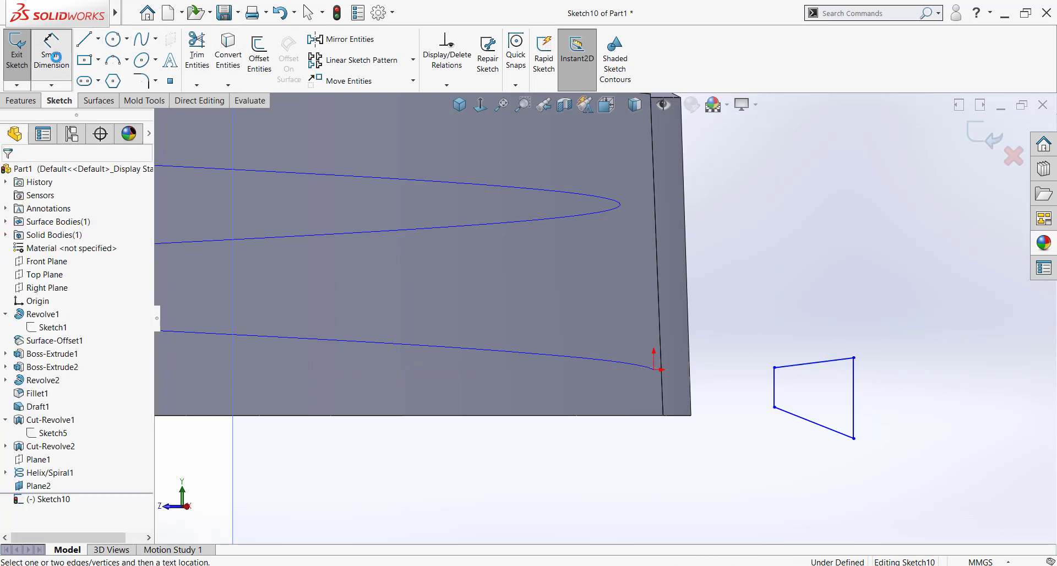
left_click(853, 384)
left_click(774, 385)
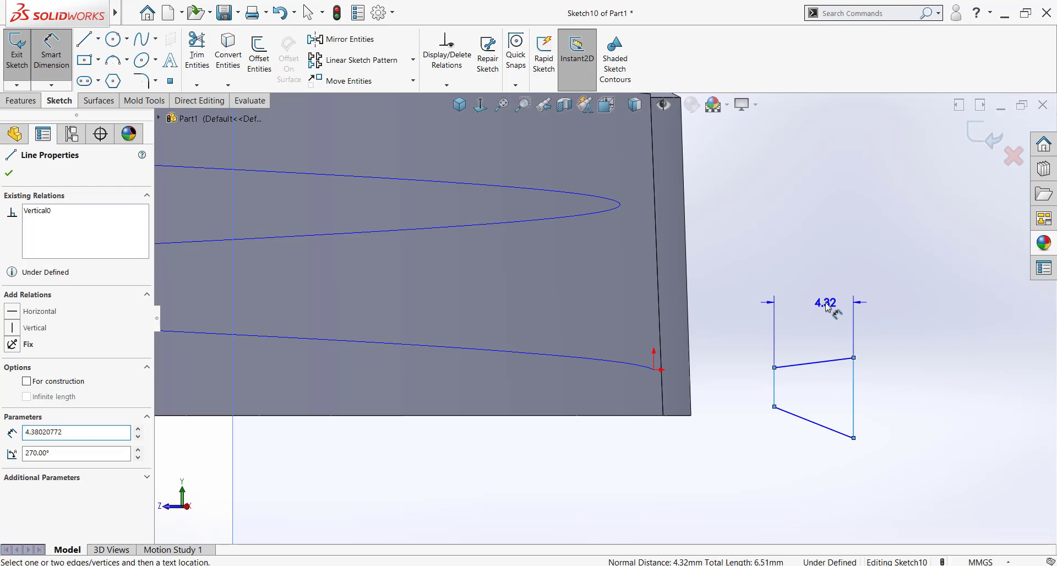
left_click(828, 307)
type("1.5")
key("Return")
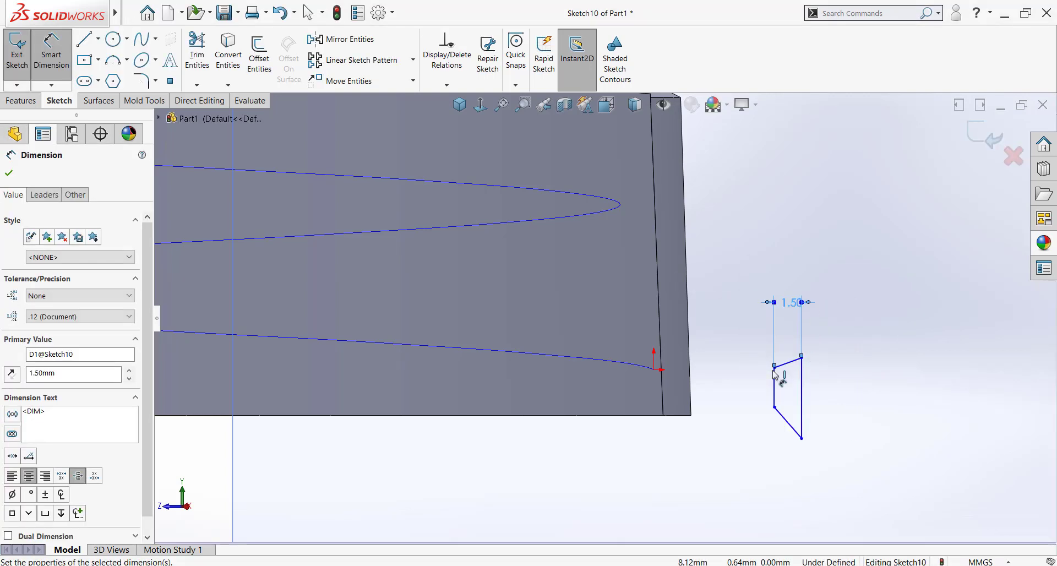
left_click(774, 385)
left_click(737, 388)
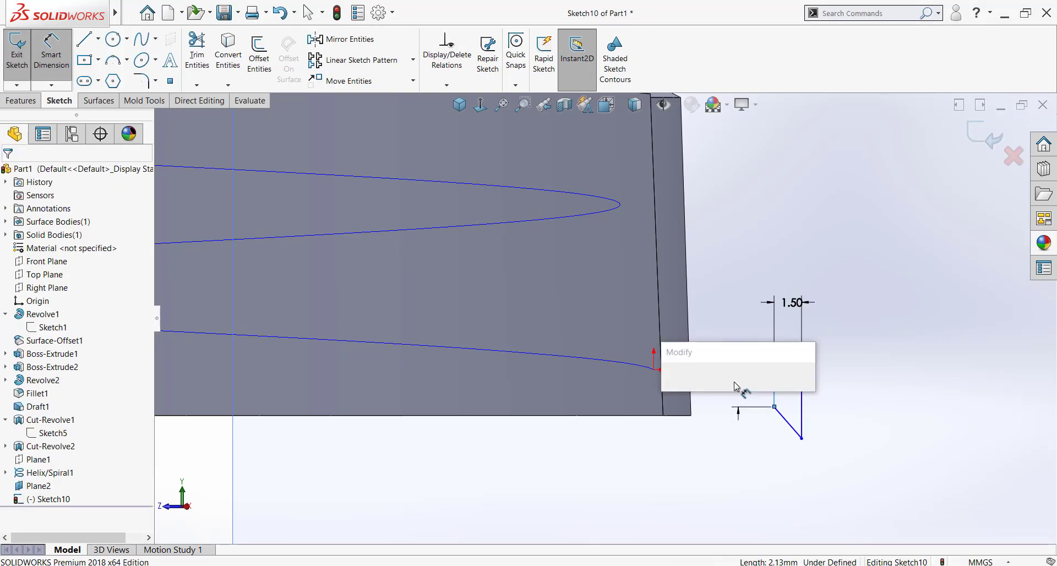
type("0.7")
key("Return")
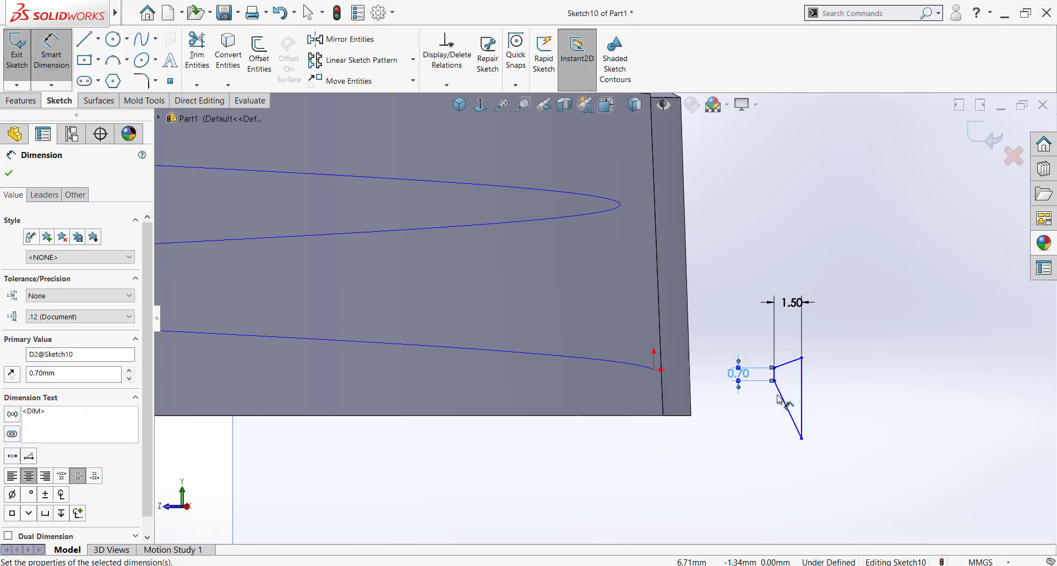
Step: Set the lower flank angle to 30° and move its label clear of the profile
left_click(786, 402)
left_click(774, 382)
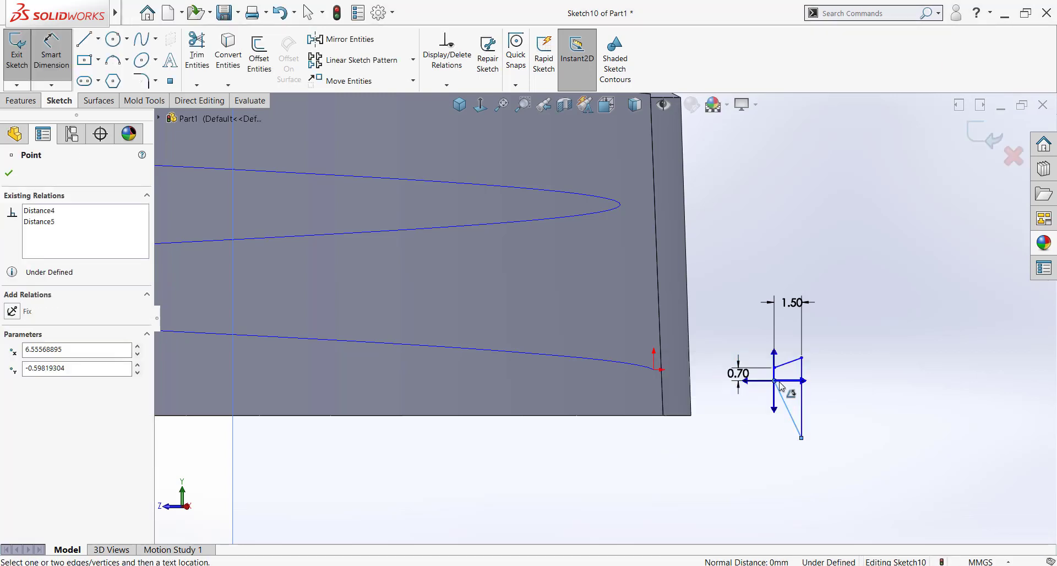
left_click(804, 381)
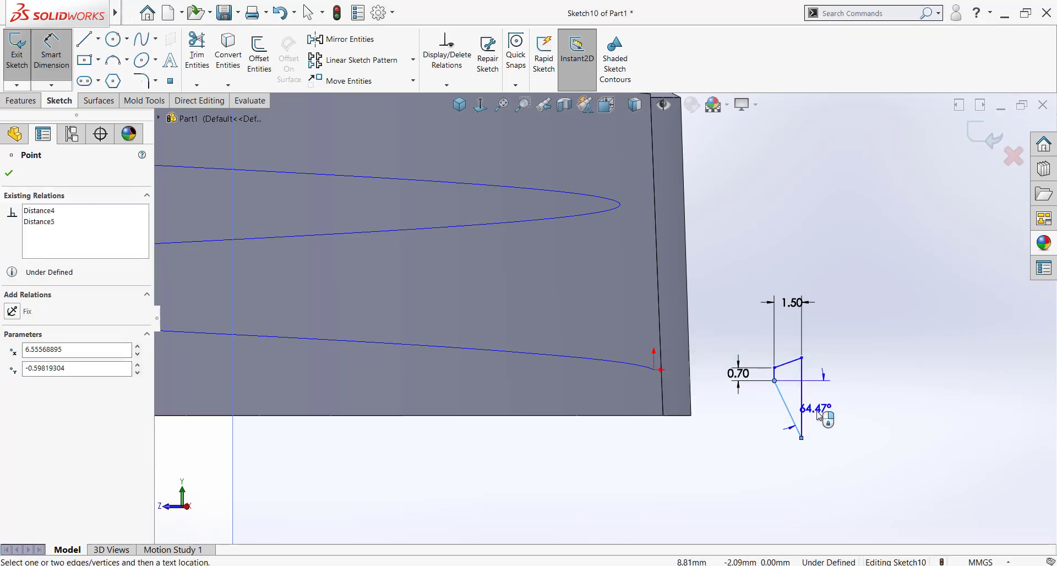
left_click(828, 424)
type("30")
key("Return")
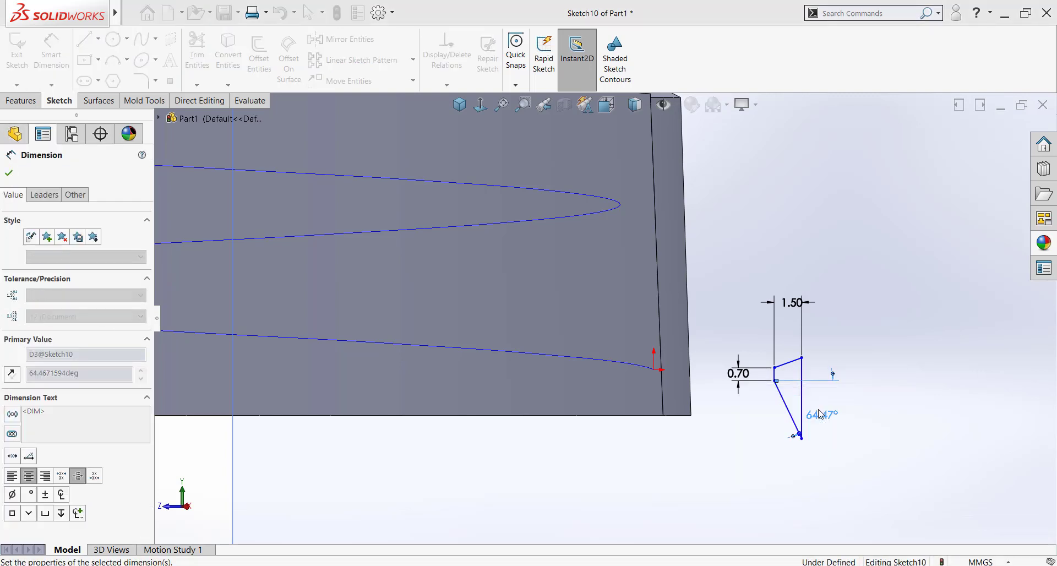
left_click_drag(804, 424, 875, 411)
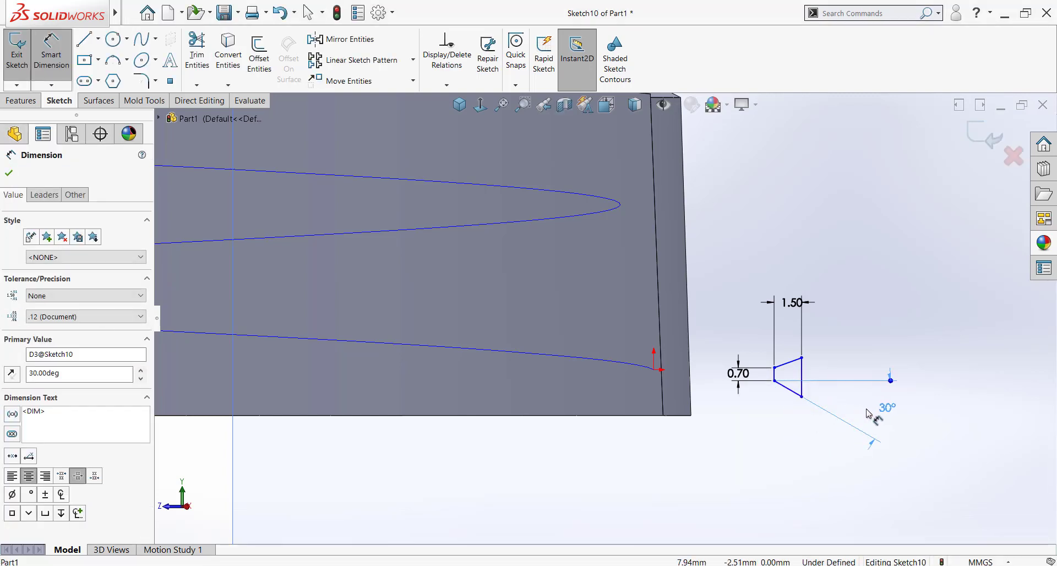
Step: Set the upper flank angle to 3° and finish dimensioning
left_click(784, 364)
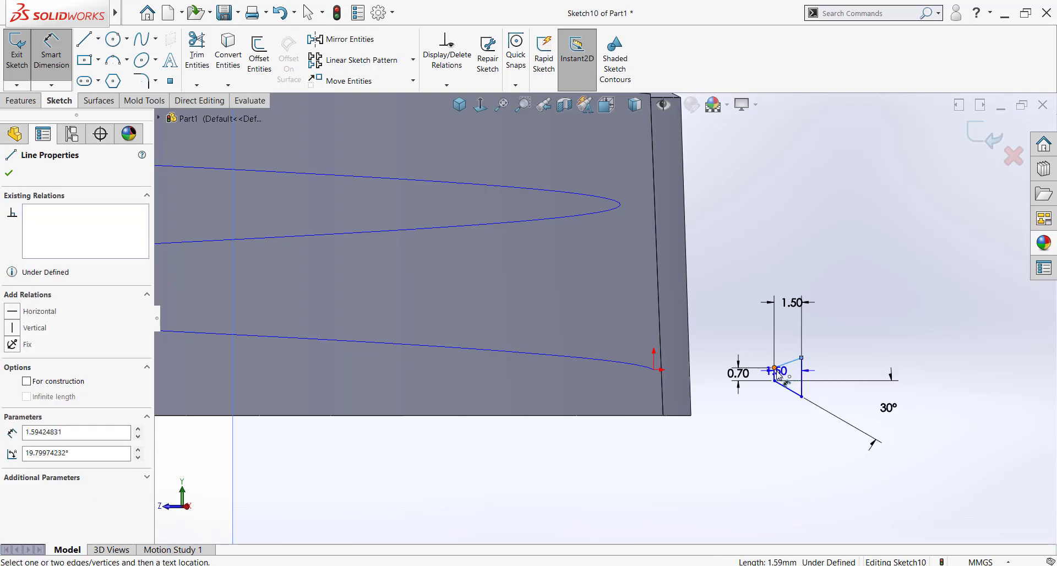
left_click(775, 368)
left_click(801, 368)
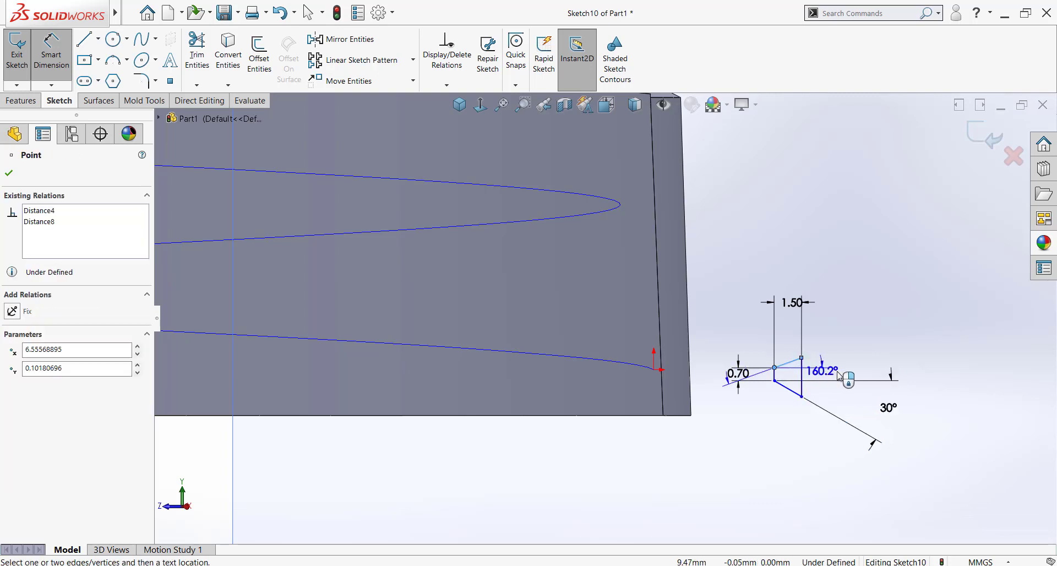
left_click(853, 363)
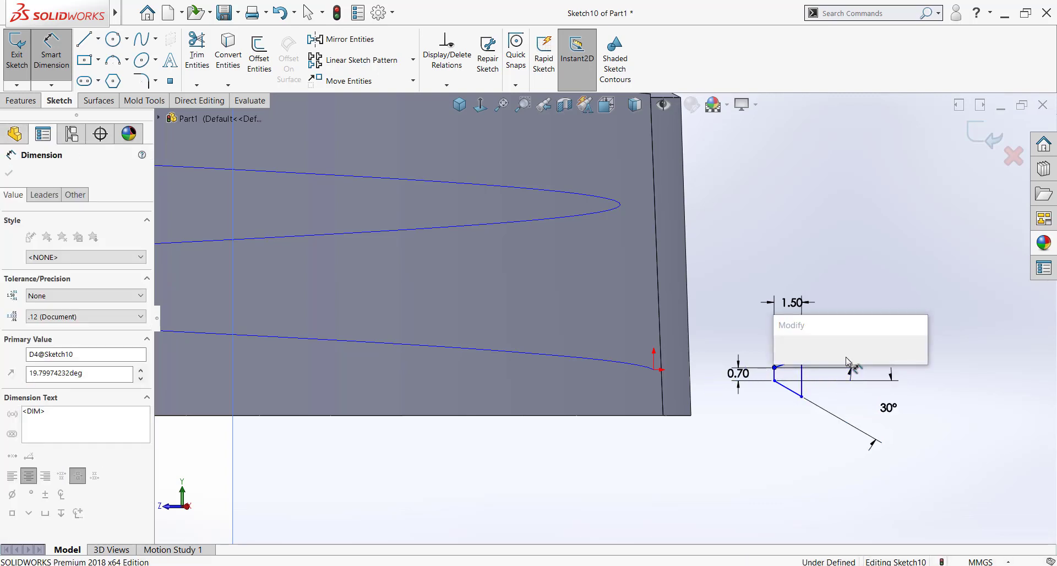
type("3")
key("Return")
right_click(743, 361)
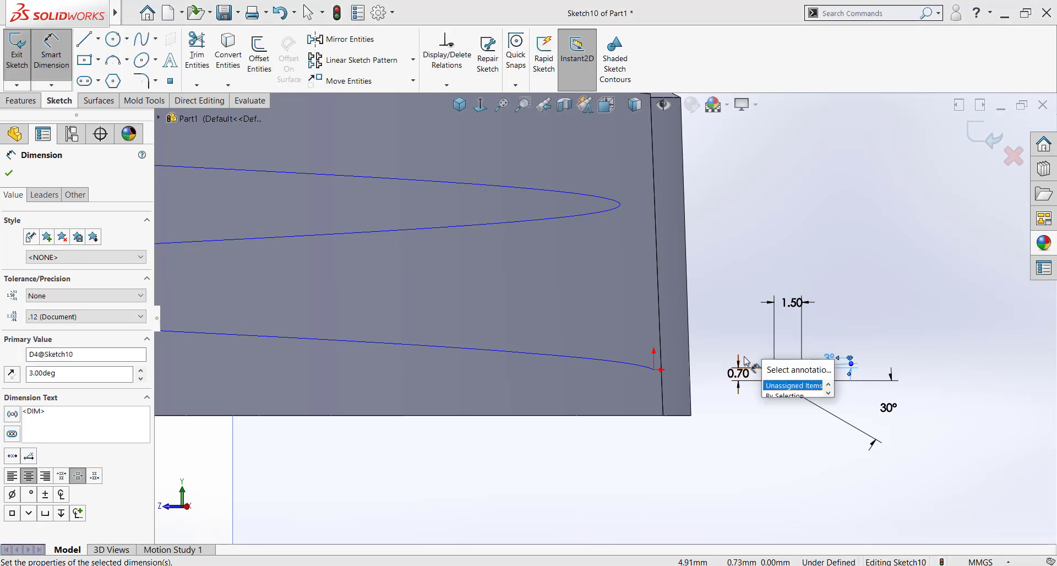
left_click(757, 374)
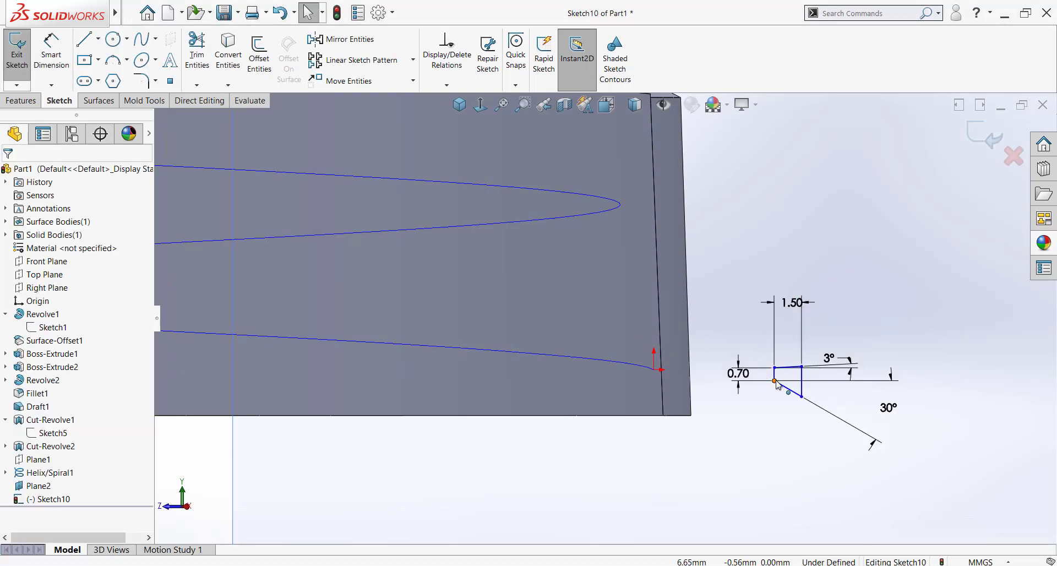
Step: Pierce the profile point onto the helix edge so Sketch10 is fully defined
left_click(660, 369)
left_click(655, 368, "ctrl")
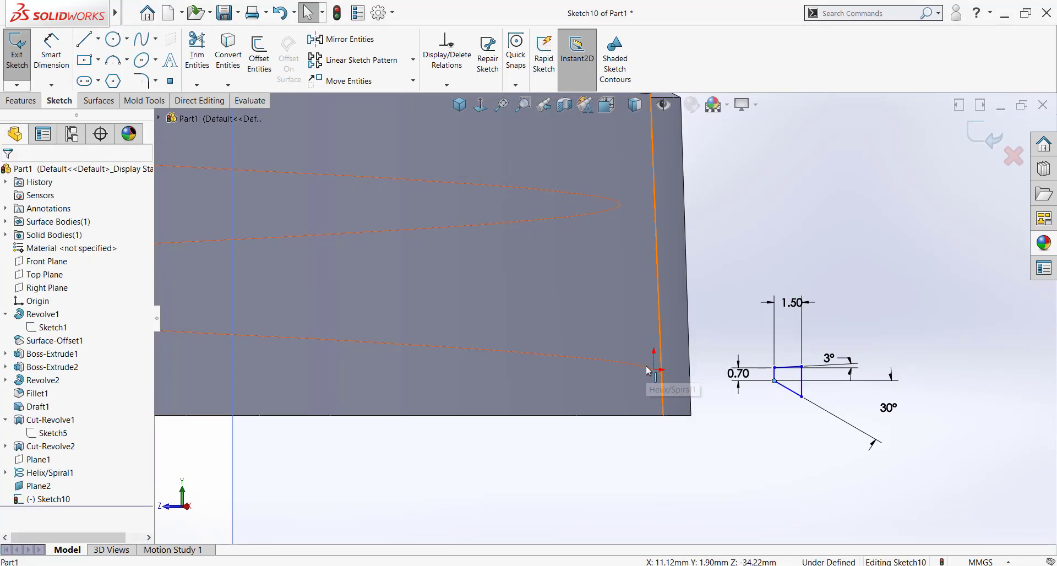
left_click(694, 316)
key("Escape")
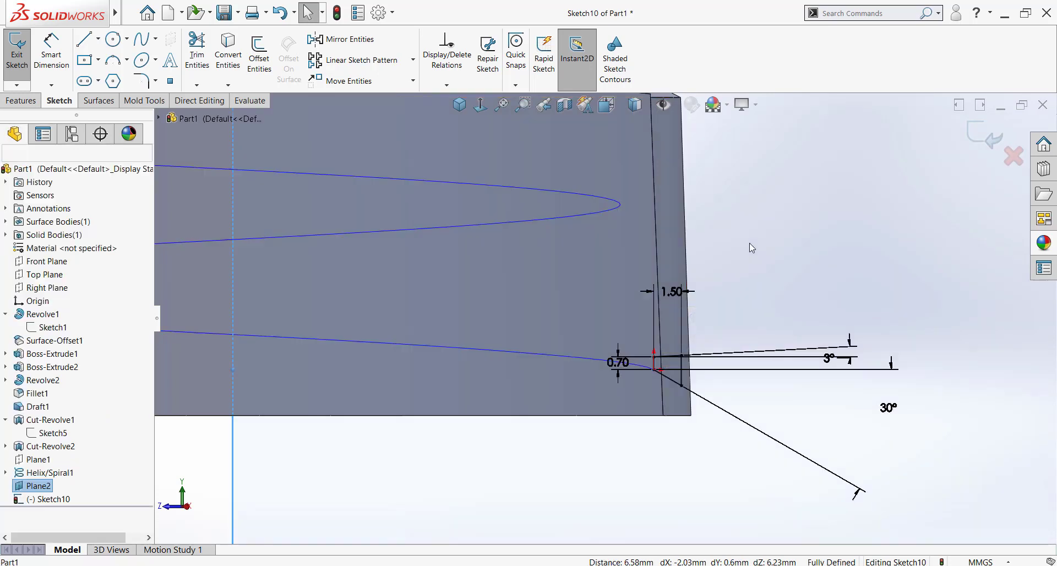
Step: Sweep Sketch10 along Helix/Spiral1 to create the Sweep1 thread
left_click(30, 100)
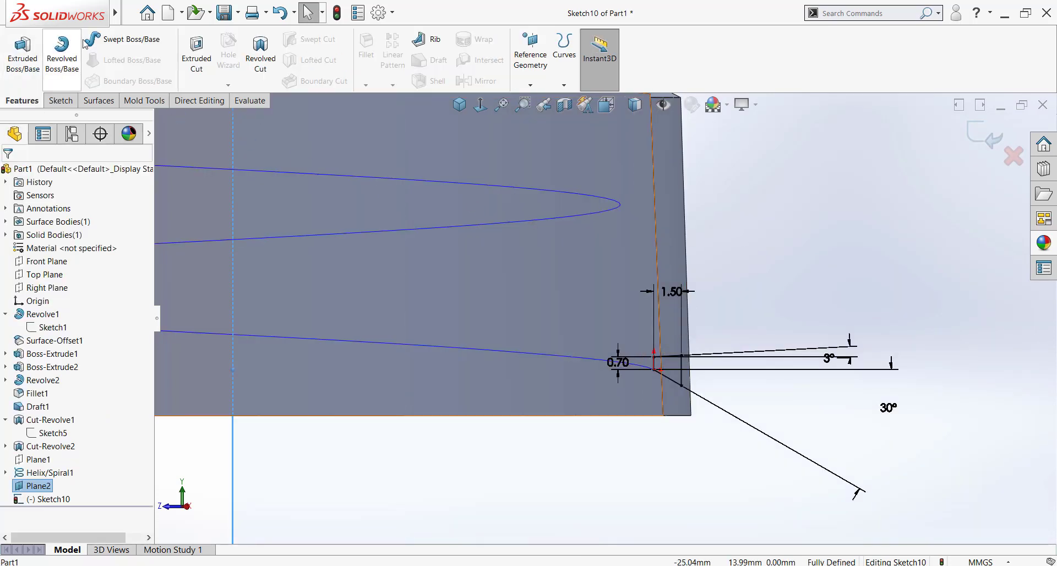
left_click(110, 39)
left_click(670, 363)
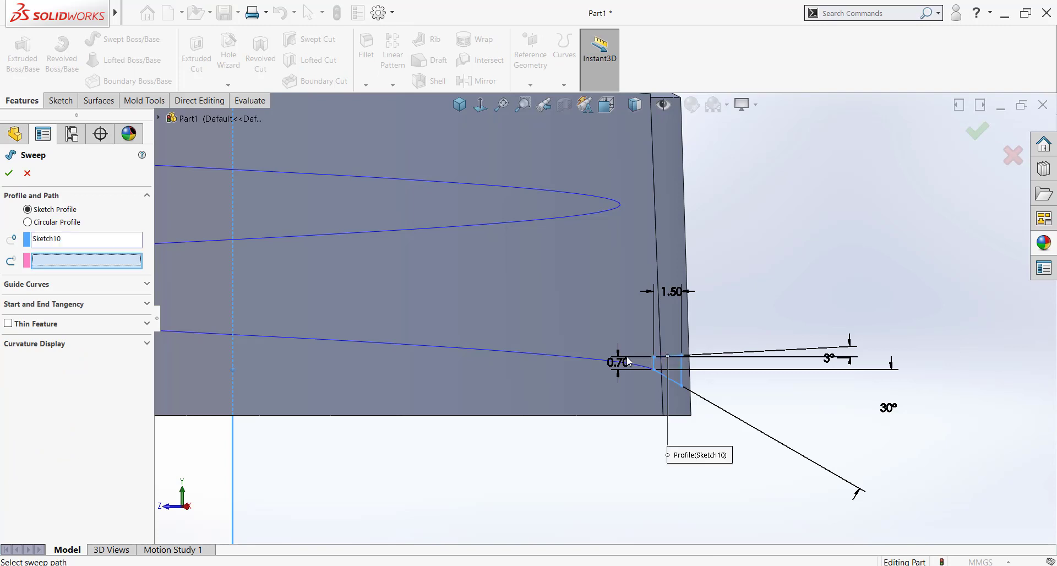
left_click(351, 343)
left_click(8, 173)
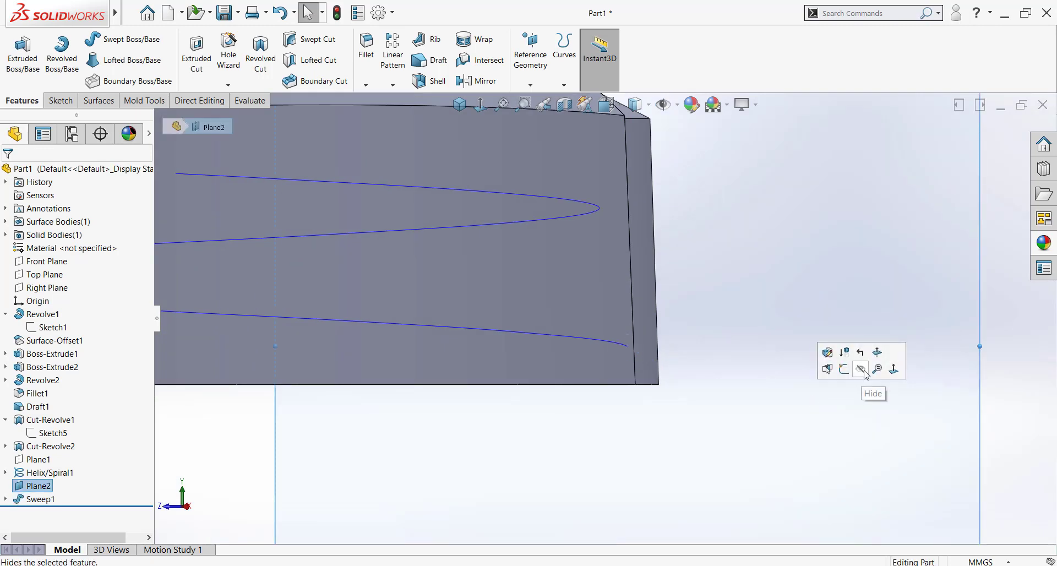
Step: Hide Plane2 and the helix curve
left_click(866, 369)
left_click(588, 215)
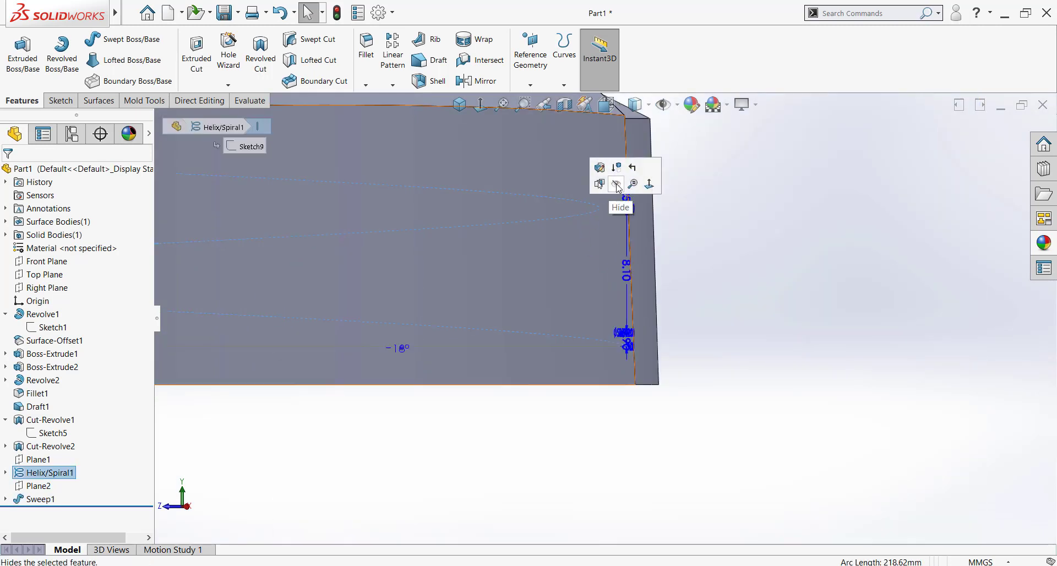
left_click(616, 185)
scroll(543, 288, "up", 2)
Step: Section the model through Front Plane and view the cut from the front
left_click(563, 105)
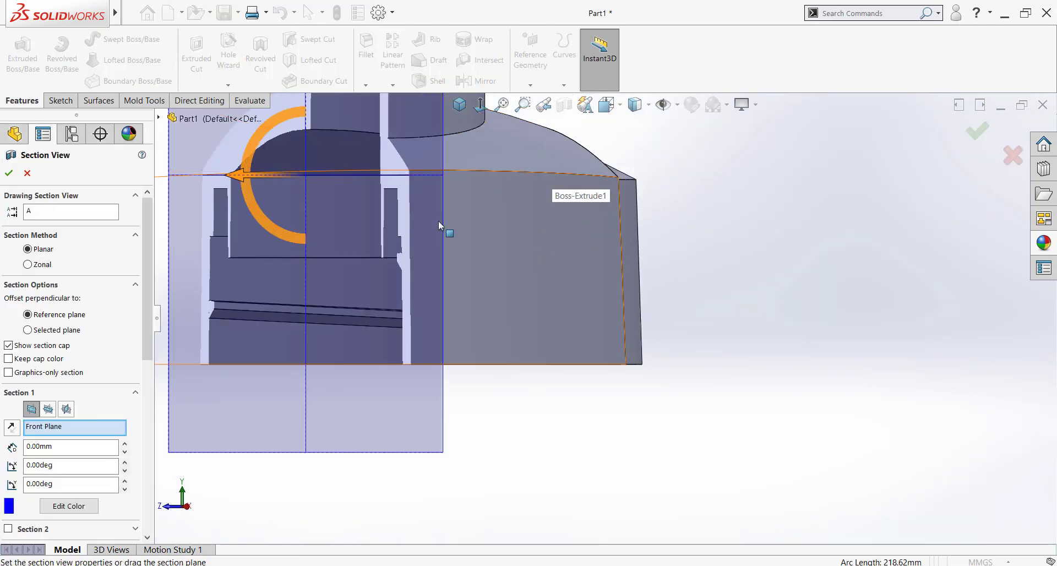
key("z")
left_click(26, 173)
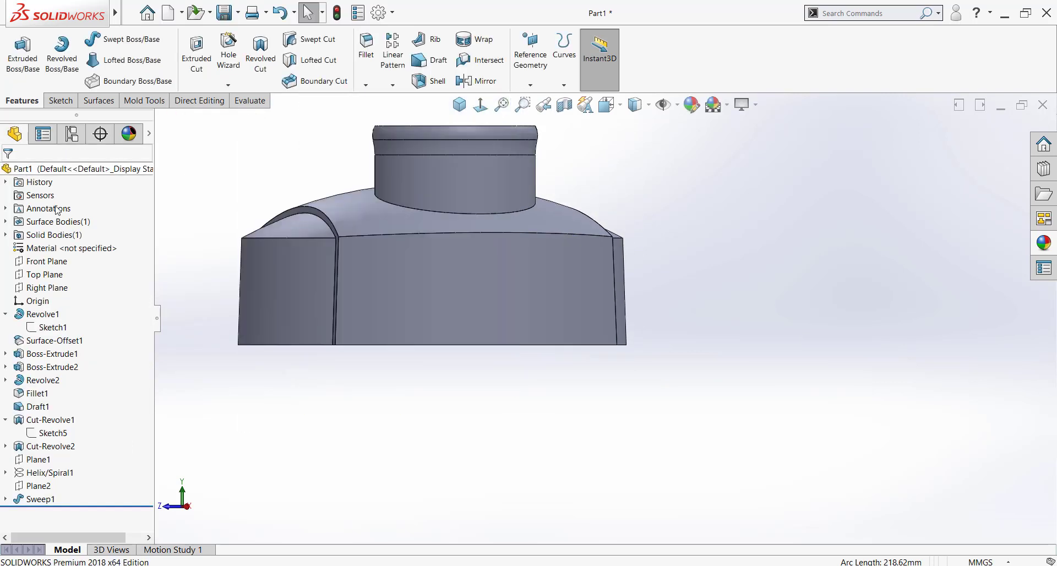
left_click(459, 105)
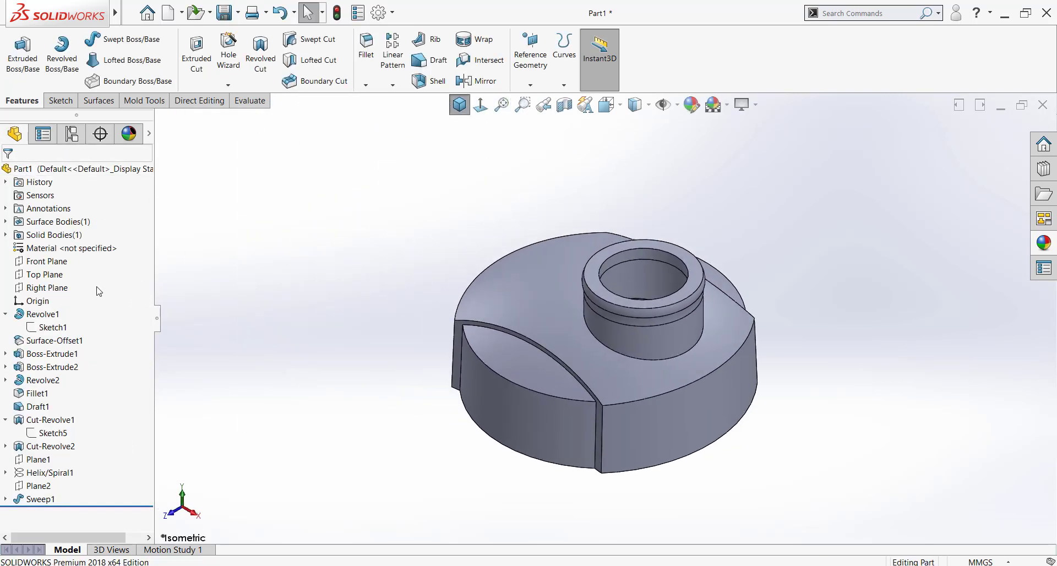
left_click(564, 104)
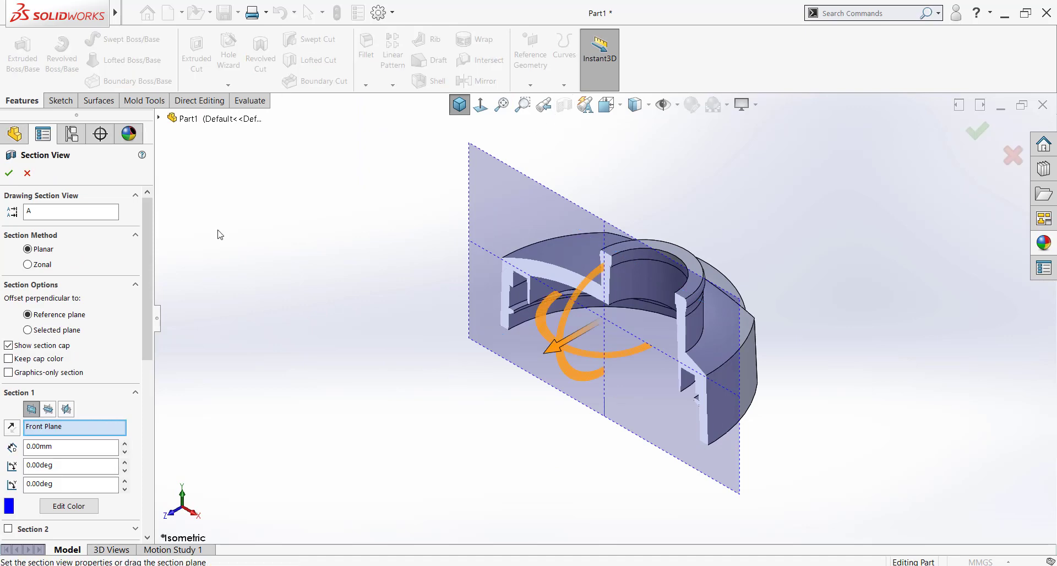
left_click(9, 173)
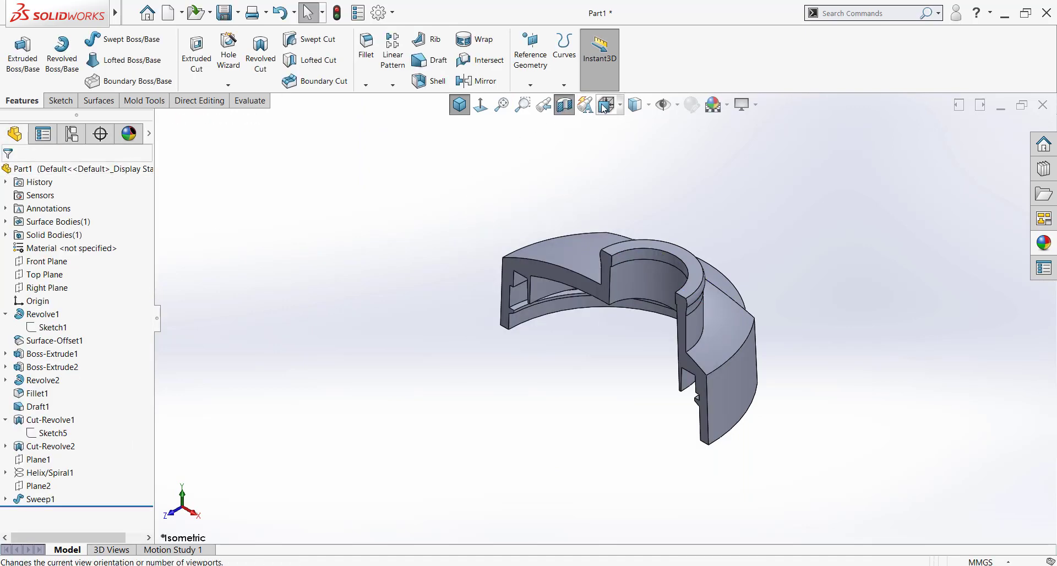
key("ctrl+1")
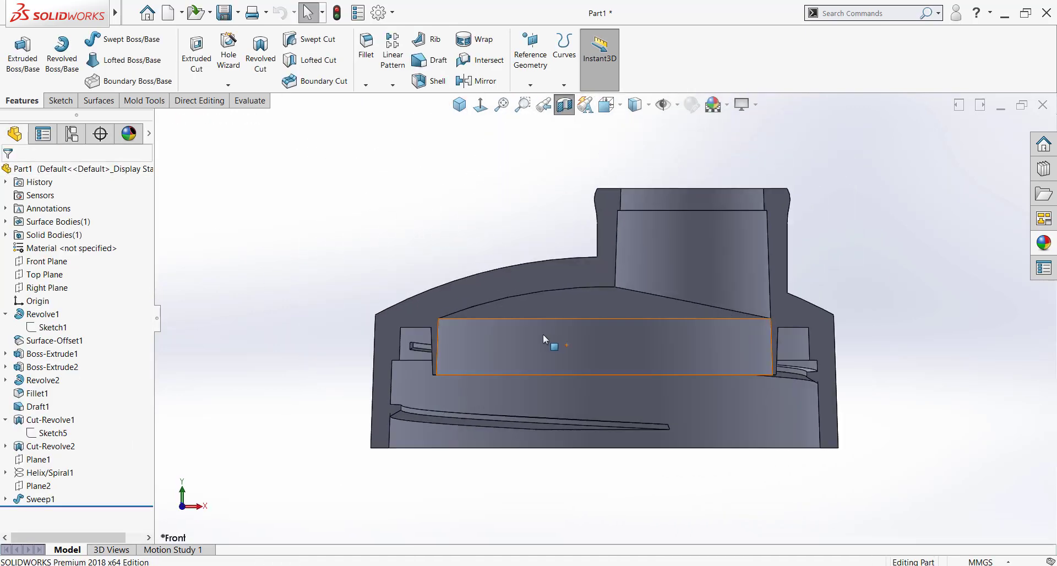
scroll(497, 375, "down", 1)
scroll(486, 381, "down", 1)
scroll(477, 382, "up", 3)
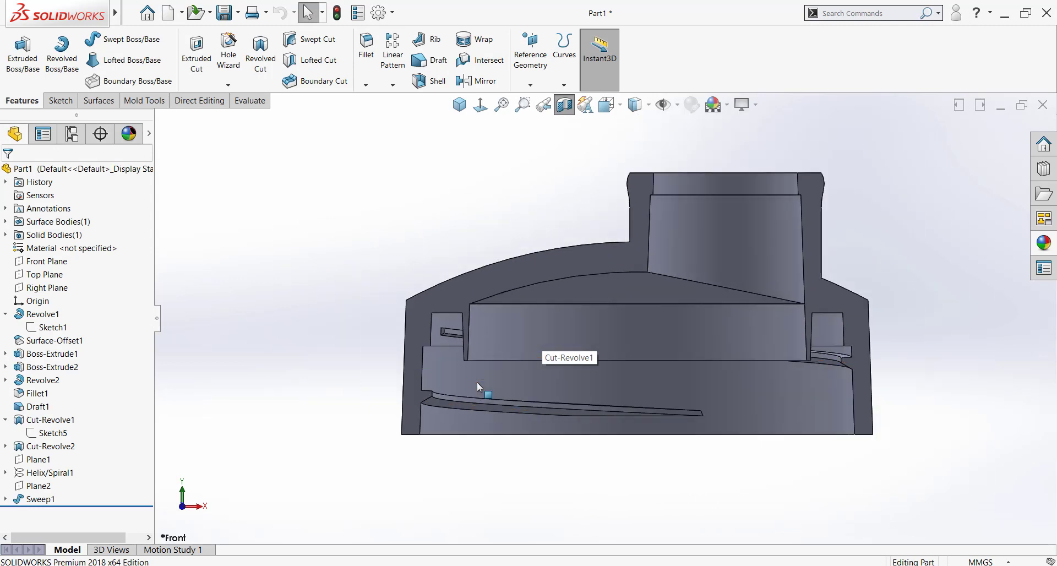
Step: Circular-pattern Sweep1 around the cylindrical face, 360° with 2 instances
left_click(392, 86)
left_click(410, 110)
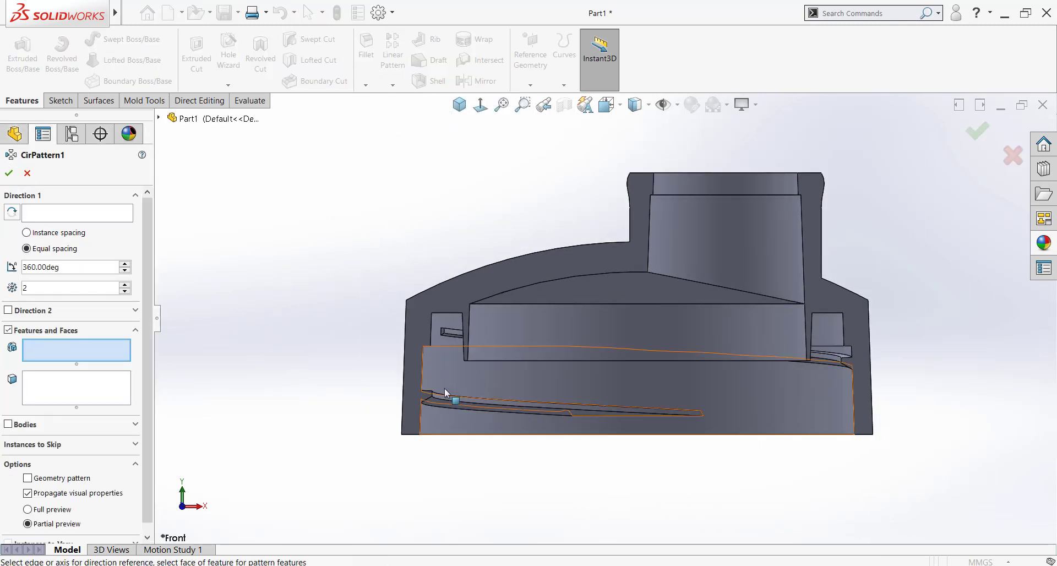
left_click(443, 402)
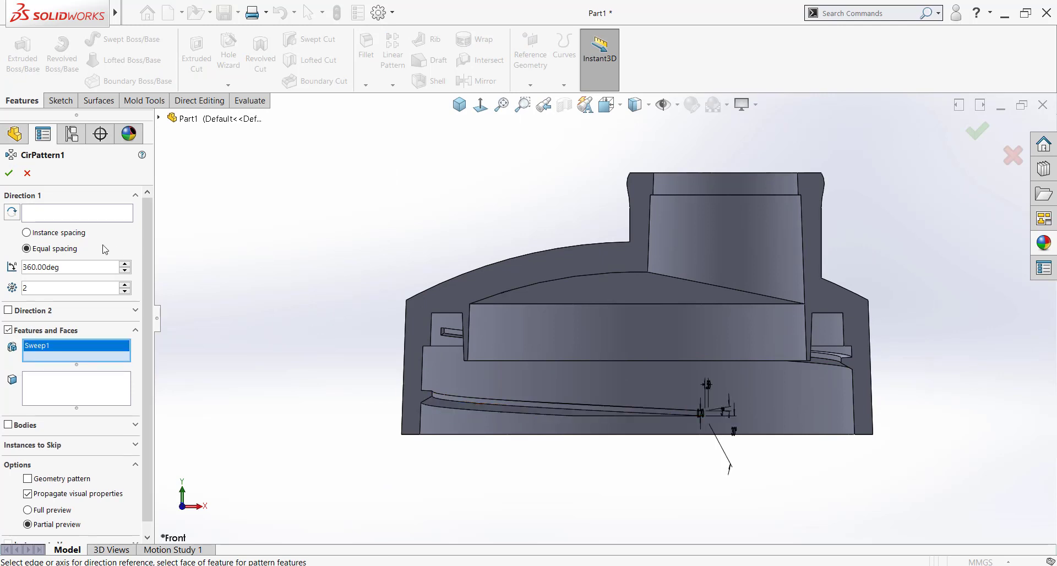
left_click(82, 213)
left_click(442, 365)
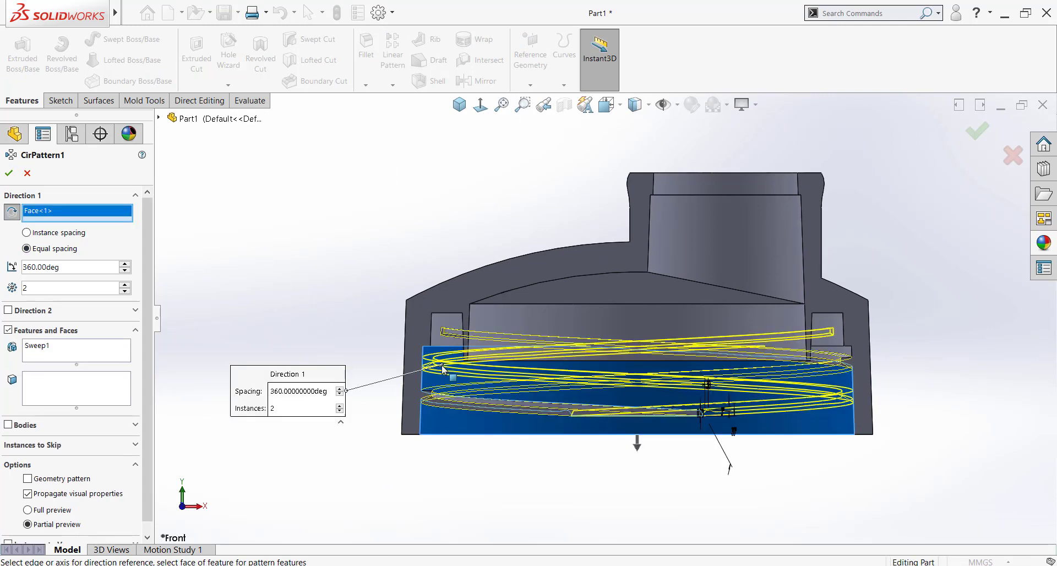
left_click(11, 179)
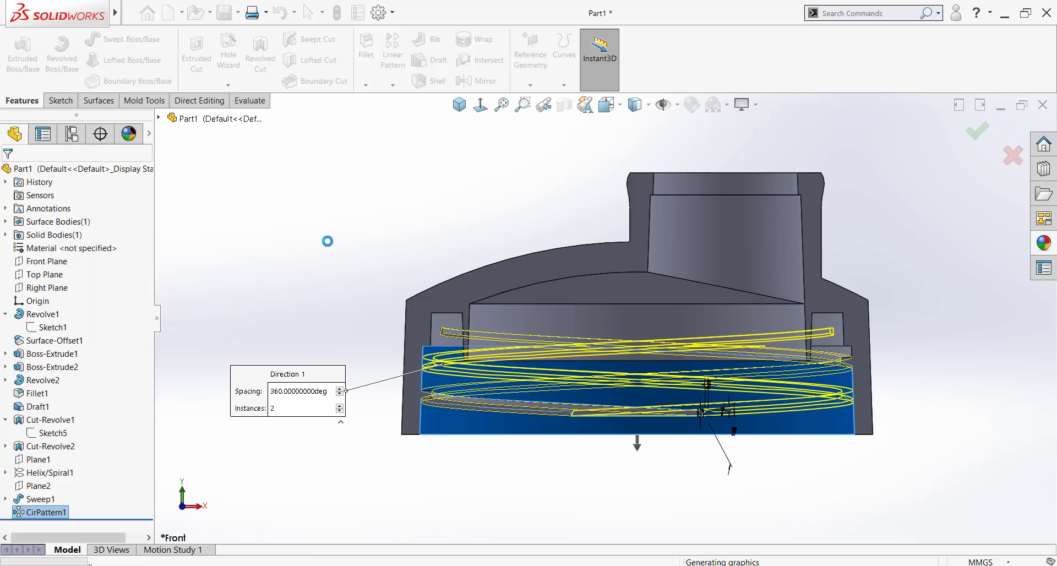
Step: Turn off the section view and show the cap in isometric
scroll(664, 328, "down", 2)
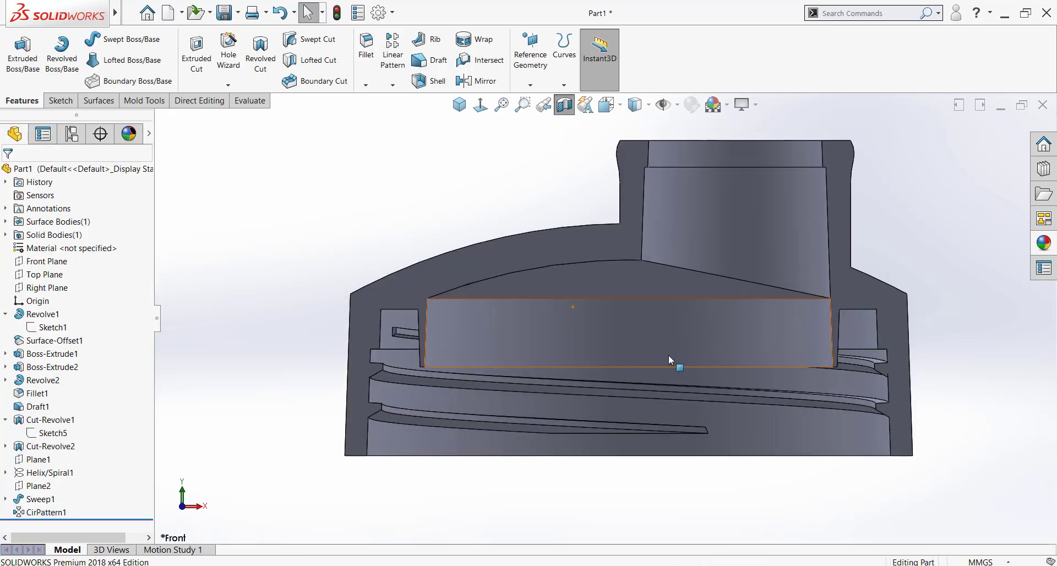
scroll(687, 369, "down", 2)
middle_click_drag(691, 365, 585, 338)
left_click(564, 106)
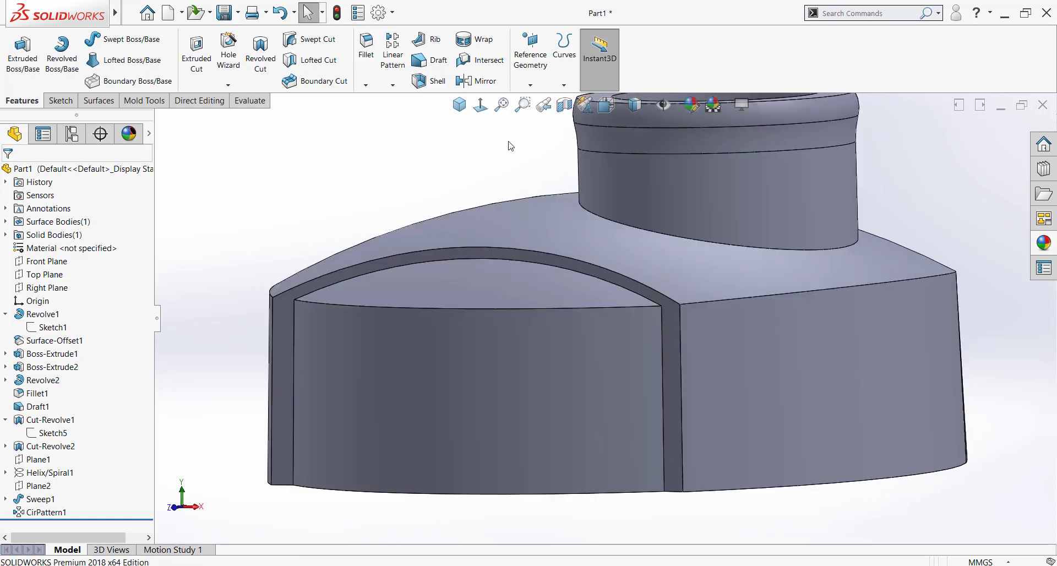
left_click(459, 105)
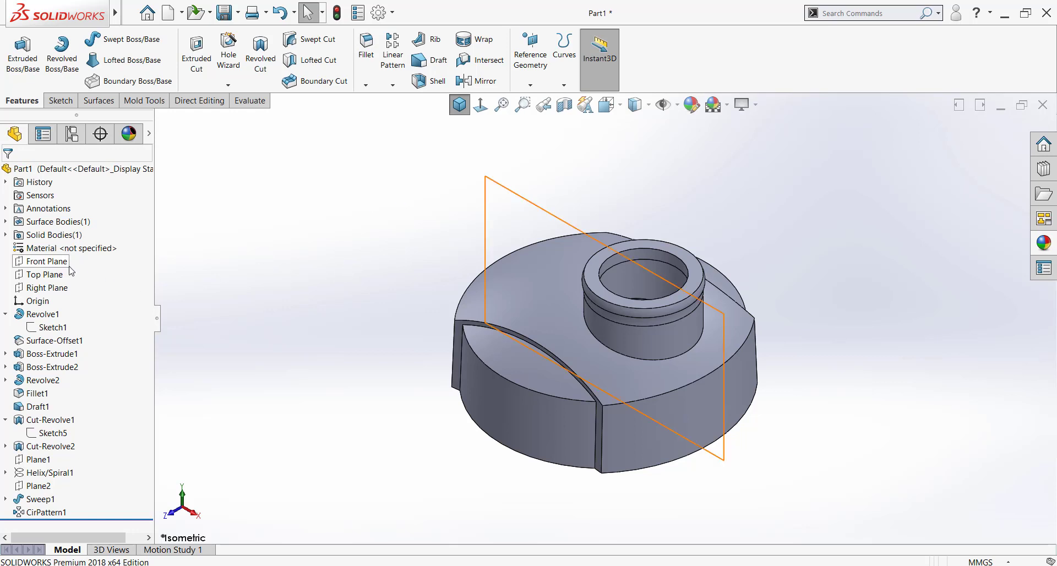
Step: Sketch a vertical line and a sloped line above the dome on Front Plane
left_click(47, 261)
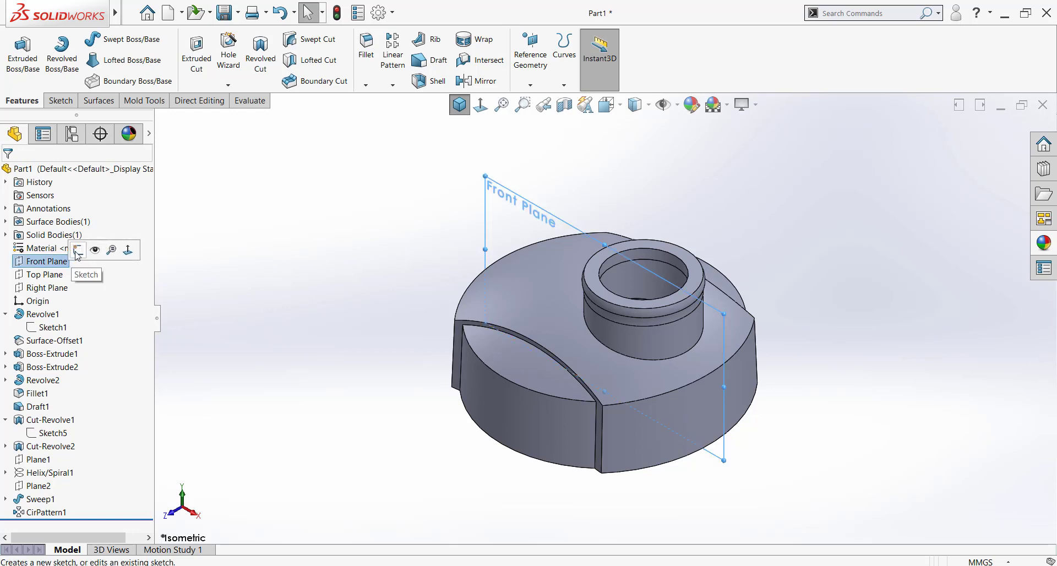
left_click(78, 252)
left_click(483, 106)
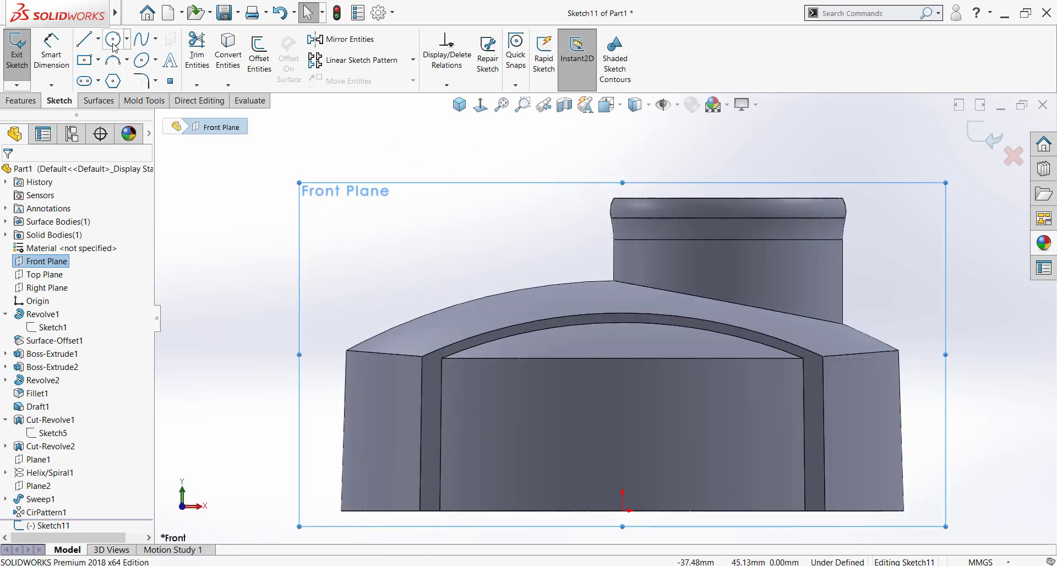
left_click(85, 39)
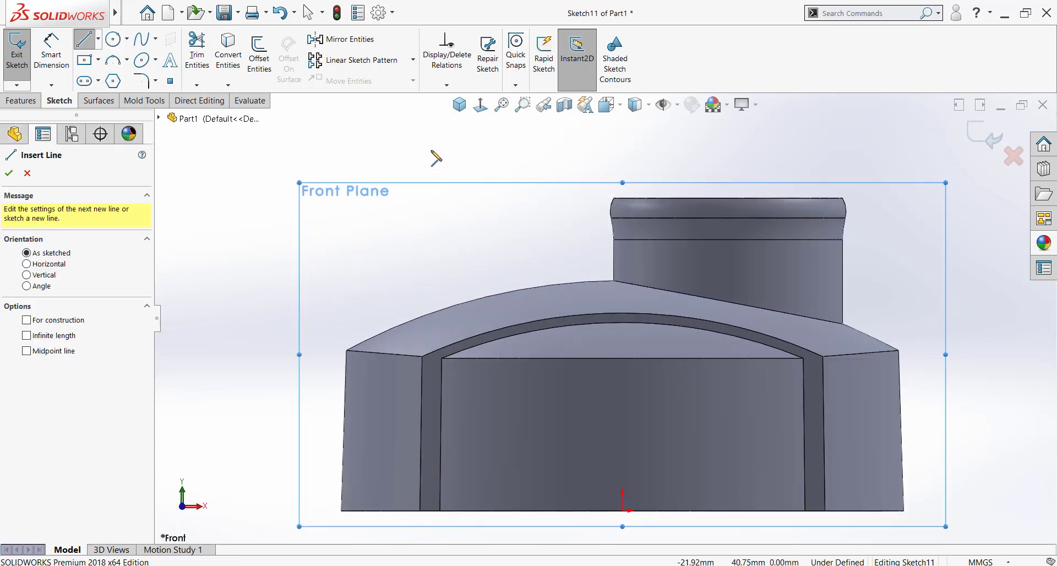
left_click(421, 147)
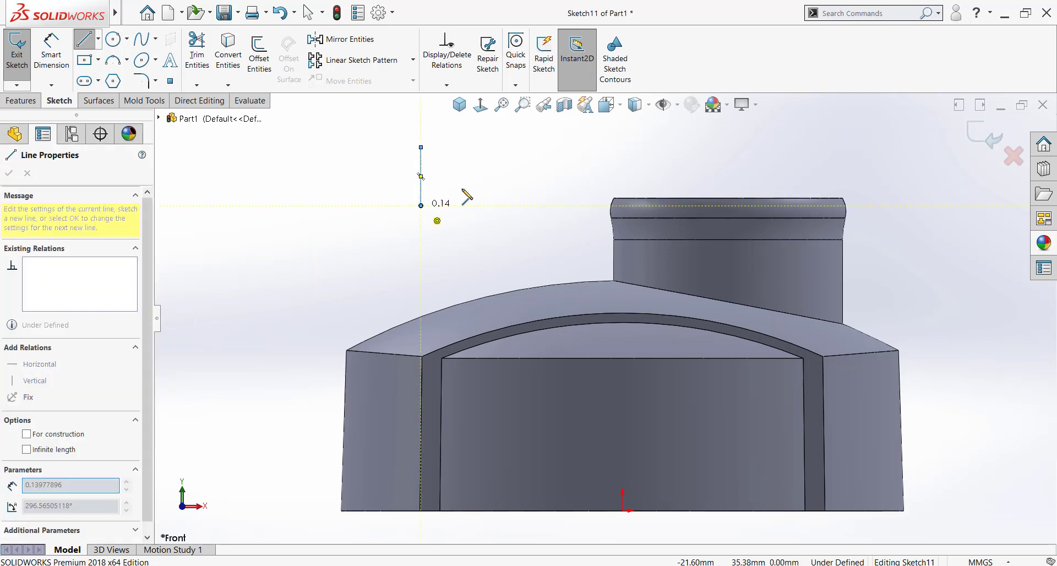
left_click(421, 206)
double_click(540, 181)
key("Escape")
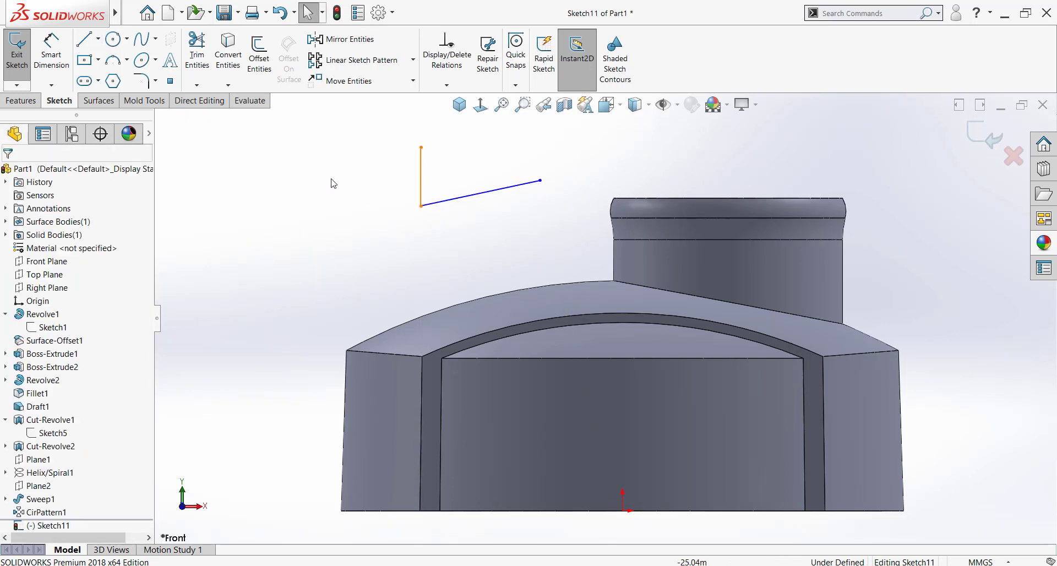
Step: Dimension the lines' corner at 27 mm height and 23 mm horizontal offset
left_click(52, 49)
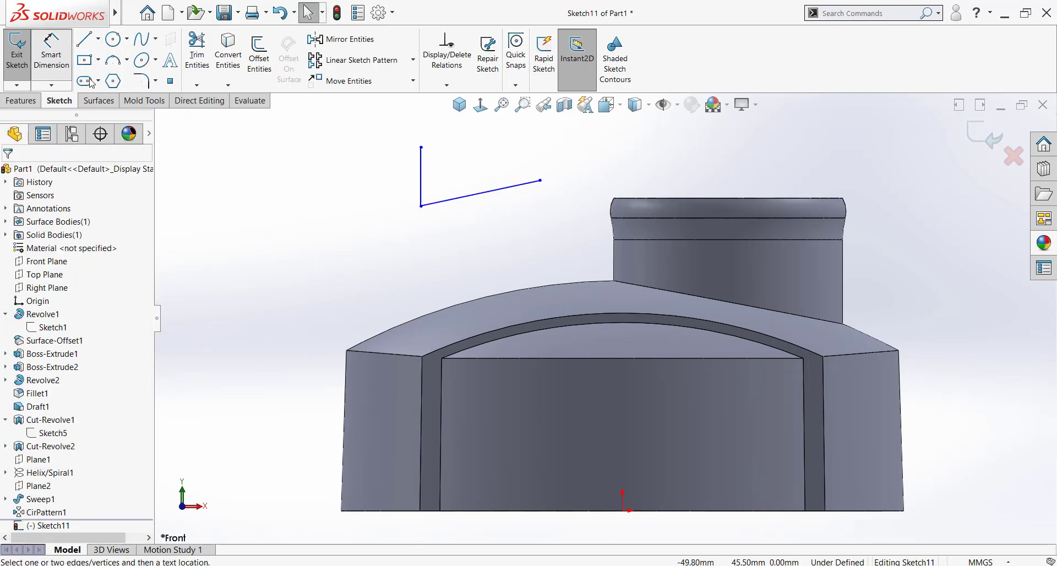
left_click(421, 205)
left_click(507, 512)
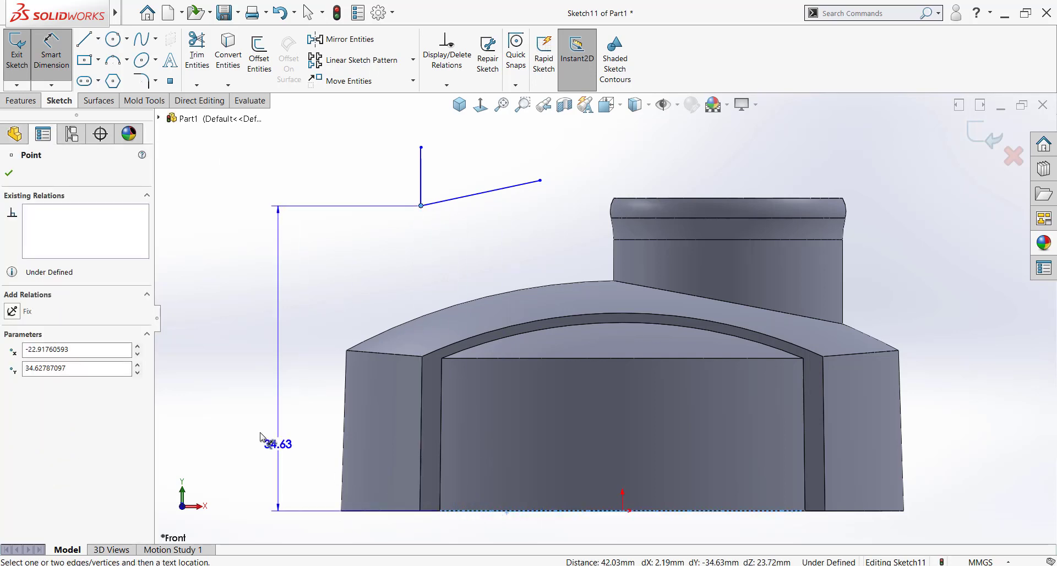
left_click(246, 396)
type("27")
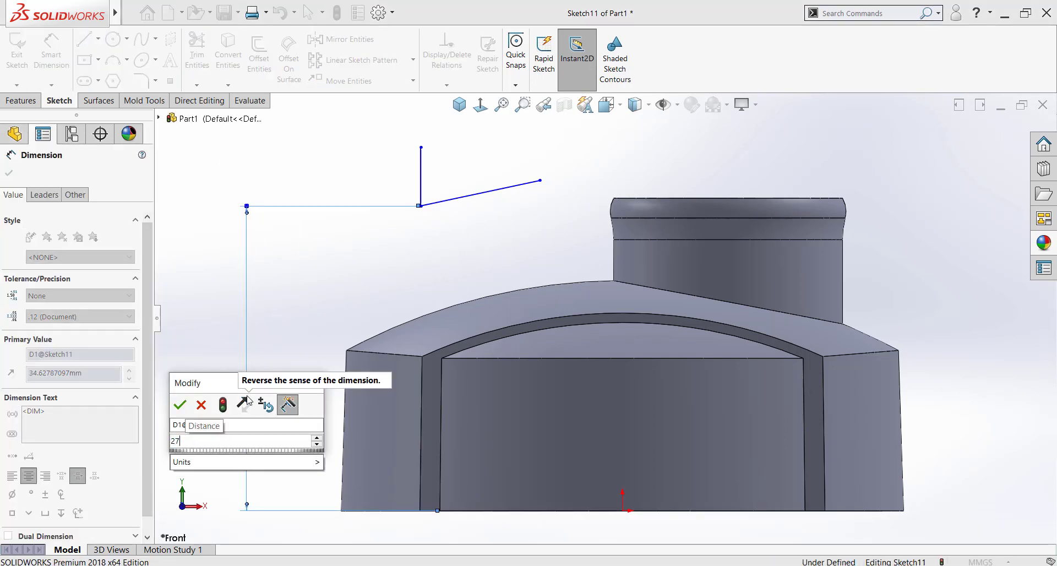
key("Return")
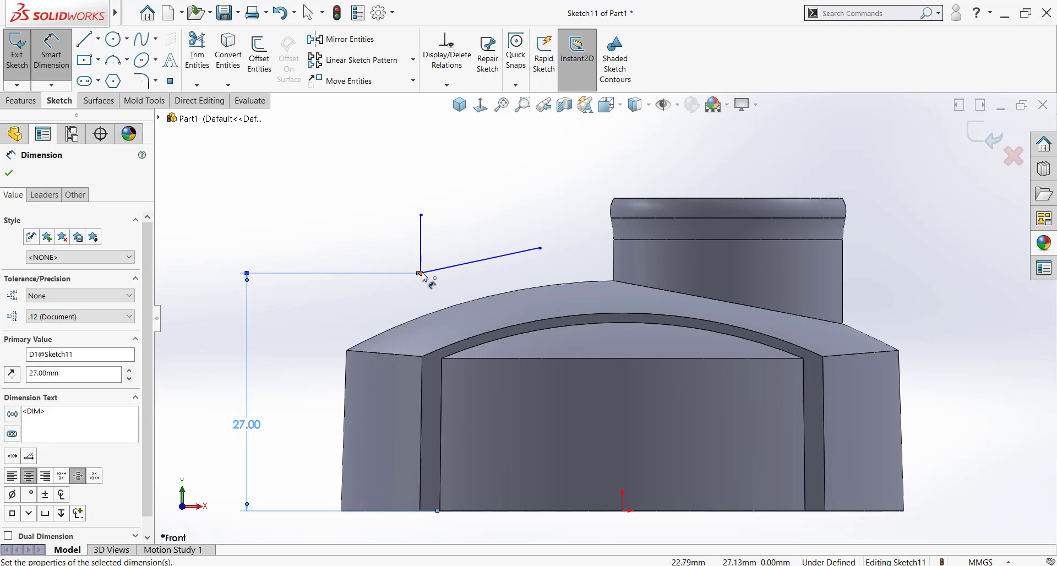
left_click(622, 510)
left_click(420, 215)
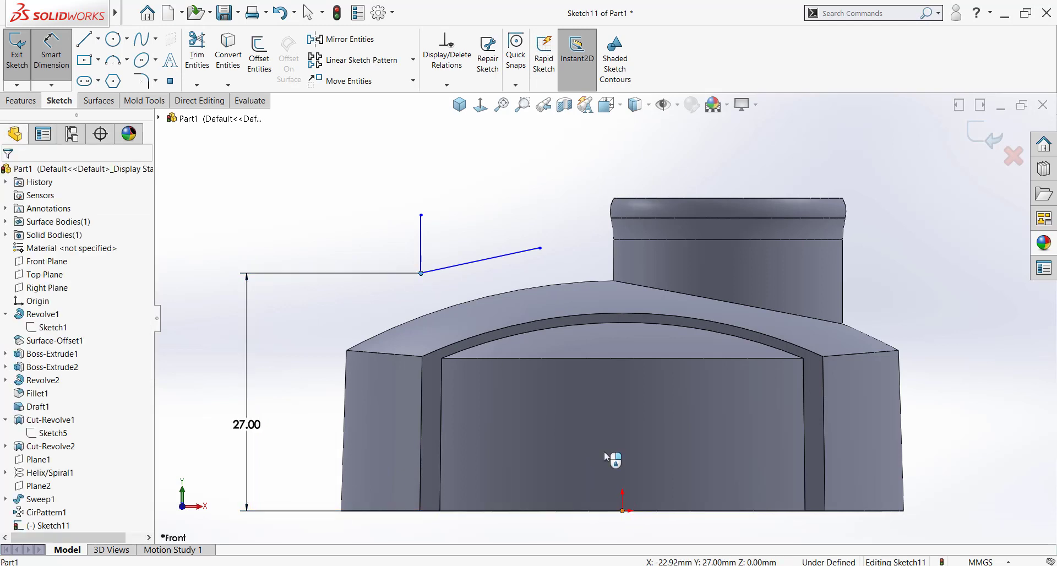
left_click(553, 160)
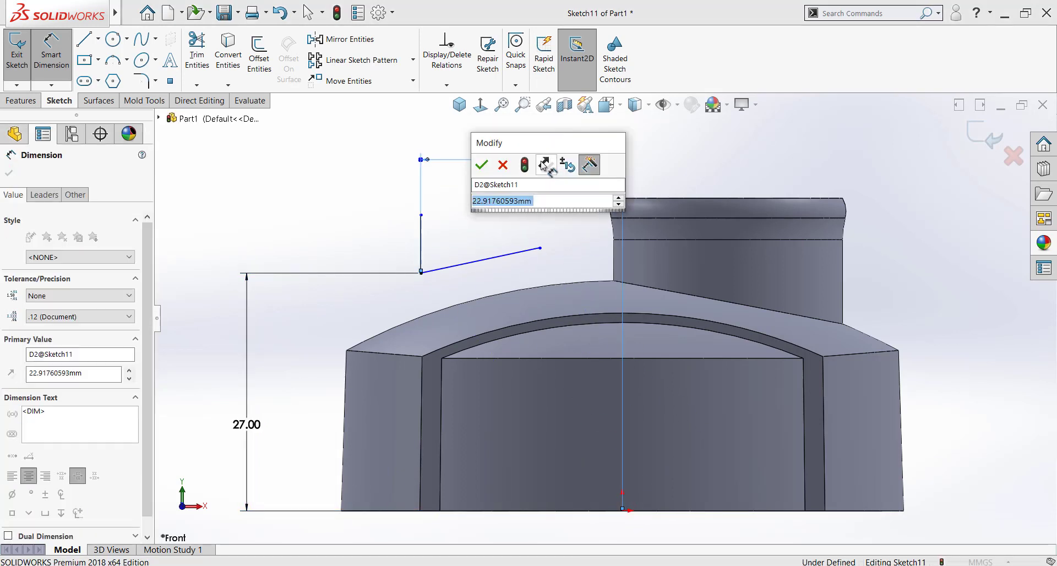
type("23")
key("Return")
Step: Set a 25° angle between the sloped line and the bottom edge
left_click(485, 259)
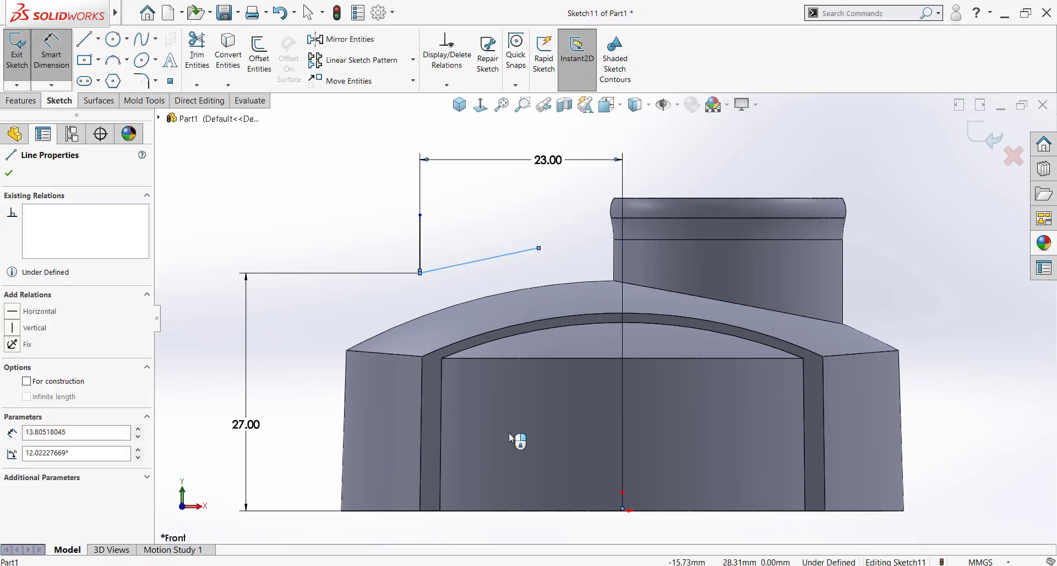
left_click(534, 512)
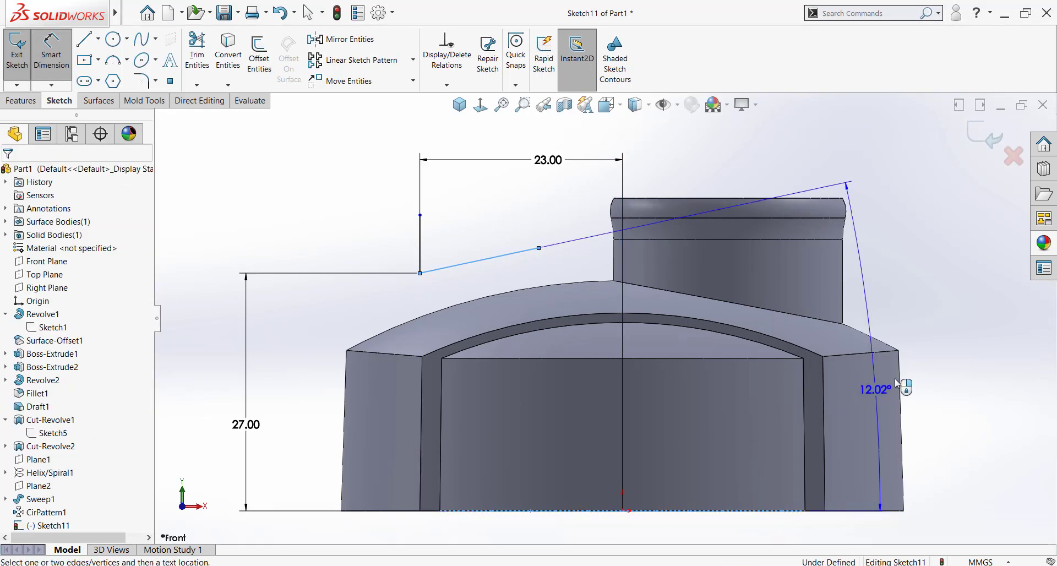
left_click(941, 356)
type("25")
key("Return")
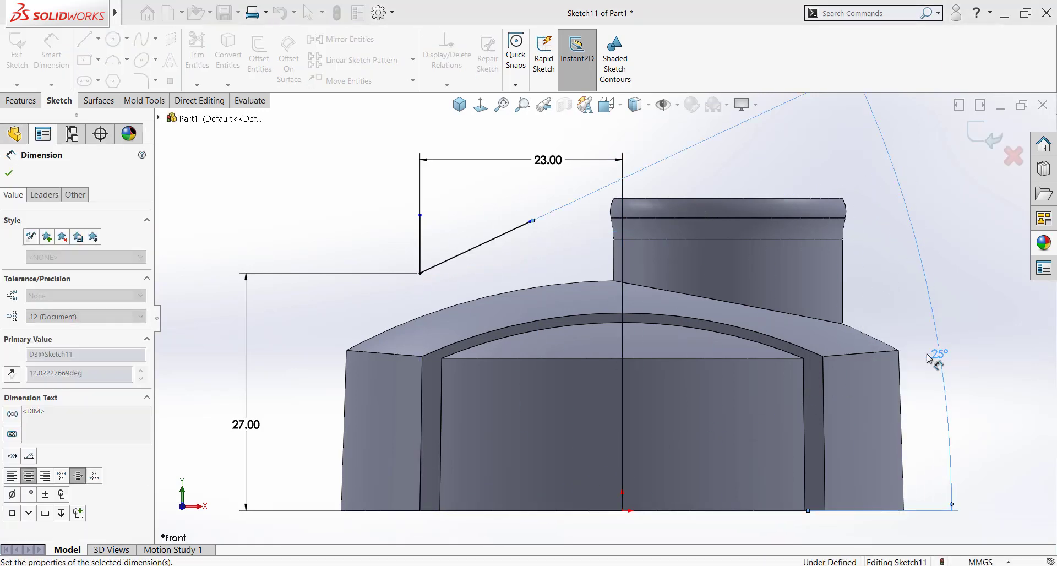
key("Escape")
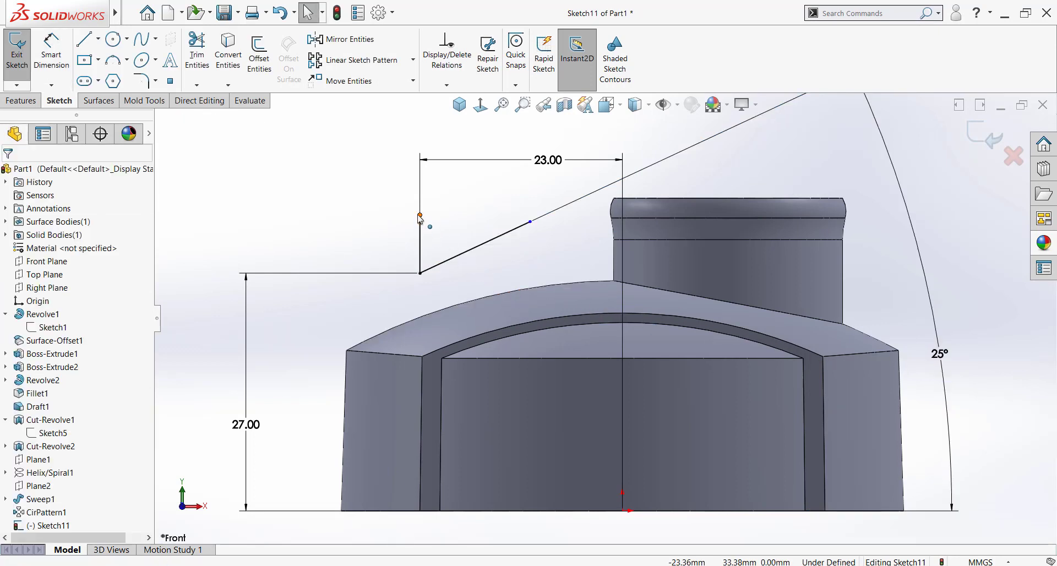
Step: Extend the slanted line along its angle and move the 23.00 dimension higher
left_click(420, 216)
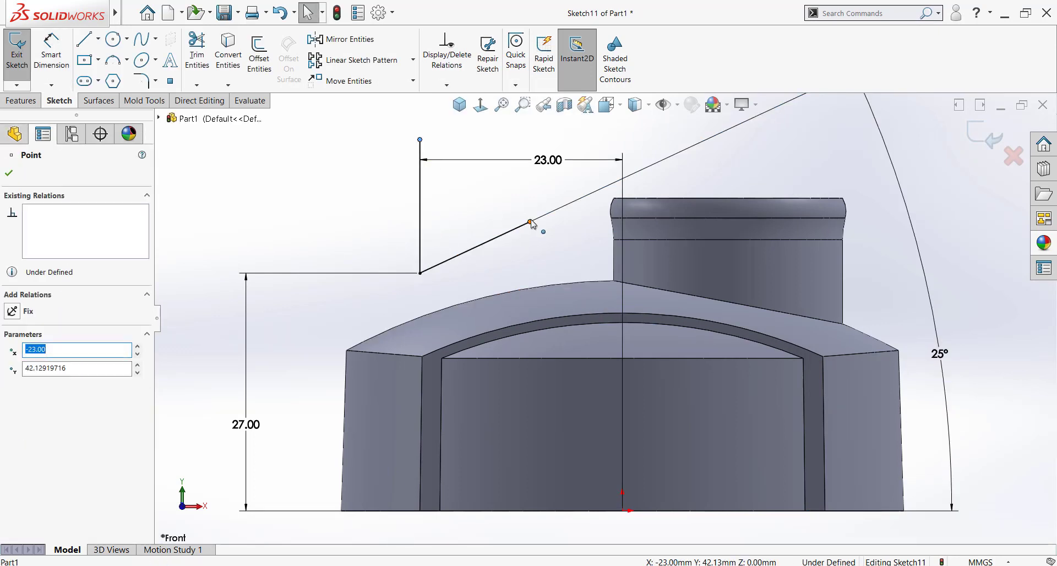
left_click_drag(532, 223, 576, 200)
left_click(510, 262)
left_click(493, 244)
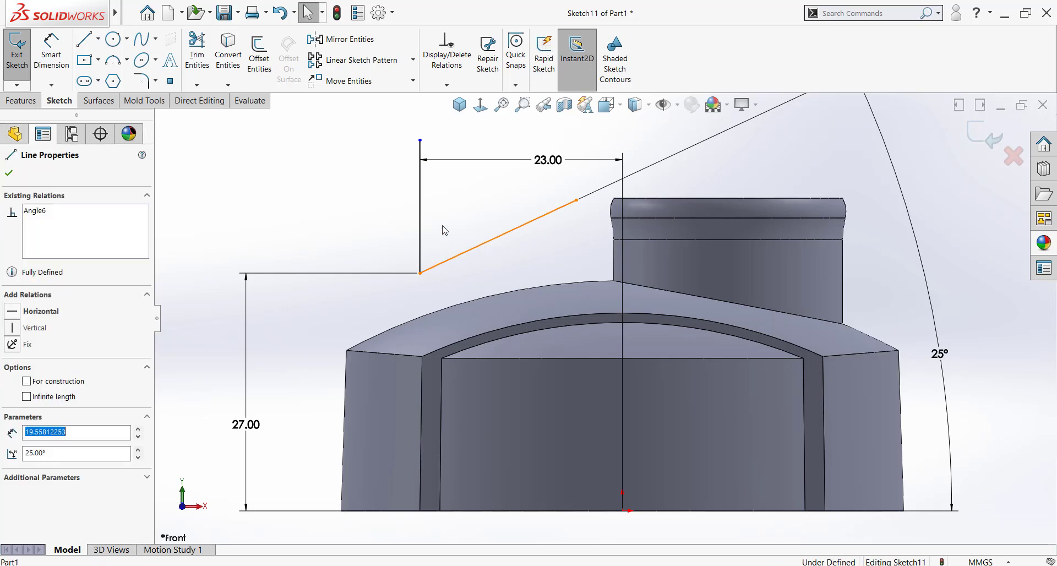
left_click(420, 226, "ctrl")
left_click(366, 219)
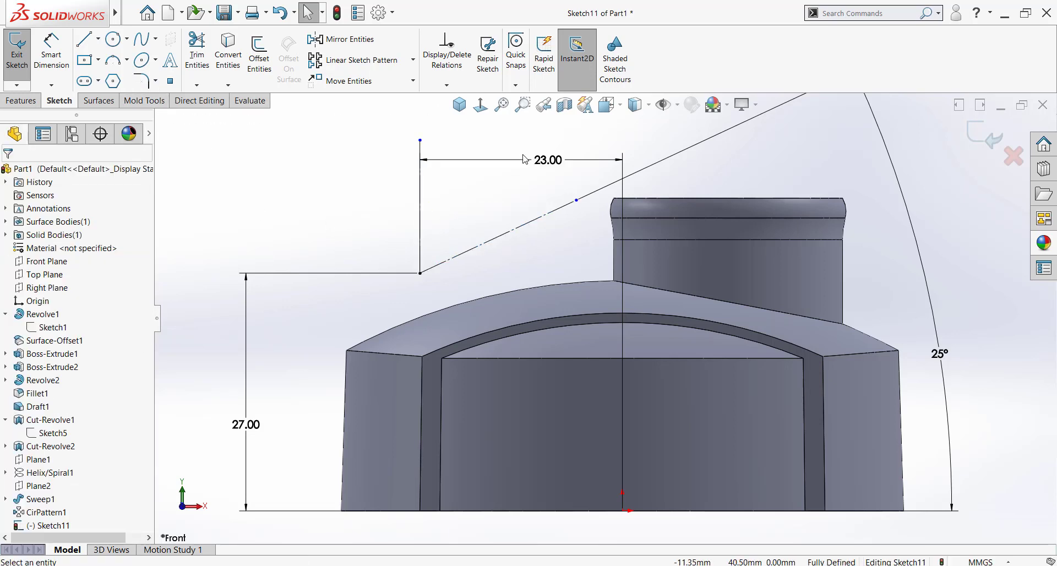
left_click_drag(548, 162, 548, 118)
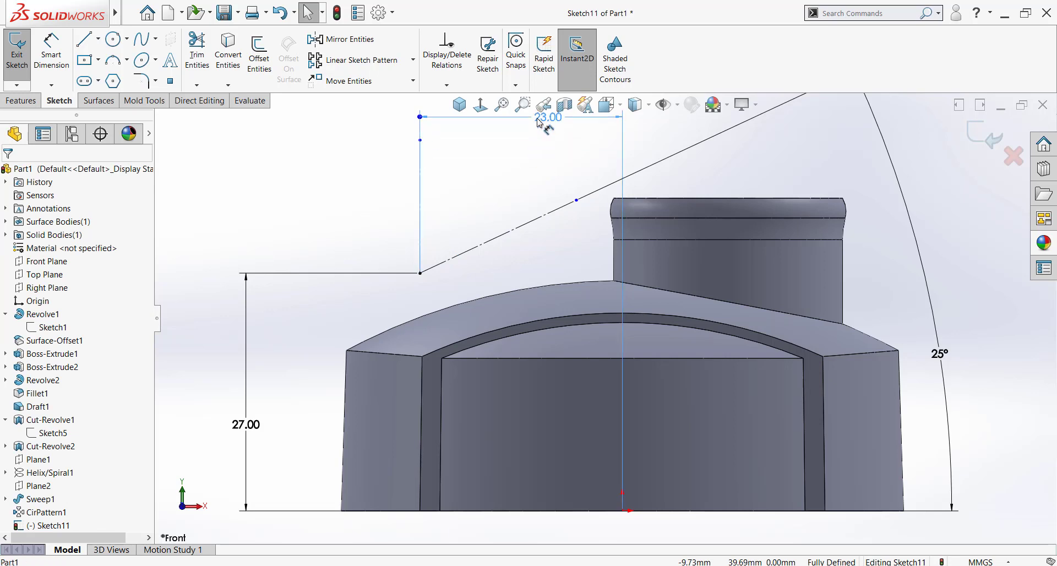
left_click(503, 175)
left_click(84, 81)
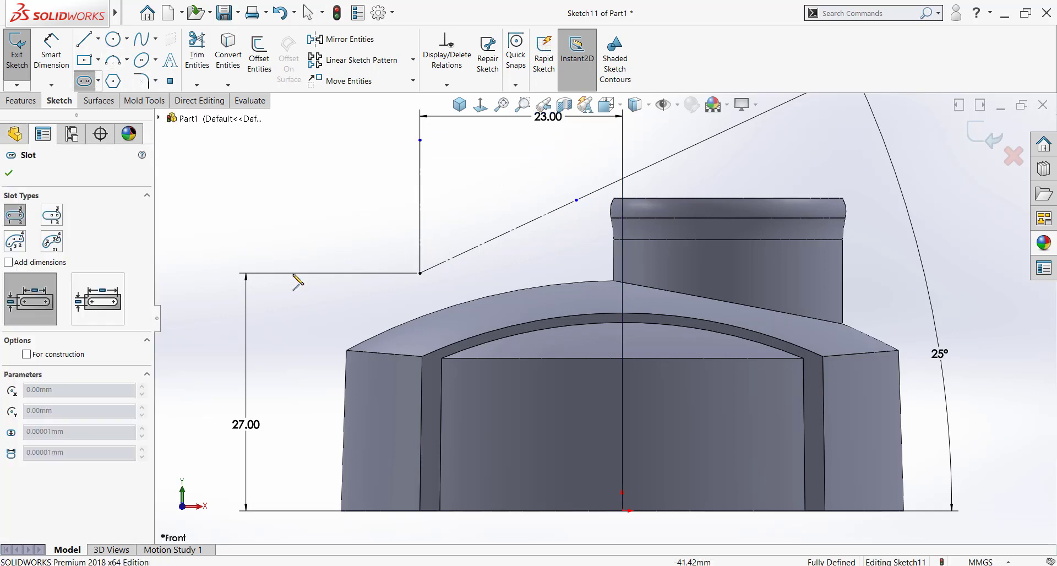
Step: Draw a straight slot starting at the corner along the 25° line
left_click(485, 242)
left_click(493, 262)
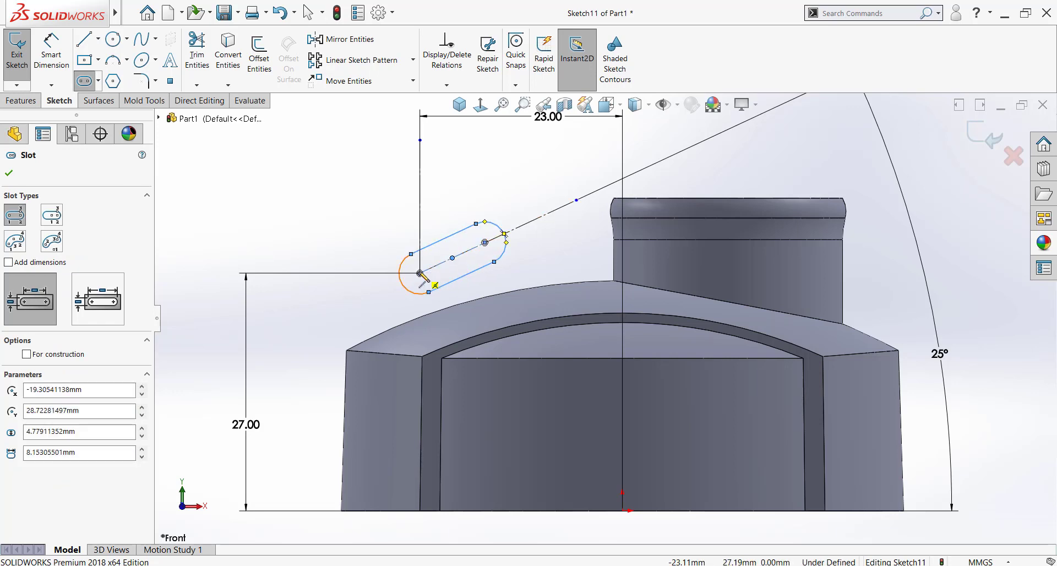
left_click(422, 276)
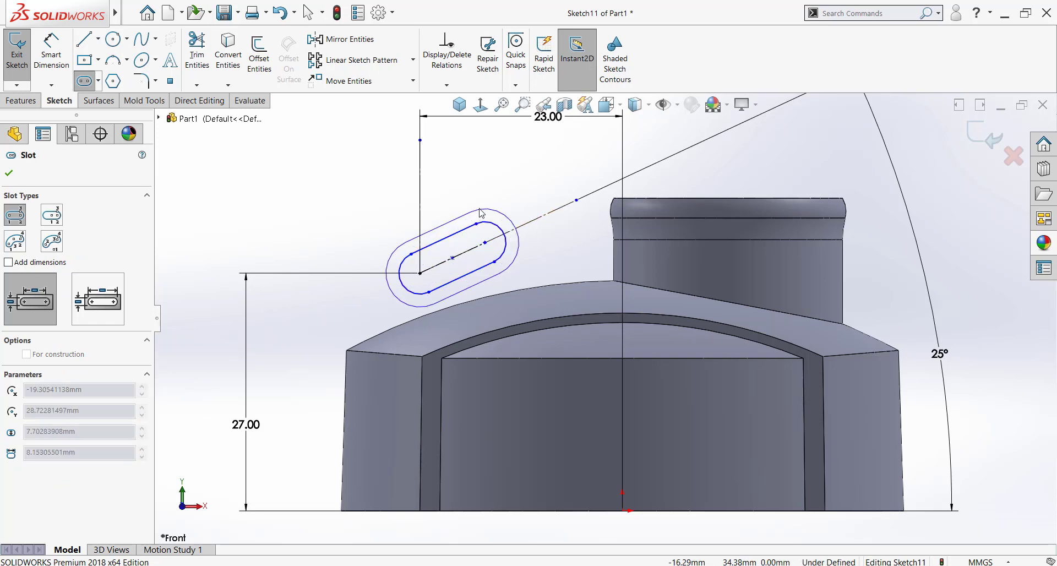
left_click(481, 211)
Step: Dimension the slot: 2.50 length, 3.00 width and 7.00 outer width
left_click(55, 63)
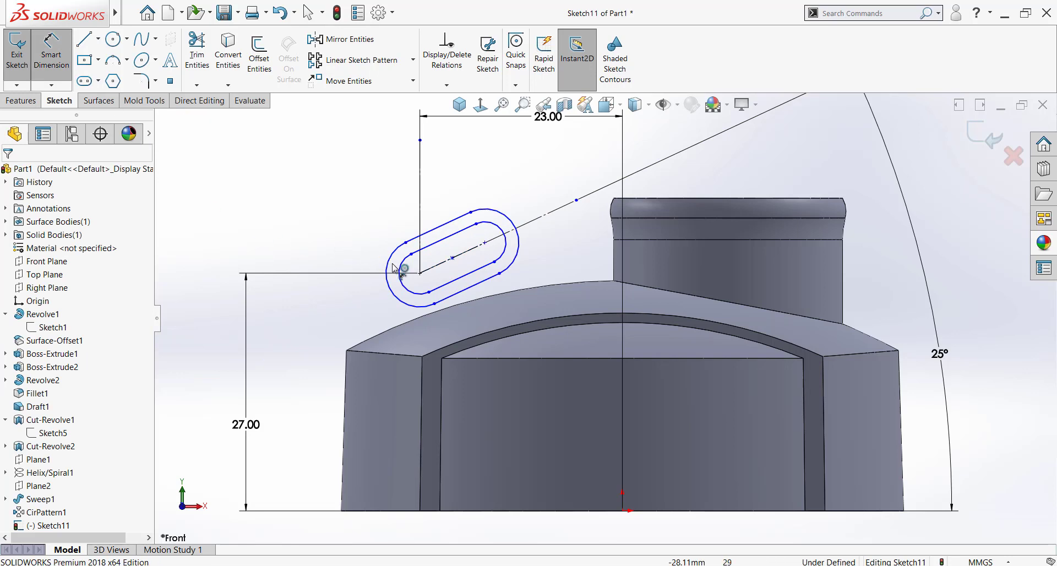
left_click(453, 258)
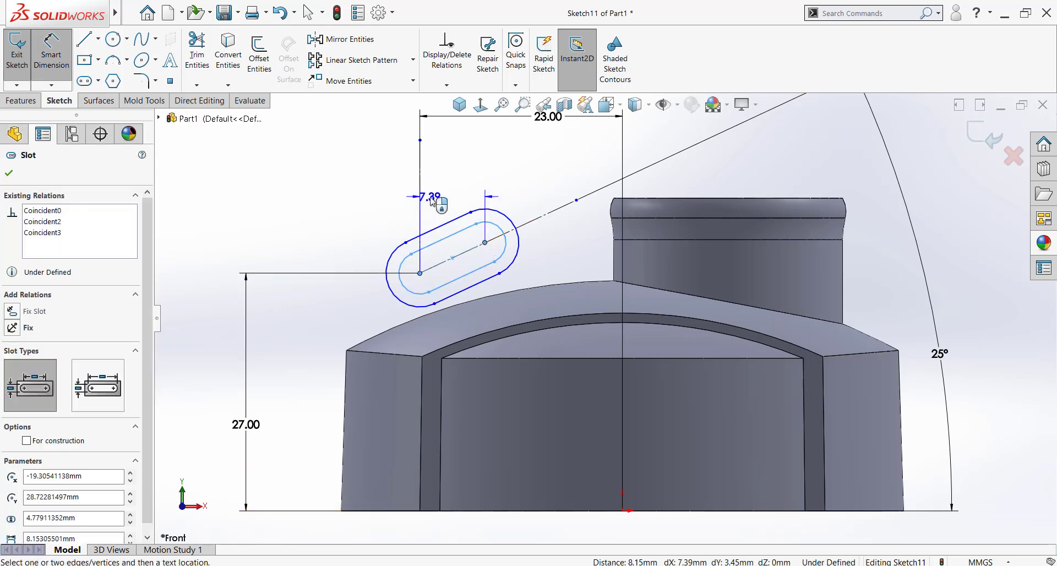
left_click(391, 179)
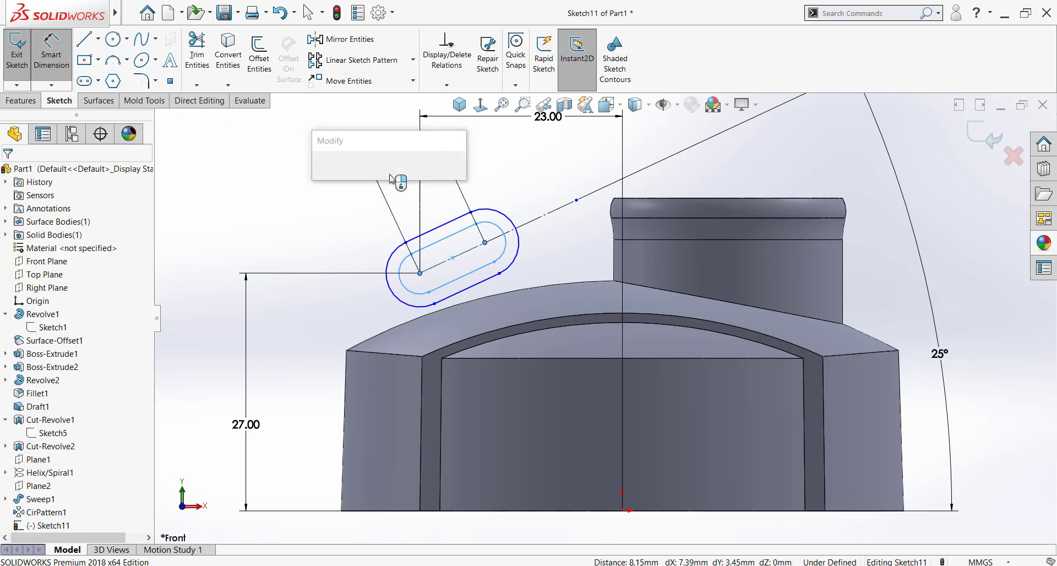
type("2.5")
key("Return")
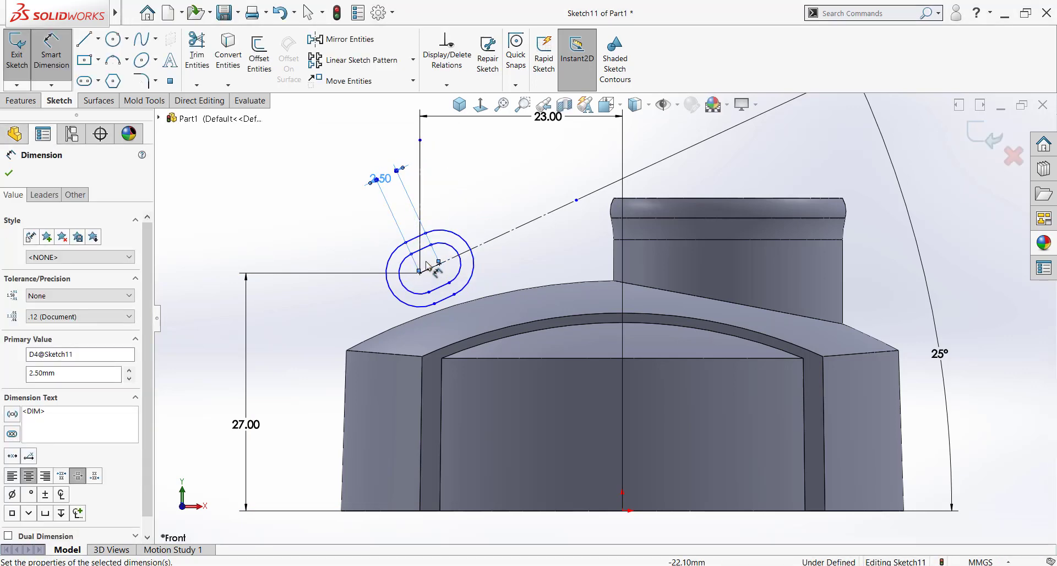
left_click(427, 266)
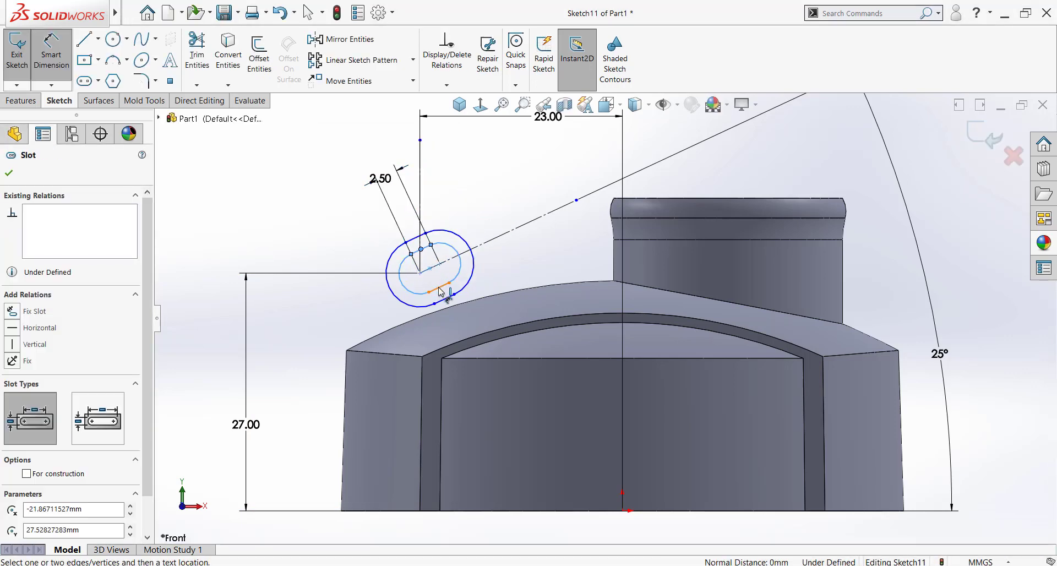
left_click(353, 312)
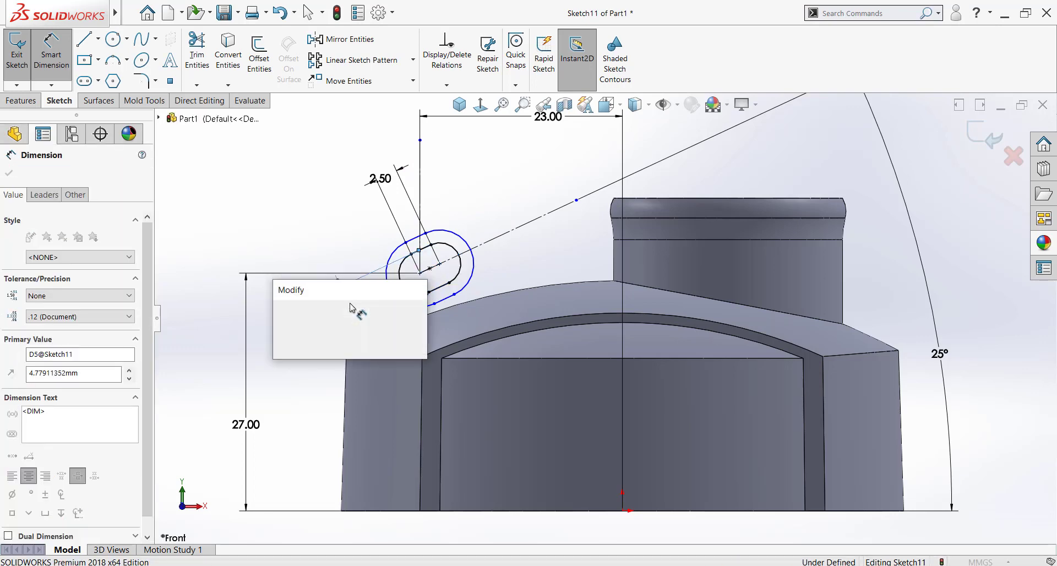
type("3")
key("Return")
left_click(417, 242)
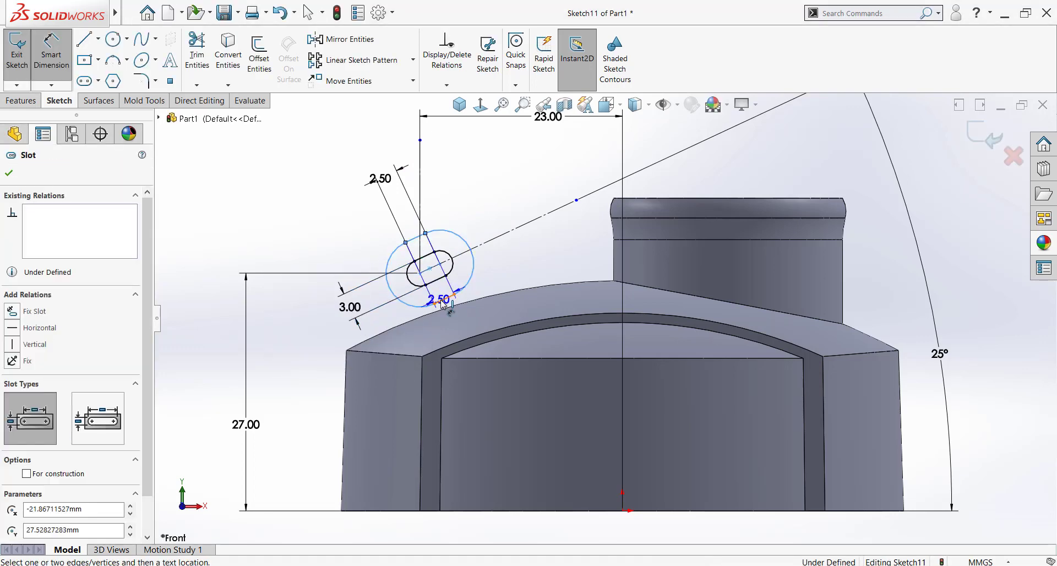
left_click(311, 317)
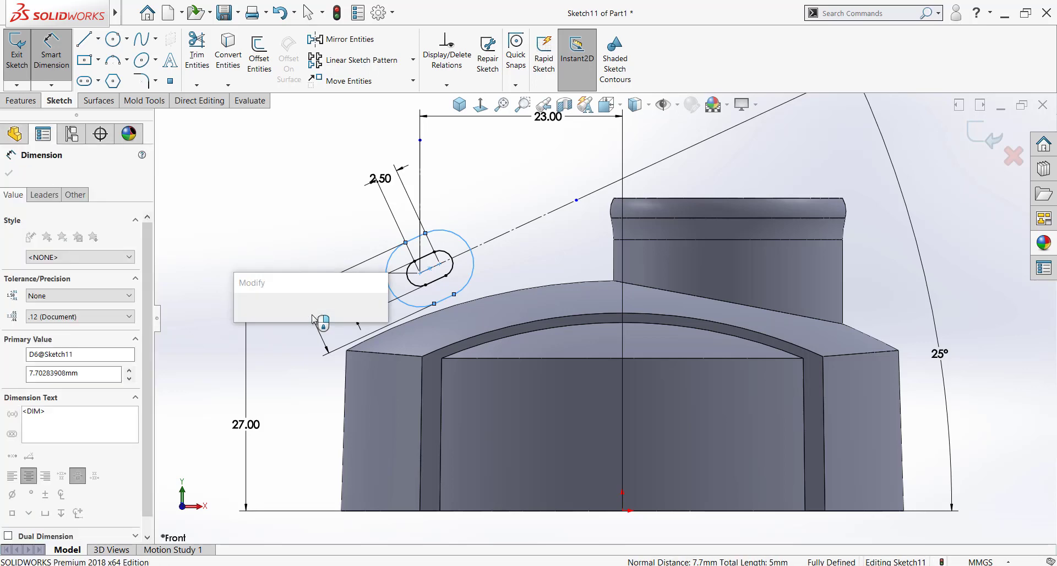
type("7")
key("Return")
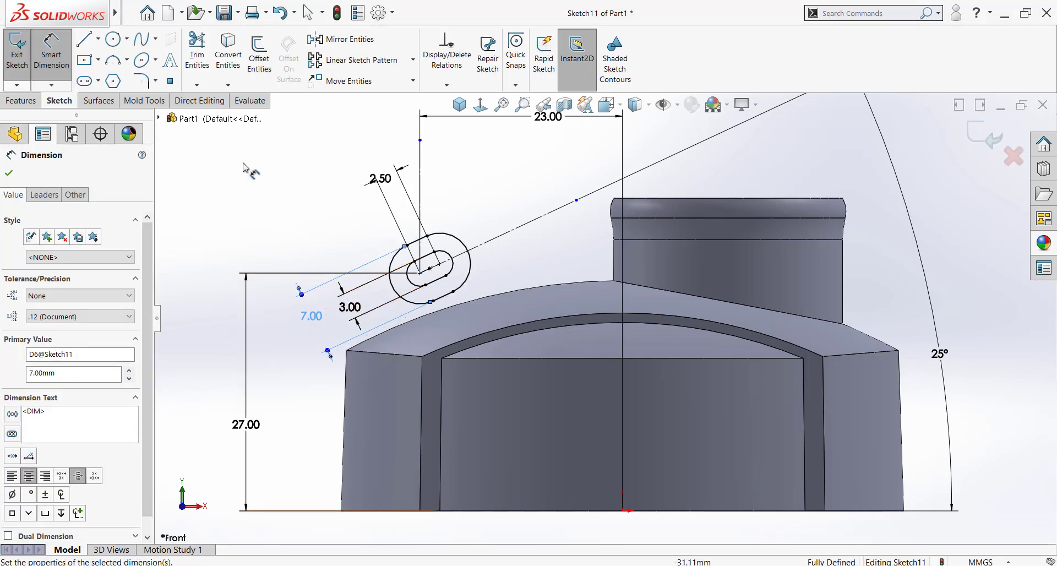
Step: Draw a three-point arc from the dome's centre axis toward its left side, bulging with the dome
left_click(114, 61)
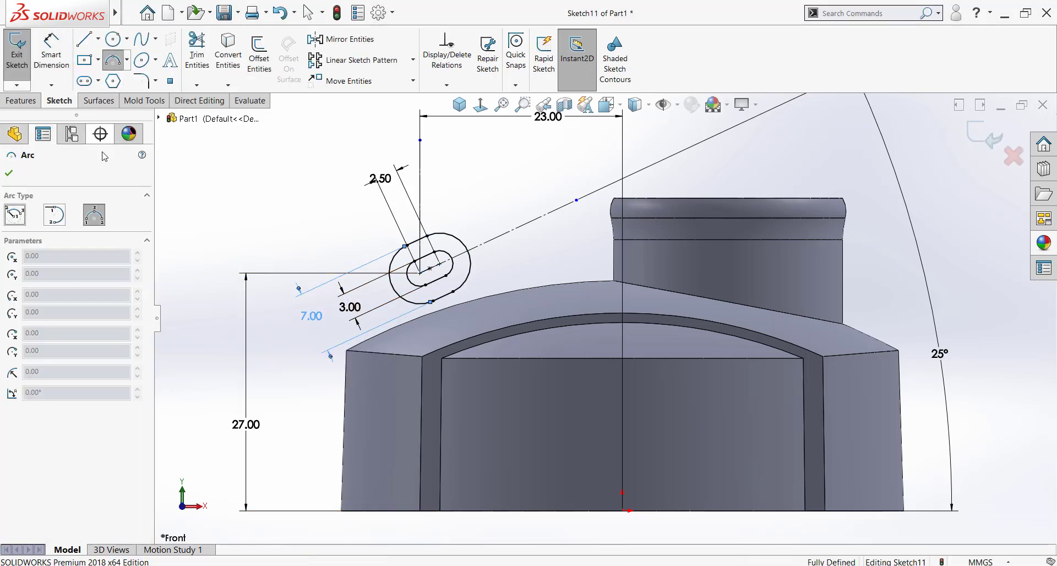
left_click(9, 174)
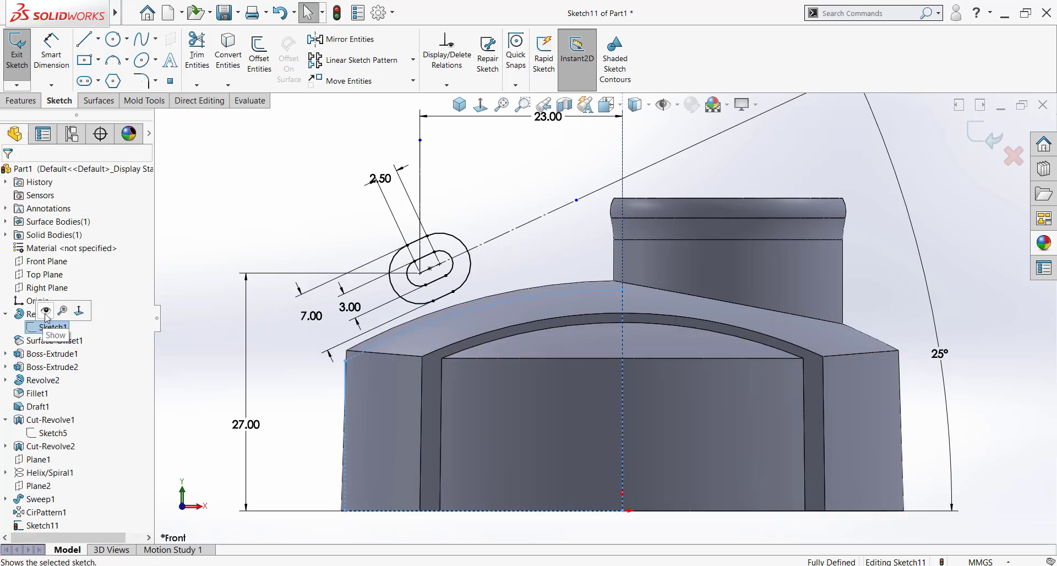
left_click(114, 62)
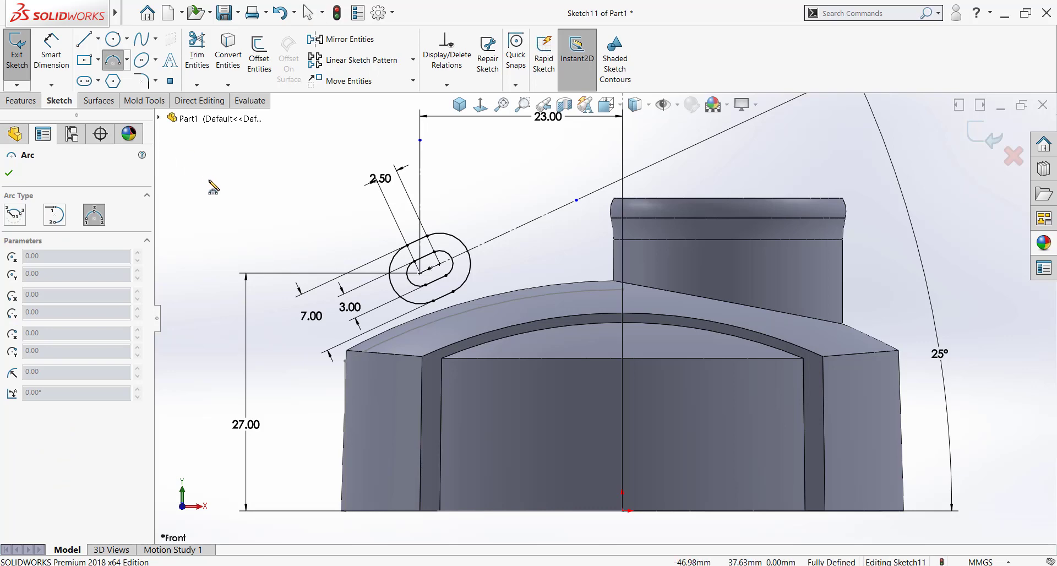
scroll(633, 306, "down", 1)
left_click(620, 301)
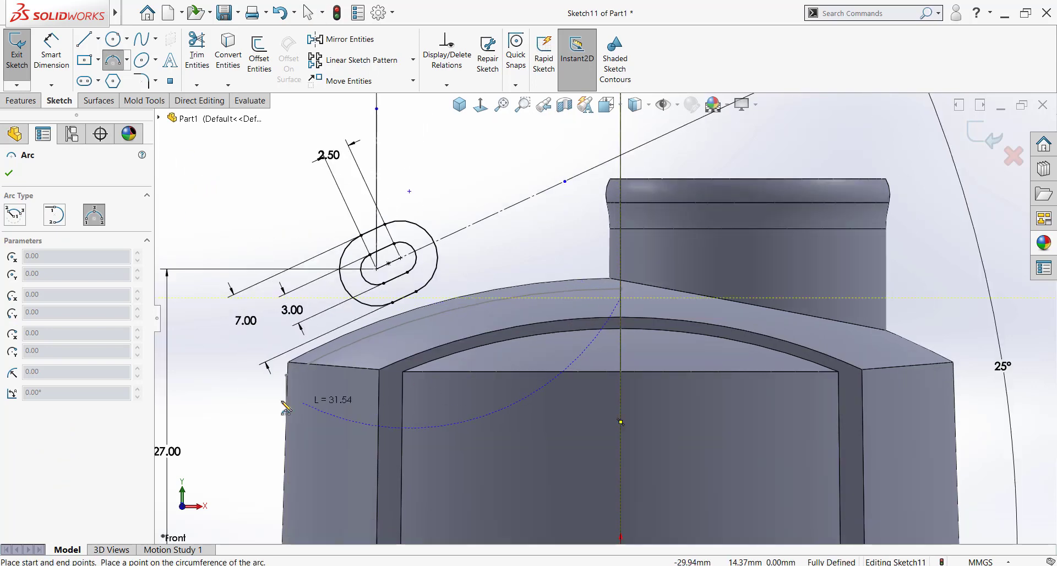
left_click(274, 396)
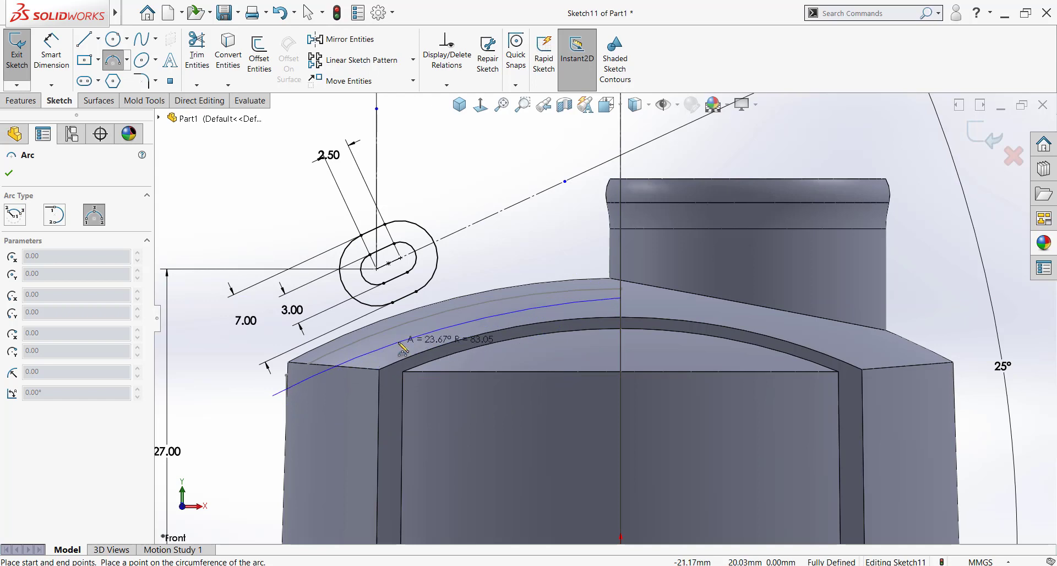
left_click(440, 327)
Step: Dimension the new arc's radius to 64
key("d")
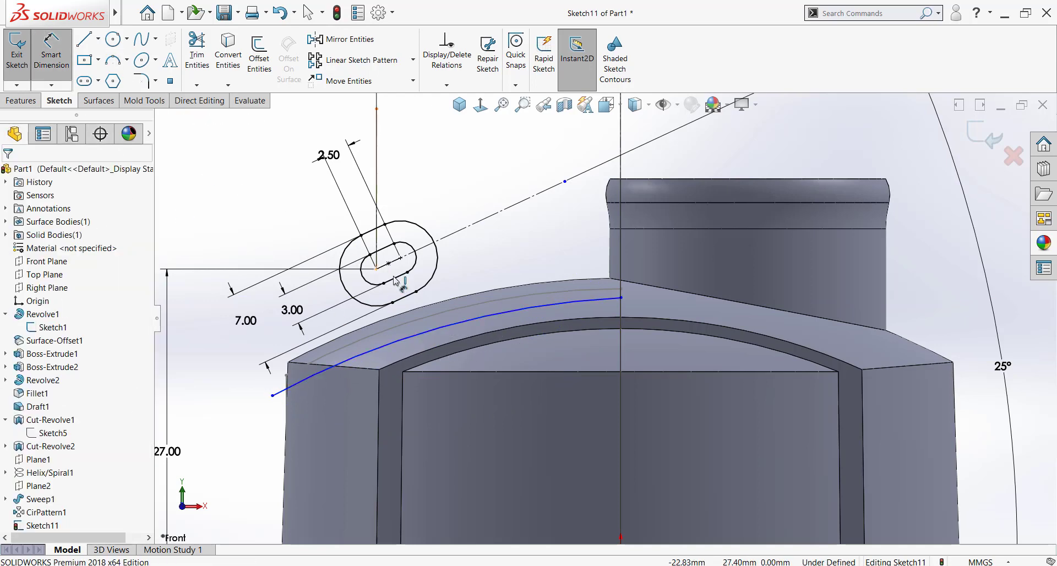
left_click(434, 334)
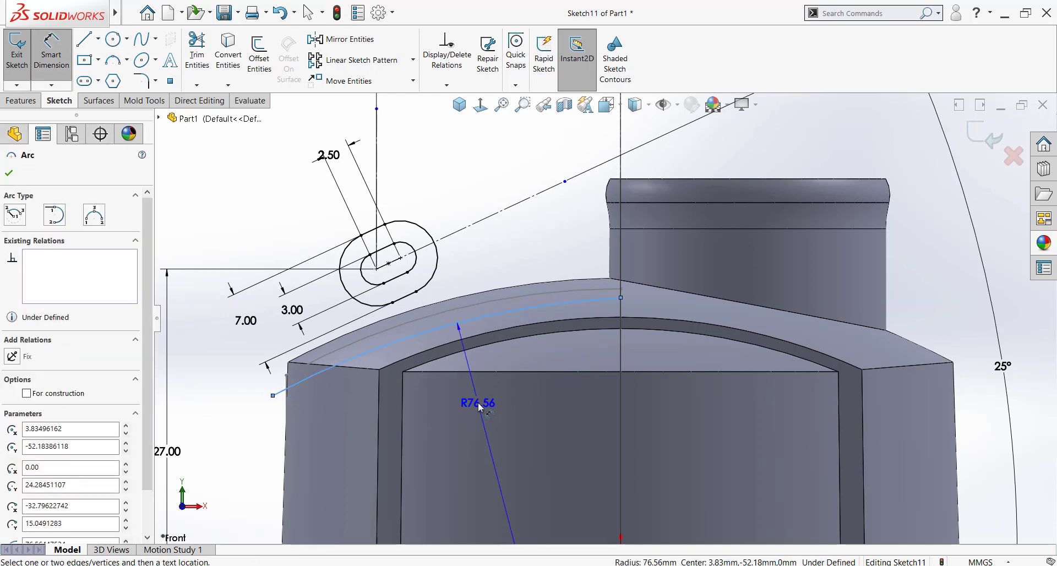
left_click(478, 402)
type("64")
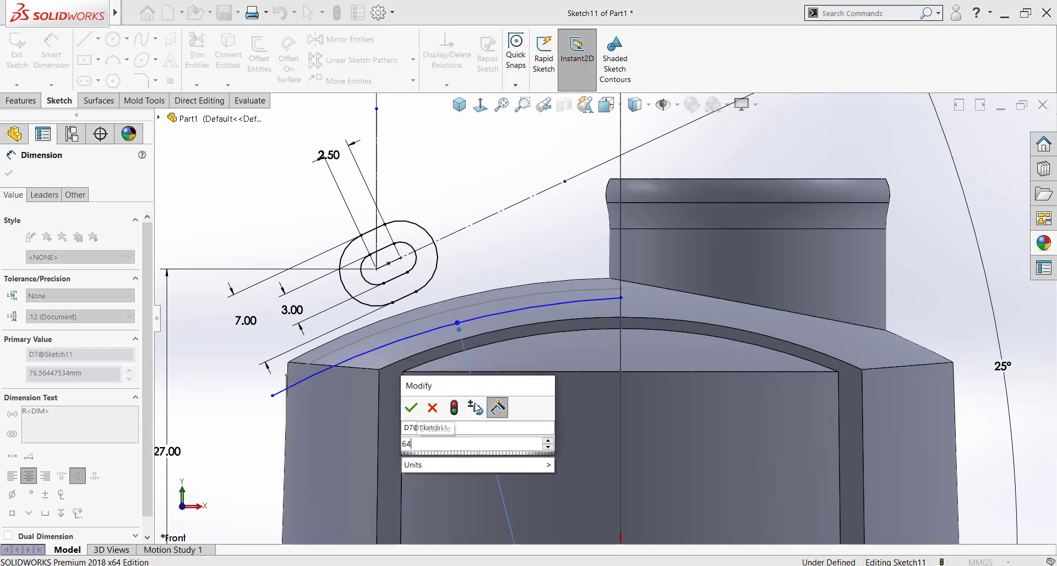
key("Return")
key("Escape")
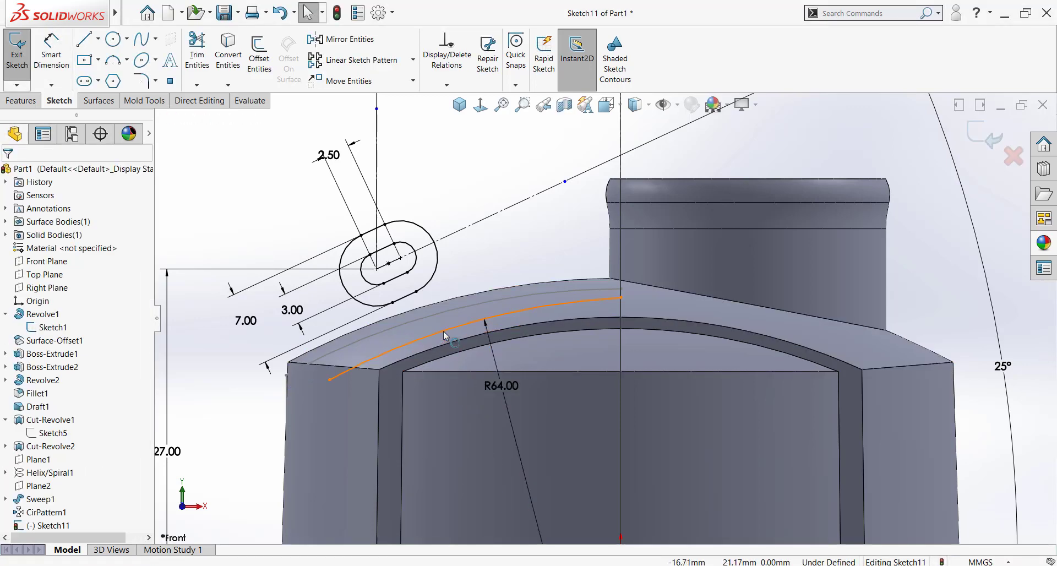
Step: Make the R64 arc concentric with the dome's edge arc and extend its left end
left_click(443, 335)
left_click(441, 313, "ctrl")
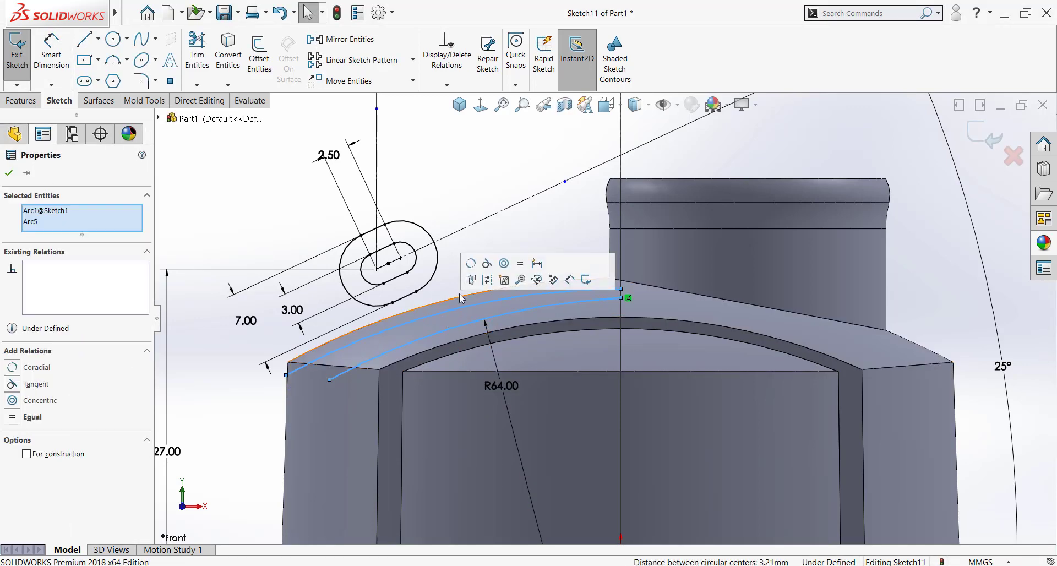
left_click(504, 263)
key("Escape")
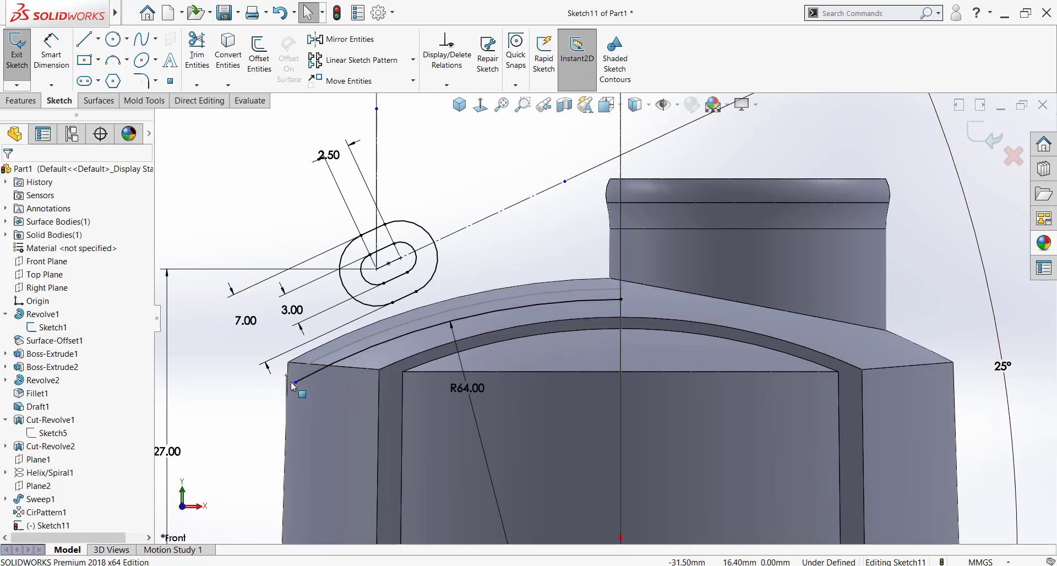
left_click_drag(296, 385, 257, 404)
key("Escape")
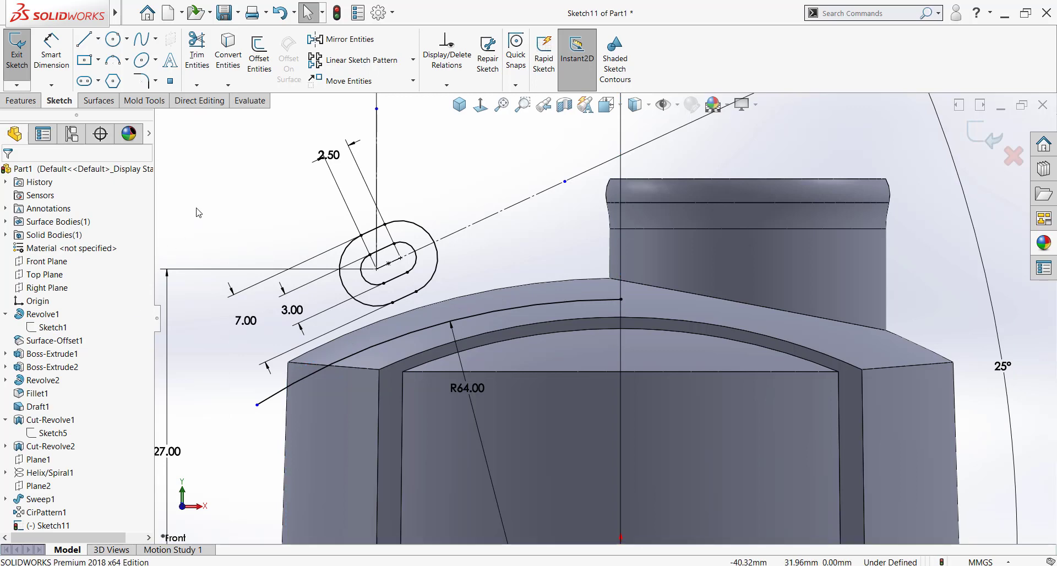
scroll(430, 294, "down", 1)
Step: Draw two three-point arcs linking the slot's outer loop down to the dome curve
scroll(423, 306, "down", 1)
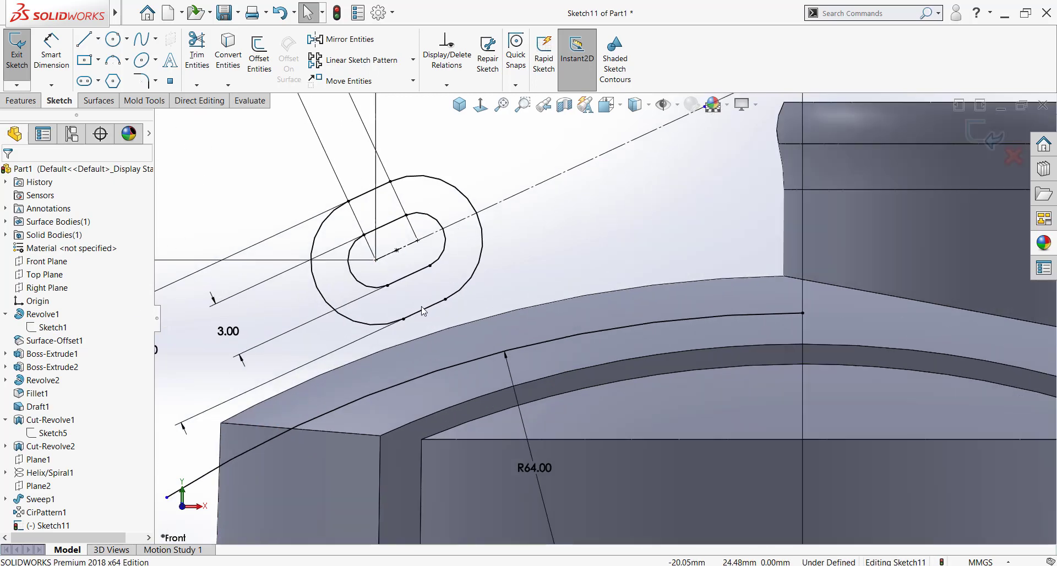
scroll(423, 311, "down", 1)
left_click(112, 62)
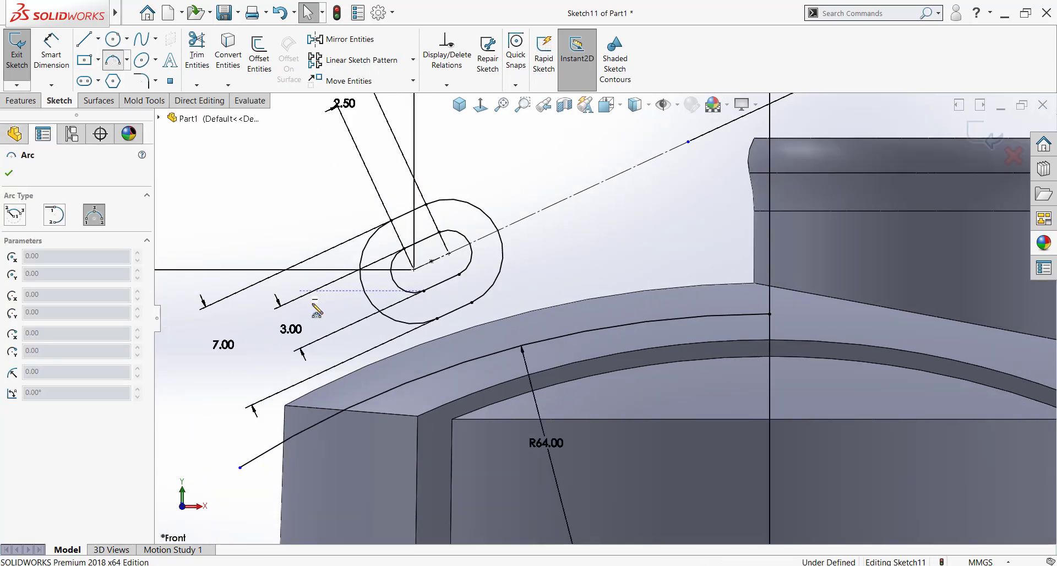
left_click(375, 395)
left_click(355, 345)
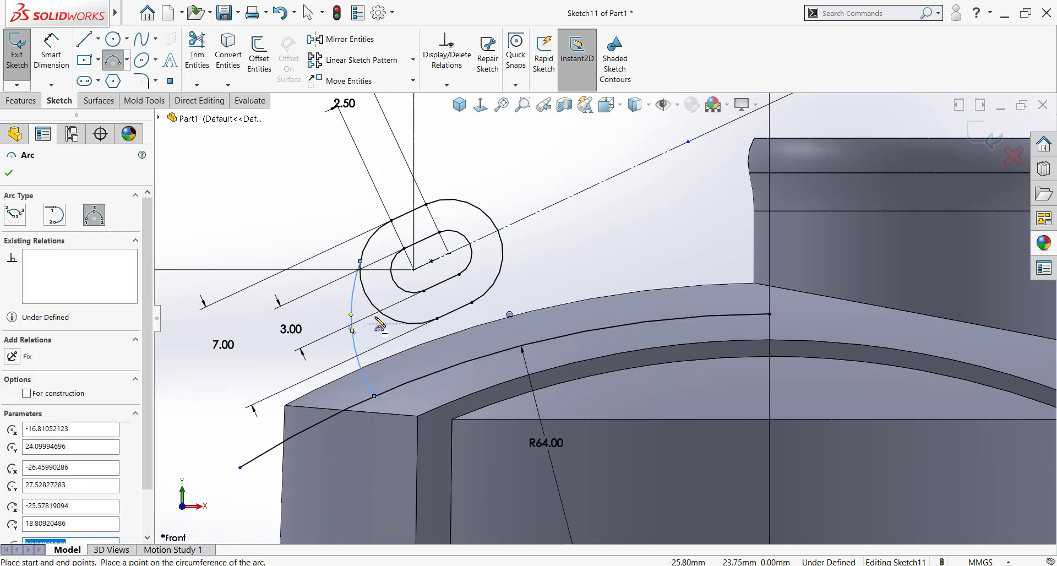
left_click(391, 318)
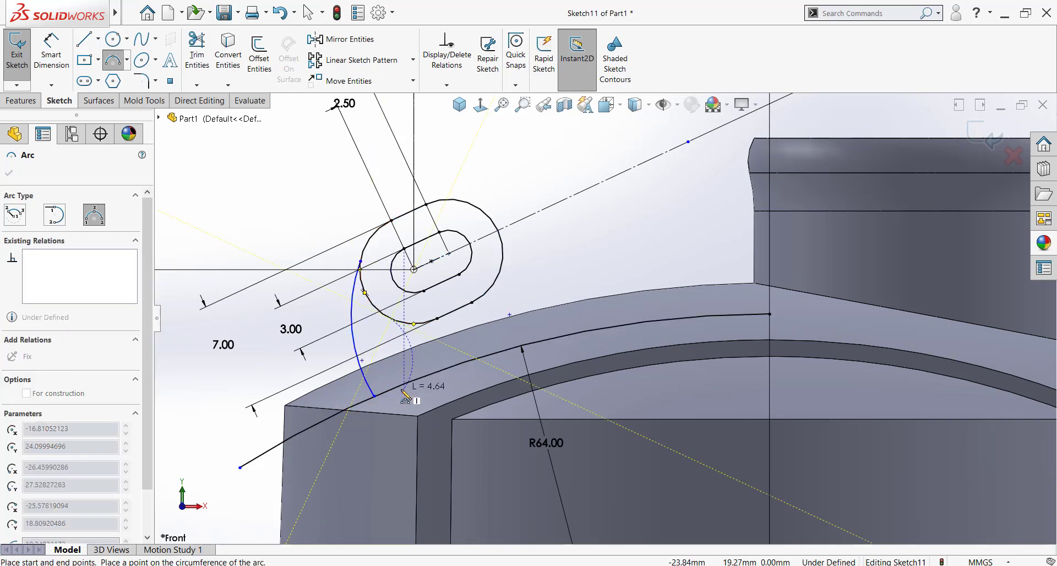
left_click(405, 392)
left_click(396, 365)
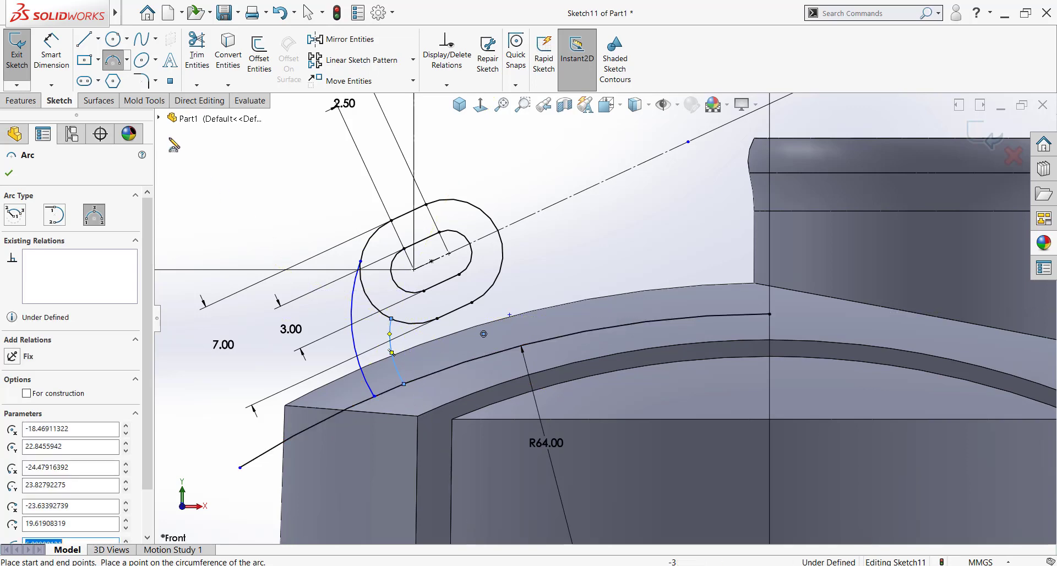
right_click_drag(396, 364, 324, 308)
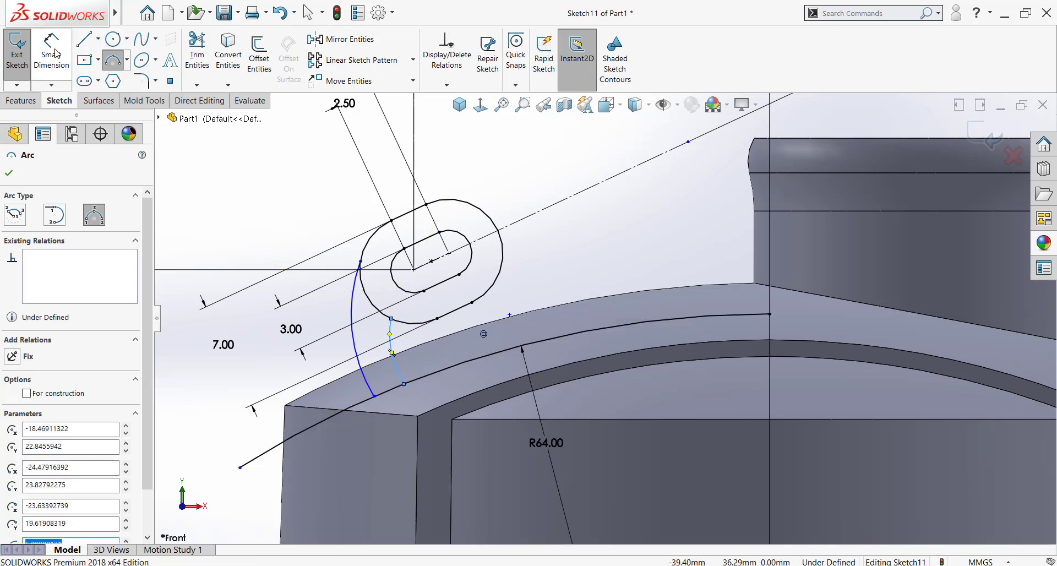
Step: Dimension the left connecting arc to radius 28
left_click(364, 341)
left_click(368, 343)
type("28")
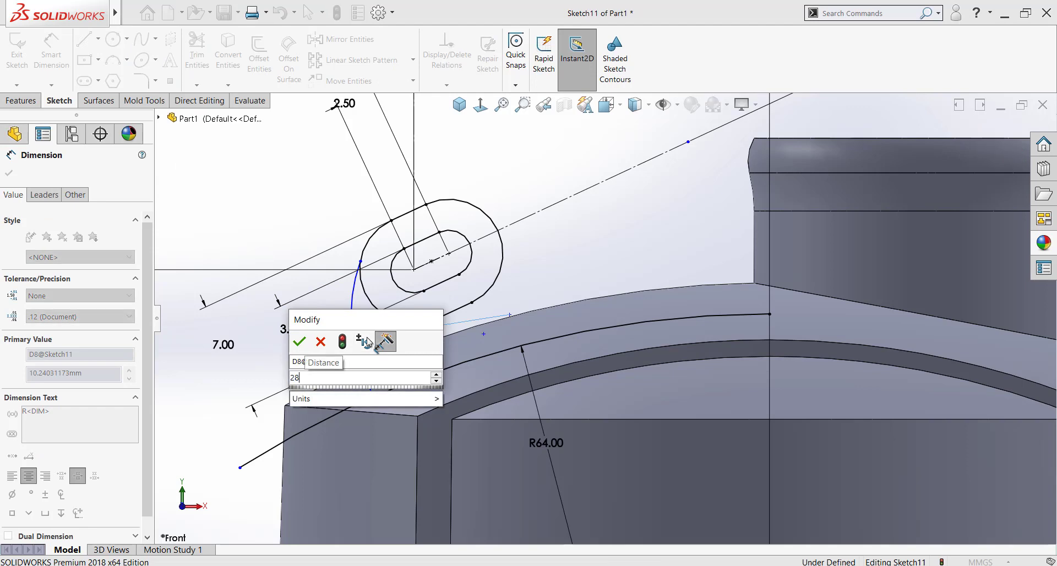
key("Return")
key("Escape")
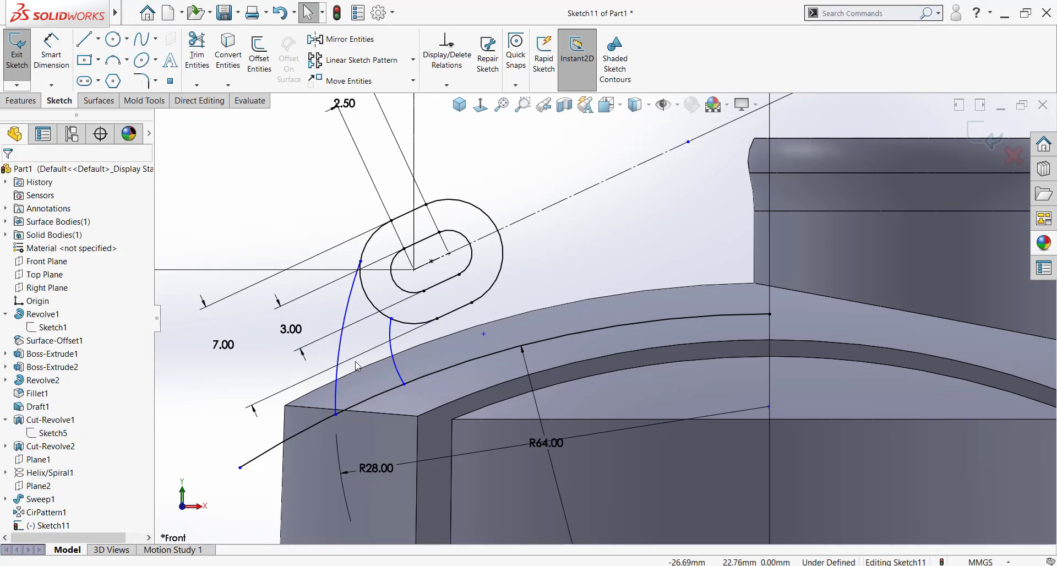
Step: Make the second connecting arc concentric with the R28 arc
left_click(339, 353)
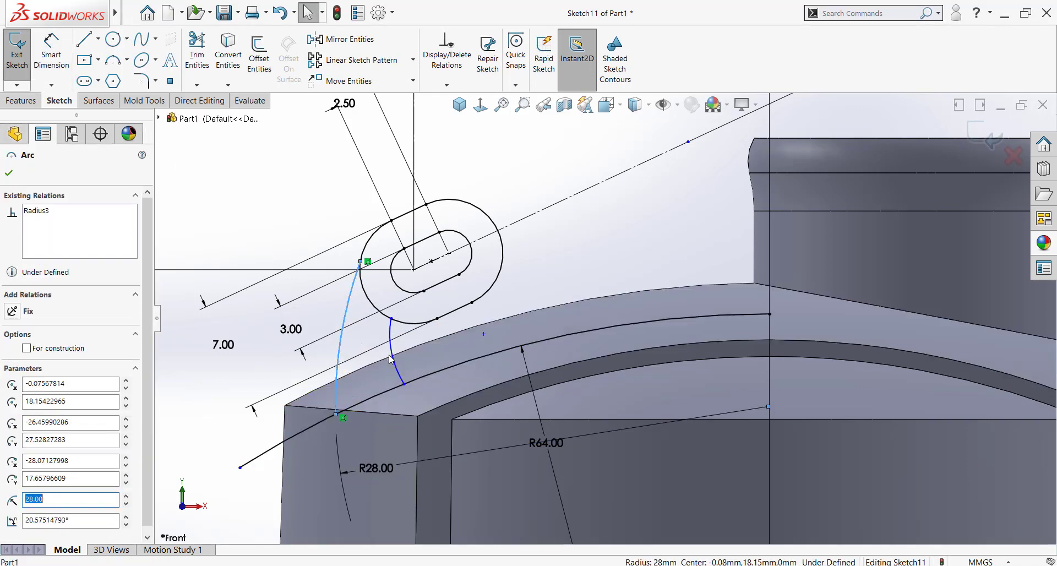
left_click(392, 356, "ctrl")
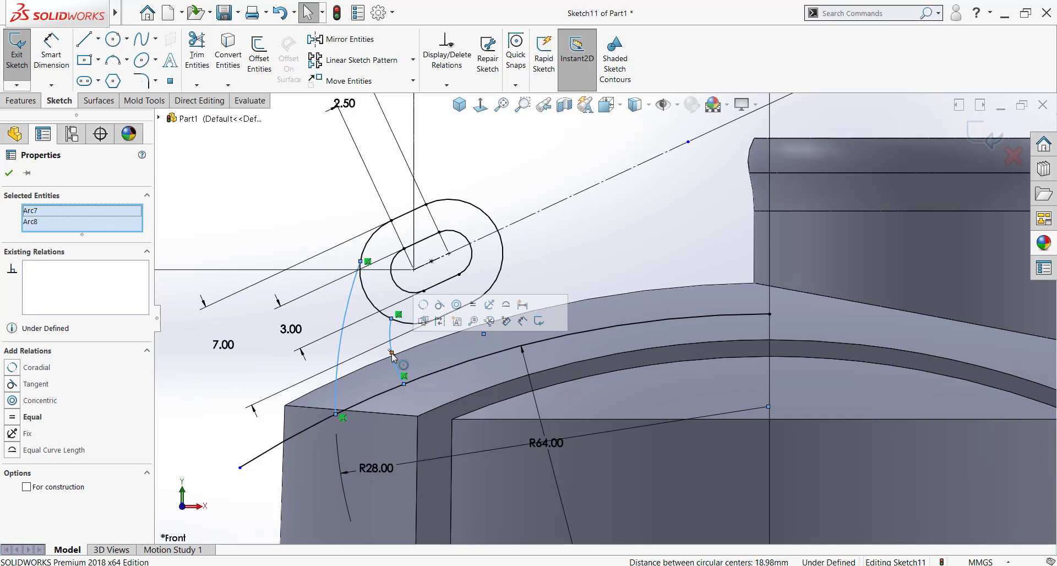
left_click(456, 306)
left_click(271, 374)
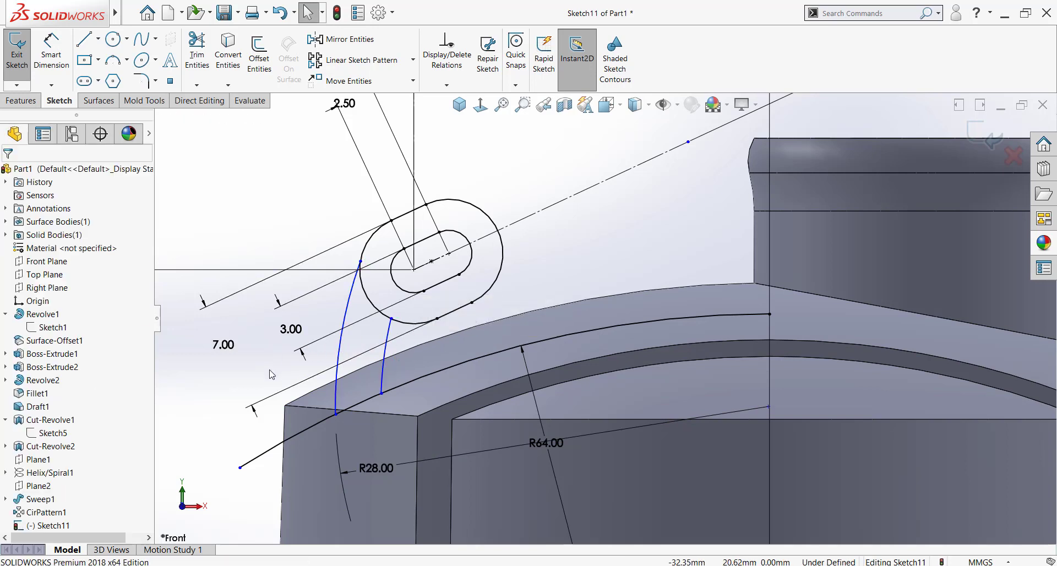
left_click(339, 352)
Step: Align the R28 arc's centre point vertically with the origin
scroll(602, 318, "up", 3)
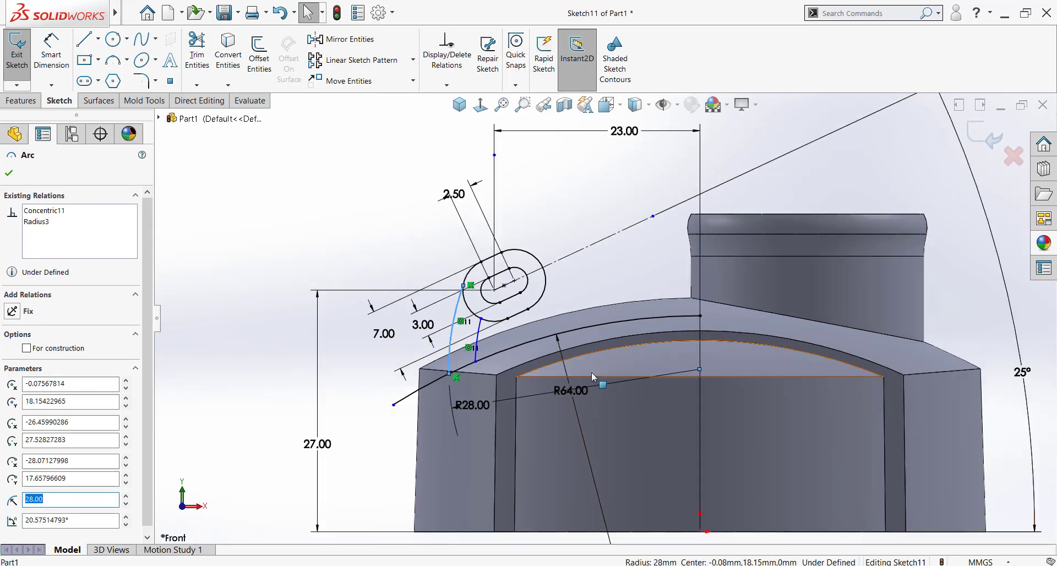
left_click(699, 369)
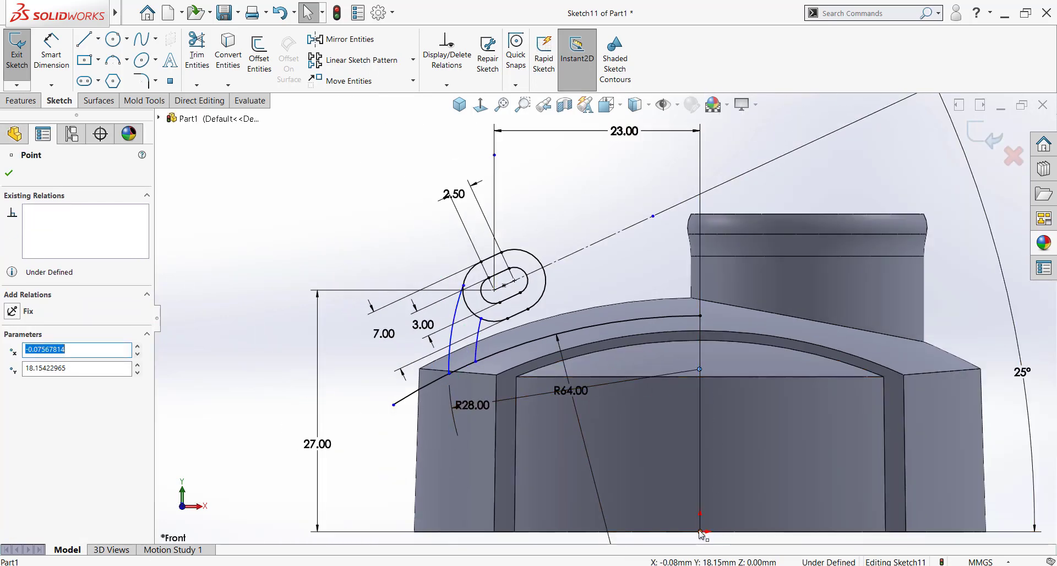
left_click(700, 531, "ctrl")
left_click(732, 481)
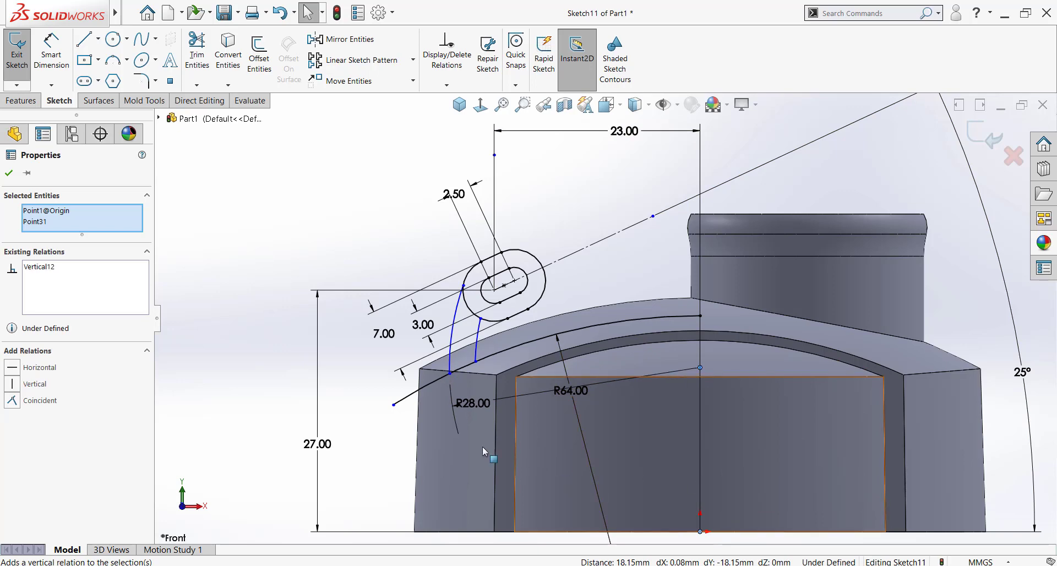
left_click(200, 323)
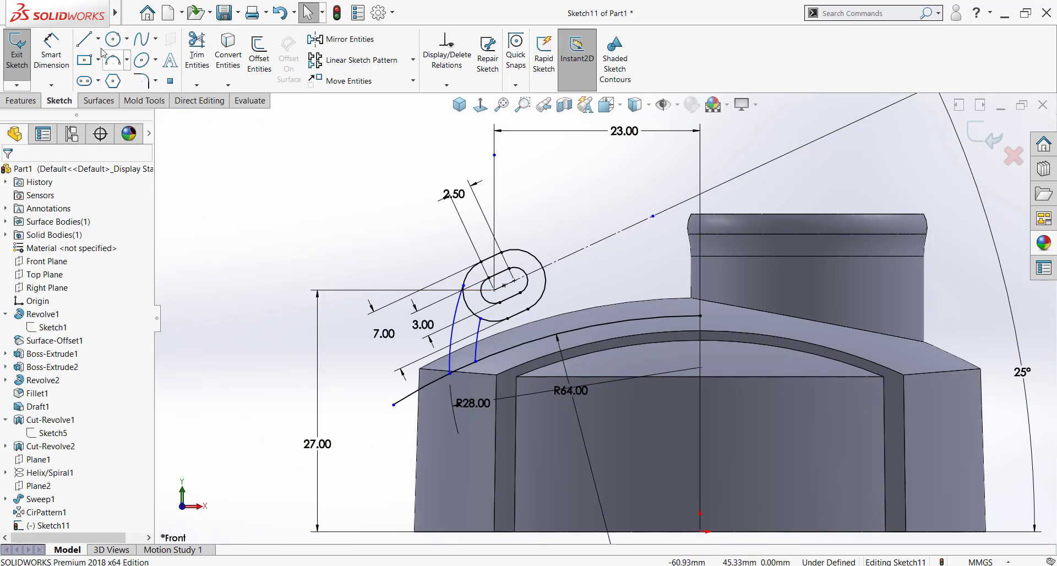
Step: Dimension a 2 mm gap between the two arcs' lower ends
left_click(51, 50)
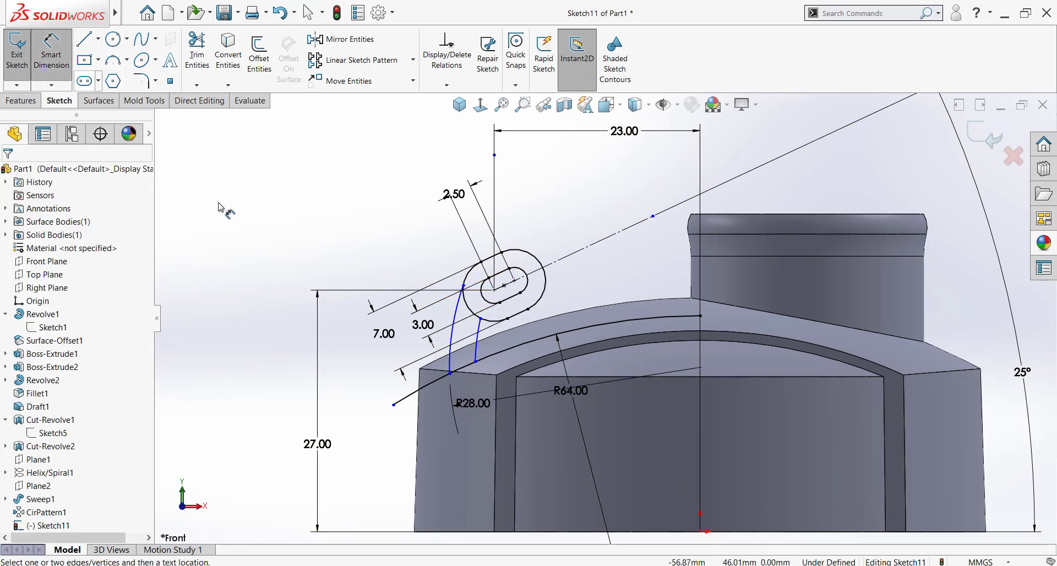
scroll(473, 378, "down", 2)
left_click(450, 369)
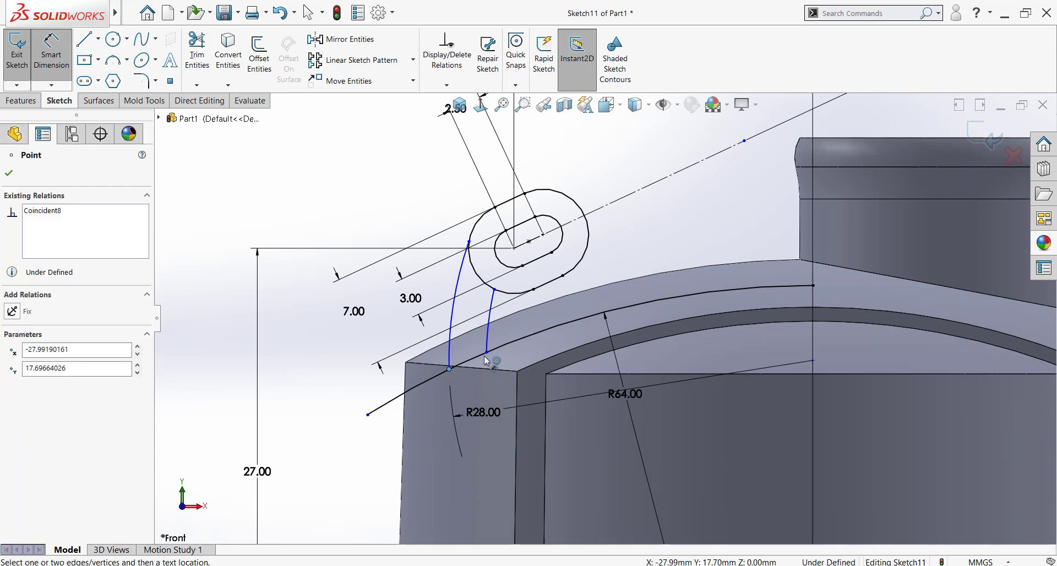
left_click(486, 351)
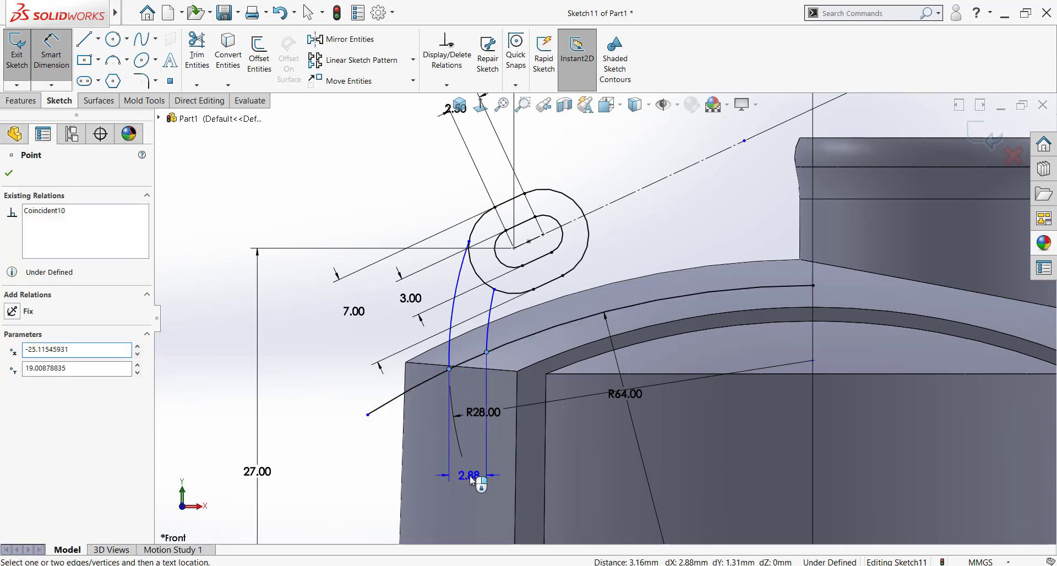
left_click(470, 475)
type("2")
key("Return")
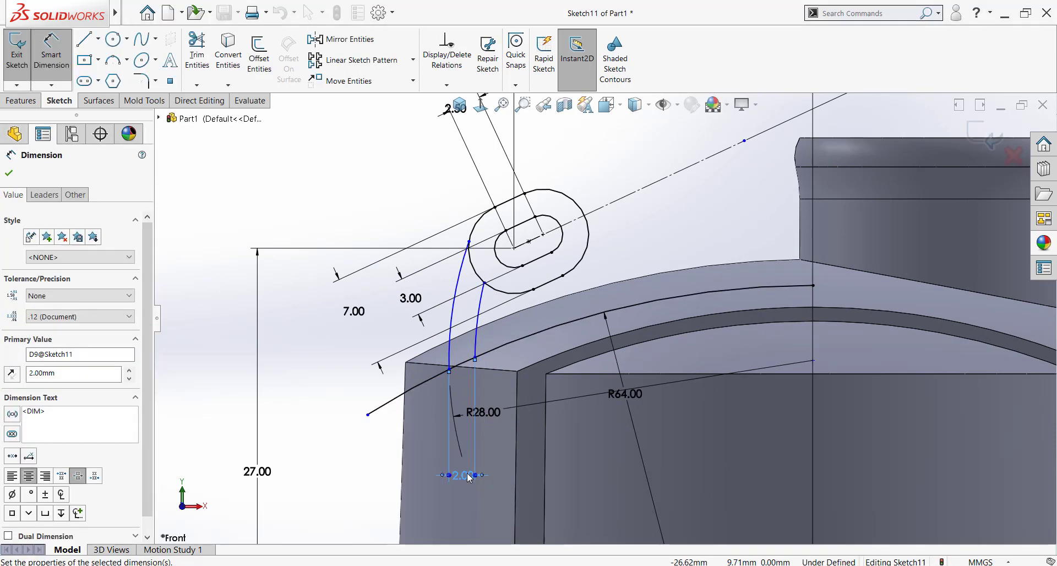
key("Escape")
Step: Select the inner connecting arc with the outer slot arc, then activate the Line tool
scroll(473, 244, "down", 2)
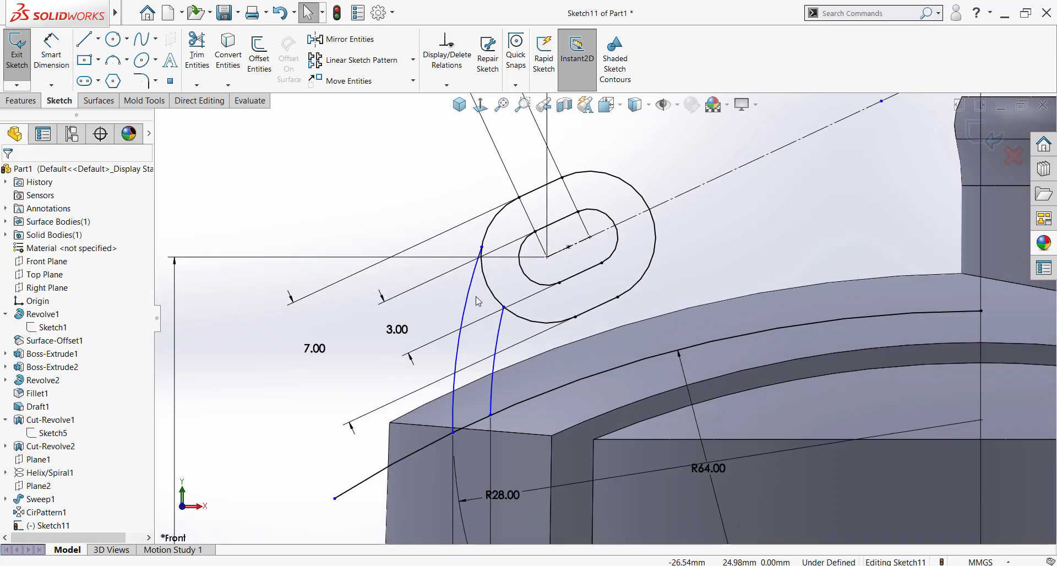
left_click(467, 297)
left_click(485, 275, "ctrl")
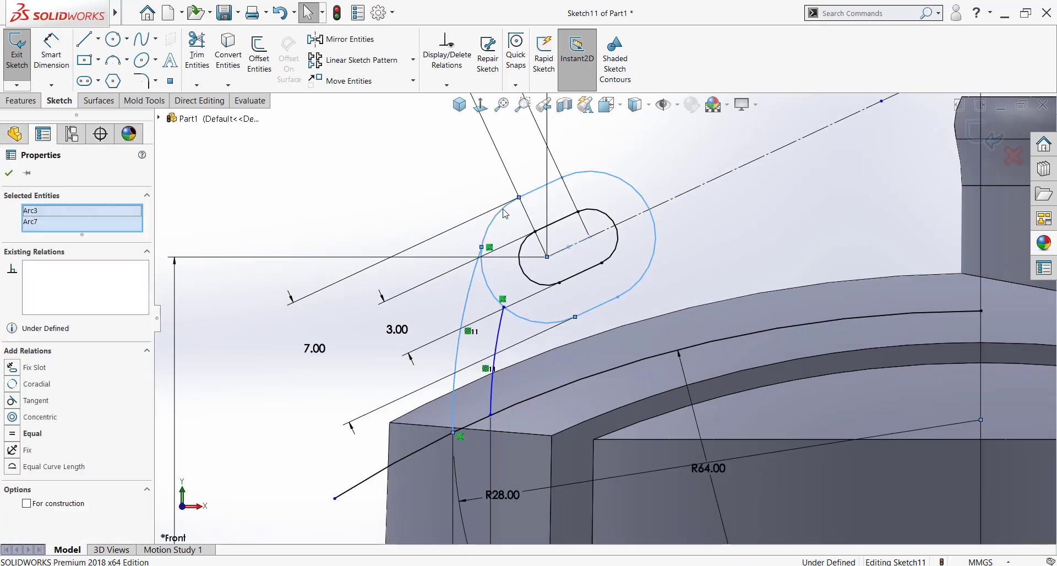
left_click(450, 183)
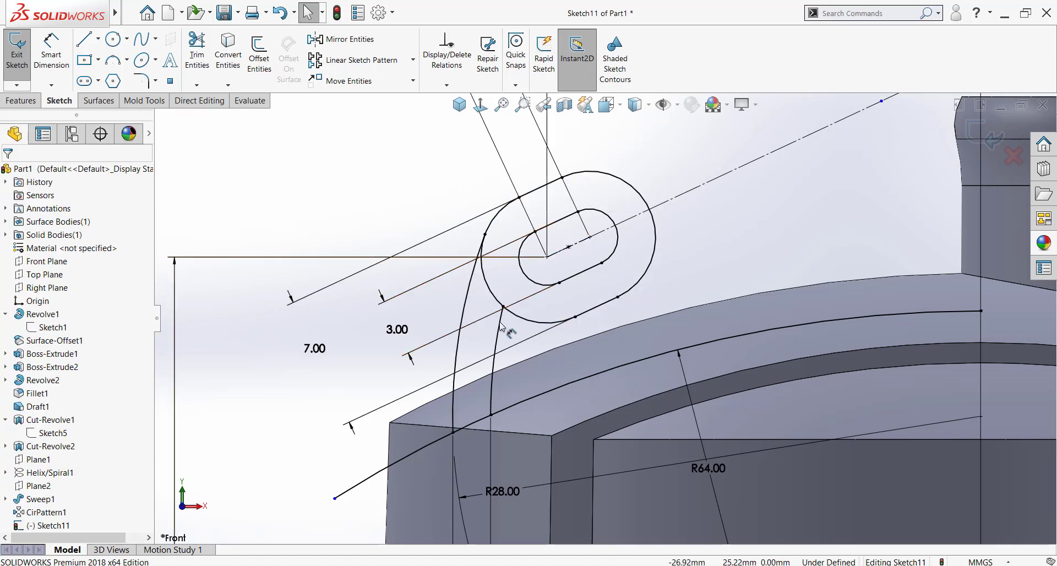
left_click(84, 39)
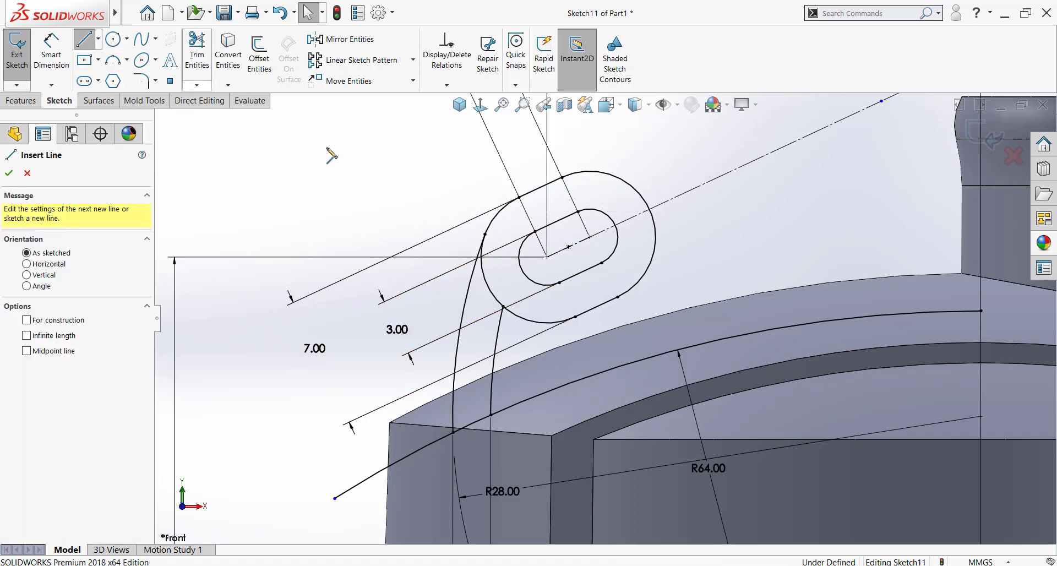
Step: Draw two lines from the outer slot arc down to the dome curve
left_click(633, 286)
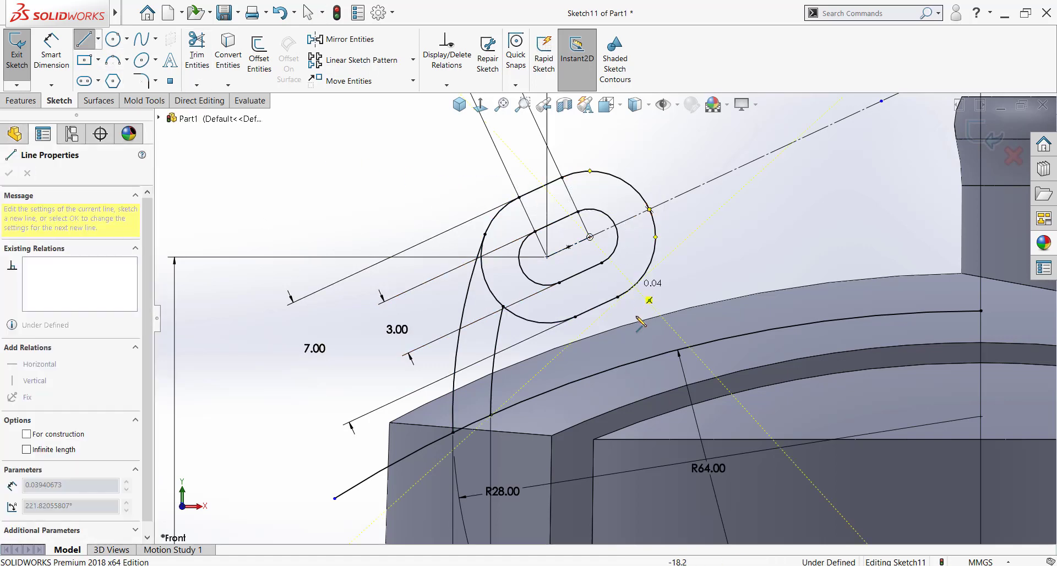
left_click(649, 357)
key("Escape")
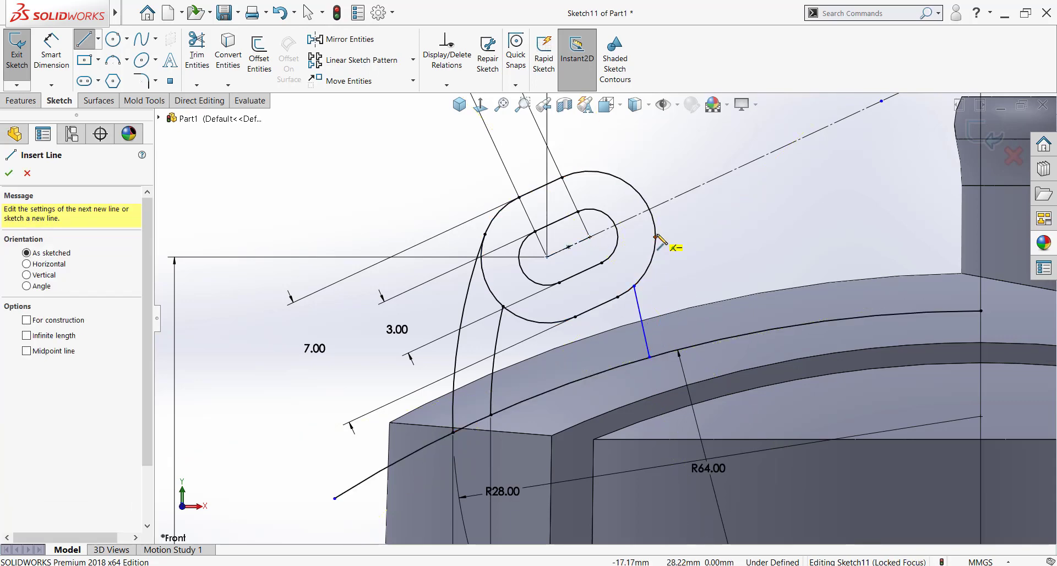
left_click(655, 236)
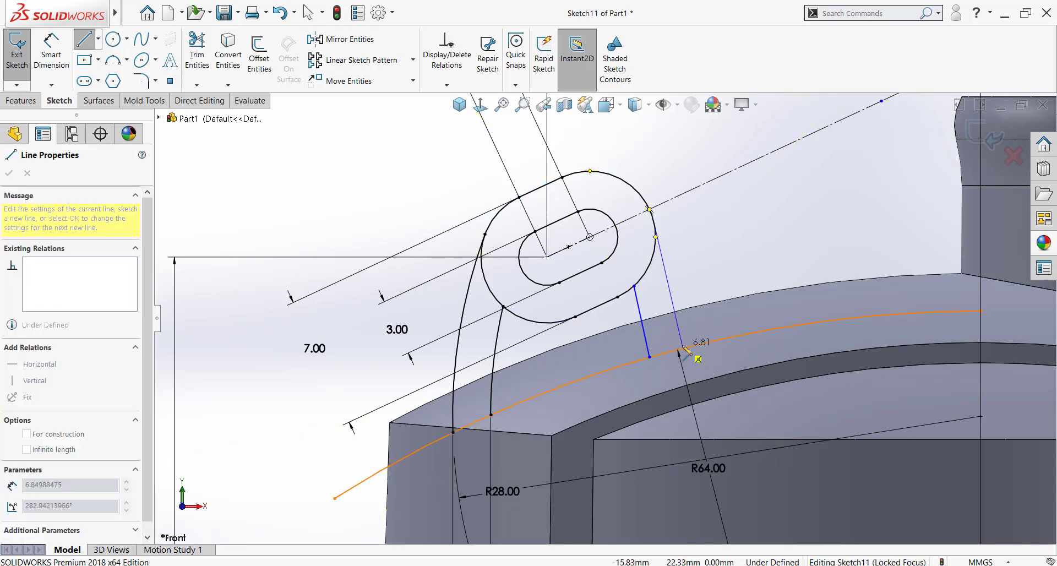
left_click(684, 349)
key("Escape")
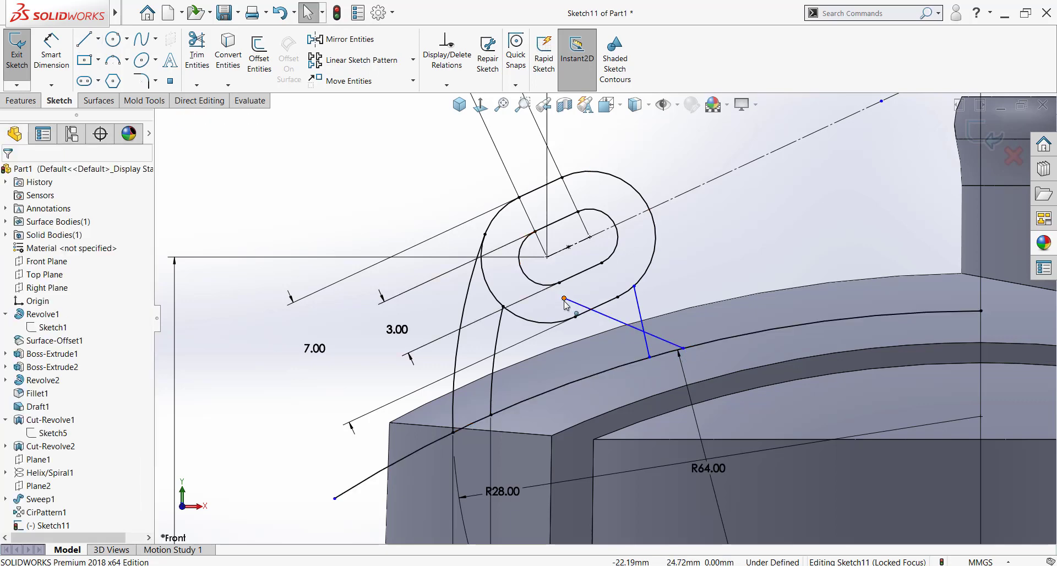
left_click_drag(564, 300, 684, 219)
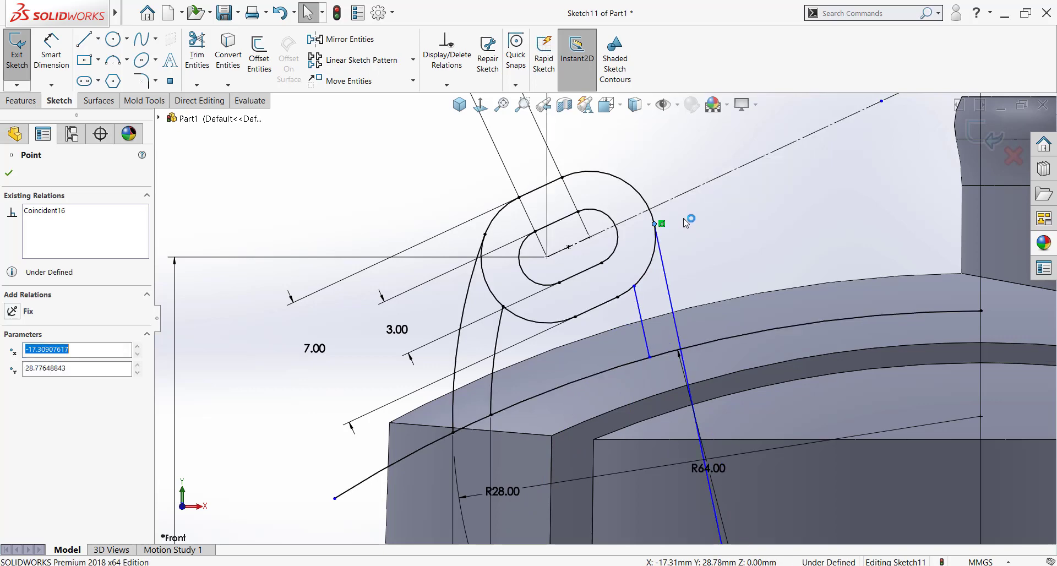
key("ctrl+z")
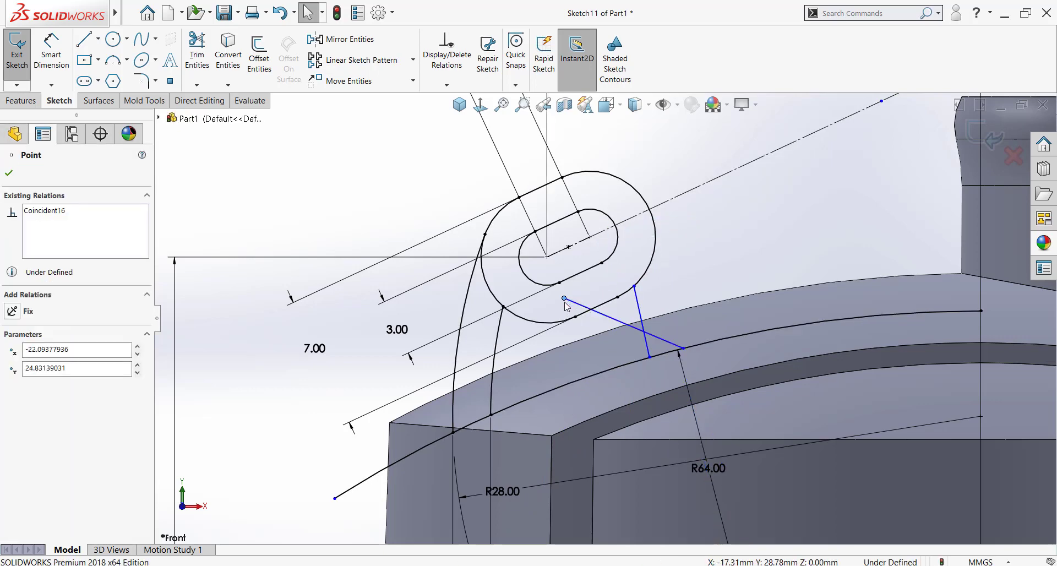
Step: Try pulling a line endpoint onto the slot arc, then delete the stray diagonal line
left_click(687, 345)
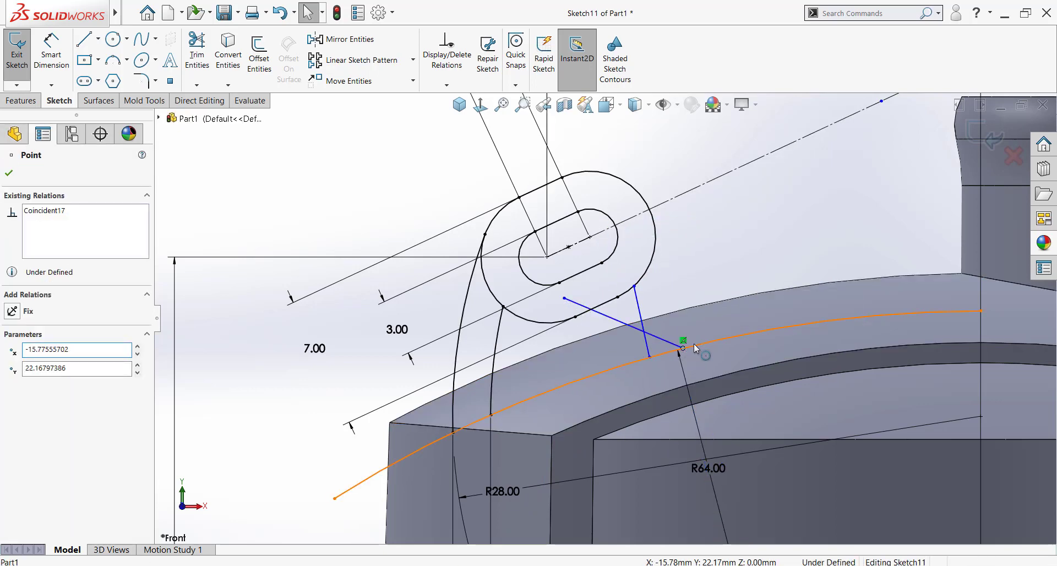
left_click(695, 343, "ctrl")
left_click(593, 289)
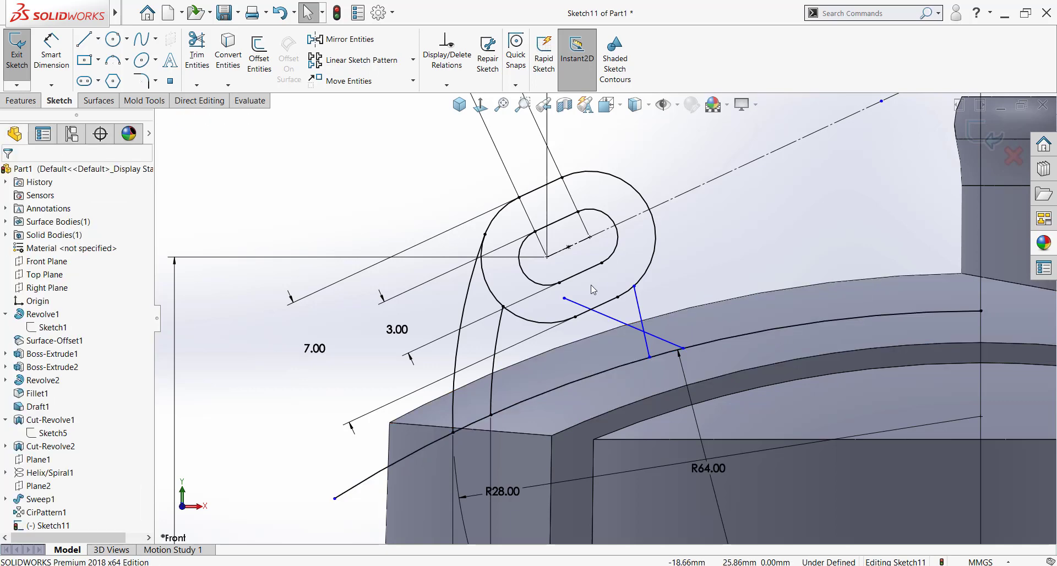
left_click(567, 304)
left_click_drag(564, 299, 627, 266)
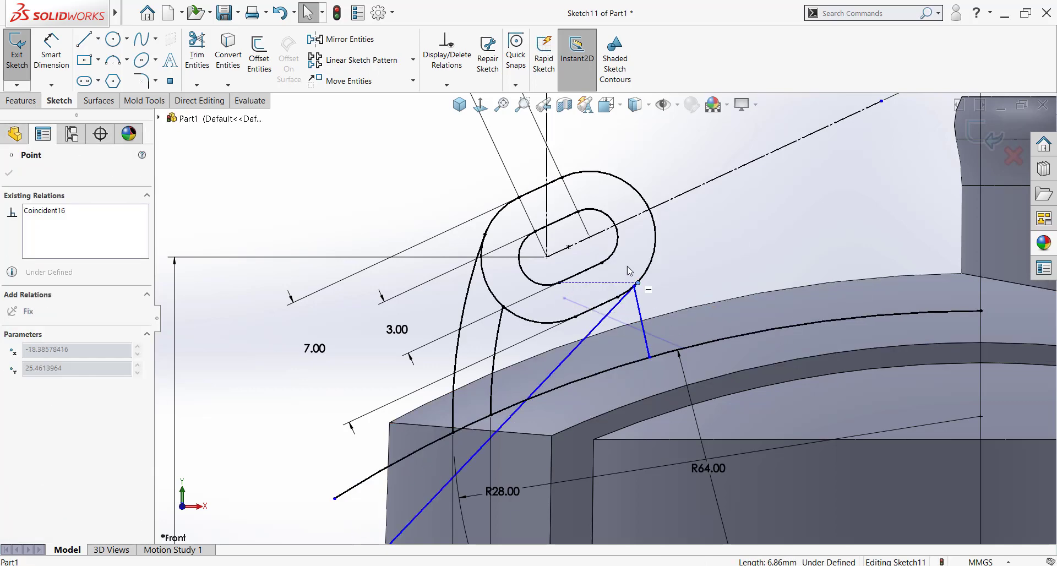
key("ctrl+z")
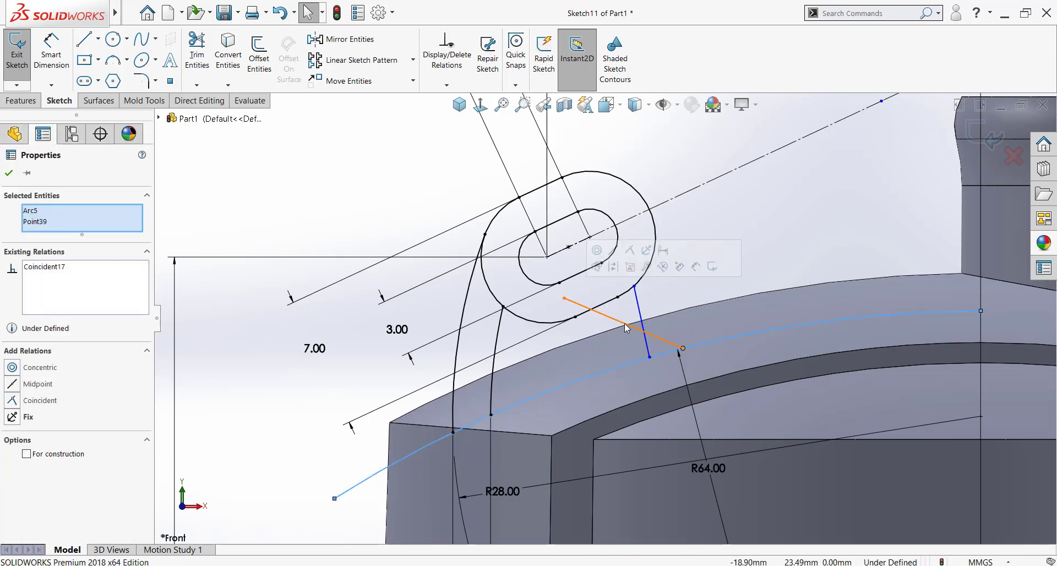
left_click(626, 324)
key("Delete")
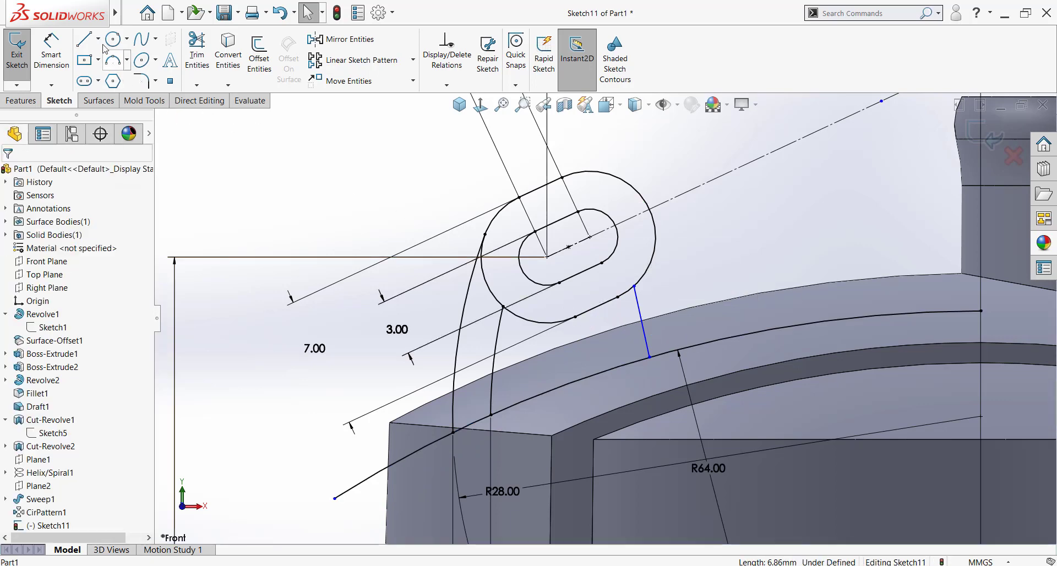
Step: Redraw the right-hand side line from the outer circle to the dome curve, tangent to the circle
key("l")
left_click(654, 236)
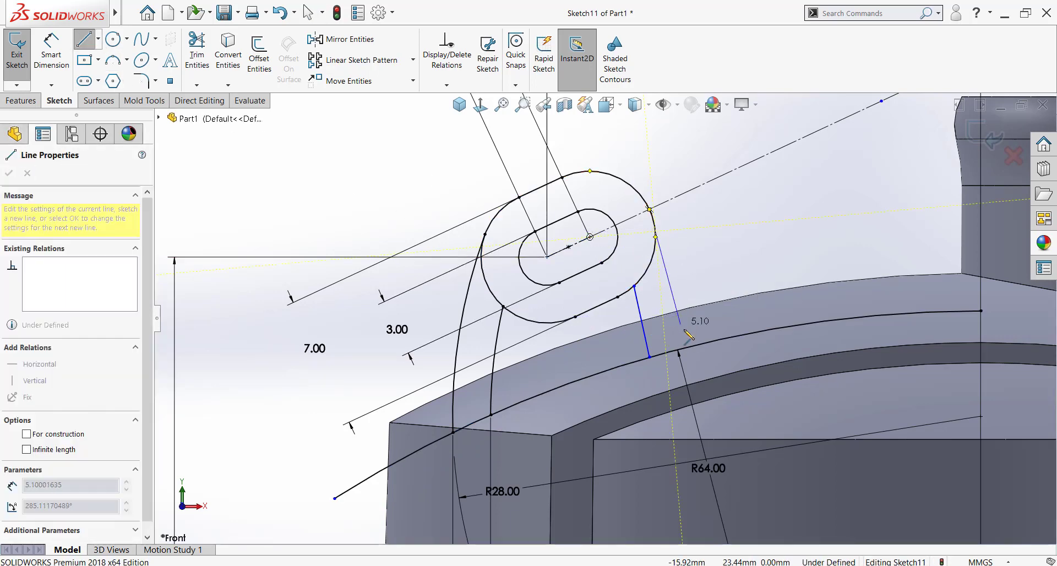
left_click(684, 348)
key("Escape")
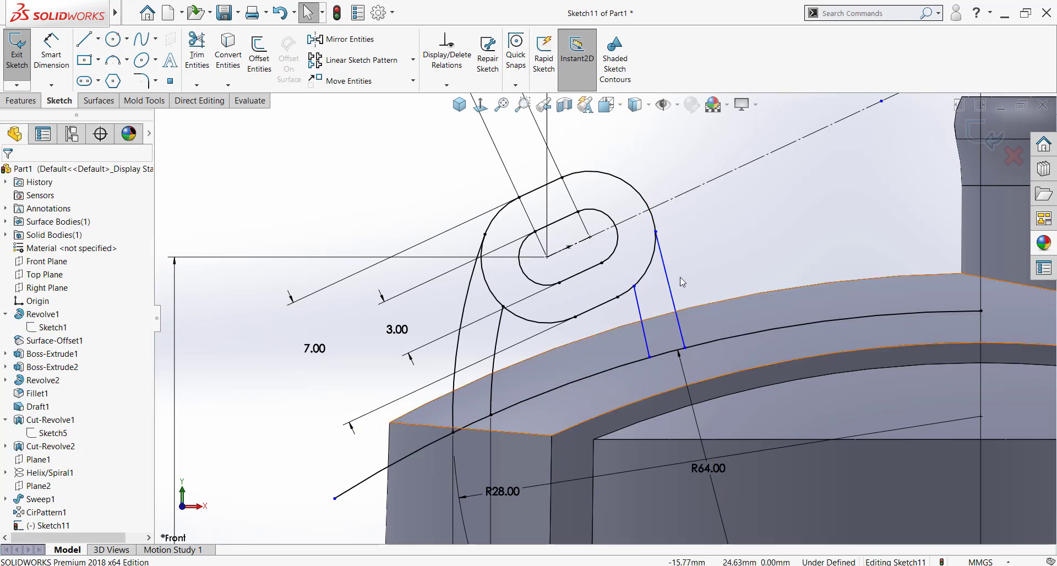
left_click(647, 239, "ctrl")
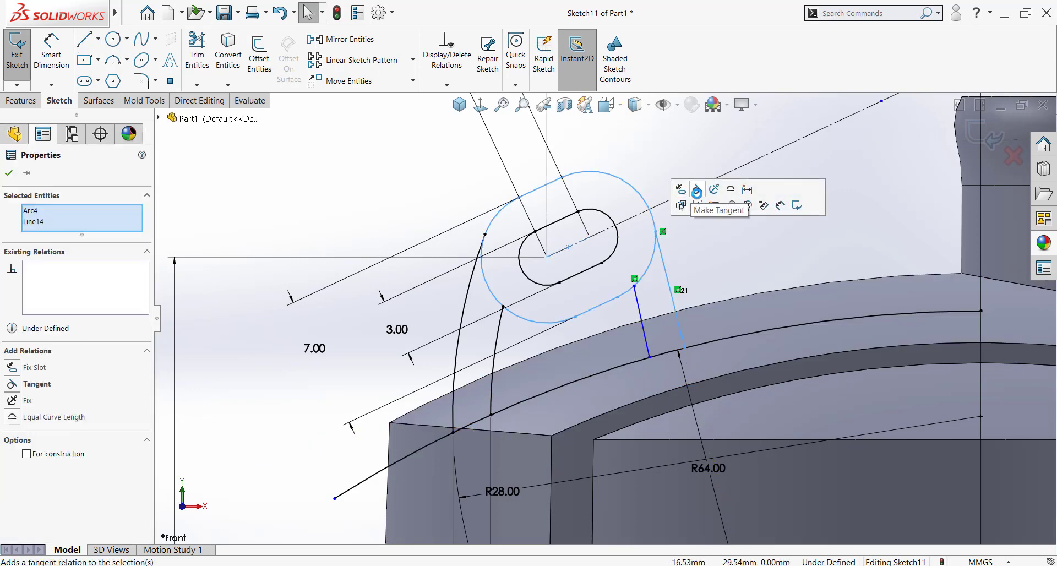
left_click(697, 193)
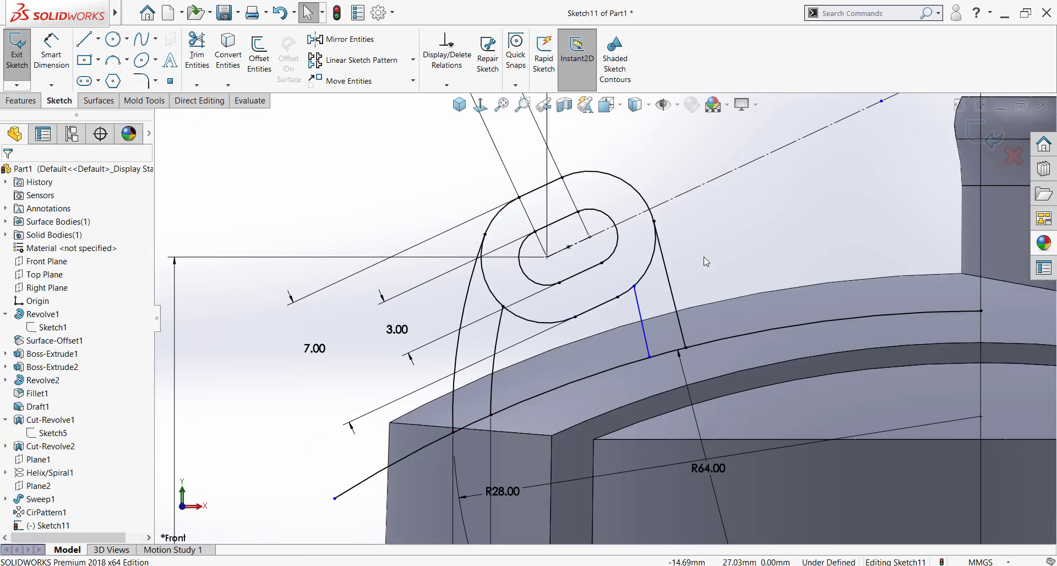
left_click(68, 48)
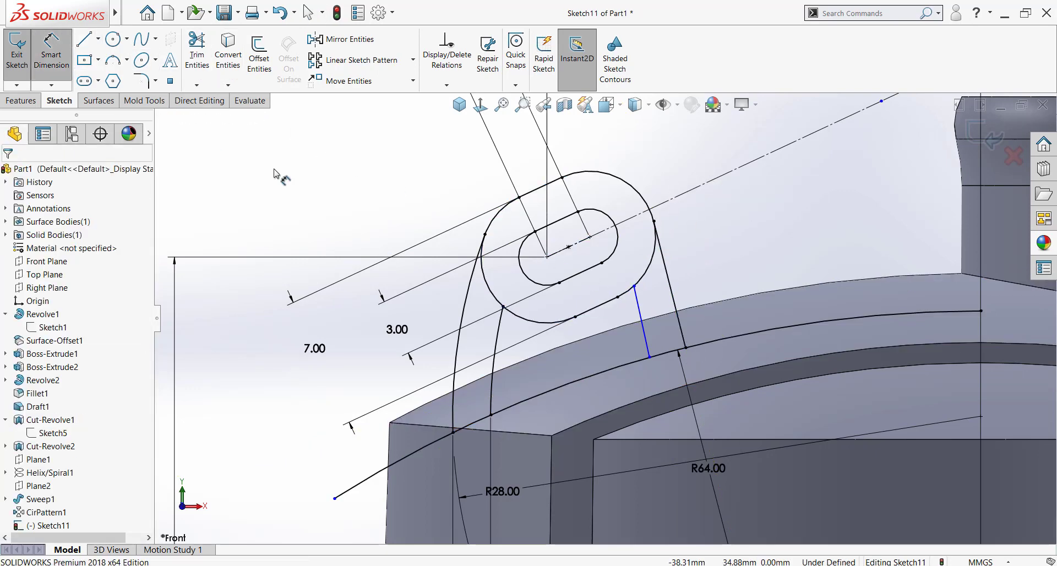
Step: Dimension the inner lug line at 5° from the vertical centre line
left_click(553, 222)
left_click(640, 314)
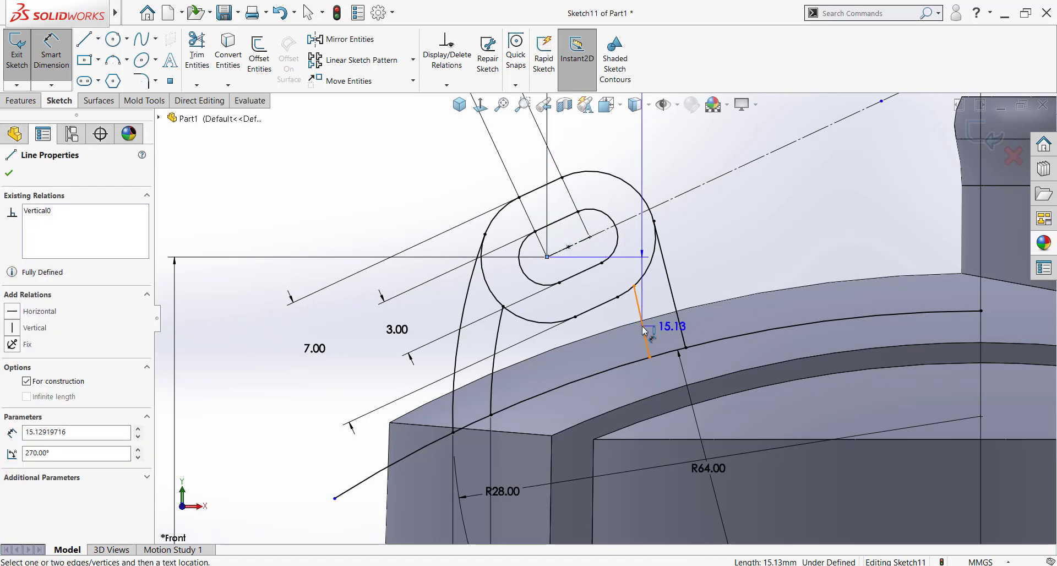
left_click(605, 347)
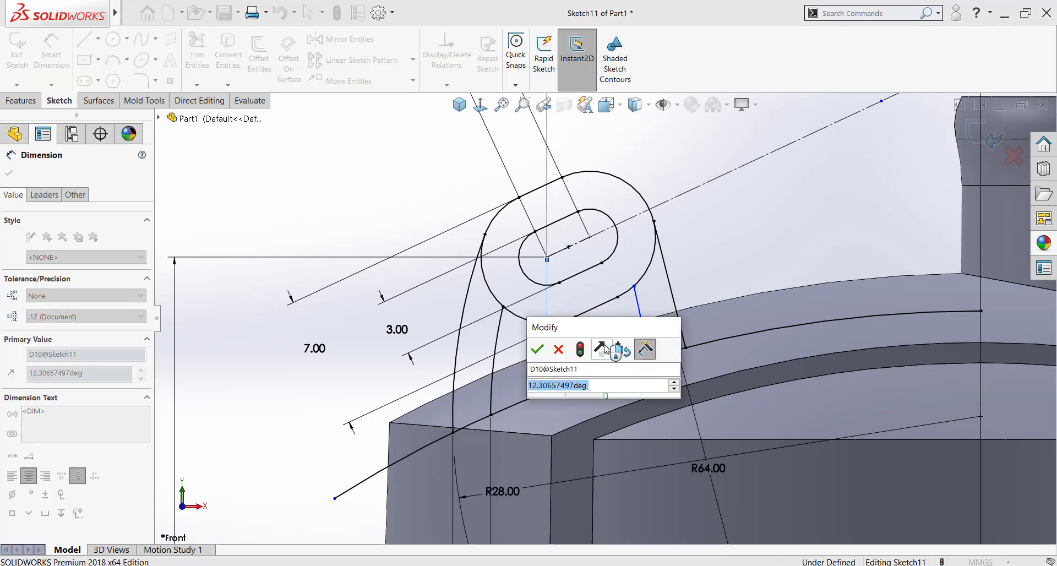
type("5")
key("Return")
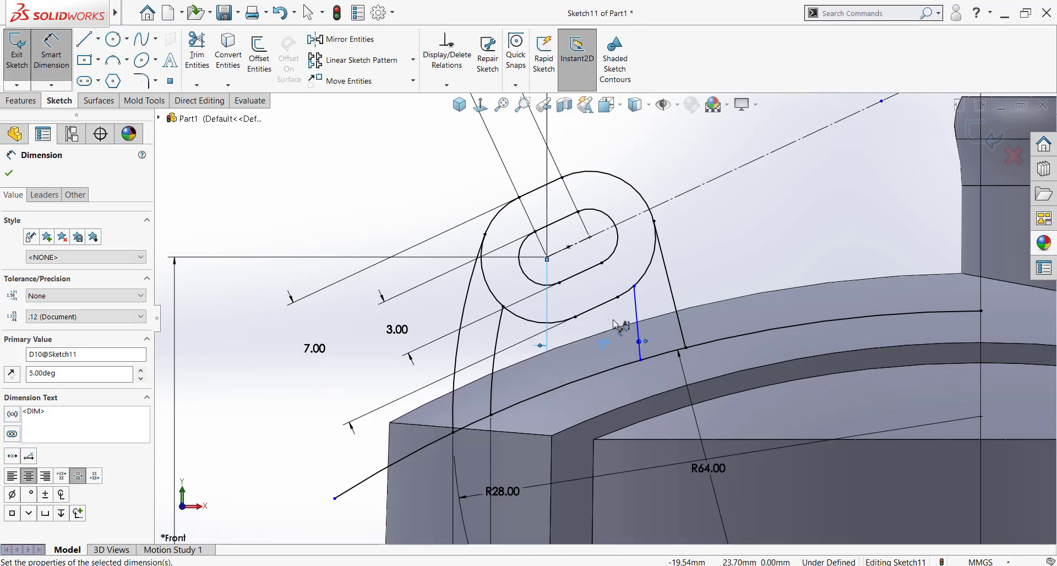
key("Escape")
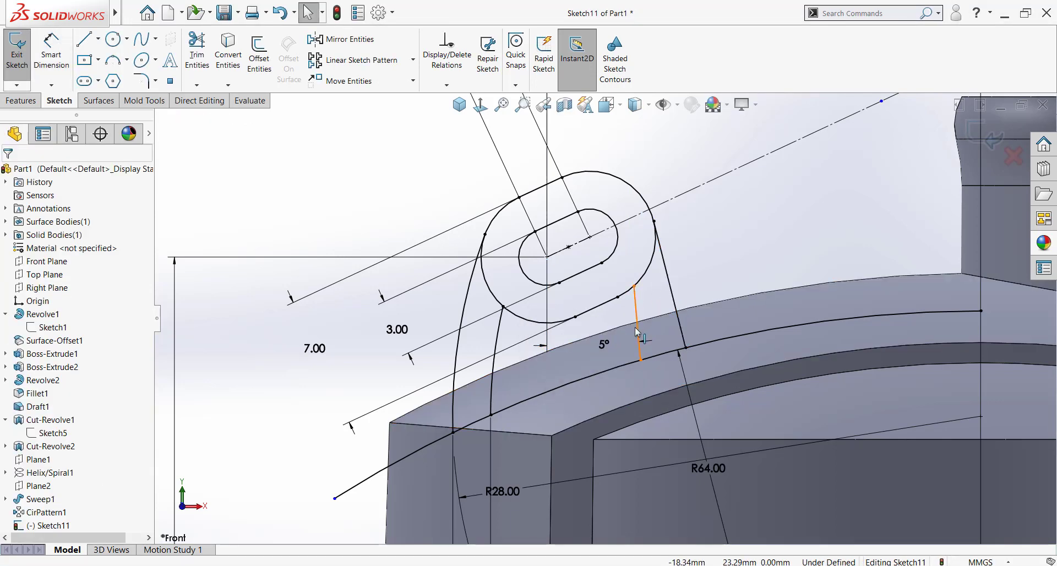
Step: Set 2.00 spacing between the inner and outer lines' lower endpoints
left_click(49, 60)
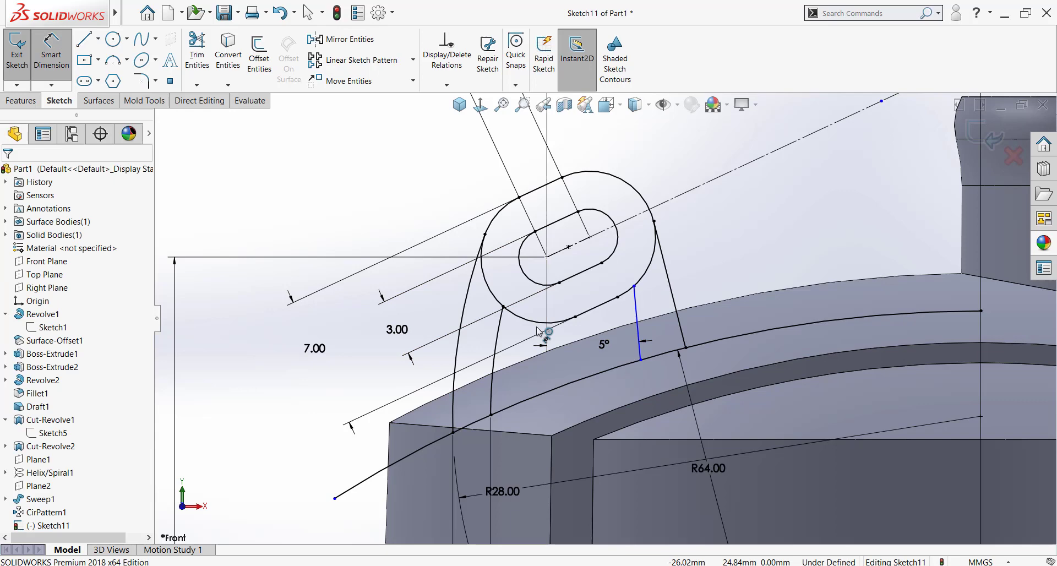
left_click(640, 360)
left_click(685, 348)
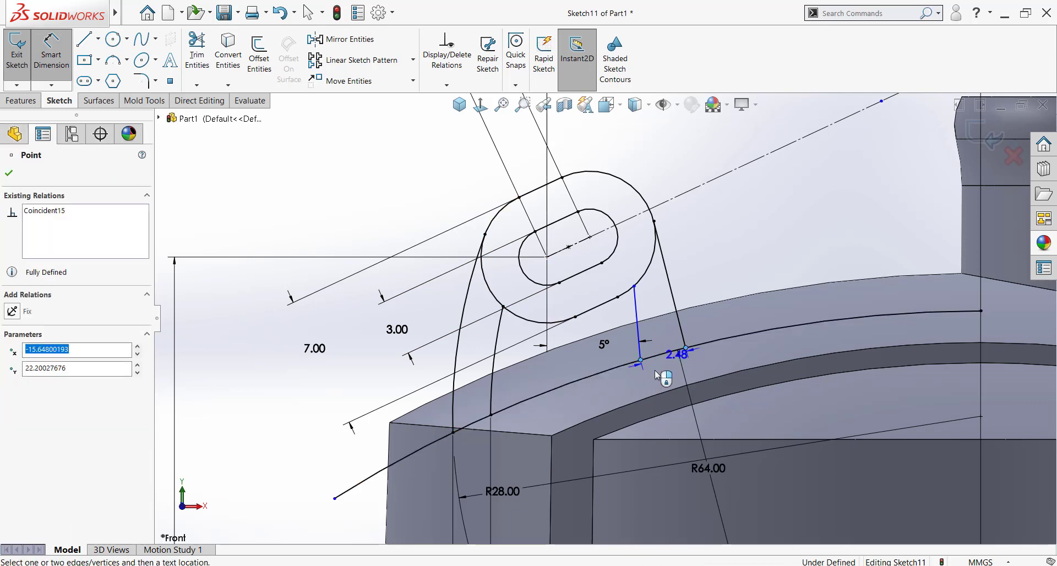
left_click(656, 383)
type("2")
key("Return")
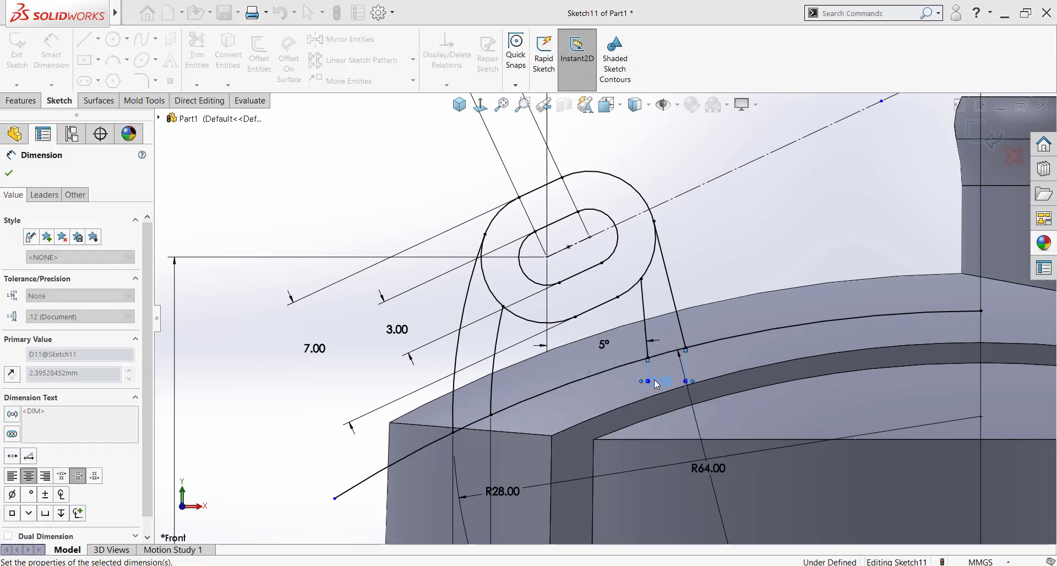
key("Escape")
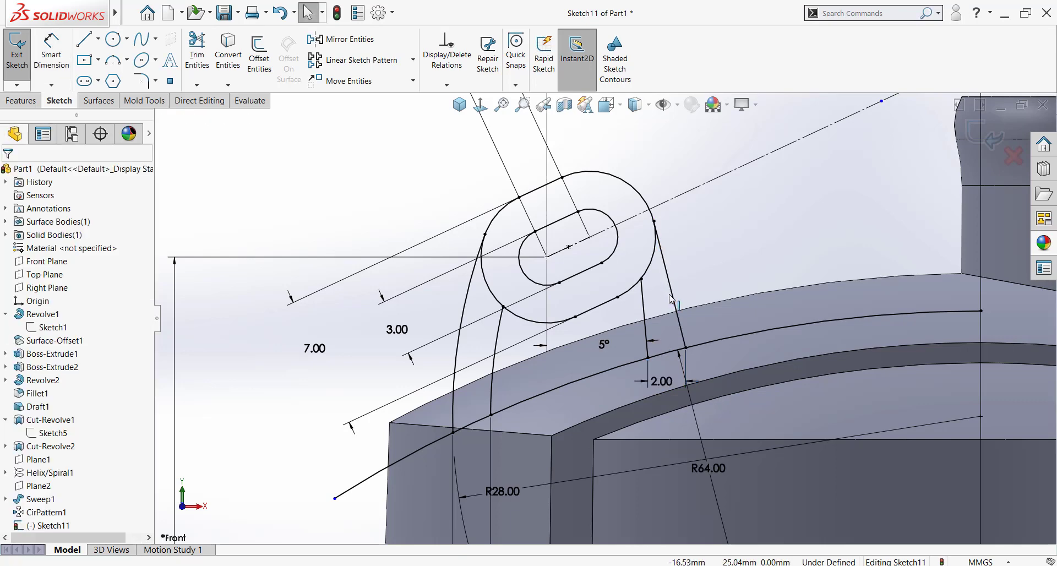
Step: Make the two right-hand side lines parallel
left_click(670, 298)
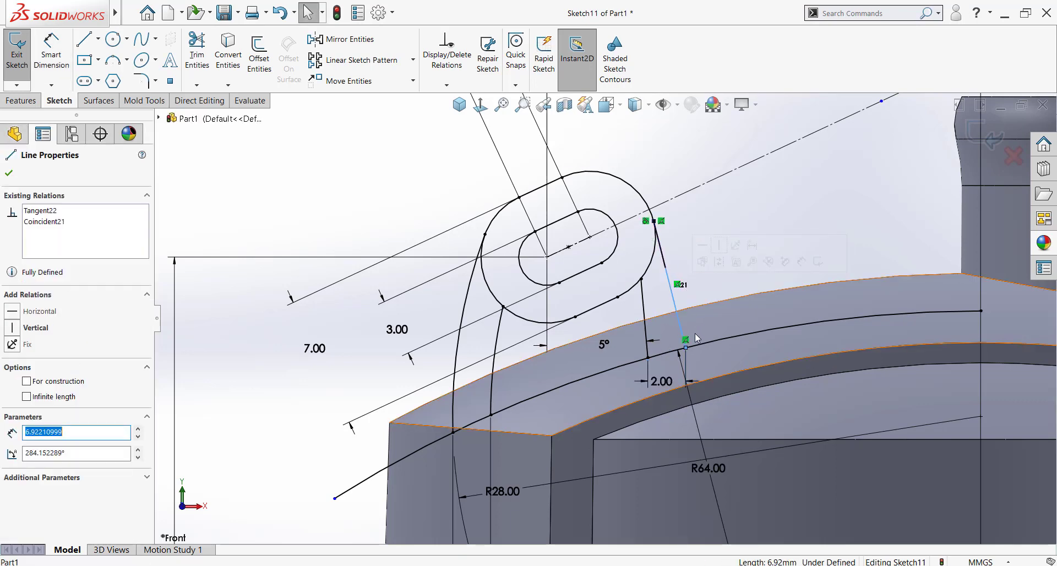
key("Escape")
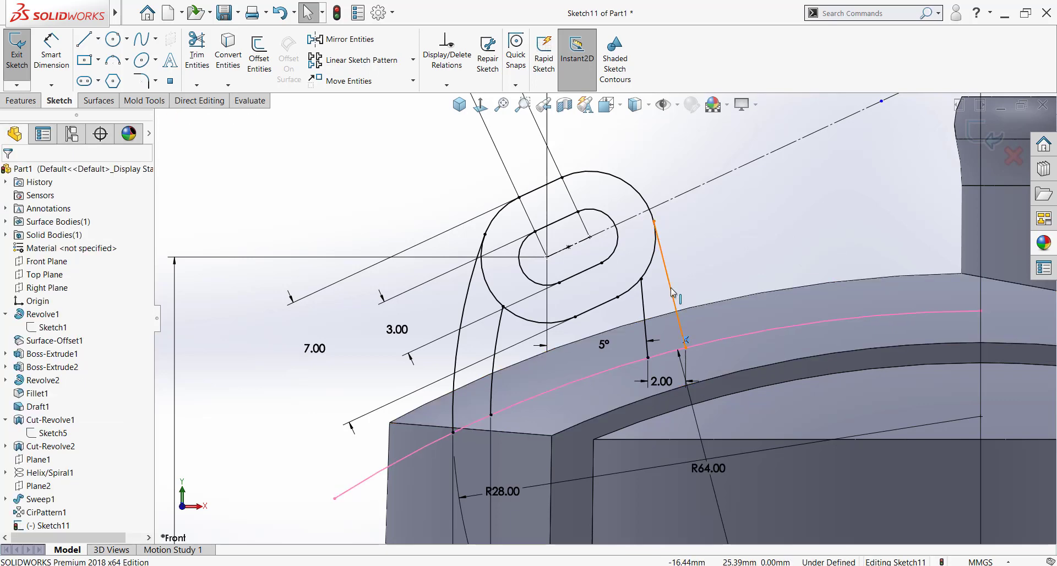
left_click(671, 292)
key("Escape")
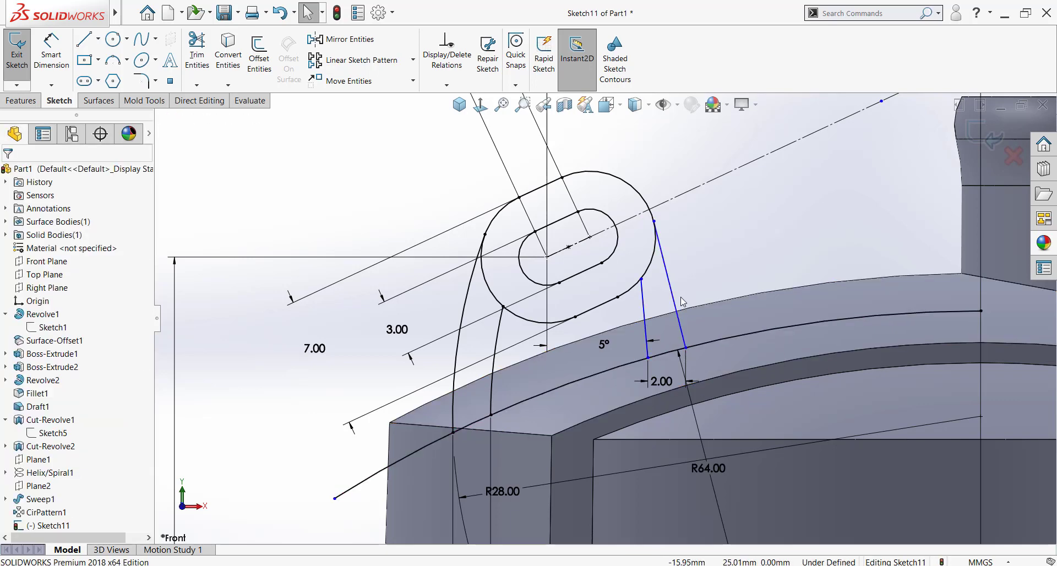
left_click(676, 304)
left_click(676, 304, "ctrl")
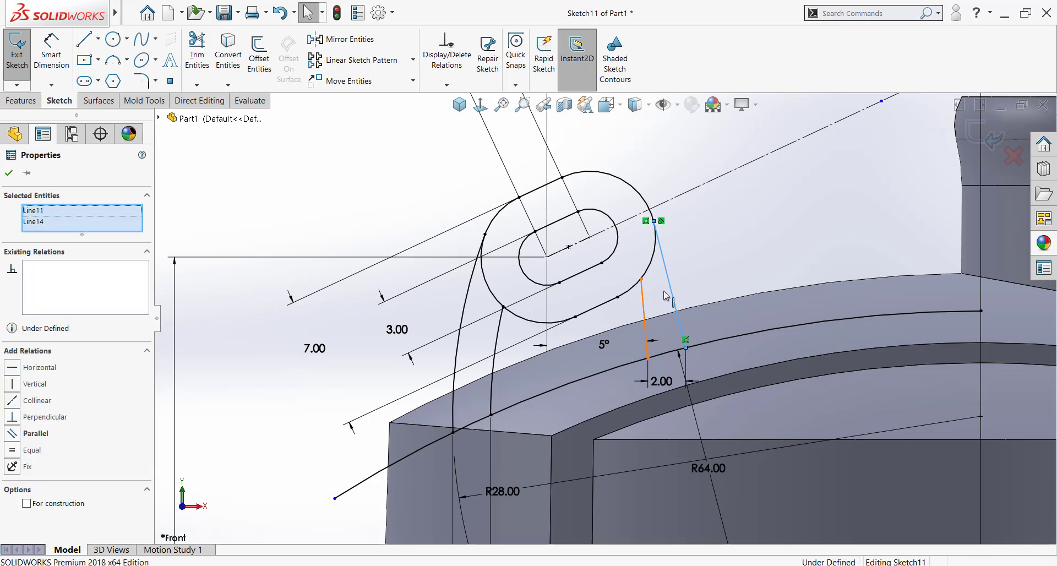
left_click(742, 258)
left_click(693, 258)
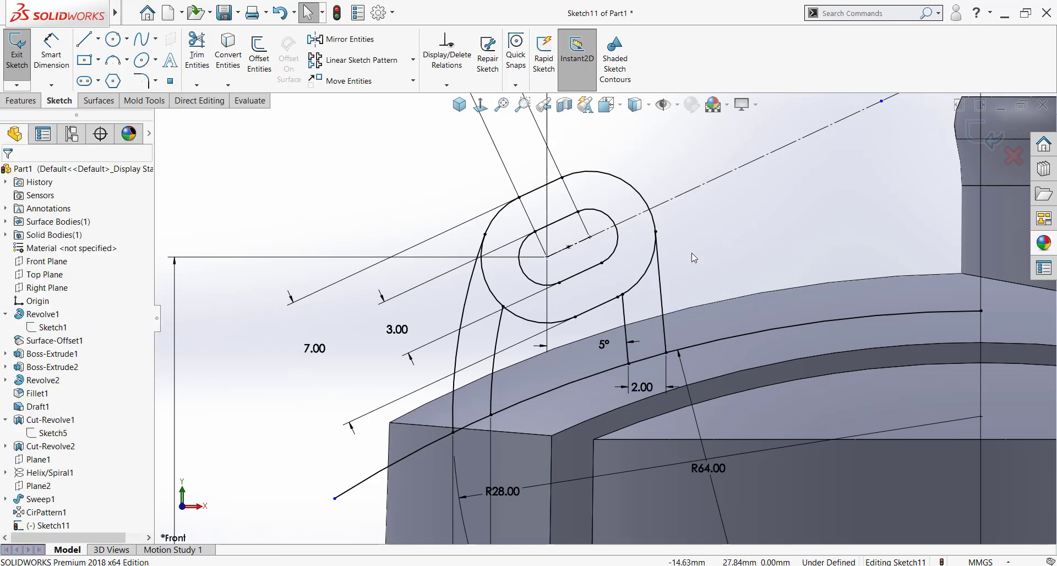
Step: Move the 2.50 dimension text aside to tidy the sketch
scroll(641, 316, "up", 2)
scroll(638, 322, "up", 1)
scroll(637, 327, "down", 1)
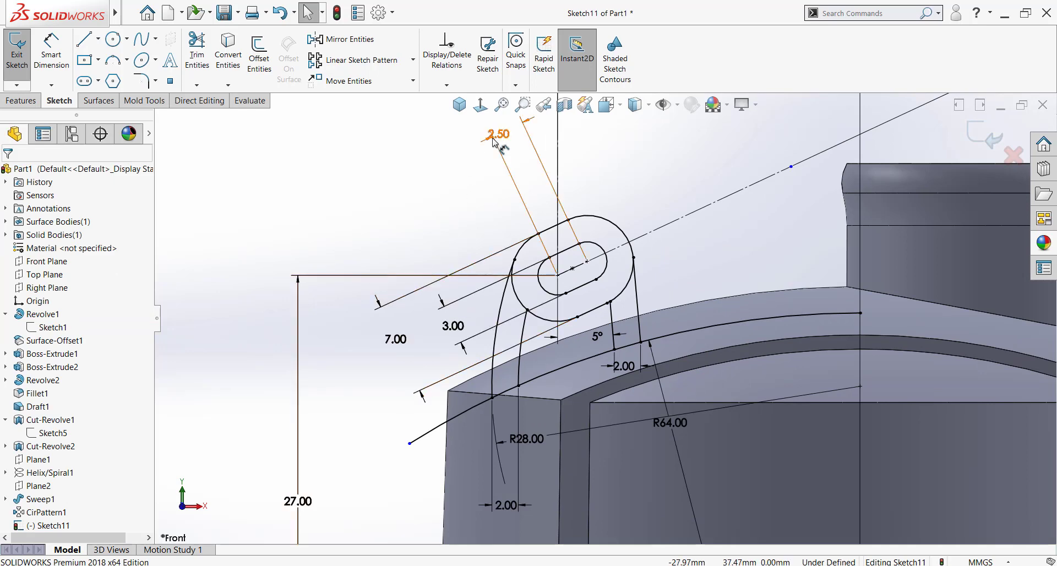
left_click_drag(494, 142, 512, 141)
left_click(435, 210)
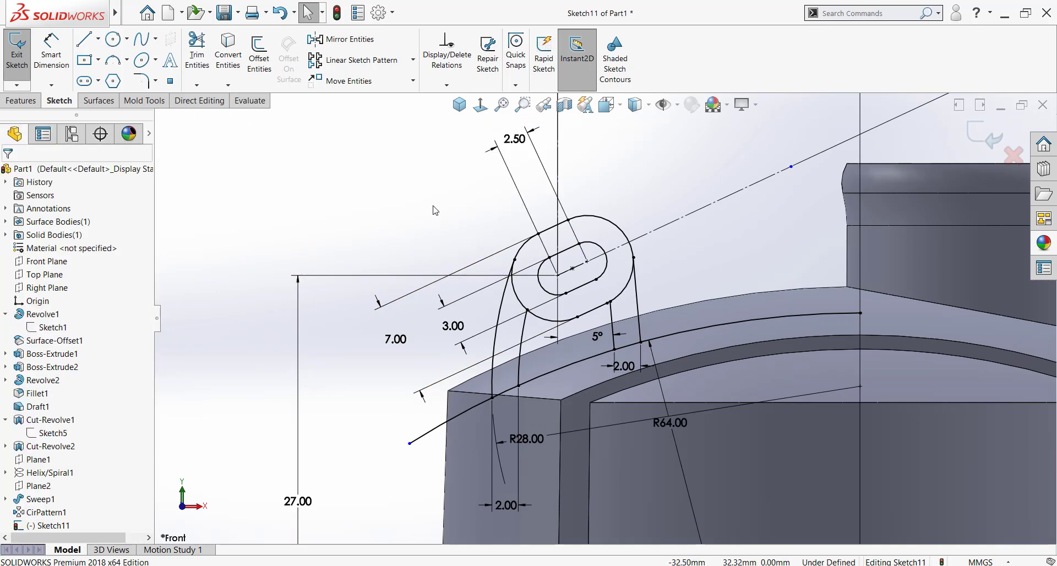
left_click(33, 102)
Step: Extrude all five lug sketch regions 1 mm in the reversed direction
left_click(22, 52)
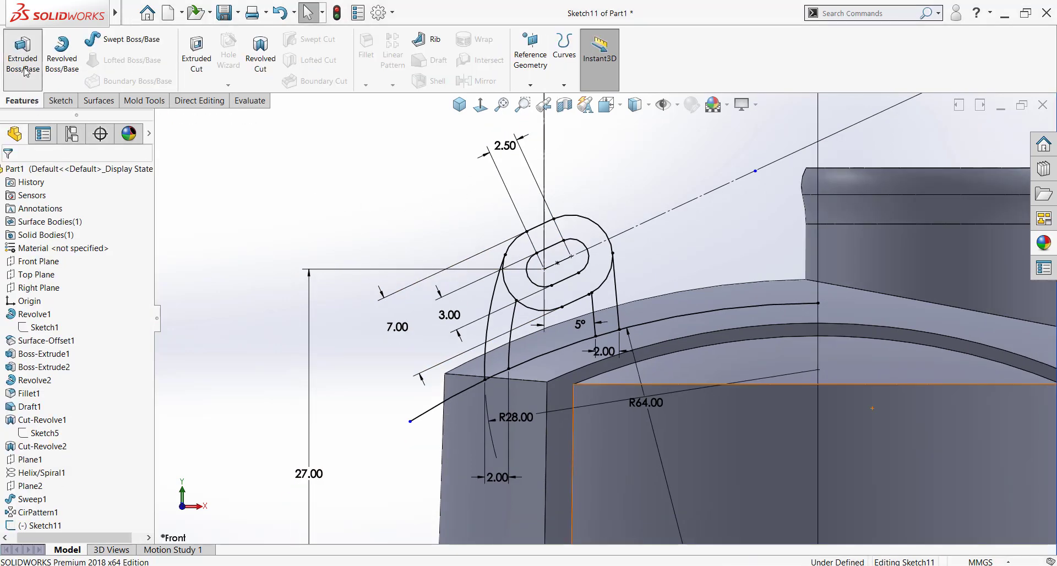
left_click(500, 331)
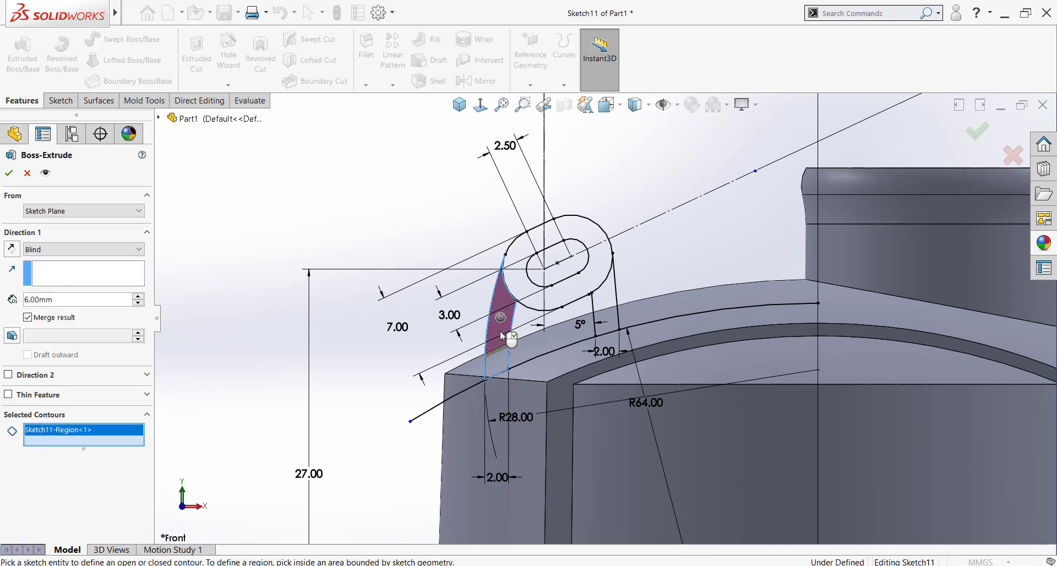
left_click(533, 296)
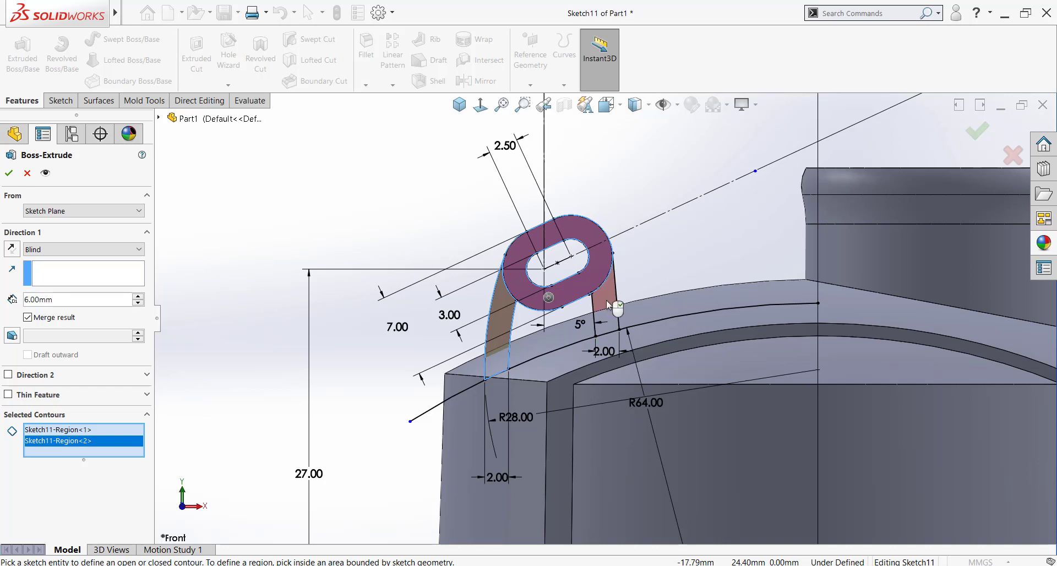
left_click(608, 304)
left_click(575, 315)
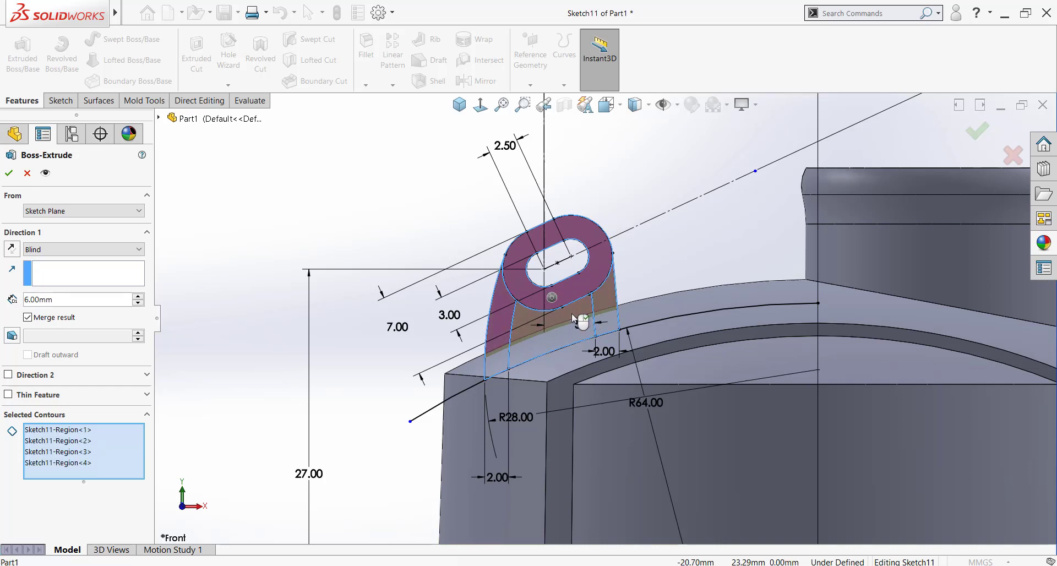
left_click(564, 272)
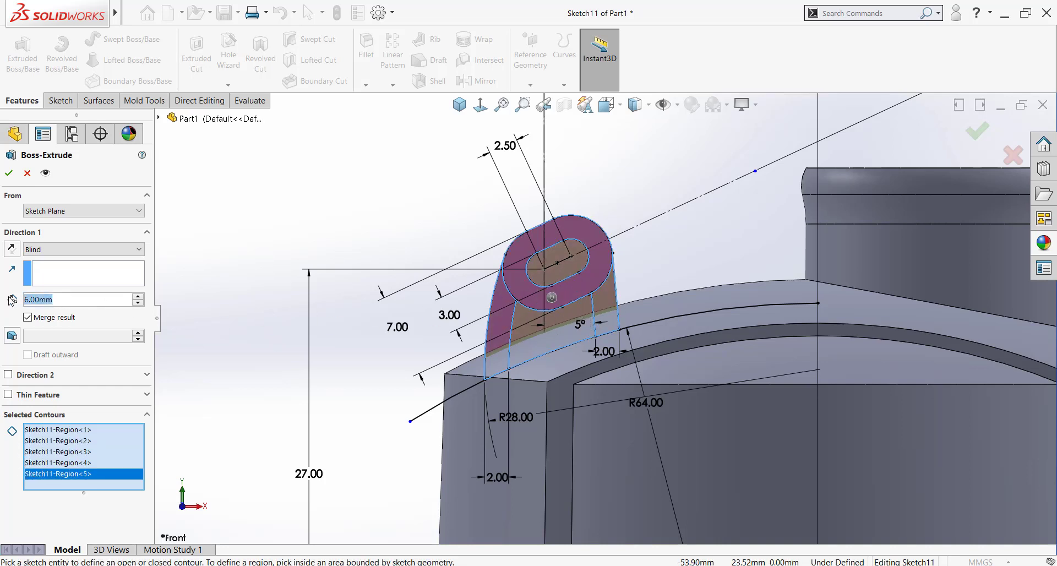
type("1")
mouse_move(319, 271)
middle_mouse_down()
mouse_move(349, 201)
mouse_move(405, 275)
mouse_move(275, 286)
mouse_move(102, 270)
middle_mouse_up()
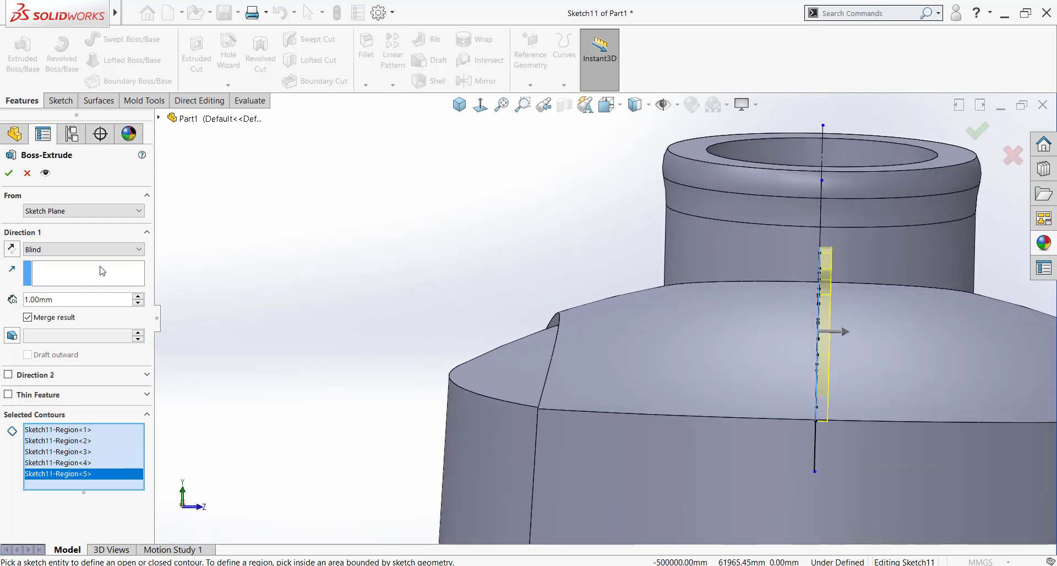
left_click(12, 250)
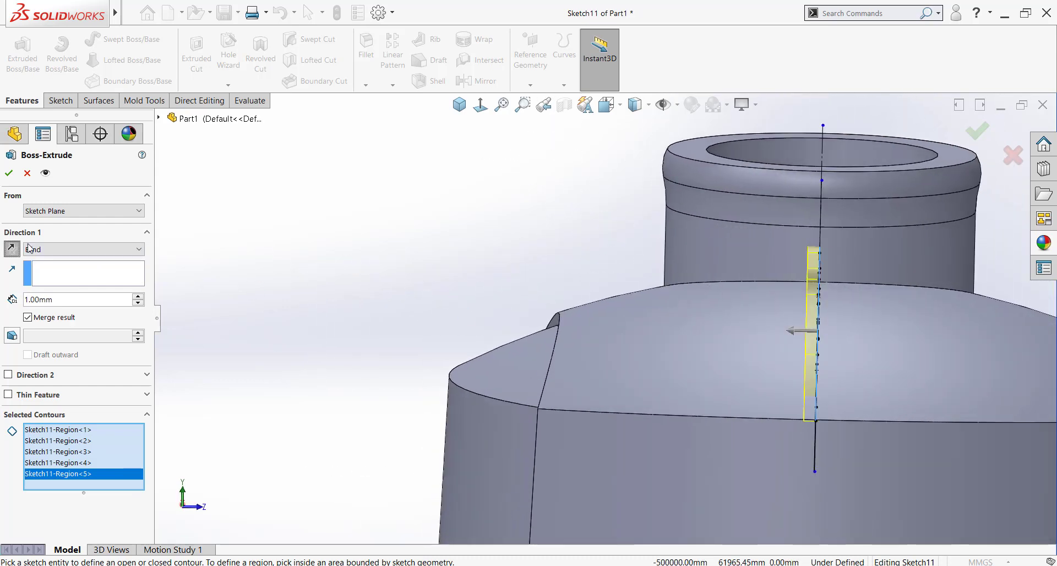
left_click(8, 177)
Step: Orbit around the new fin and select its flat face
mouse_move(366, 354)
middle_mouse_down()
mouse_move(706, 359)
mouse_move(740, 386)
mouse_move(807, 341)
mouse_move(725, 342)
middle_mouse_up()
scroll(807, 342, "down", 3)
scroll(806, 342, "down", 3)
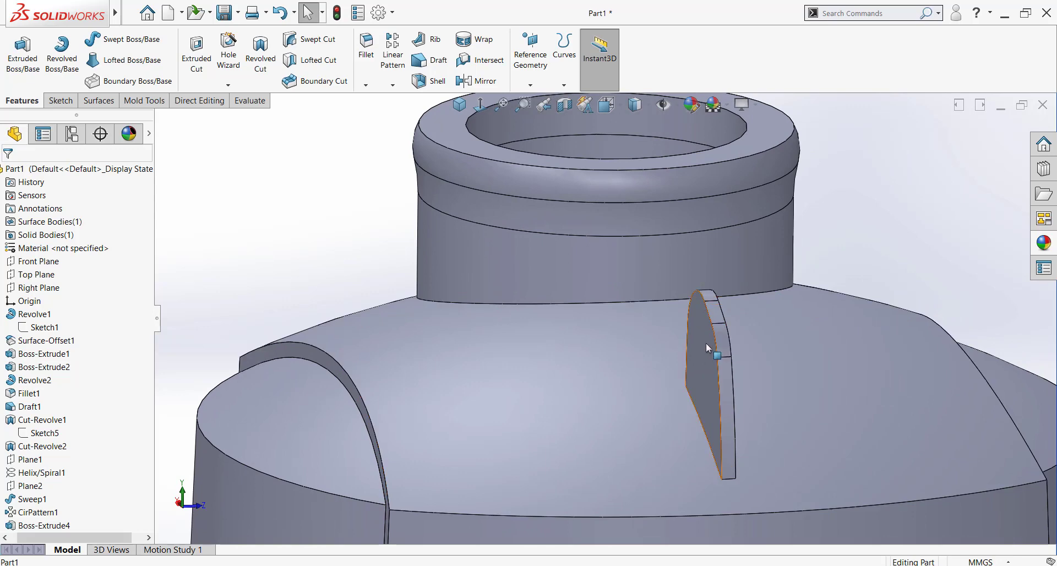
left_click(707, 342)
Step: Start a sketch on the fin face and convert the lug sketch Sketch11 into it
left_click(755, 311)
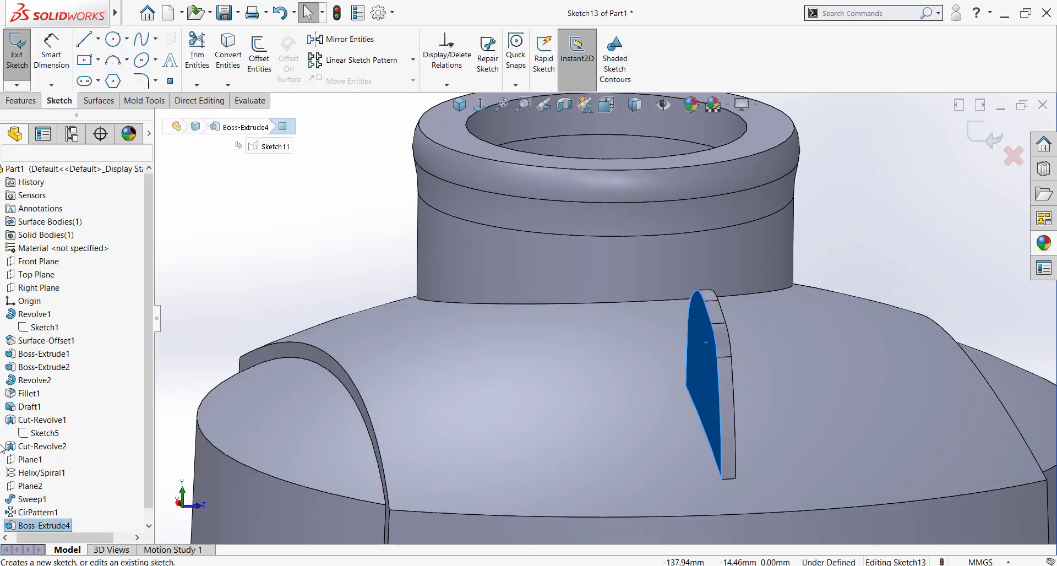
left_click(201, 306)
left_click(228, 55)
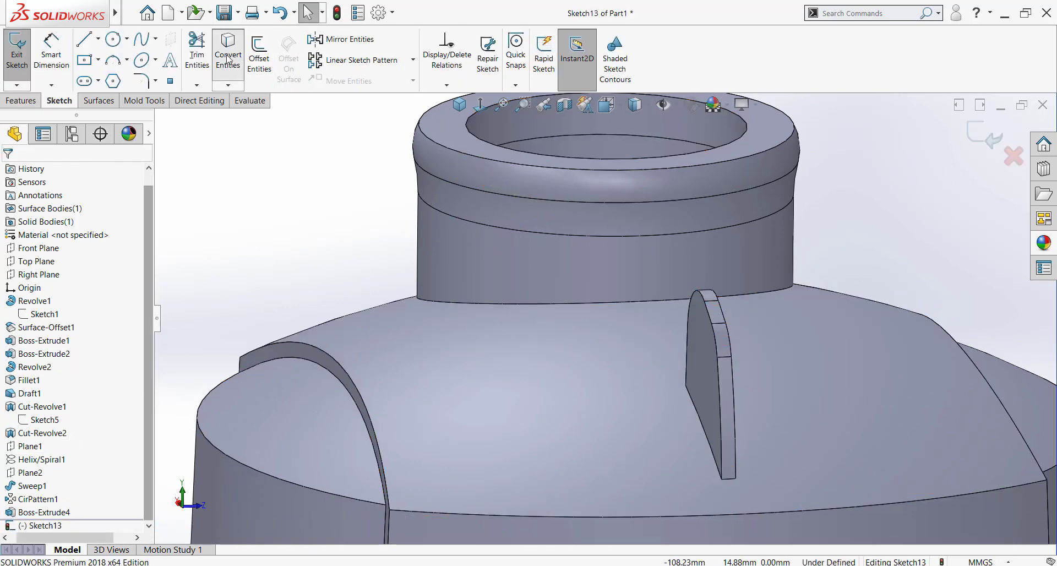
left_click(160, 118)
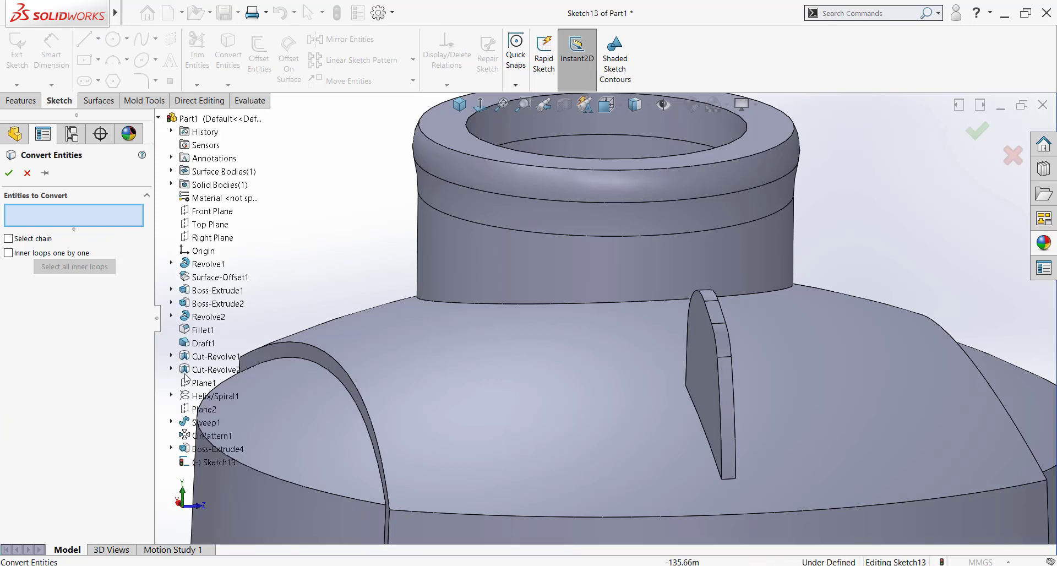
left_click(171, 449)
left_click(225, 461)
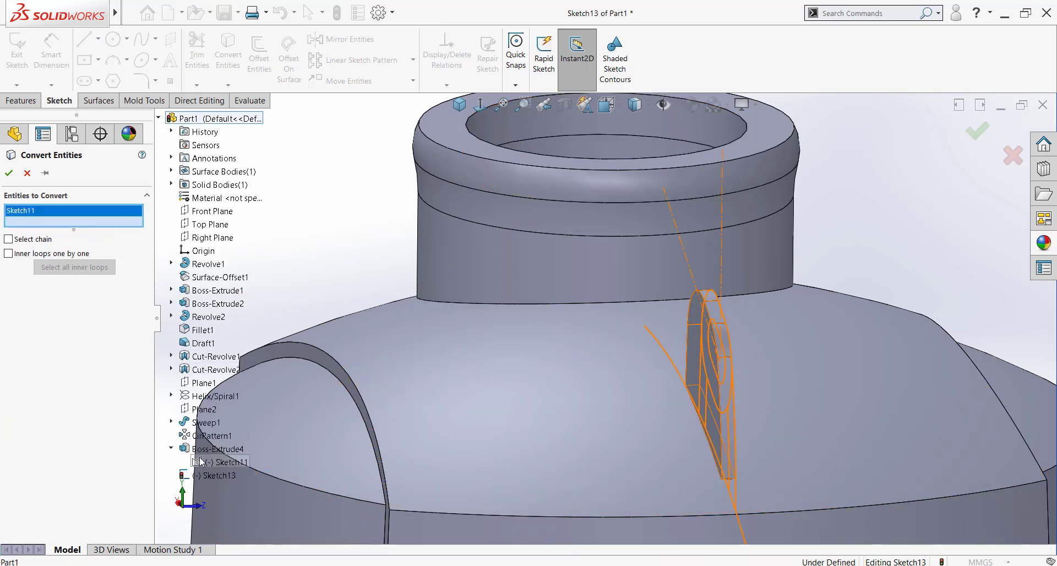
left_click(8, 174)
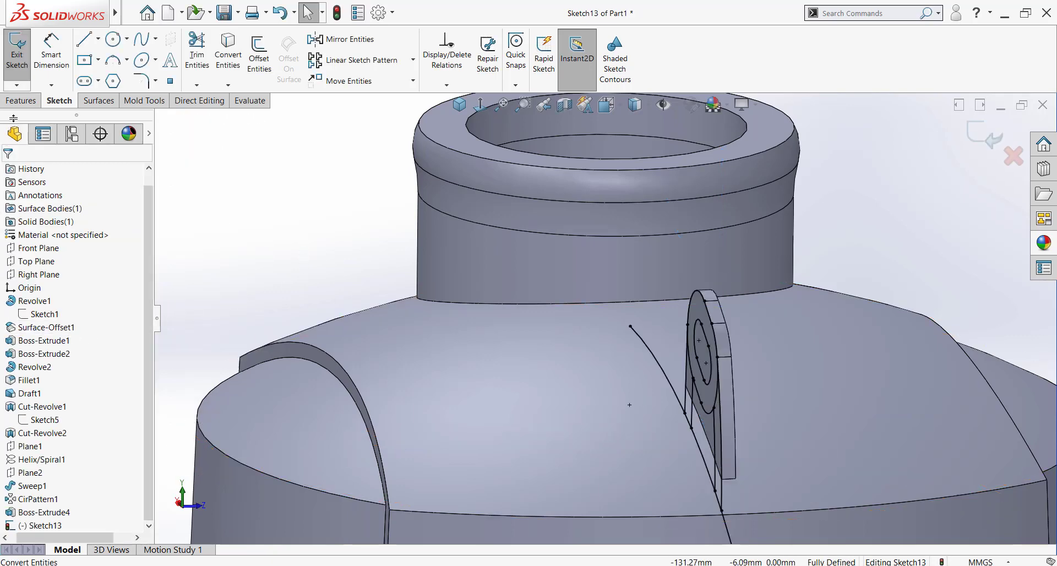
Step: Start a boss extrusion of the converted sketch with a 6 mm depth
left_click(20, 100)
left_click(22, 52)
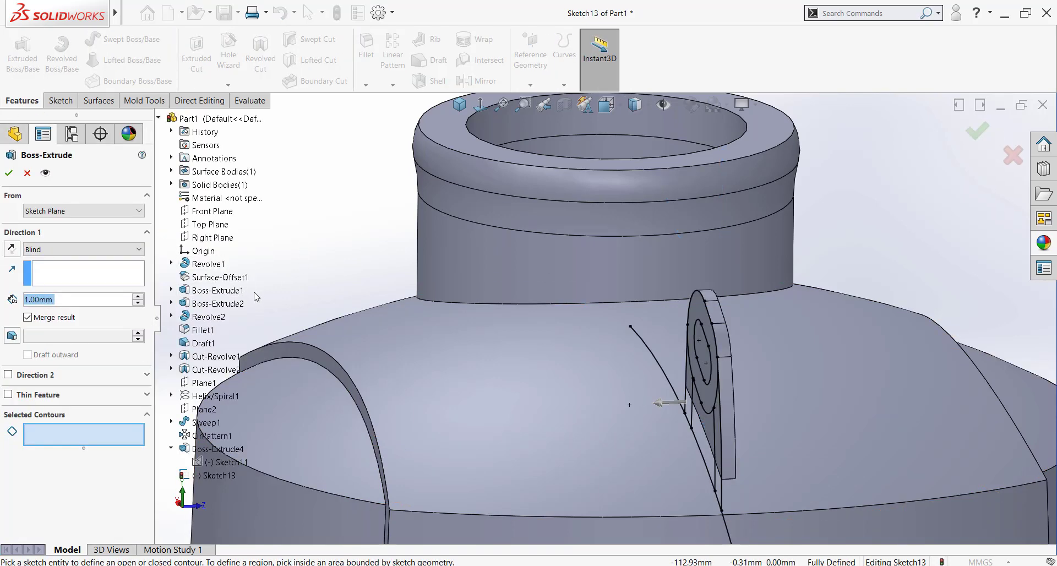
type("6")
key("Return")
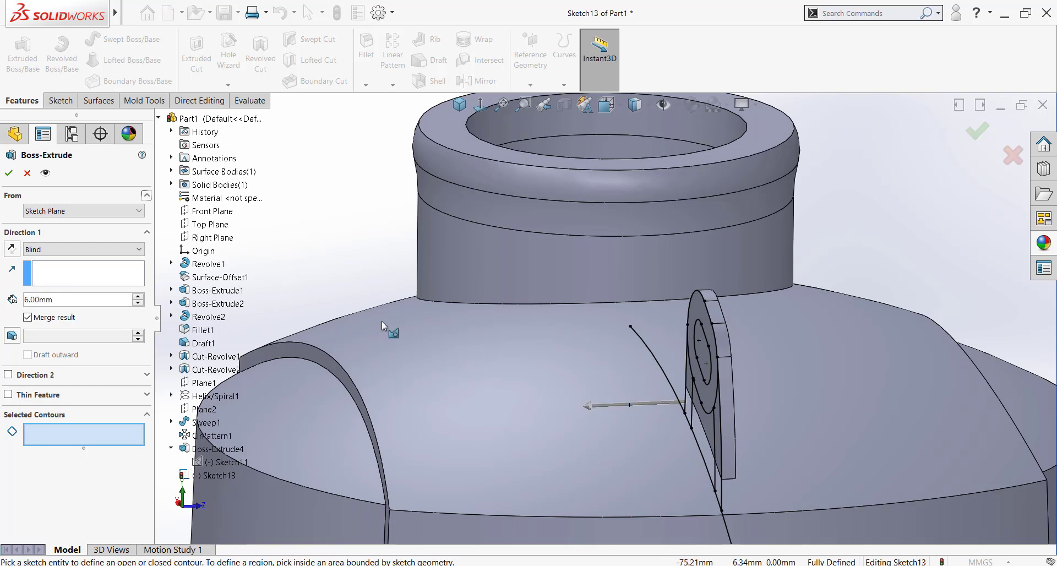
key("Right")
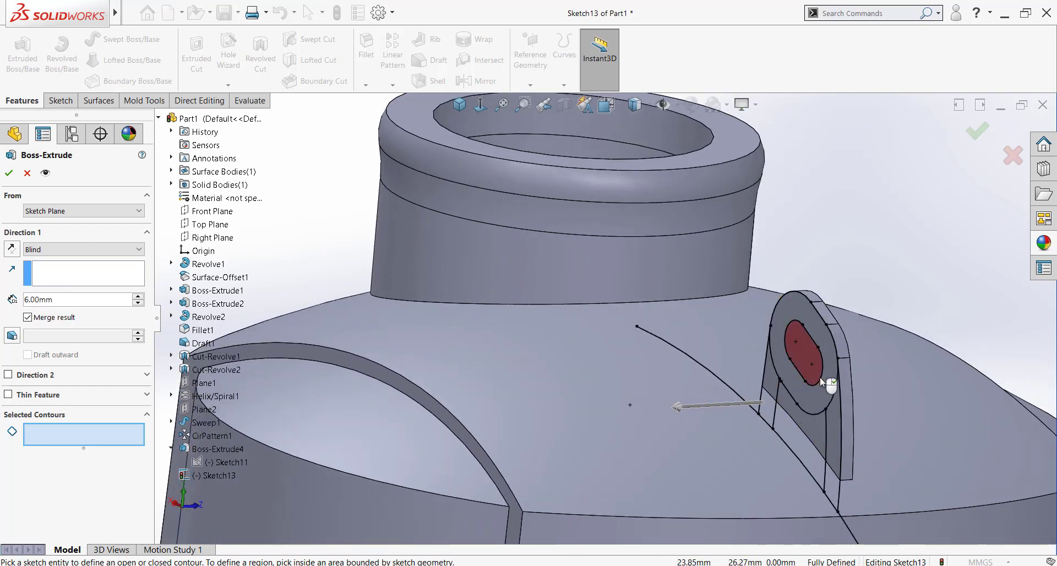
middle_click_drag(794, 372, 891, 368)
scroll(787, 398, "down", 3)
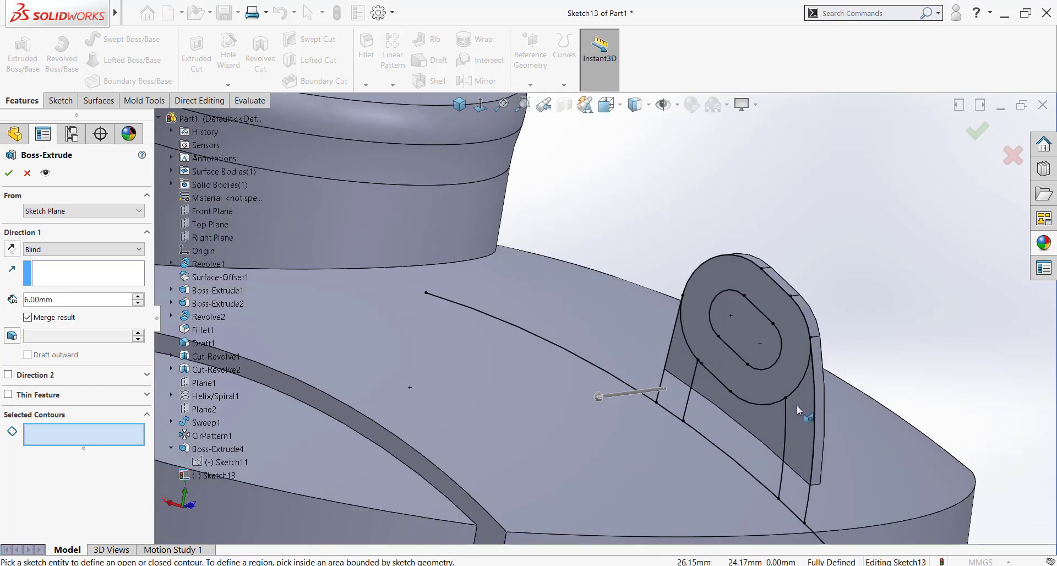
Step: Select the five lug regions as contours and confirm the 6 mm extrusion
left_click(798, 405)
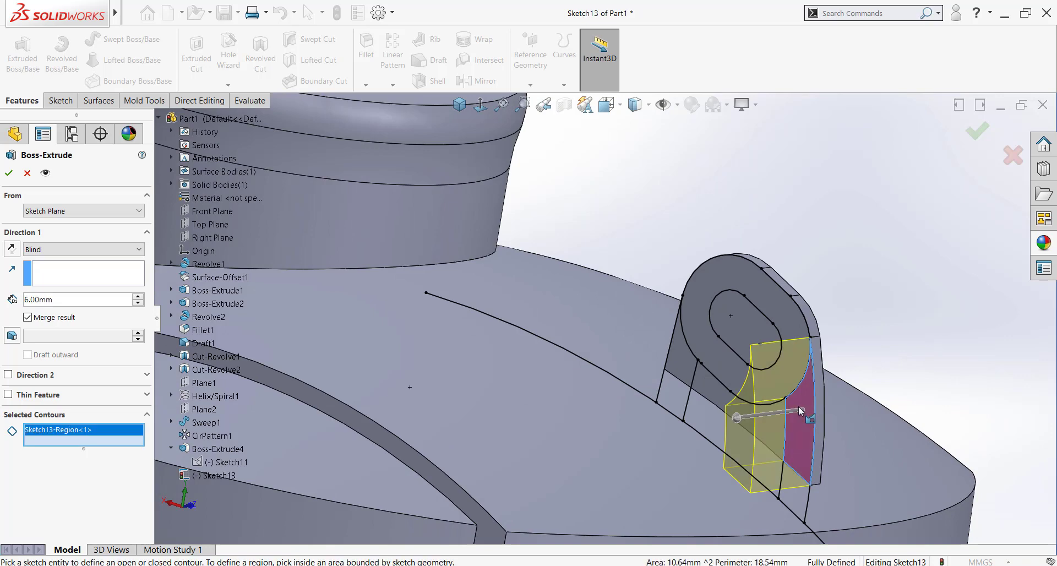
left_click(776, 317)
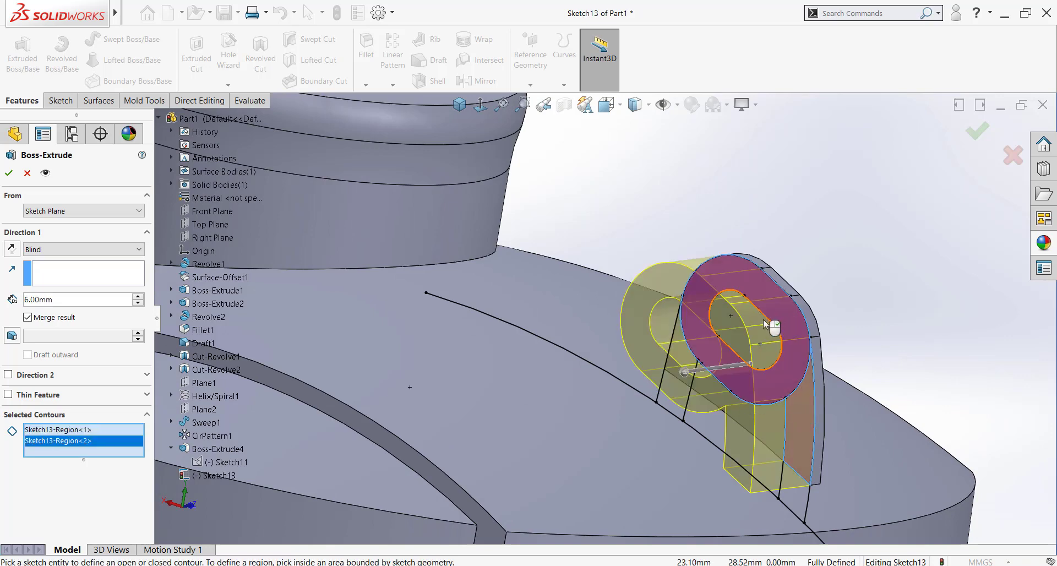
left_click(685, 357)
middle_click_drag(736, 420, 758, 390)
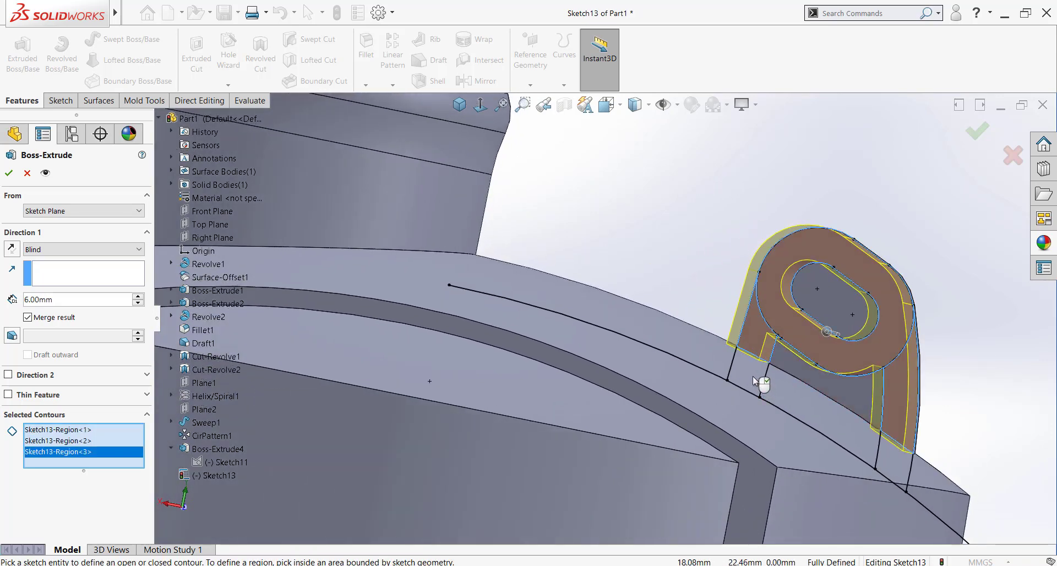
left_click(752, 377)
left_click(887, 457)
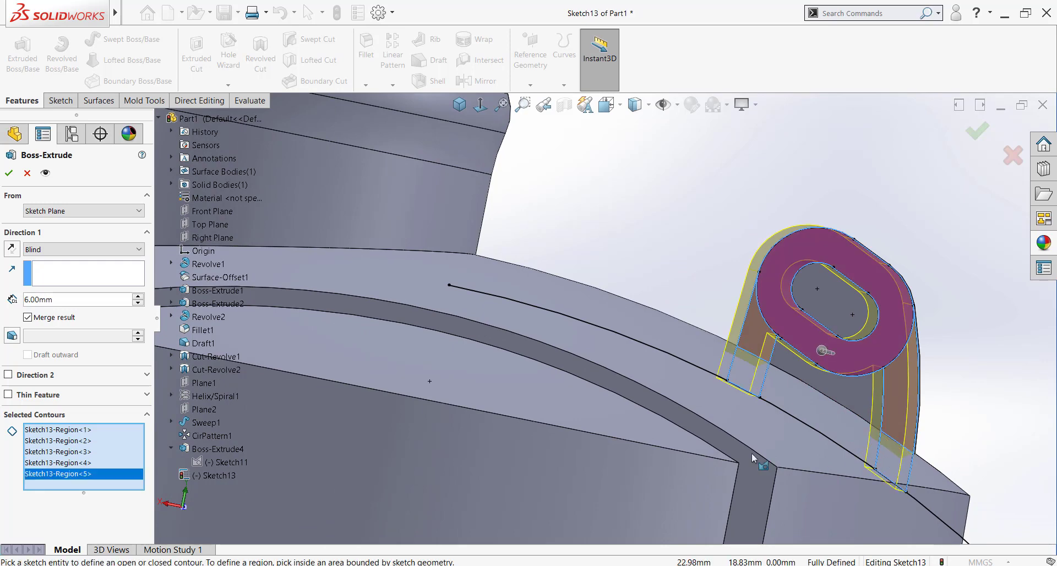
left_click(9, 173)
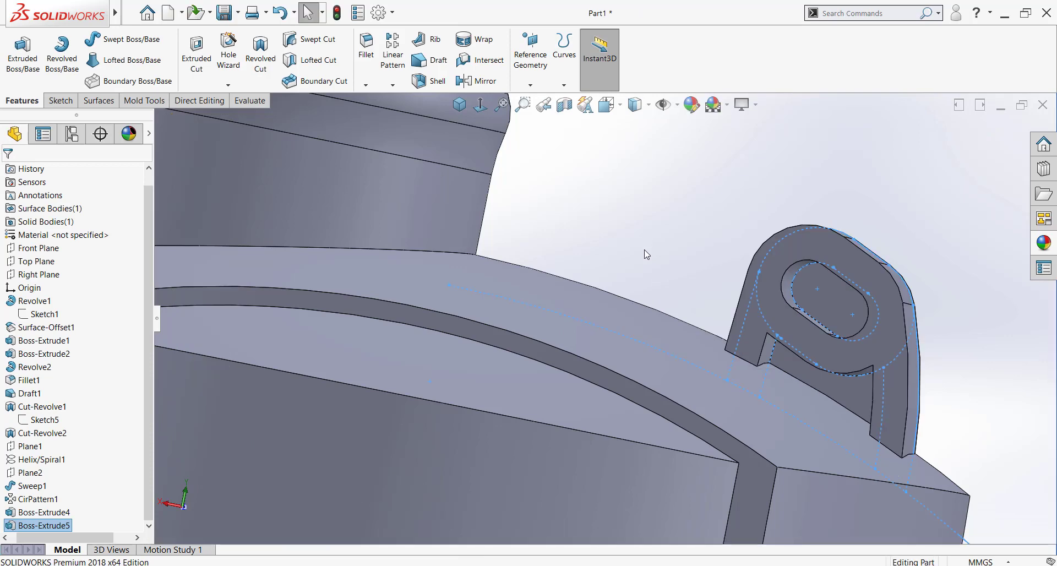
middle_click_drag(670, 319, 581, 147)
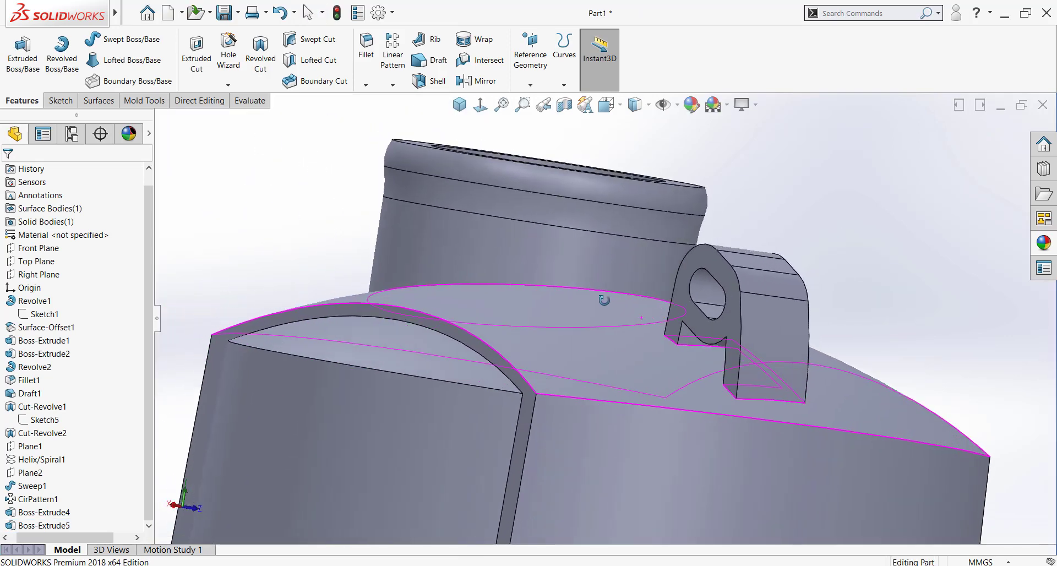
left_click(564, 104)
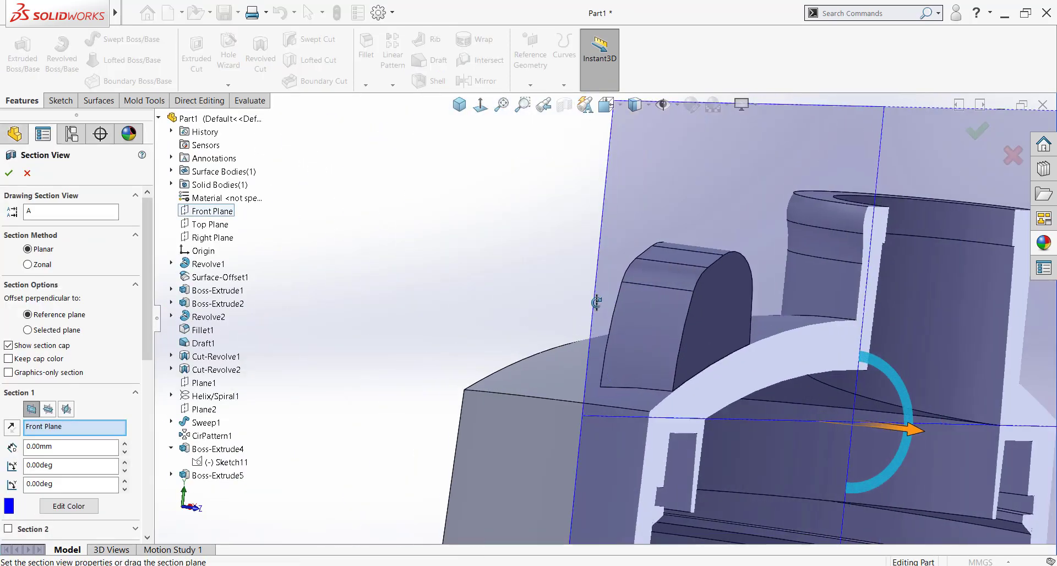
middle_click_drag(596, 302, 908, 391)
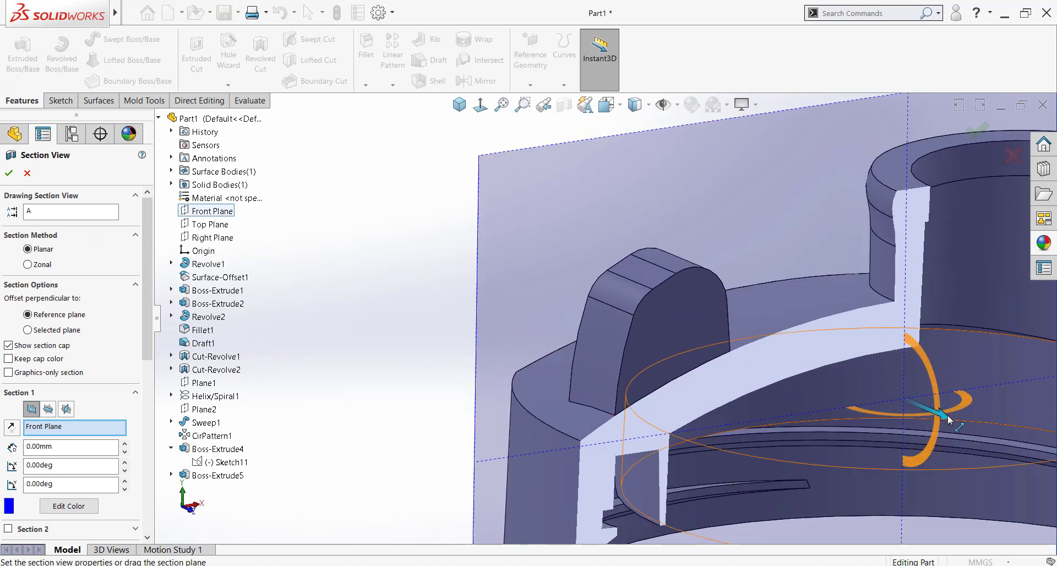
left_click_drag(938, 417, 898, 395)
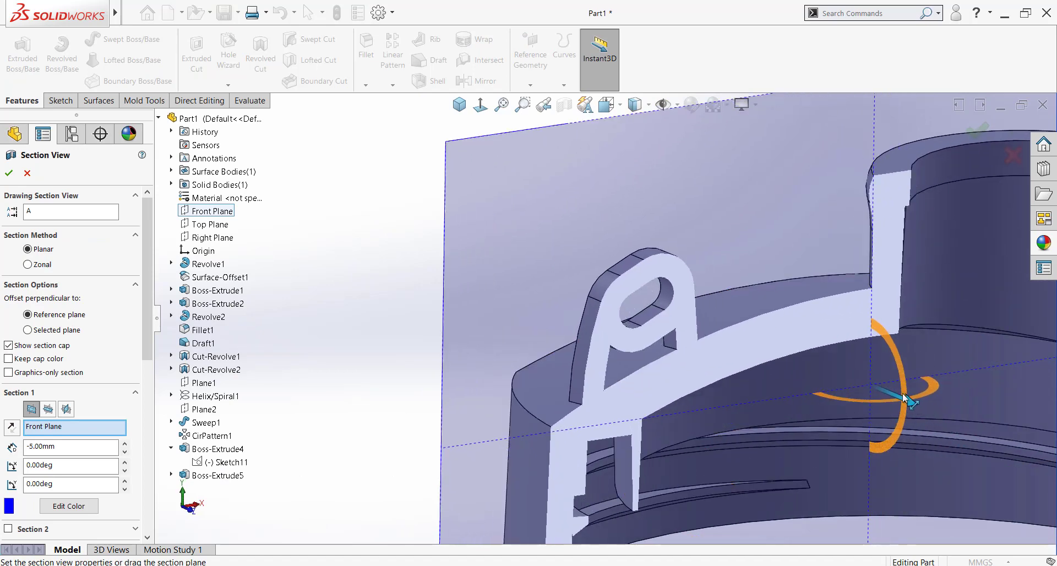
left_click_drag(898, 395, 890, 385)
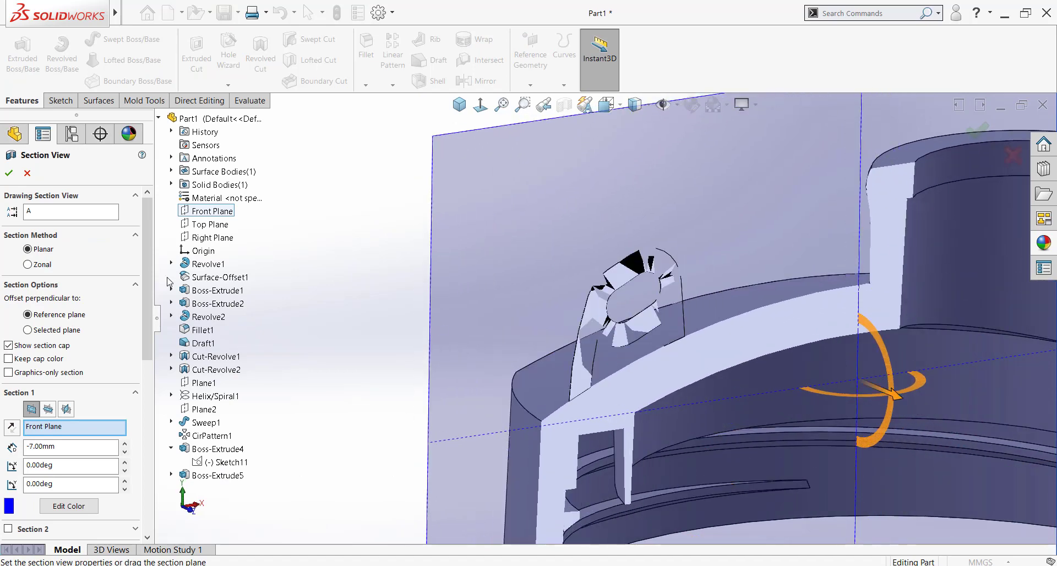
left_click(27, 173)
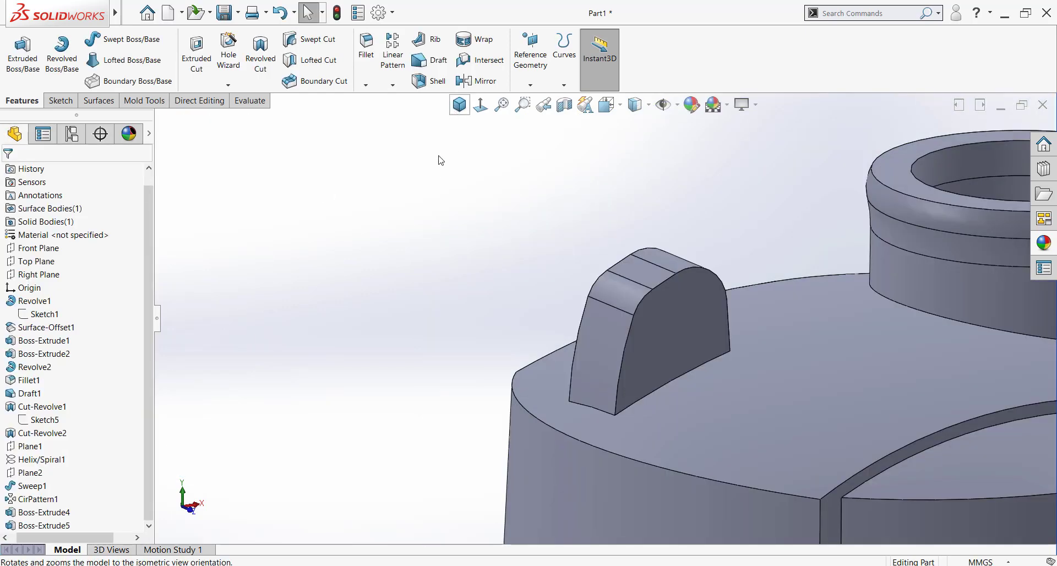
key("ctrl+7")
scroll(566, 252, "down", 2)
scroll(553, 251, "down", 2)
scroll(554, 251, "down", 2)
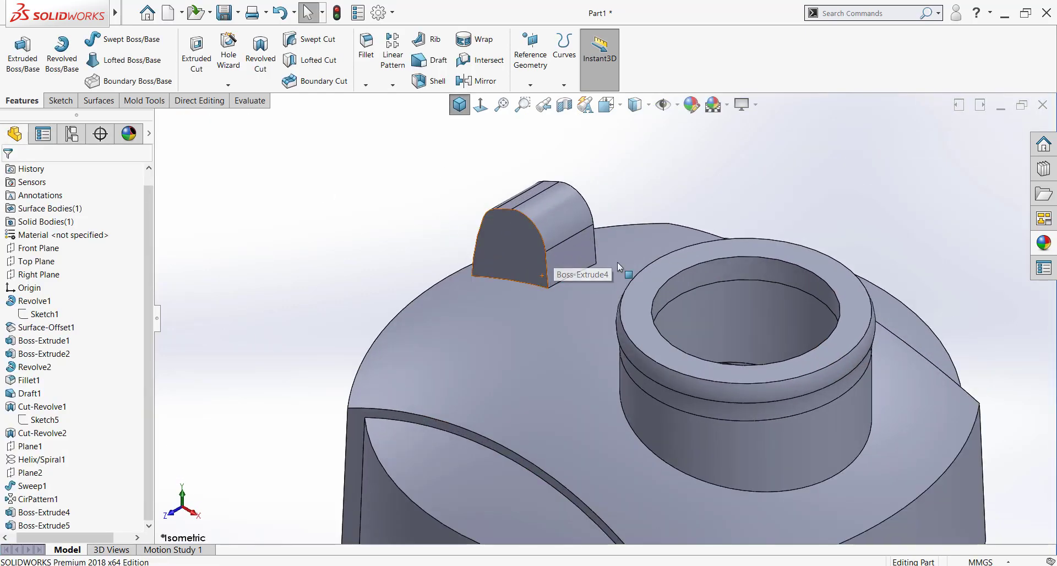
Step: Draft the five lug side faces at 2° using the lug face as neutral plane
left_click(425, 69)
left_click(494, 241)
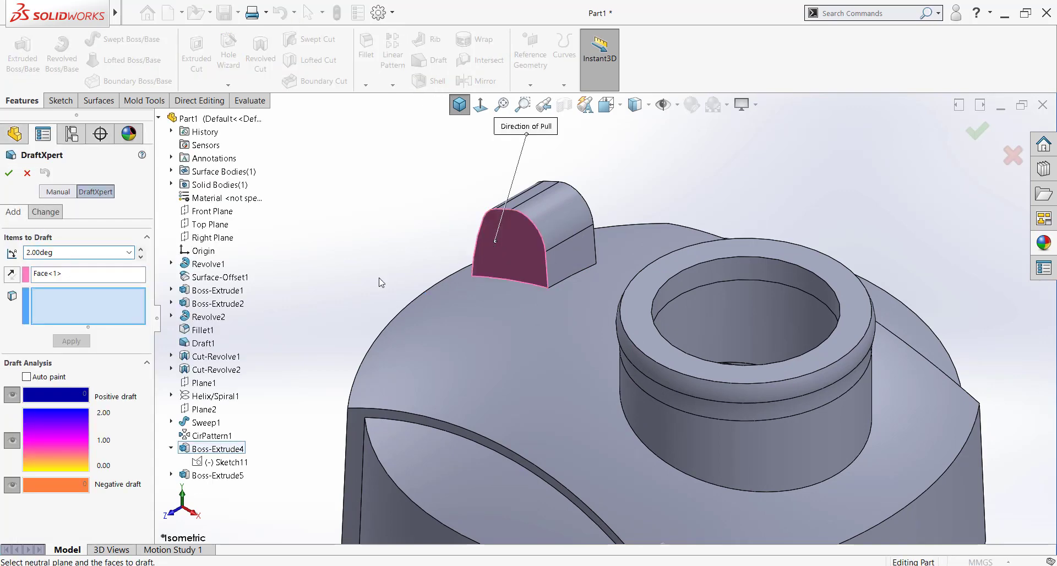
mouse_move(468, 255)
middle_mouse_down()
mouse_move(704, 312)
mouse_move(450, 241)
middle_mouse_up()
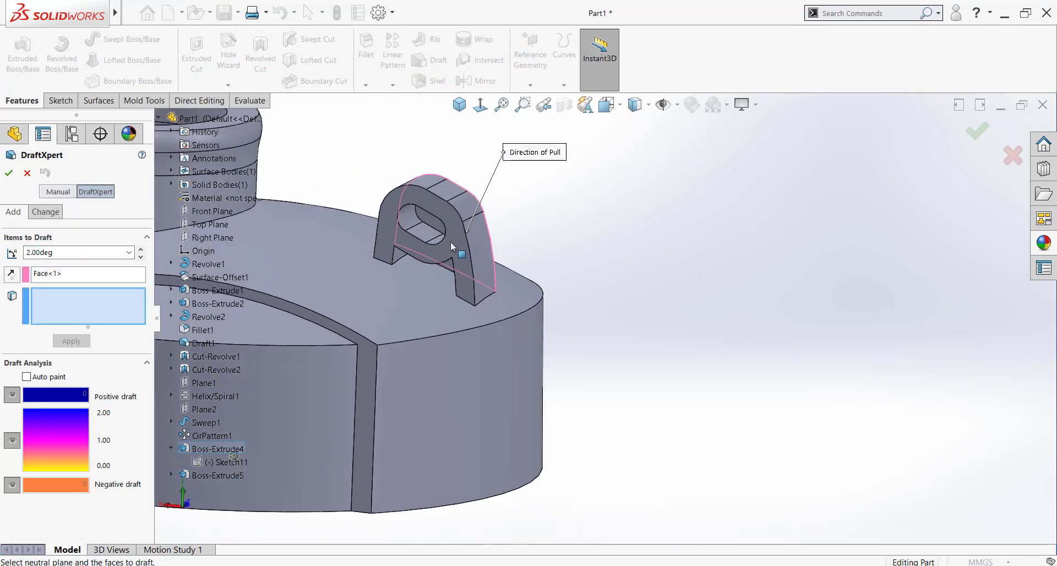
scroll(484, 245, "down", 2)
scroll(568, 290, "down", 2)
left_click(568, 290)
left_click(517, 184)
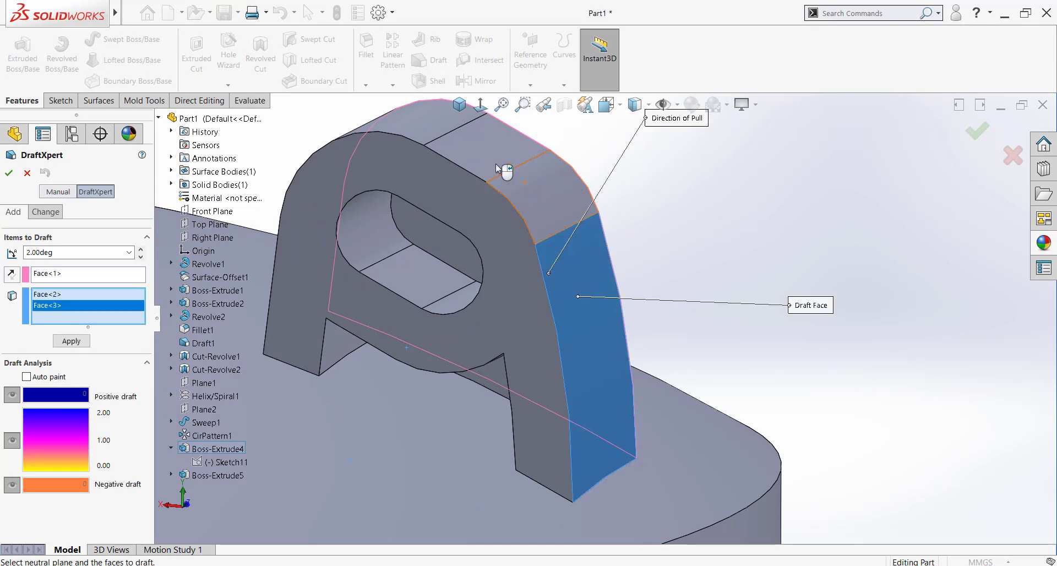
left_click(493, 160)
left_click(426, 157)
mouse_move(420, 170)
middle_mouse_down()
mouse_move(478, 188)
mouse_move(286, 247)
mouse_move(403, 283)
mouse_move(349, 236)
middle_mouse_up()
left_click(286, 247)
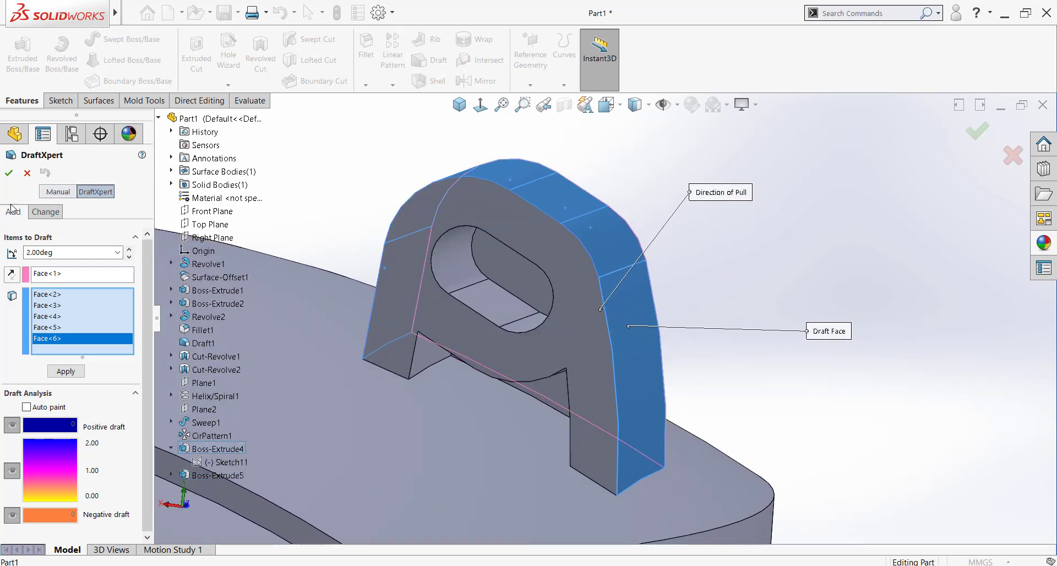
left_click(12, 172)
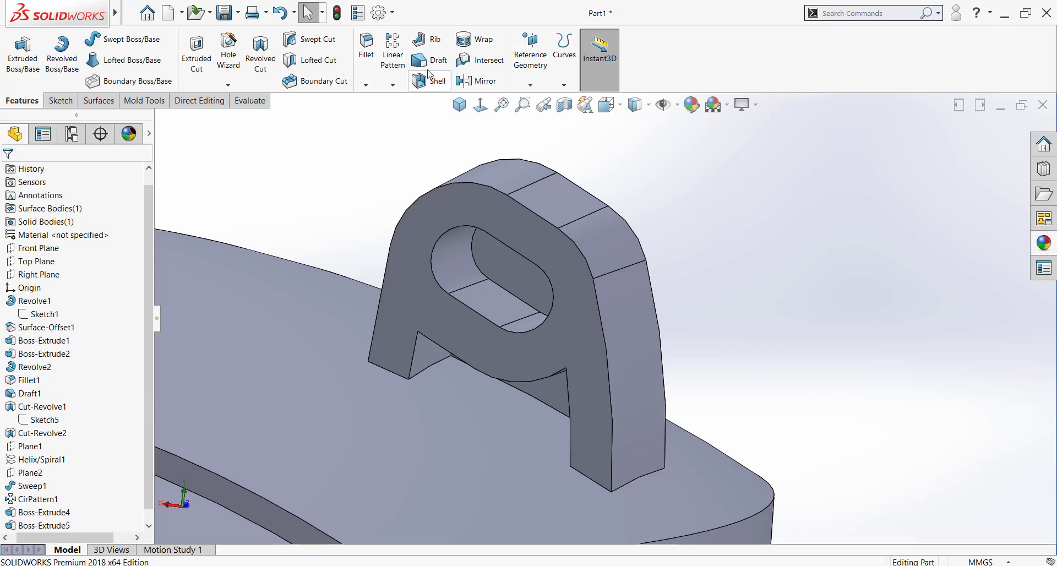
Step: Draft the four slot faces at 2°, then open a section view of the part
left_click(430, 61)
mouse_move(453, 277)
middle_mouse_down()
mouse_move(550, 268)
mouse_move(618, 335)
middle_mouse_up()
left_click(512, 296)
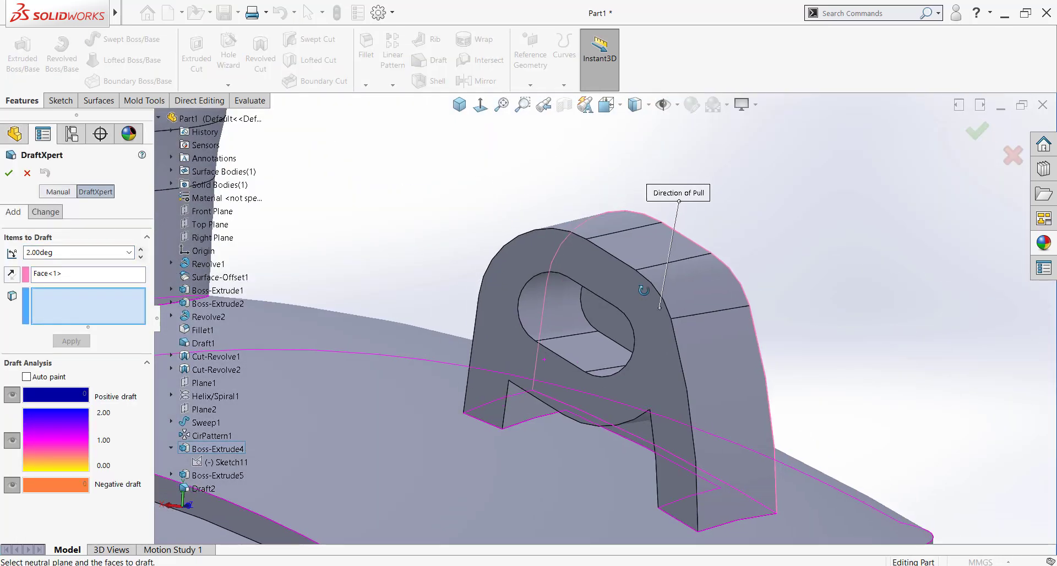
left_click(567, 326)
left_click(546, 306)
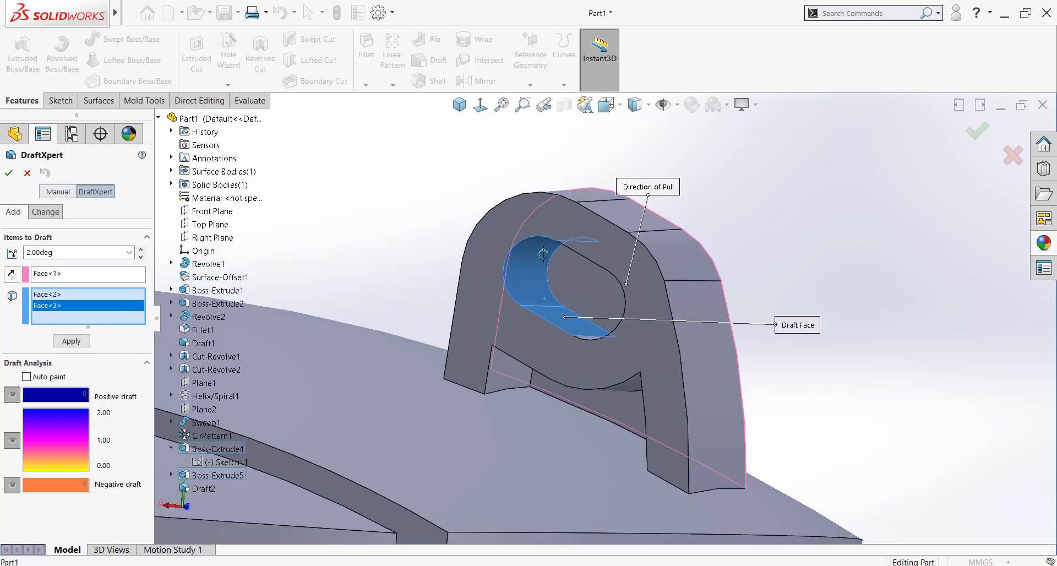
middle_click_drag(547, 306, 616, 259)
left_click(632, 256)
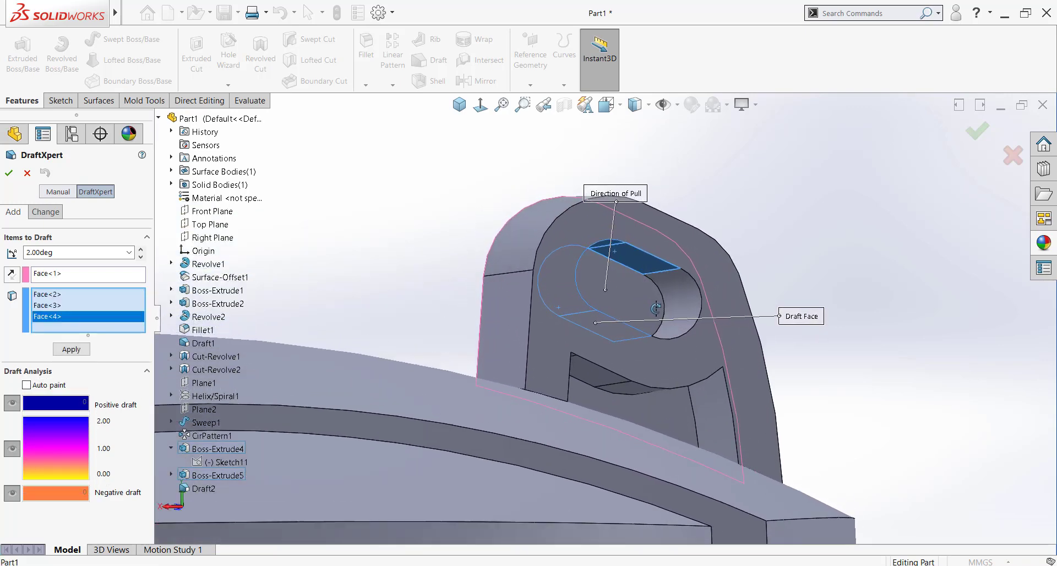
middle_click_drag(641, 290, 672, 337)
left_click(672, 336)
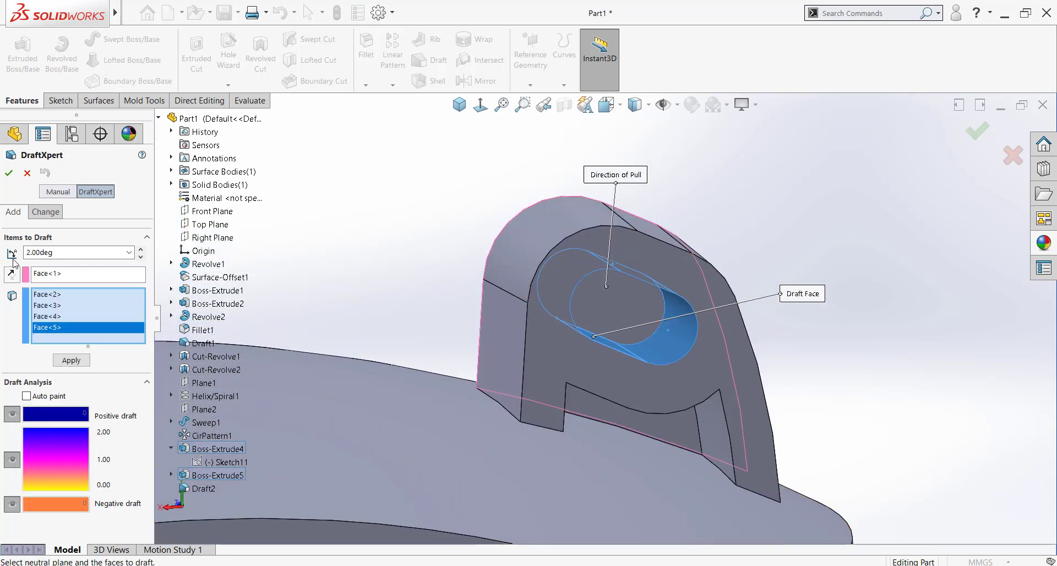
left_click(8, 174)
mouse_move(432, 286)
middle_mouse_down()
mouse_move(453, 285)
mouse_move(445, 313)
mouse_move(536, 237)
middle_mouse_up()
left_click(564, 105)
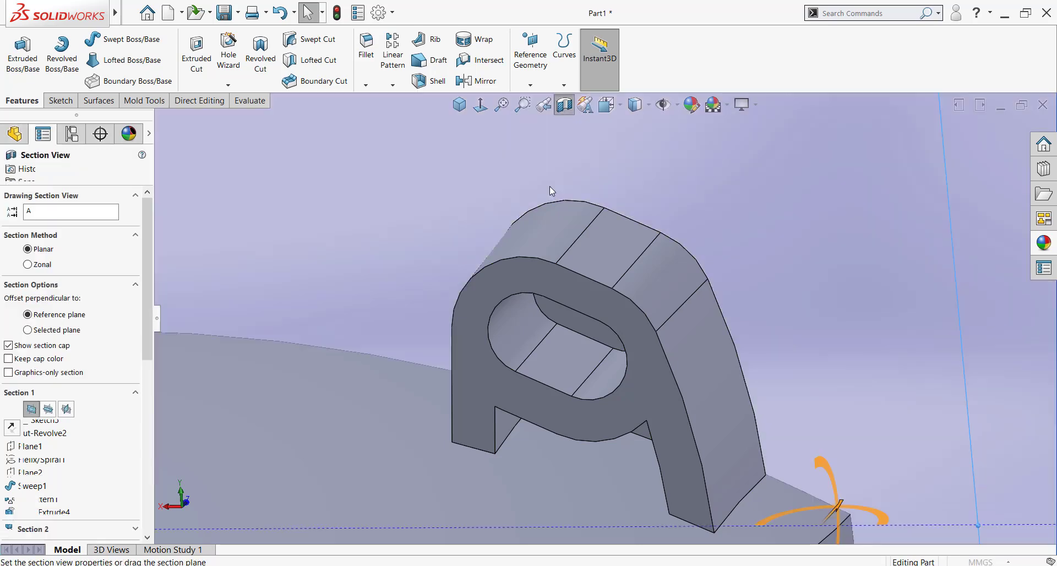
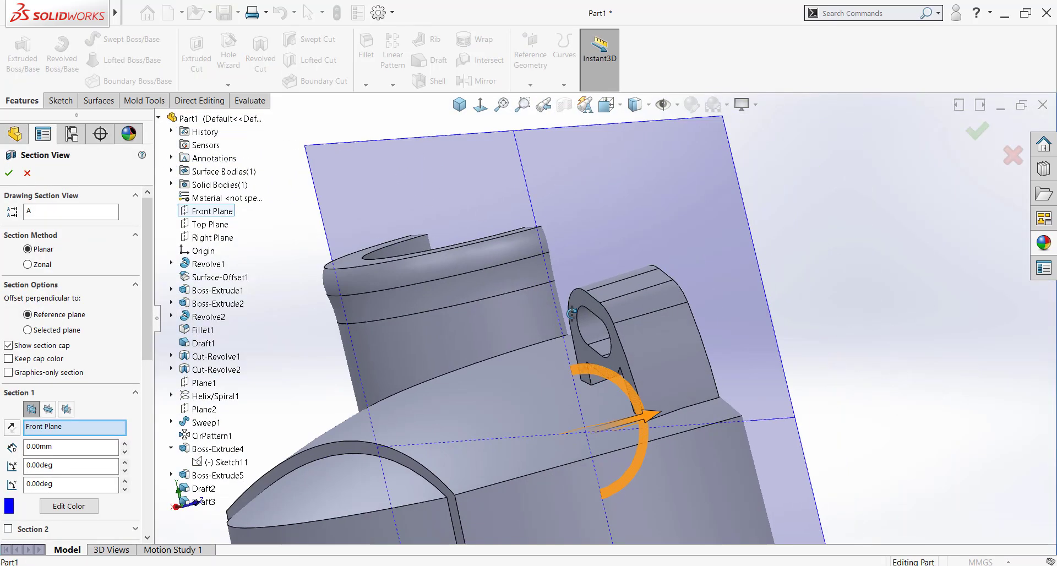
Step: Turn off the section view and orbit in close to the tab
mouse_move(571, 312)
middle_mouse_down()
mouse_move(571, 333)
mouse_move(593, 327)
middle_mouse_up()
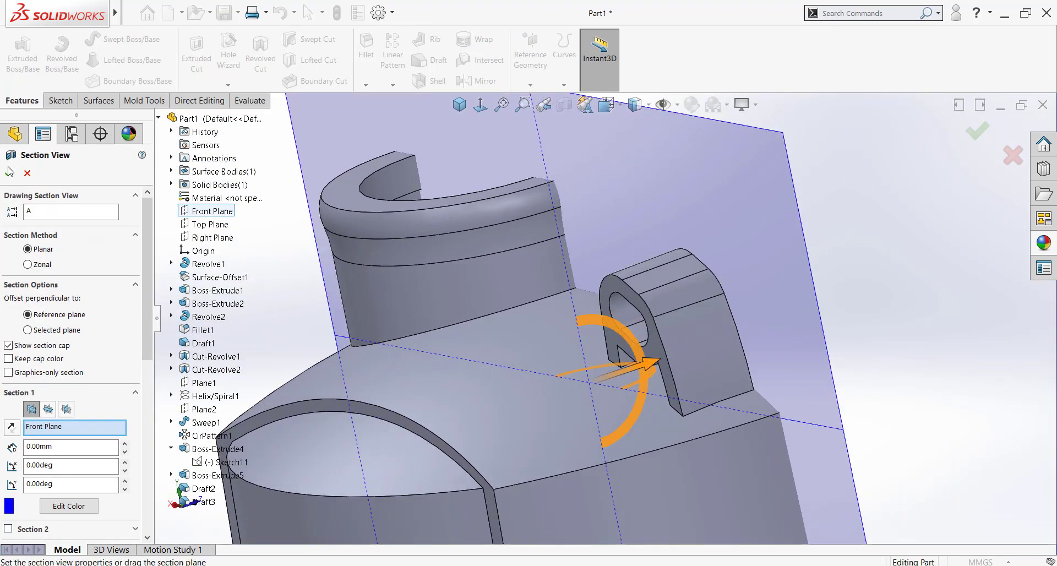
left_click(26, 173)
middle_click_drag(510, 273, 547, 252)
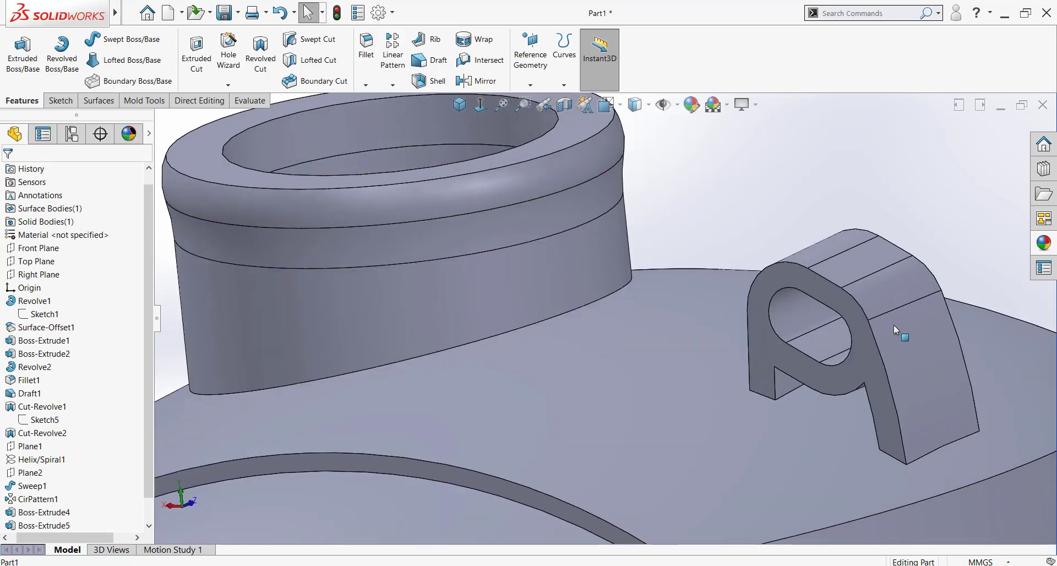
Step: Start a 0.30 mm fillet on the tab's vertical edge and inner hole edge
left_click(366, 51)
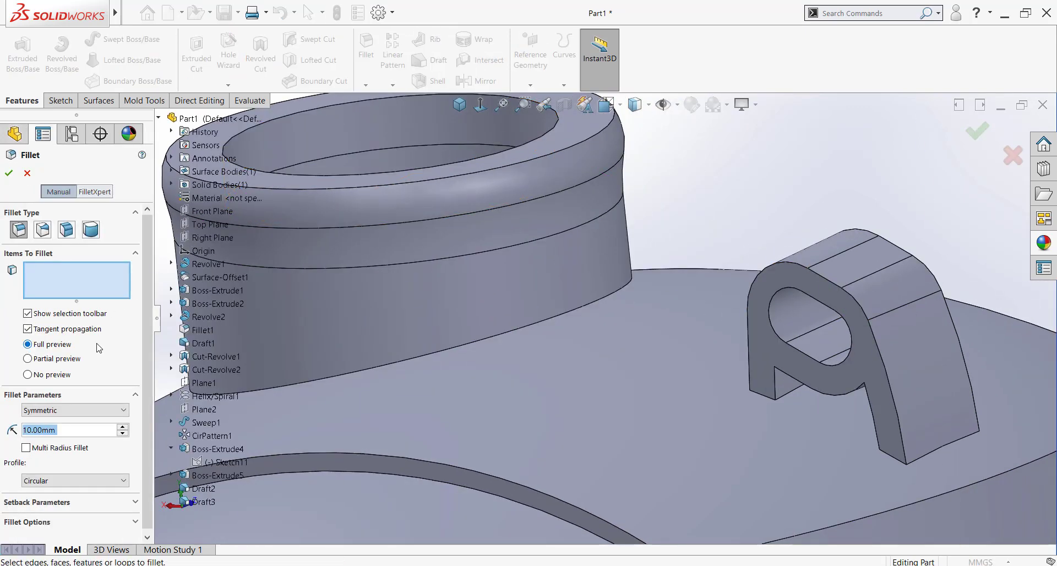
type("0.3")
key("Return")
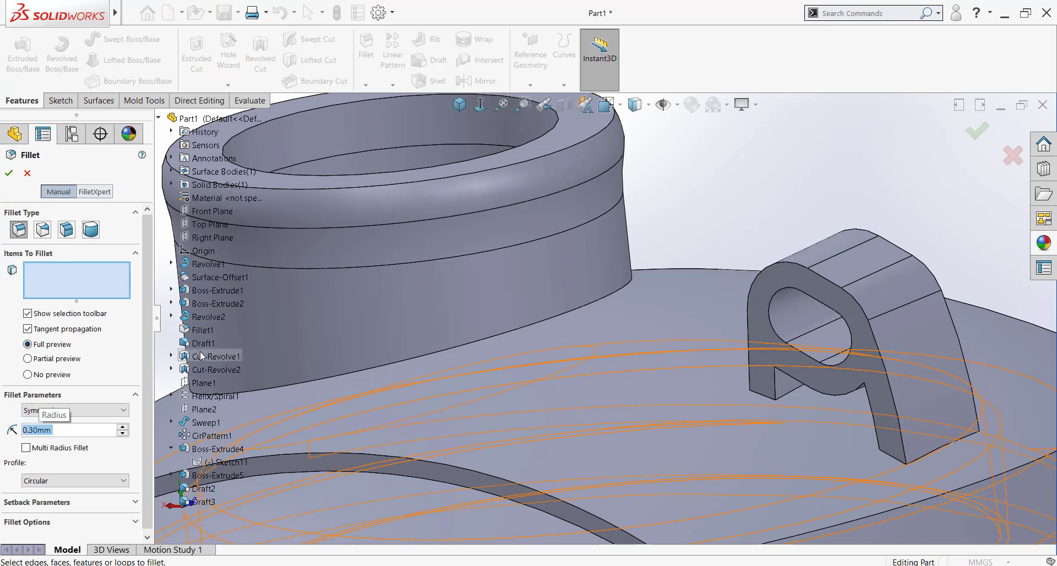
left_click(896, 412)
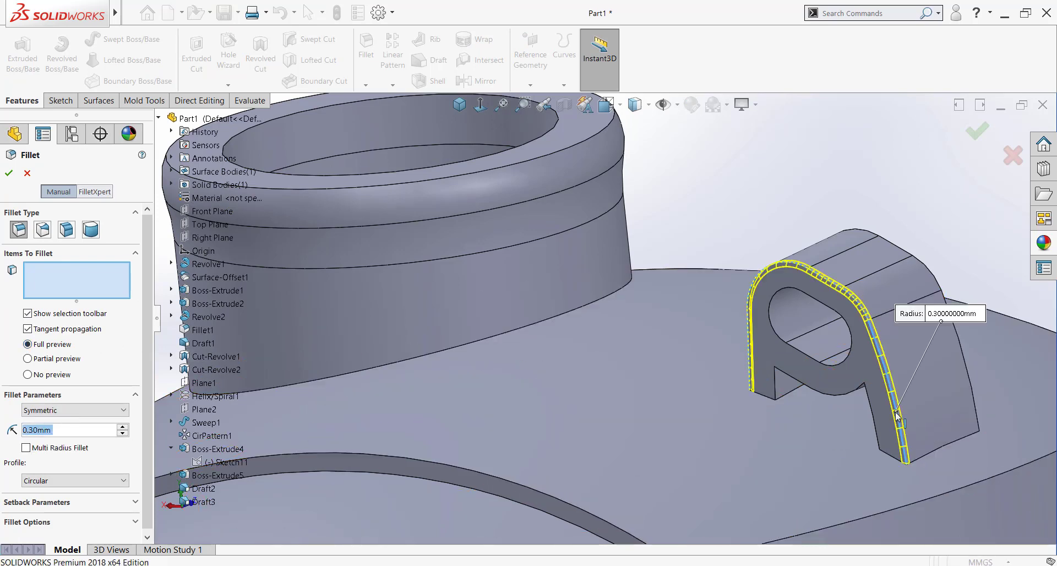
left_click(853, 328)
scroll(851, 374, "down", 2)
middle_click_drag(863, 404, 839, 412)
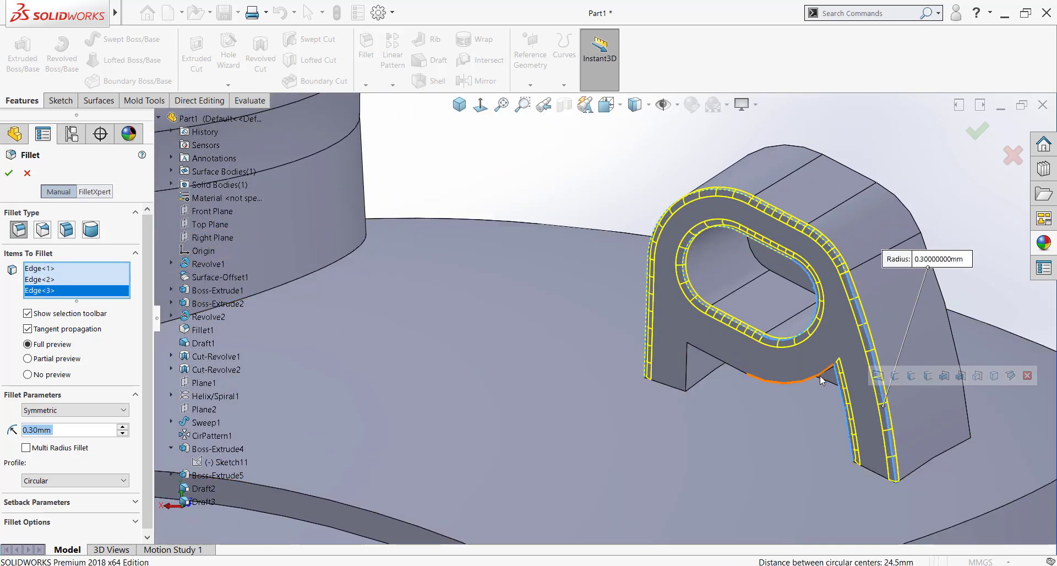
Step: Add the arch underside, leg, base and remaining tab edges, then apply the fillet
left_click(778, 375)
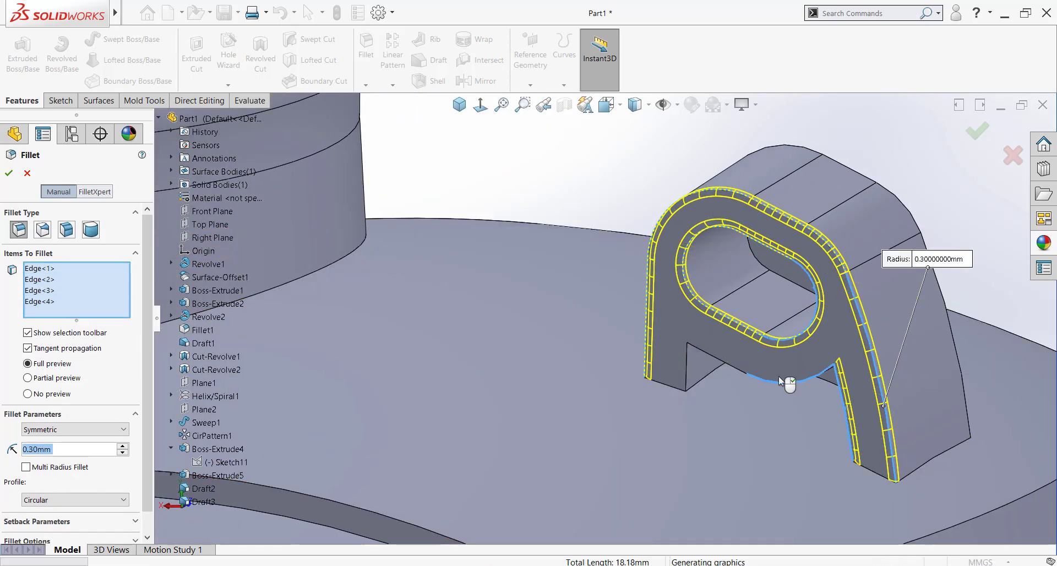
left_click(685, 363)
left_click(673, 387)
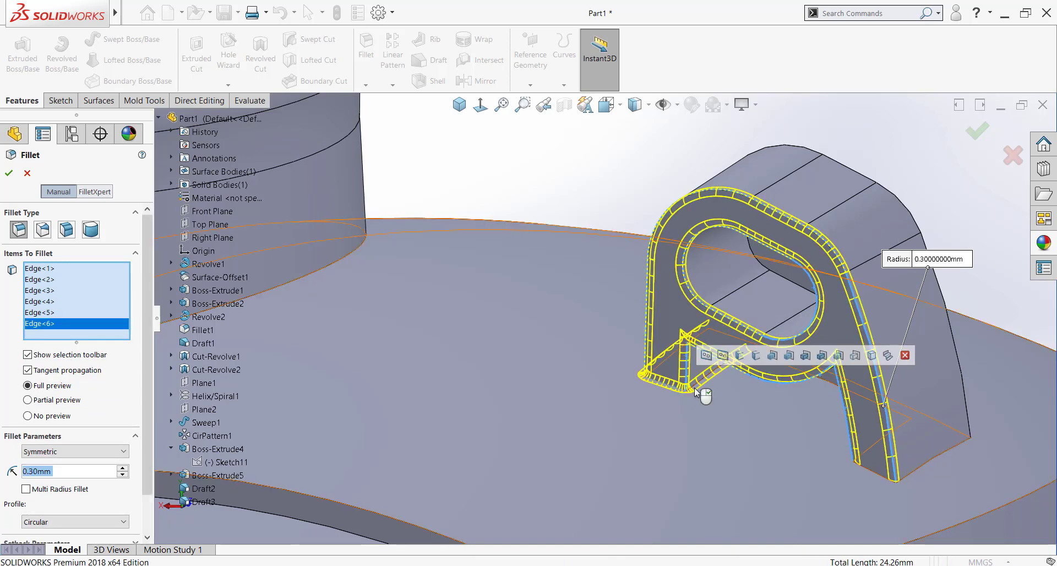
middle_click_drag(695, 387, 722, 373)
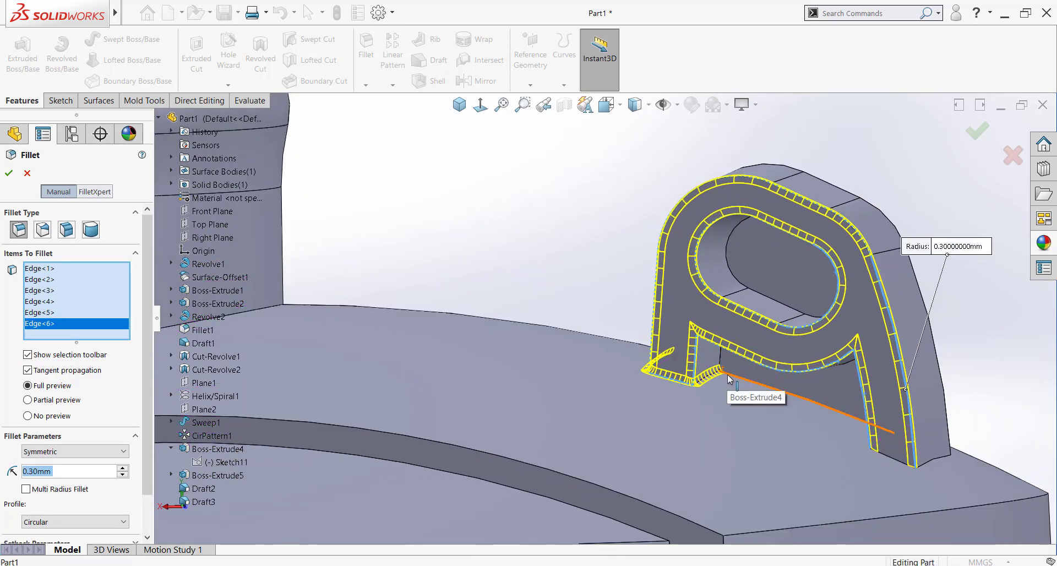
left_click(724, 375)
mouse_move(834, 411)
middle_mouse_down()
mouse_move(899, 444)
mouse_move(823, 453)
mouse_move(841, 447)
mouse_move(861, 399)
mouse_move(830, 405)
mouse_move(830, 395)
mouse_move(793, 382)
middle_mouse_up()
left_click(911, 467)
left_click(972, 140)
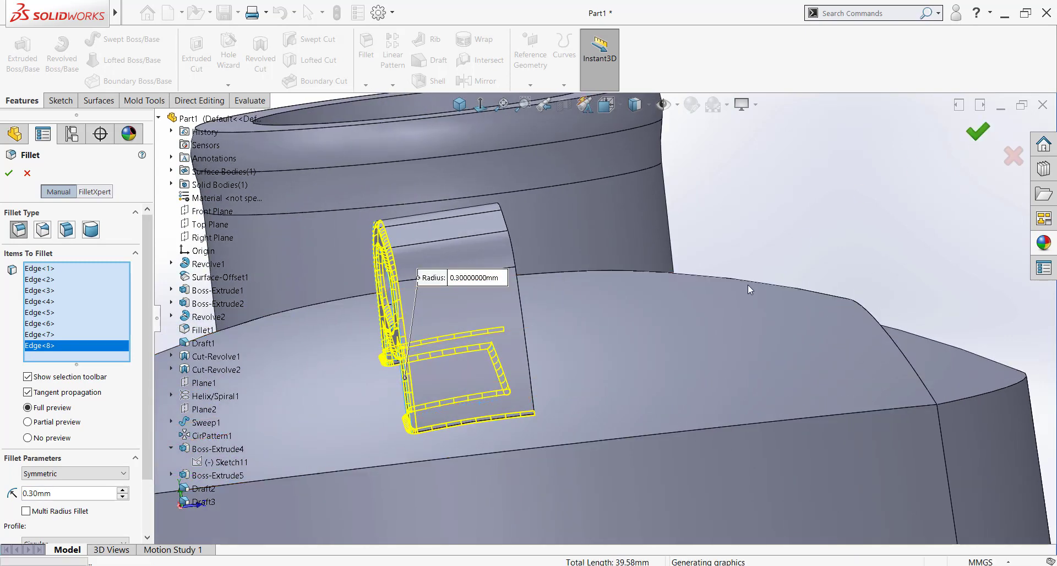
mouse_move(747, 285)
middle_mouse_down()
mouse_move(695, 303)
mouse_move(732, 310)
mouse_move(691, 316)
middle_mouse_up()
Step: Mirror Boss-Extrude4, Boss-Extrude5, Draft2, Draft3 and Fillet2 across the tab's side face
left_click(477, 81)
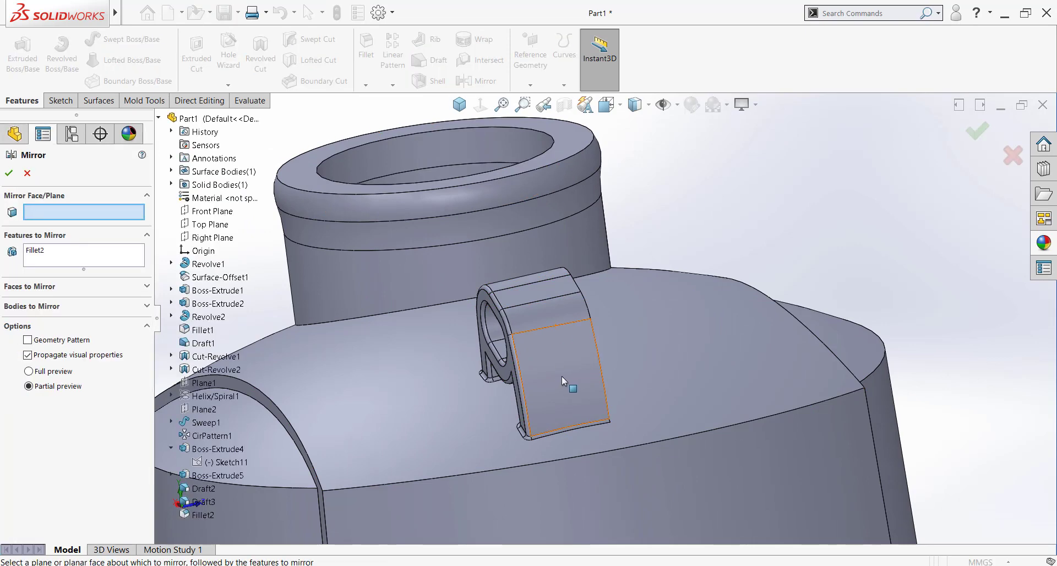
middle_click_drag(562, 376, 589, 357)
left_click(587, 353)
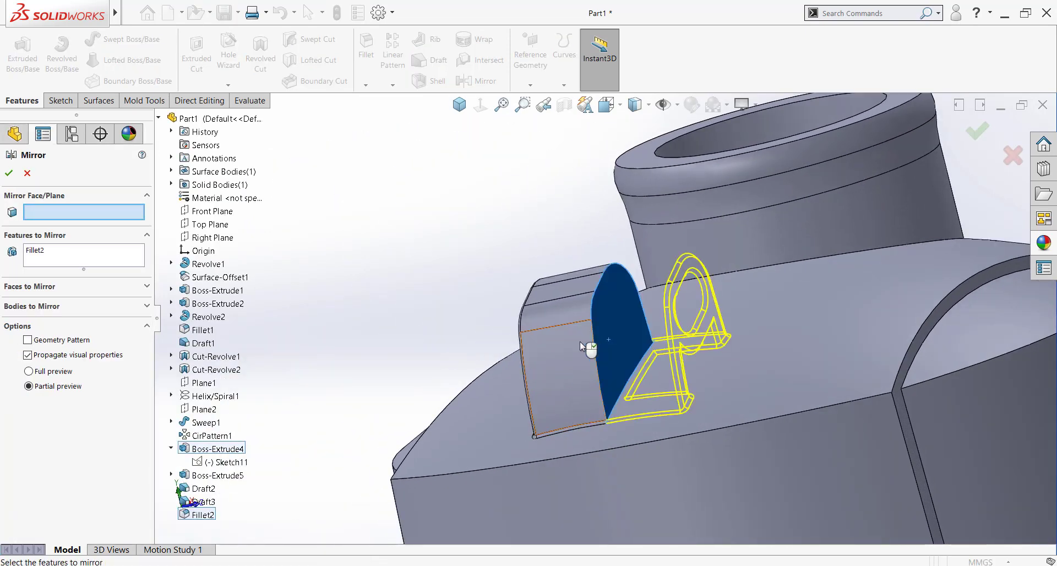
right_click(47, 249)
left_click(81, 264)
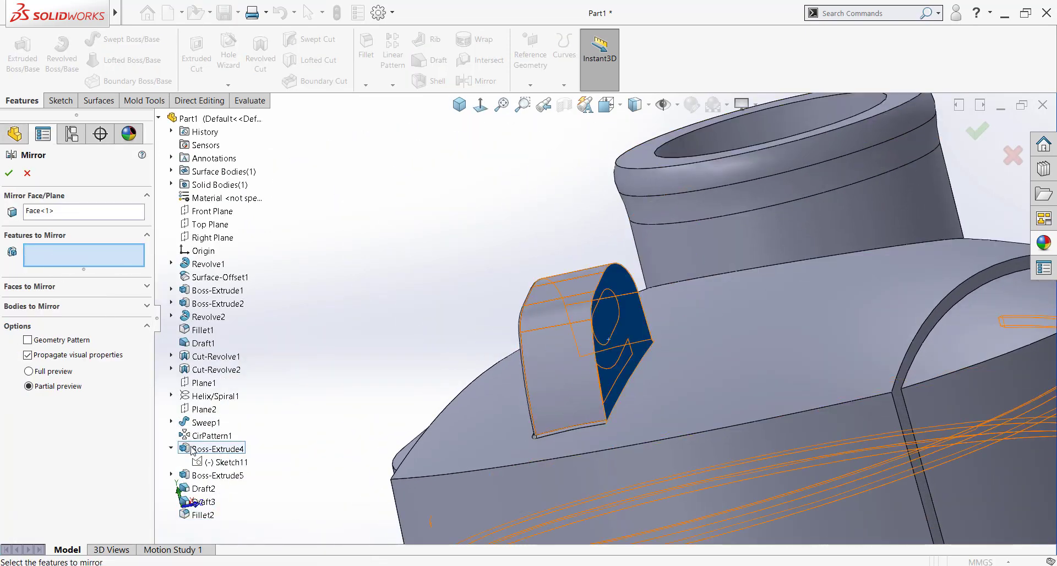
left_click(218, 448)
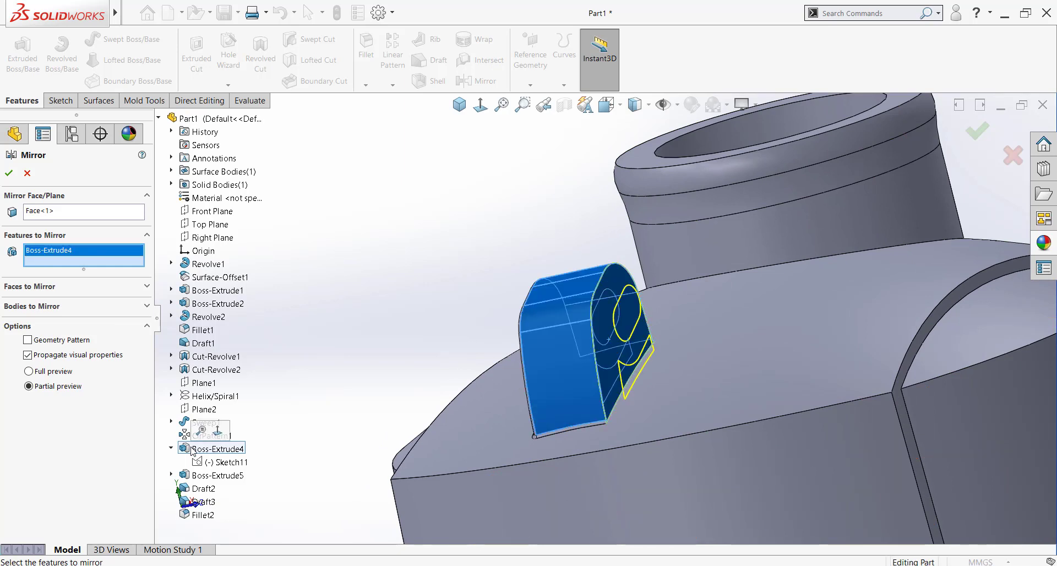
left_click(202, 476)
left_click(199, 489)
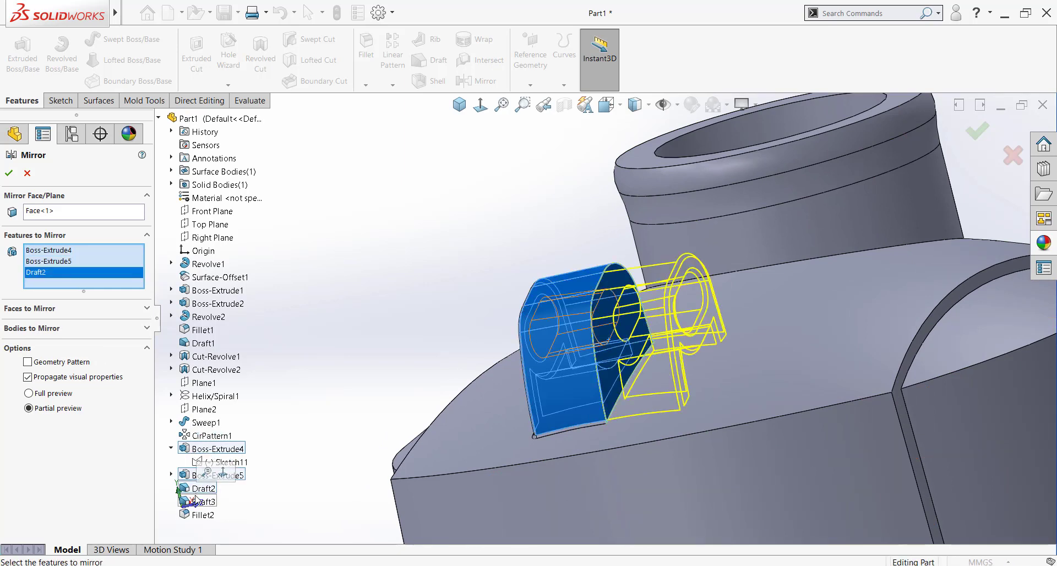
left_click(197, 502)
left_click(204, 515)
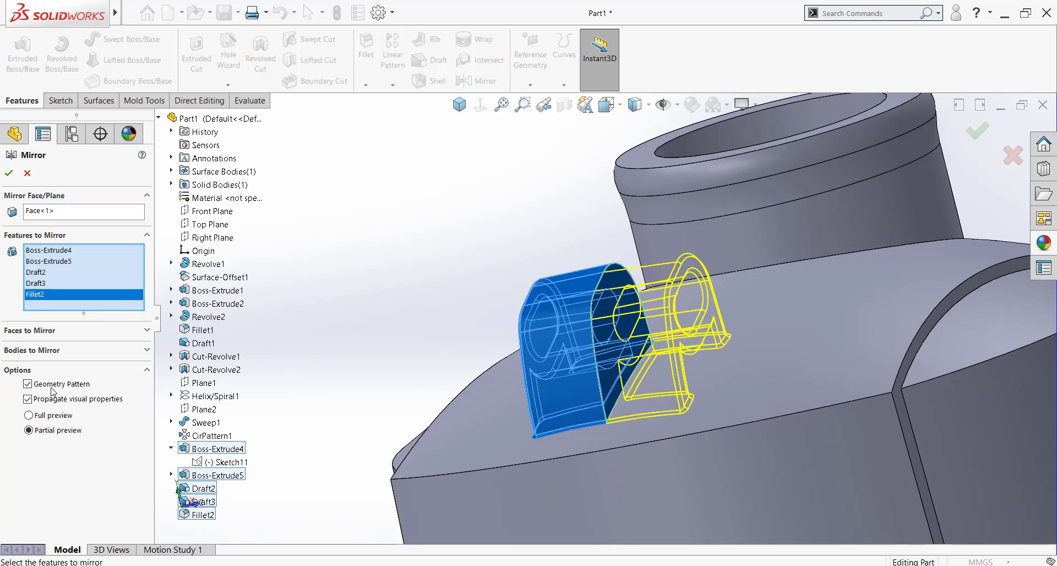
left_click(8, 174)
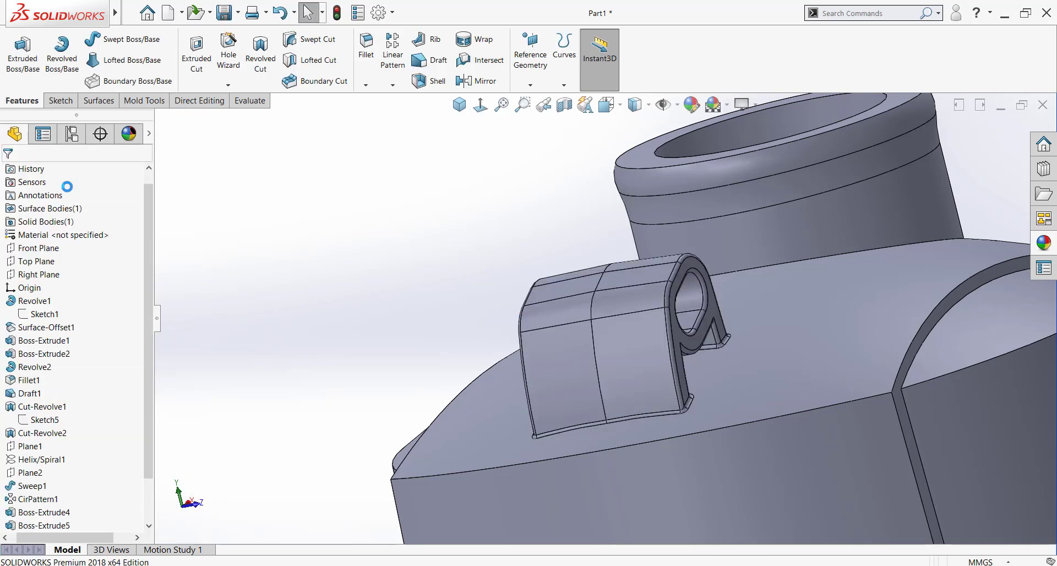
Step: Switch to the isometric view and orbit around to inspect the completed loop tab
key("ctrl+7")
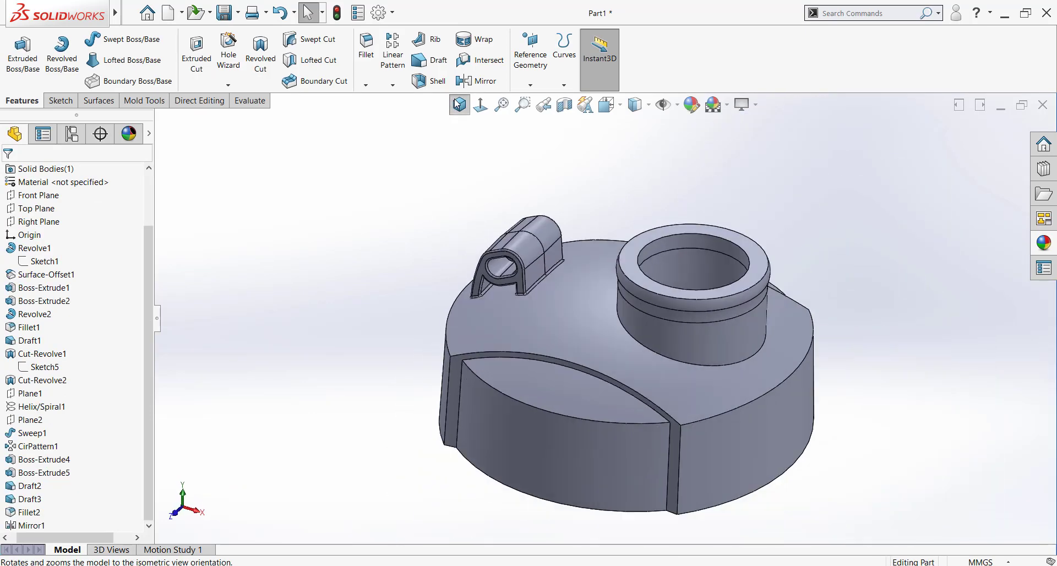
scroll(578, 255, "down", 3)
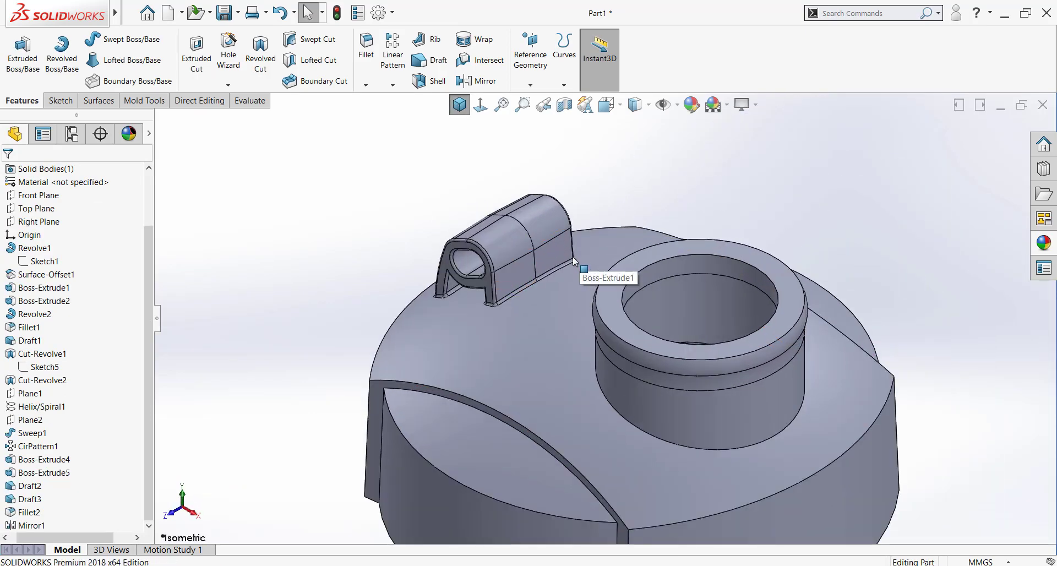
middle_click_drag(578, 253, 599, 246)
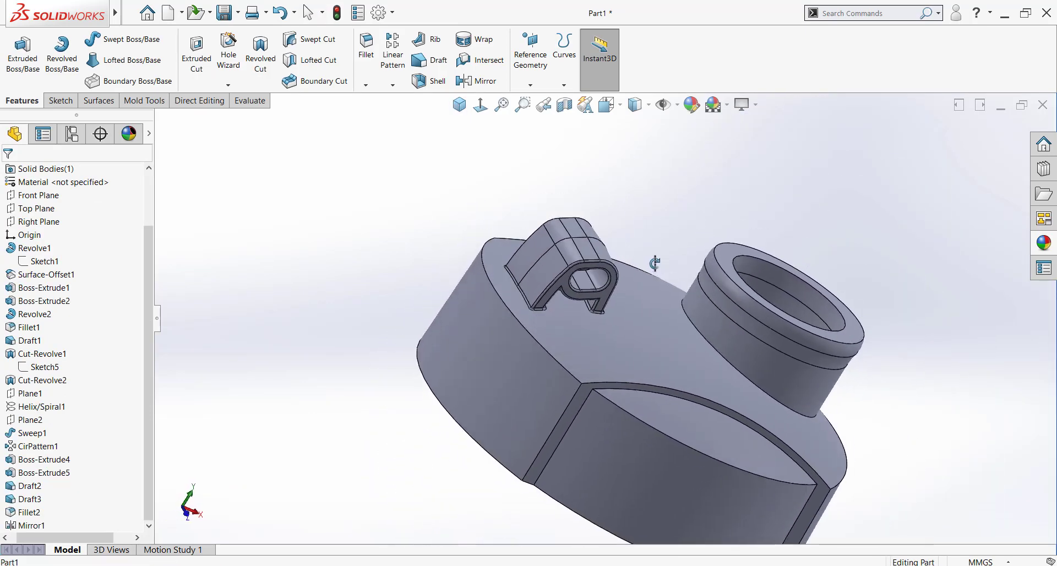
scroll(599, 245, "down", 3)
middle_click_drag(572, 279, 556, 306)
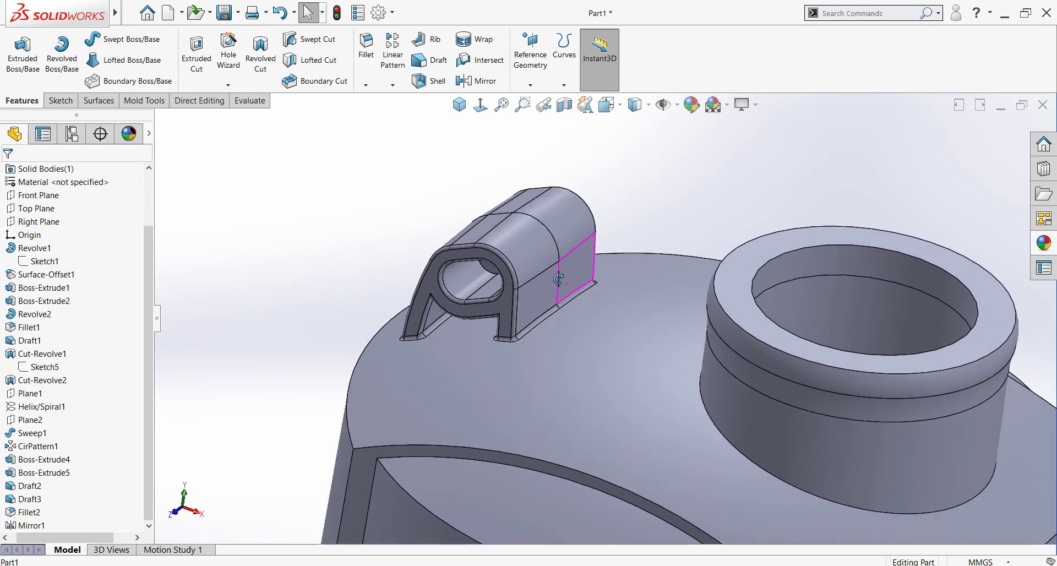
scroll(562, 364, "up", 3)
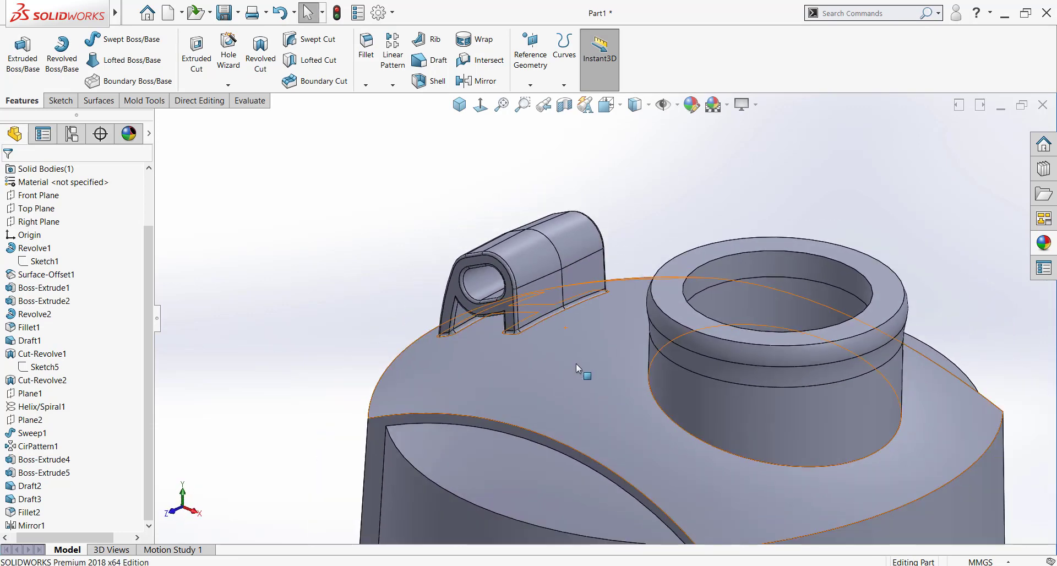
middle_click_drag(576, 364, 585, 359)
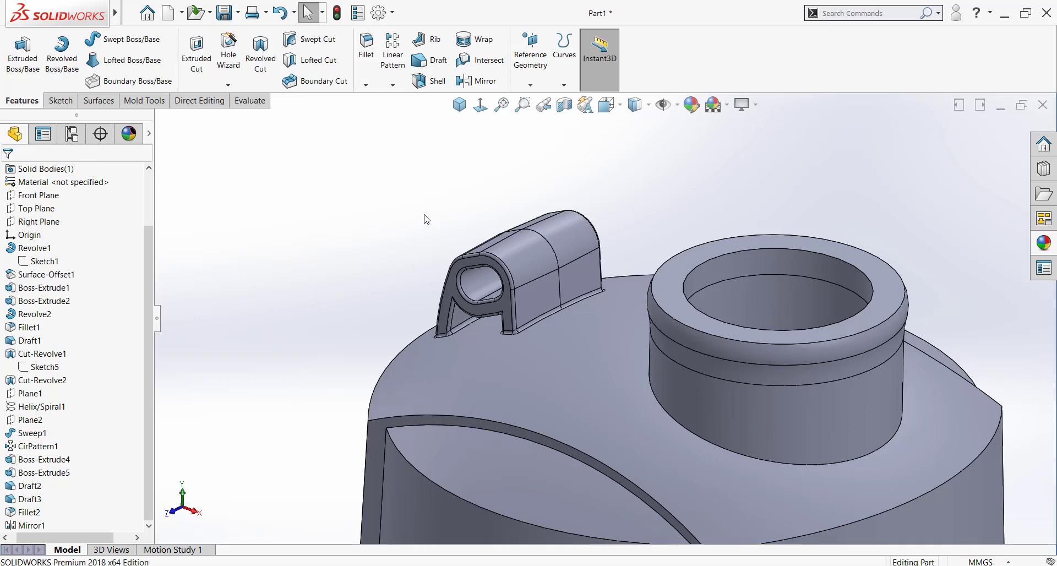
scroll(448, 369, "up", 1)
scroll(446, 369, "up", 1)
scroll(372, 352, "up", 1)
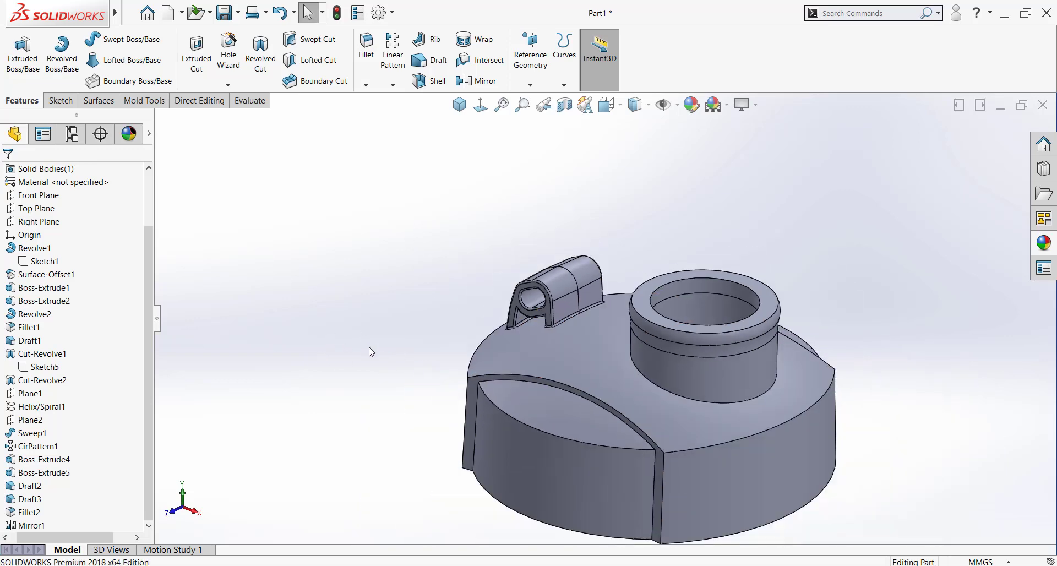
scroll(98, 272, "up", 1)
Step: Sketch a rectangle on the Front Plane with its centre vertically aligned to the origin
left_click(44, 234)
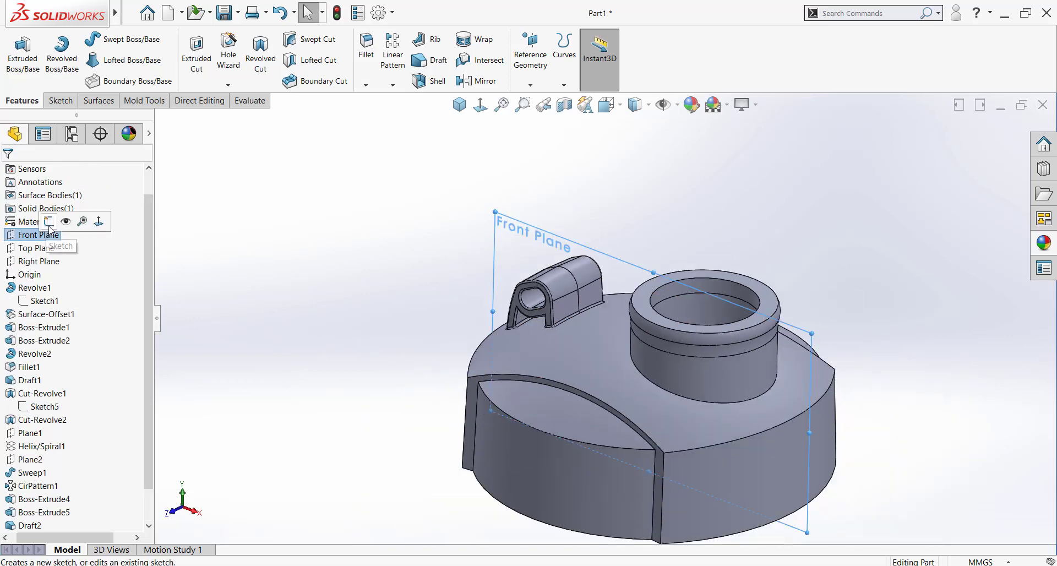
left_click(65, 219)
left_click(480, 104)
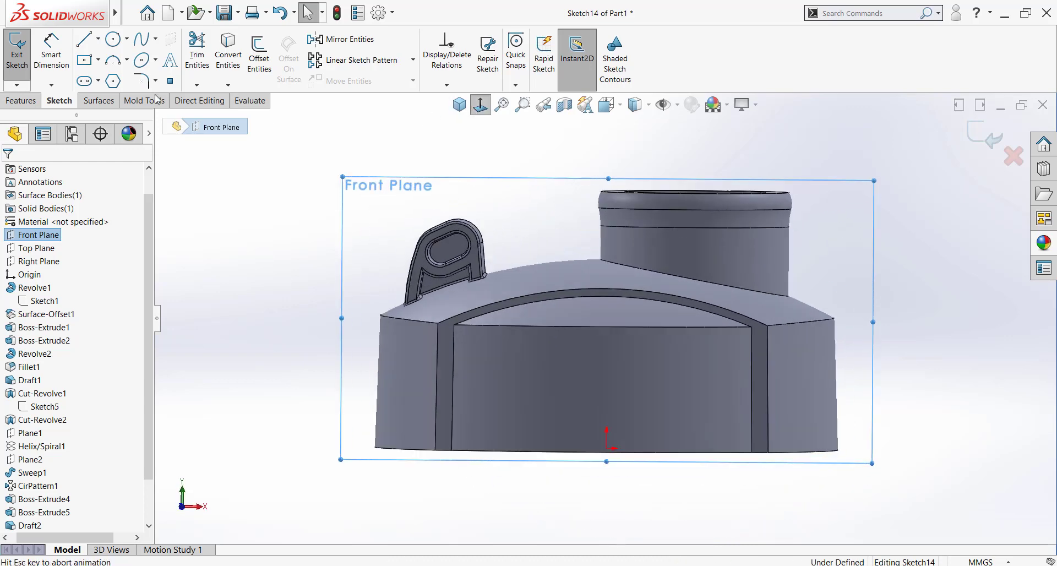
left_click(86, 62)
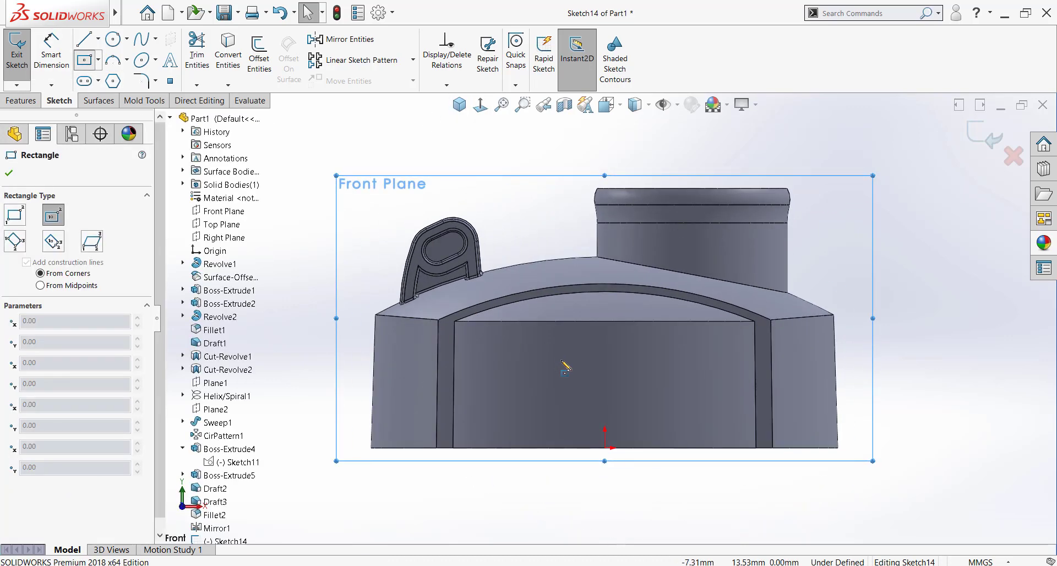
left_click(605, 385)
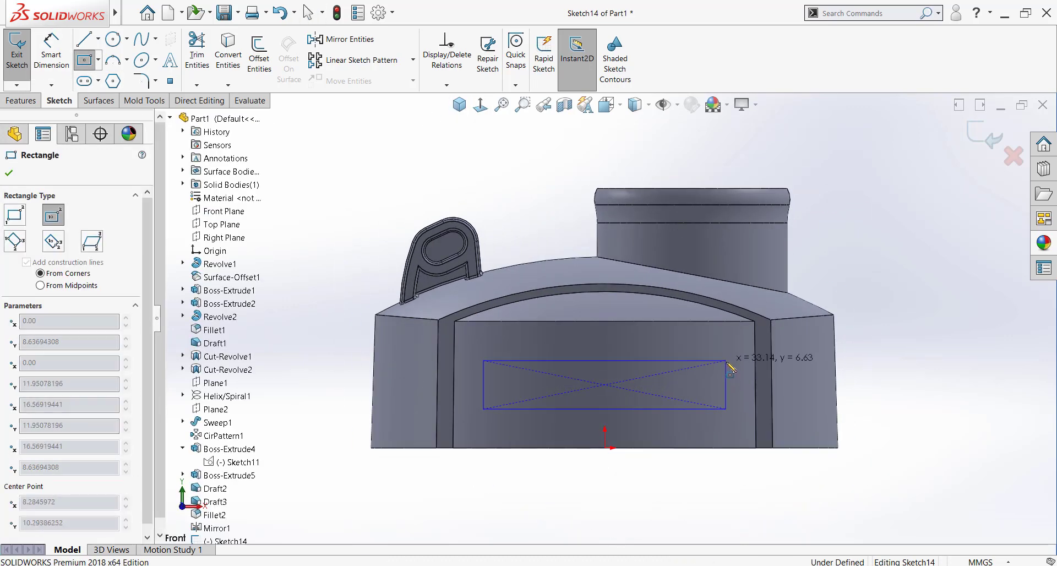
left_click(727, 409)
key("Escape")
left_click(605, 384)
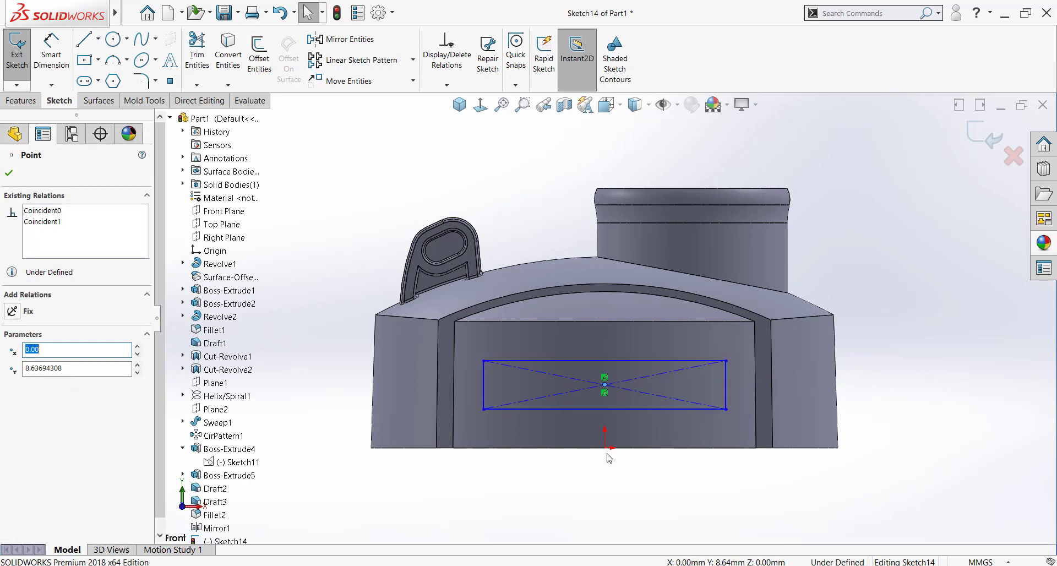
left_click(605, 447, "ctrl")
left_click(650, 399)
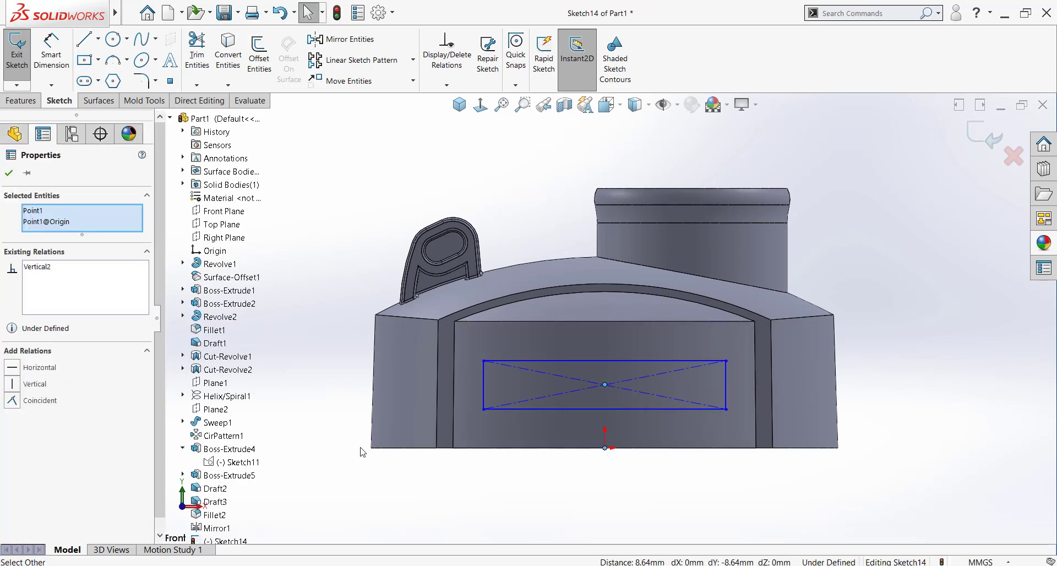
Step: Dimension the rectangle 32 mm wide and 6 mm high
left_click(34, 75)
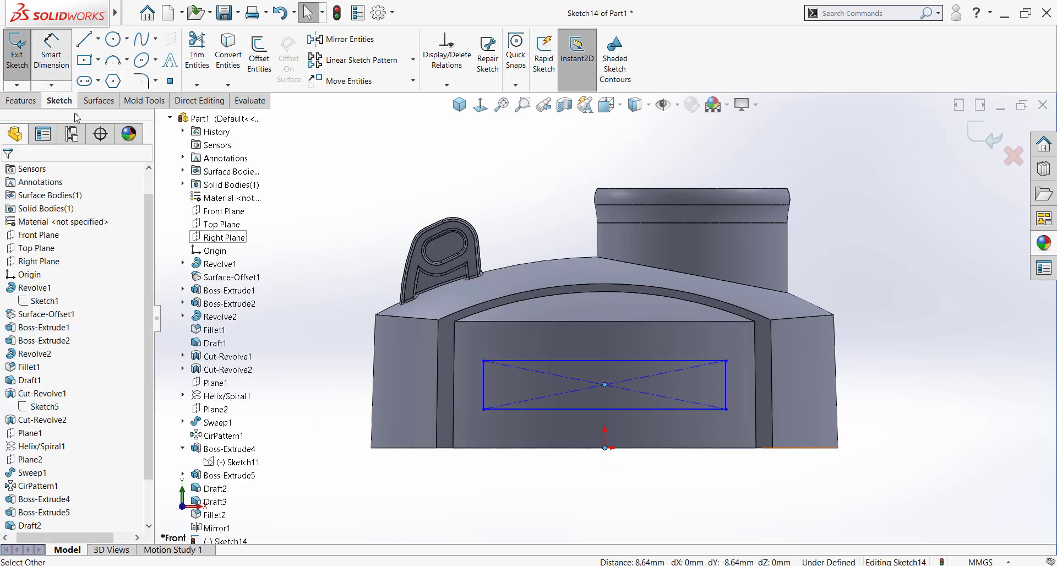
left_click(579, 410)
left_click(609, 480)
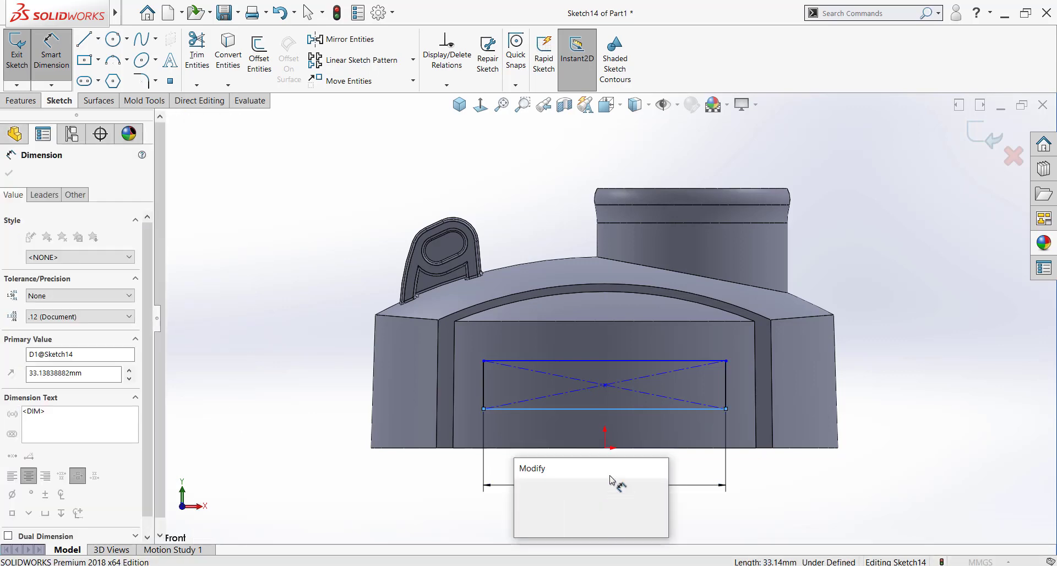
type("32")
key("Return")
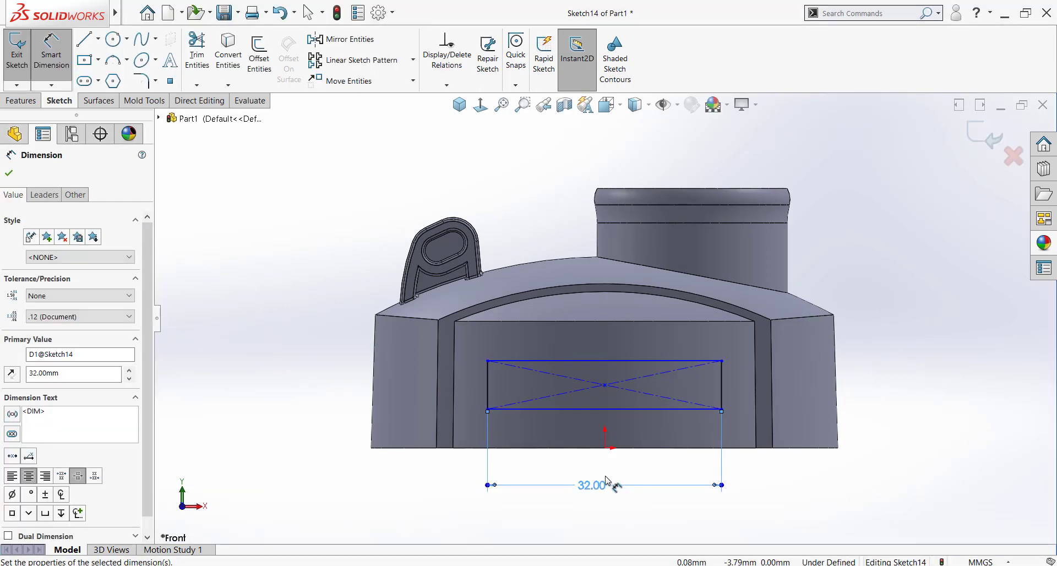
left_click(724, 397)
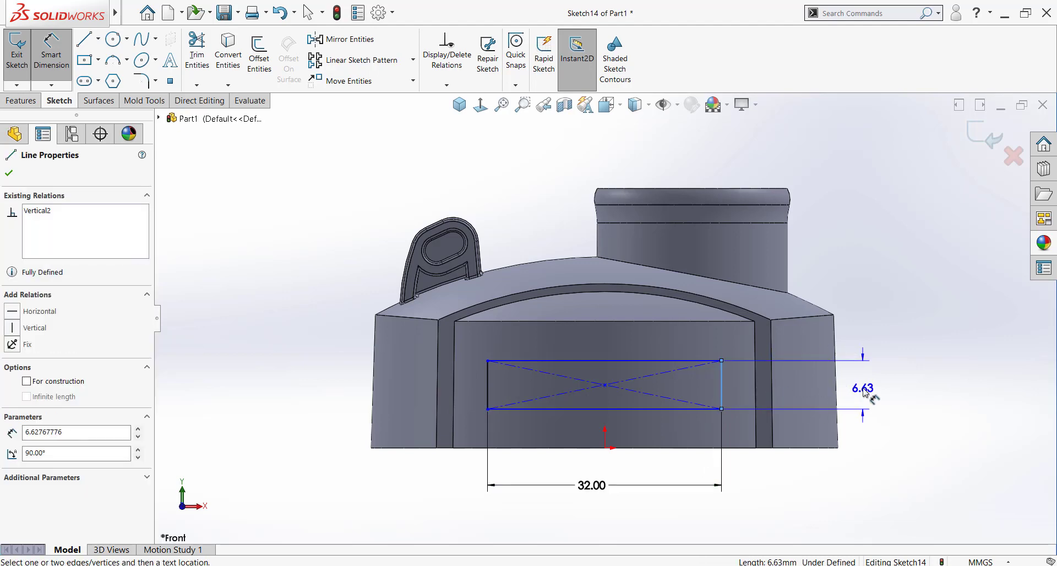
left_click(866, 391)
type("6.00mm")
key("Return")
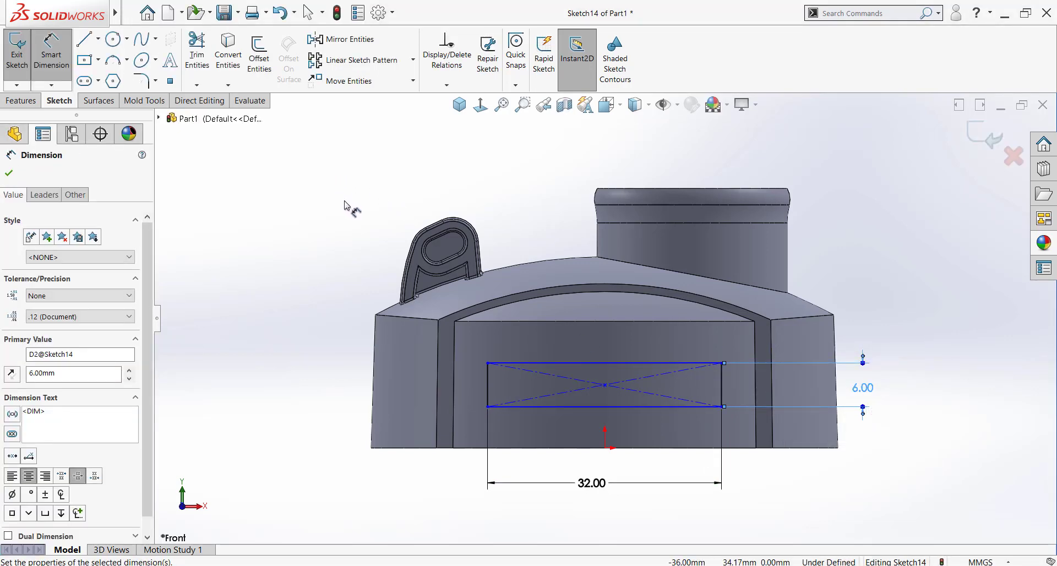
Step: Place the rectangle centre 9 mm above the origin and make its top edge construction
left_click(605, 384)
left_click(604, 448)
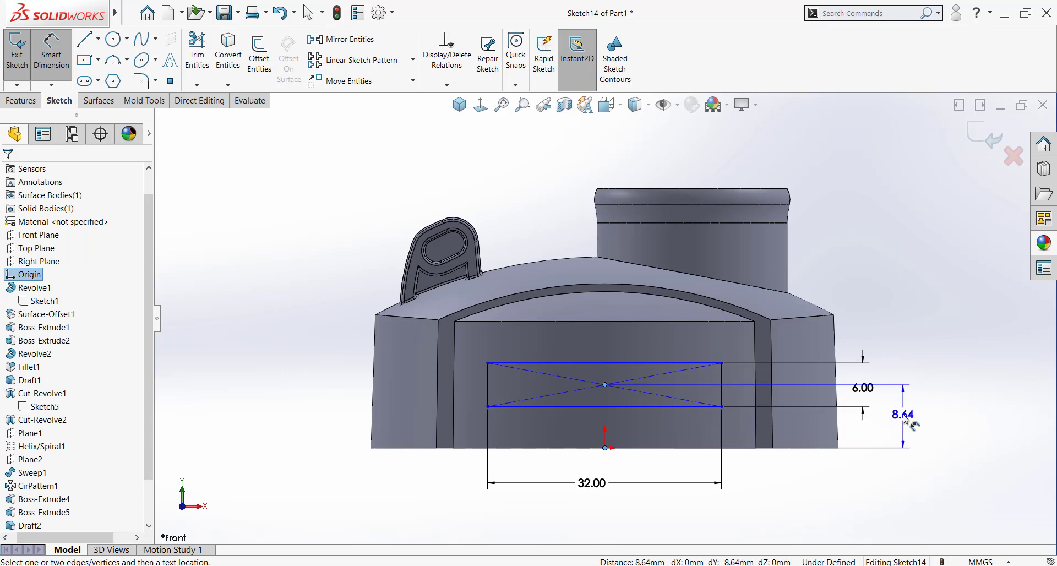
left_click(904, 417)
type("9")
key("Return")
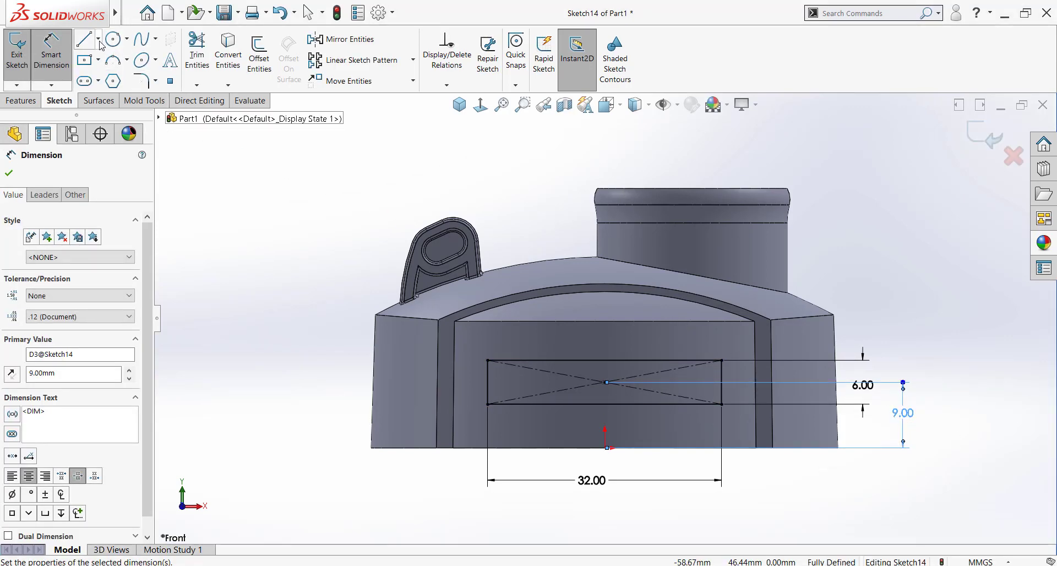
left_click(99, 41)
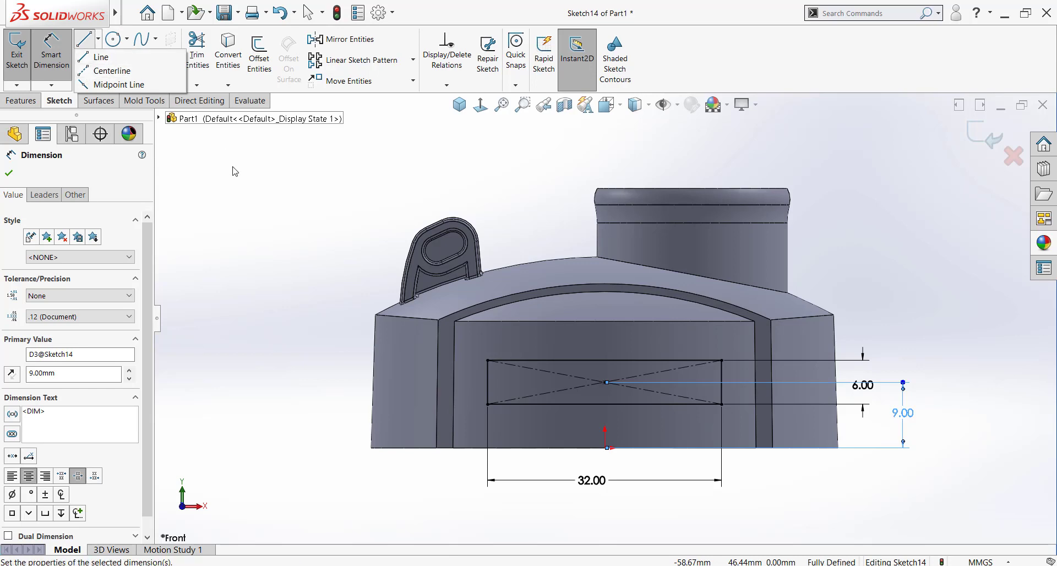
left_click(552, 360)
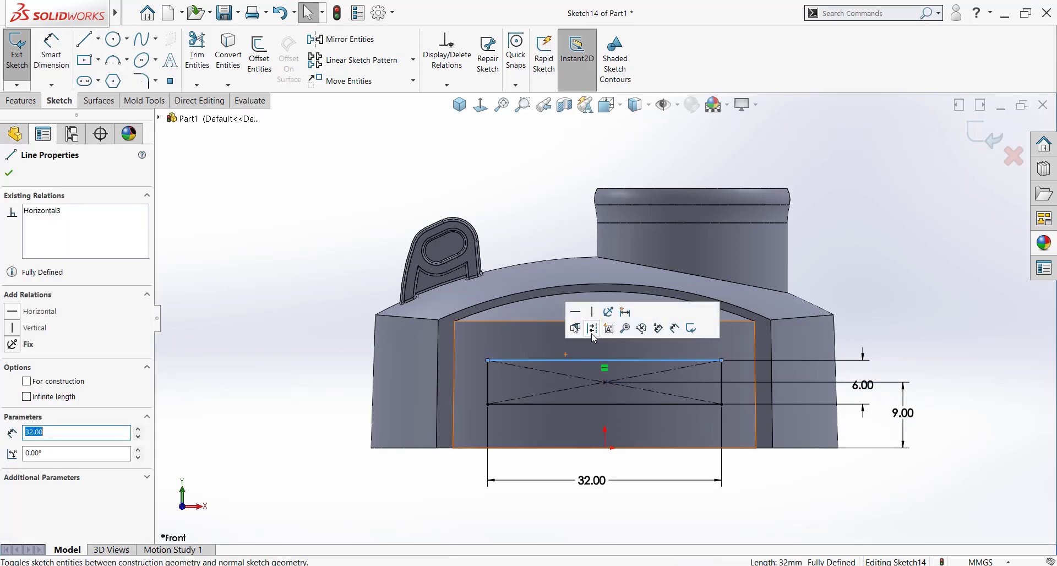
left_click(592, 329)
left_click(580, 404)
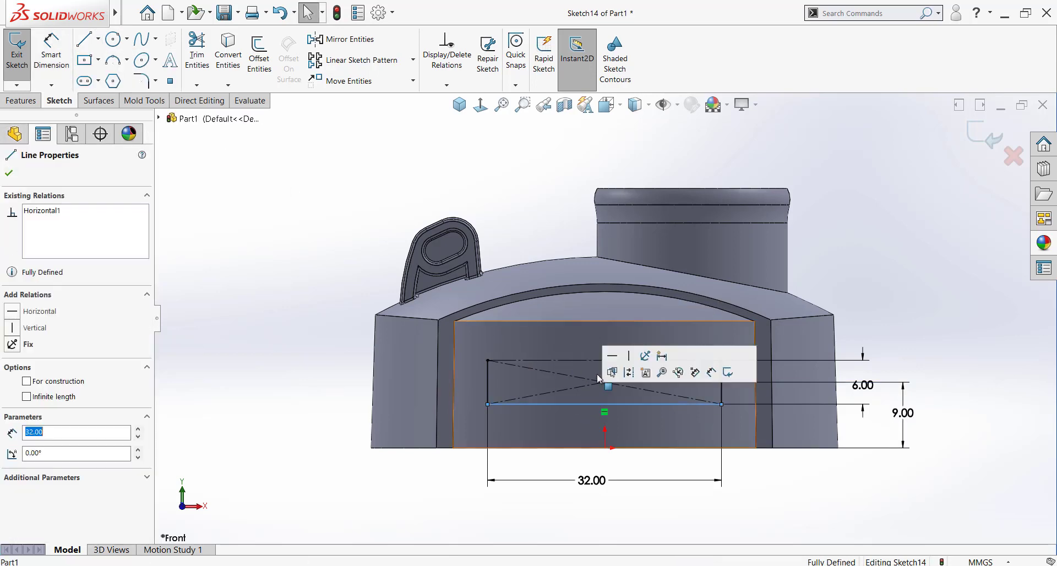
Step: Make the bottom edge construction and draw a 3-point arc across the top corners
left_click(628, 373)
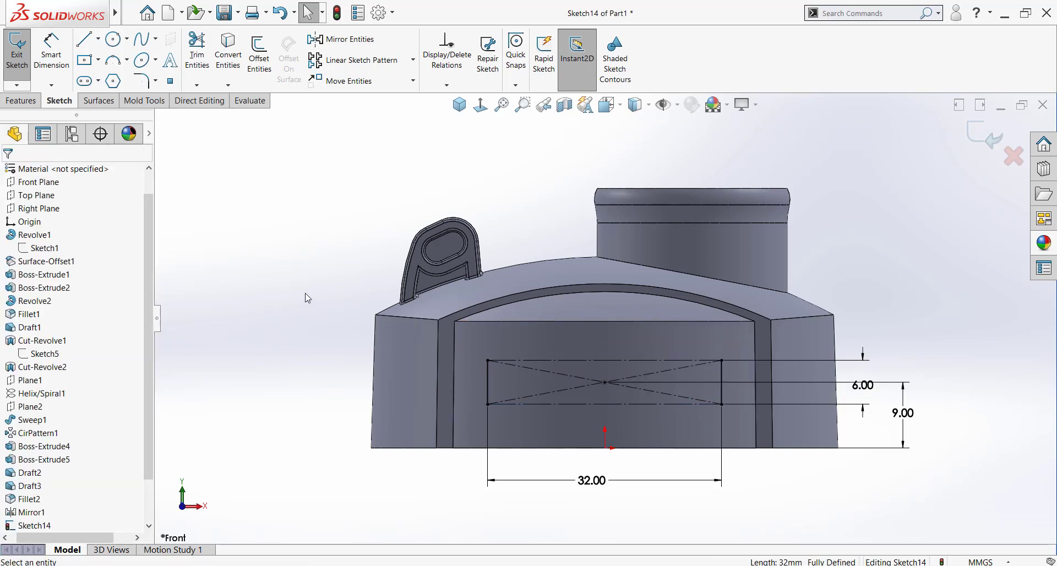
left_click(114, 60)
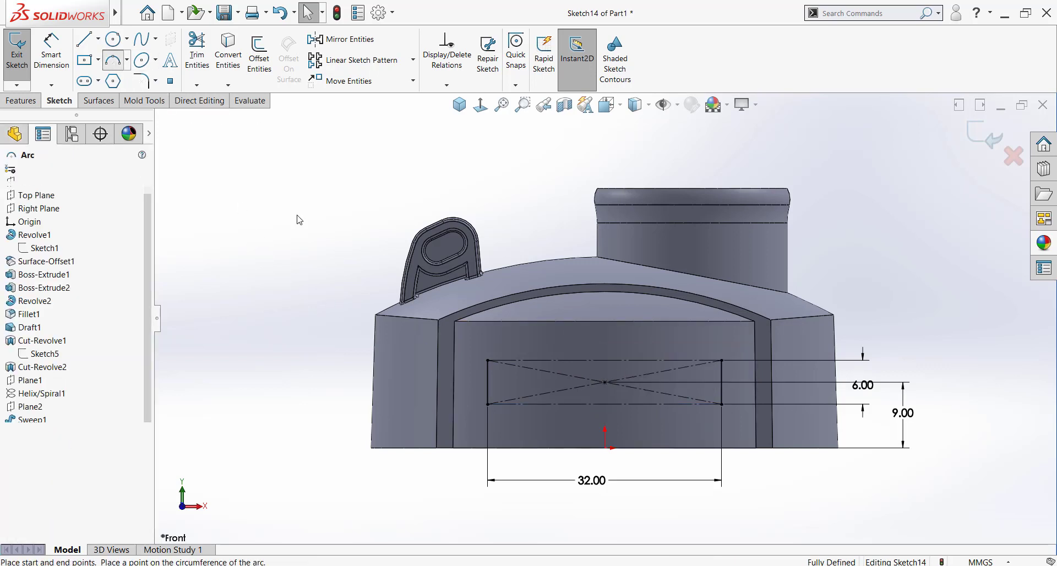
left_click(488, 361)
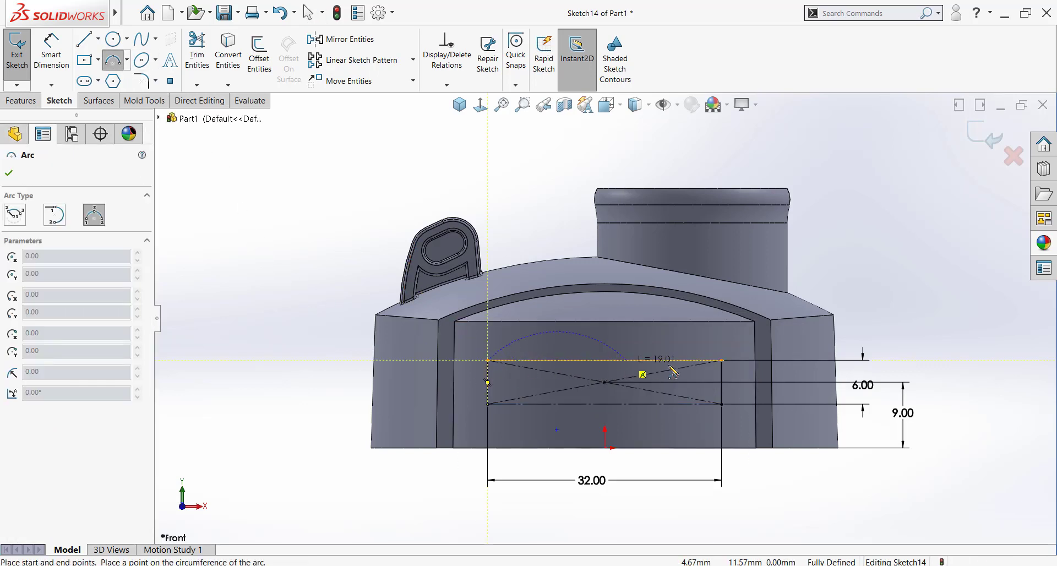
left_click(721, 360)
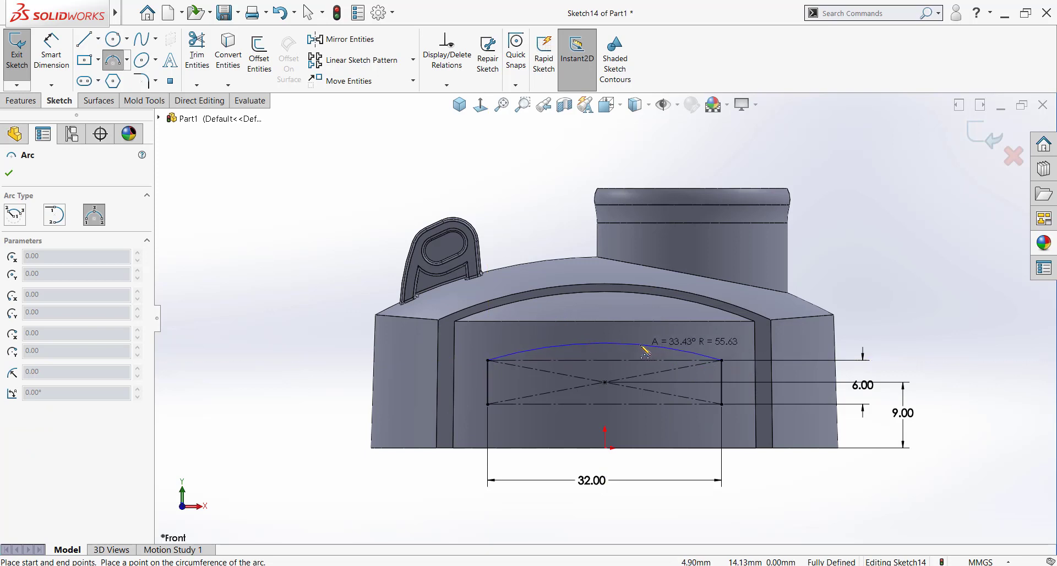
left_click(612, 350)
key("Escape")
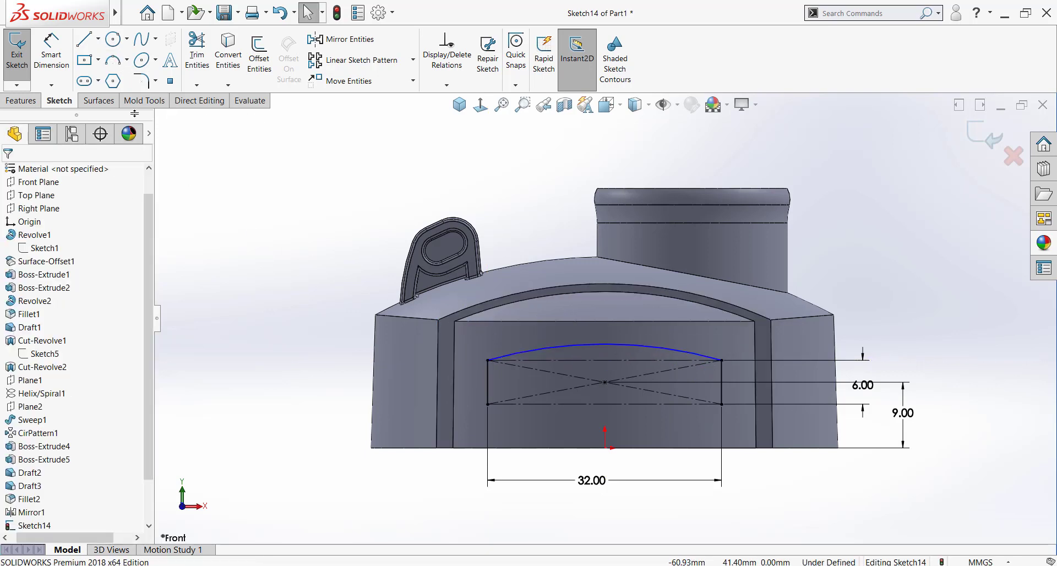
Step: Dimension the arc peak 5 mm above the rectangle centre and tidy the dimension positions
left_click(50, 45)
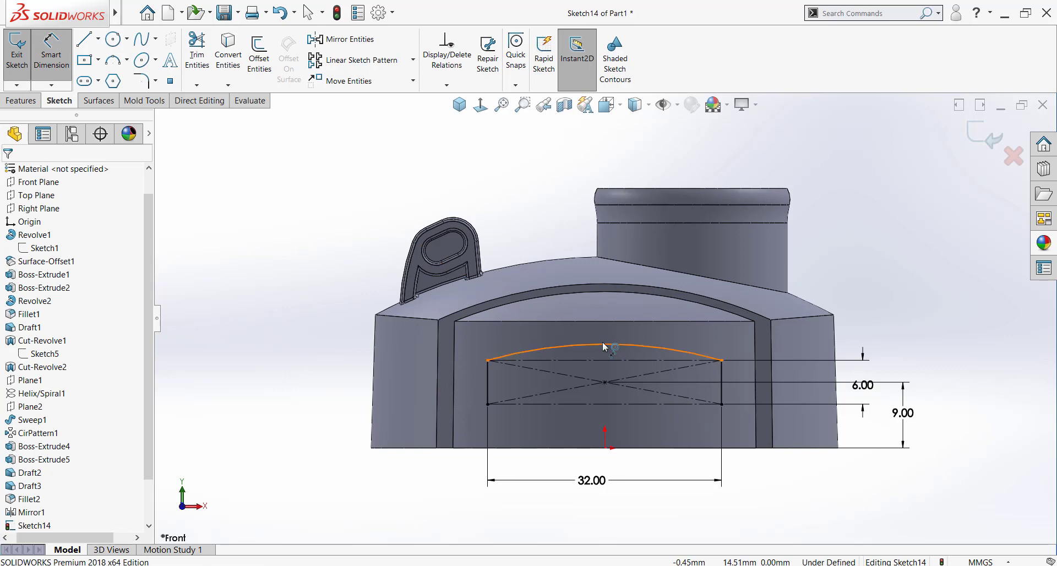
left_click(604, 372)
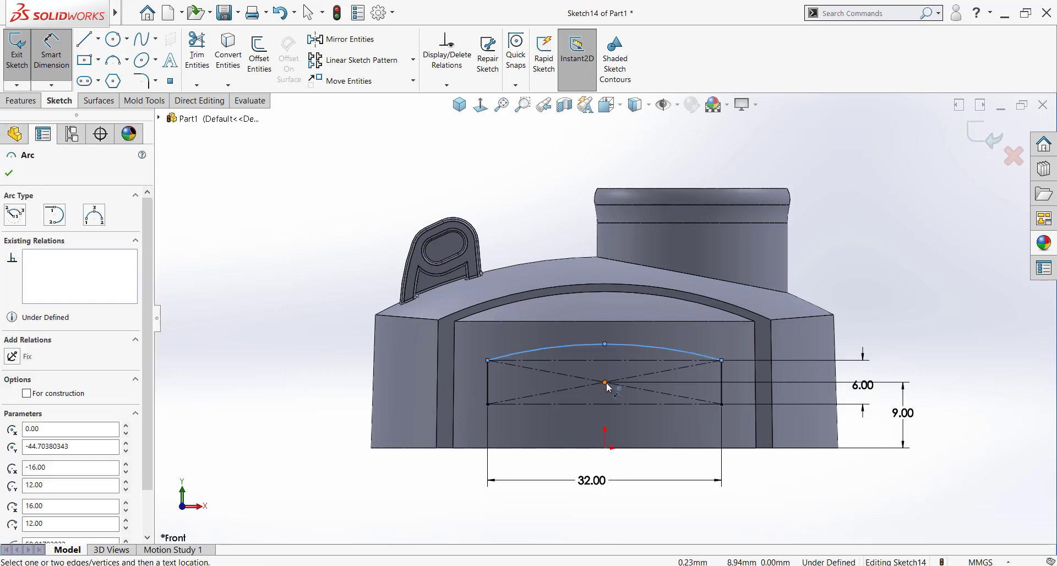
left_click(604, 382)
left_click(322, 367)
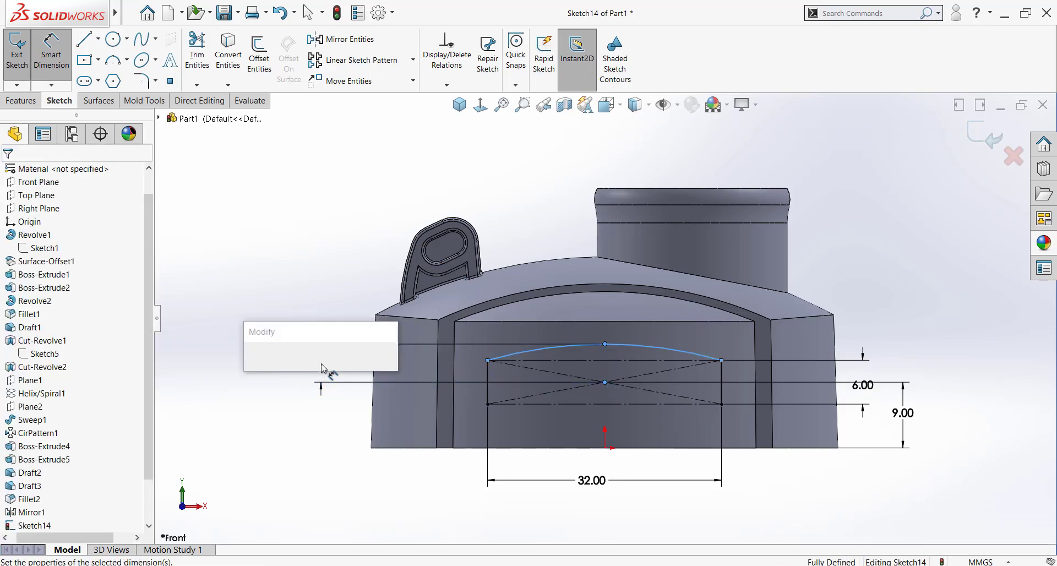
type("5.00mm")
key("Return")
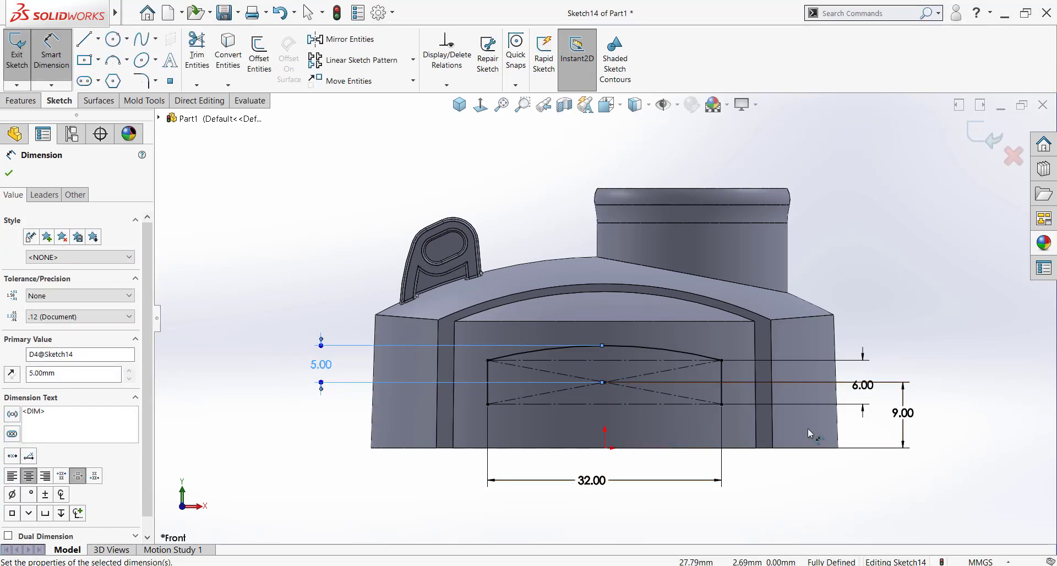
scroll(807, 429, "down", 2)
left_click_drag(911, 407, 938, 407)
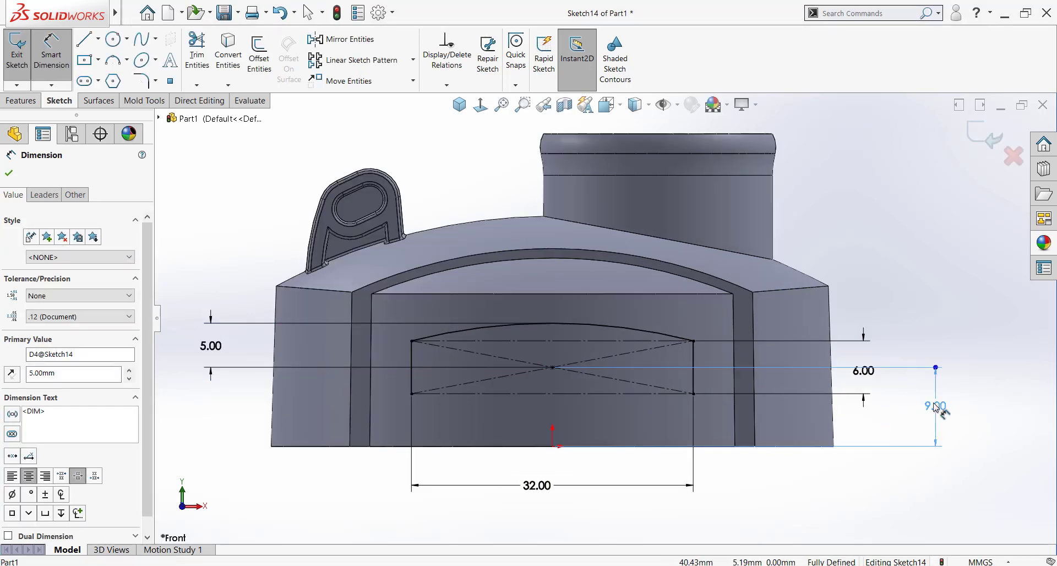
left_click_drag(204, 342, 226, 341)
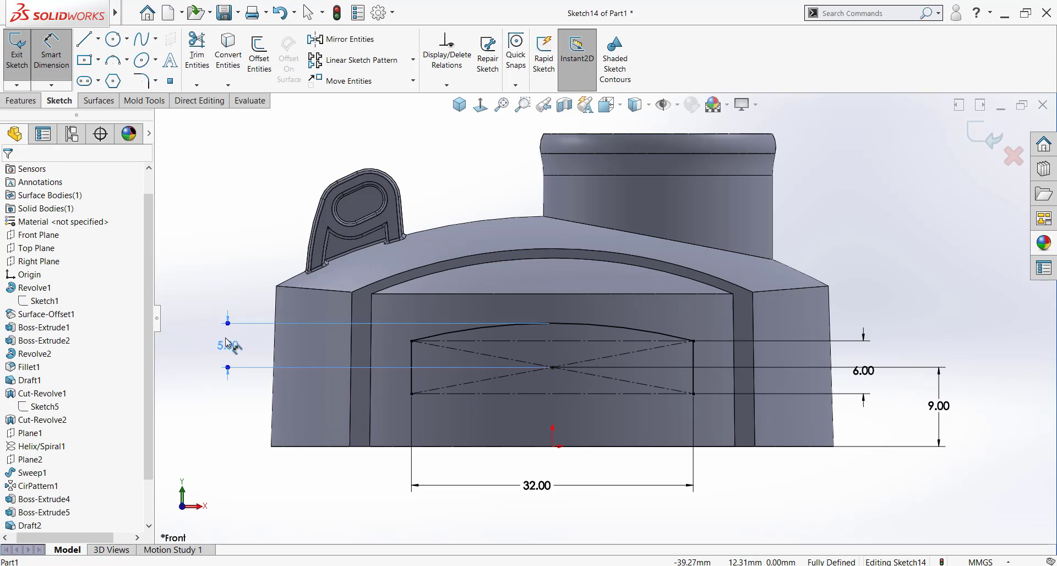
Step: Draw a horizontal centerline from the rectangle centre to the right
left_click(98, 40)
left_click(107, 61)
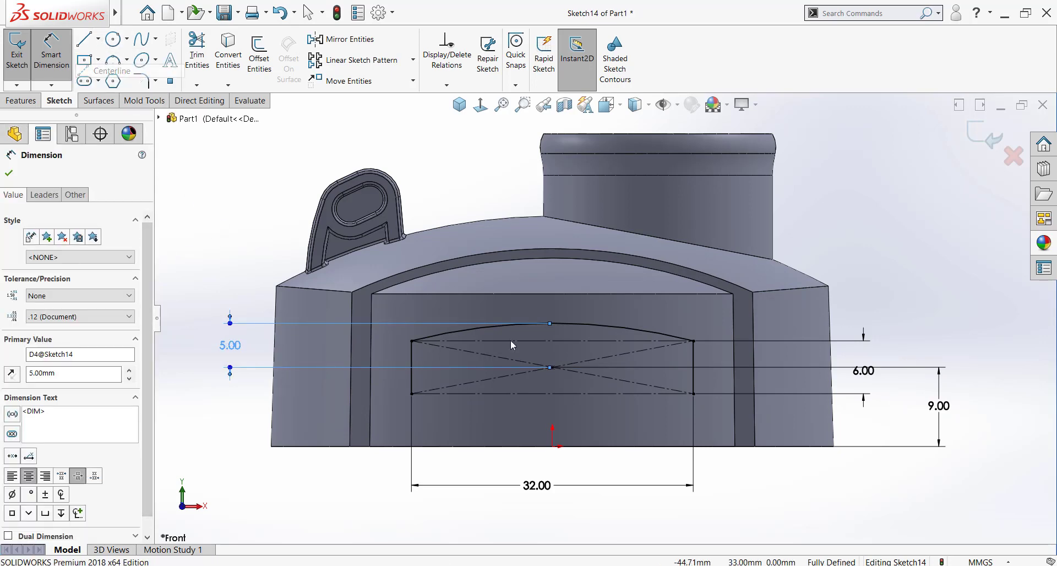
left_click(550, 368)
left_click(651, 367)
key("Escape")
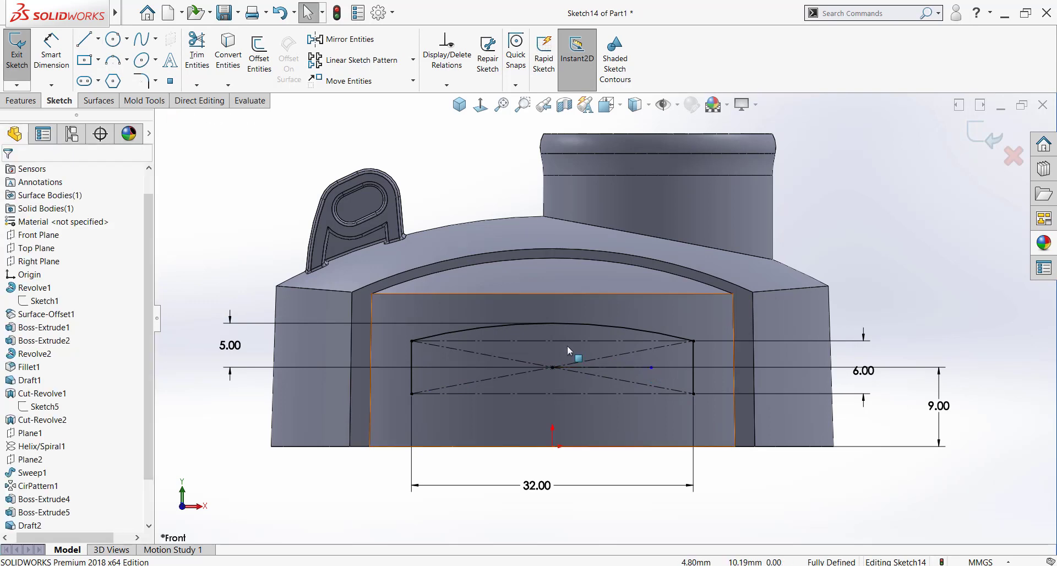
Step: Mirror the top arc about the horizontal centerline to create the bottom arc
left_click(343, 39)
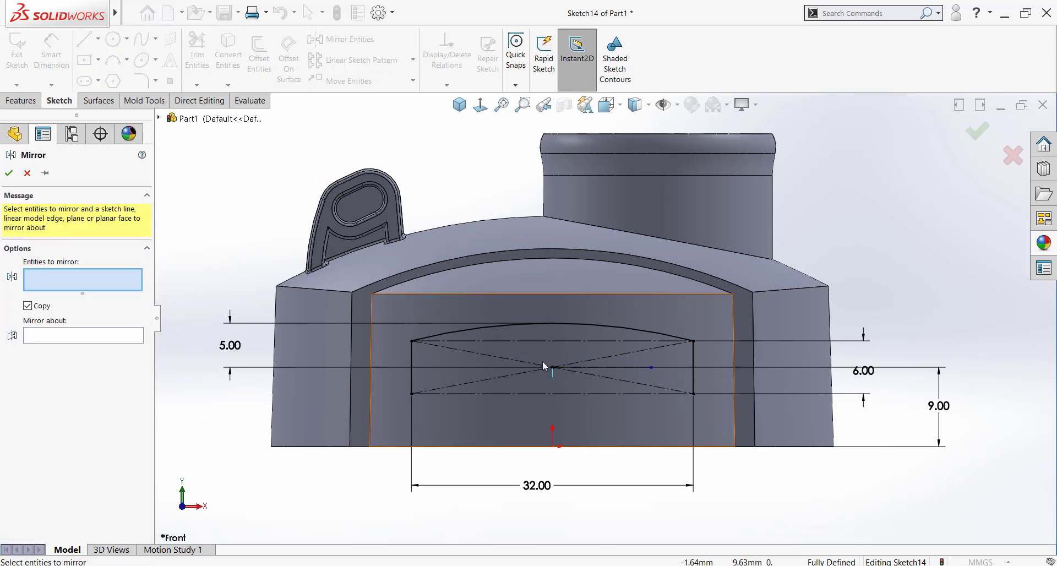
left_click(538, 323)
left_click(138, 336)
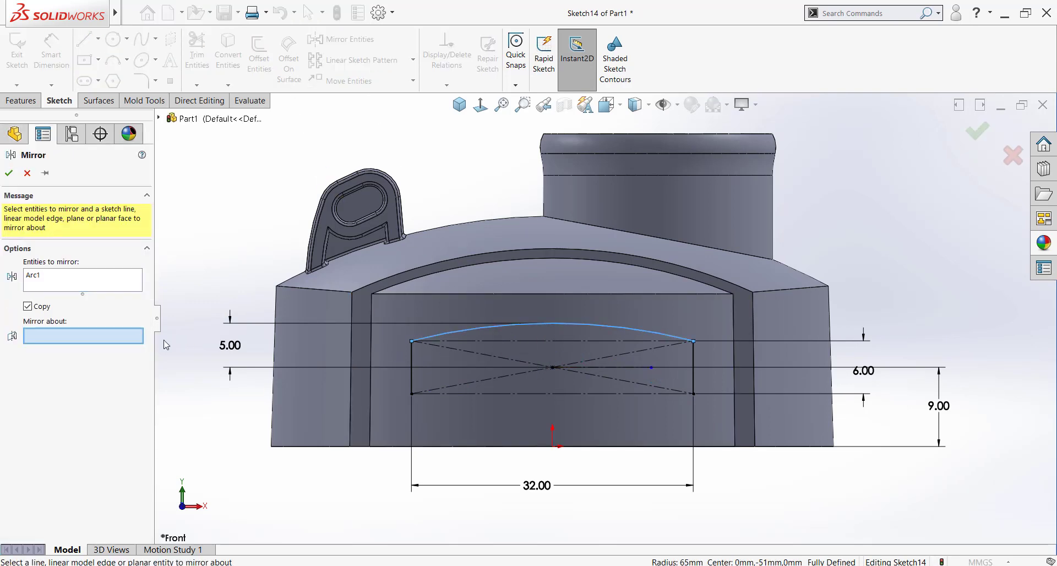
left_click(625, 367)
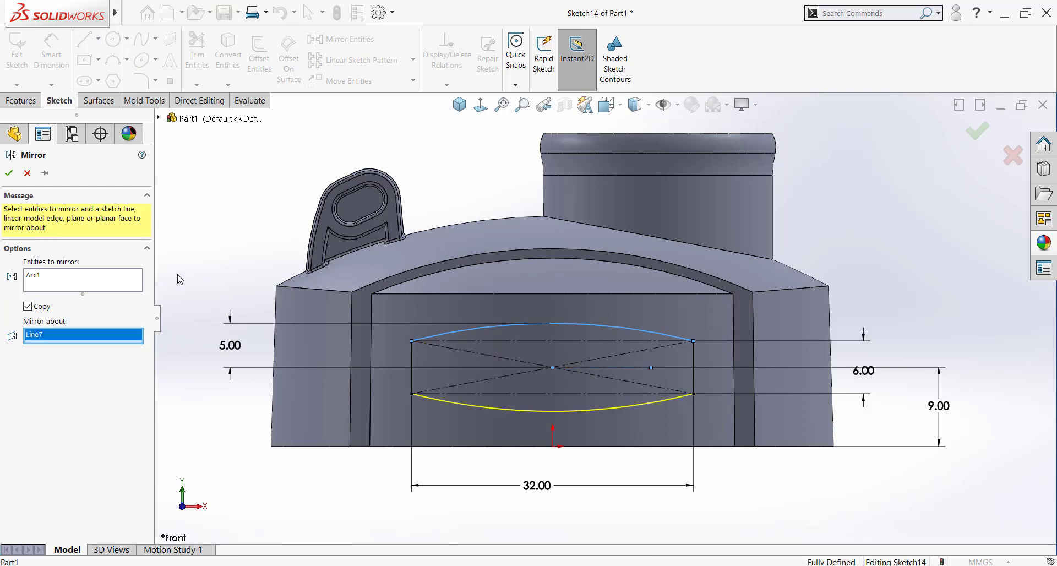
left_click(8, 173)
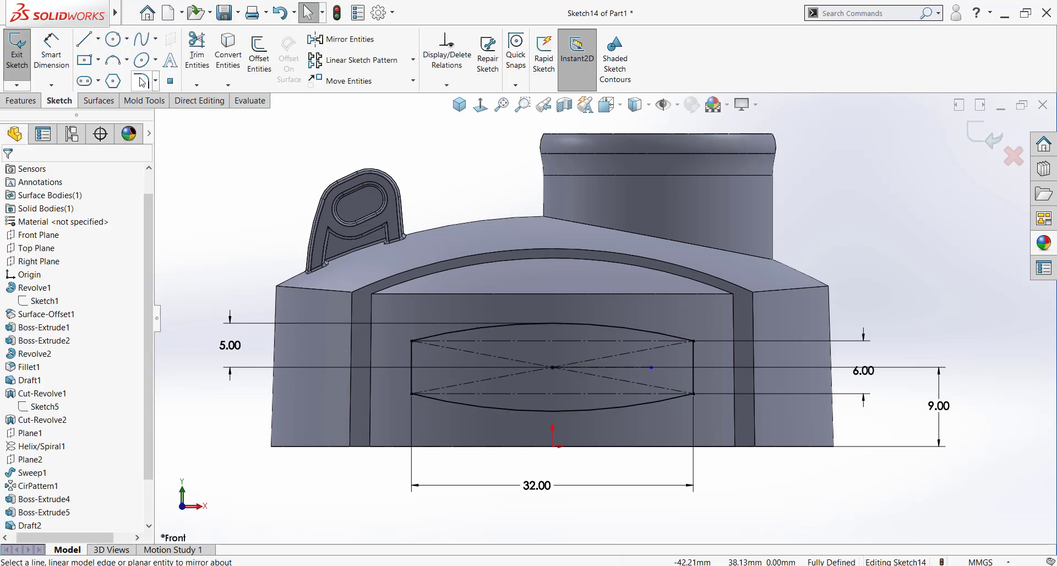
Step: Round all four corners of the lens shape with 1 mm sketch fillets
left_click(142, 82)
type("1")
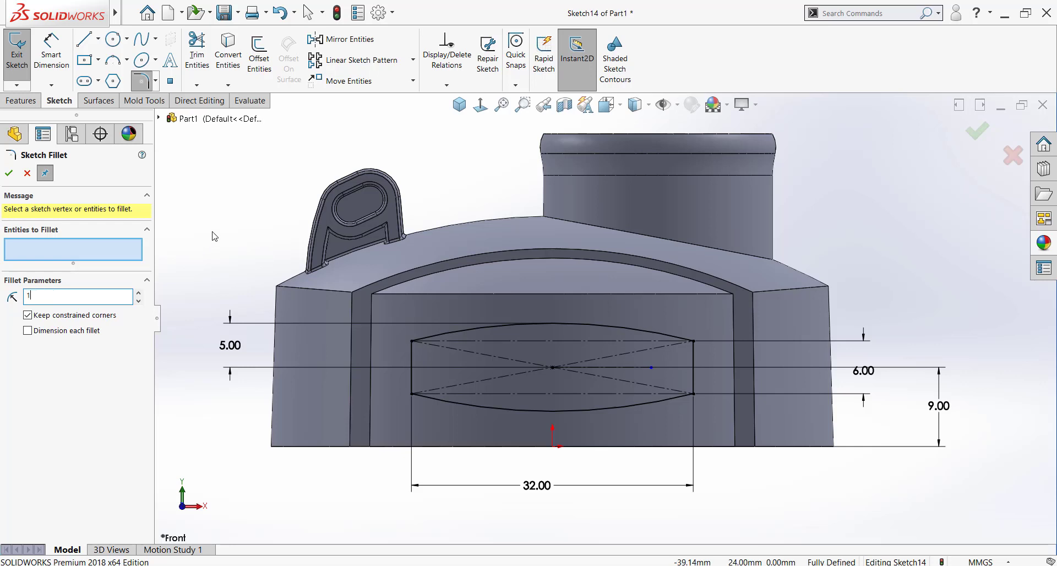
key("Return")
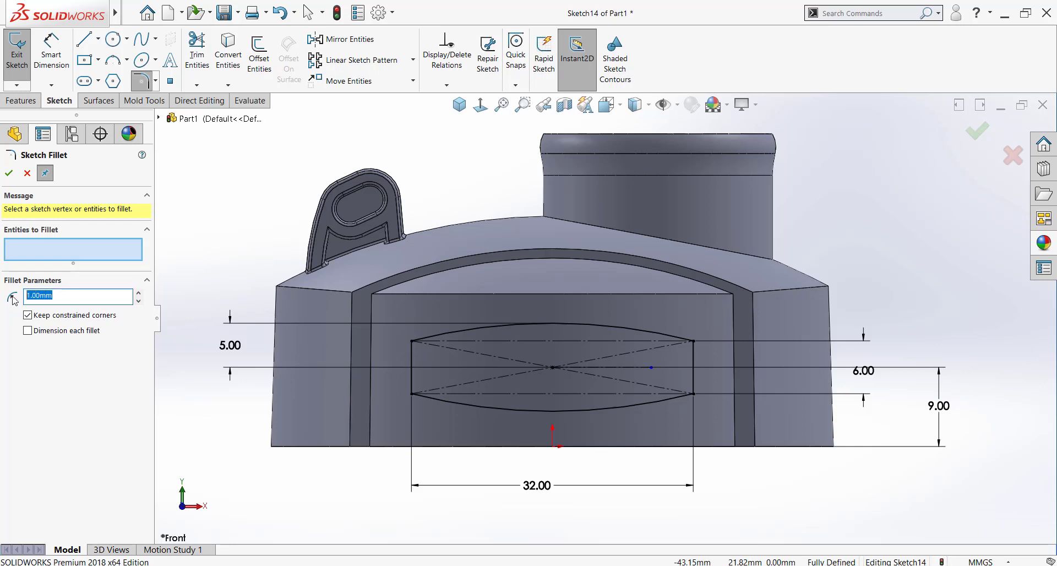
left_click_drag(240, 368, 804, 502)
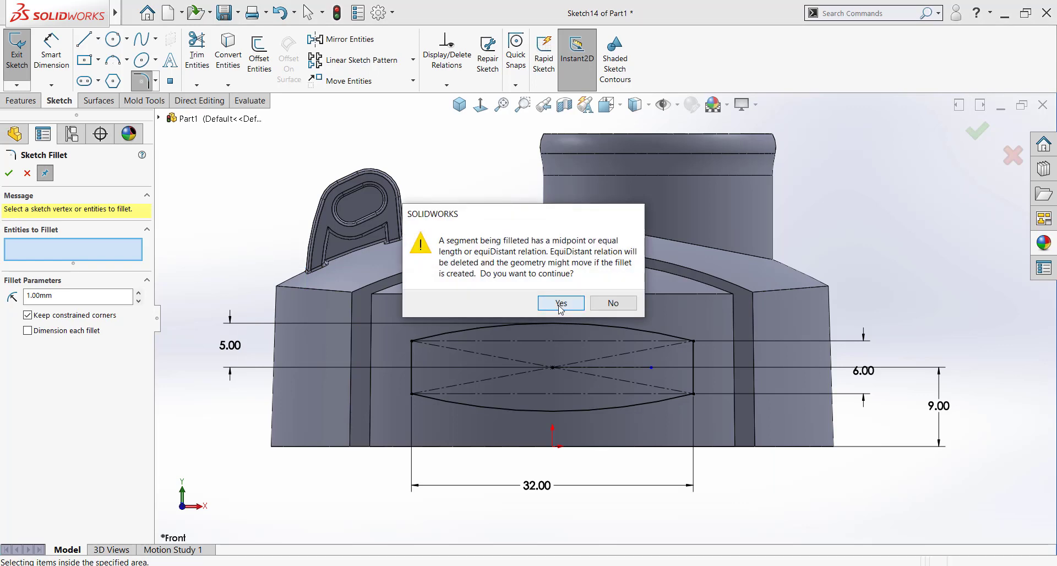
left_click(560, 303)
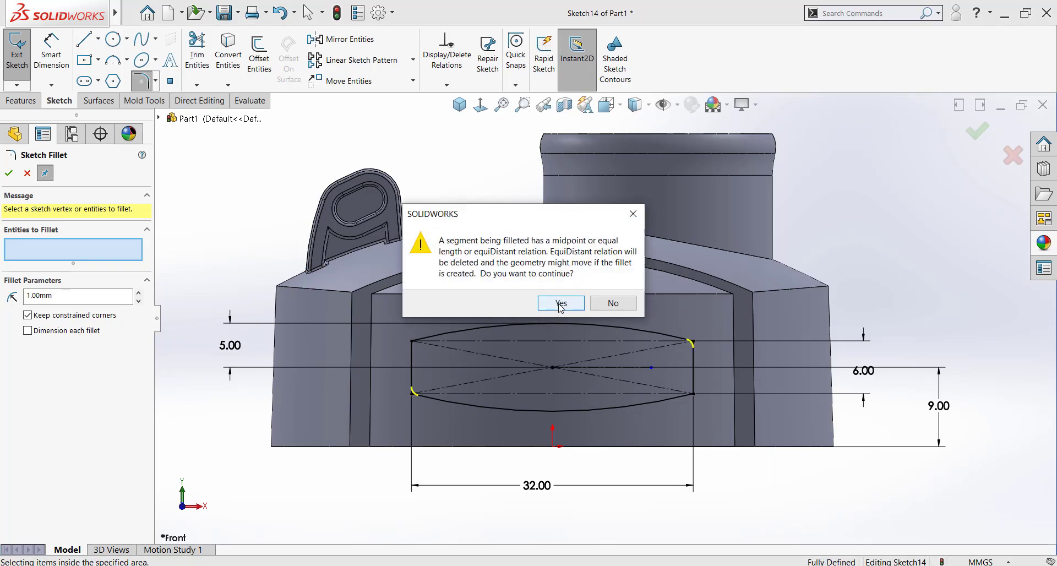
left_click(9, 174)
left_click(21, 100)
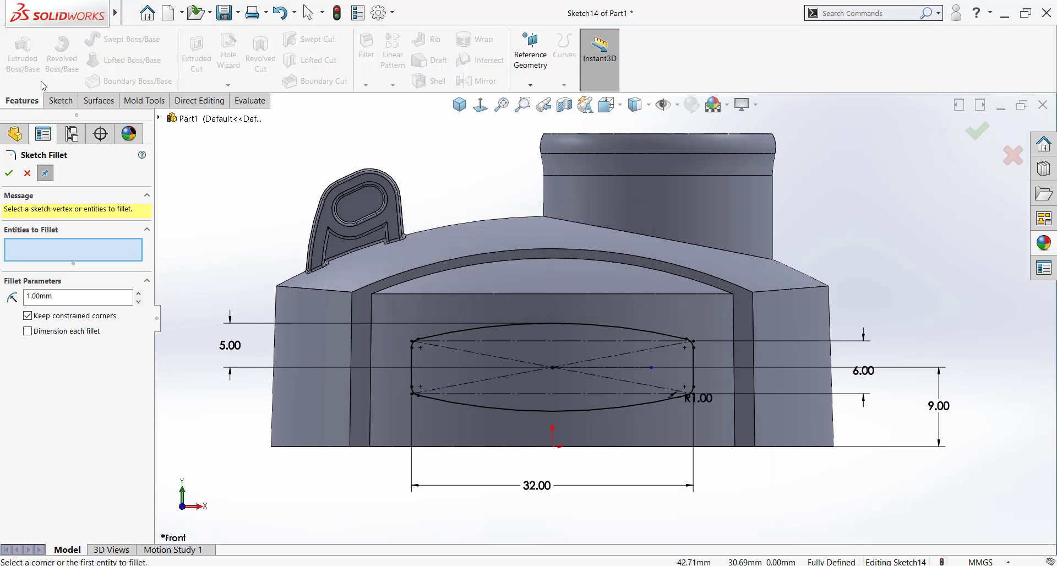
Step: Cut the lens sketch 0.60 mm deep, starting from the cap's curved front face
left_click(9, 173)
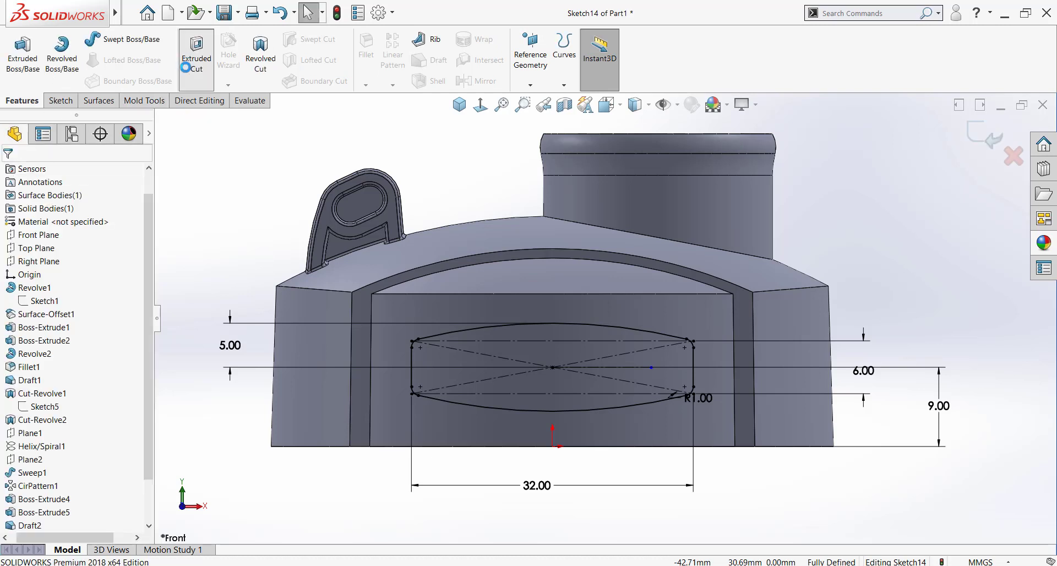
left_click(196, 55)
left_click(102, 212)
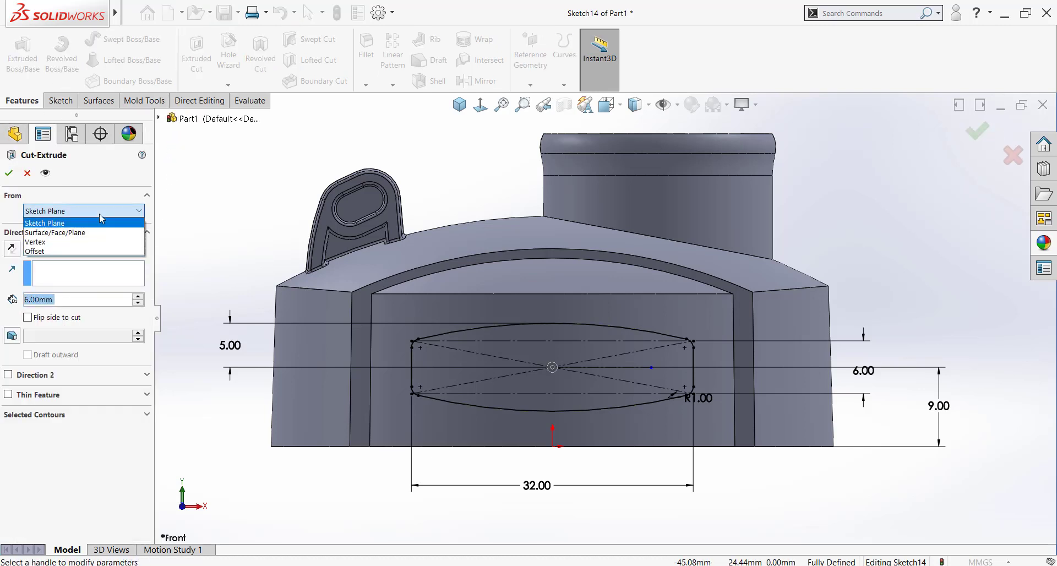
left_click(77, 233)
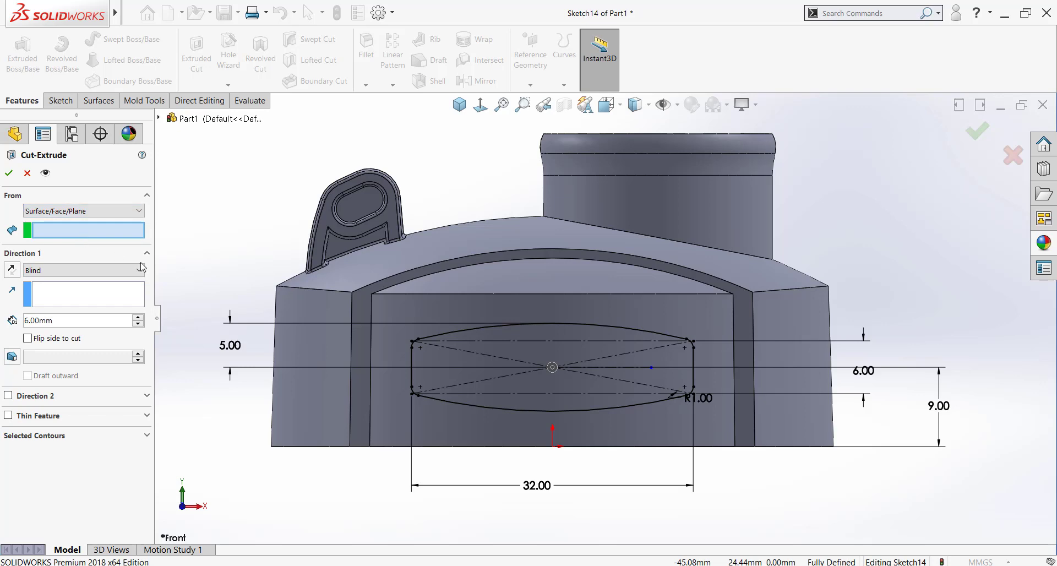
left_click(381, 340)
mouse_move(387, 345)
middle_mouse_down()
mouse_move(411, 351)
mouse_move(207, 363)
middle_mouse_up()
double_click(88, 320)
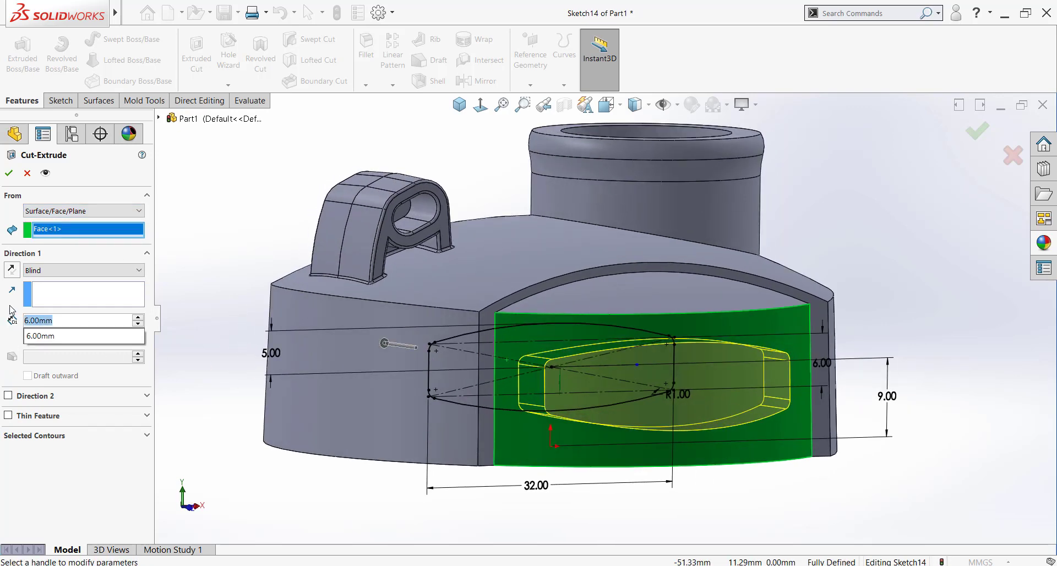
type("0.6")
key("Return")
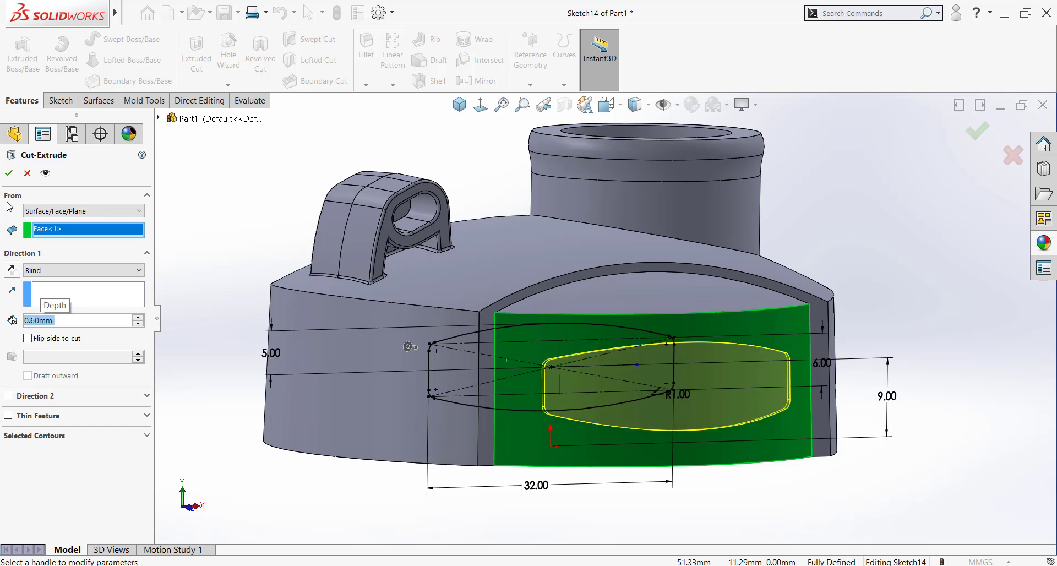
left_click(8, 173)
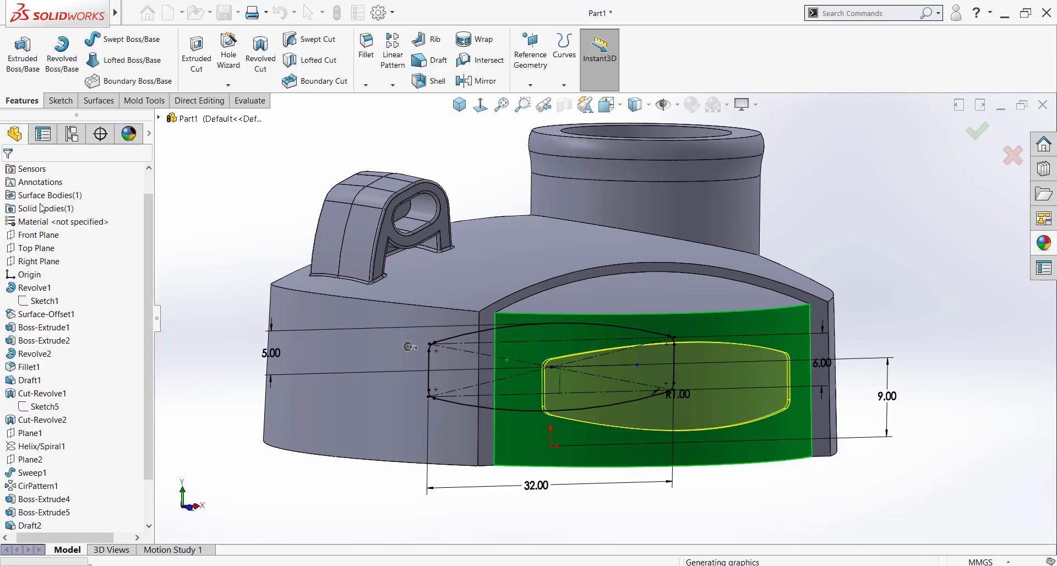
Step: Apply a 0.5 mm fillet around the edges of the recess floor face
middle_click_drag(530, 378, 332, 443)
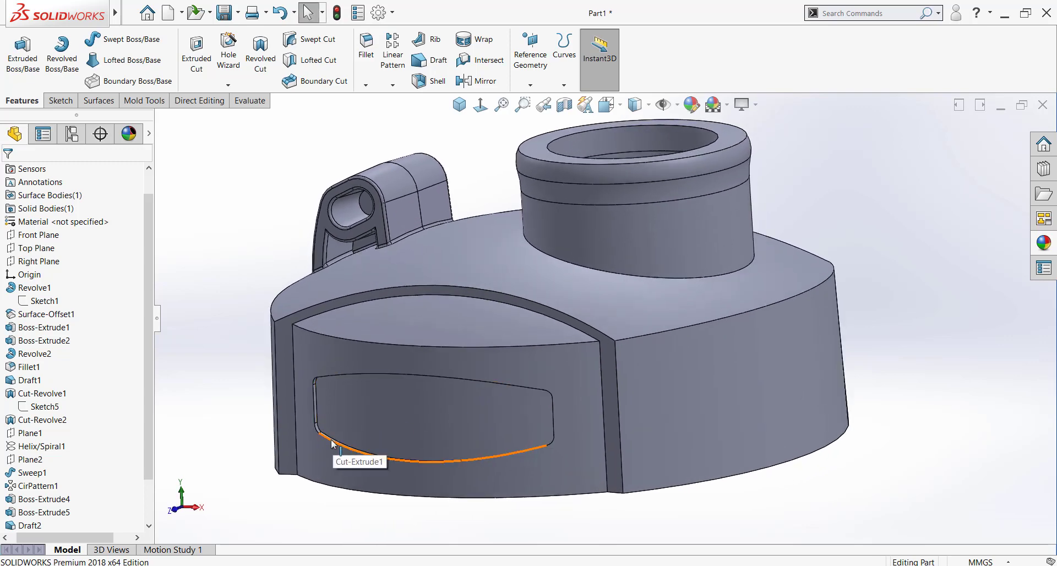
left_click(332, 443)
left_click(432, 405)
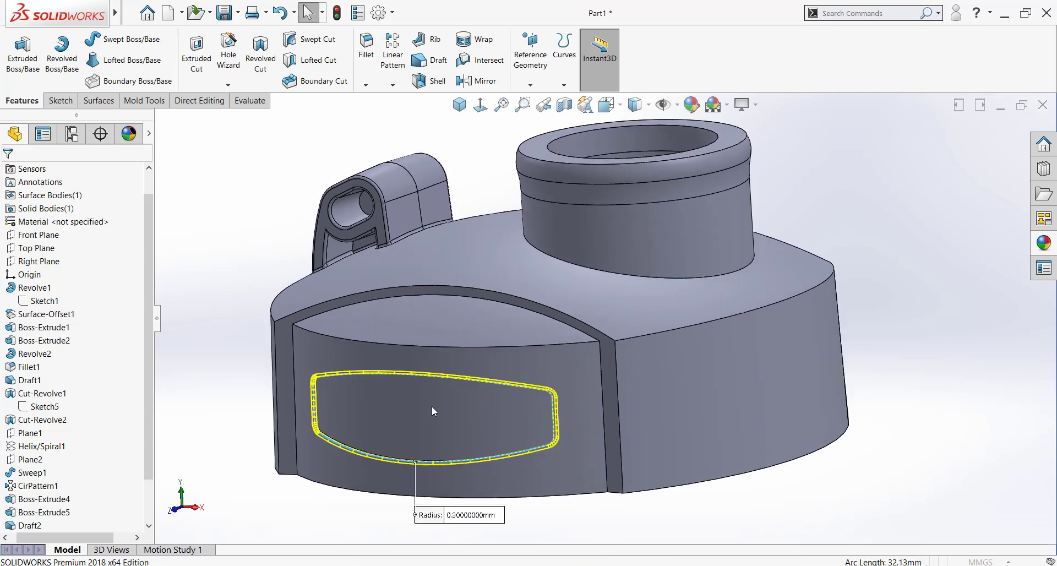
type("0.5")
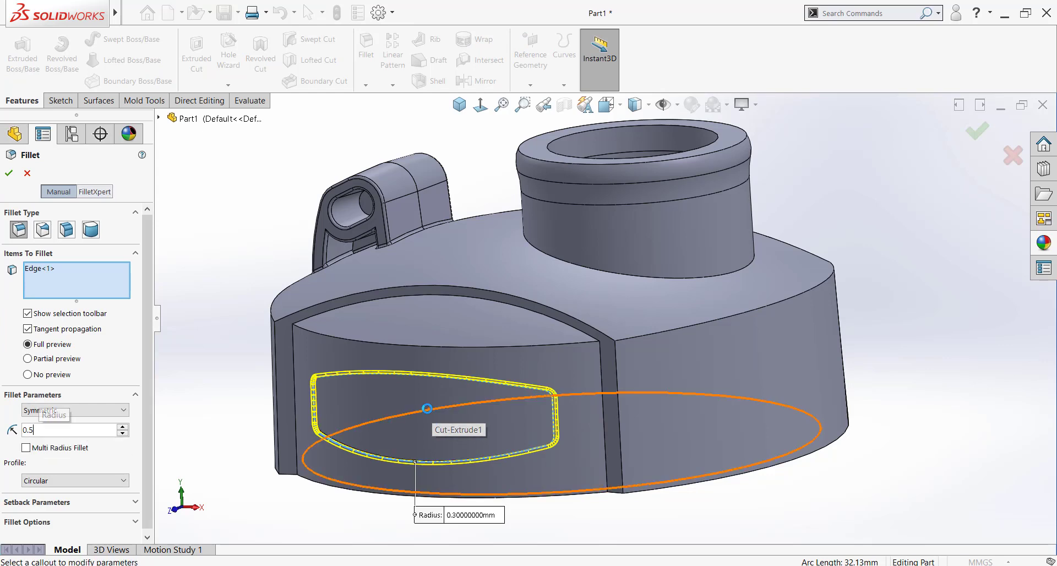
key("Return")
key("Escape")
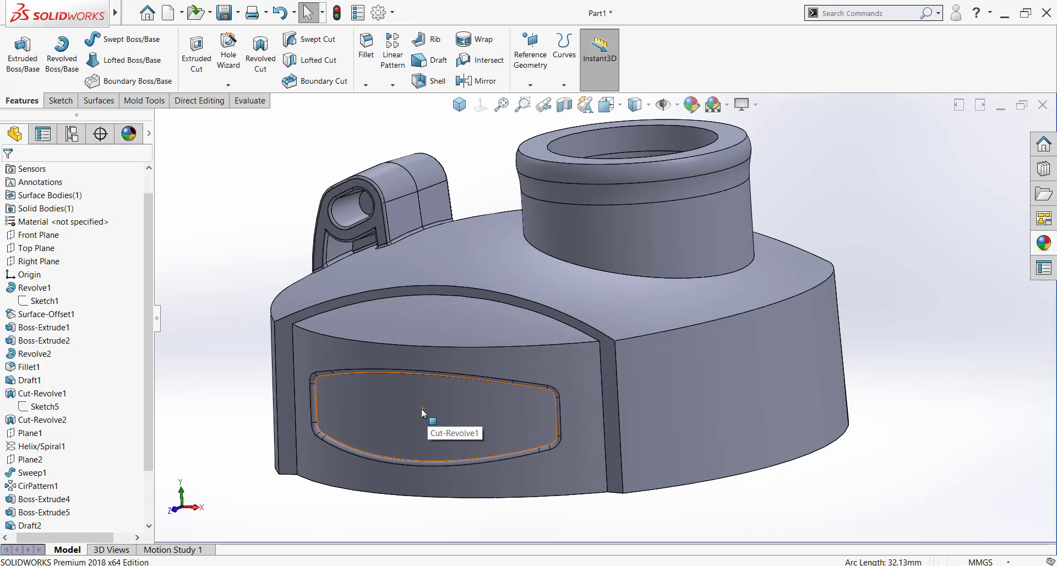
scroll(423, 408, "down", 2)
left_click(421, 405)
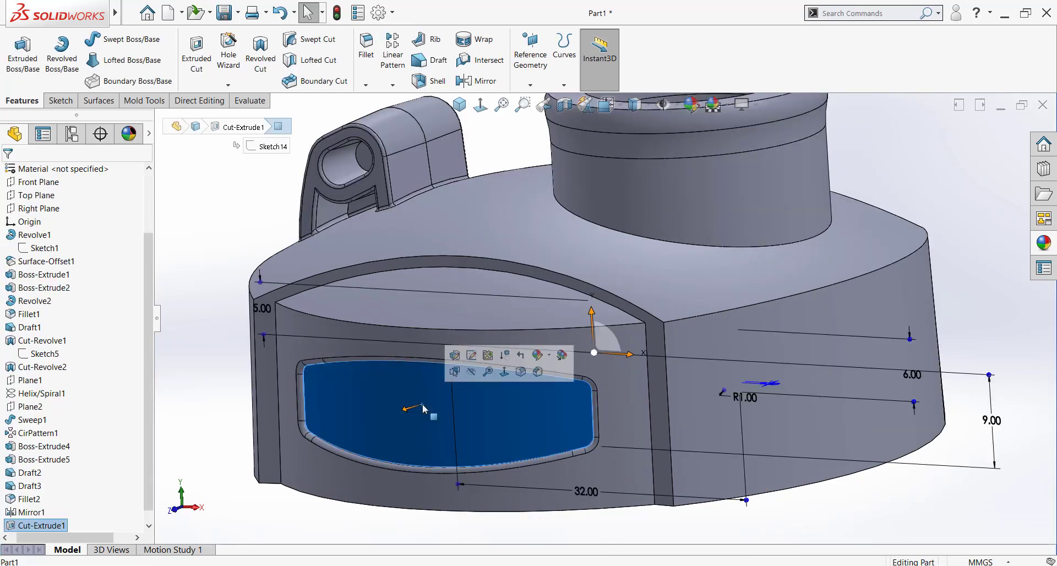
left_click(519, 376)
type("0.5")
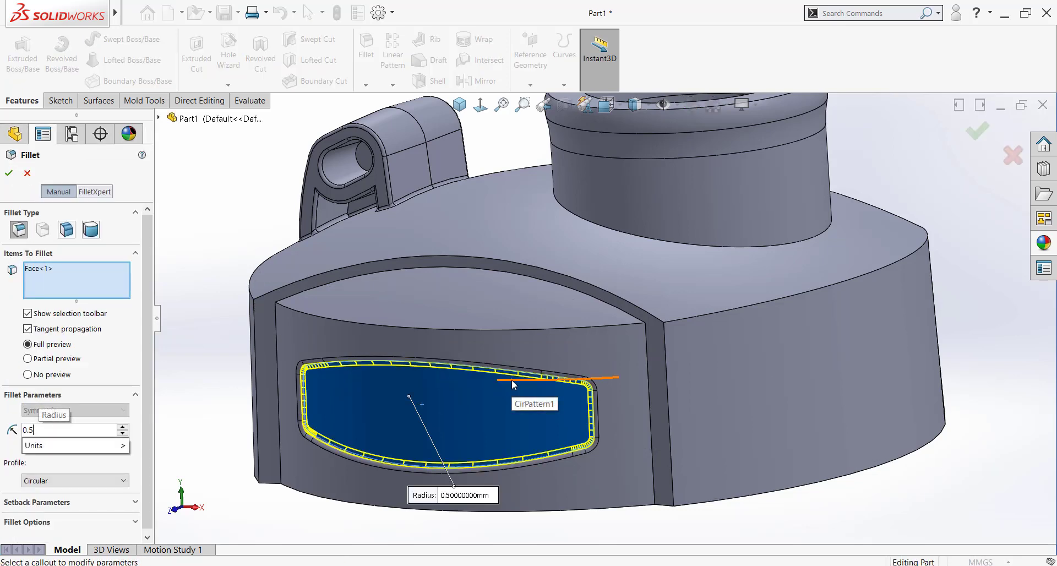
key("Return")
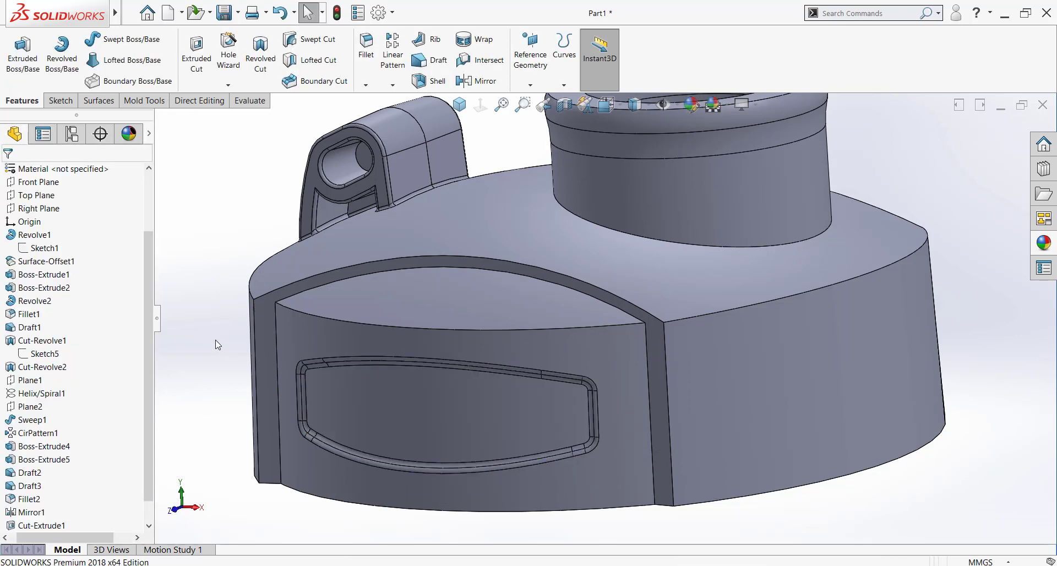
middle_click_drag(230, 285, 216, 279)
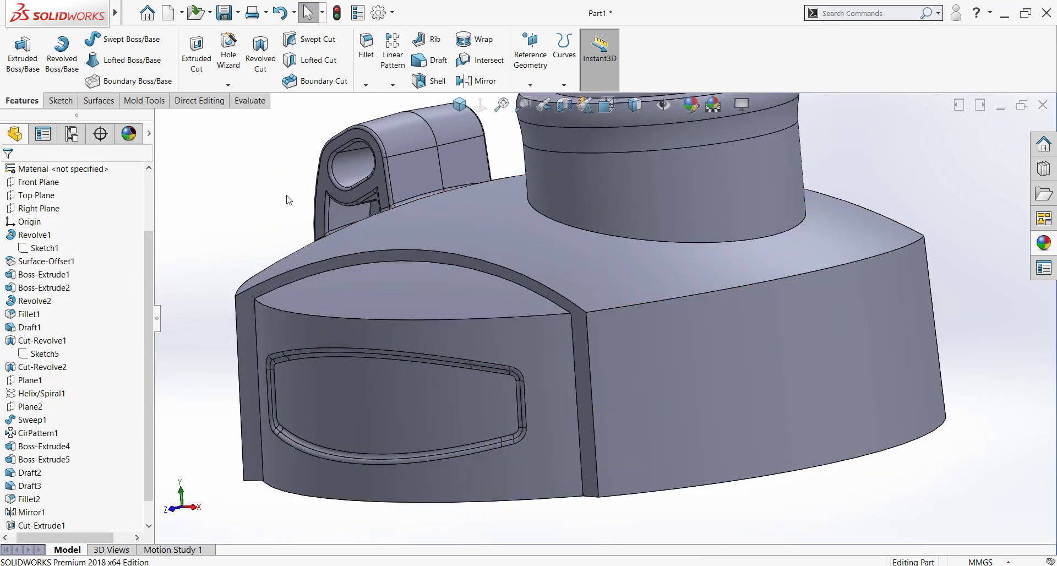
Step: Mirror Cut-Extrude1, Fillet3 and Fillet4 across the Front Plane as a geometry pattern
left_click(467, 82)
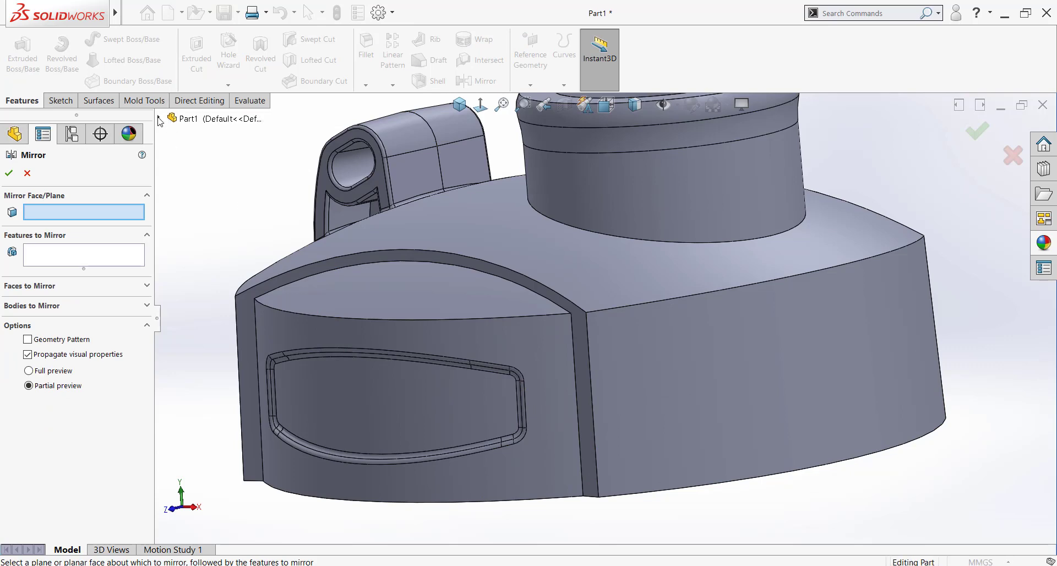
left_click(159, 118)
left_click(252, 211)
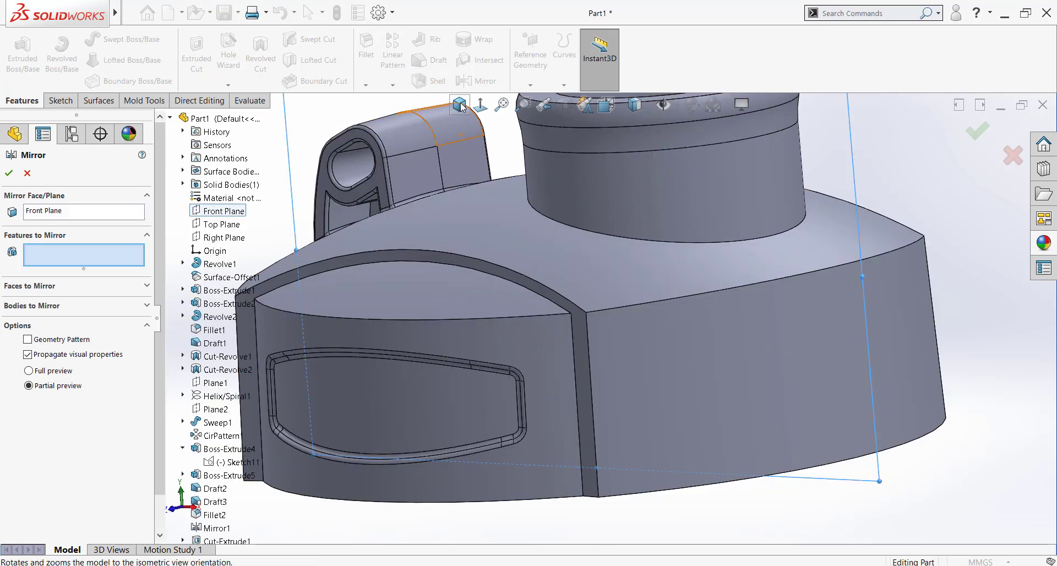
left_click(460, 105)
left_click(410, 137)
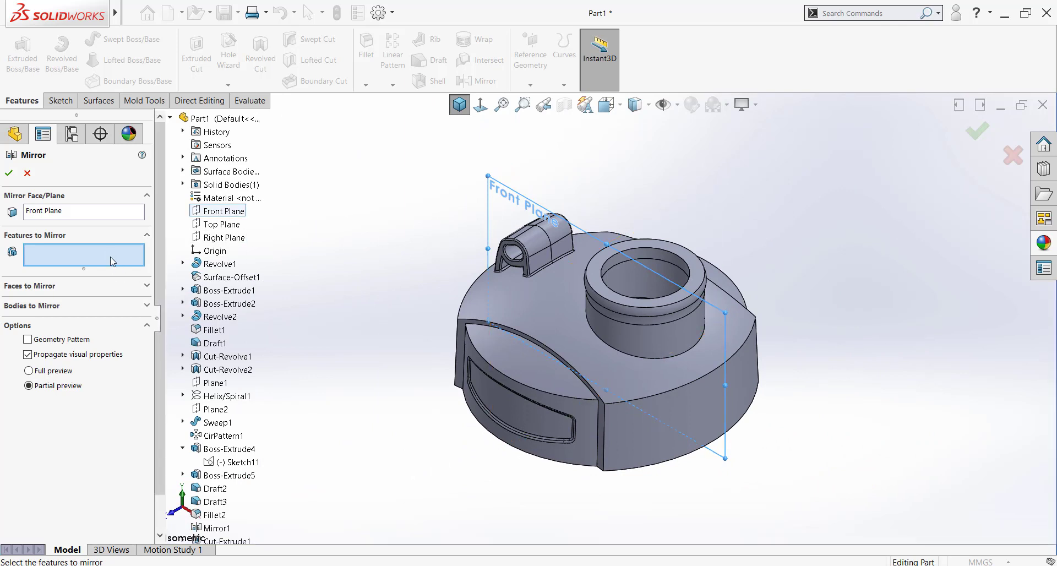
scroll(224, 511, "down", 1)
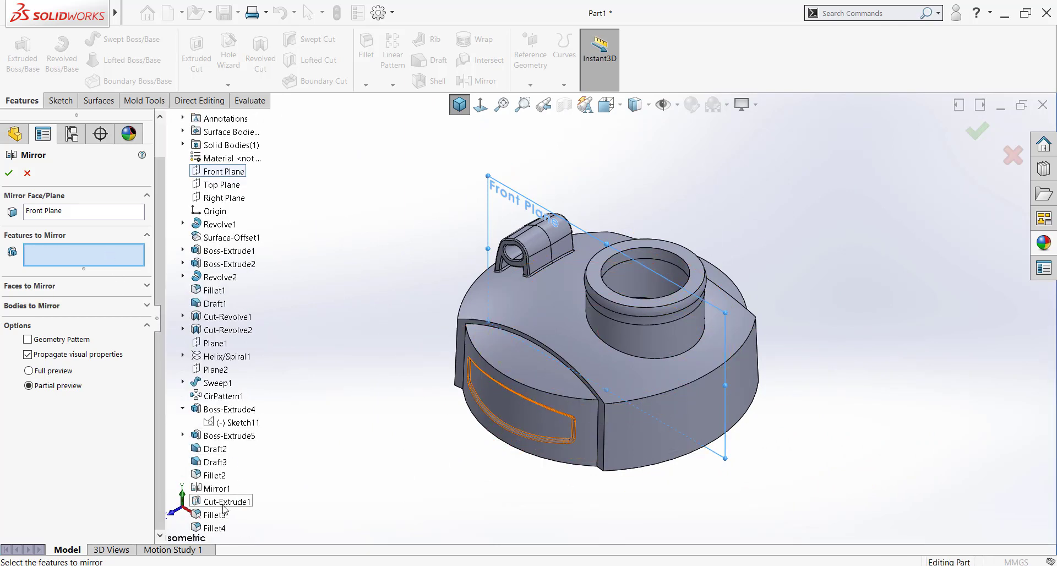
left_click(223, 503)
left_click(216, 515)
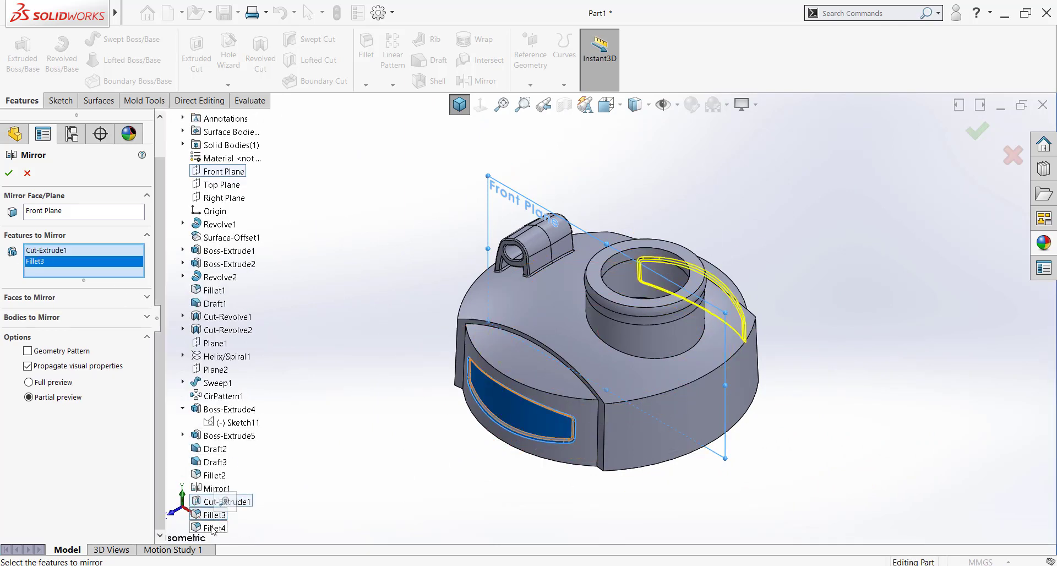
left_click(213, 528)
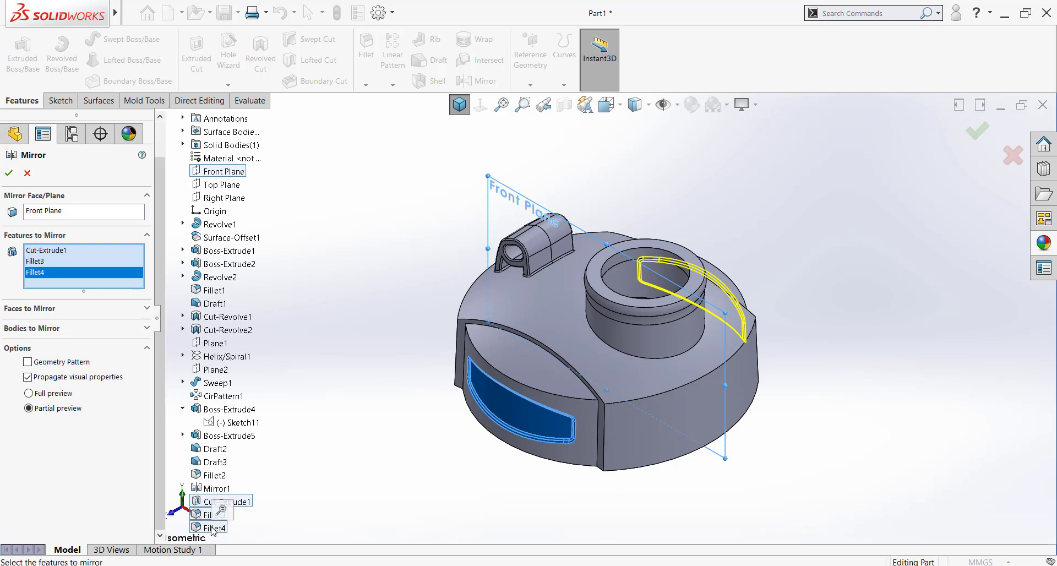
left_click(51, 364)
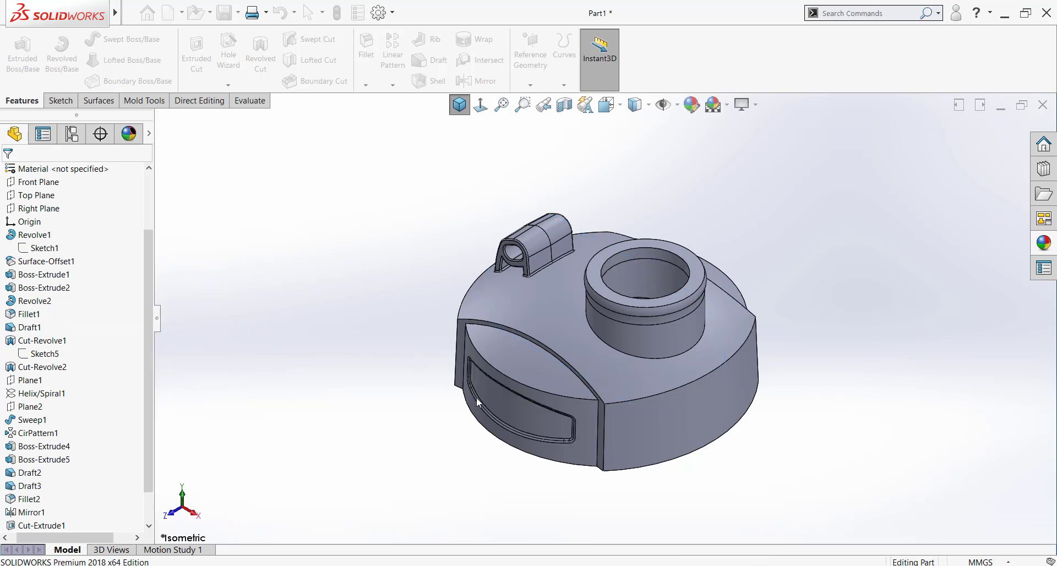
Step: Check the mirrored recess in isometric view and collapse the feature tree
mouse_move(476, 398)
middle_mouse_down()
mouse_move(370, 353)
mouse_move(347, 418)
mouse_move(358, 431)
mouse_move(493, 450)
mouse_move(473, 385)
middle_mouse_up()
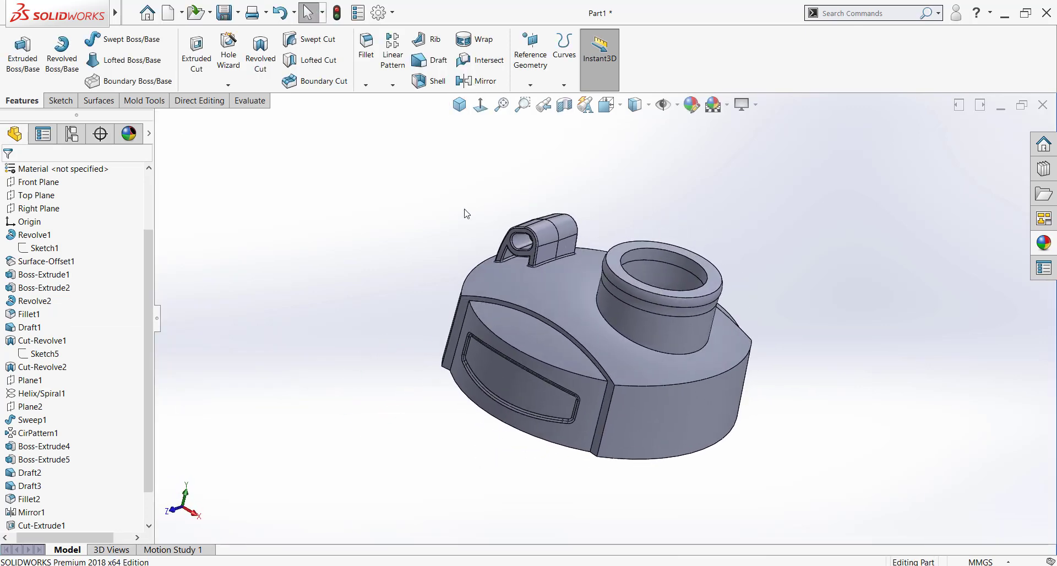
left_click(459, 104)
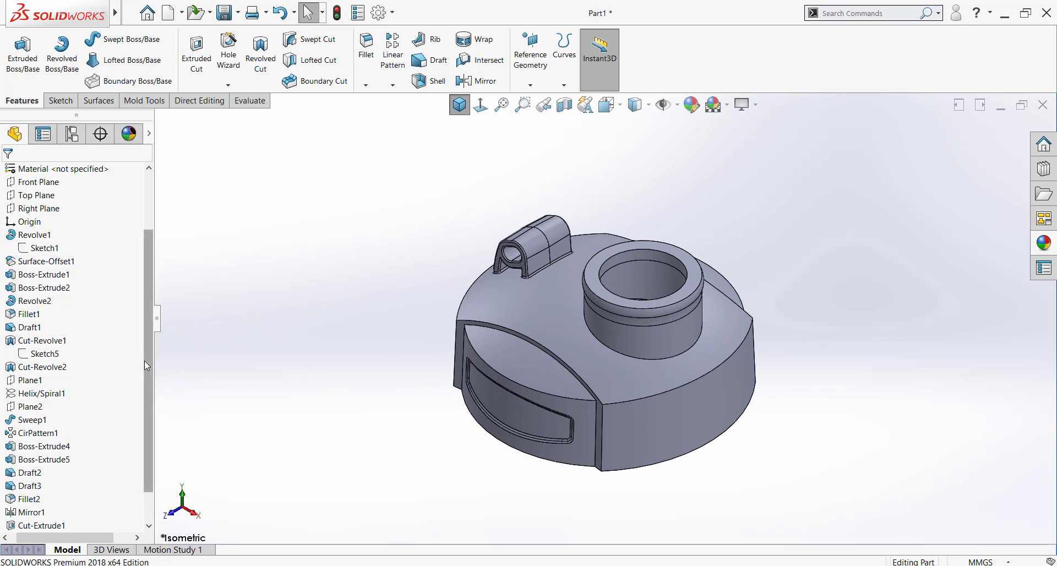
scroll(145, 361, "down", 1)
scroll(137, 397, "up", 2)
right_click(129, 397)
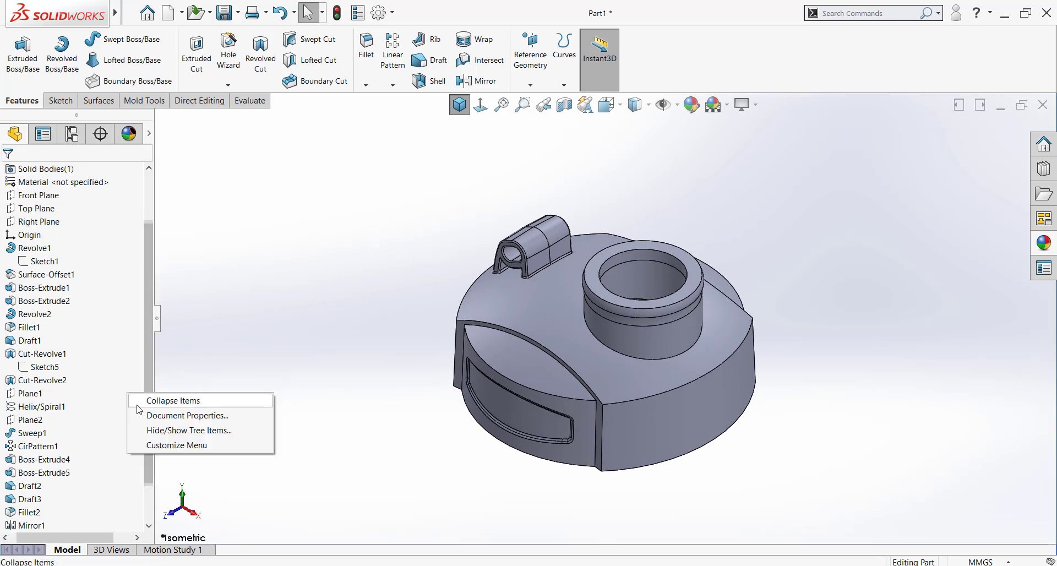
left_click(150, 401)
scroll(147, 391, "down", 2)
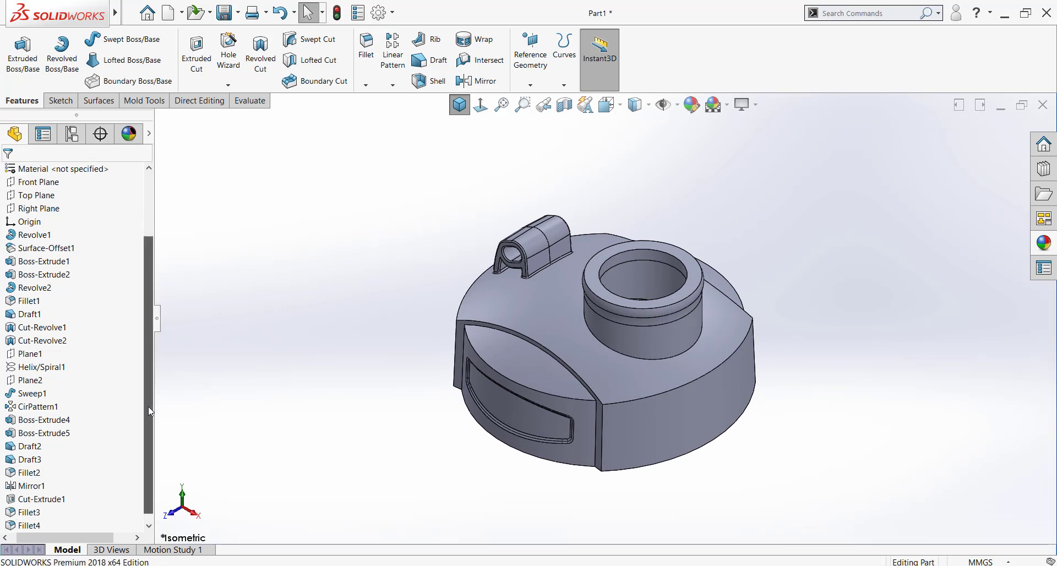
scroll(675, 318, "down", 1)
scroll(675, 321, "down", 1)
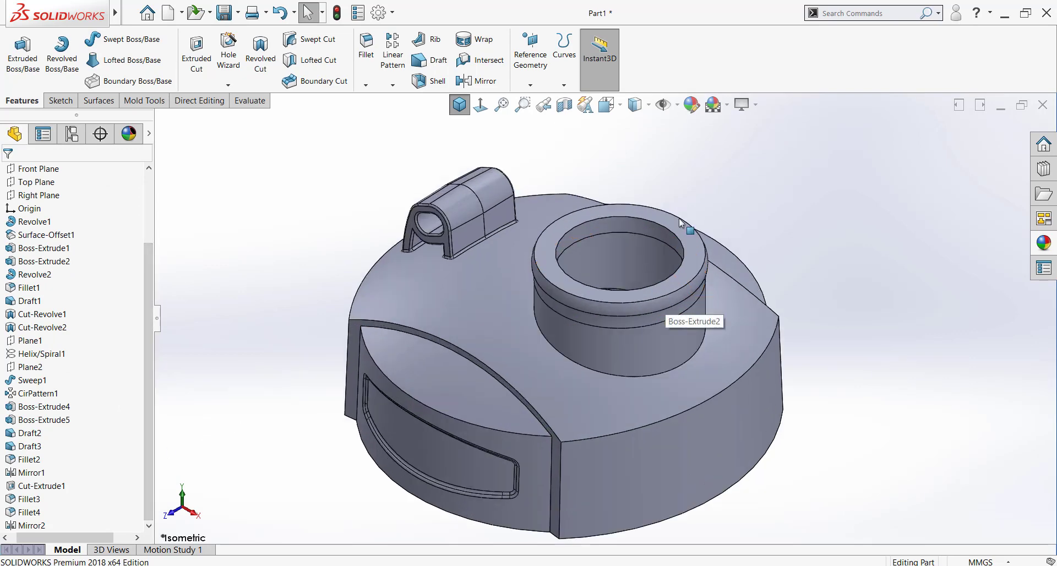
Step: Chamfer the inner circular top edge of the cap's neck opening
left_click(667, 231)
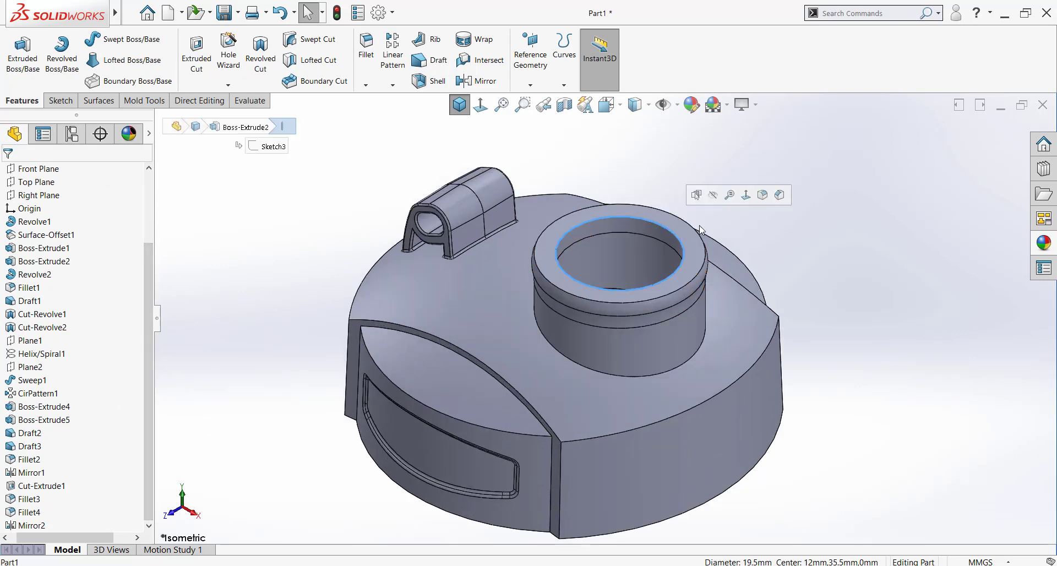
left_click(777, 193)
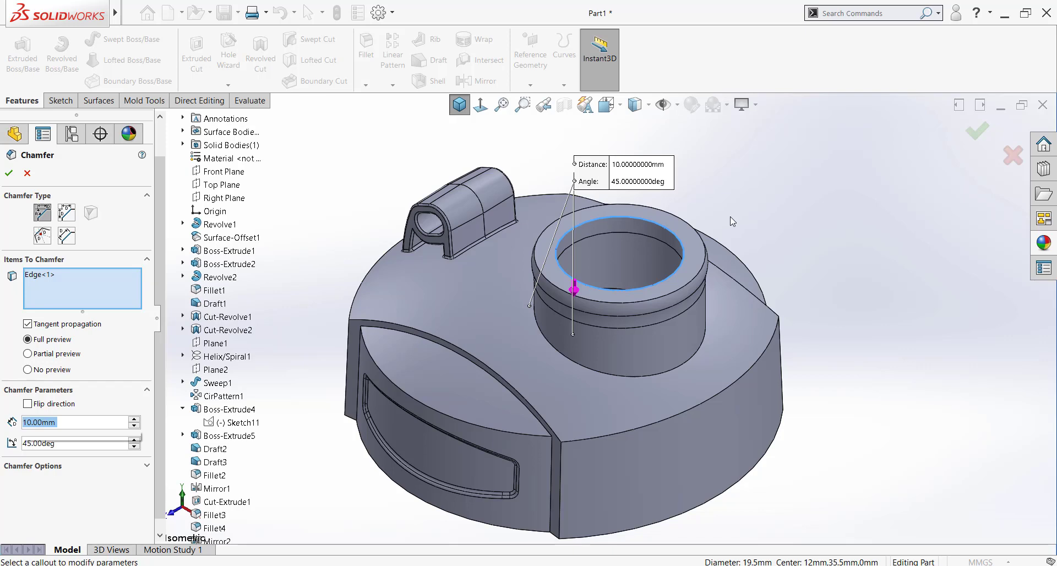
key("Return")
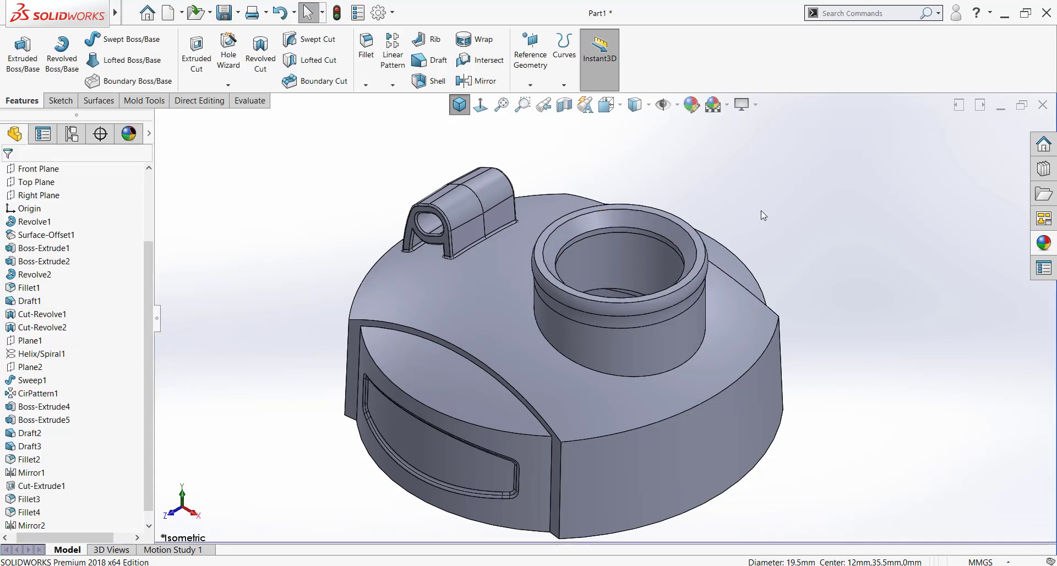
scroll(710, 325, "up", 2)
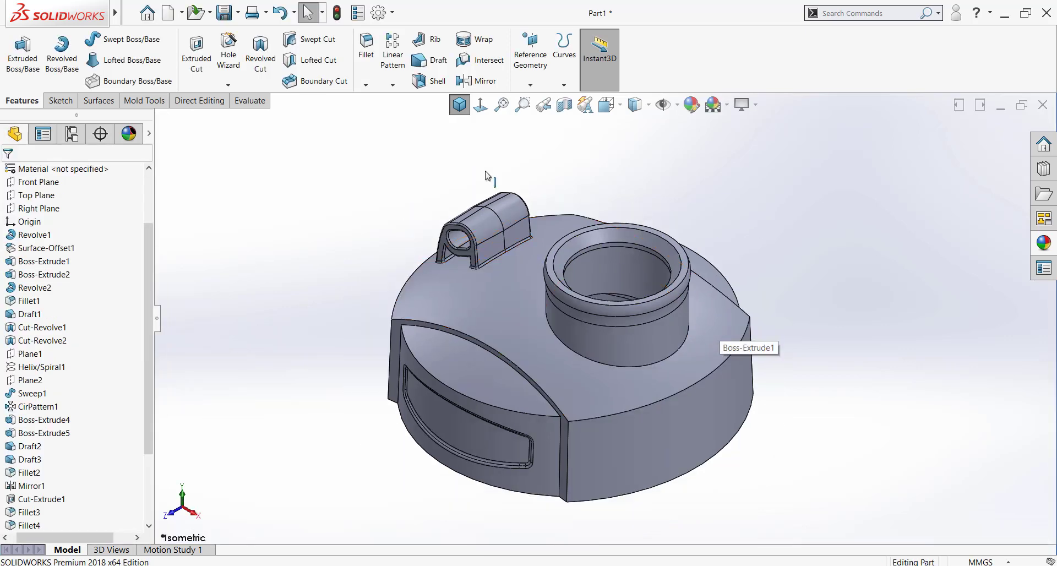
Step: Start a 2 mm fillet and select the three curved edges of the label panel
left_click(374, 61)
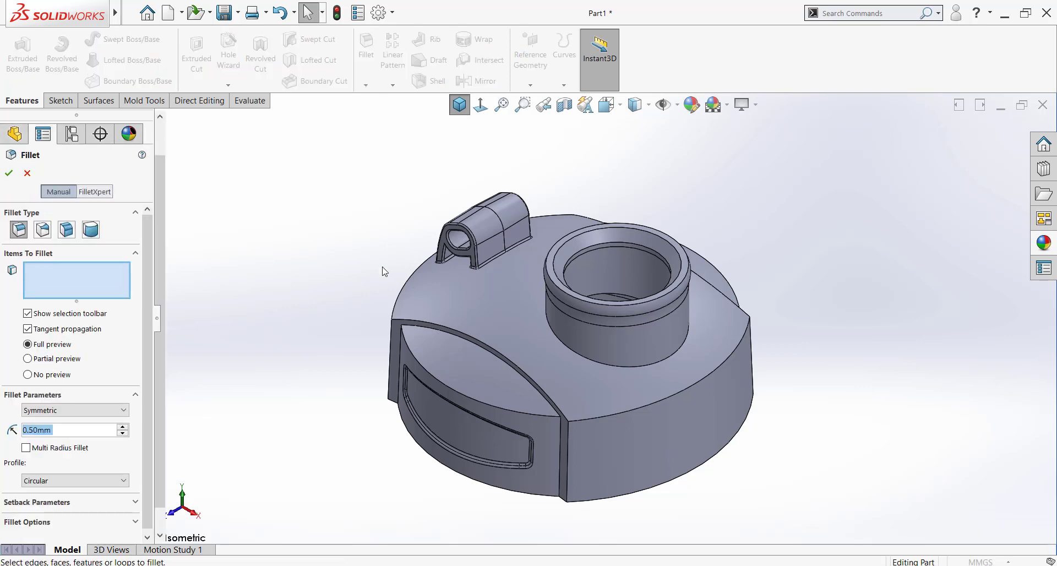
type("2")
key("Return")
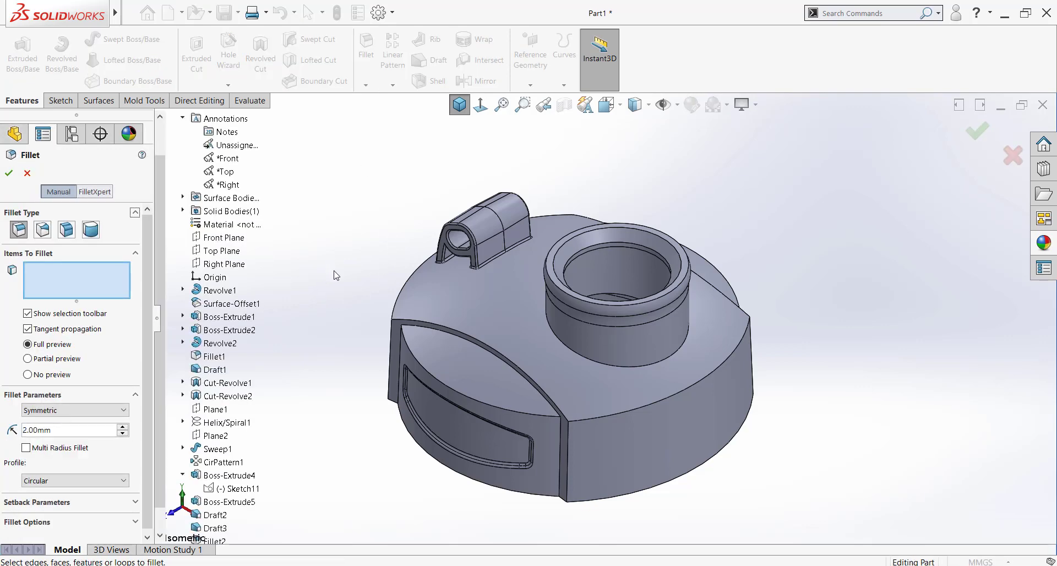
left_click(454, 395)
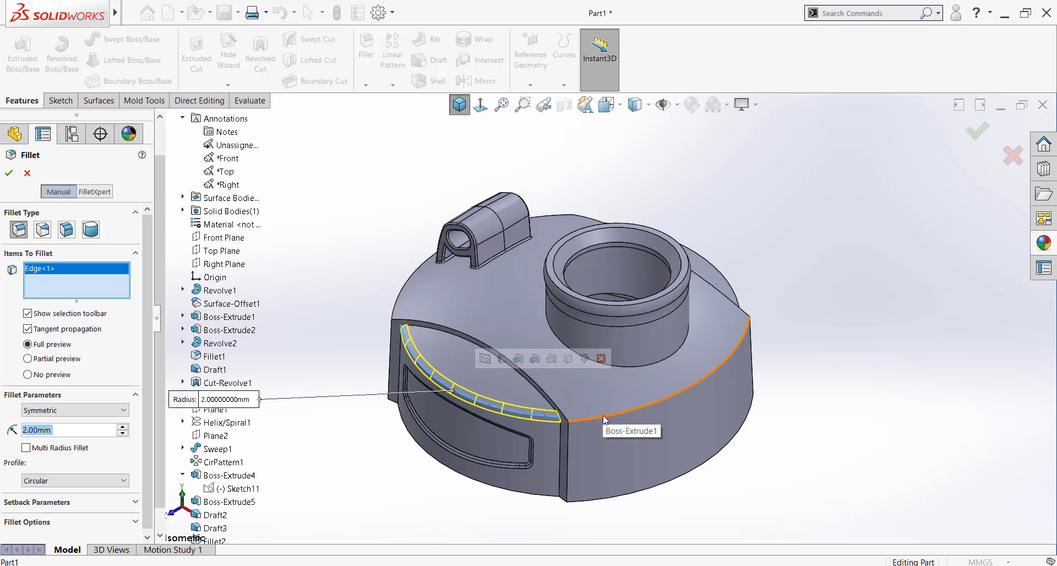
left_click(604, 417)
mouse_move(617, 385)
middle_mouse_down()
mouse_move(523, 426)
mouse_move(554, 424)
middle_mouse_up()
left_click(662, 357)
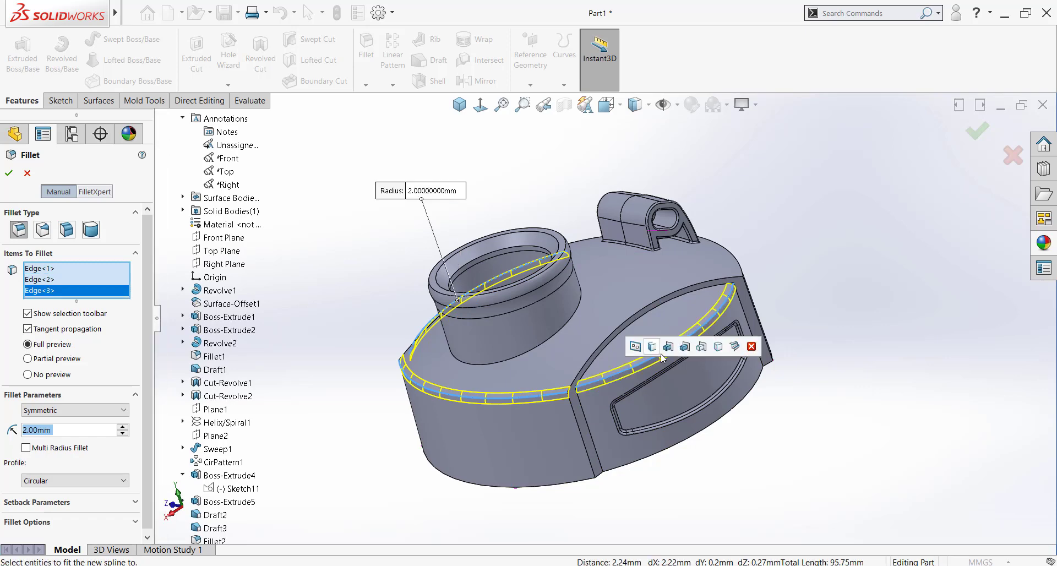
Step: Add the circular top rim, front groove and inner neck edges, then accept the 2 mm fillet
mouse_move(605, 346)
middle_mouse_down()
mouse_move(551, 446)
mouse_move(664, 367)
mouse_move(550, 332)
middle_mouse_up()
left_click(664, 366)
left_click(539, 369)
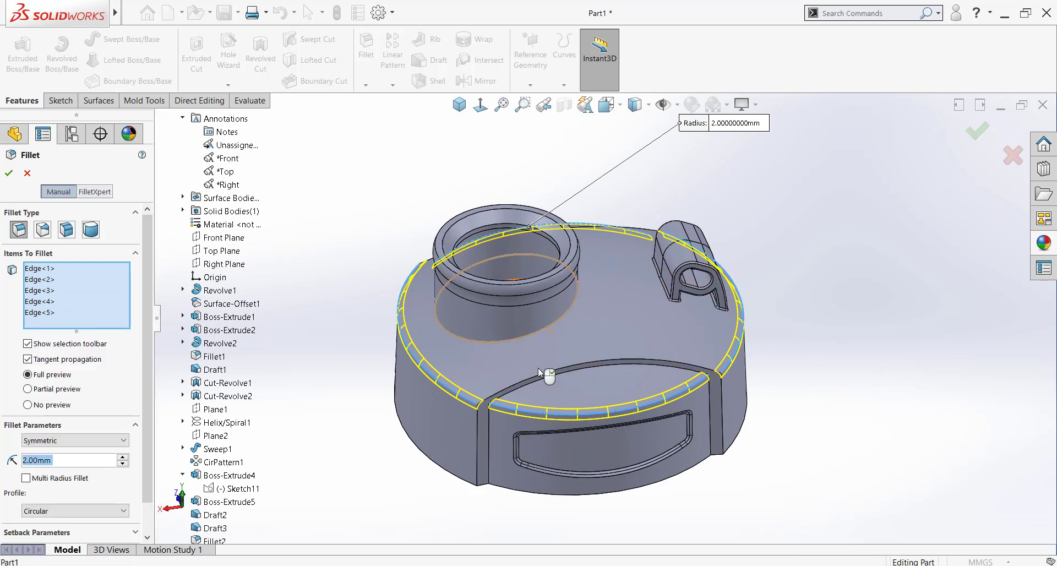
mouse_move(538, 368)
middle_mouse_down()
mouse_move(720, 181)
mouse_move(629, 243)
middle_mouse_up()
scroll(614, 310, "down", 5)
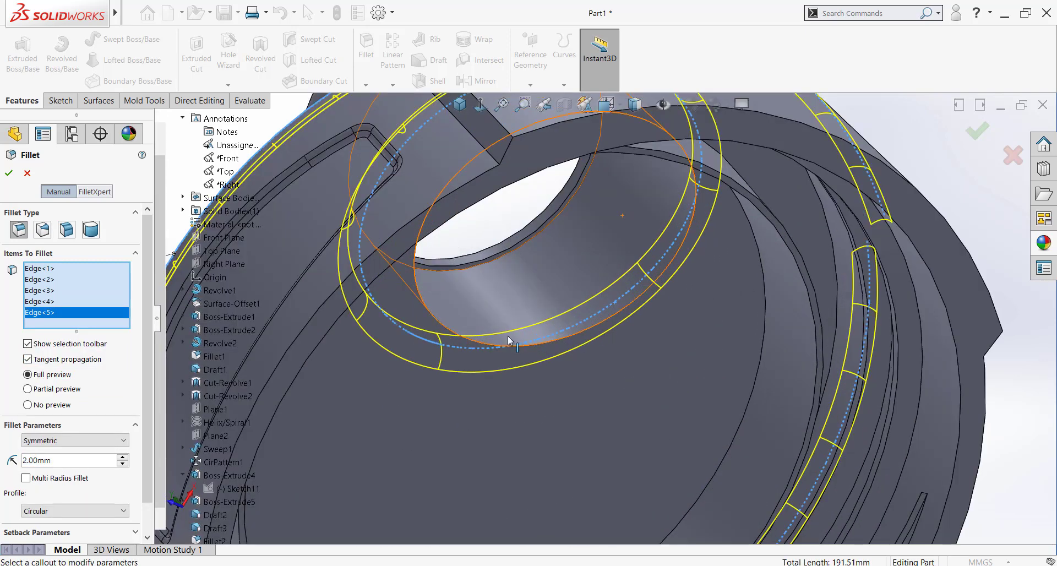
left_click(432, 315)
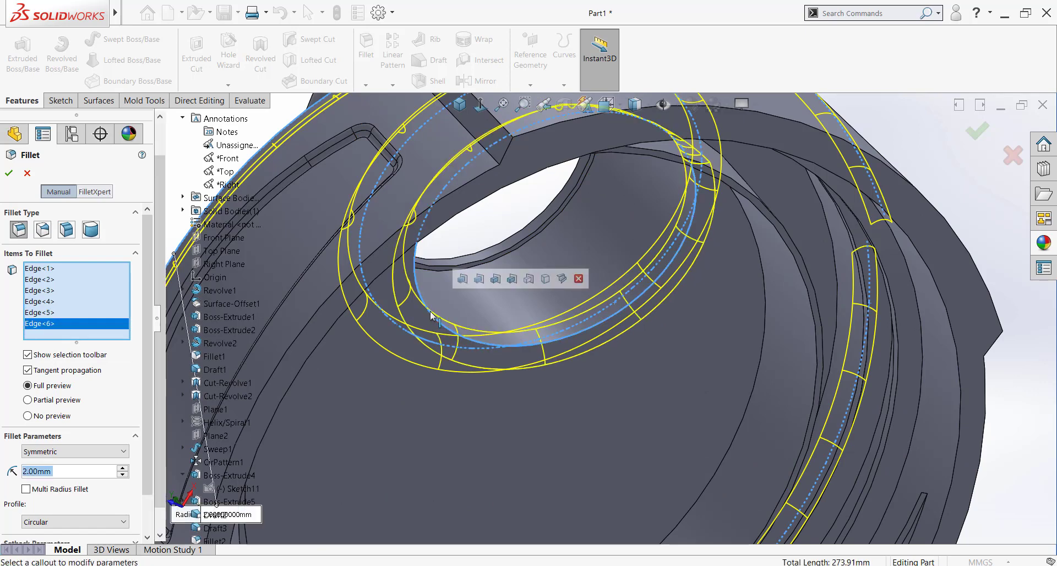
left_click(456, 105)
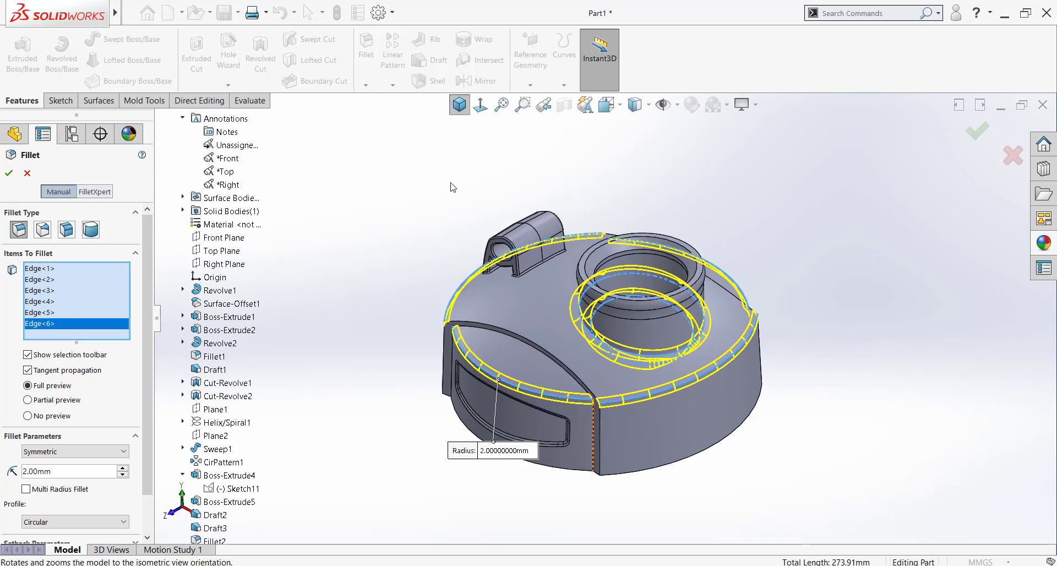
left_click(10, 173)
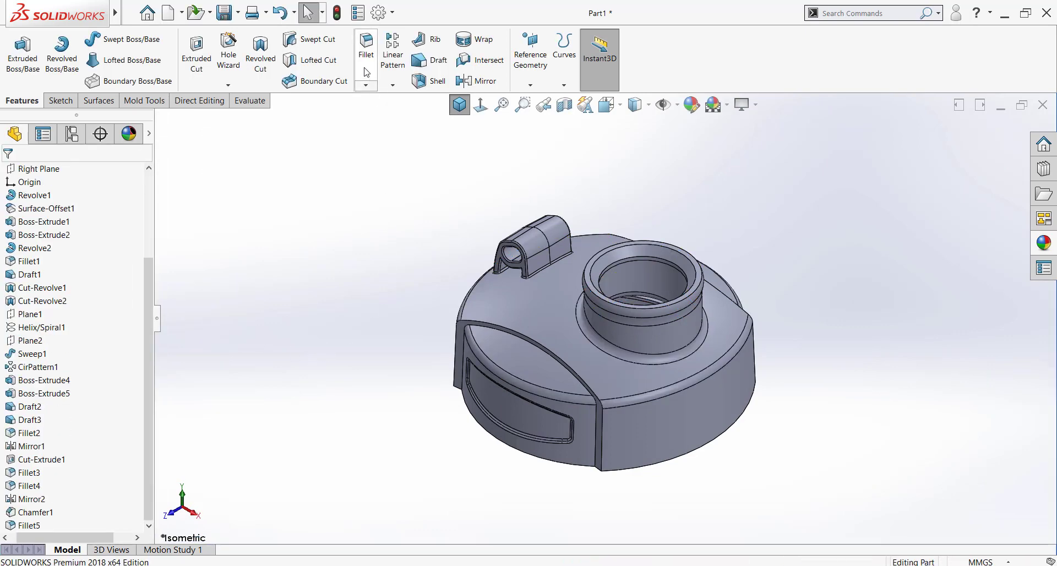
Step: Fillet the four strip edges framing the grip panel at 0.5 mm, then return to isometric view
key("Return")
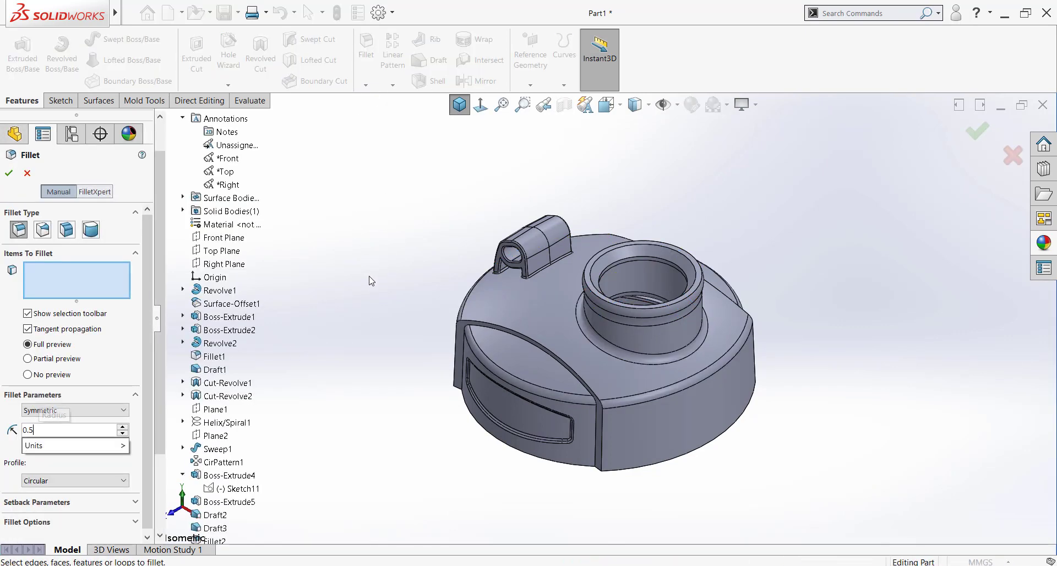
left_click(596, 447)
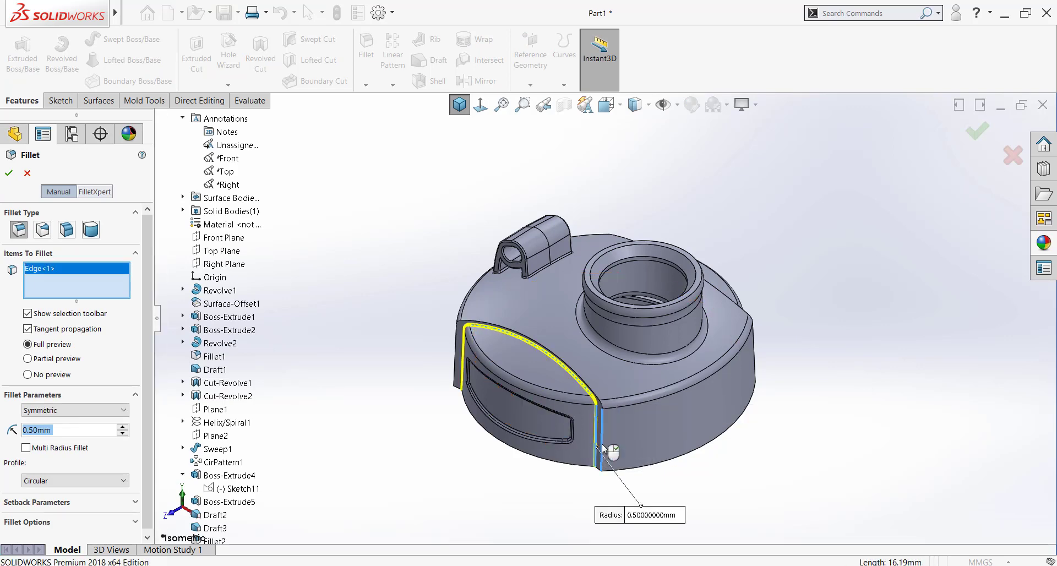
left_click(600, 435)
mouse_move(600, 435)
middle_mouse_down()
mouse_move(579, 388)
mouse_move(655, 404)
middle_mouse_up()
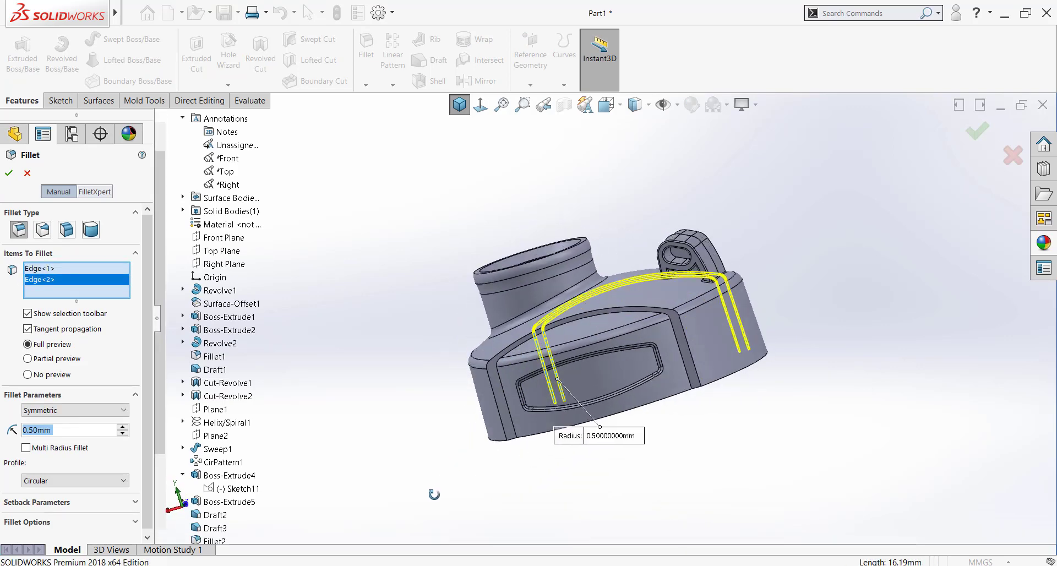
scroll(655, 404, "down", 3)
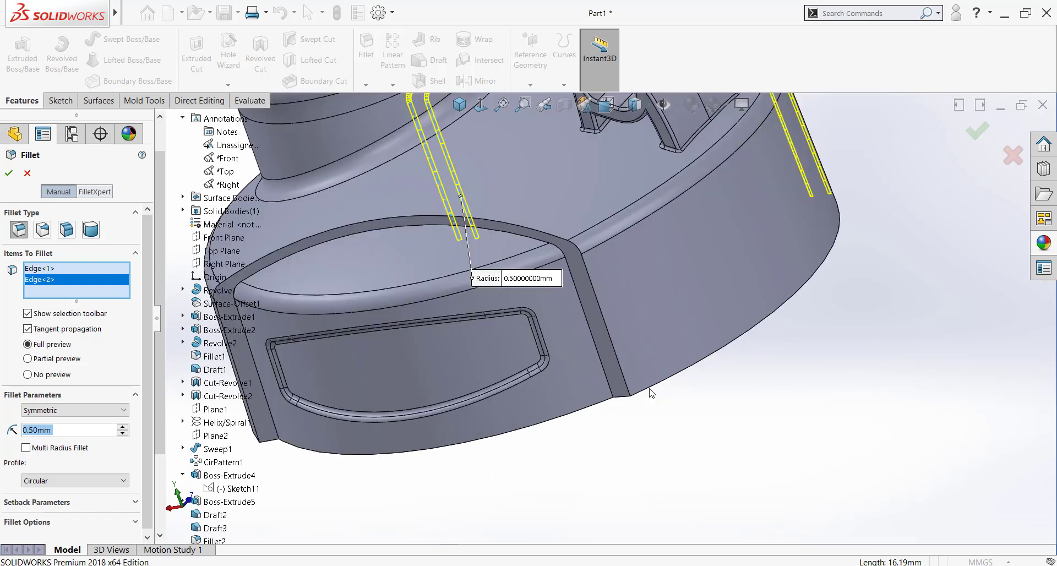
left_click(608, 370)
left_click(619, 370)
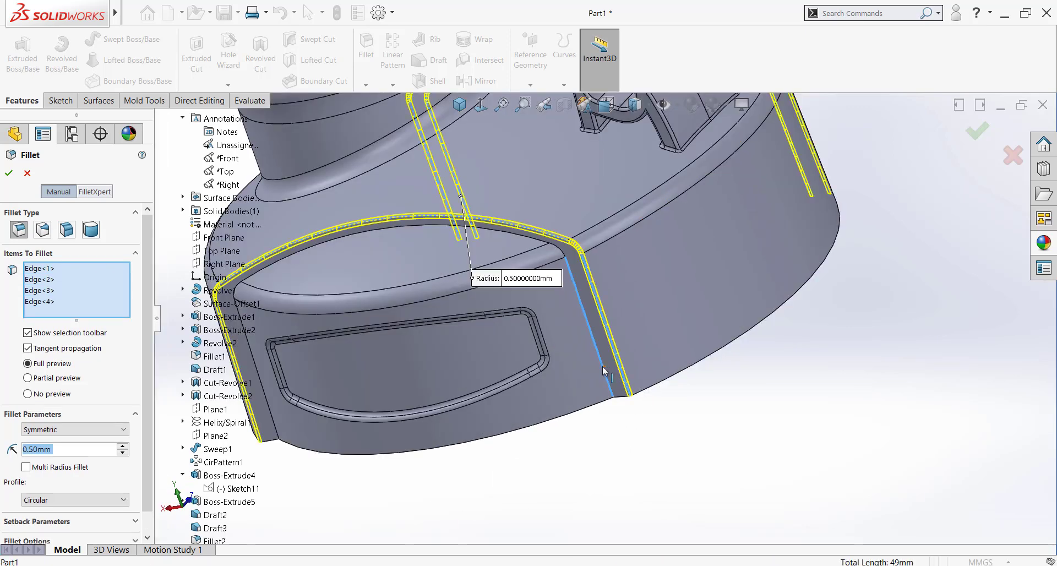
left_click(9, 172)
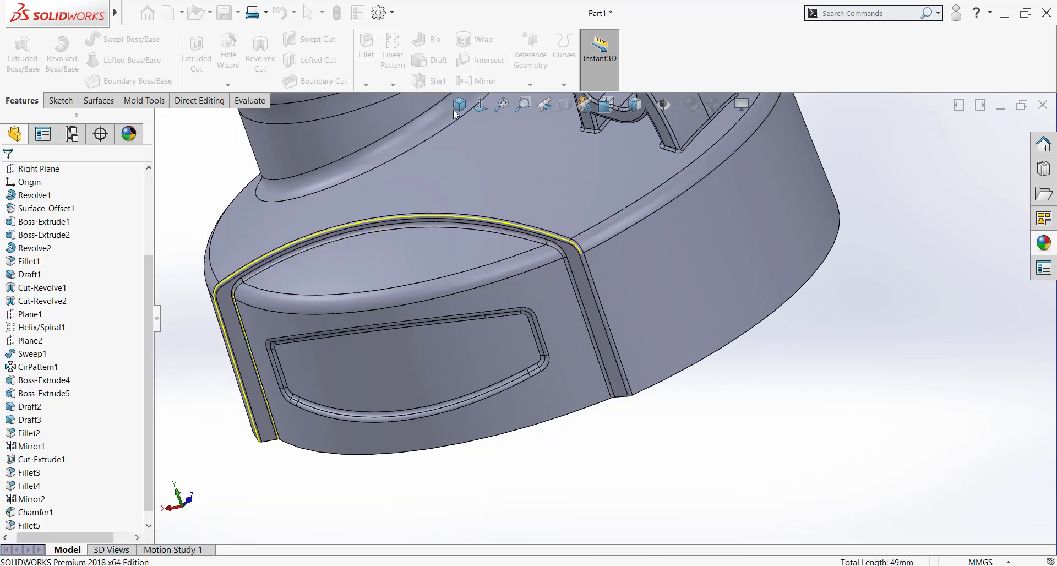
key("ctrl+7")
mouse_move(583, 365)
middle_mouse_down()
mouse_move(691, 412)
mouse_move(754, 350)
middle_mouse_up()
key("ctrl+7")
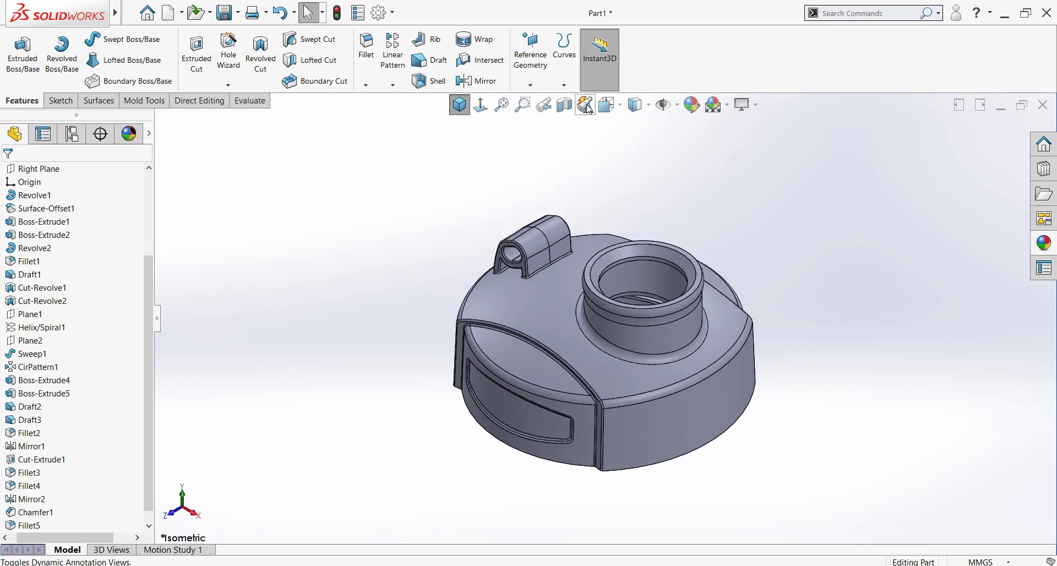
Step: Preview the cap in a Front-plane section, cancel it, and colour the cap yellow
left_click(564, 105)
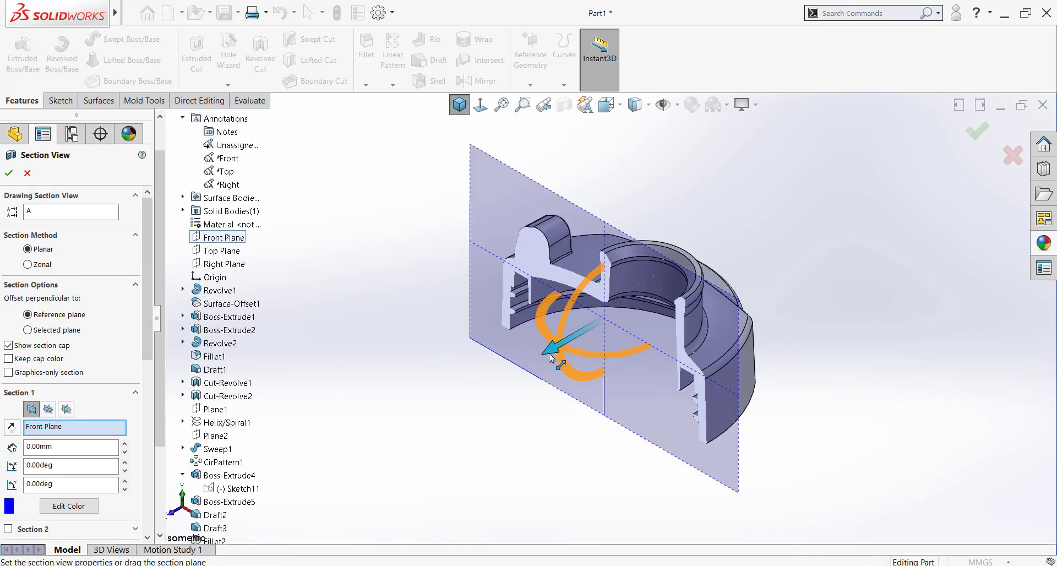
mouse_move(549, 357)
left_mouse_down()
mouse_move(612, 335)
mouse_move(448, 431)
mouse_move(408, 442)
left_mouse_up()
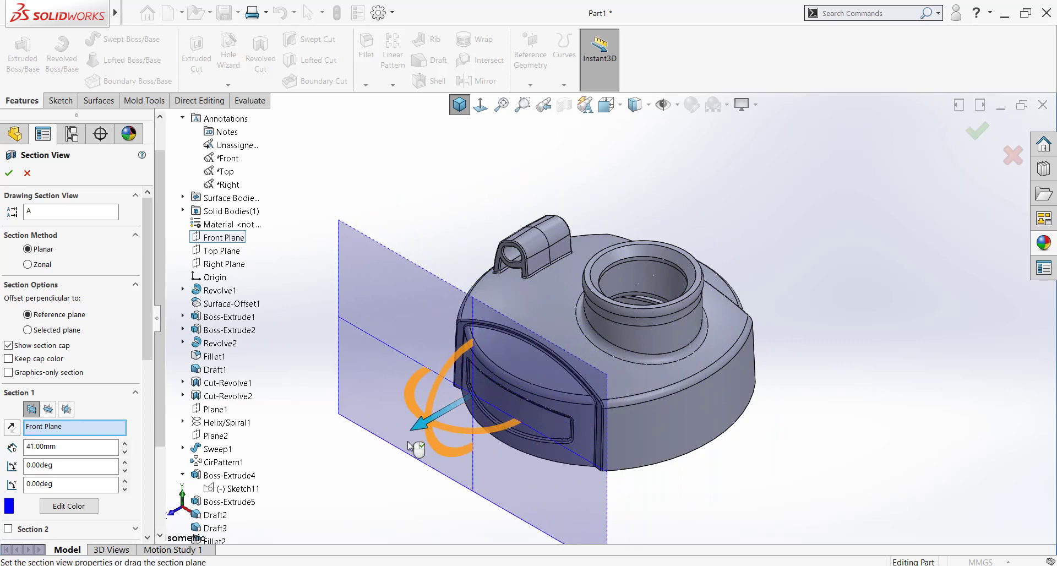
left_click(27, 173)
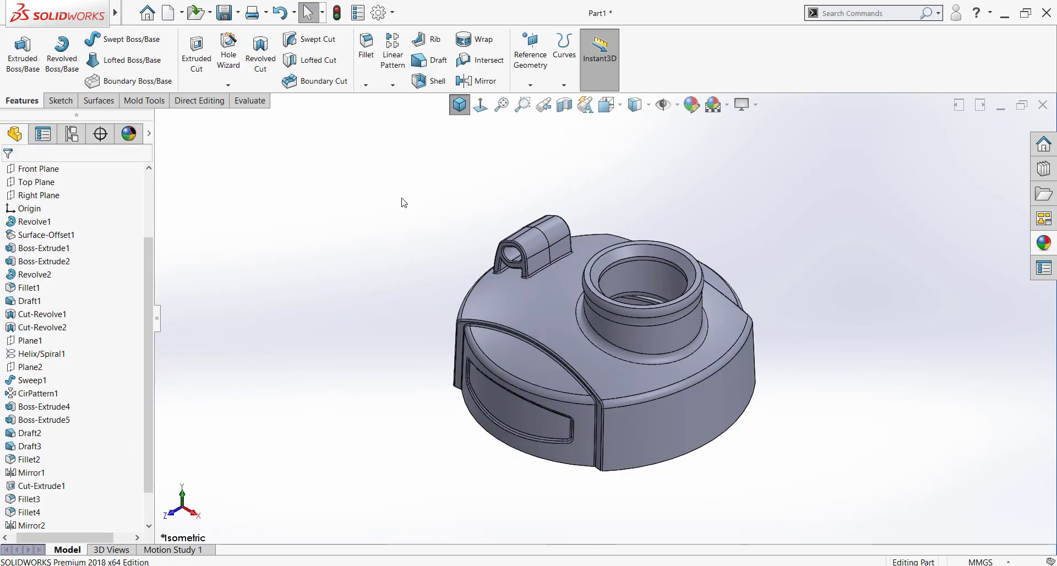
left_click(460, 109)
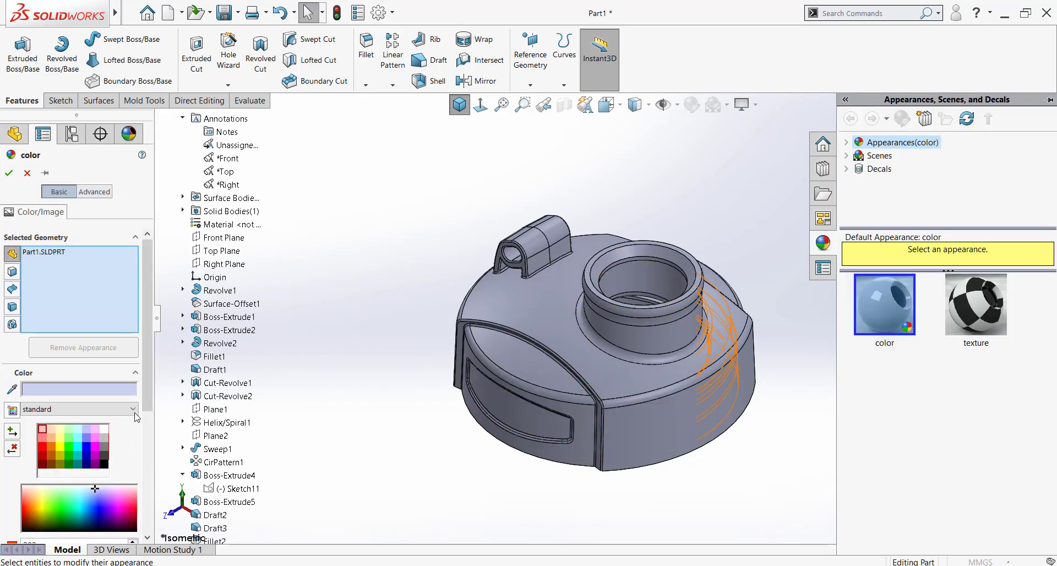
left_click(62, 449)
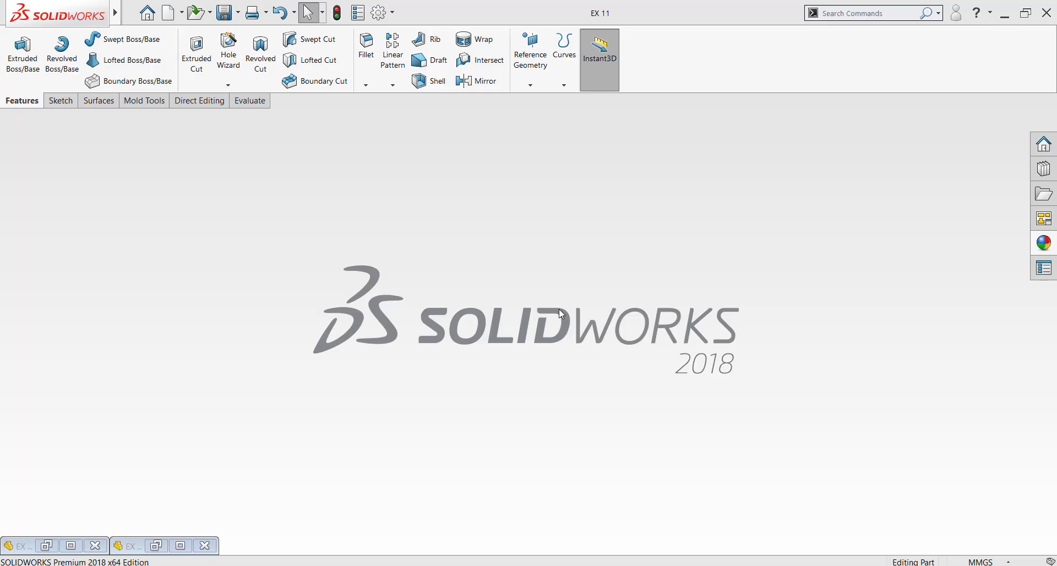
Step: Create a new assembly with the EX 11 bottle placed at the origin
left_click(168, 12)
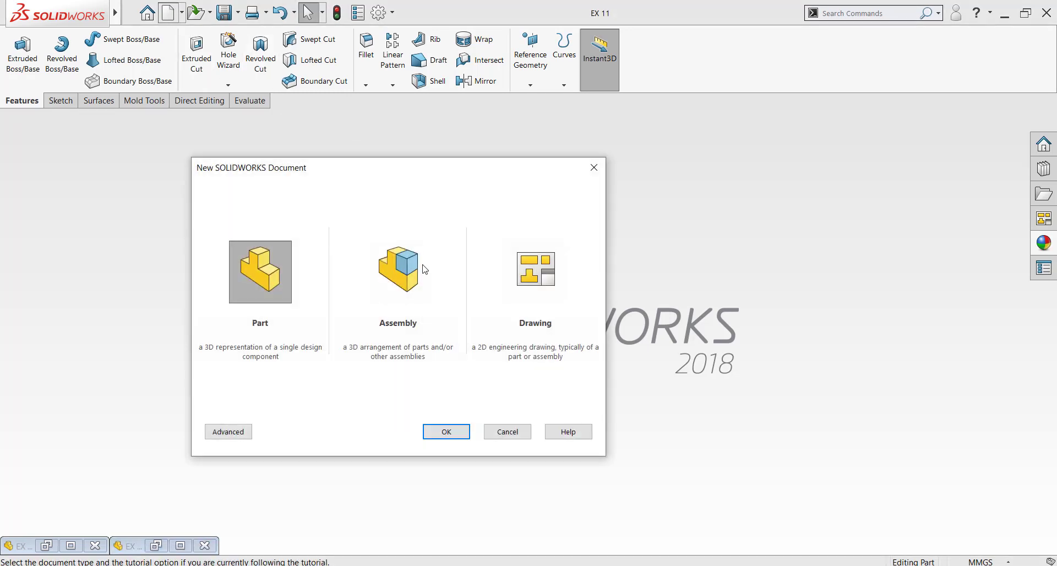
left_click(398, 272)
left_click(450, 436)
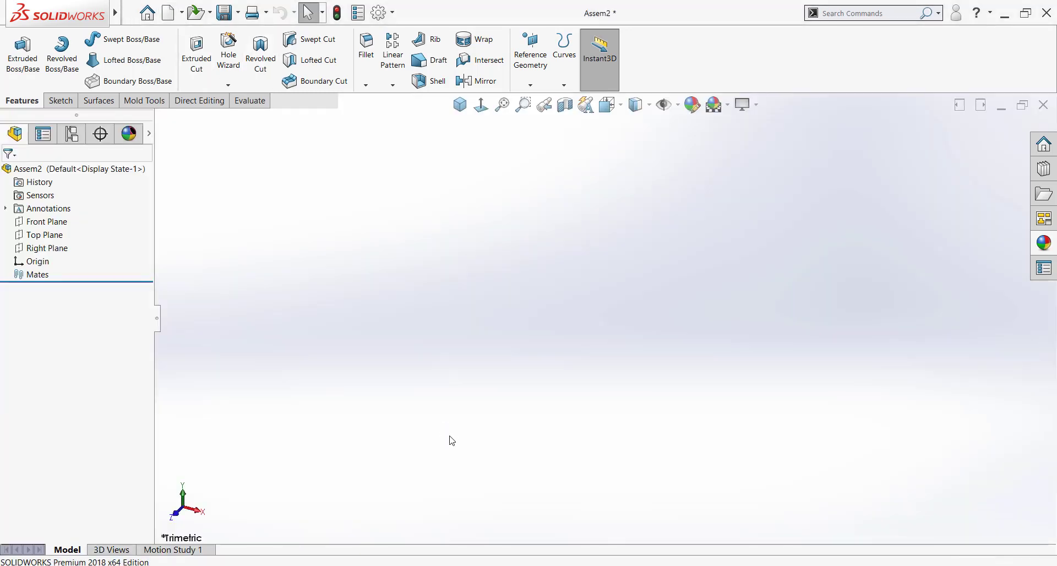
left_click(28, 335)
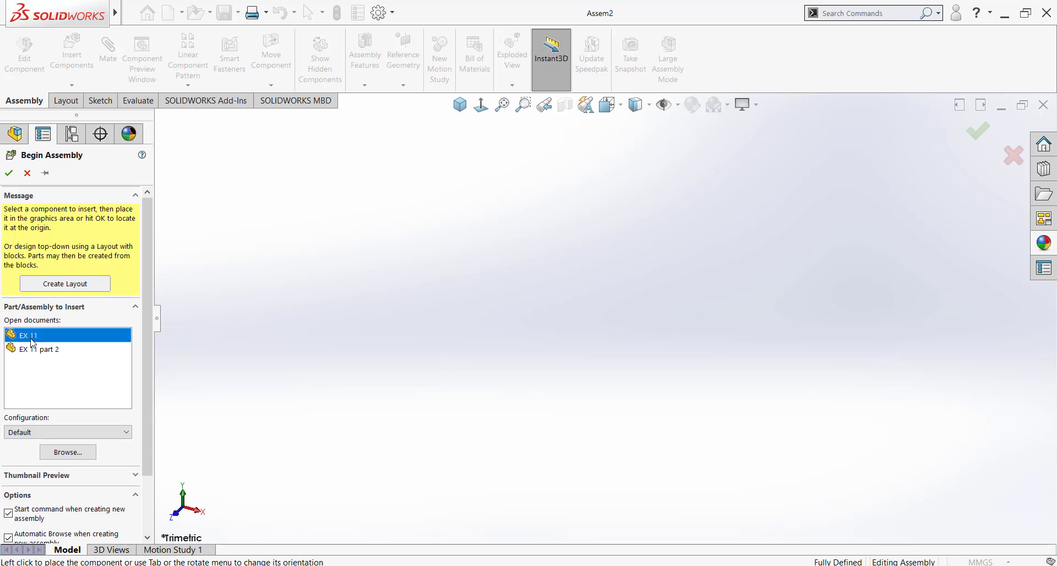
left_click(9, 174)
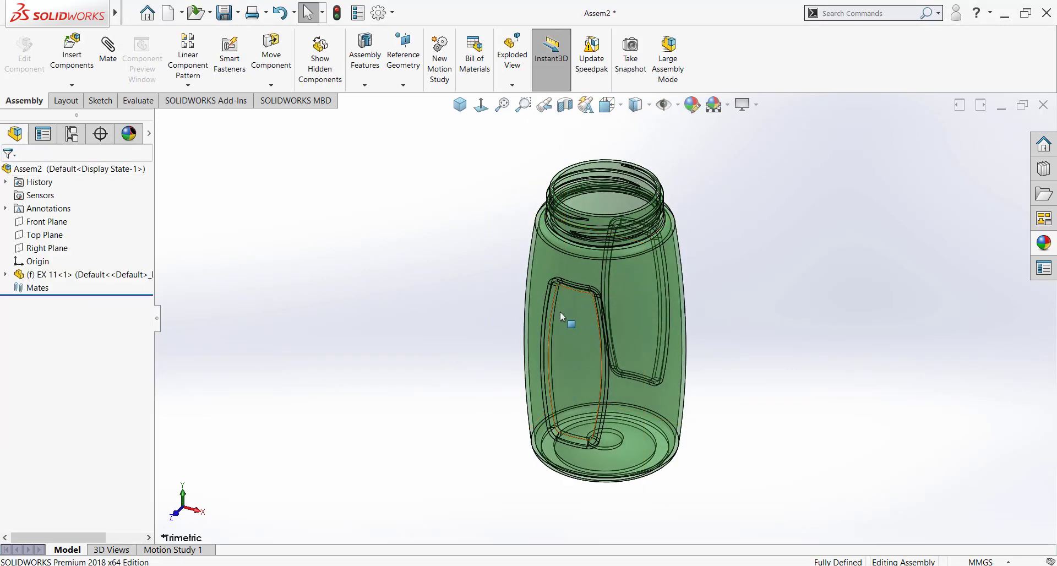
Step: Remove all part-level appearances from the EX 11 bottle, leaving it grey
left_click(127, 274)
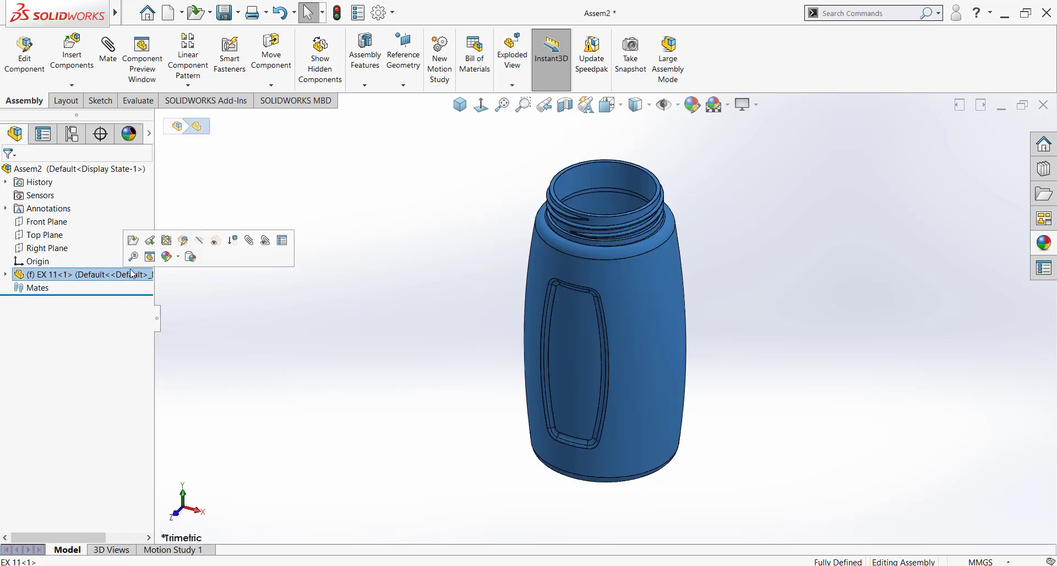
left_click(167, 258)
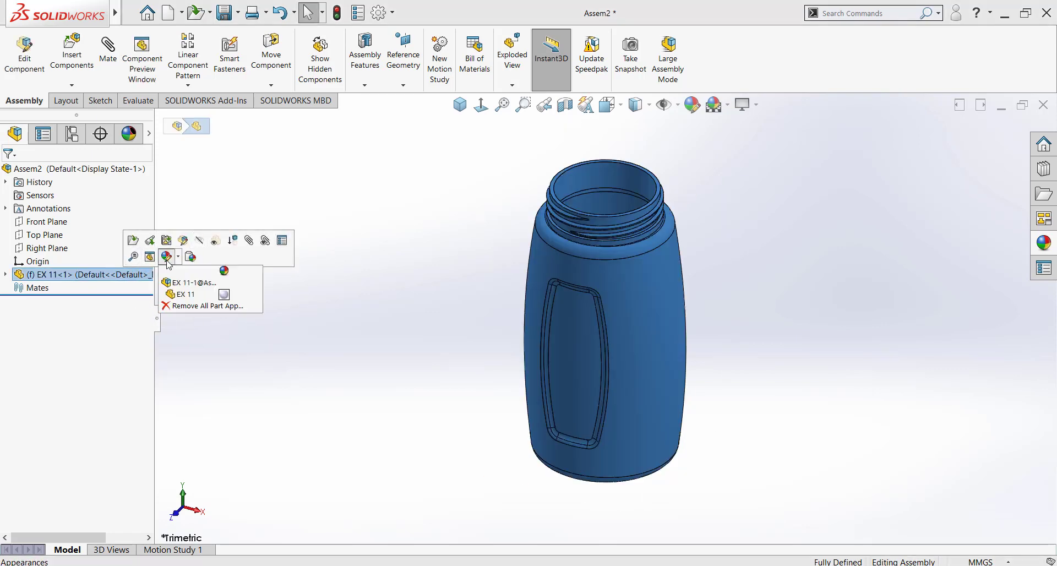
left_click(176, 309)
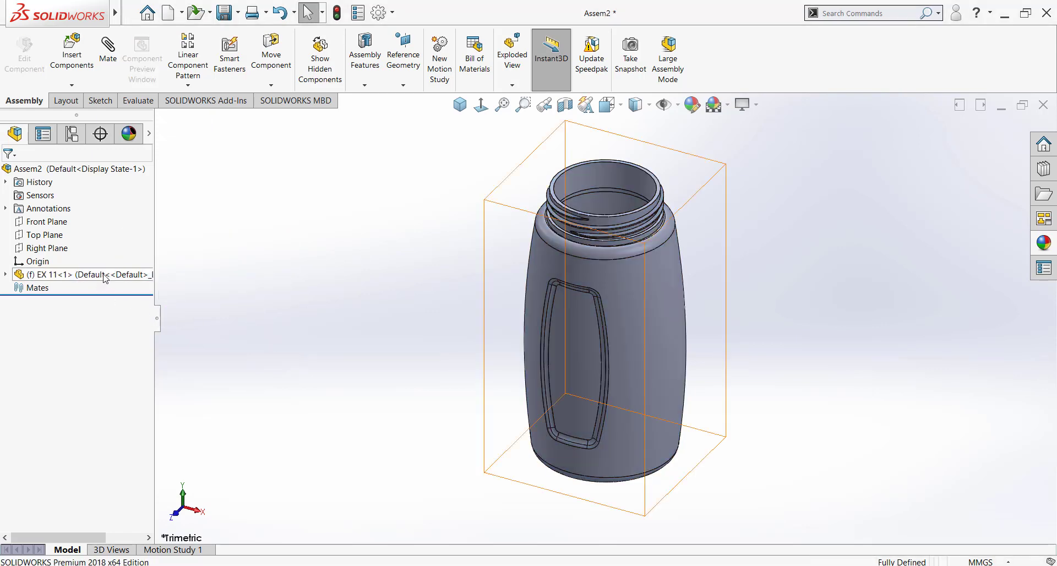
Step: Apply a green component-level appearance to the EX 11 bottle
left_click(132, 272)
left_click(148, 259)
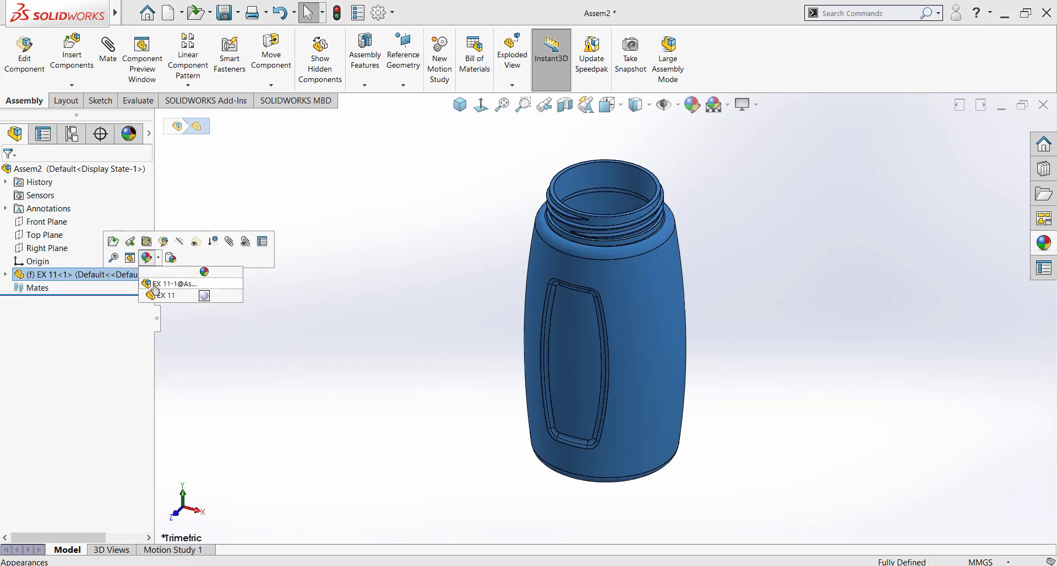
left_click(154, 286)
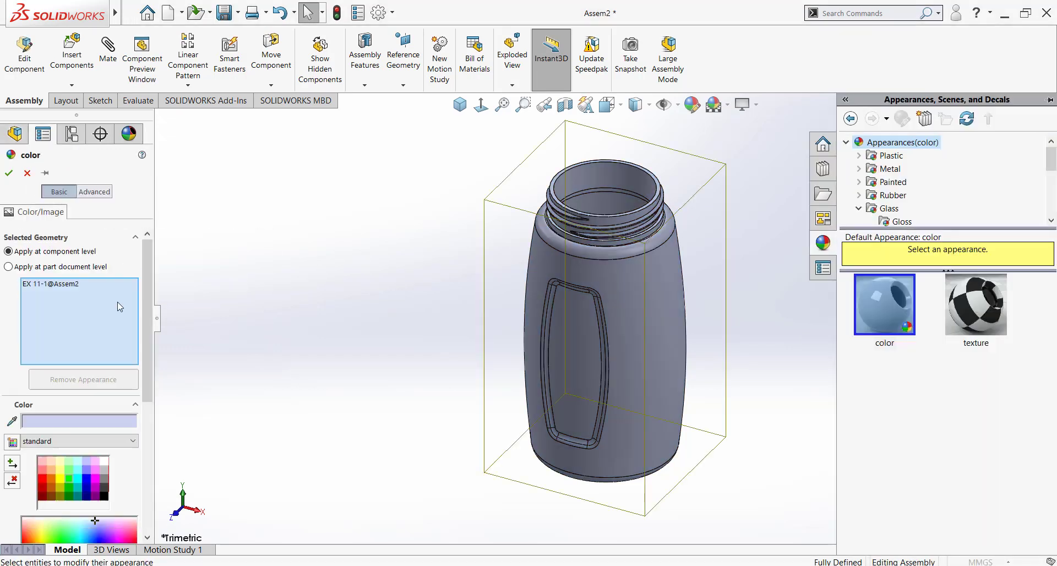
left_click(68, 477)
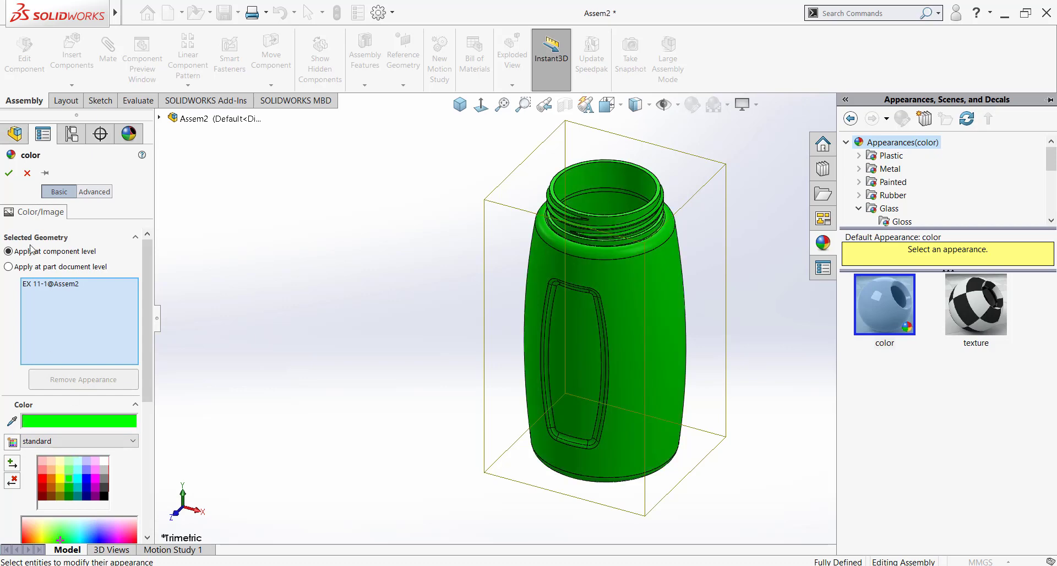
left_click(9, 174)
left_click(71, 52)
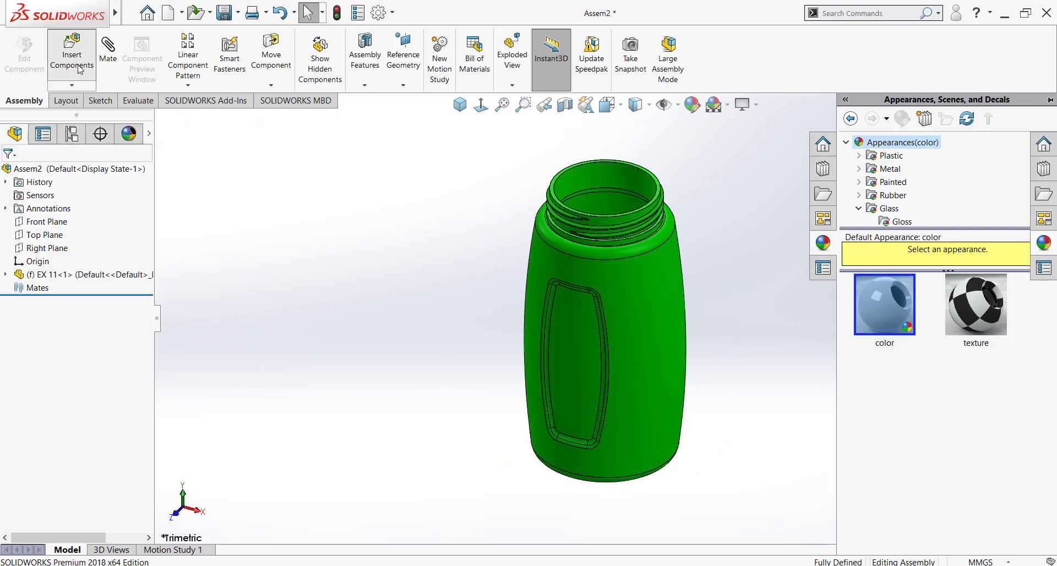
Step: Insert the EX 11 part 2 cap beside the bottle and start a mate from its inner face
left_click(44, 342)
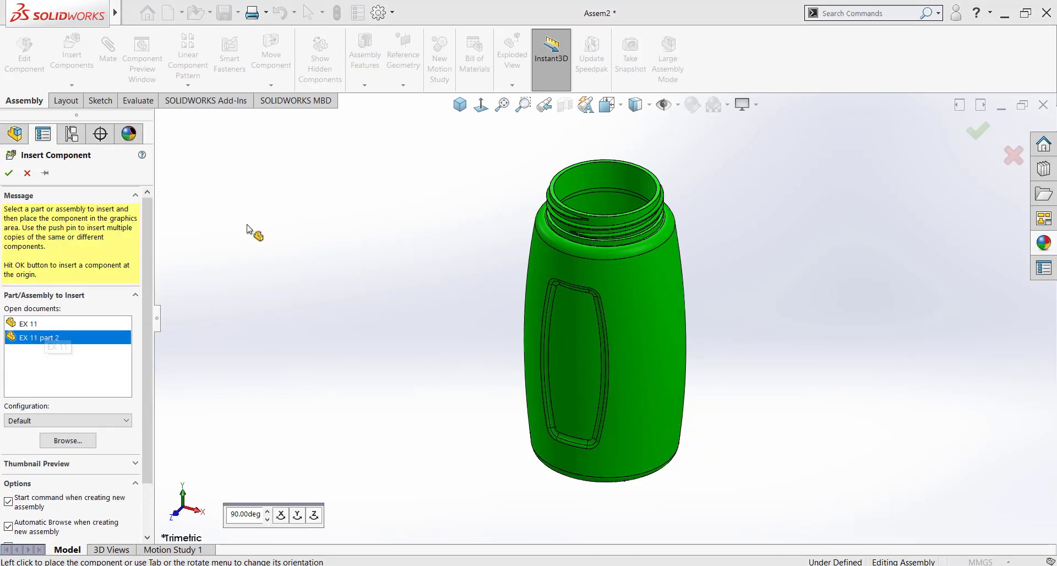
left_click(387, 273)
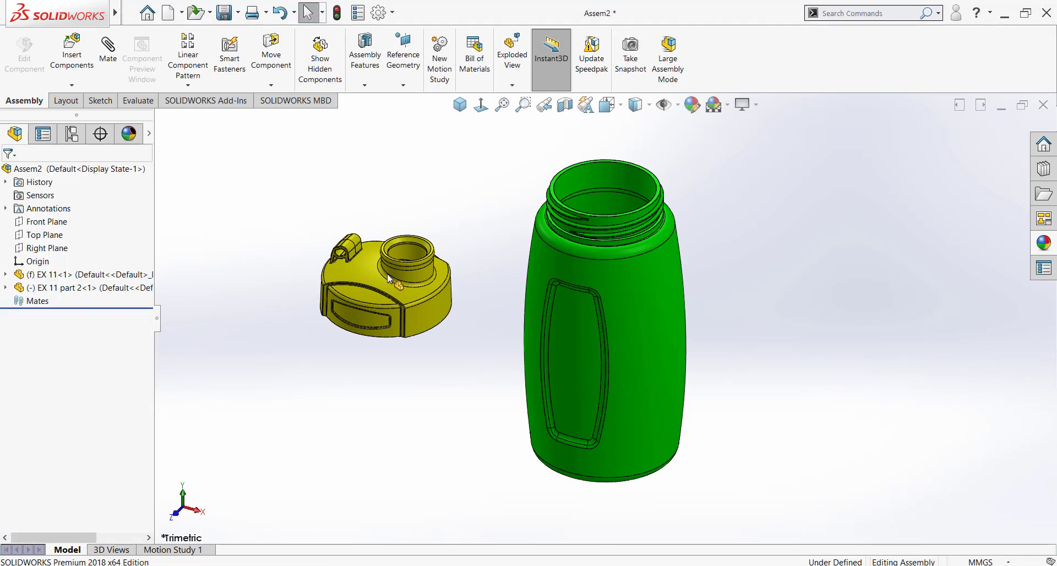
scroll(396, 278, "down", 1)
mouse_move(414, 275)
middle_mouse_down()
mouse_move(405, 160)
mouse_move(374, 367)
middle_mouse_up()
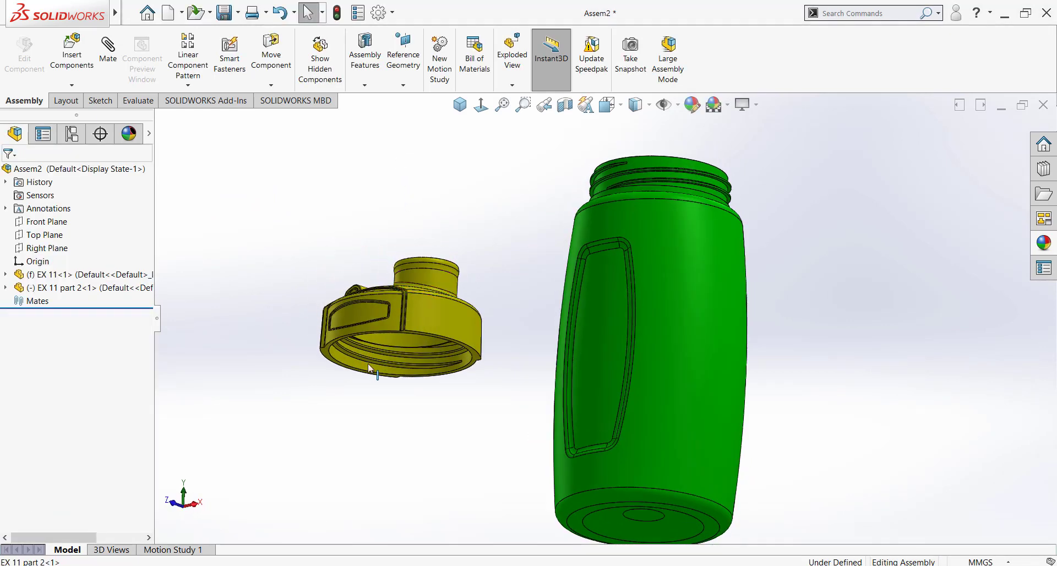
left_click(374, 368)
left_click(511, 300)
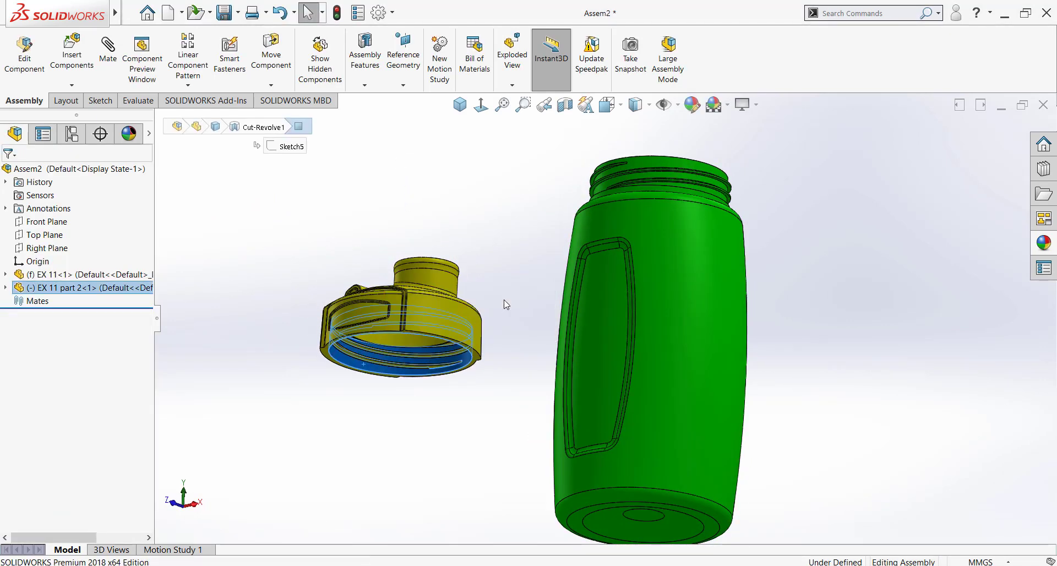
Step: Make the cap's inner face concentric with the bottle's neck face, then lift the cap above the neck
mouse_move(534, 264)
middle_mouse_down()
mouse_move(543, 306)
mouse_move(625, 240)
middle_mouse_up()
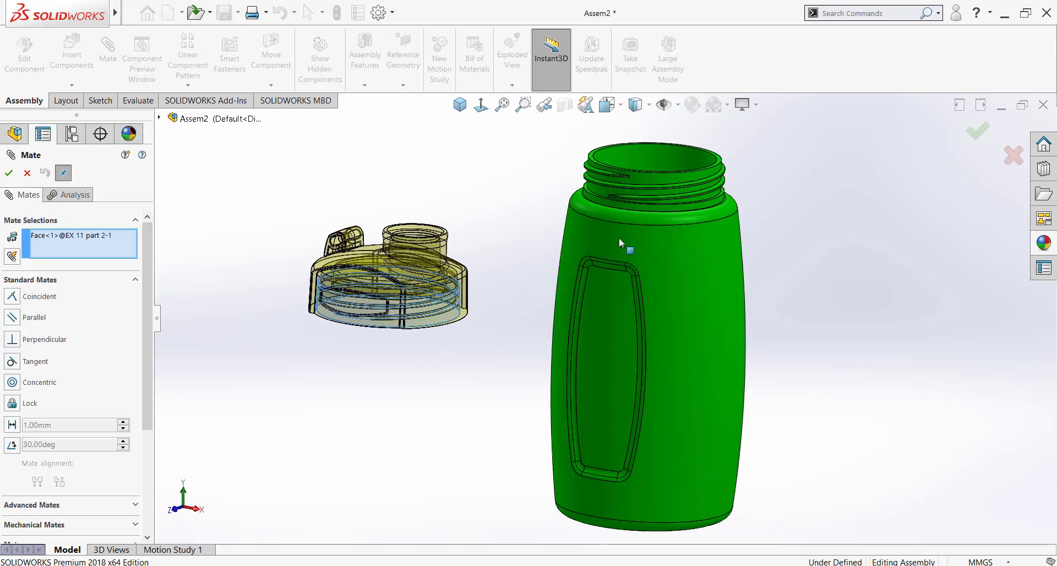
left_click(640, 183)
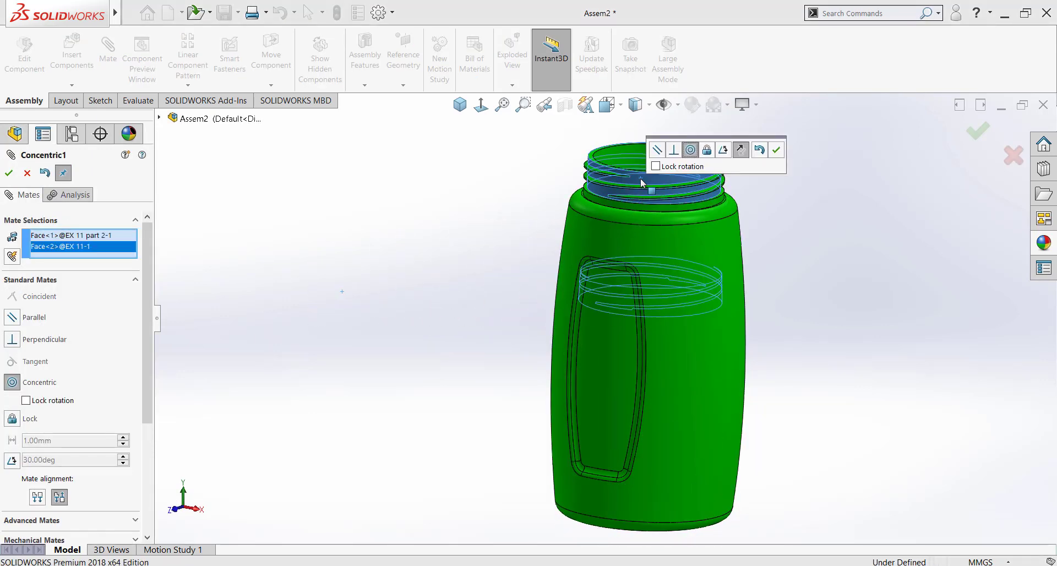
left_click(8, 175)
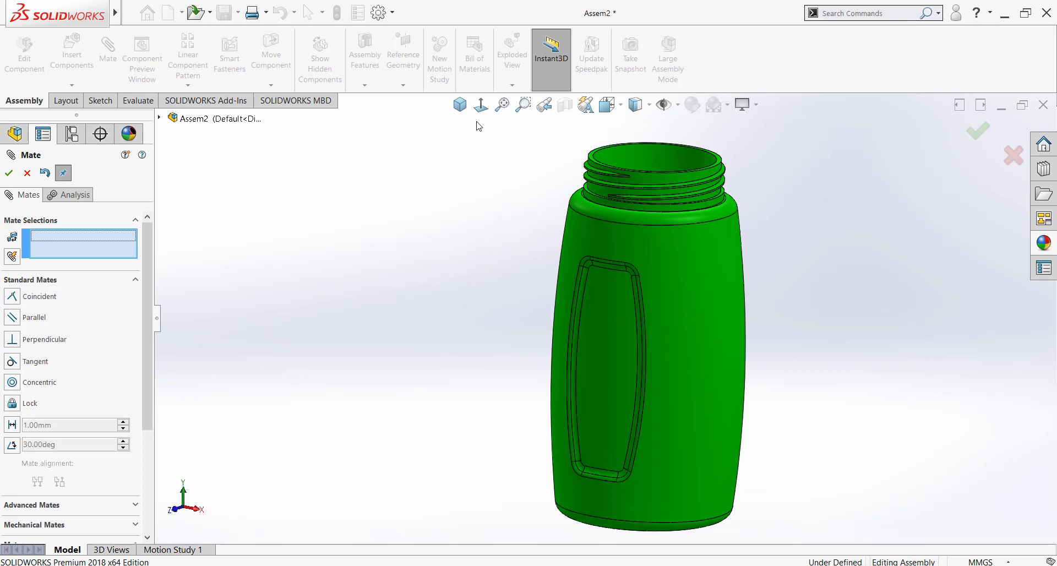
left_click(460, 116)
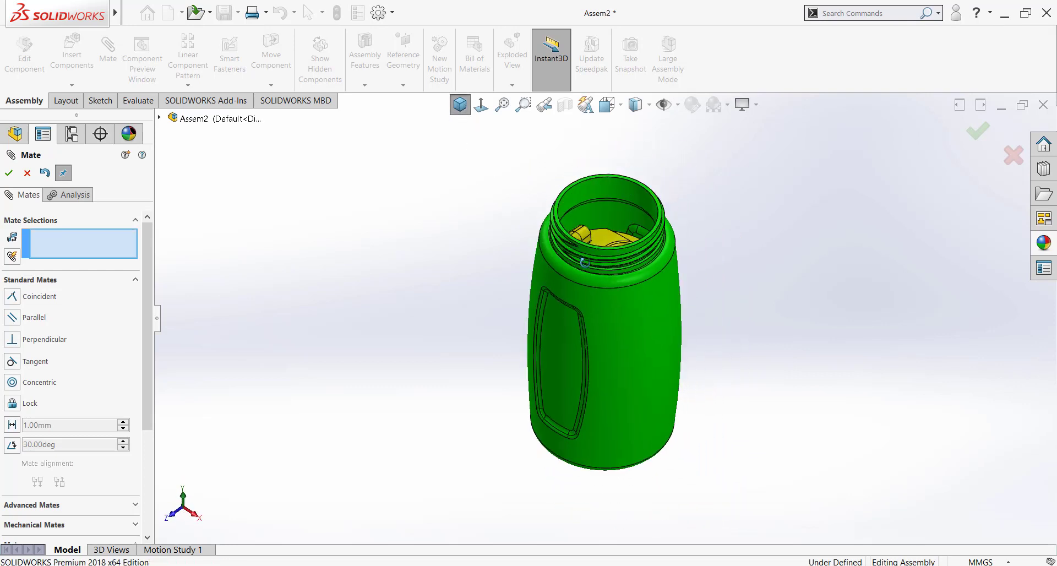
left_click_drag(633, 138, 333, 206)
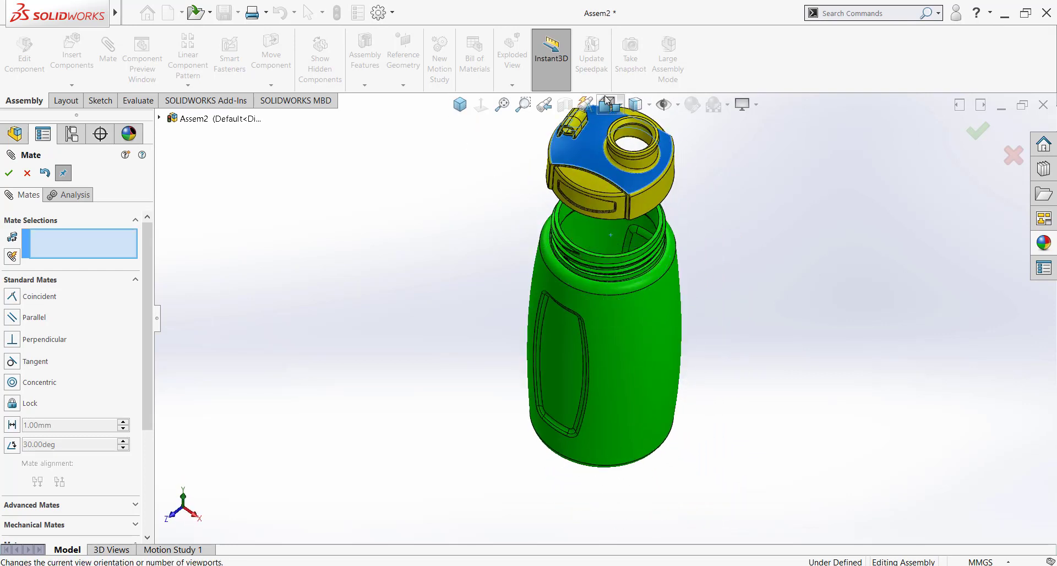
Step: Zoom in on the neck and select the bottle neck face for a coincident mate
left_click(159, 118)
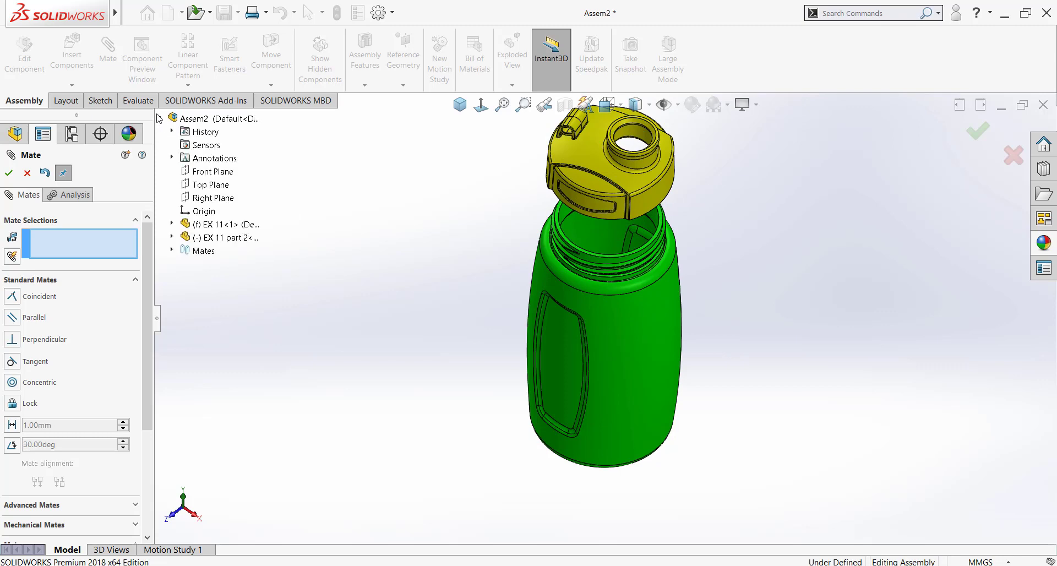
scroll(556, 263, "down", 3)
scroll(641, 248, "down", 3)
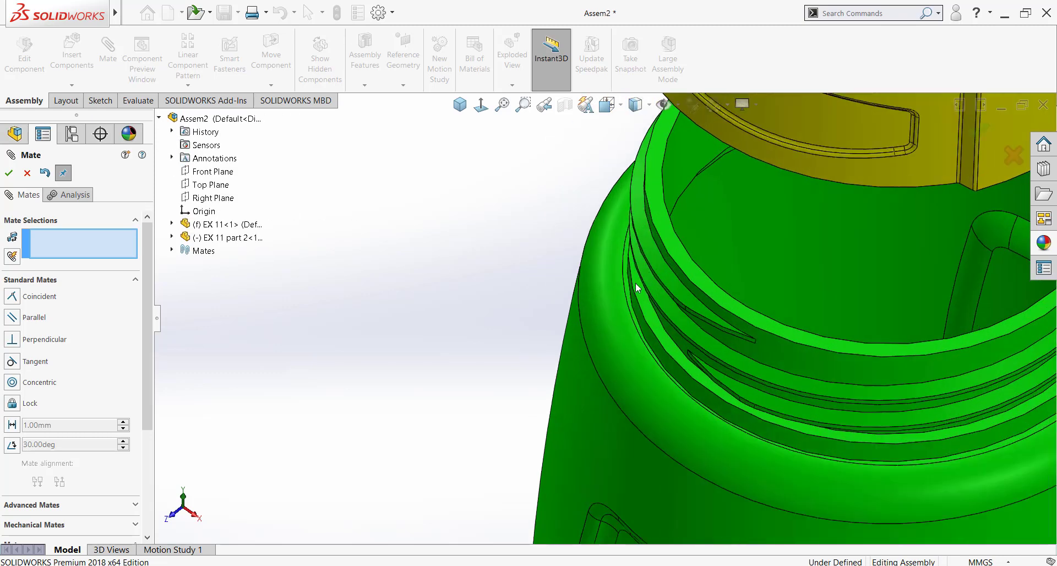
scroll(633, 289, "down", 3)
scroll(621, 261, "down", 3)
scroll(616, 259, "down", 1)
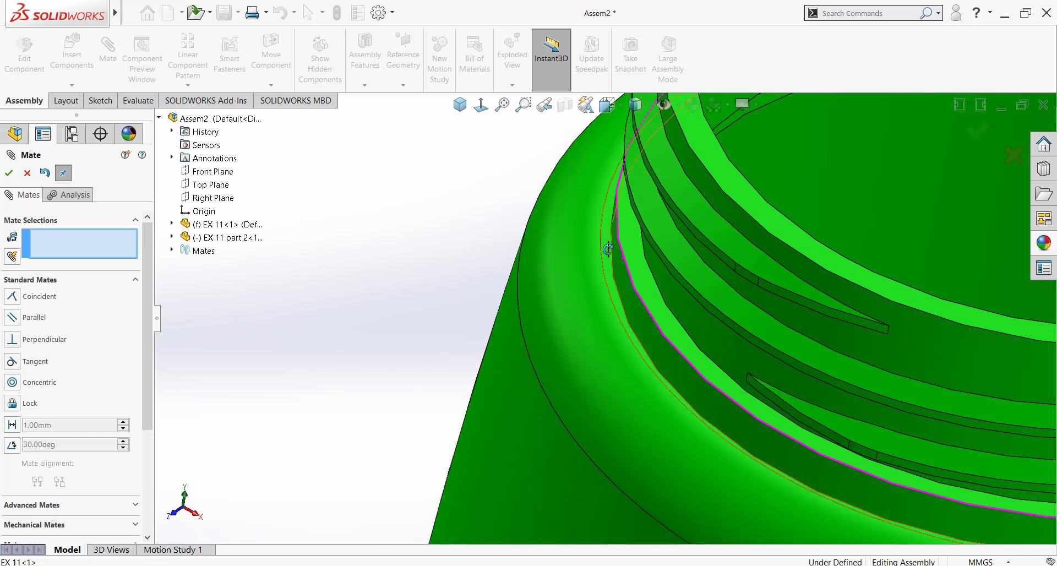
scroll(589, 204, "up", 1)
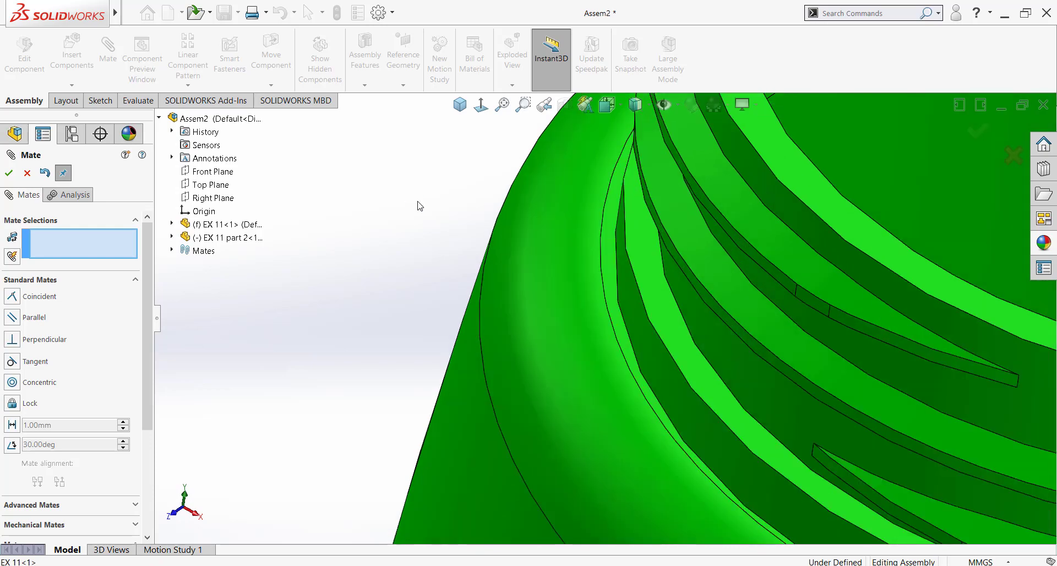
left_click(609, 243)
Step: Pick the matching cap face and accept the coincident mate seating the cap on the neck
scroll(625, 258, "up", 2)
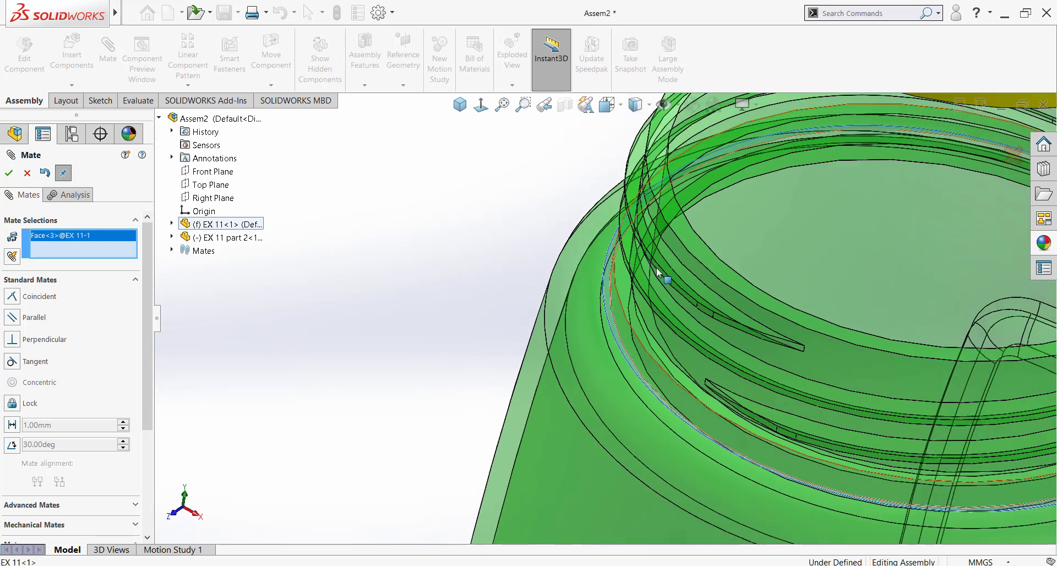
scroll(671, 270, "up", 3)
scroll(690, 267, "up", 2)
scroll(708, 274, "up", 2)
scroll(814, 201, "up", 1)
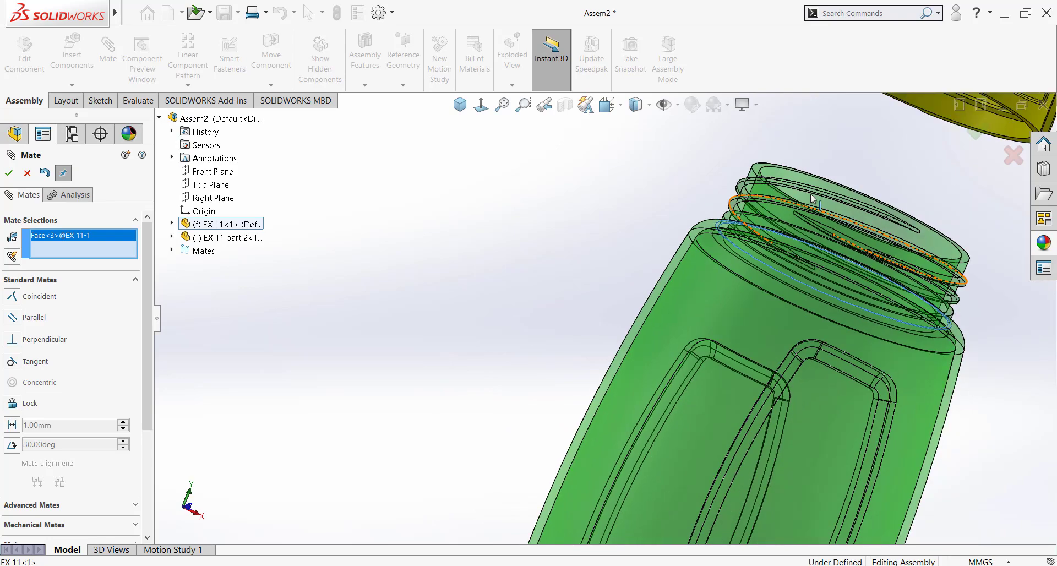
scroll(838, 189, "up", 2)
scroll(837, 189, "down", 1)
scroll(886, 183, "down", 2)
scroll(880, 216, "down", 2)
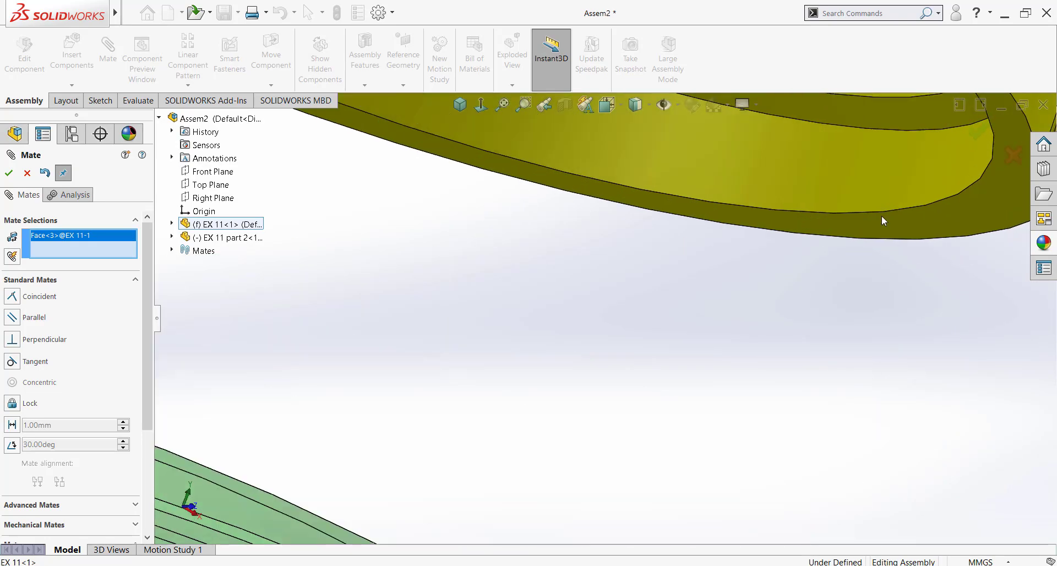
scroll(876, 239, "down", 1)
left_click(876, 243)
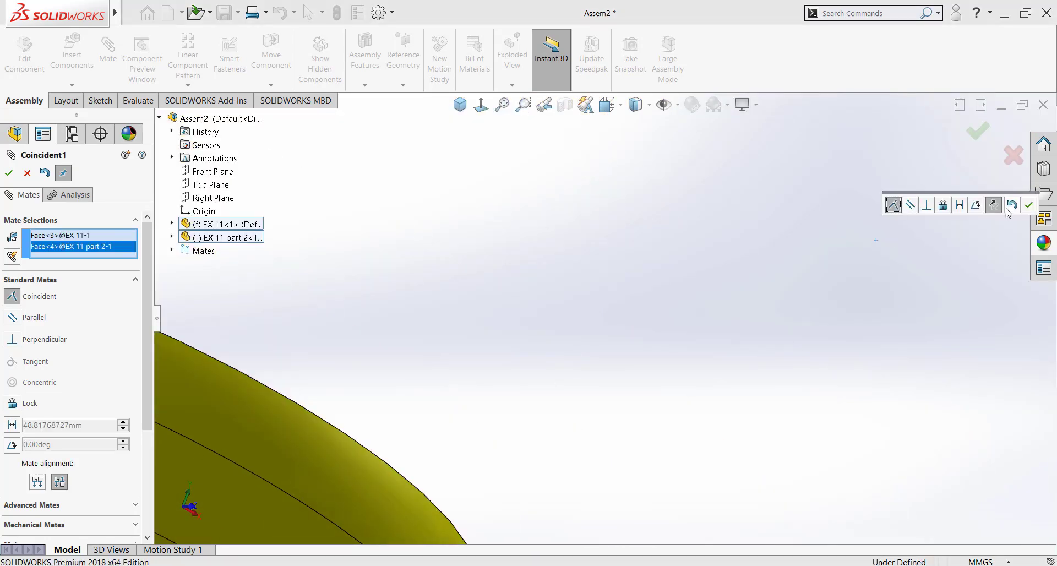
left_click(1027, 205)
left_click(460, 104)
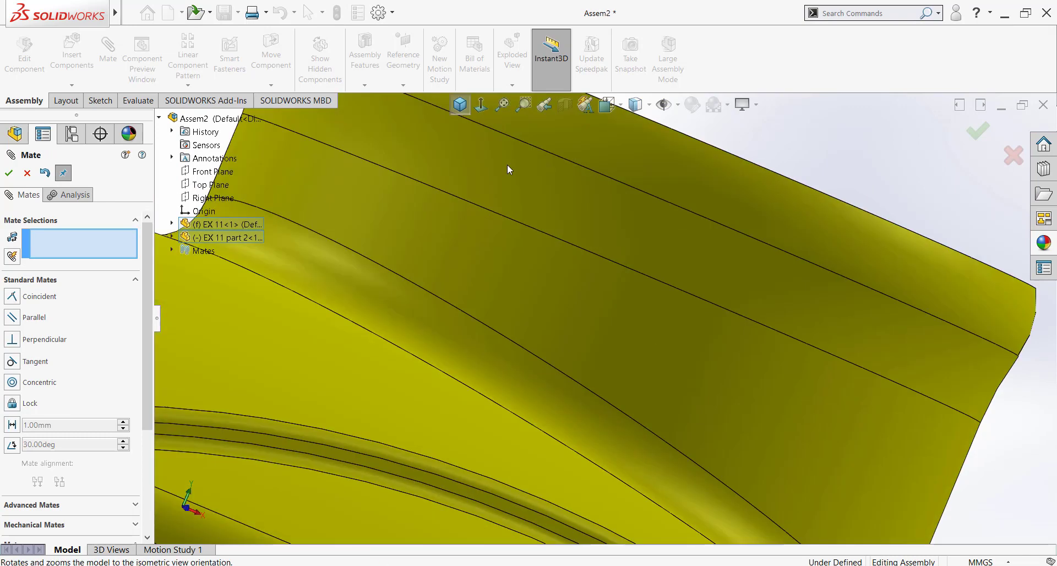
scroll(562, 248, "down", 1)
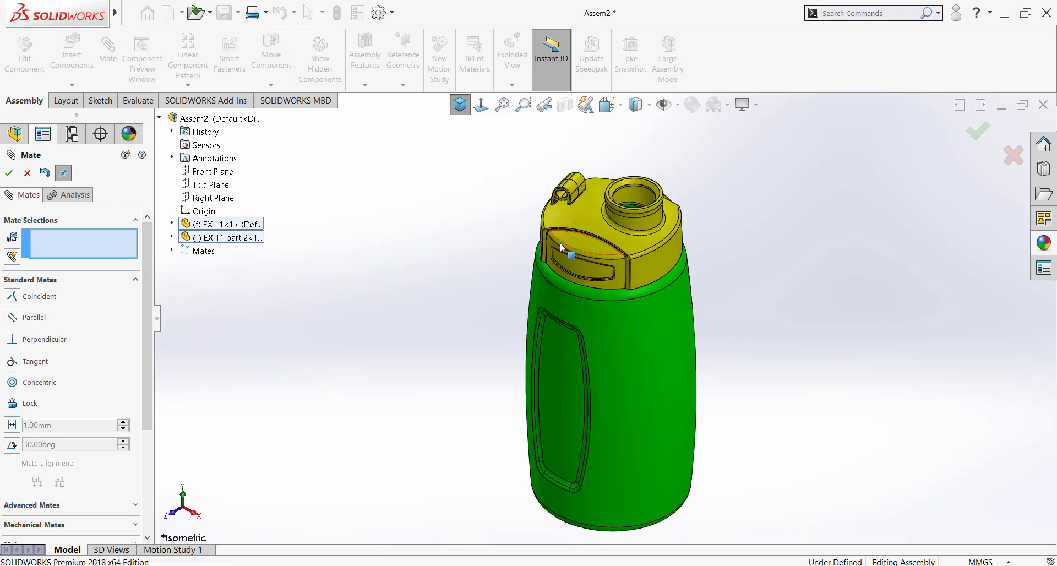
Step: Mate the bottle's and cap's Front Planes coincident to fully define the assembly
left_click(171, 224)
left_click(212, 249)
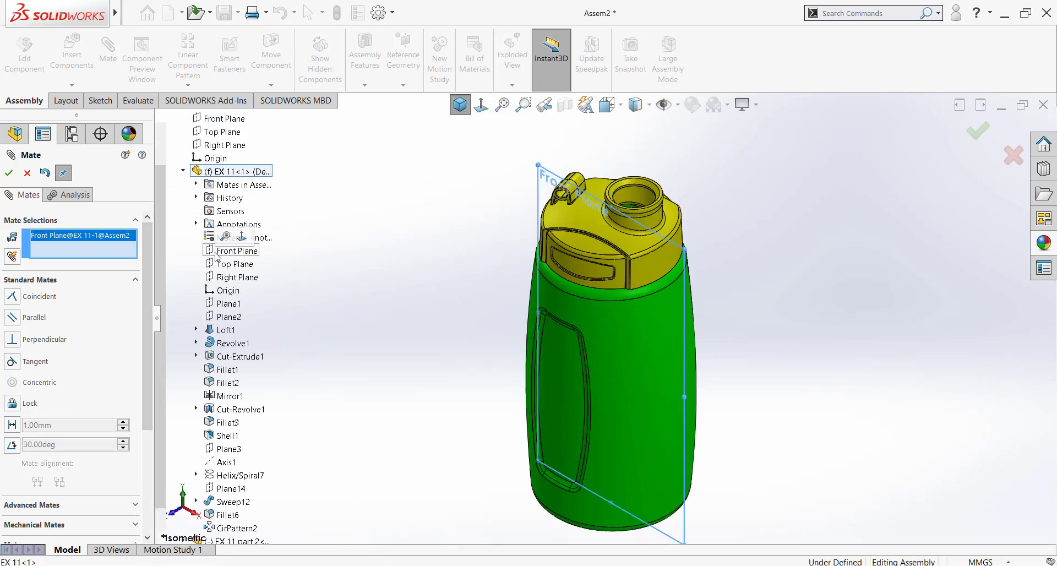
scroll(211, 395, "down", 1)
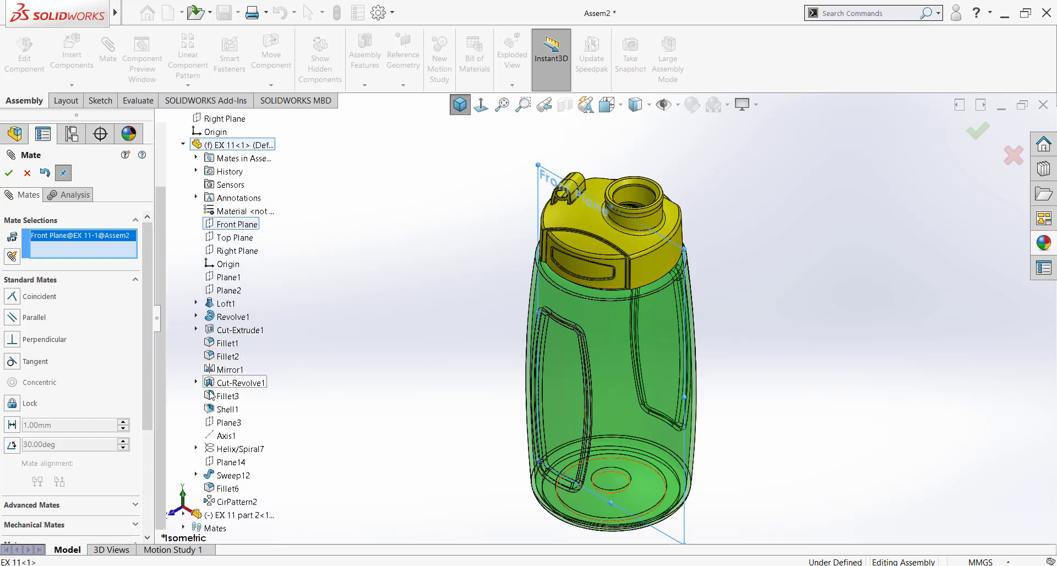
left_click(184, 515)
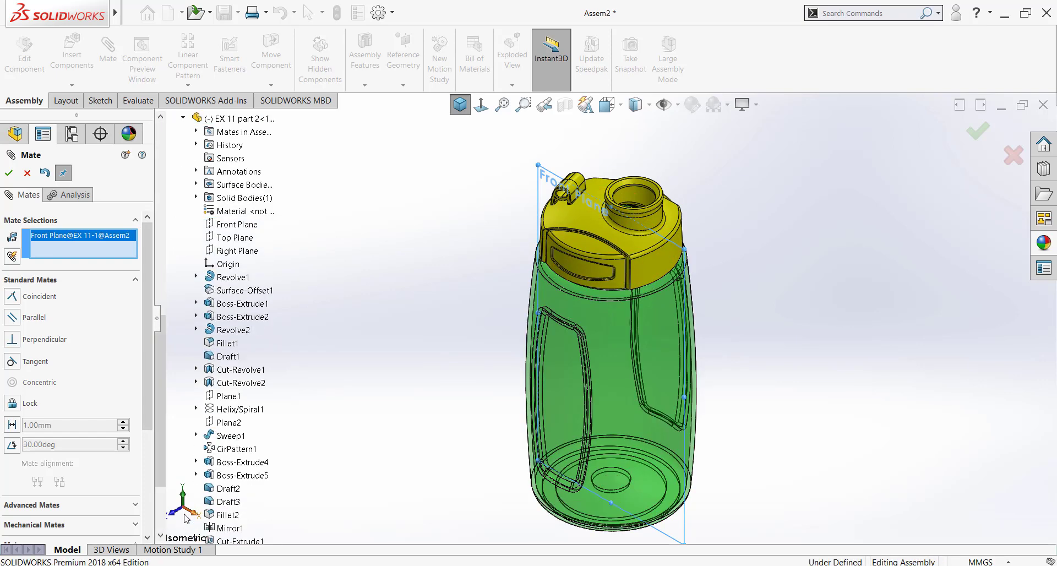
left_click(233, 225)
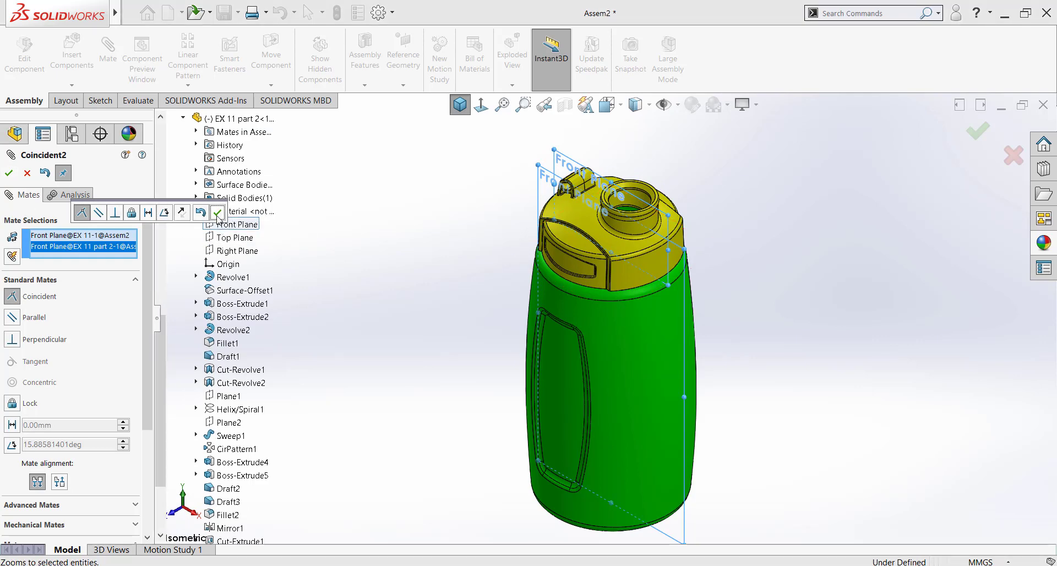
left_click(218, 213)
left_click(9, 173)
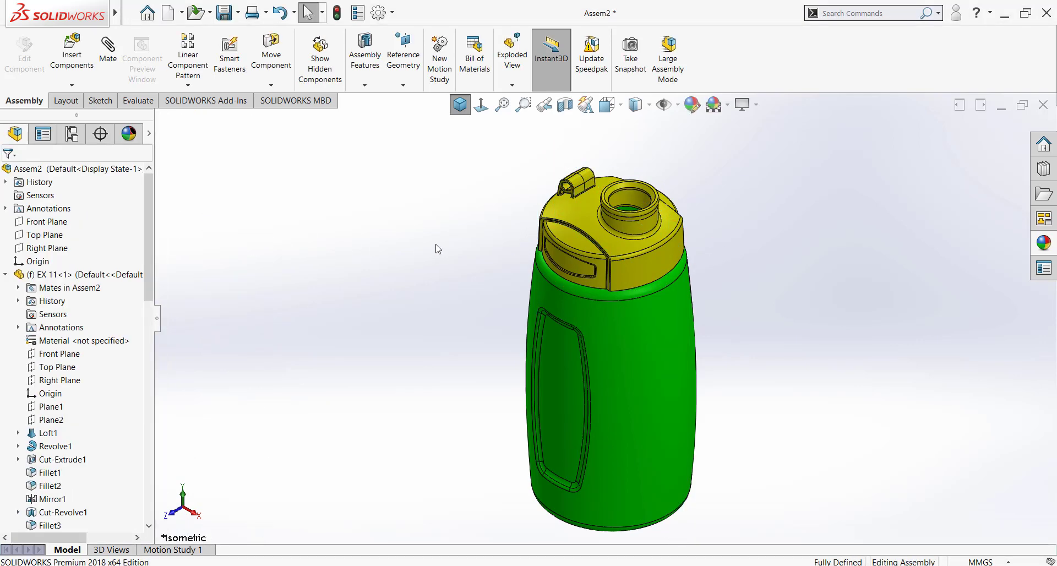
Step: Apply the Plain White scene and display the assembly in section view
left_click(730, 105)
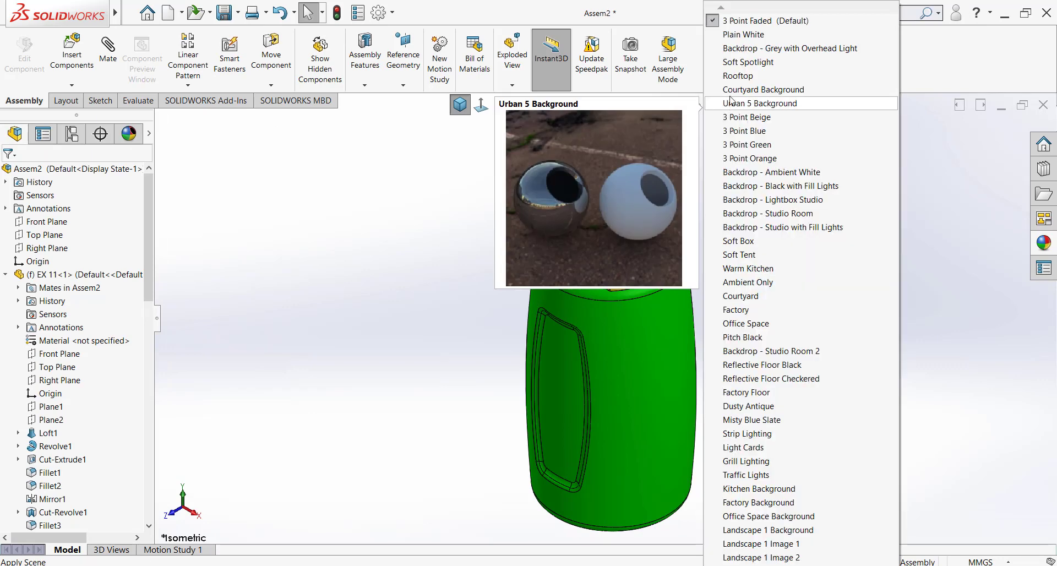
left_click(732, 32)
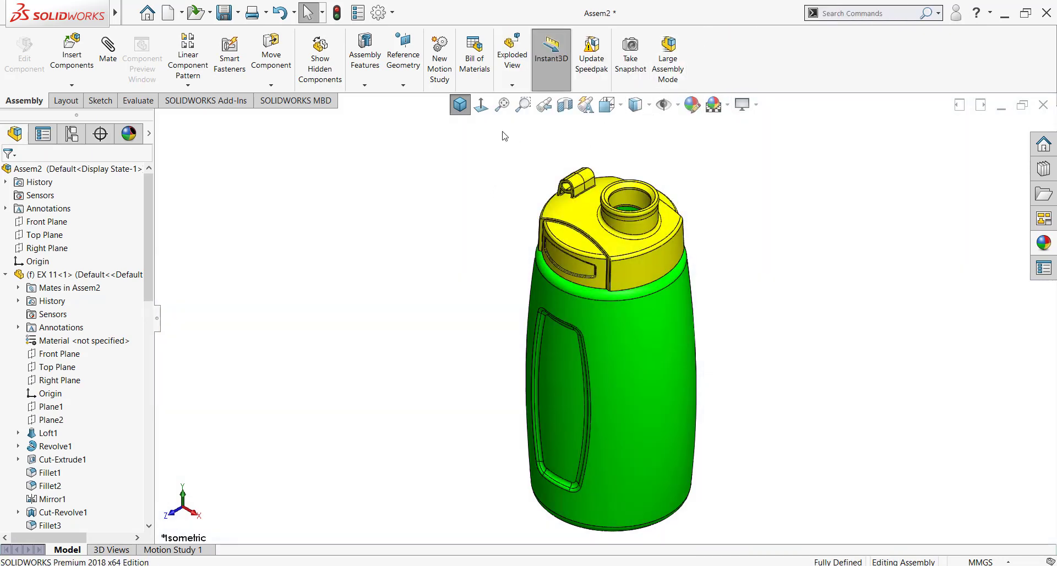
left_click(561, 108)
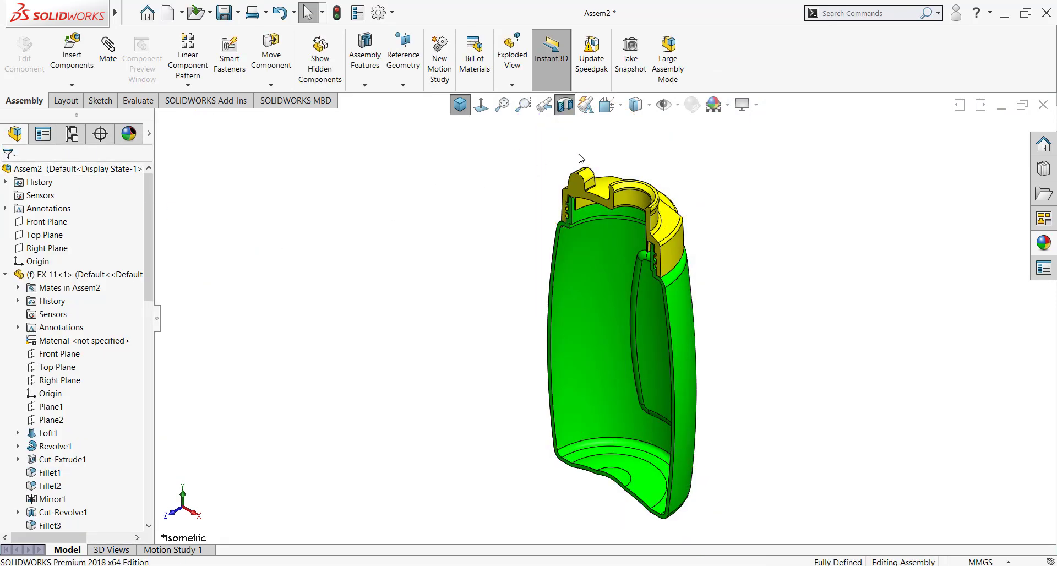
Step: Zoom the Front view onto the sectioned cap-and-neck thread junction, then collapse the bottle and cap feature lists
left_click(607, 105)
left_click(396, 372)
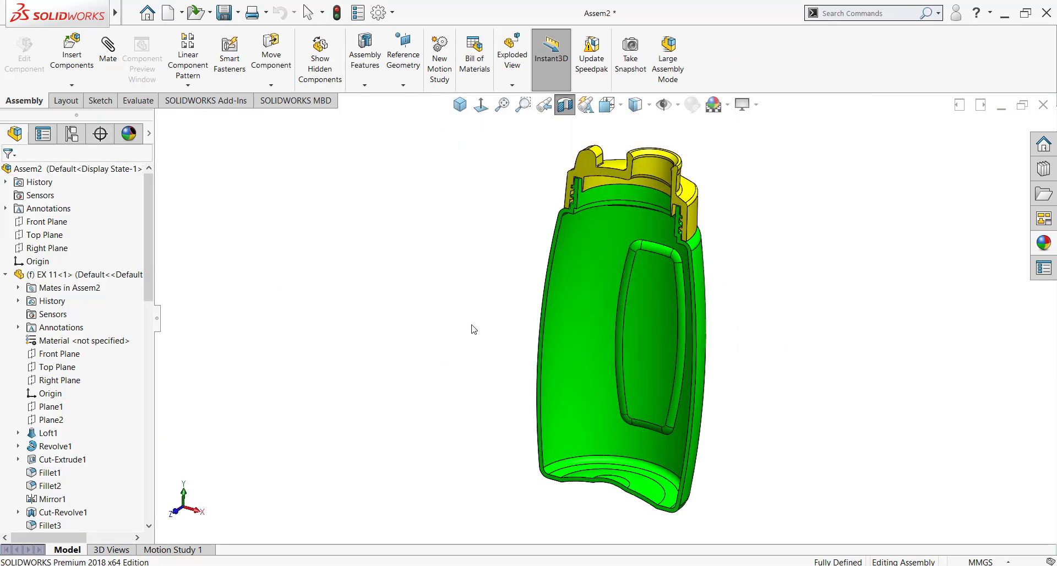
scroll(576, 231, "down", 2)
scroll(556, 264, "down", 2)
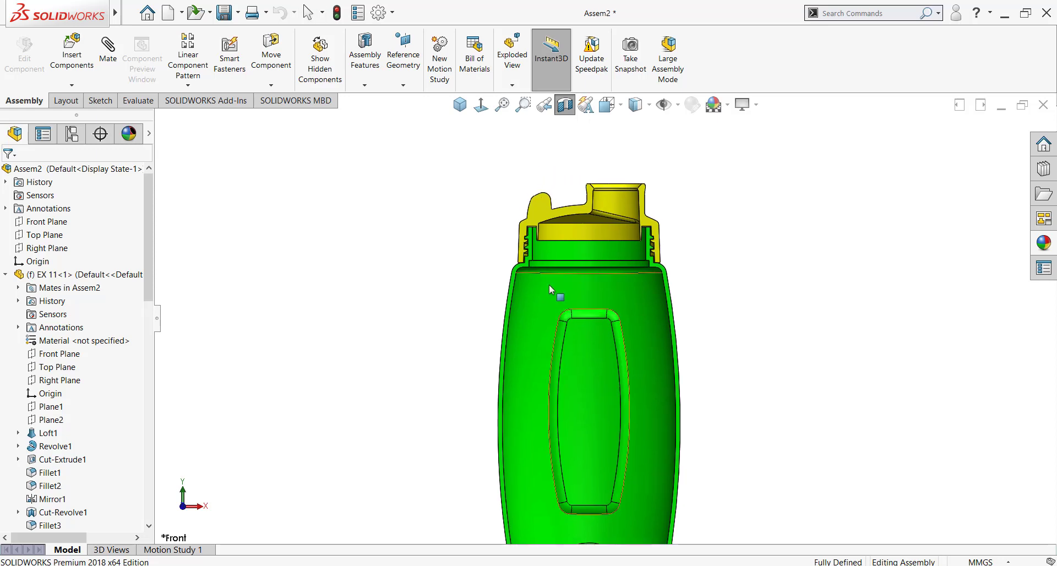
scroll(549, 285, "down", 2)
scroll(532, 285, "down", 3)
middle_click_drag(530, 282, 547, 401, "ctrl")
scroll(401, 274, "down", 3)
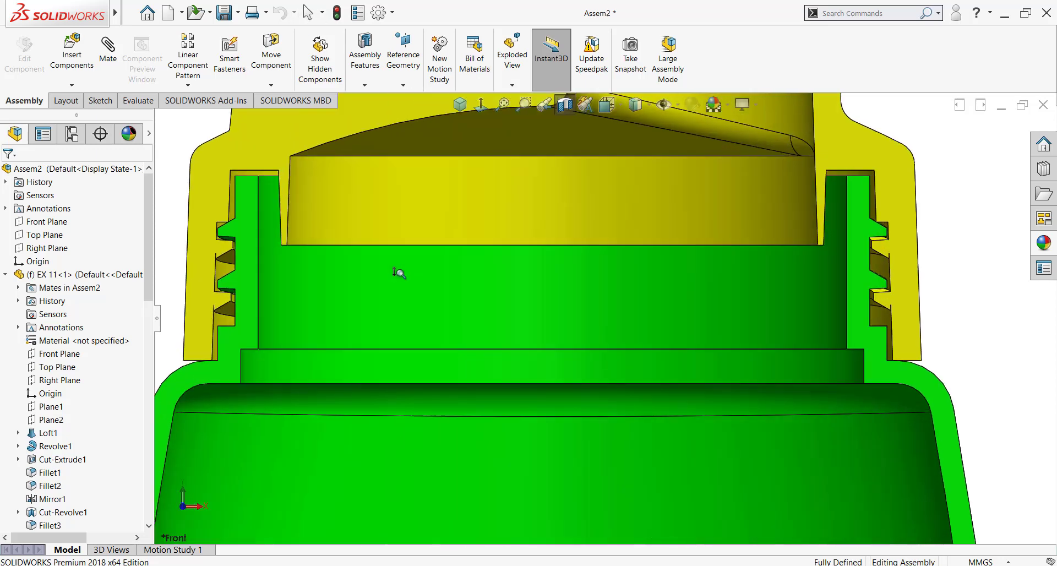
scroll(455, 291, "down", 3)
mouse_move(456, 292)
middle_mouse_down("ctrl")
mouse_move(584, 325)
mouse_move(661, 317)
middle_mouse_up("ctrl")
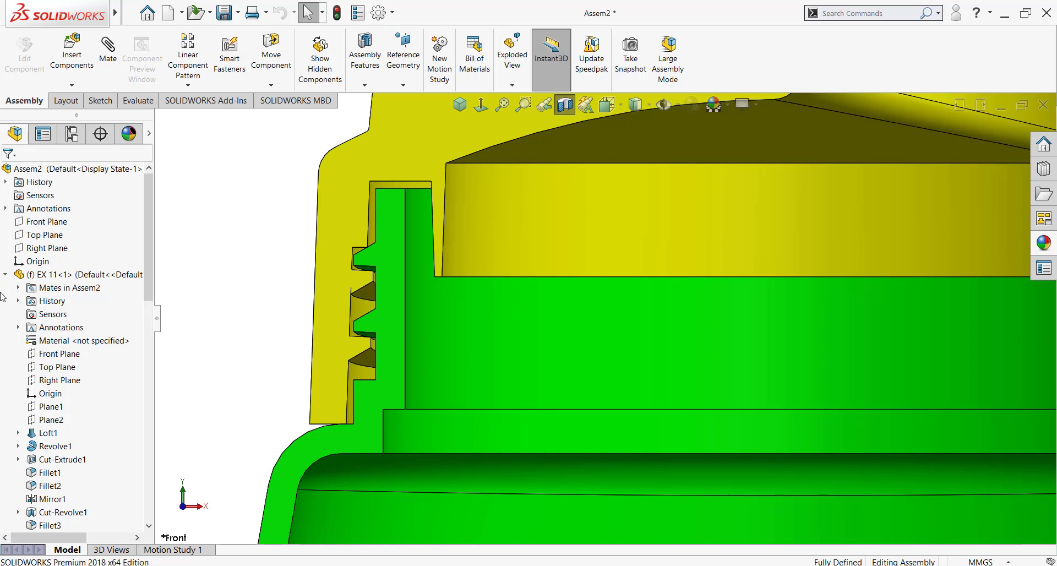
left_click(6, 275)
left_click(5, 287)
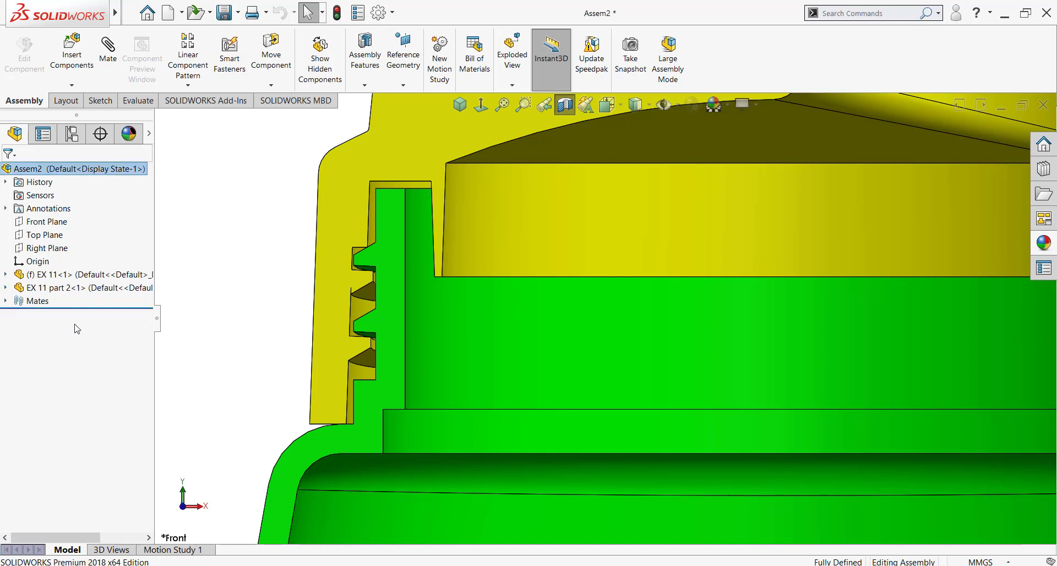
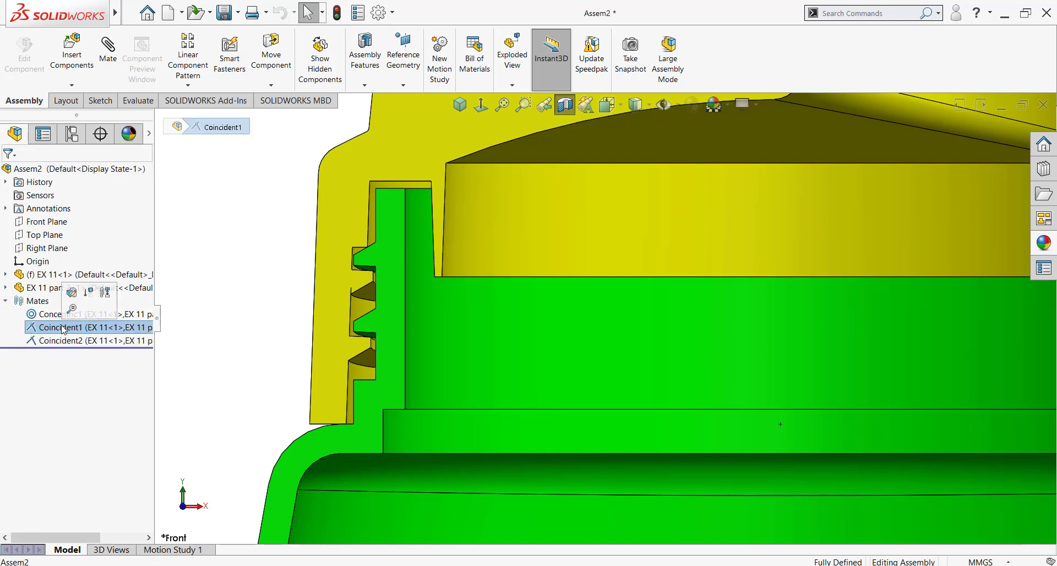
Step: Suppress Coincident1 and Coincident2, then screw-mate the cap and neck thread faces at 9.00mm/rev, reversed
left_click(59, 340, "ctrl")
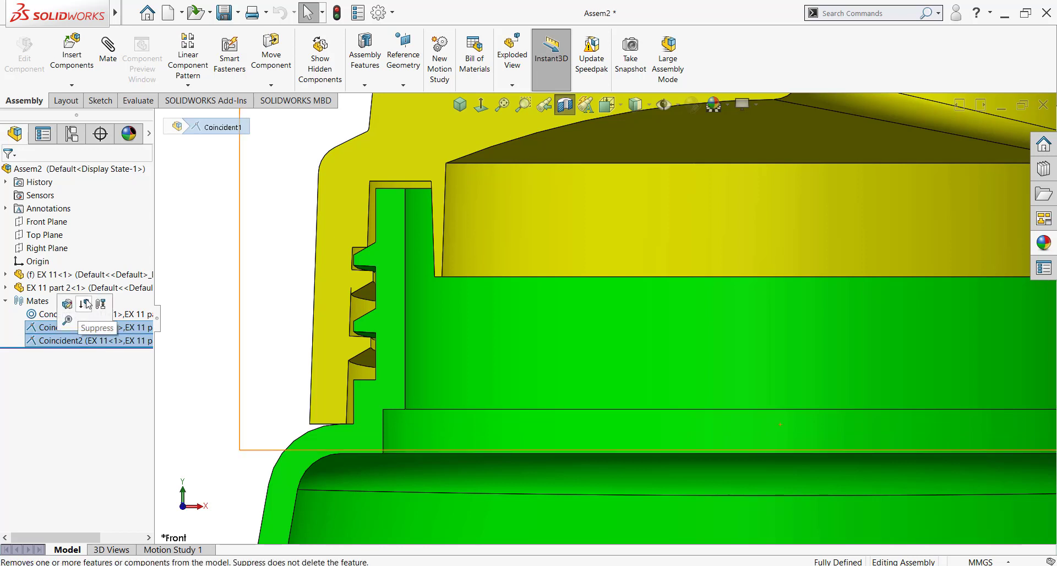
left_click(87, 304)
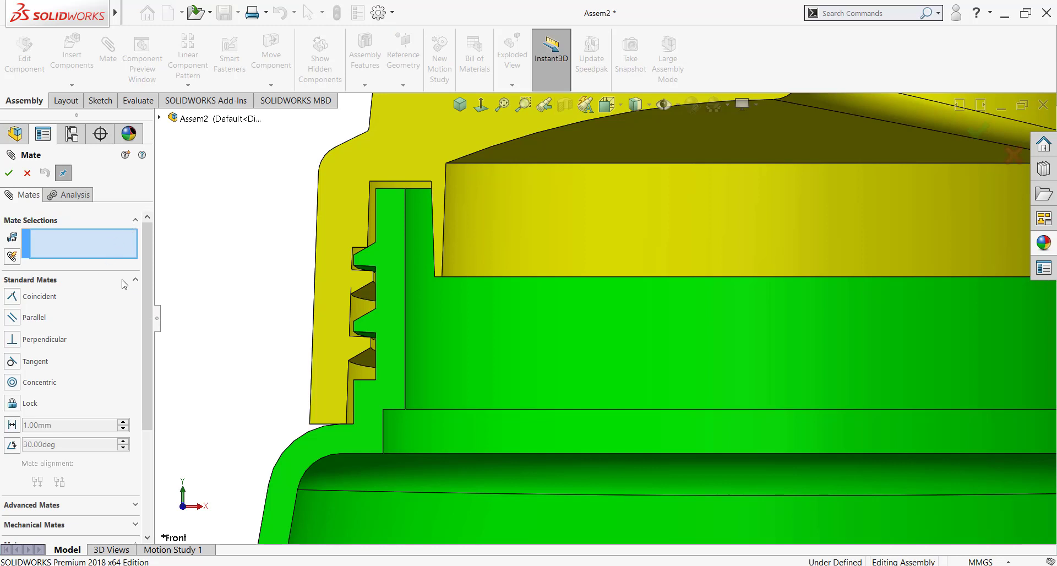
left_click(136, 280)
left_click(116, 320)
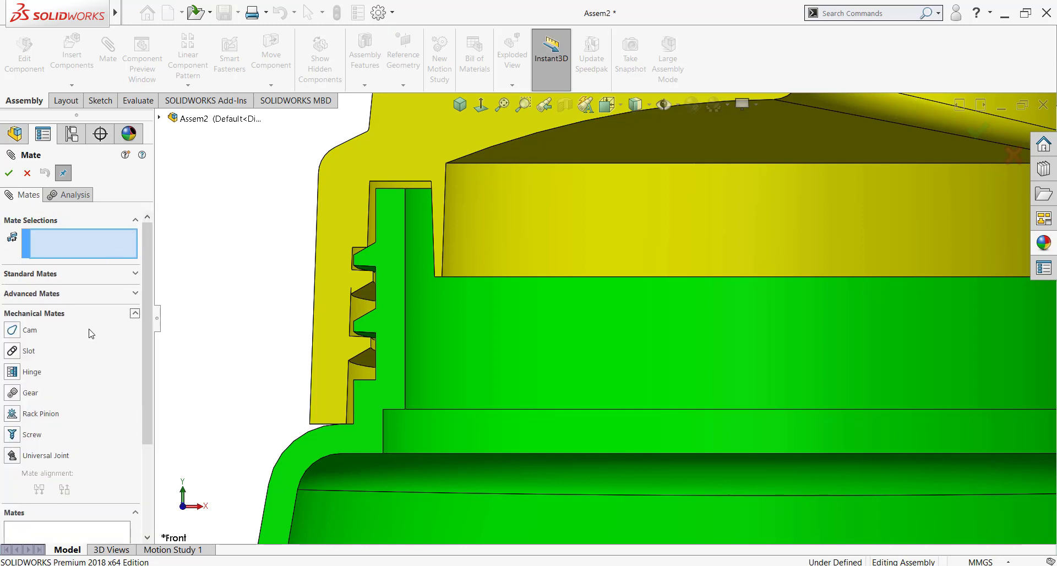
left_click(11, 436)
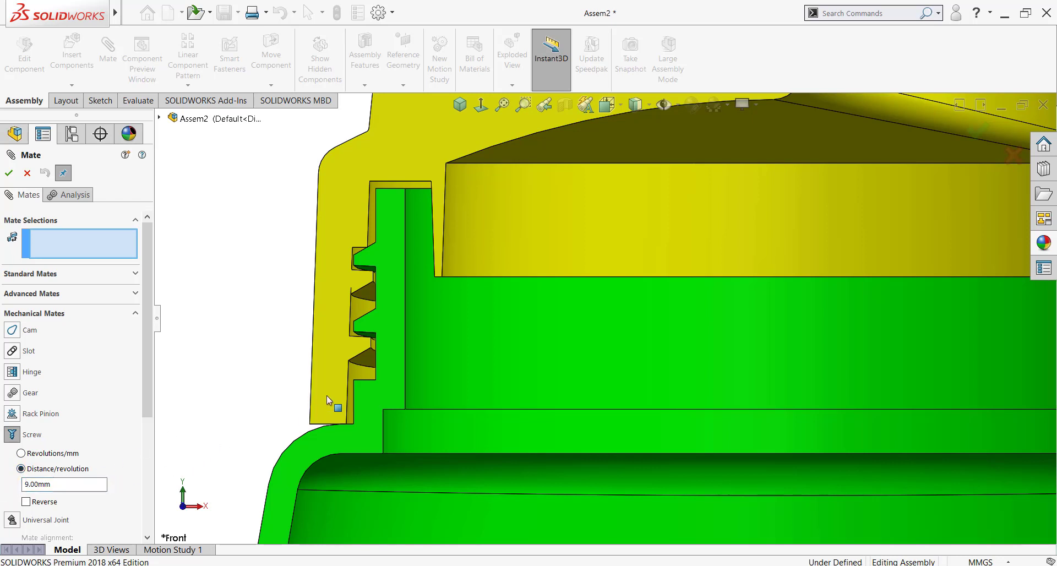
left_click(357, 372)
middle_click_drag(359, 372, 396, 379)
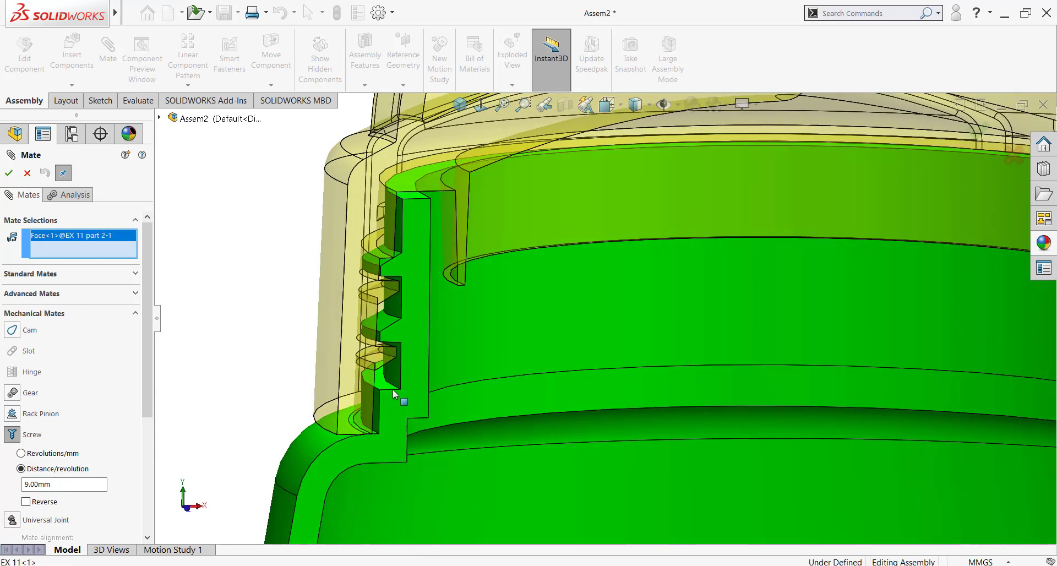
left_click(396, 380)
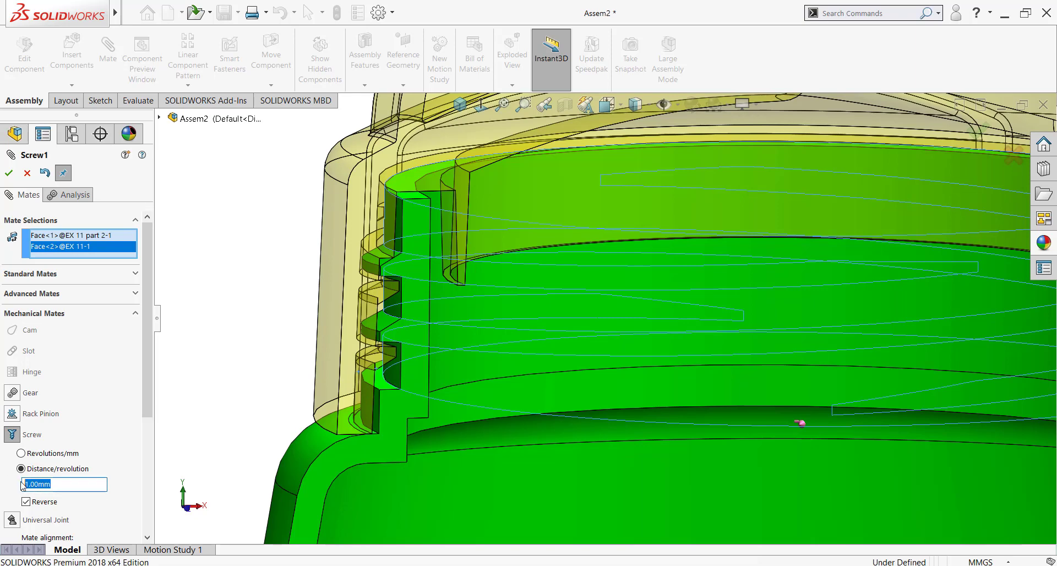
type("9")
key("Return")
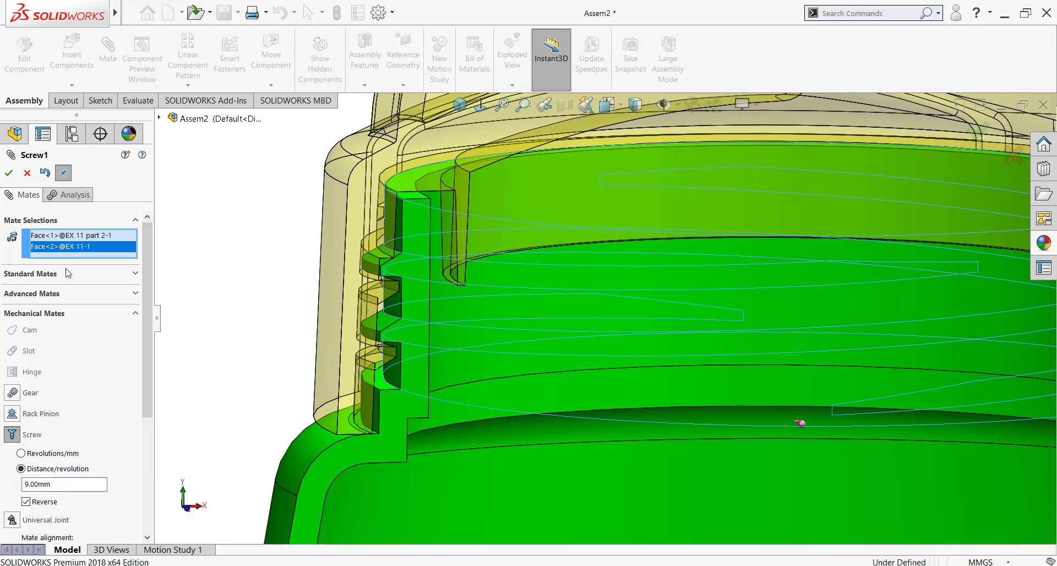
left_click(10, 173)
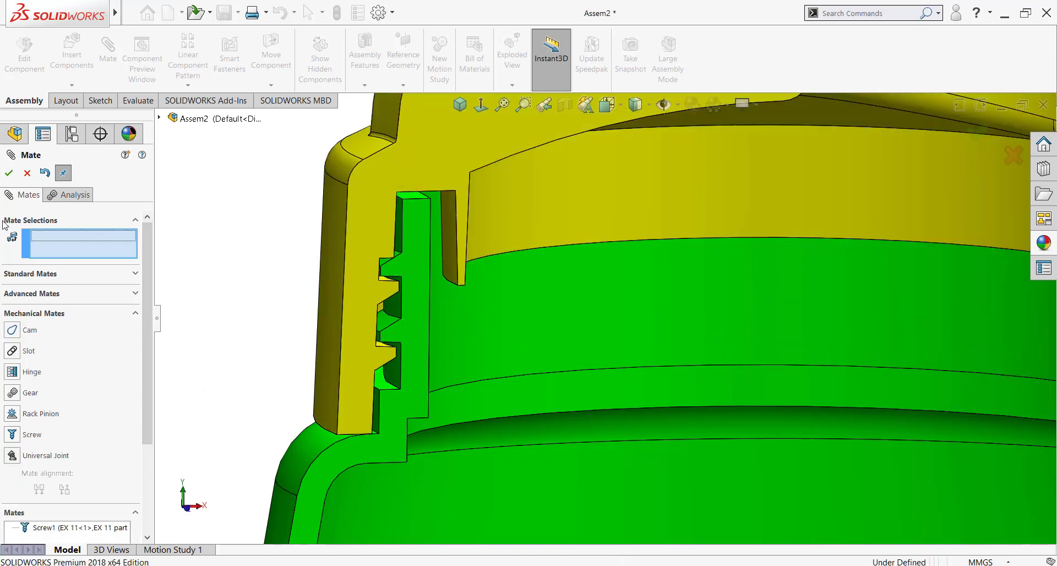
Step: Close the Mate PropertyManager and drag the cap around the screw axis along the threads
left_click(6, 178)
scroll(352, 347, "up", 2)
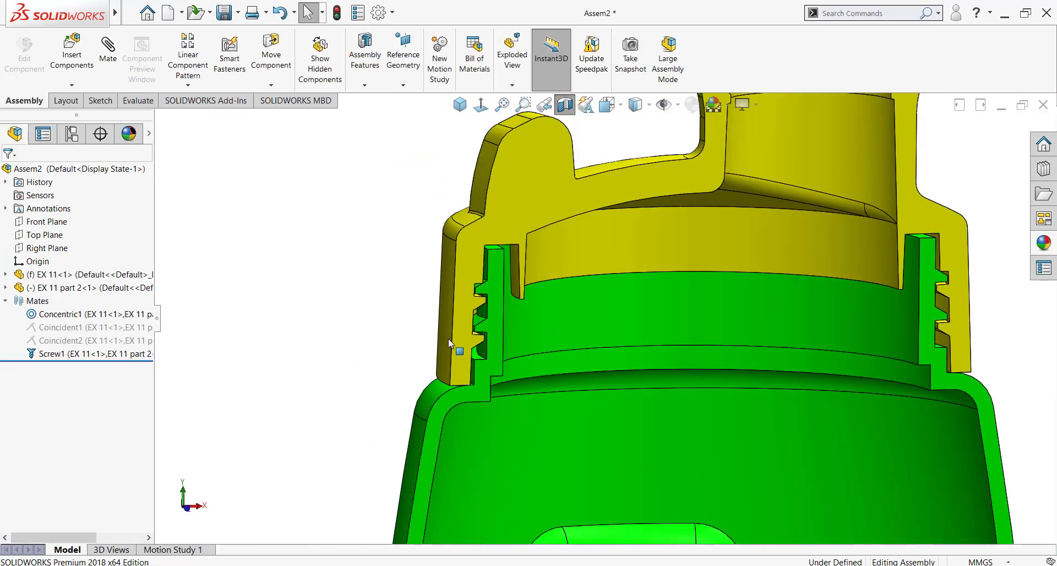
mouse_move(506, 341)
left_mouse_down()
mouse_move(888, 120)
mouse_move(425, 146)
mouse_move(801, 401)
mouse_move(903, 408)
left_mouse_up()
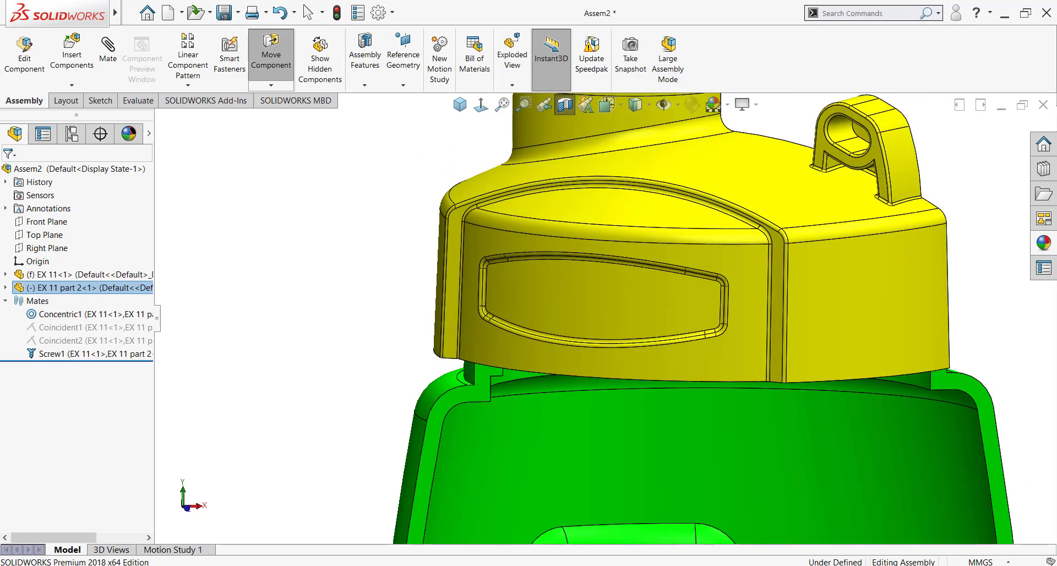
left_click_drag(860, 330, 958, 313)
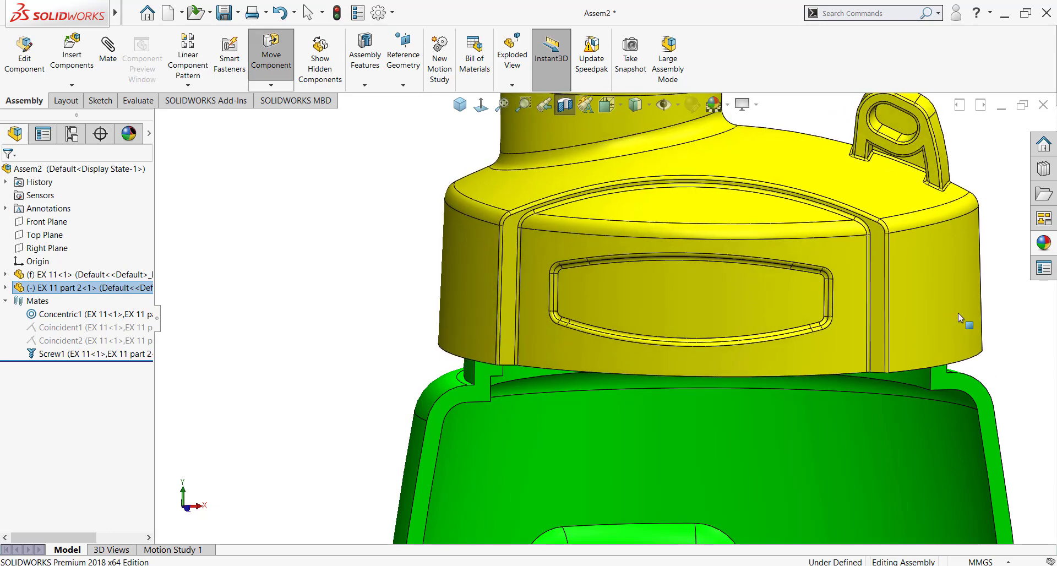
middle_click_drag(589, 360, 787, 344)
scroll(787, 344, "up", 3)
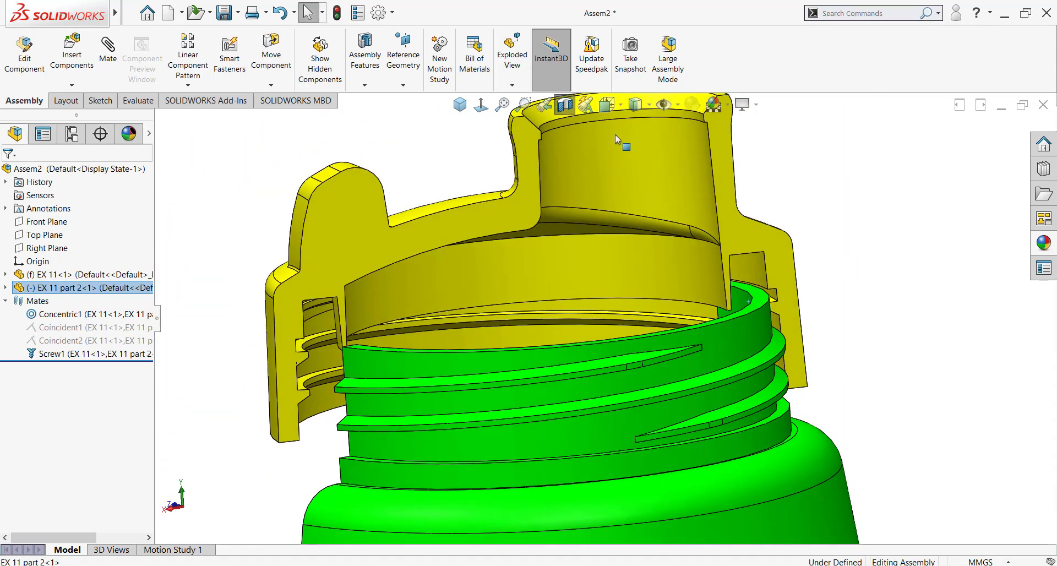
Step: From the Back view keep turning the cap, then switch off Section View and orbit obliquely
key("space")
left_click(504, 375)
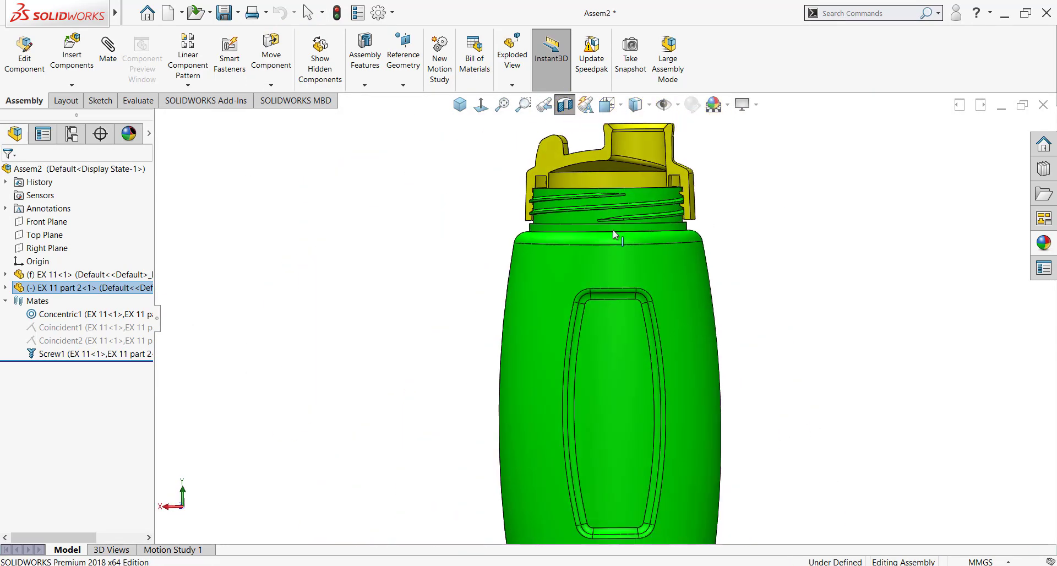
scroll(633, 188, "down", 3)
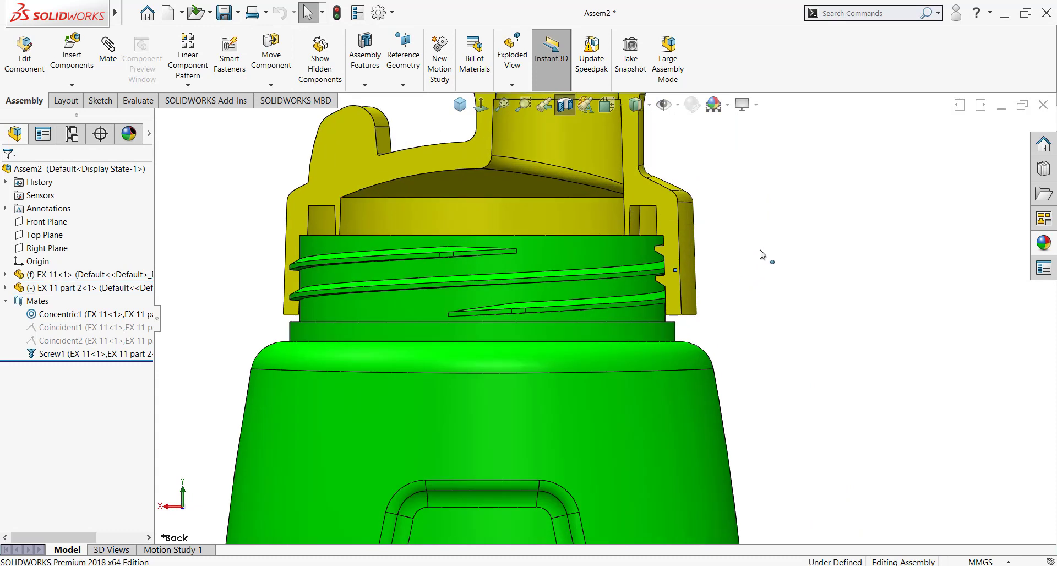
left_click_drag(518, 216, 463, 210)
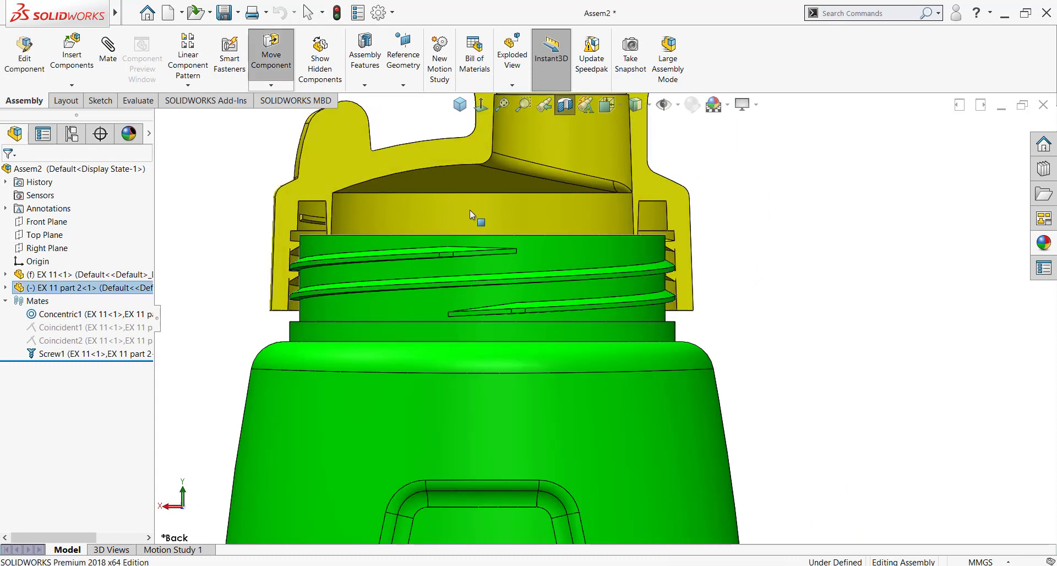
left_click_drag(463, 210, 493, 213)
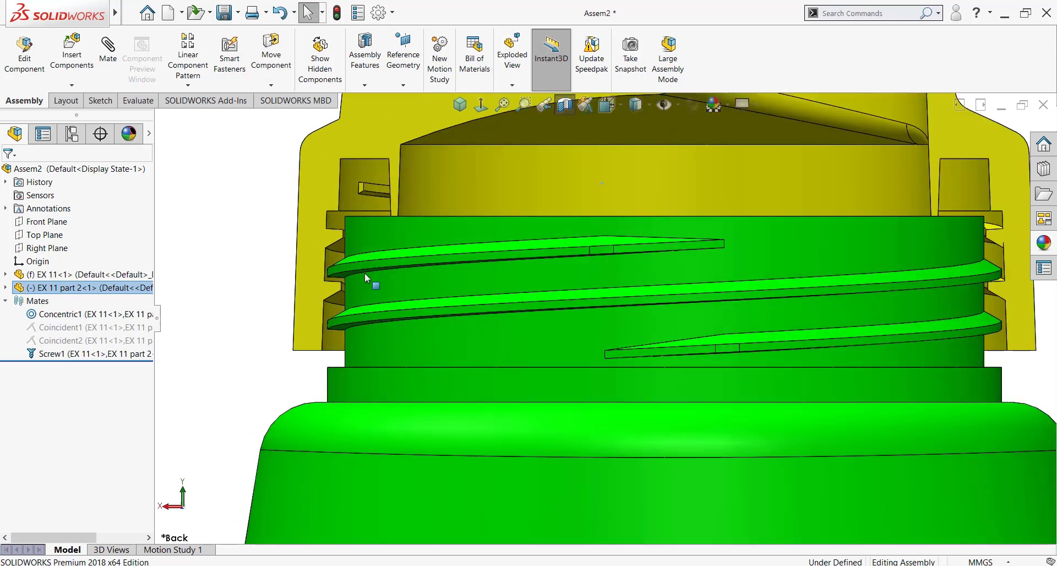
scroll(365, 273, "down", 4)
scroll(385, 247, "up", 4)
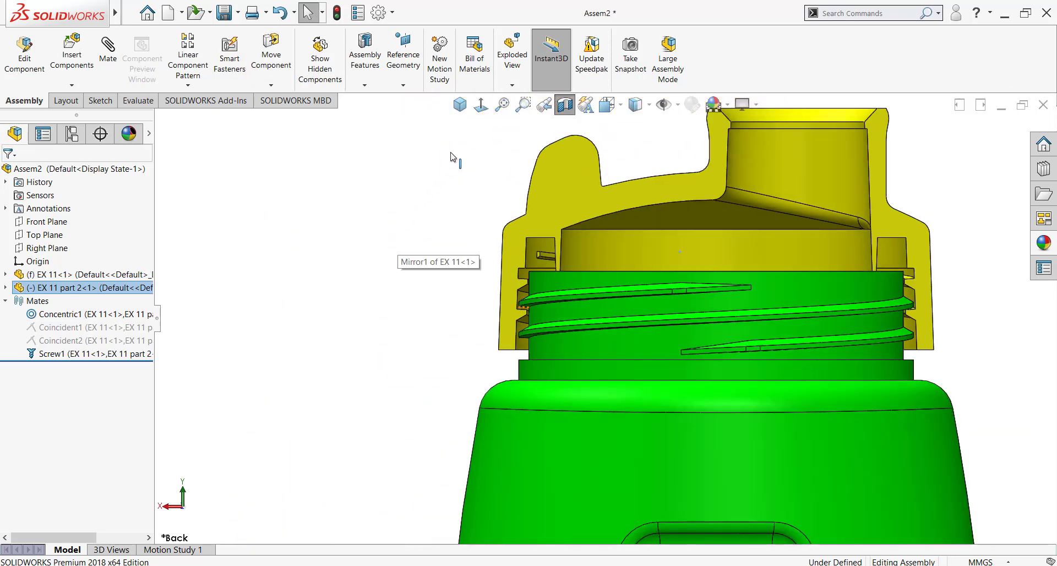
left_click(560, 110)
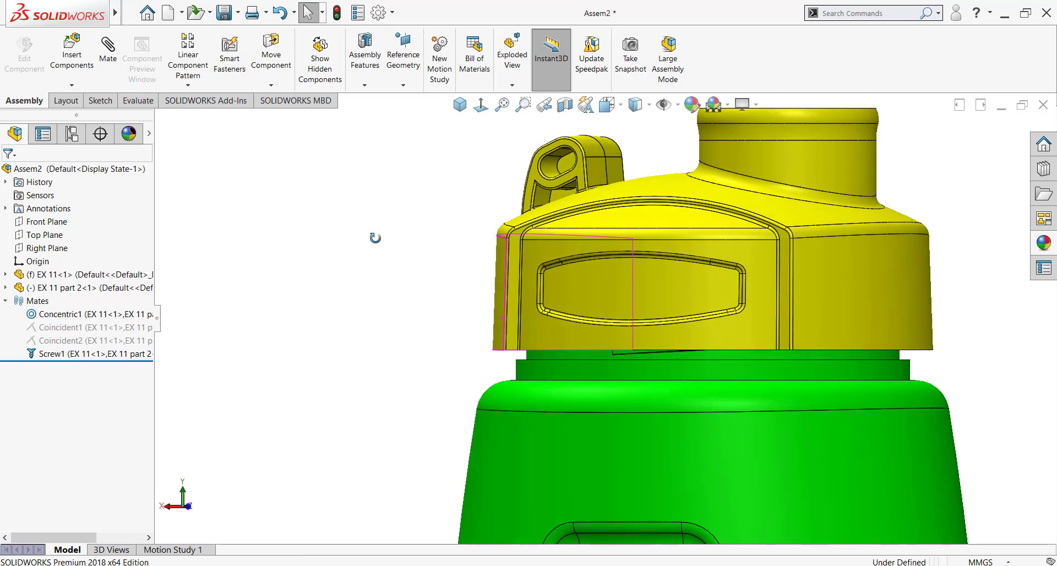
mouse_move(372, 235)
middle_mouse_down()
mouse_move(650, 376)
mouse_move(523, 171)
middle_mouse_up()
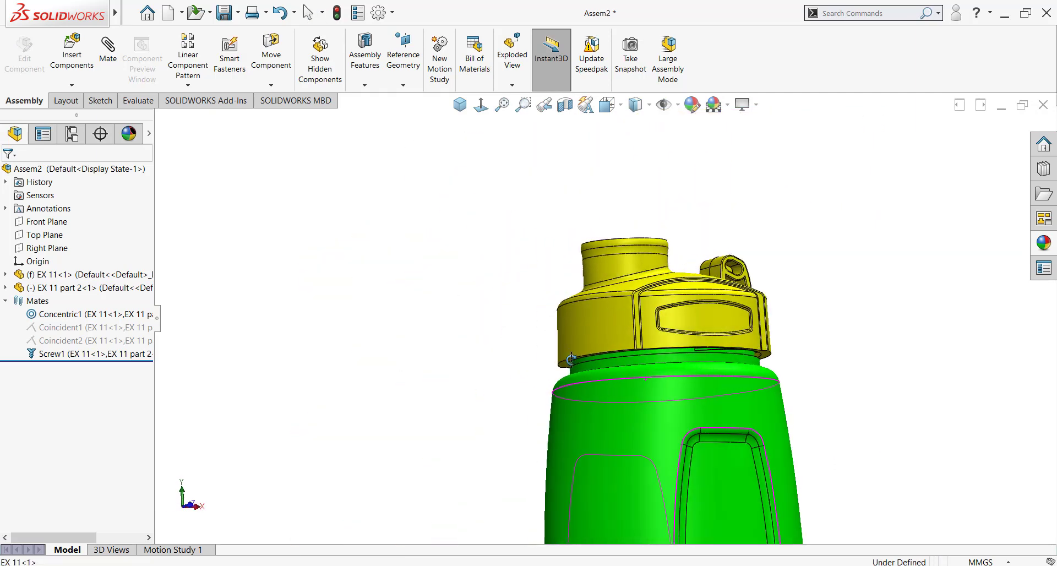
Step: In isometric view, drag the cap further around the bottle neck, then stop moving it
left_click(461, 111)
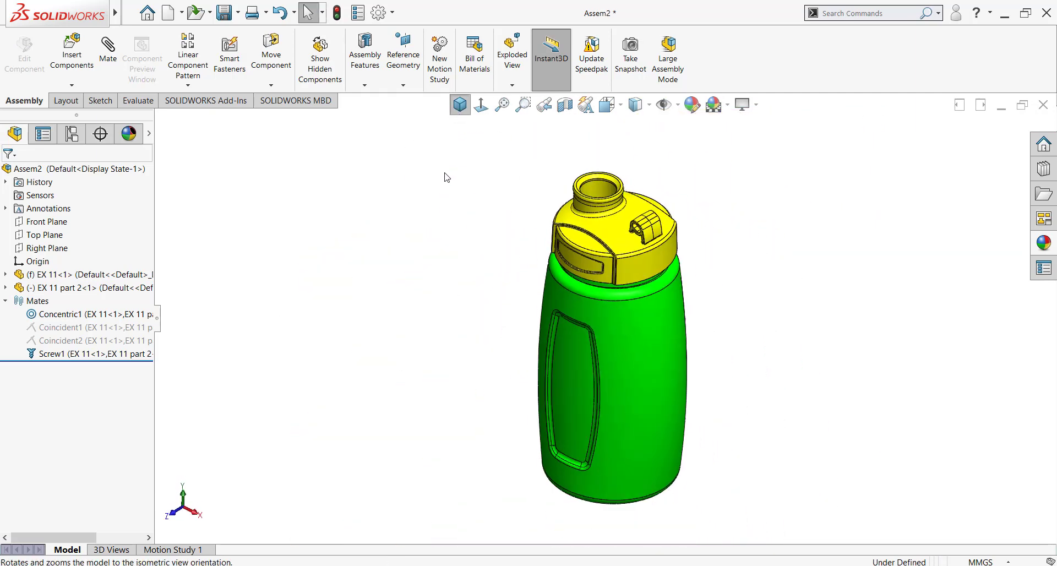
mouse_move(590, 251)
left_mouse_down()
mouse_move(594, 237)
mouse_move(541, 237)
left_mouse_up()
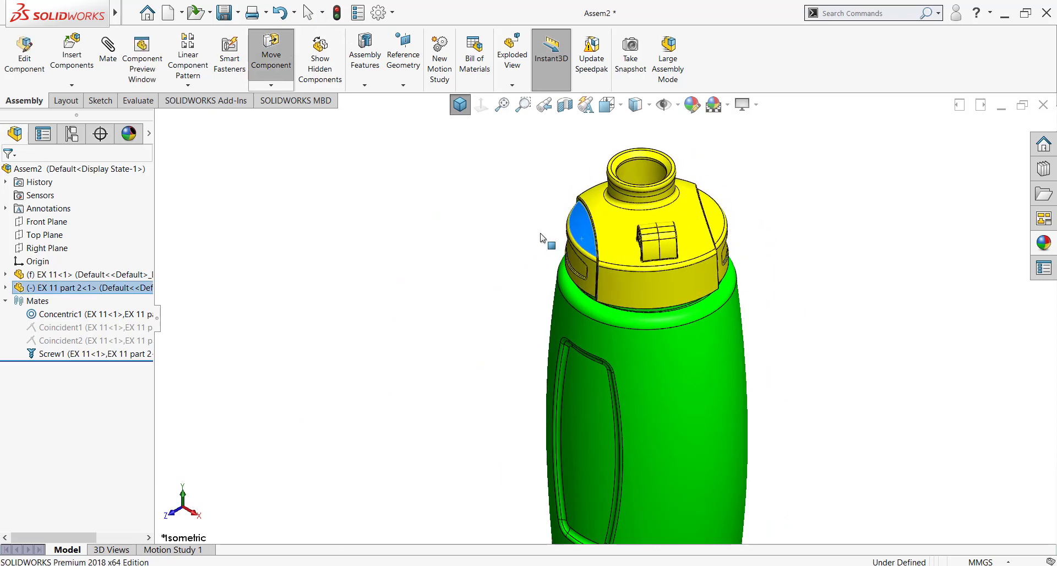
left_click_drag(455, 260, 359, 323)
key("Escape")
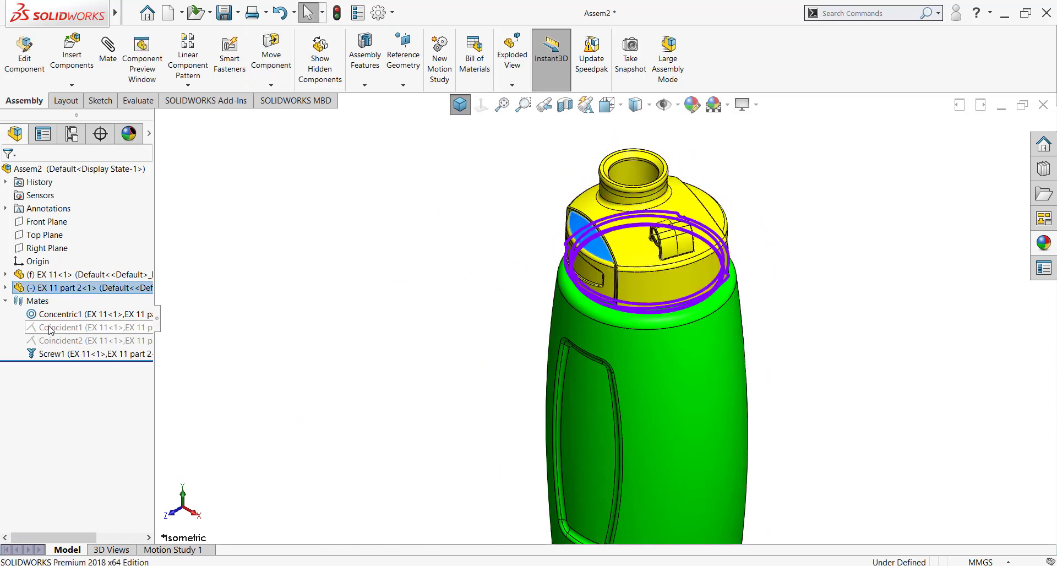
Step: Toggle suppression between the Coincident mates and Screw1, ending with only Screw1 active, then zoom out
left_click(55, 341)
left_click(58, 355)
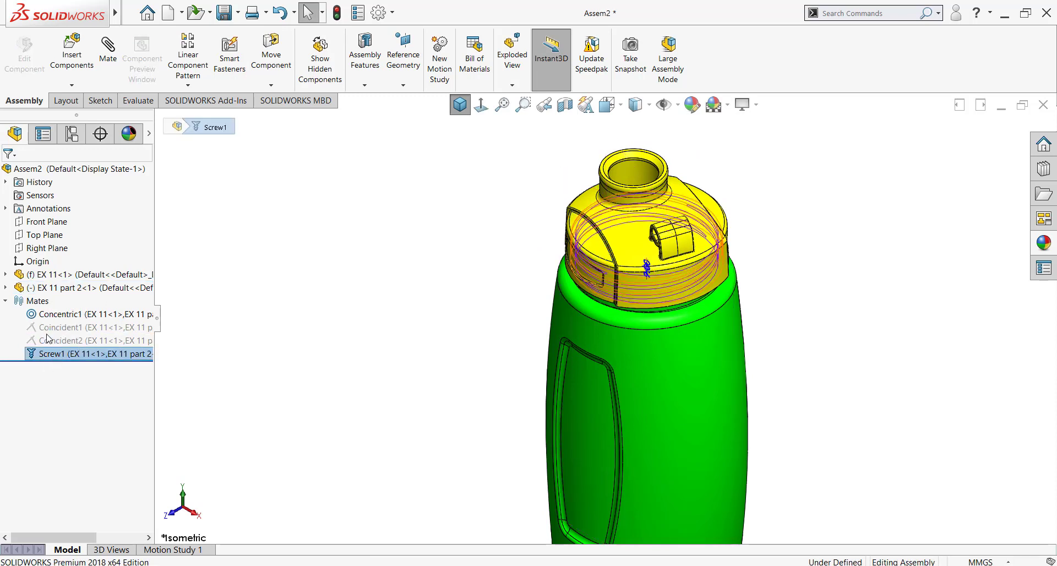
left_click(55, 327)
left_click(55, 340, "shift")
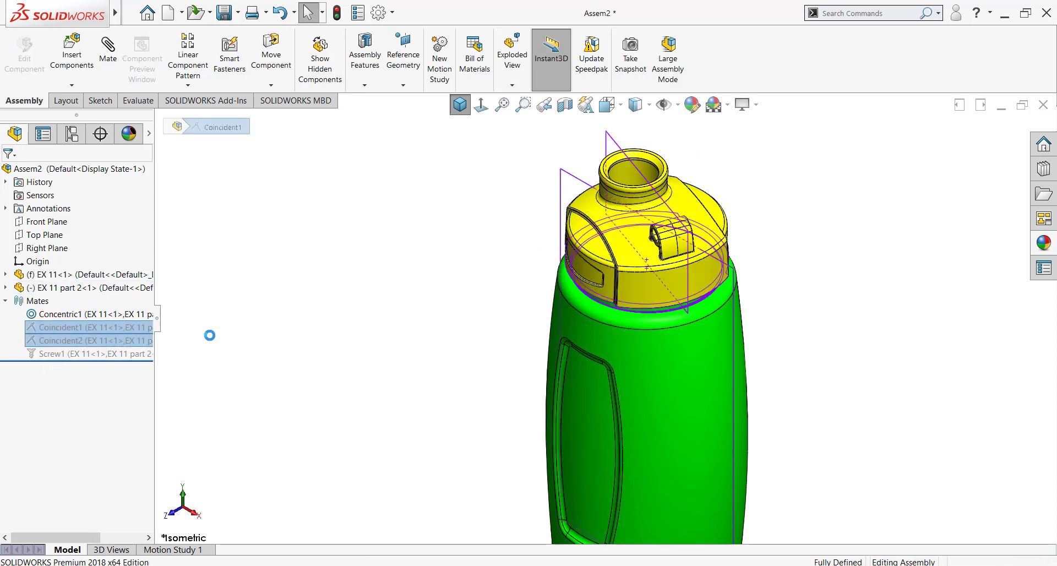
left_click(70, 355)
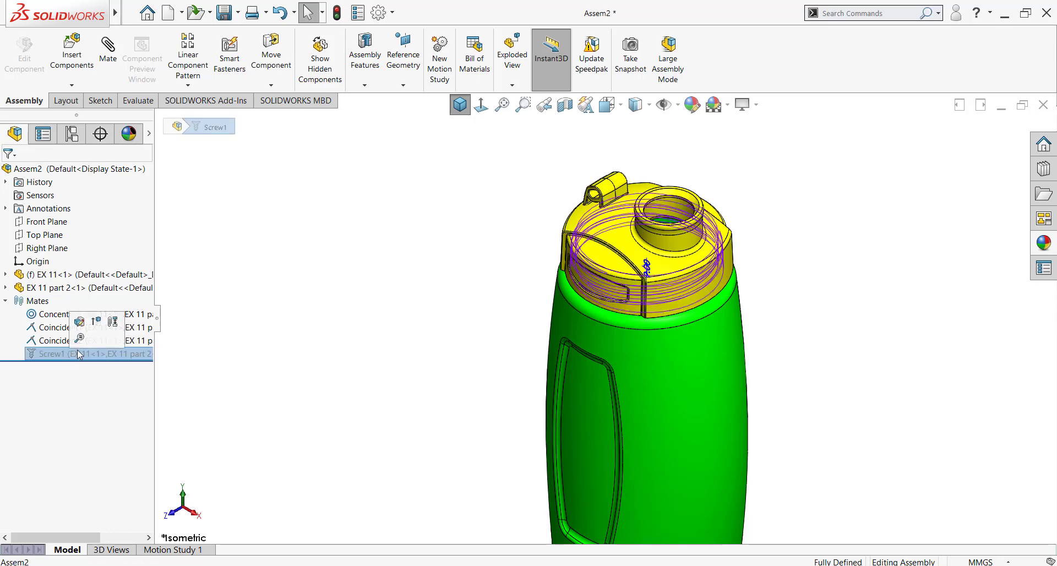
left_click(55, 327)
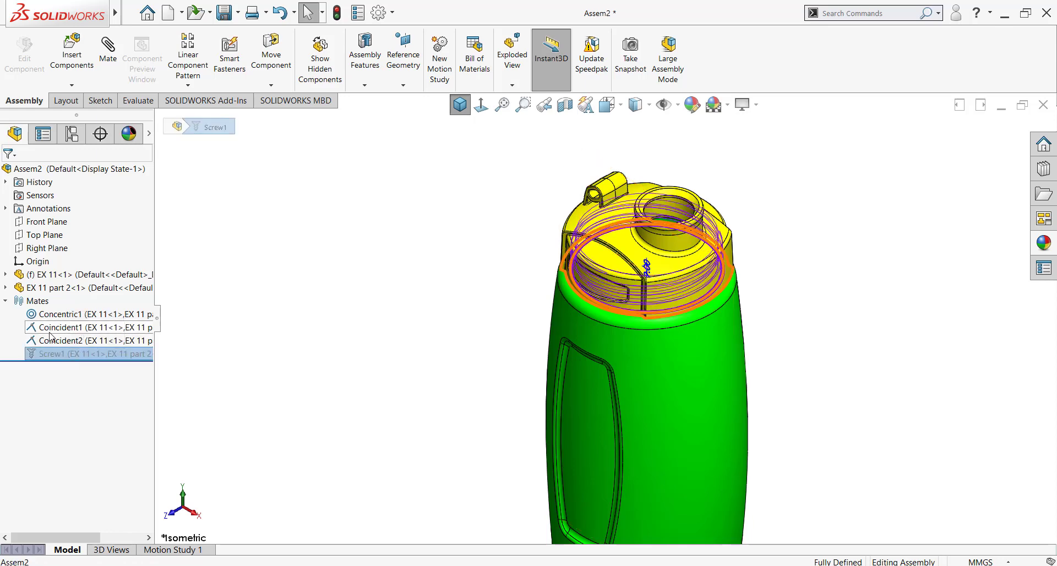
left_click(75, 354)
left_click(283, 353)
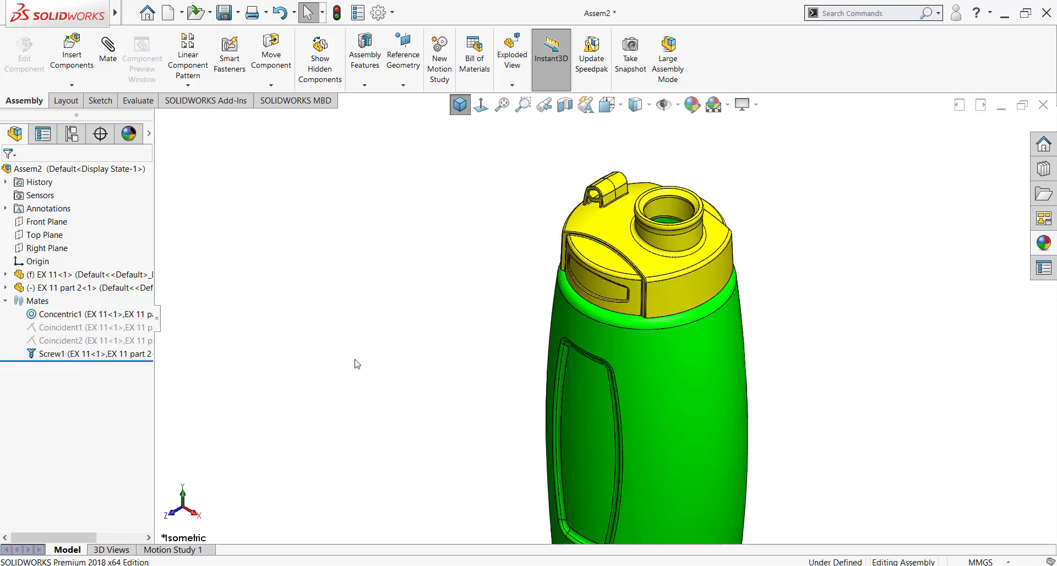
scroll(358, 363, "up", 2)
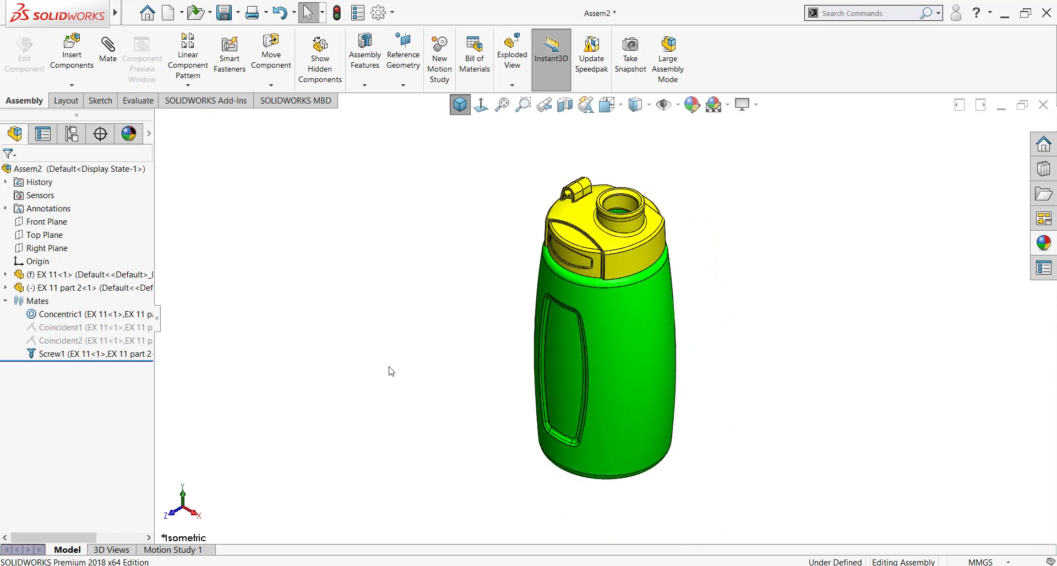